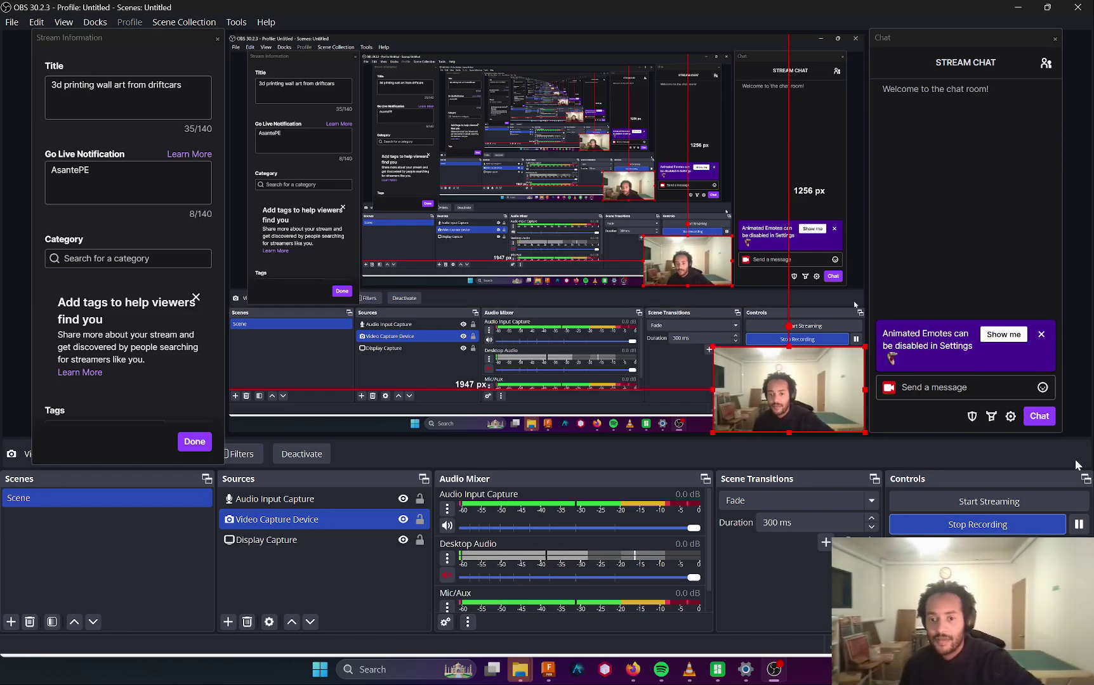
# - Start the live stream in OBS and minimise its window
pyautogui.click(991, 499)
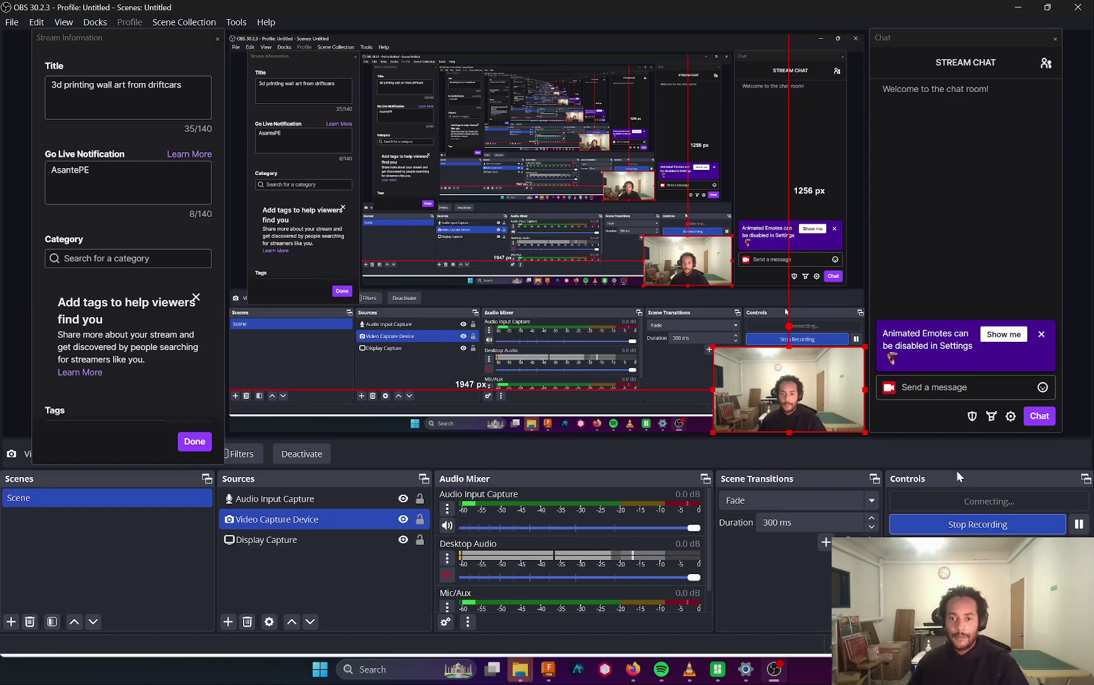
pyautogui.click(1017, 7)
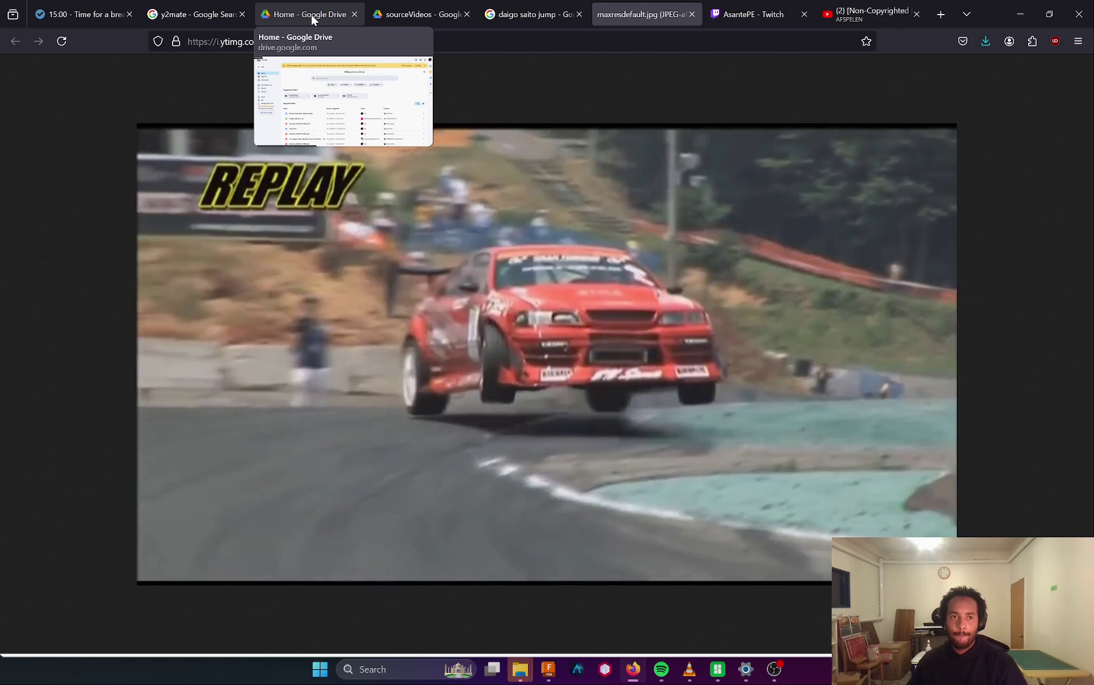
# - Close both Google Drive pages in the browser and check the live stream on the Twitch channel page
pyautogui.click(353, 14)
pyautogui.click(353, 14)
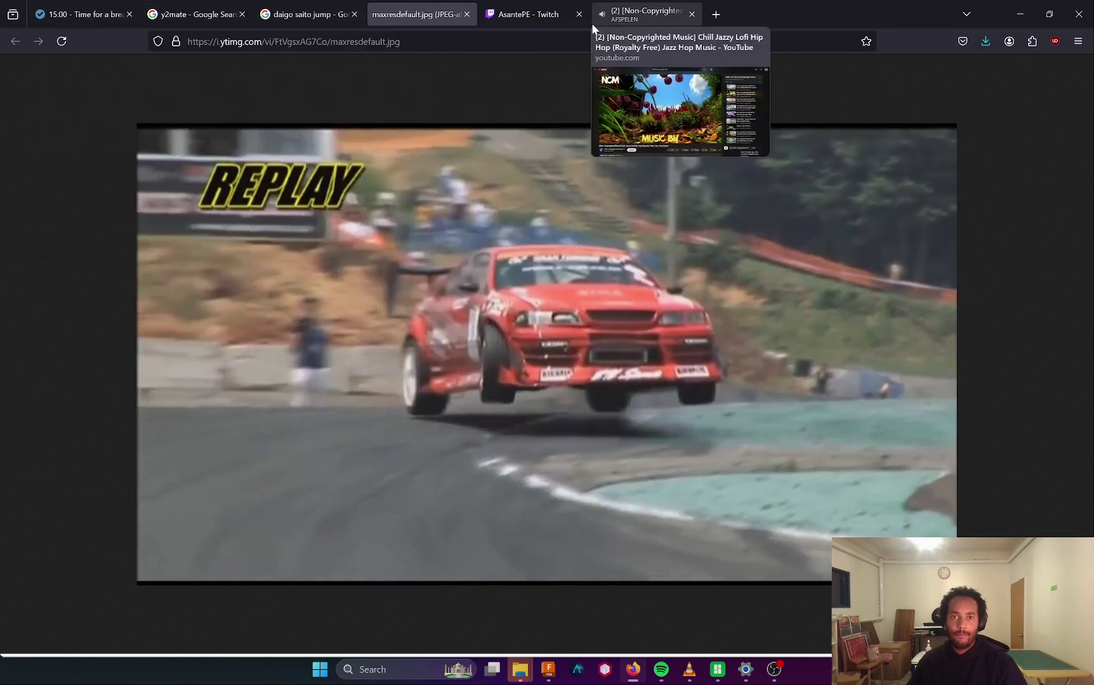
pyautogui.click(536, 17)
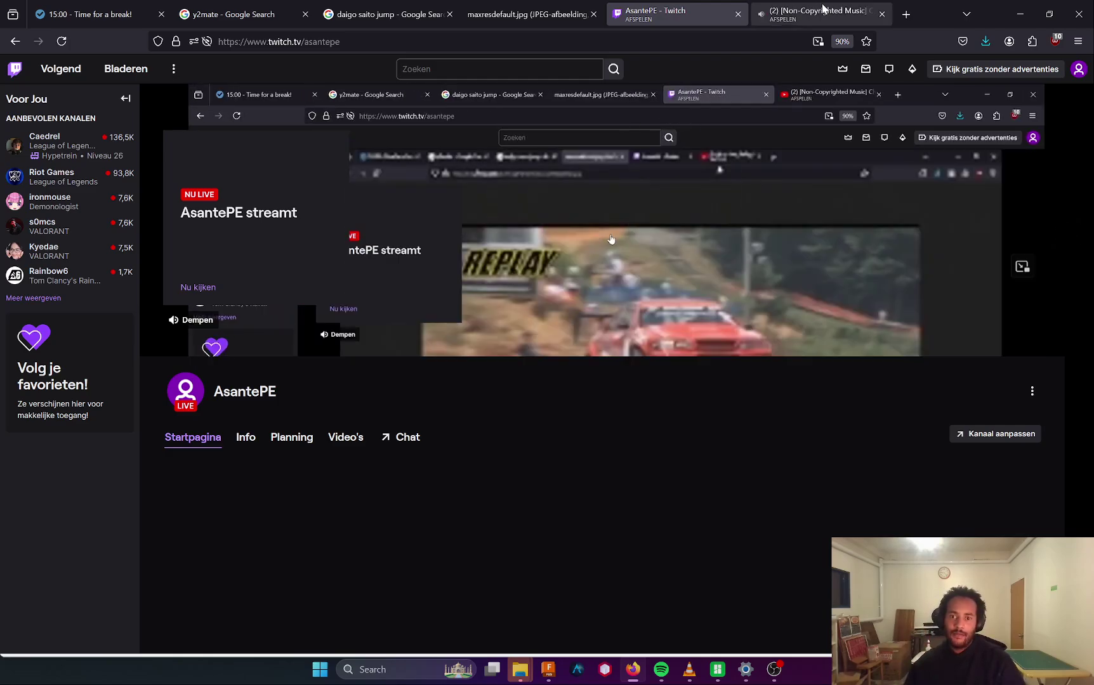
pyautogui.moveTo(832, 14)
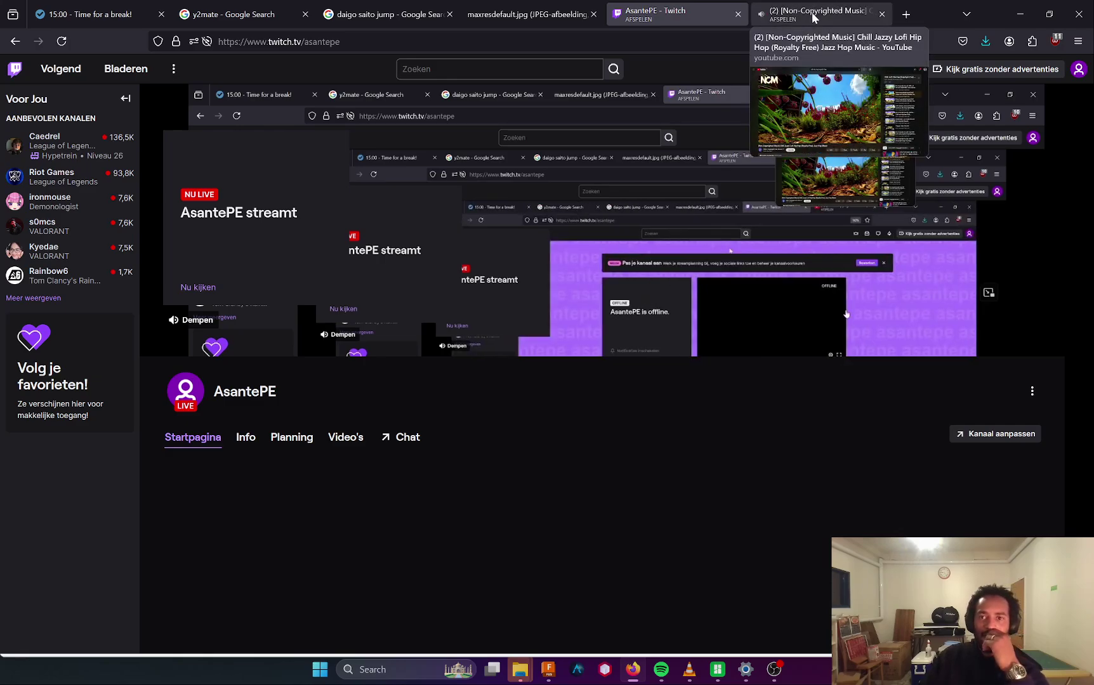
pyautogui.click(1025, 21)
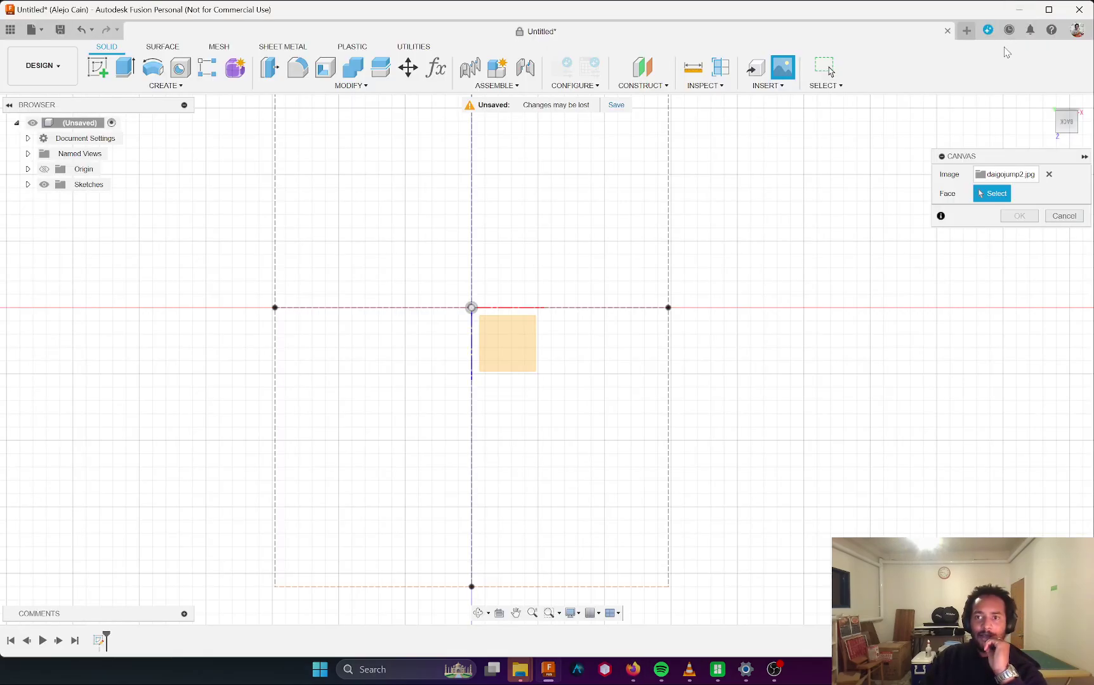
# - Switch to the browser, close the Twitch channel page and show the maxresdefault.jpg photo of the jumping red drift car
pyautogui.moveTo(775, 680)
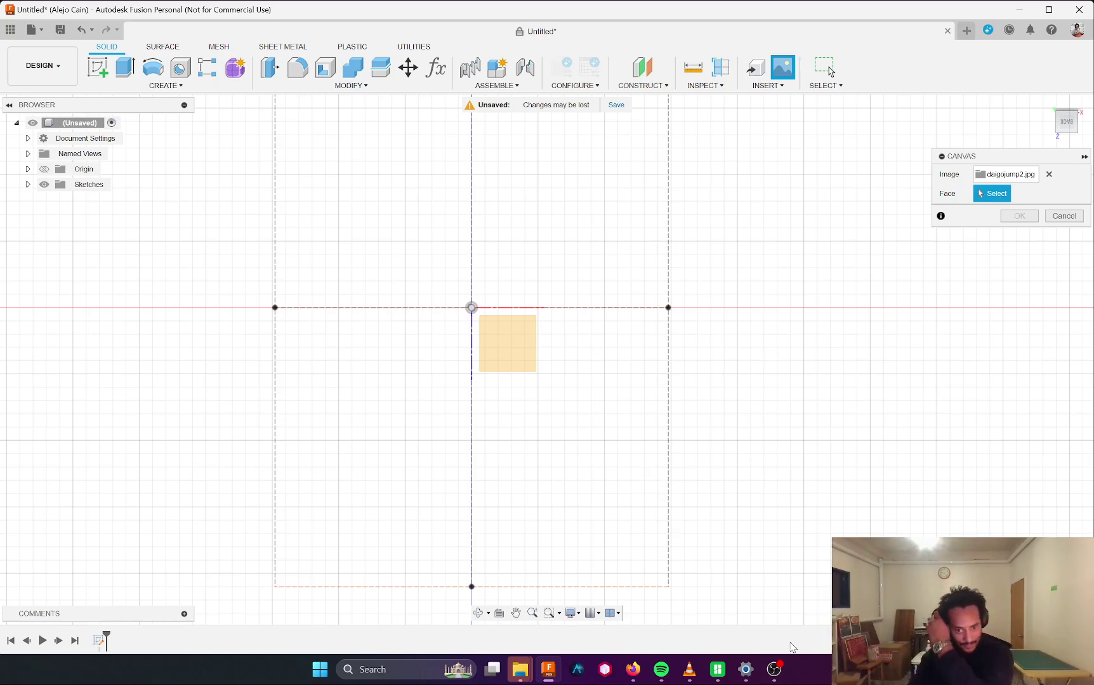
pyautogui.click(632, 669)
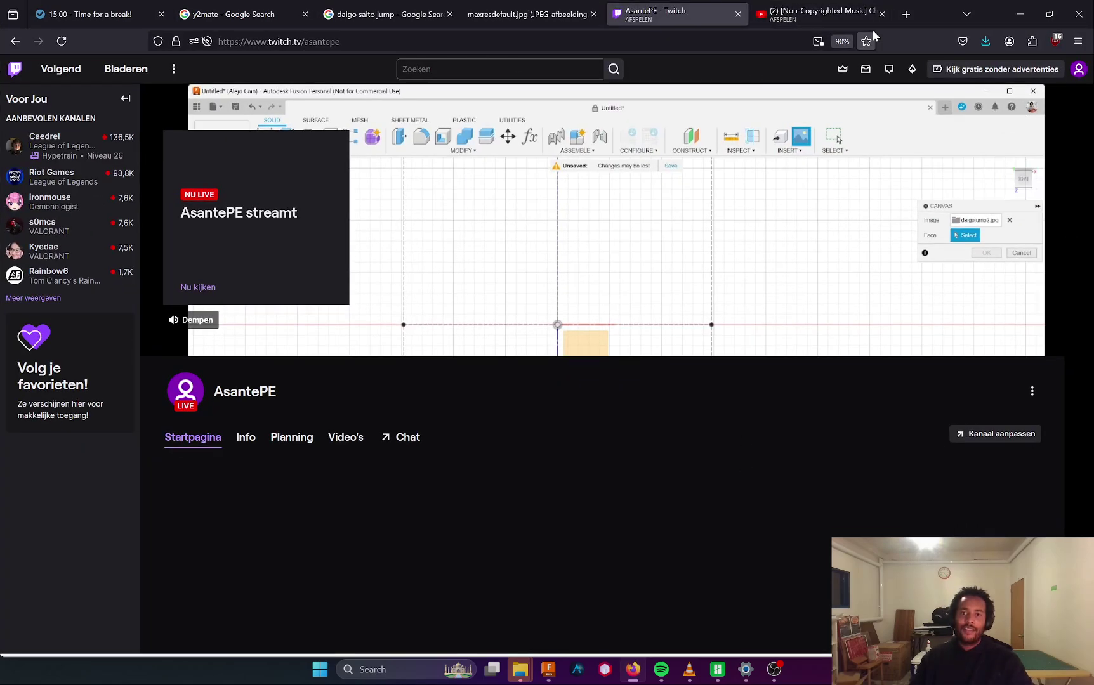
pyautogui.click(520, 15)
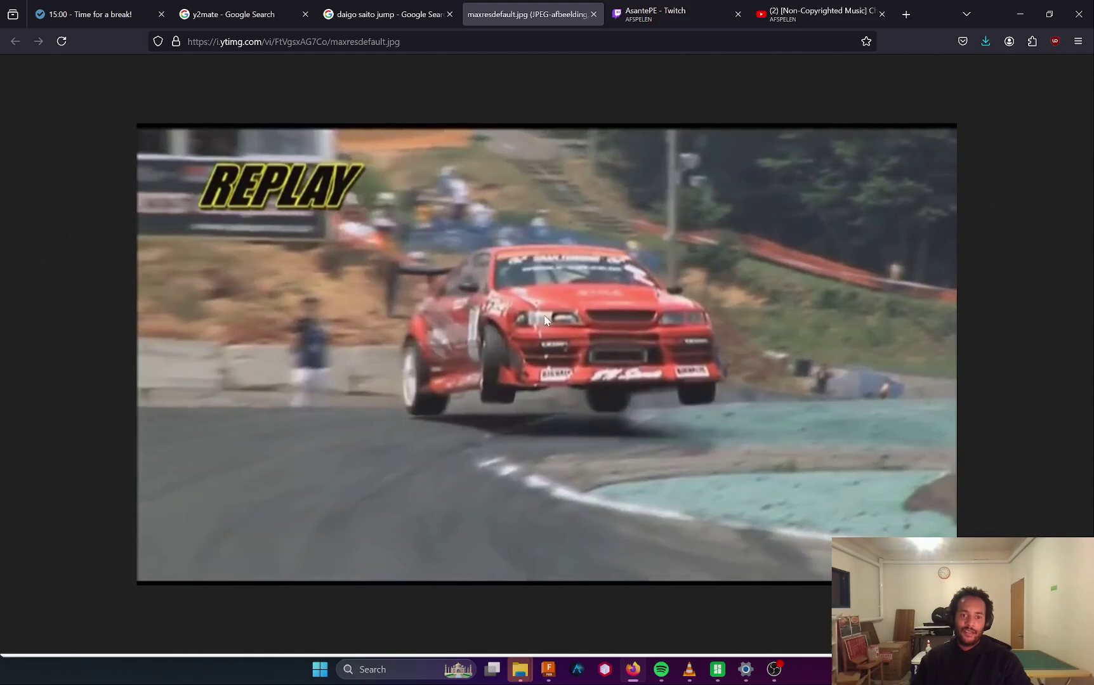
pyautogui.click(672, 14)
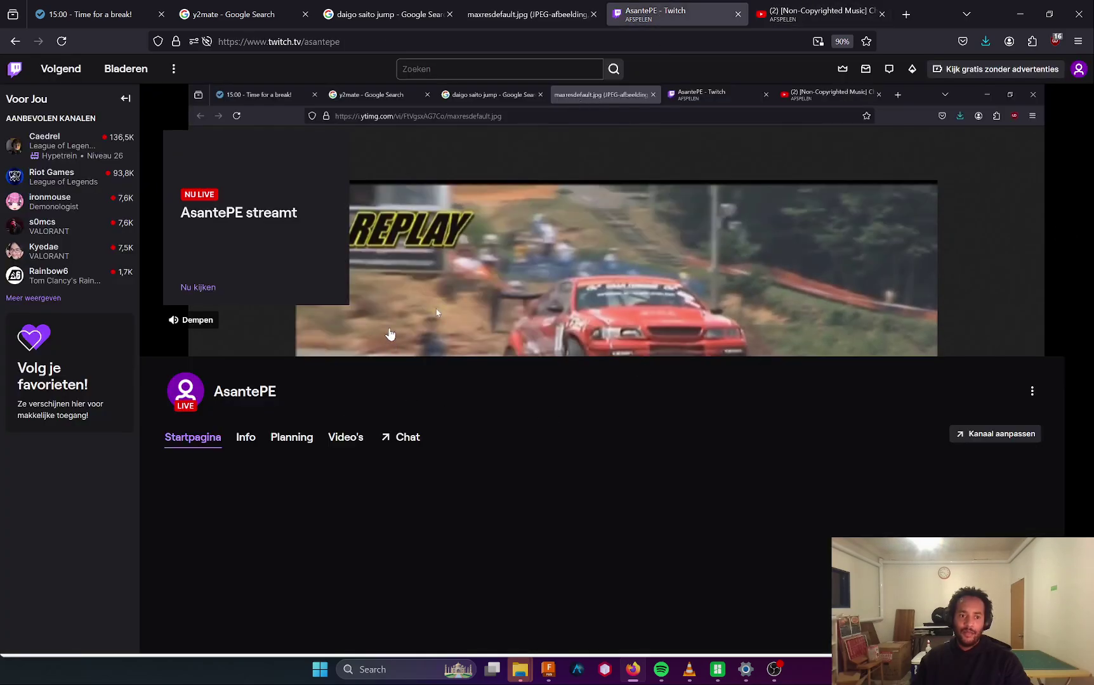
pyautogui.scroll(-2, 390, 335)
pyautogui.scroll(2, 381, 346)
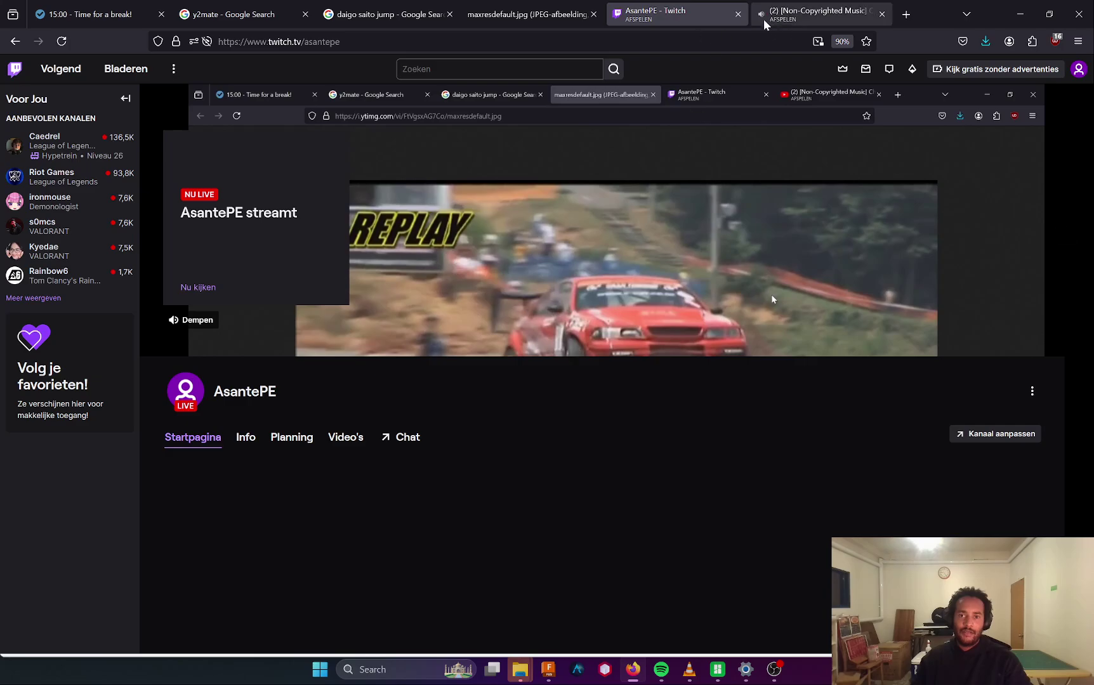
pyautogui.click(738, 15)
pyautogui.click(545, 14)
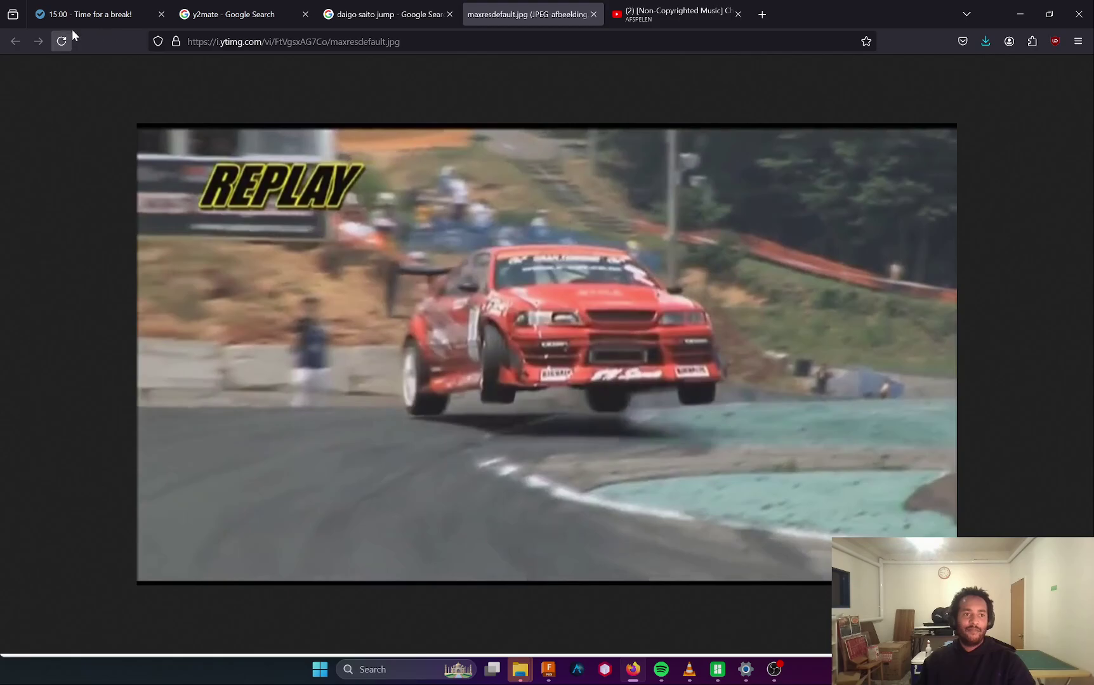
# - Open YouTube in a new browser tab
pyautogui.click(764, 23)
pyautogui.write('you')
pyautogui.press('Return')
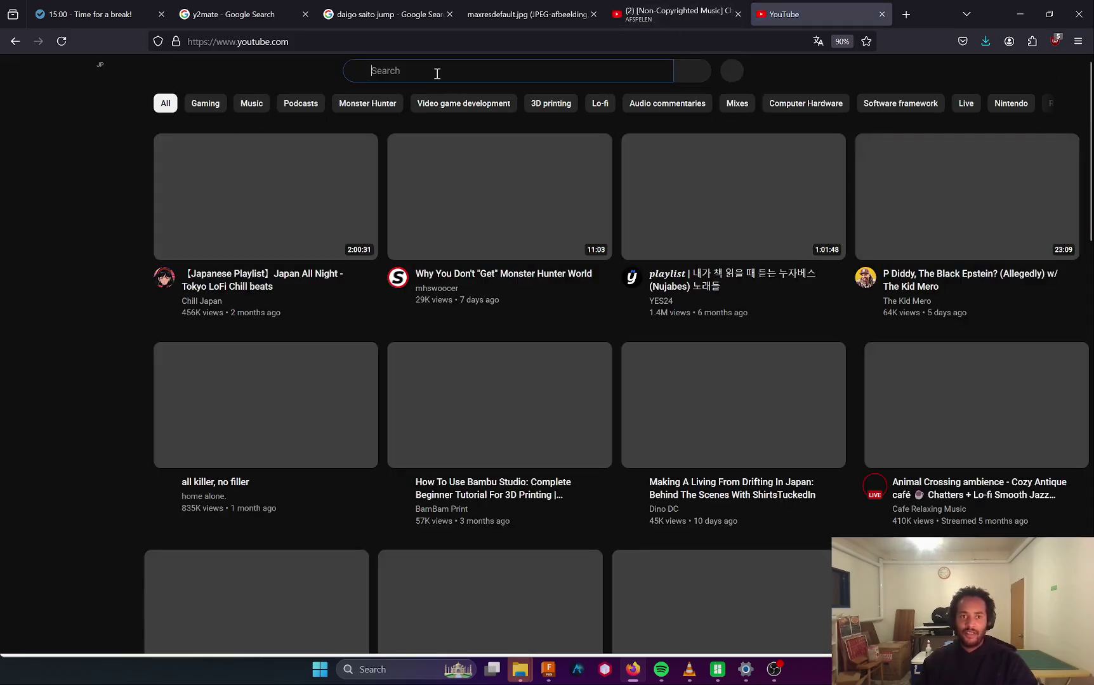
# - Search YouTube for "ebisu daigo minami jump" and play the video "Daigo Saito's insane jump drift at Ebisu"
pyautogui.click(434, 71)
pyautogui.write('ebisu')
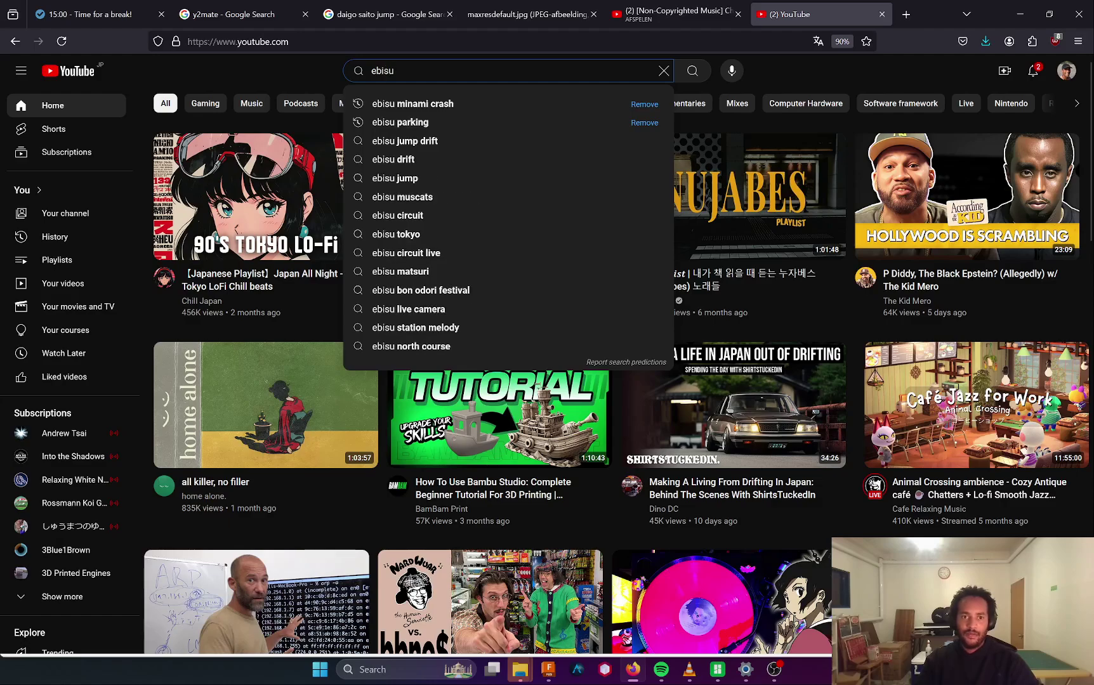
pyautogui.write(' daig')
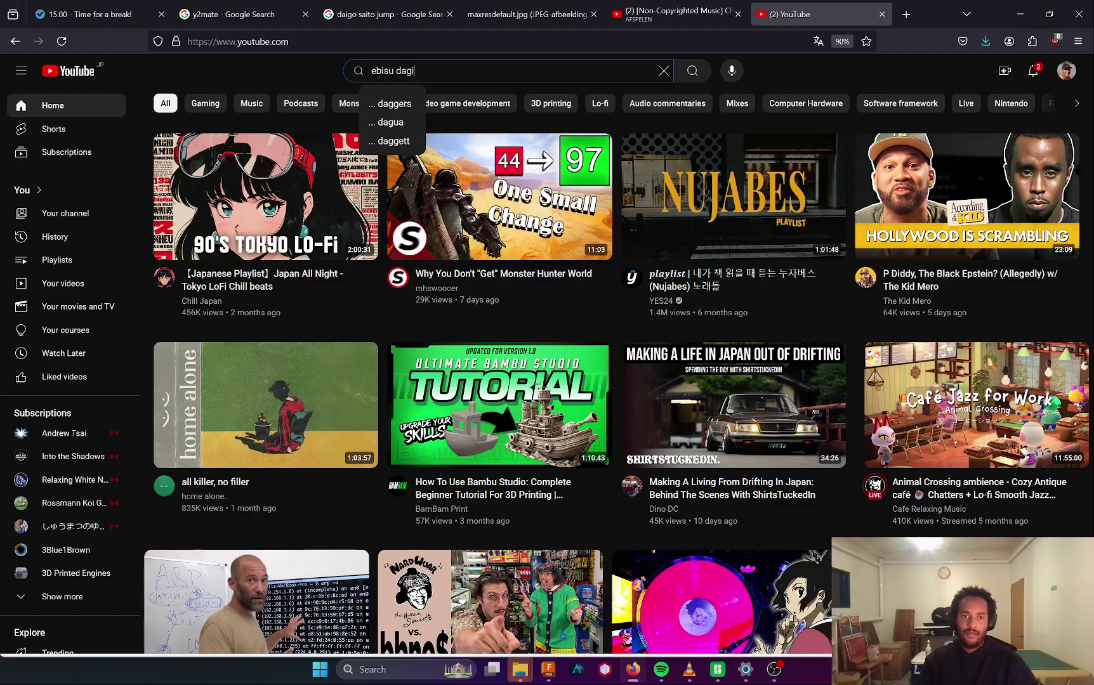
pyautogui.press('BackSpace')
pyautogui.press('BackSpace')
pyautogui.write('igo mina')
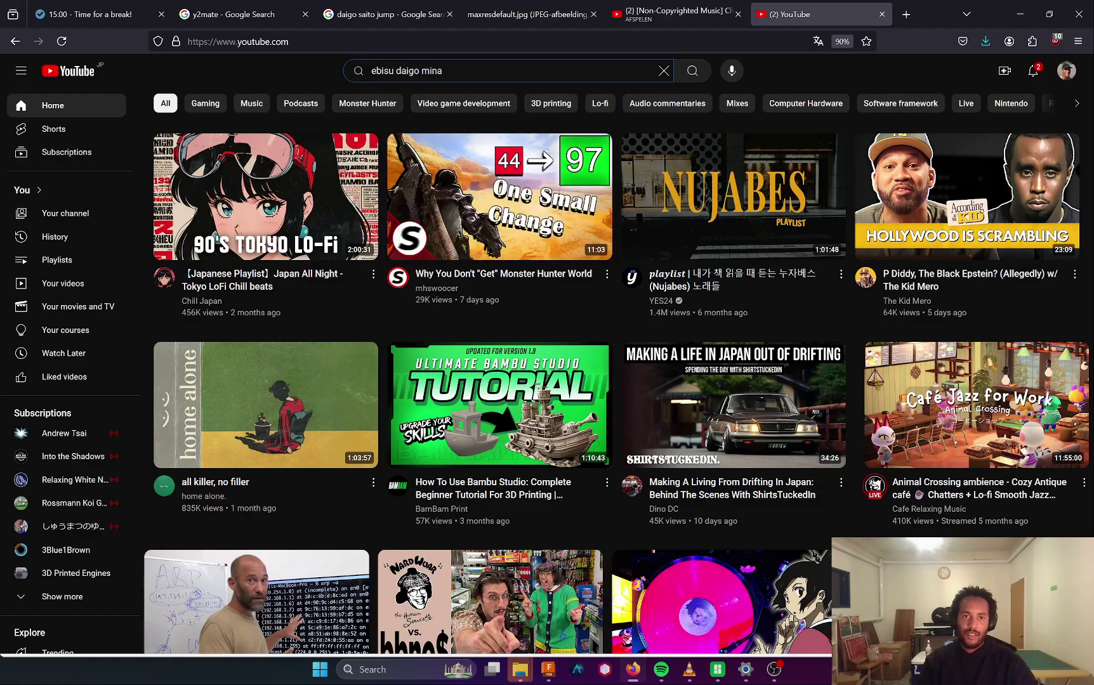
pyautogui.write('mi jump')
pyautogui.press('Return')
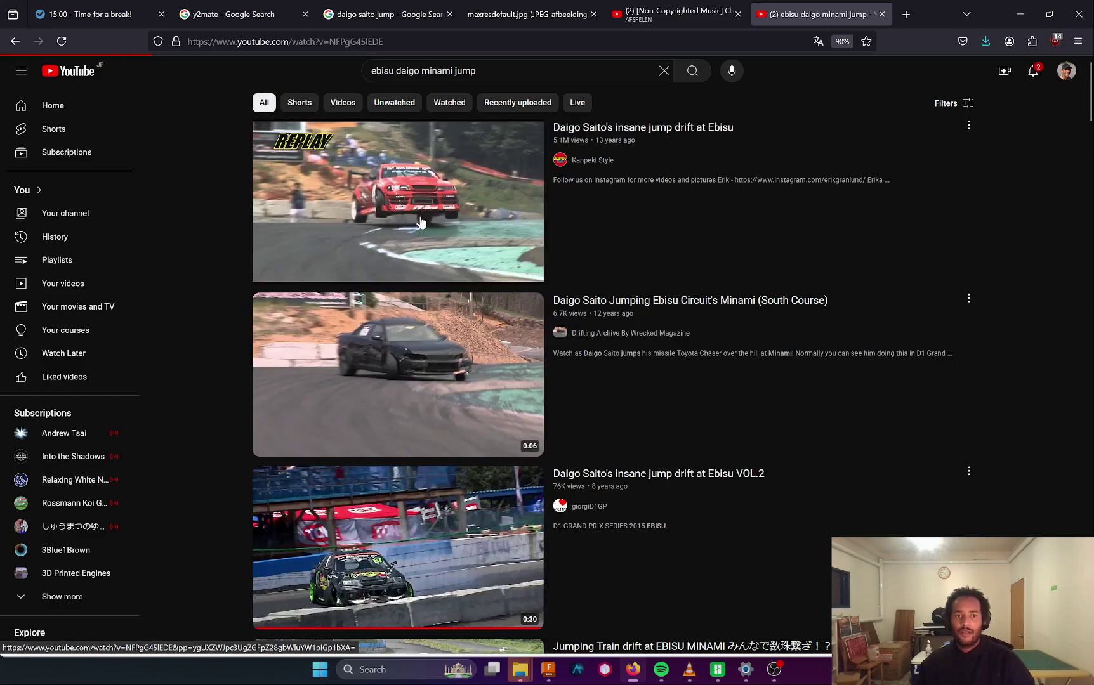
pyautogui.click(419, 207)
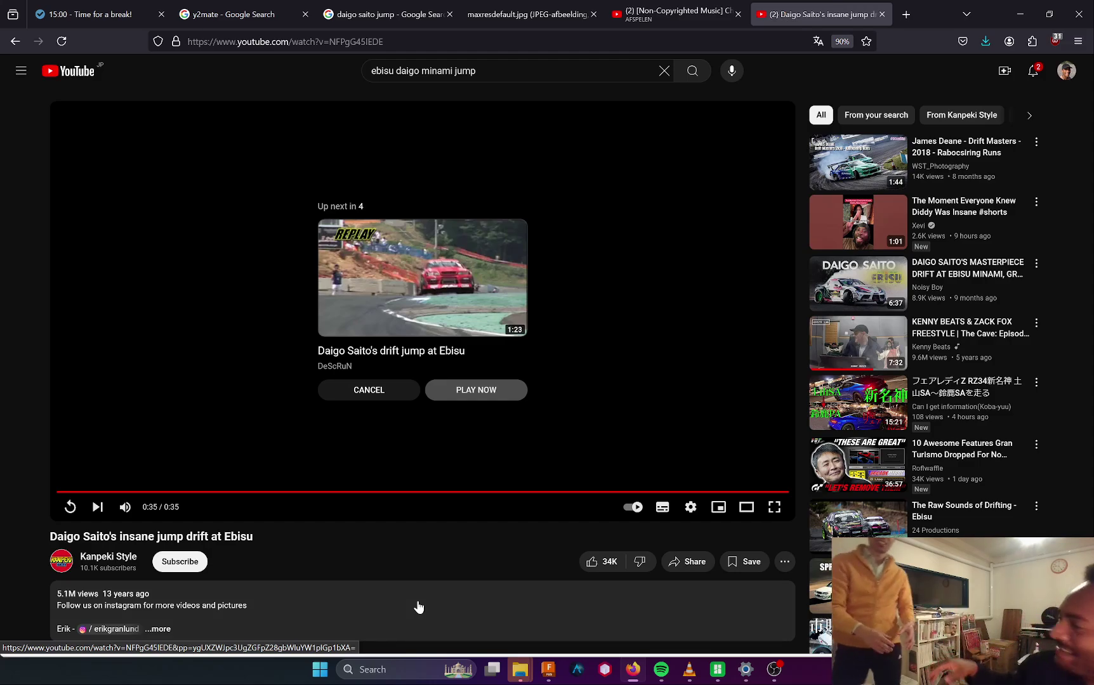
# - Check the stream in OBS, and return to the browser's Google image results for "daigo saito jump"
pyautogui.click(774, 674)
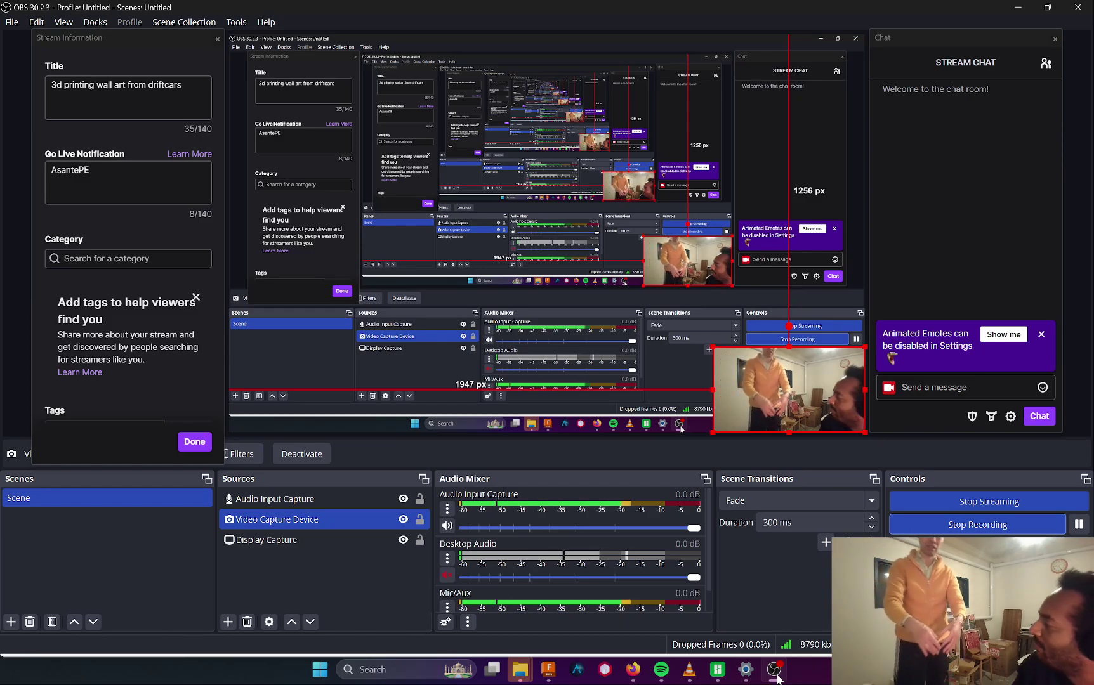
pyautogui.click(778, 677)
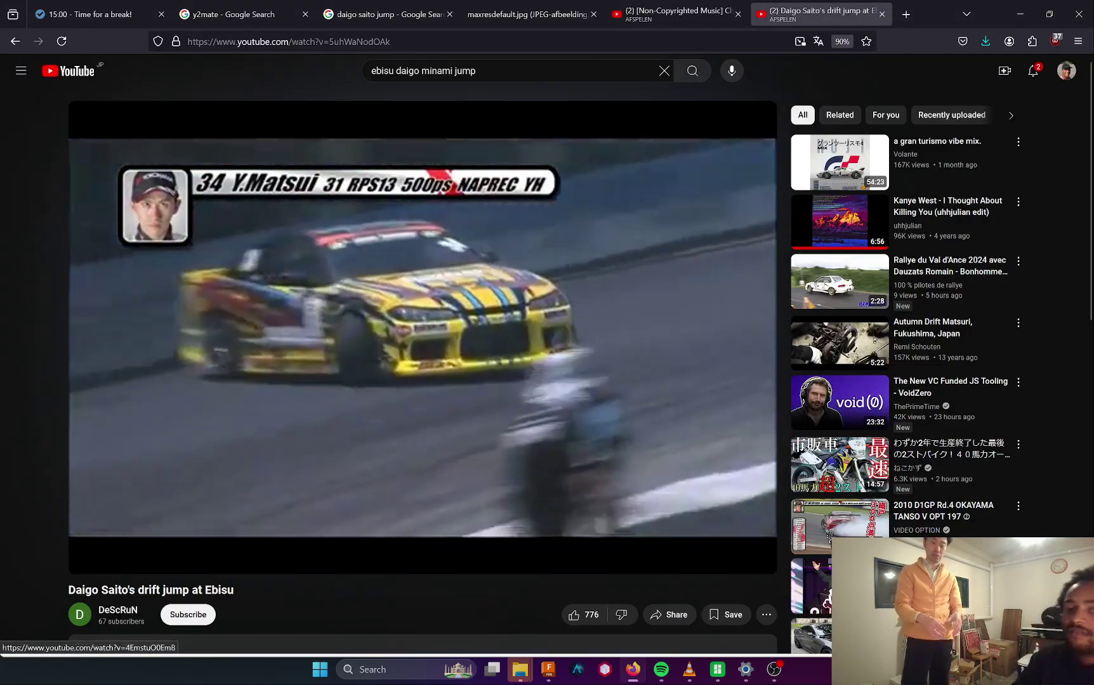
pyautogui.click(654, 12)
pyautogui.click(383, 13)
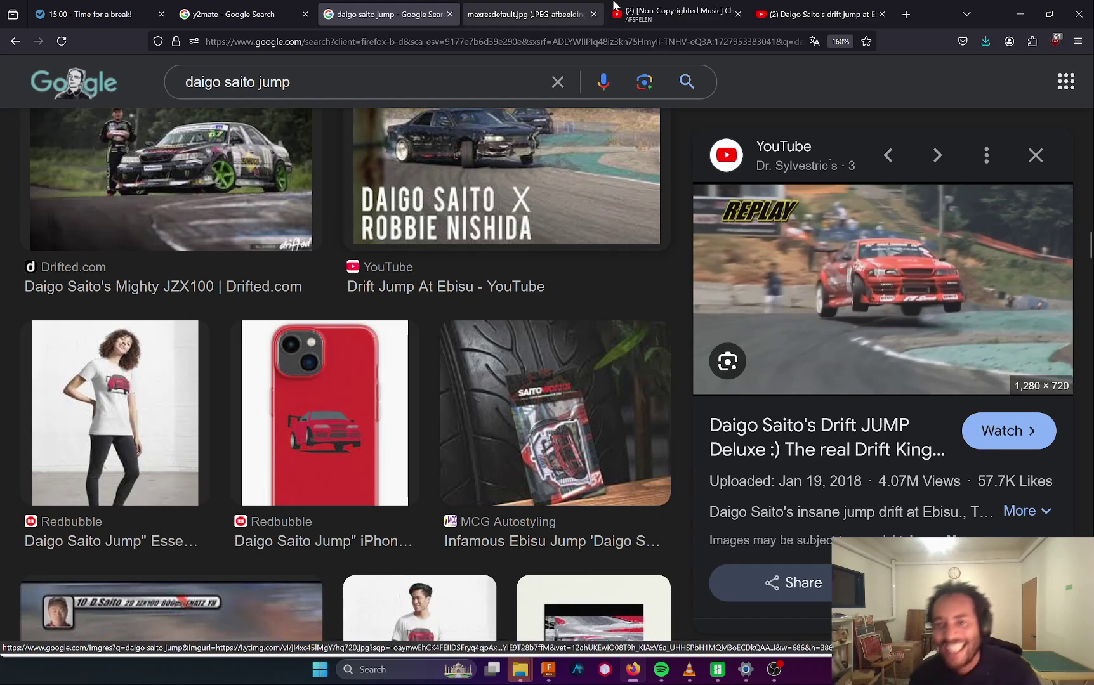
# - Switch to Autodesk Fusion and examine the sketch and origin planes from an angle
pyautogui.click(1019, 14)
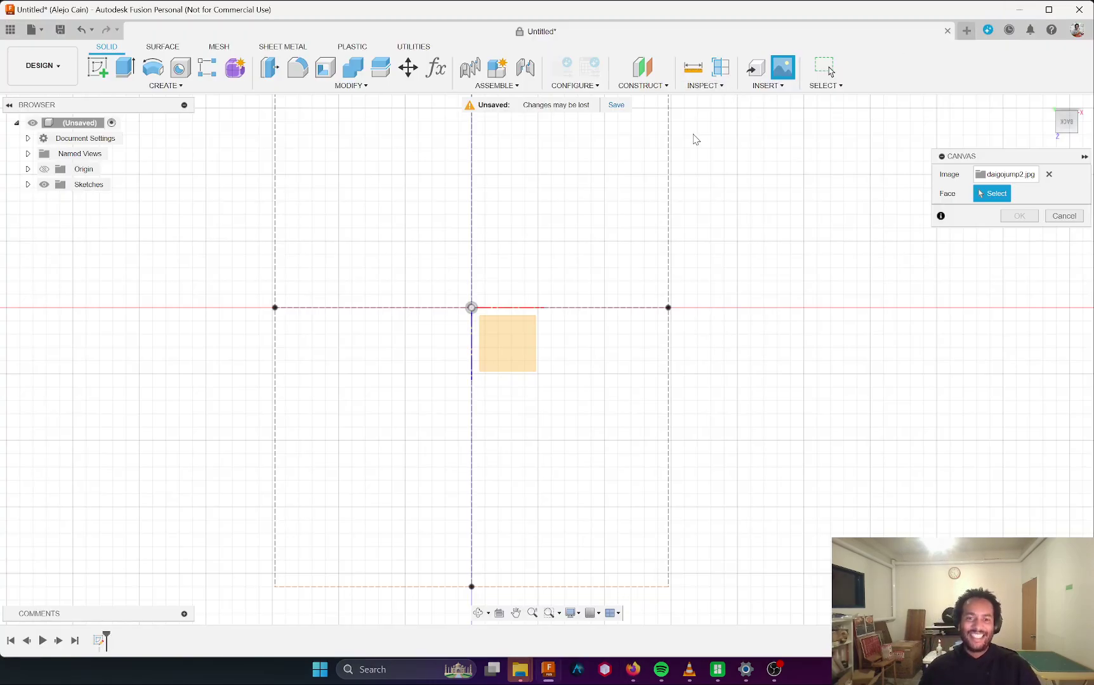
pyautogui.moveTo(510, 311)
pyautogui.keyDown('shift'); pyautogui.mouseDown(button='middle')
pyautogui.moveTo(616, 283)
pyautogui.moveTo(630, 264)
pyautogui.moveTo(566, 273)
pyautogui.moveTo(577, 293)
pyautogui.mouseUp(button='middle'); pyautogui.keyUp('shift')
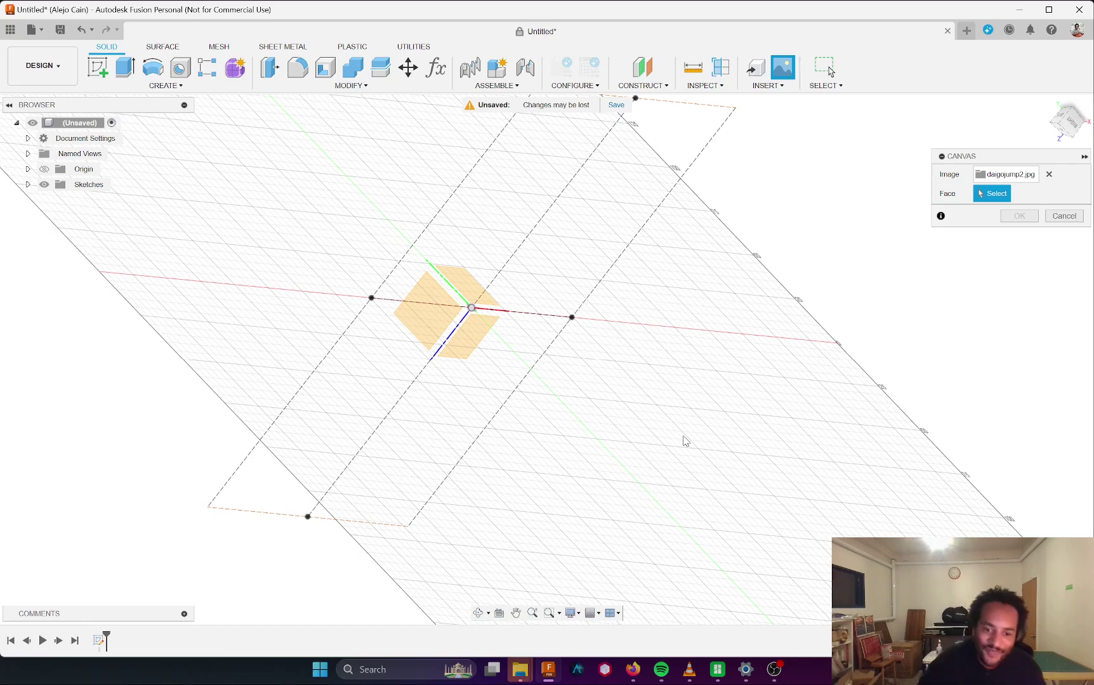
pyautogui.hotkey('alt', 'Tab')
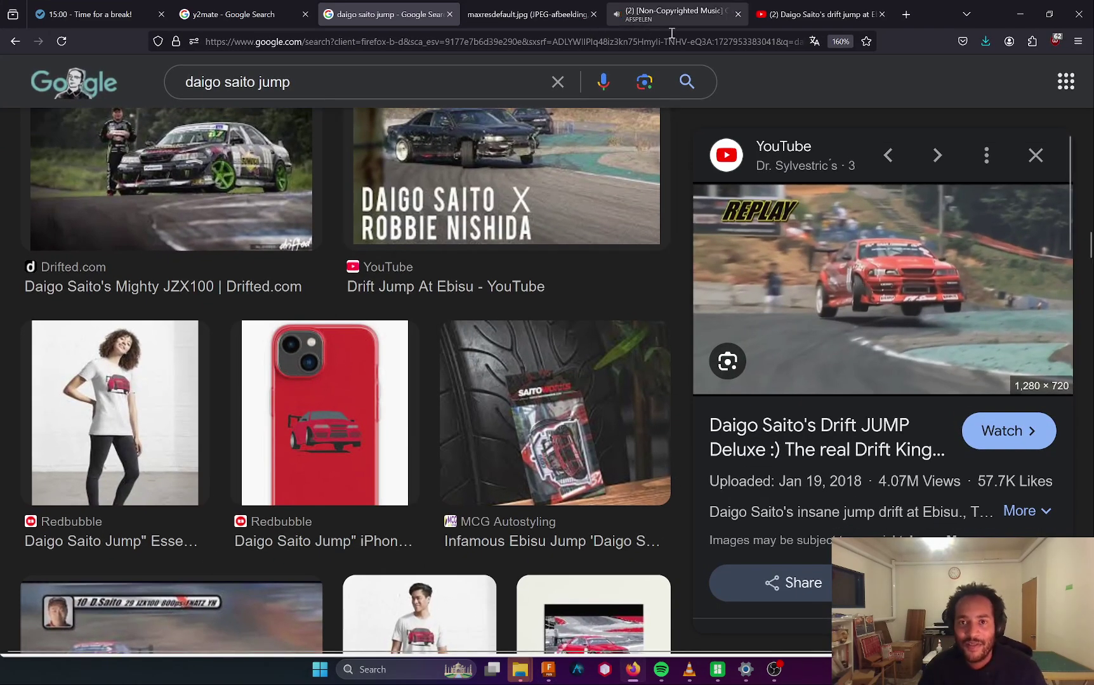
# - Return to "Daigo Saito's insane jump drift at Ebisu" in the browser, mute it and pause it at 0:22 on the mid-air replay frame
pyautogui.click(860, 15)
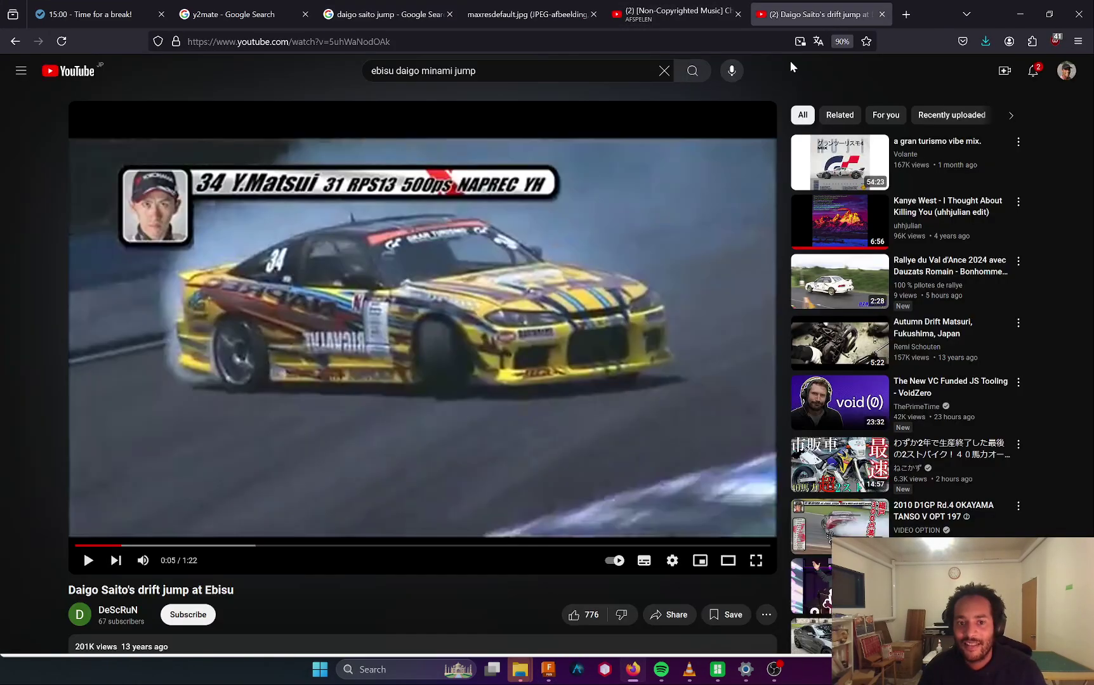
pyautogui.click(6, 40)
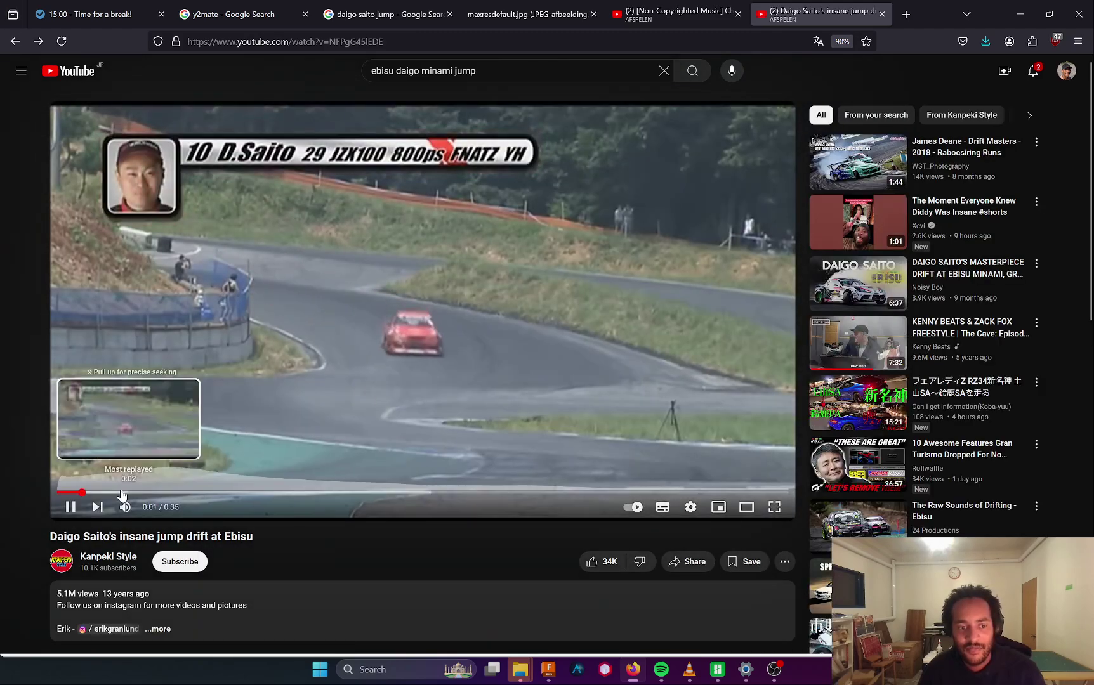
pyautogui.click(125, 507)
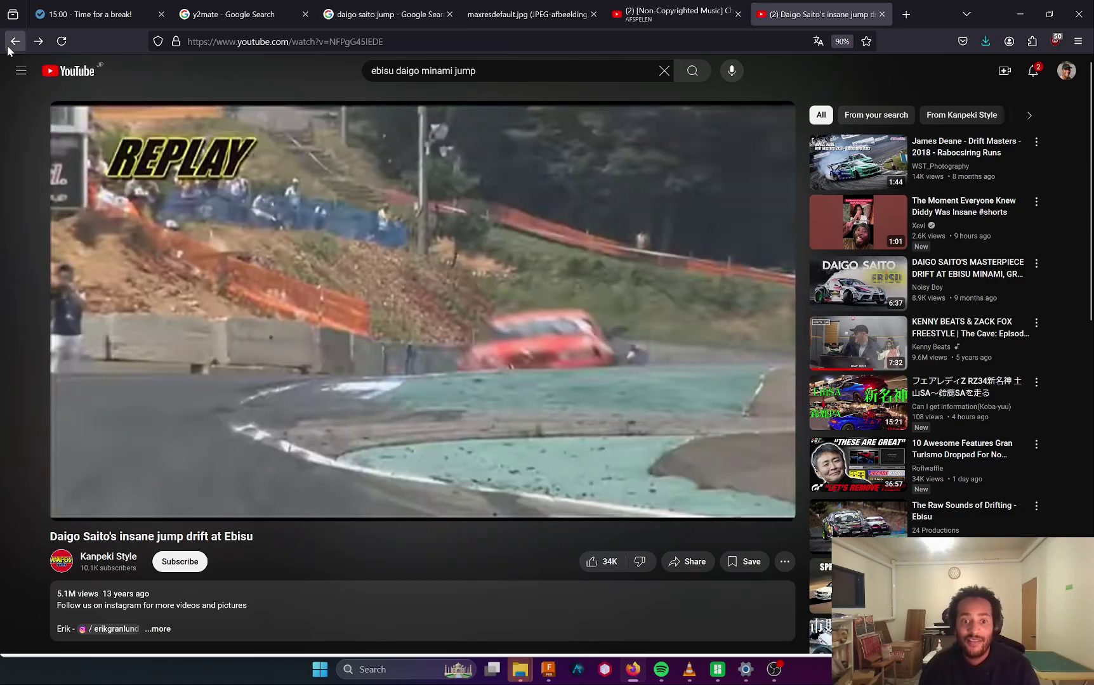
pyautogui.click(446, 389)
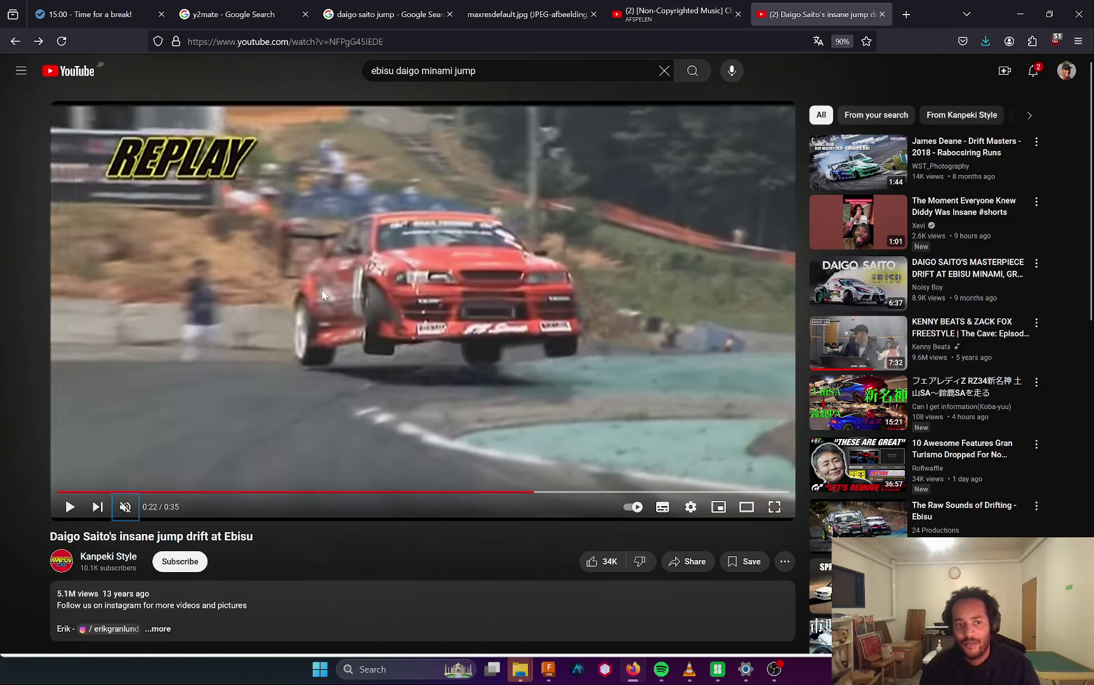
# - Compare the paused jump frame in the YouTube video with the maxresdefault.jpg image, and switch back to Autodesk Fusion
pyautogui.click(672, 14)
pyautogui.click(545, 15)
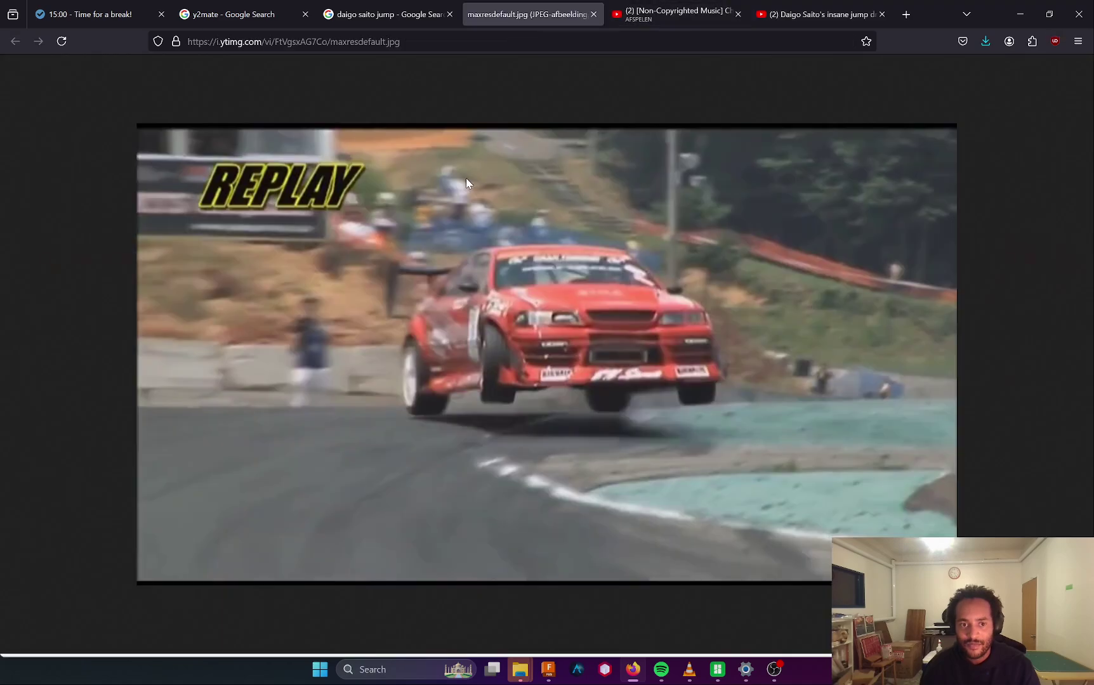
pyautogui.click(821, 18)
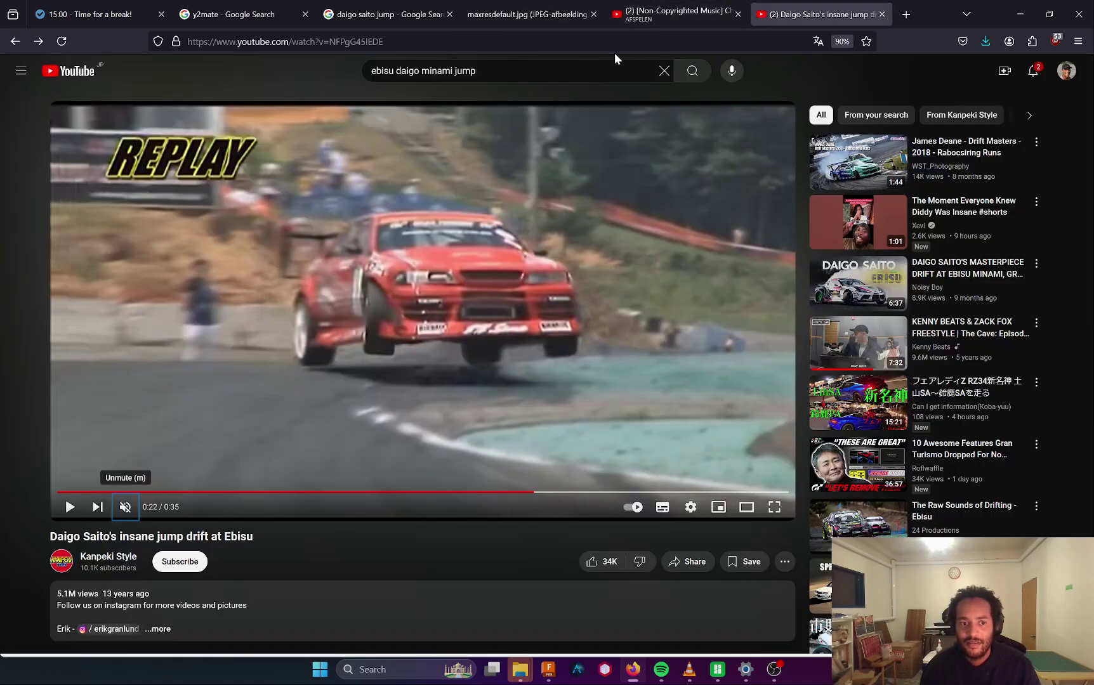
pyautogui.click(558, 15)
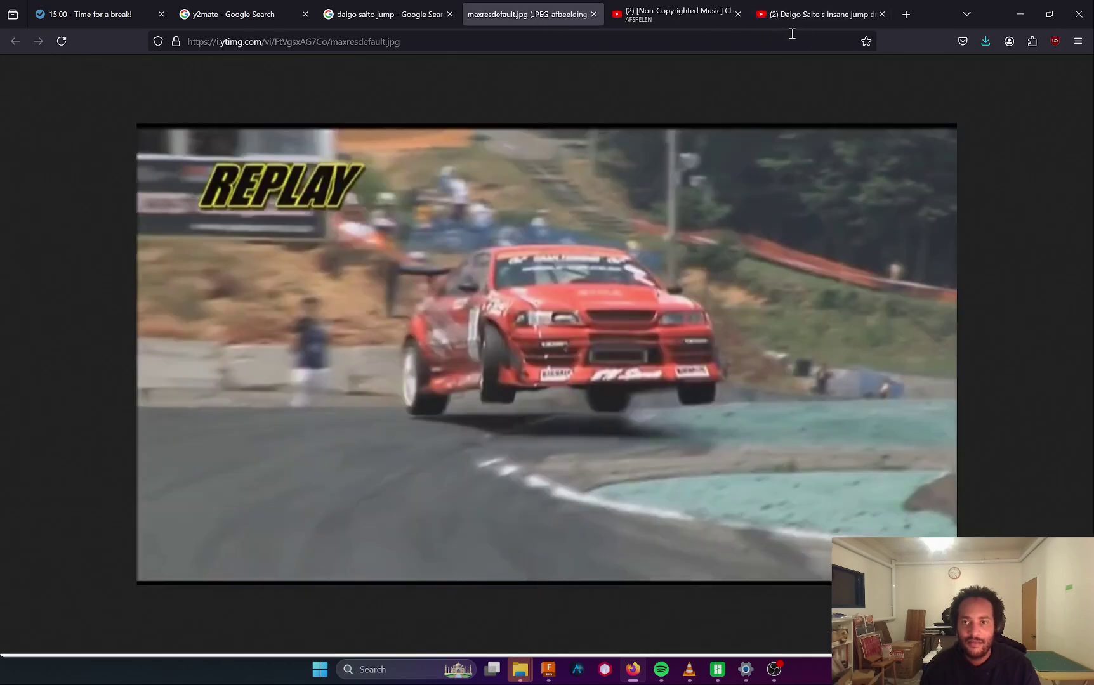
pyautogui.click(820, 18)
pyautogui.click(541, 20)
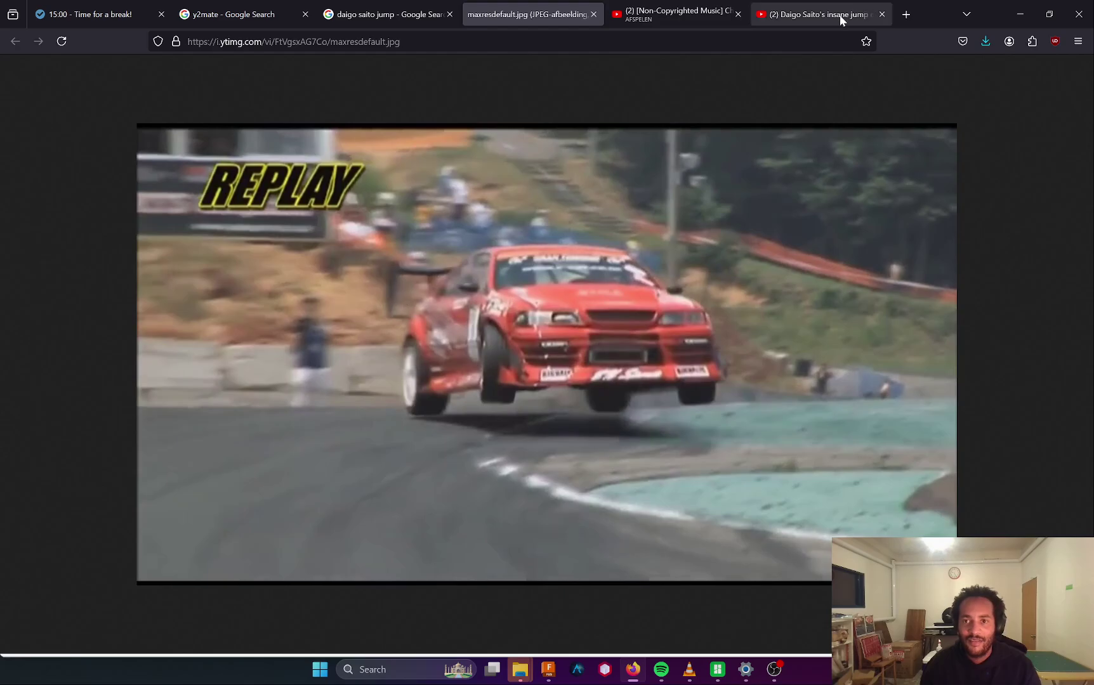
pyautogui.click(823, 16)
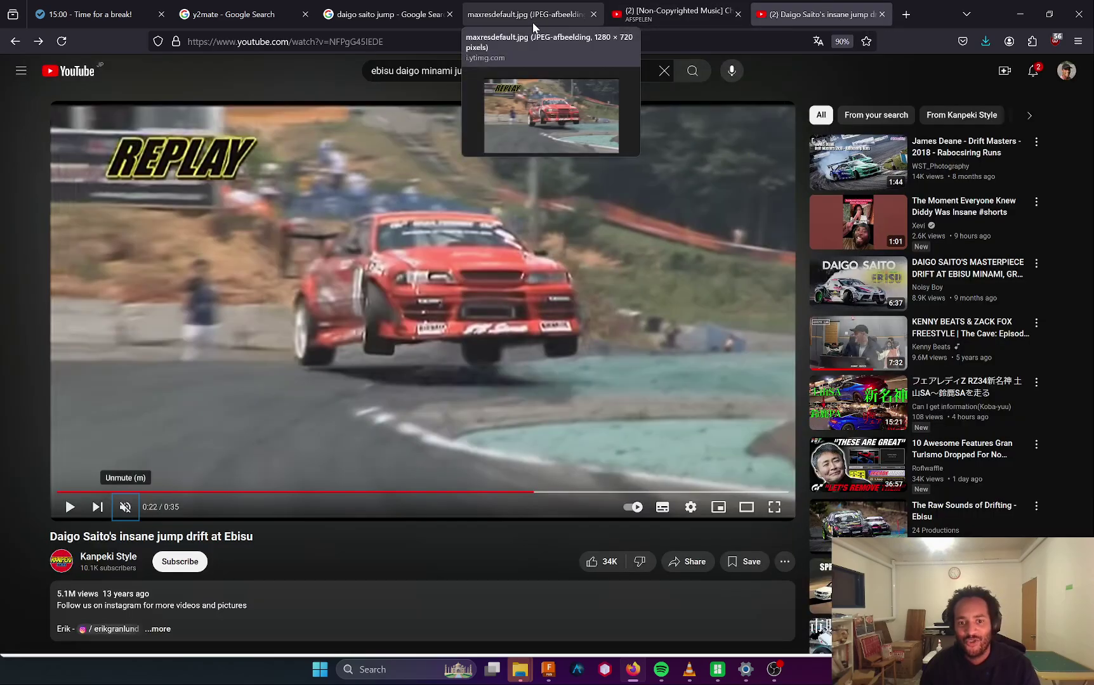
pyautogui.click(533, 26)
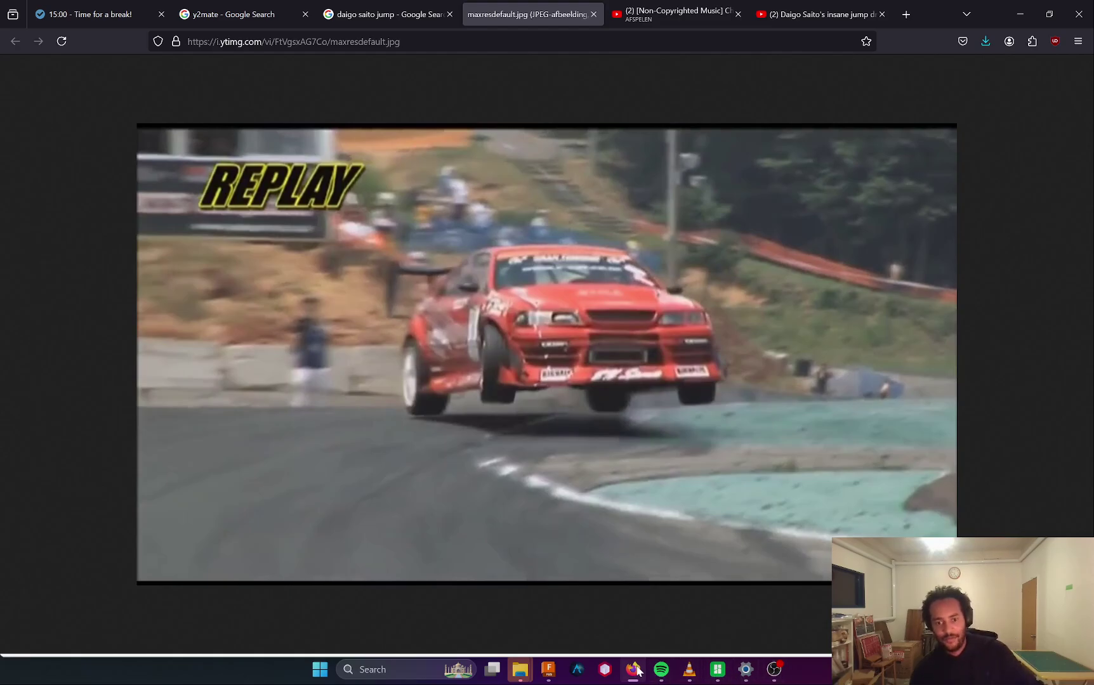
pyautogui.click(548, 668)
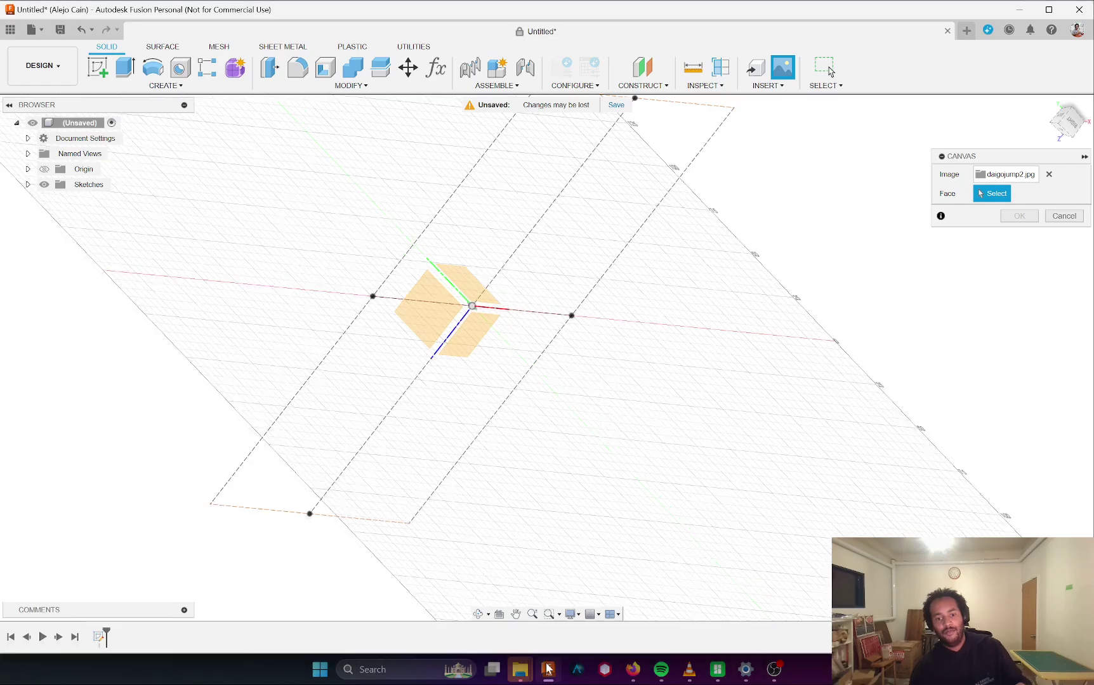
# - Look over the rectangle sketch and origin planes from several angles, and cancel the pending canvas insertion
pyautogui.moveTo(754, 291)
pyautogui.keyDown('shift'); pyautogui.mouseDown(button='middle')
pyautogui.moveTo(599, 190)
pyautogui.moveTo(705, 149)
pyautogui.moveTo(621, 343)
pyautogui.moveTo(635, 195)
pyautogui.moveTo(578, 240)
pyautogui.moveTo(625, 205)
pyautogui.moveTo(705, 278)
pyautogui.mouseUp(button='middle'); pyautogui.keyUp('shift')
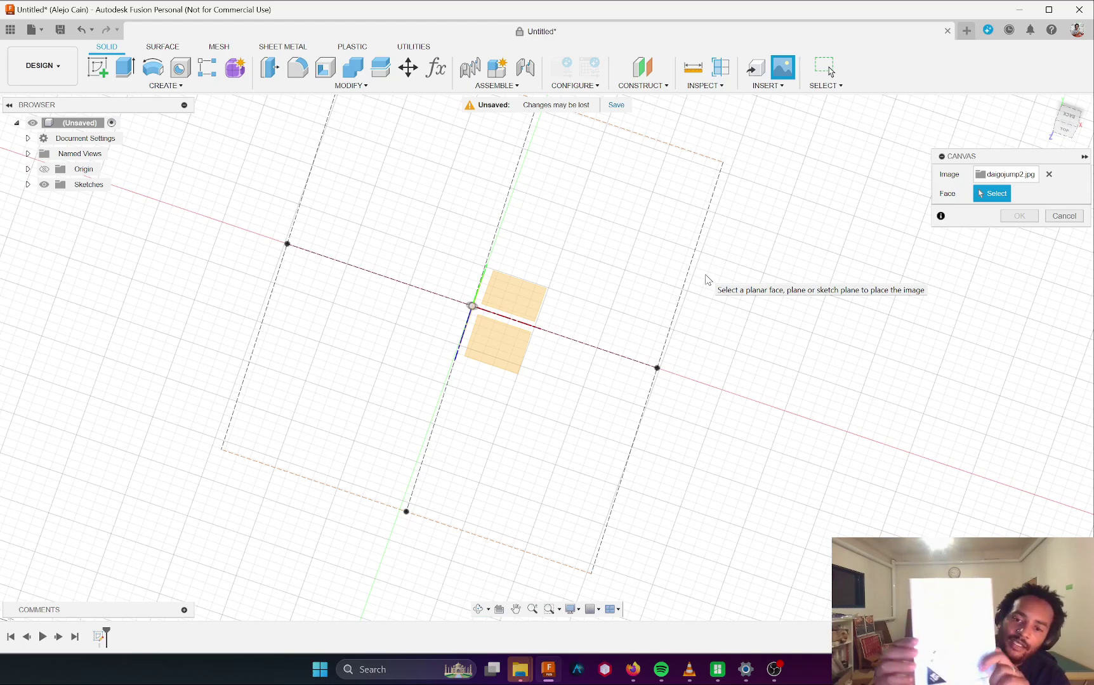
pyautogui.keyDown('shift'); pyautogui.moveTo(715, 296); pyautogui.dragTo(703, 256, button='middle'); pyautogui.keyUp('shift')
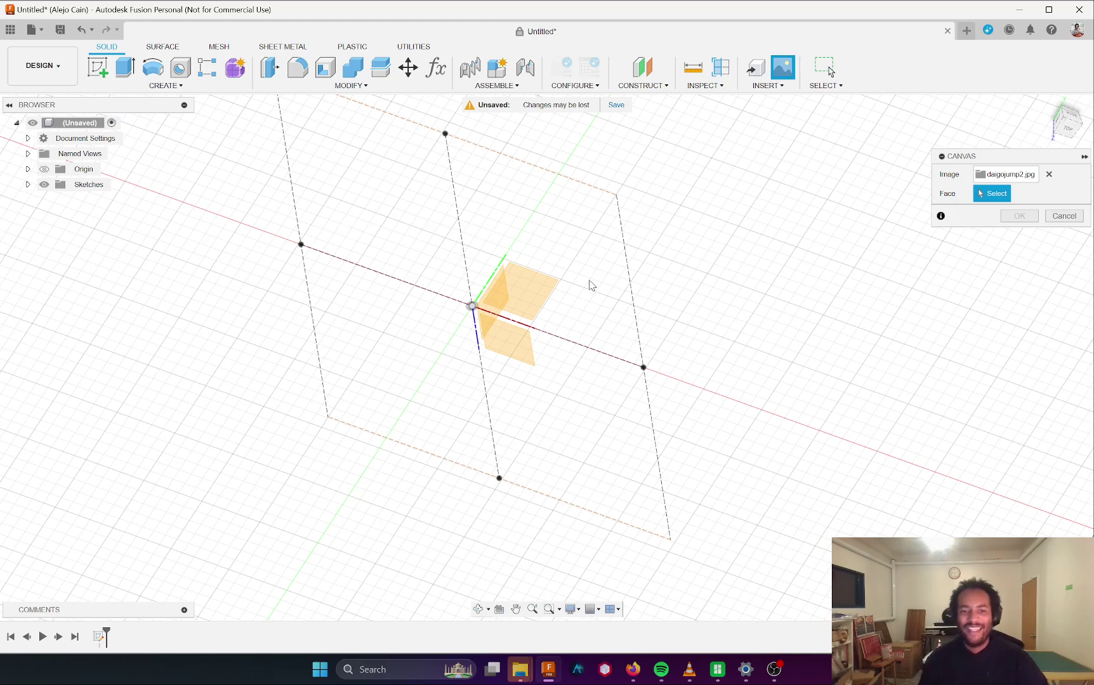
pyautogui.keyDown('shift'); pyautogui.moveTo(606, 292); pyautogui.dragTo(555, 295, button='middle'); pyautogui.keyUp('shift')
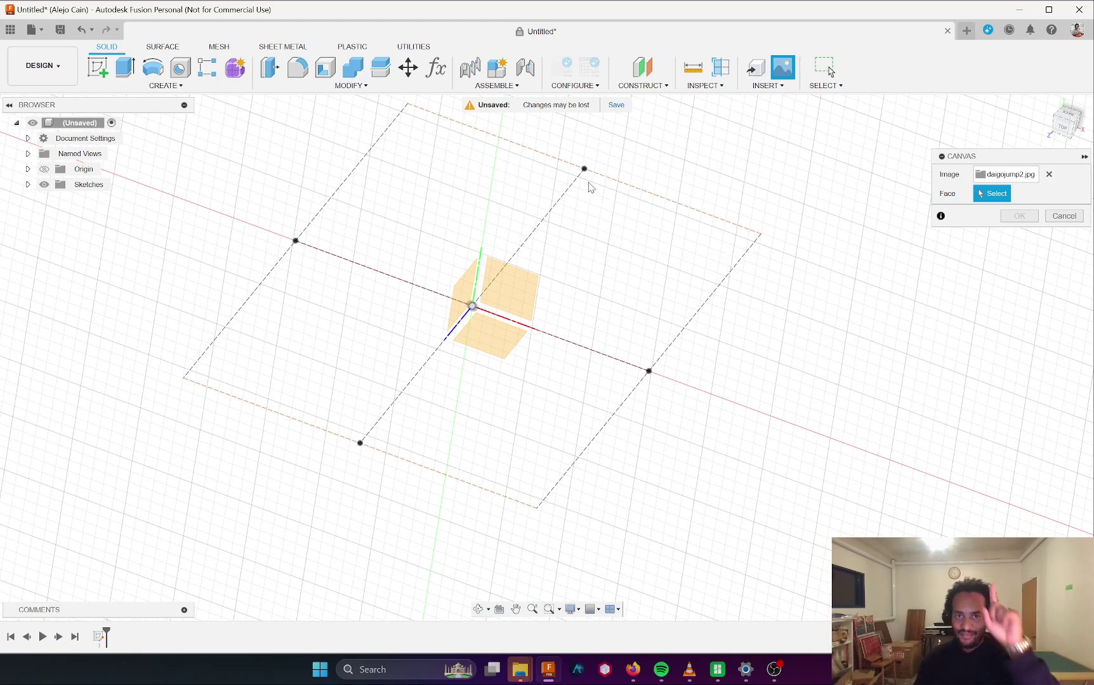
pyautogui.keyDown('shift'); pyautogui.moveTo(595, 361); pyautogui.dragTo(590, 321, button='middle'); pyautogui.keyUp('shift')
pyautogui.keyDown('shift'); pyautogui.moveTo(552, 249); pyautogui.dragTo(611, 347, button='middle'); pyautogui.keyUp('shift')
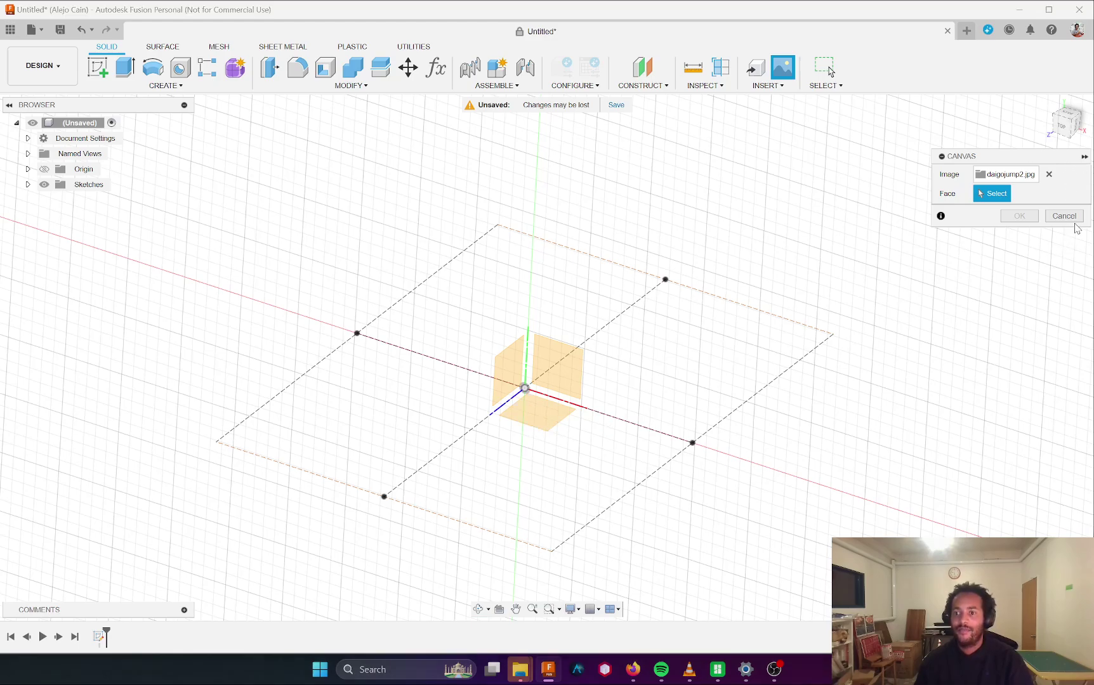
pyautogui.click(1056, 217)
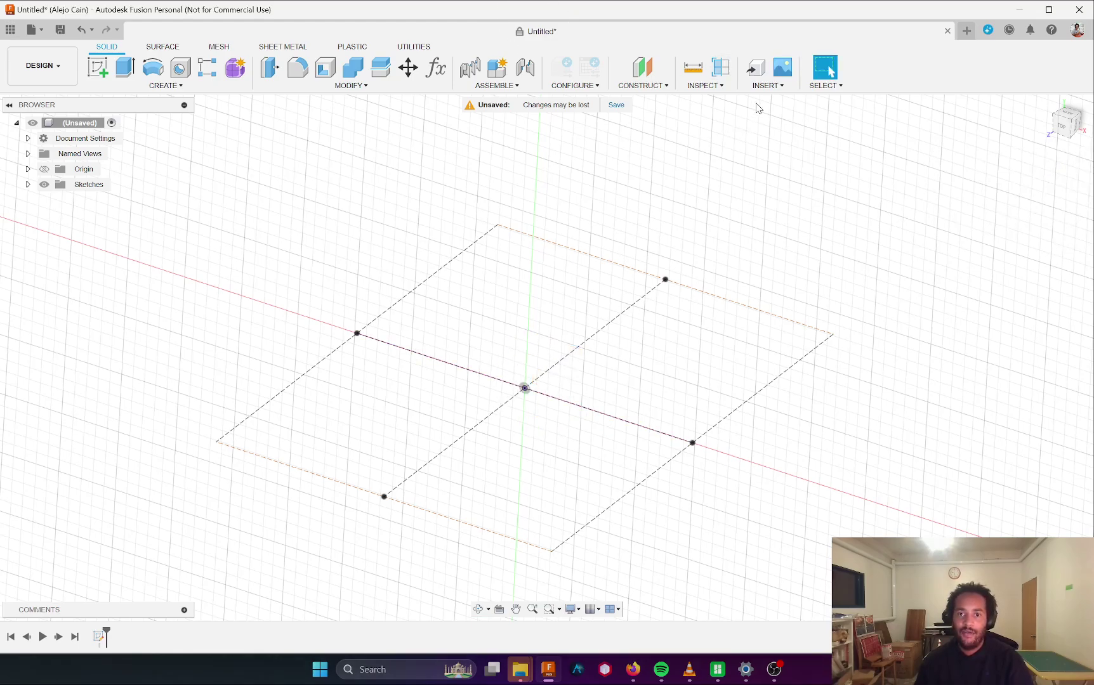
# - Insert the daigojump2 image from the computer as a canvas on the XZ origin plane, and try rotating it to 90 degrees
pyautogui.click(765, 86)
pyautogui.click(780, 142)
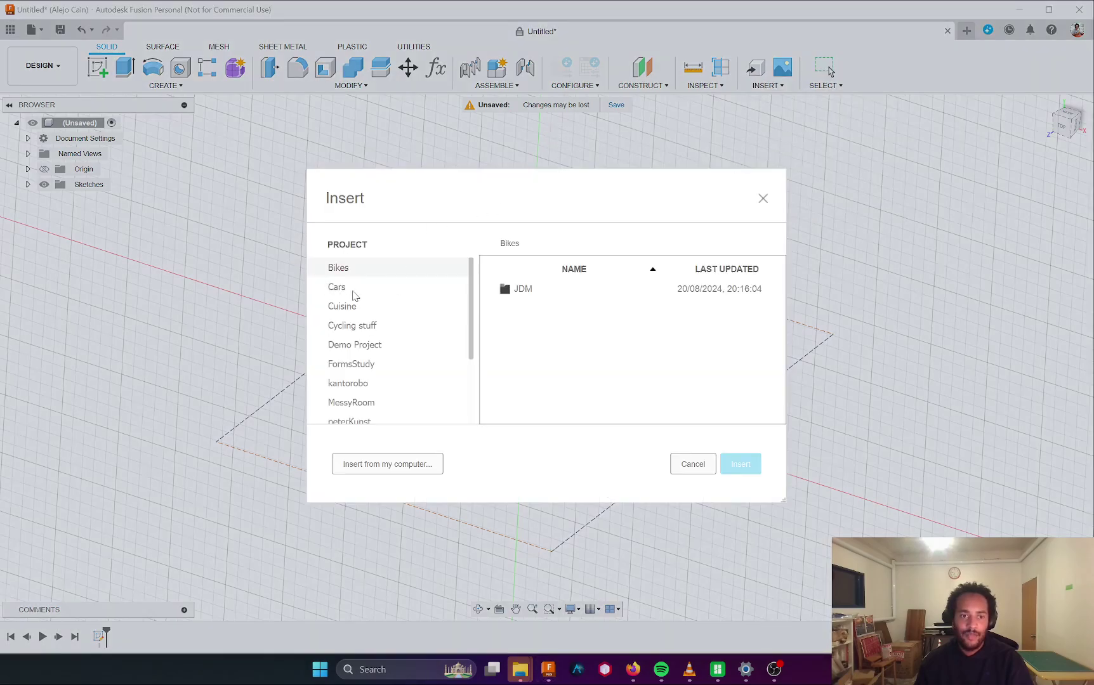
pyautogui.click(400, 470)
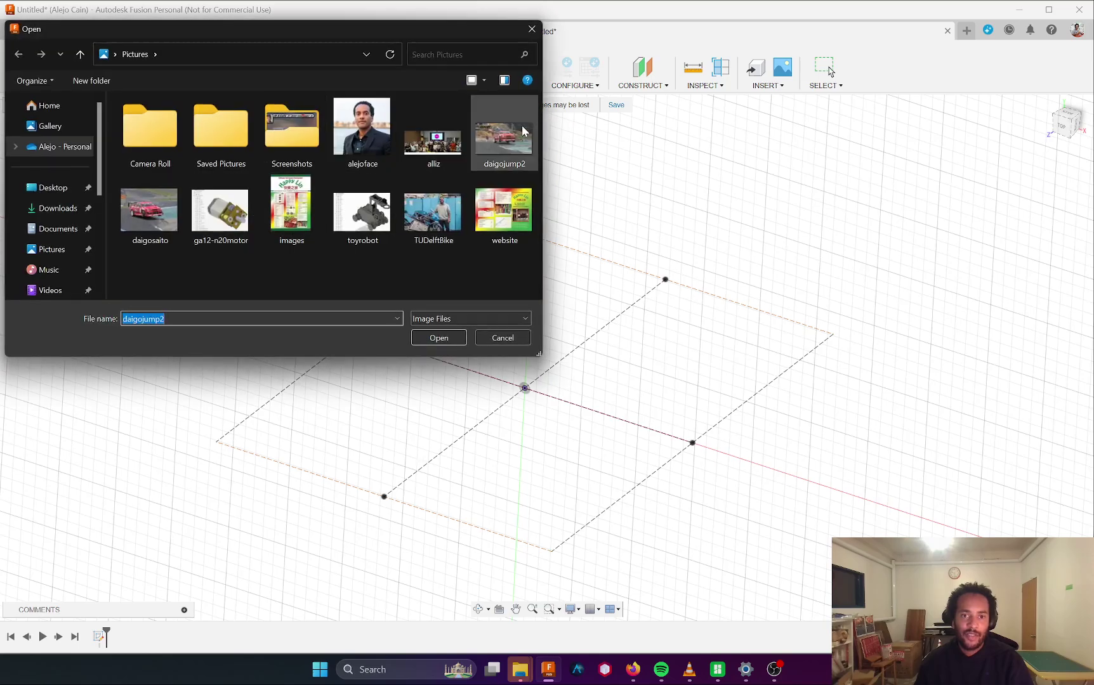
pyautogui.doubleClick(504, 138)
pyautogui.click(567, 422)
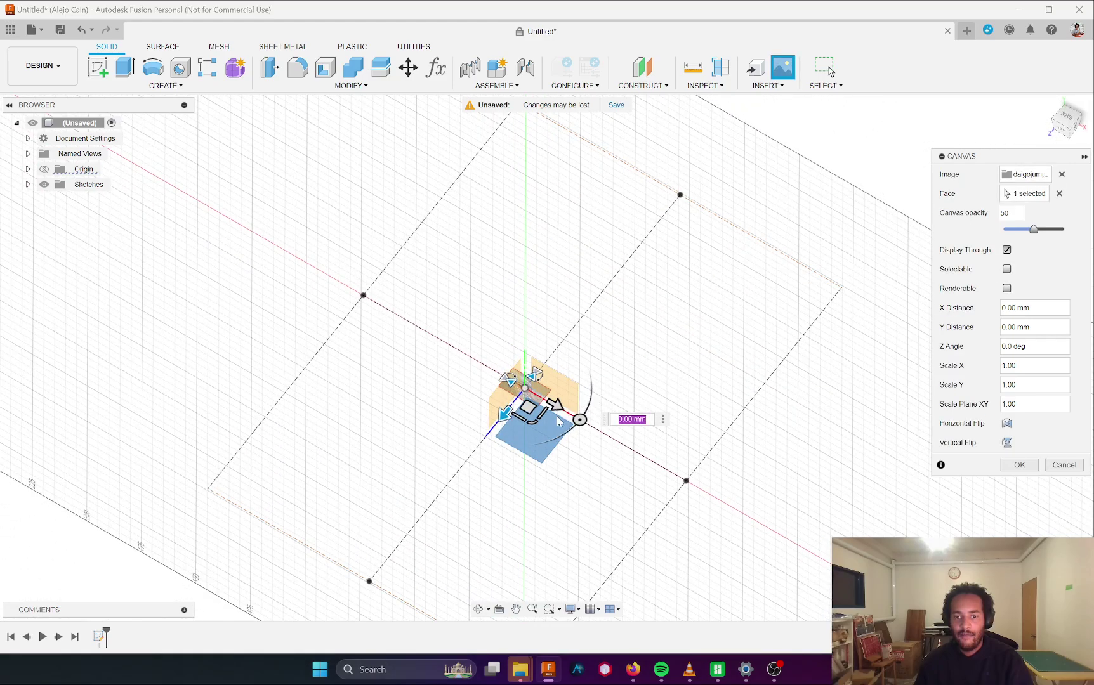
pyautogui.moveTo(573, 421); pyautogui.dragTo(566, 337)
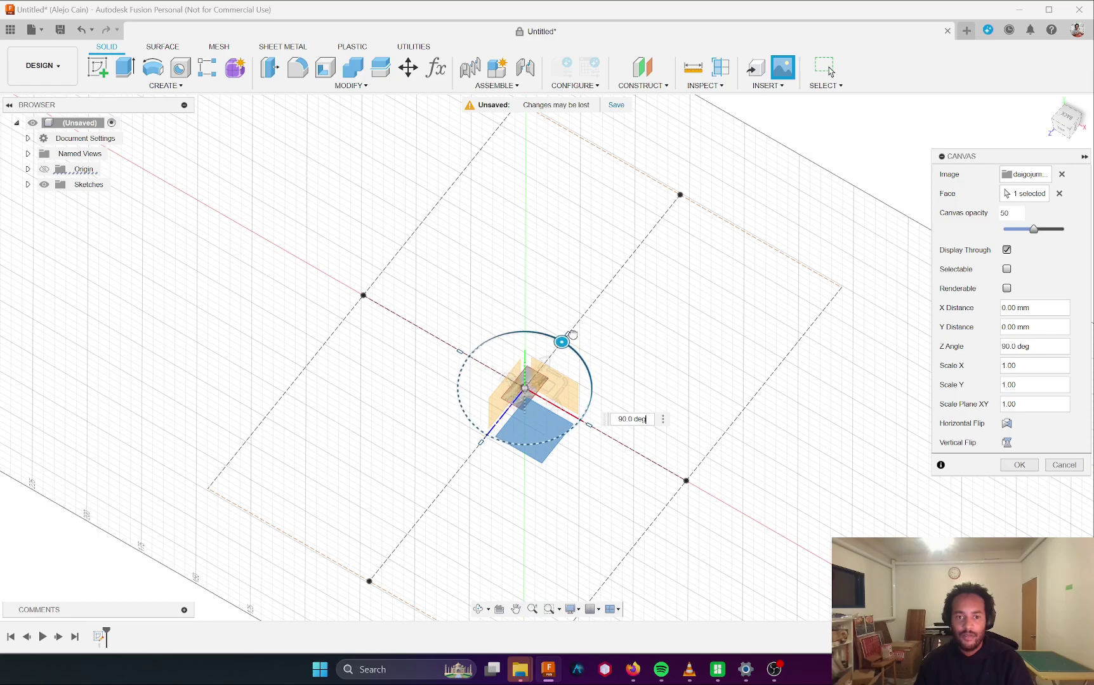
# - Try scaling the unrotated canvas to a plane XY scale of 16.308 over the rectangle, accept it, and undo the canvas insertion
pyautogui.keyDown('shift'); pyautogui.moveTo(618, 348); pyautogui.dragTo(586, 387, button='middle'); pyautogui.keyUp('shift')
pyautogui.keyDown('shift'); pyautogui.moveTo(521, 415); pyautogui.dragTo(405, 432, button='middle'); pyautogui.keyUp('shift')
pyautogui.moveTo(413, 422); pyautogui.dragTo(863, 558)
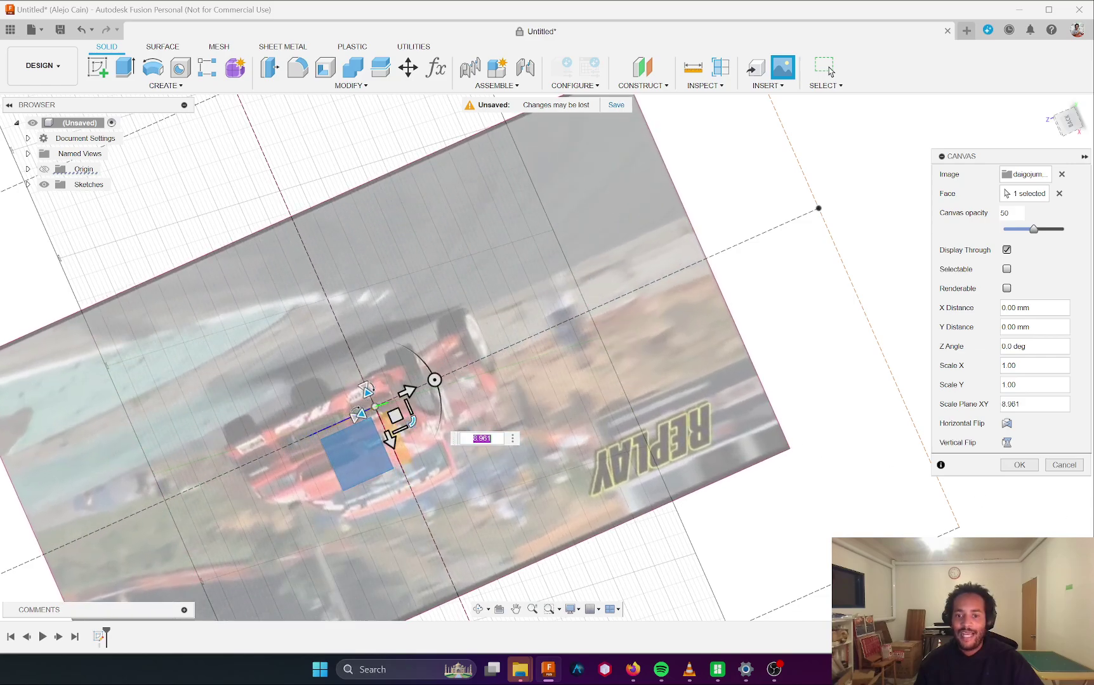
pyautogui.keyDown('shift'); pyautogui.moveTo(413, 422); pyautogui.dragTo(657, 384, button='middle'); pyautogui.keyUp('shift')
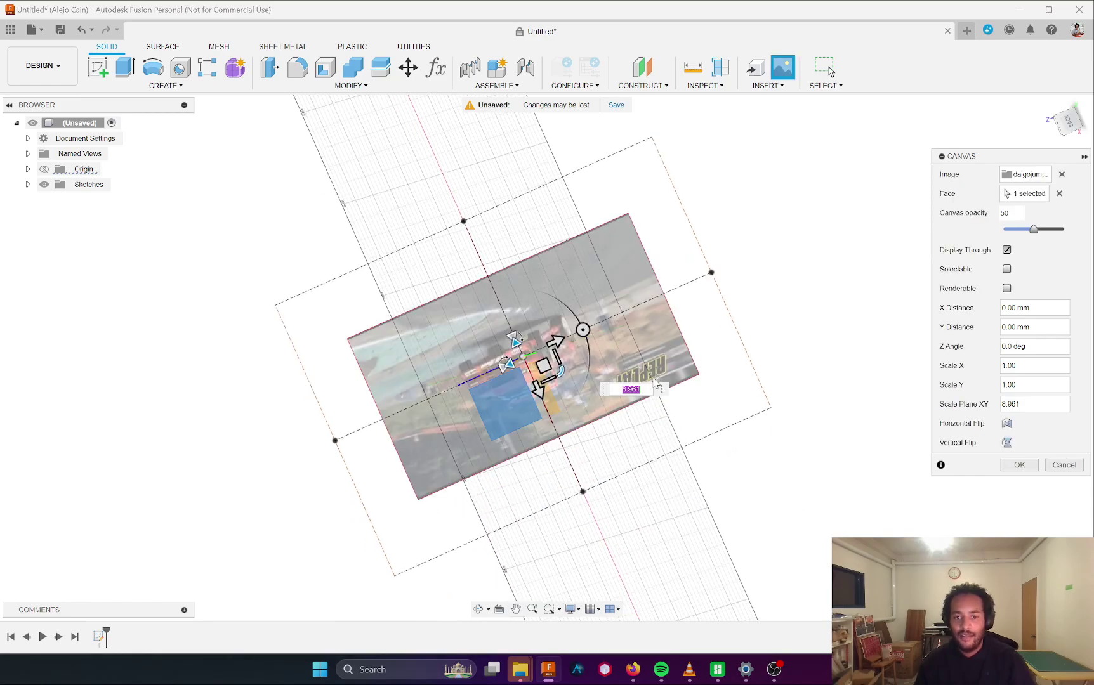
pyautogui.moveTo(561, 372)
pyautogui.mouseDown()
pyautogui.moveTo(603, 394)
pyautogui.moveTo(554, 371)
pyautogui.moveTo(596, 384)
pyautogui.moveTo(578, 384)
pyautogui.mouseUp()
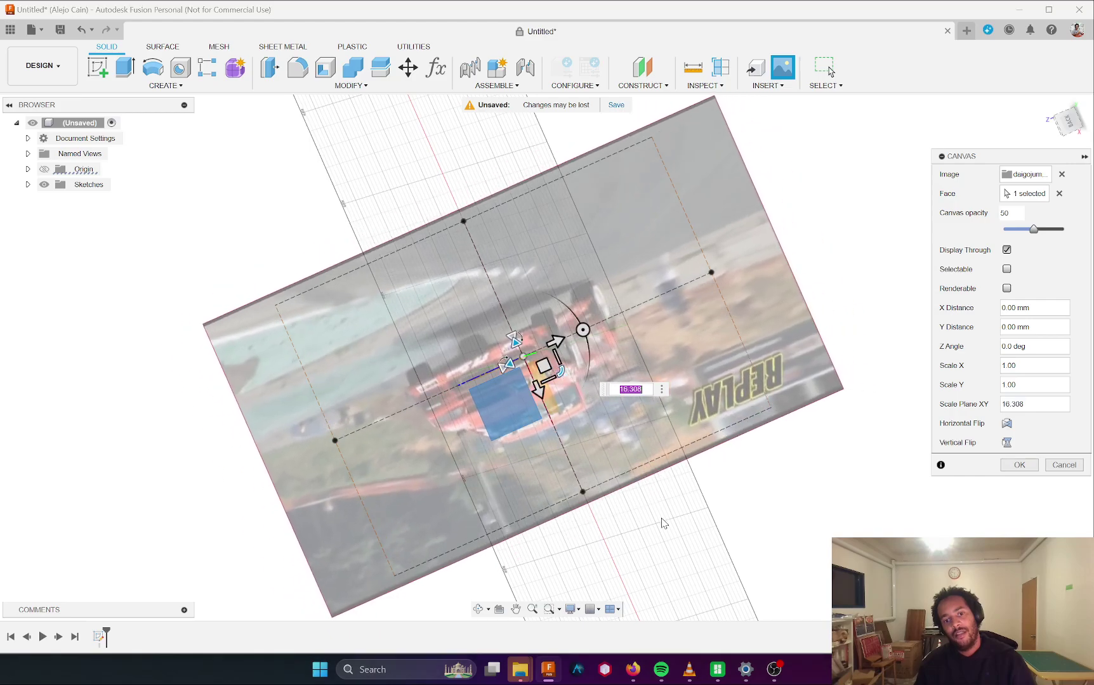
pyautogui.keyDown('shift'); pyautogui.moveTo(660, 520); pyautogui.dragTo(736, 444, button='middle'); pyautogui.keyUp('shift')
pyautogui.keyDown('shift'); pyautogui.moveTo(550, 362); pyautogui.dragTo(554, 367, button='middle'); pyautogui.keyUp('shift')
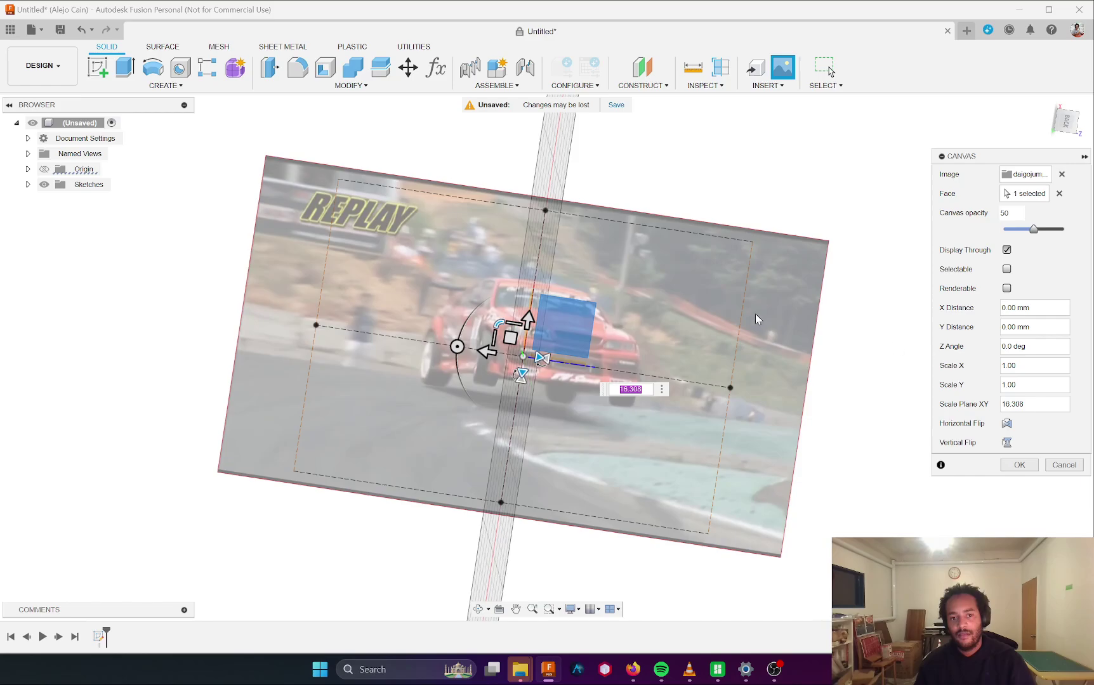
pyautogui.click(1017, 466)
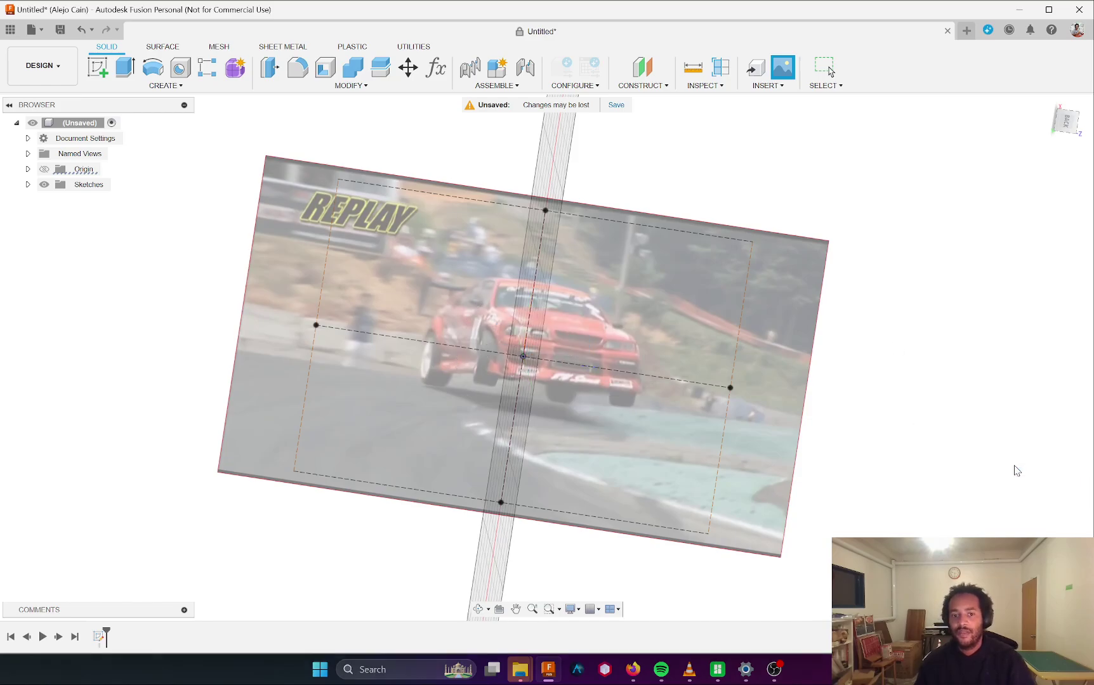
pyautogui.keyDown('shift'); pyautogui.moveTo(701, 370); pyautogui.dragTo(538, 260, button='middle'); pyautogui.keyUp('shift')
pyautogui.hotkey('ctrl', 'z')
# - Open the existing rectangle sketch for editing, delete all its geometry and dimensions, and finish the sketch
pyautogui.moveTo(501, 314)
pyautogui.keyDown('shift'); pyautogui.mouseDown(button='middle')
pyautogui.moveTo(571, 202)
pyautogui.moveTo(503, 361)
pyautogui.moveTo(588, 341)
pyautogui.moveTo(565, 324)
pyautogui.mouseUp(button='middle'); pyautogui.keyUp('shift')
pyautogui.doubleClick(564, 325)
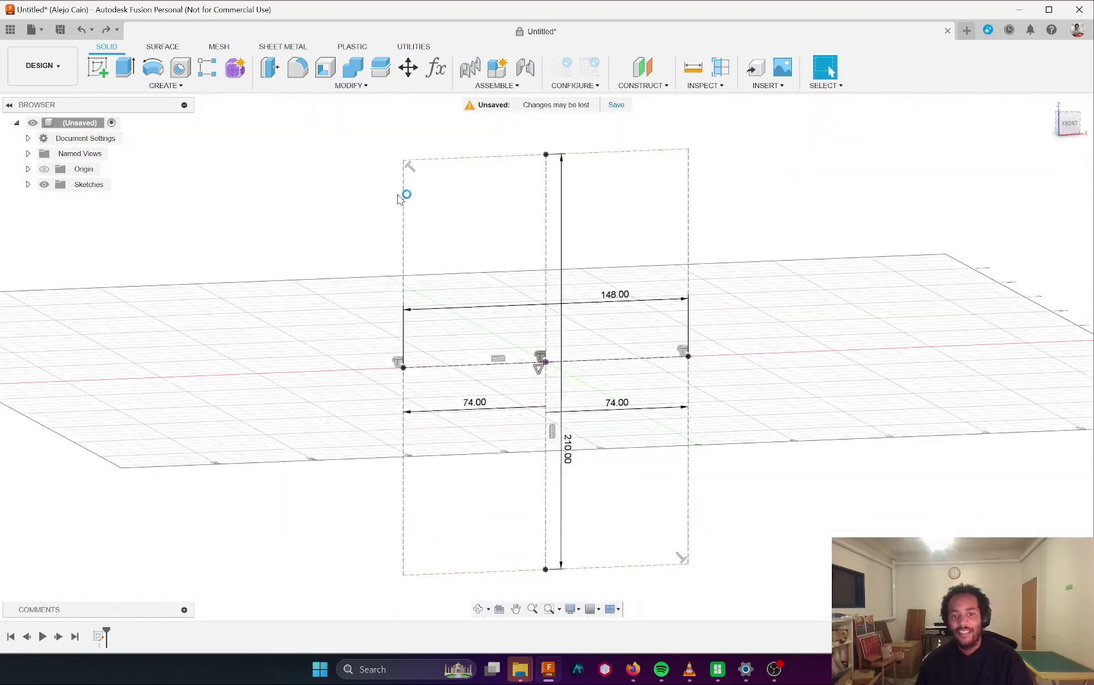
pyautogui.moveTo(355, 134)
pyautogui.mouseDown()
pyautogui.moveTo(697, 413)
pyautogui.moveTo(880, 611)
pyautogui.mouseUp()
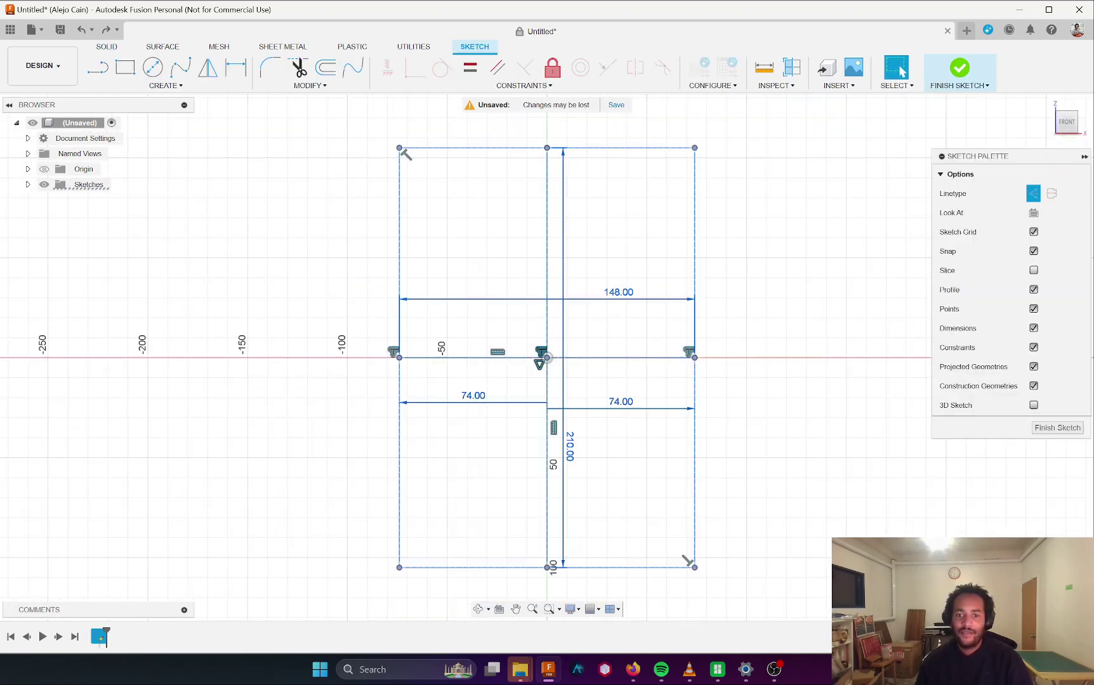
pyautogui.press('Delete')
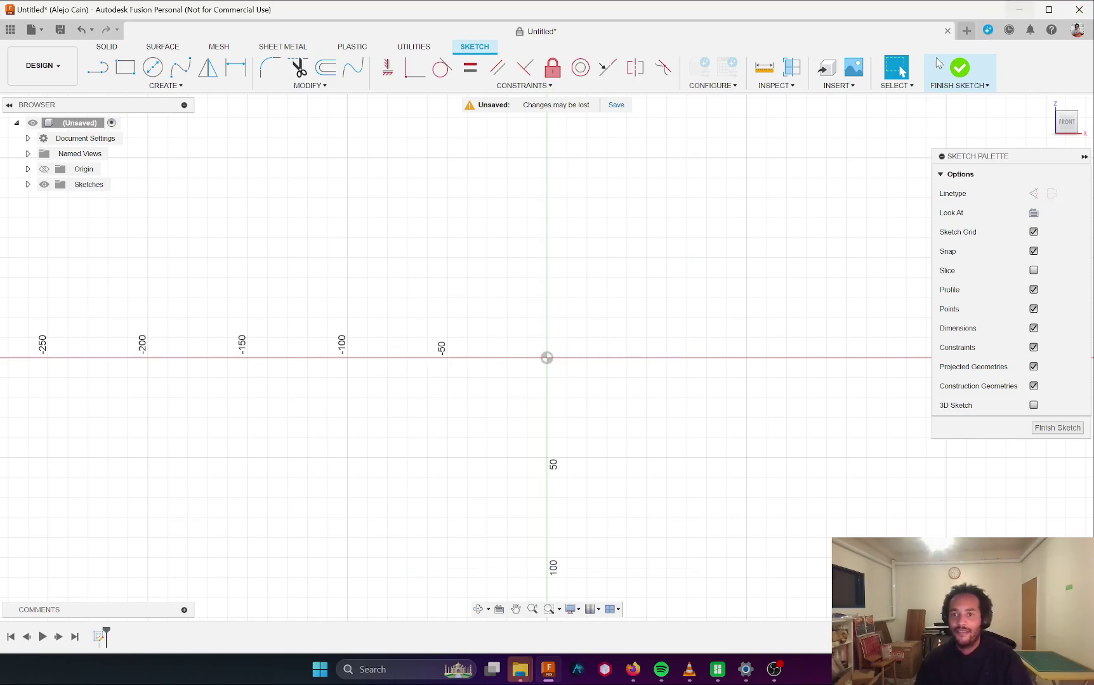
pyautogui.click(958, 75)
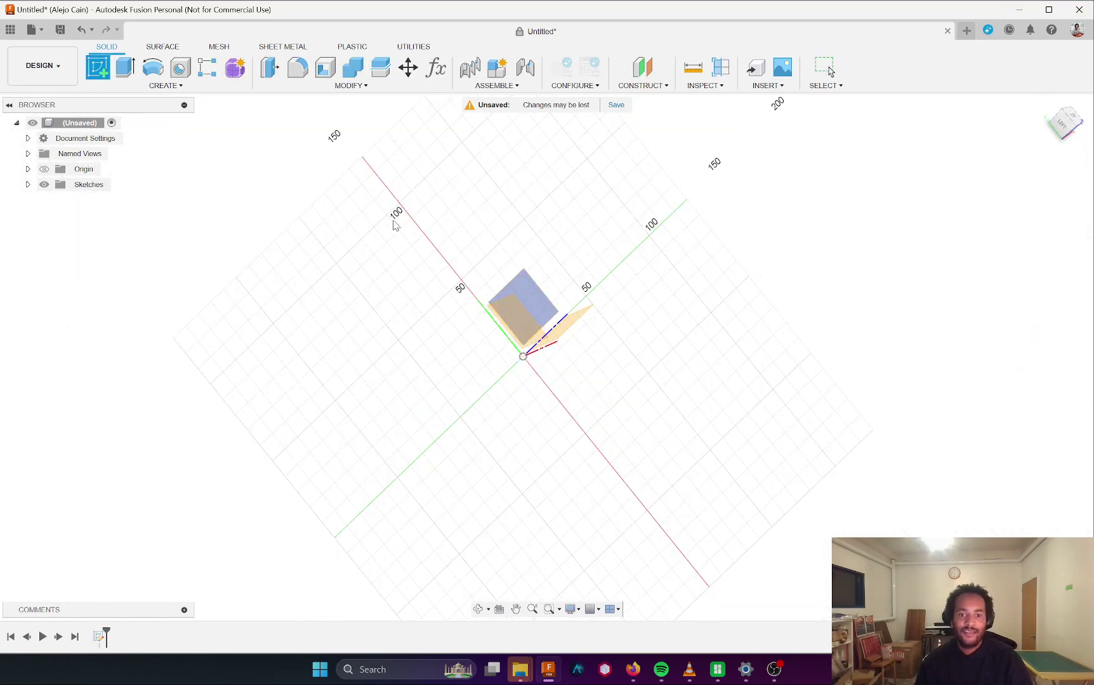
# - Start a new sketch on the top (XY) plane and draw a horizontal line about 238 mm long through the origin
pyautogui.moveTo(586, 385)
pyautogui.keyDown('shift'); pyautogui.mouseDown(button='middle')
pyautogui.moveTo(645, 412)
pyautogui.moveTo(615, 332)
pyautogui.moveTo(506, 309)
pyautogui.moveTo(495, 281)
pyautogui.moveTo(515, 275)
pyautogui.moveTo(519, 333)
pyautogui.mouseUp(button='middle'); pyautogui.keyUp('shift')
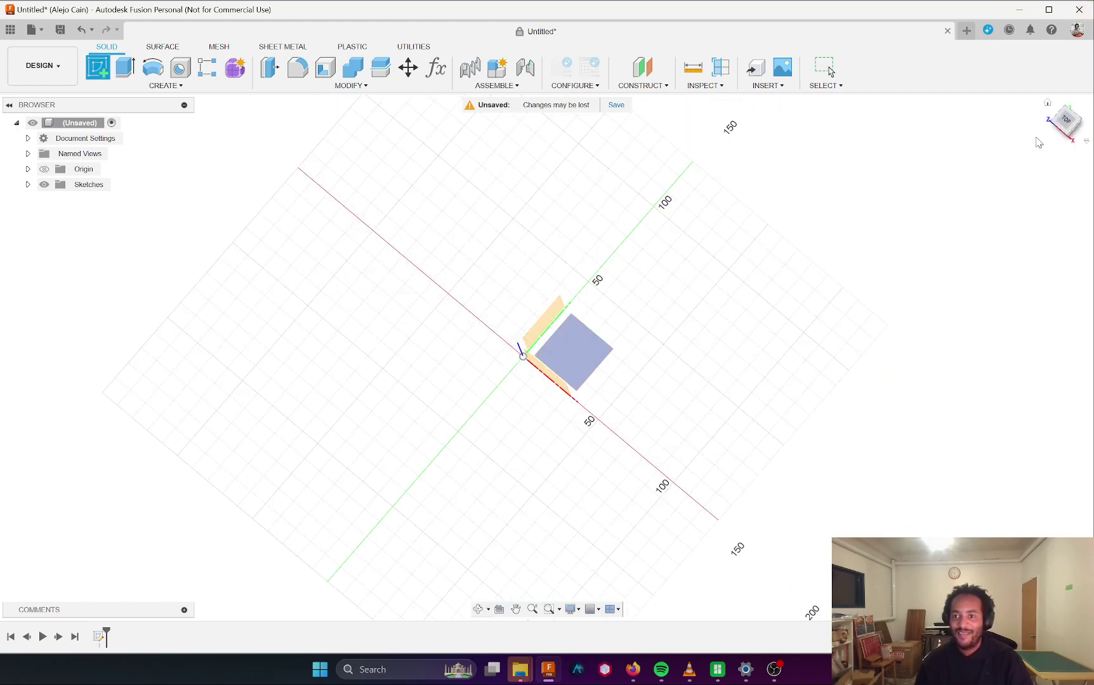
pyautogui.click(1072, 125)
pyautogui.click(591, 344)
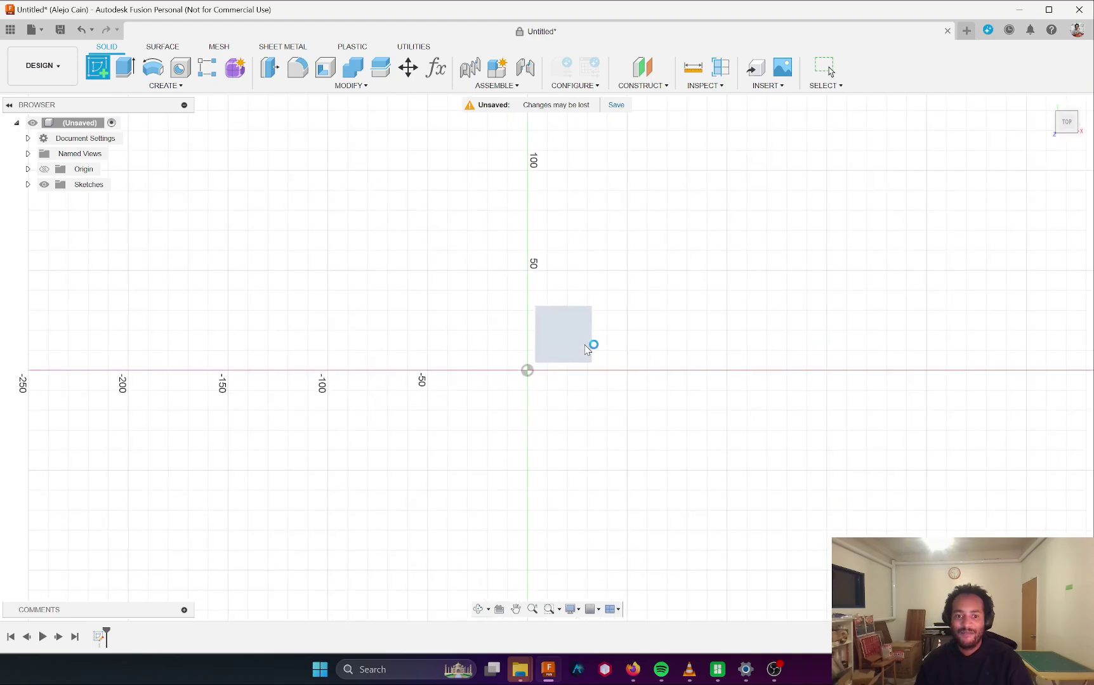
pyautogui.press('l')
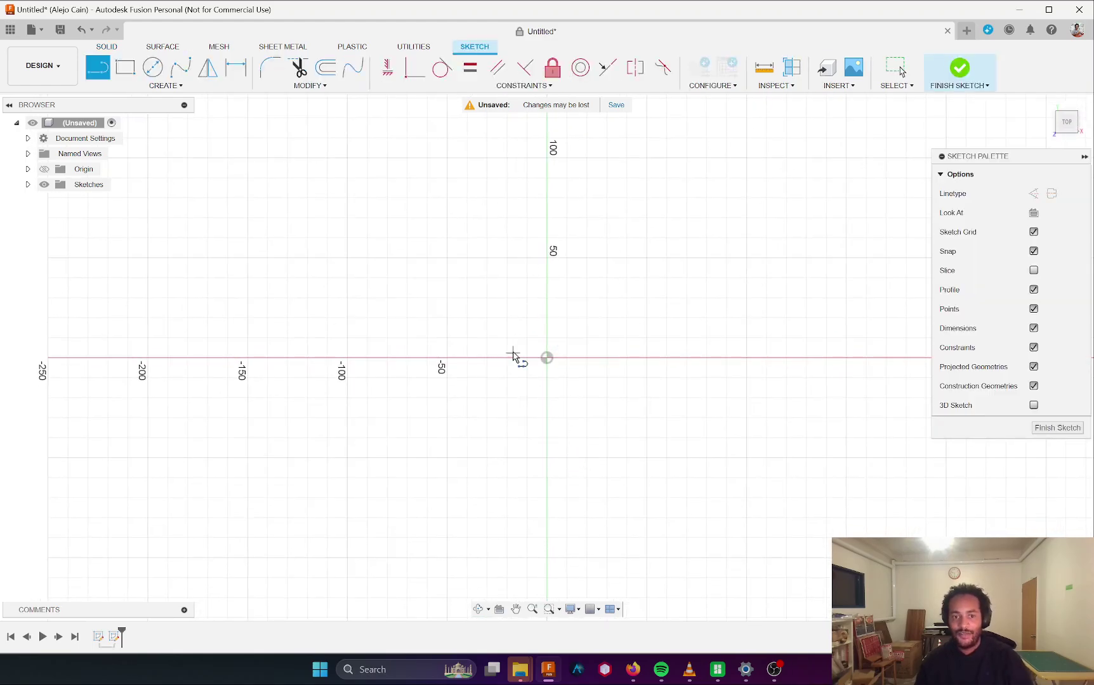
pyautogui.click(323, 357)
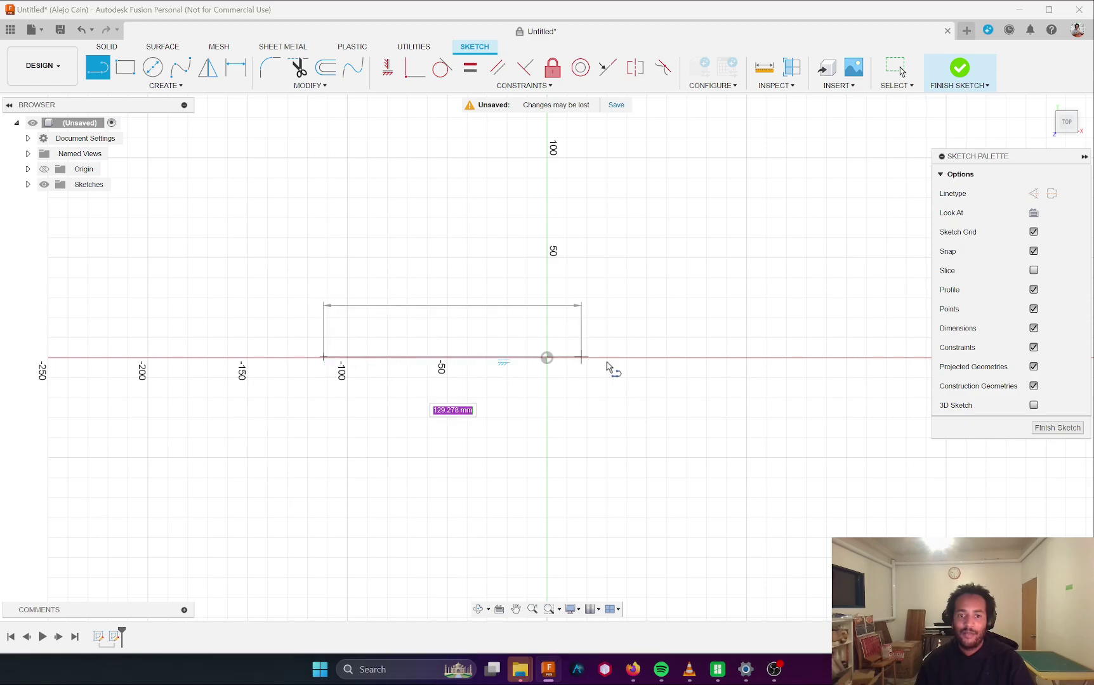
pyautogui.click(798, 357)
pyautogui.press('Escape')
# - Convert the horizontal line into a construction line
pyautogui.press('d')
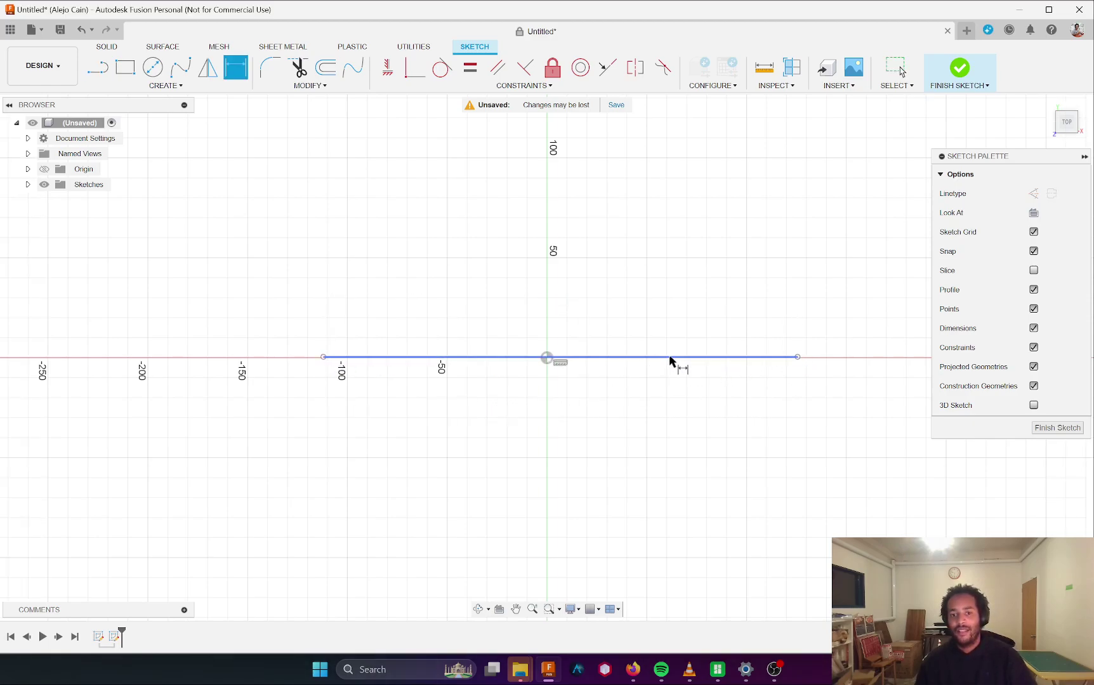
pyautogui.press('Escape')
pyautogui.click(714, 358)
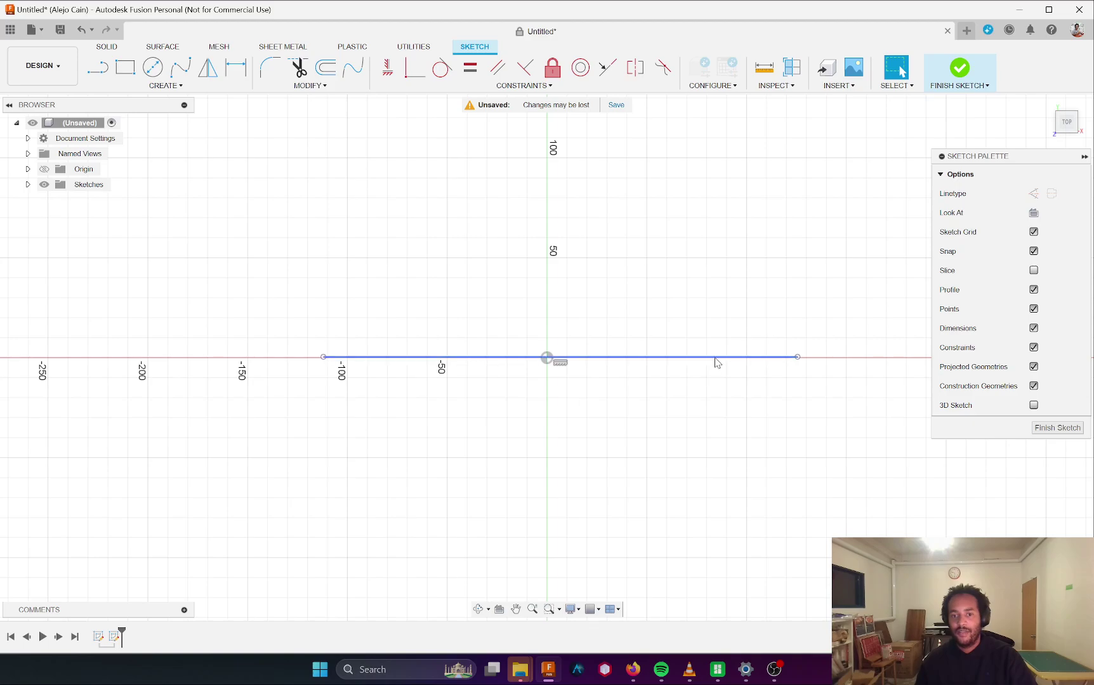
pyautogui.click(1034, 195)
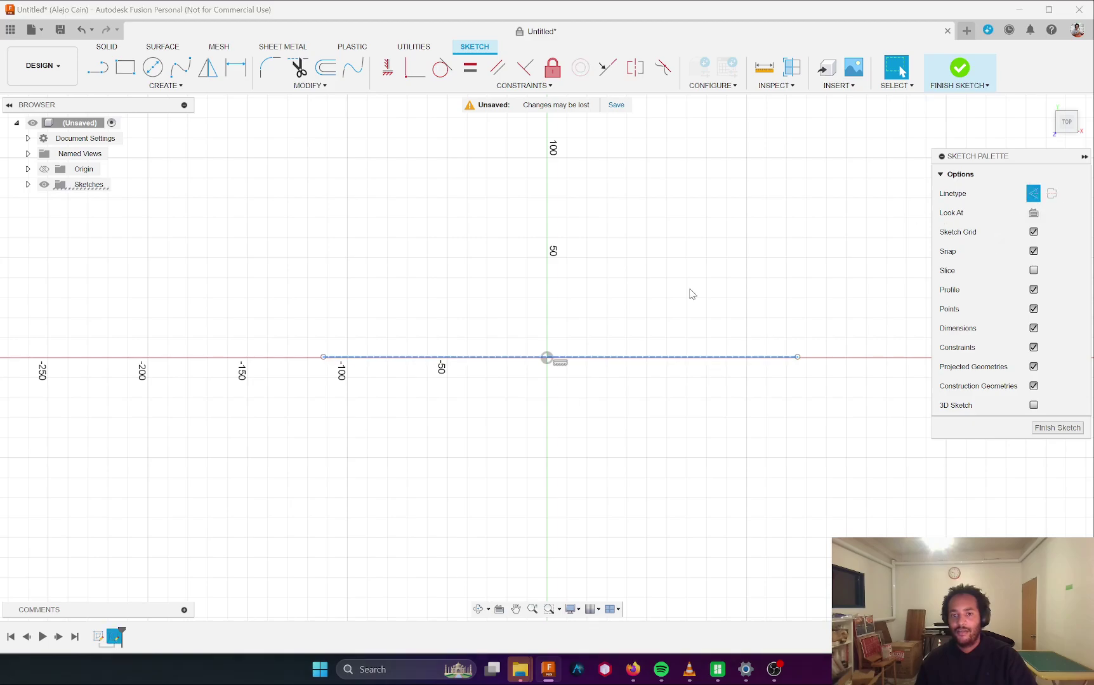
# - Dimension the horizontal construction line's length as 148 mm
pyautogui.press('d')
pyautogui.click(639, 358)
pyautogui.click(583, 450)
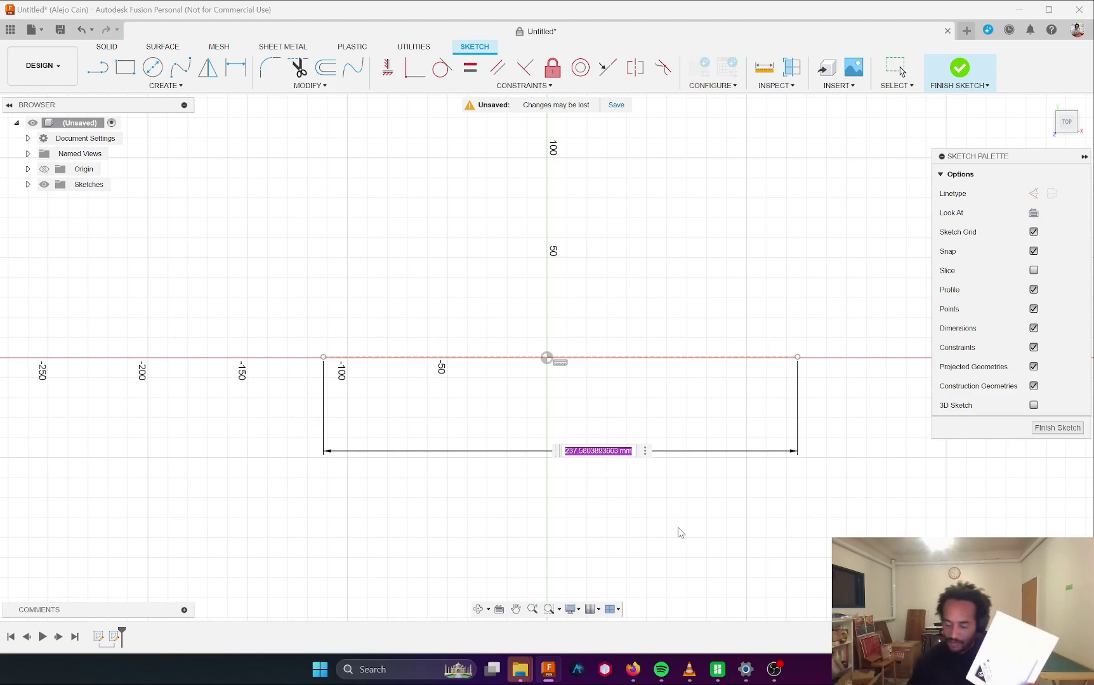
pyautogui.write('148')
pyautogui.press('Return')
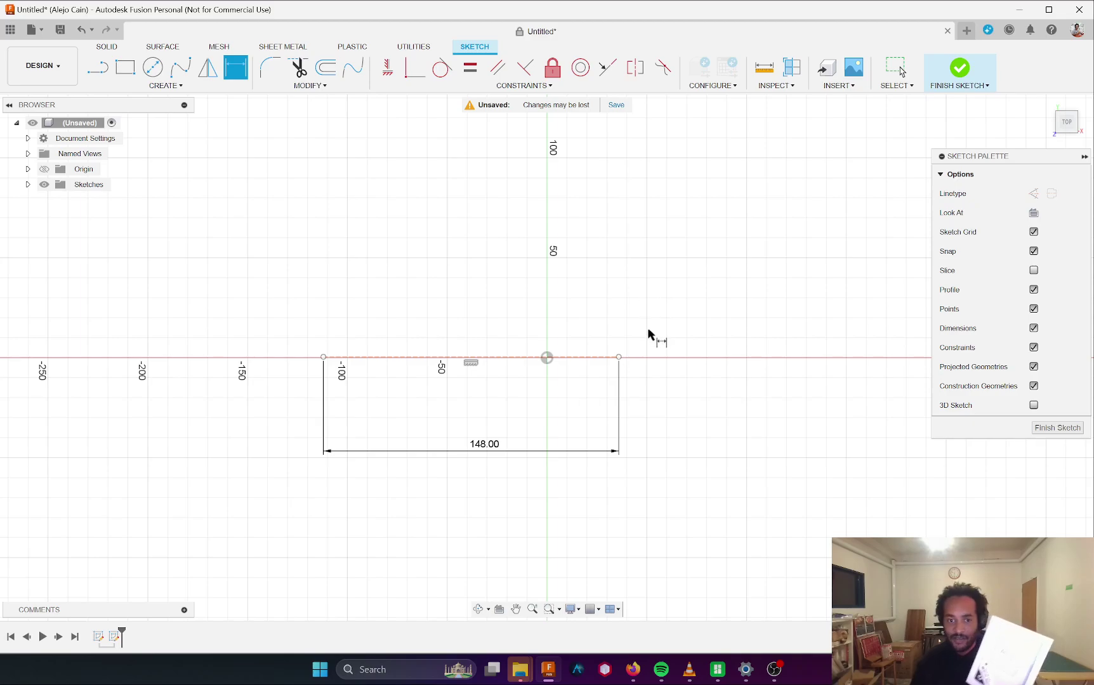
pyautogui.press('Escape')
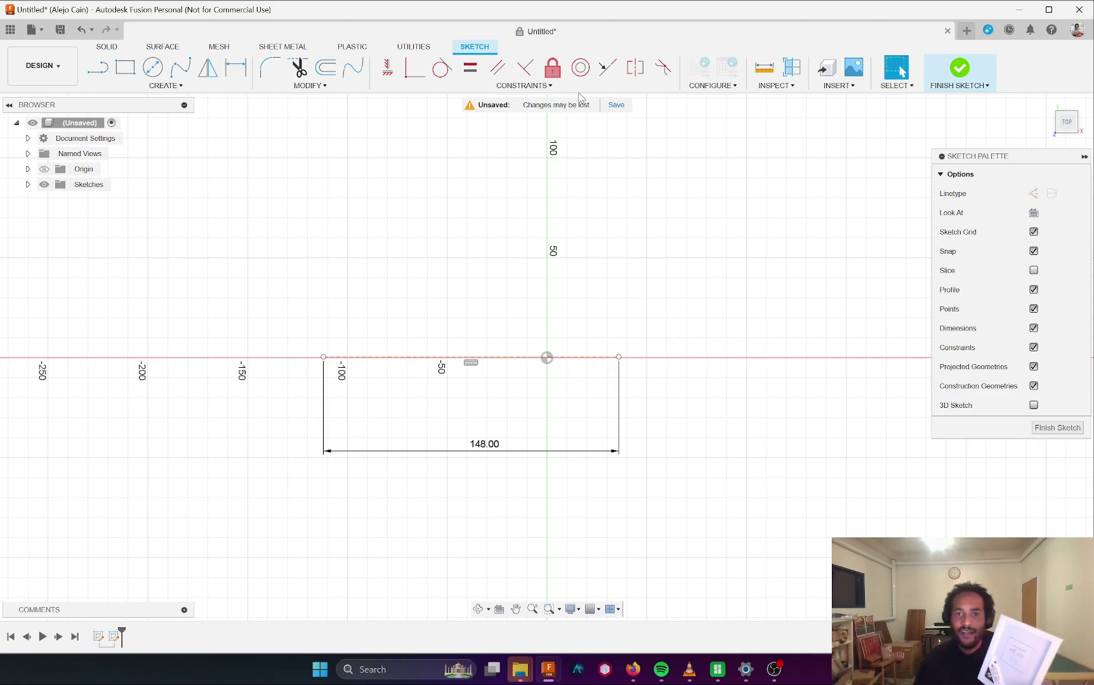
# - Centre the 148 mm construction line on the sketch origin with a MidPoint constraint
pyautogui.click(487, 89)
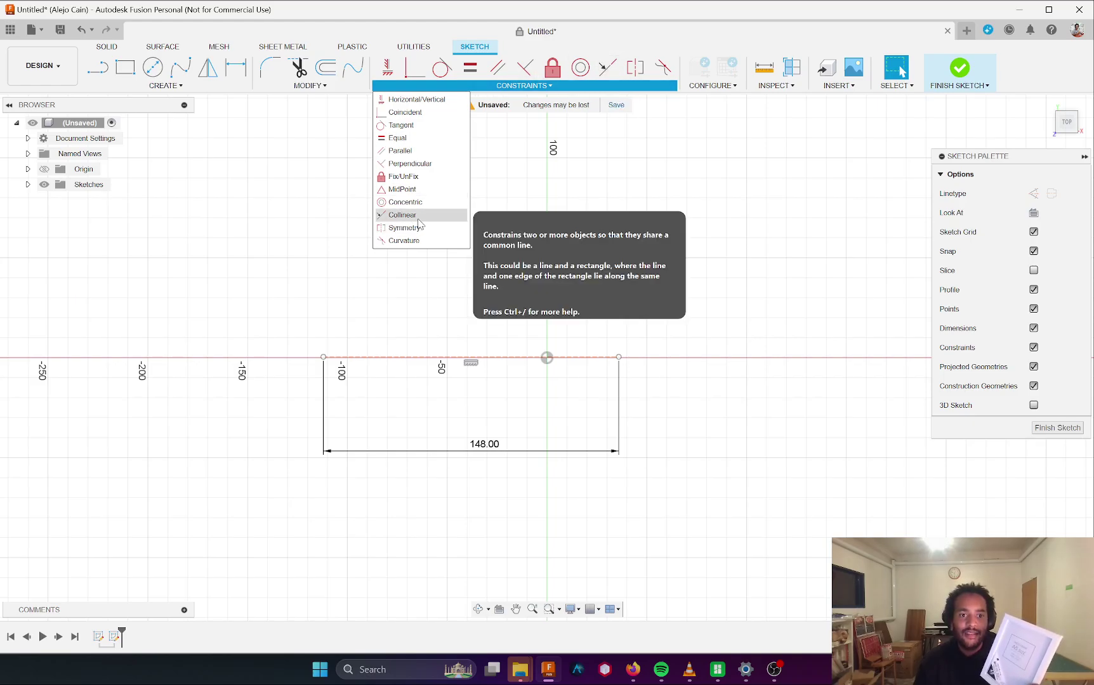
pyautogui.click(403, 189)
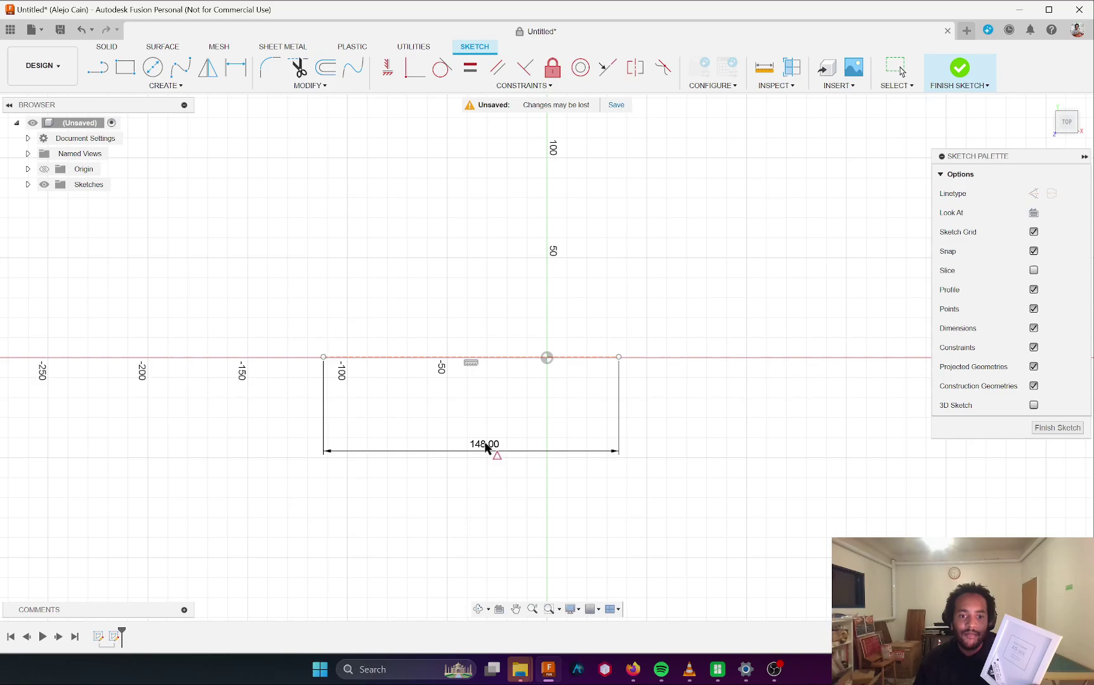
pyautogui.click(558, 358)
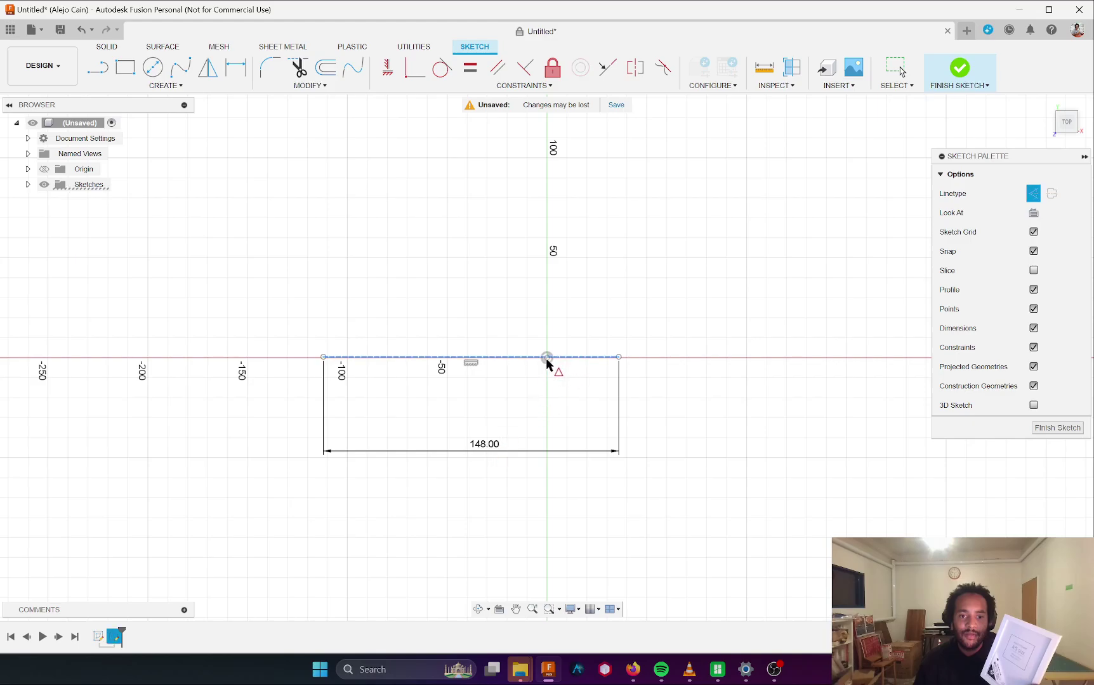
pyautogui.click(547, 358)
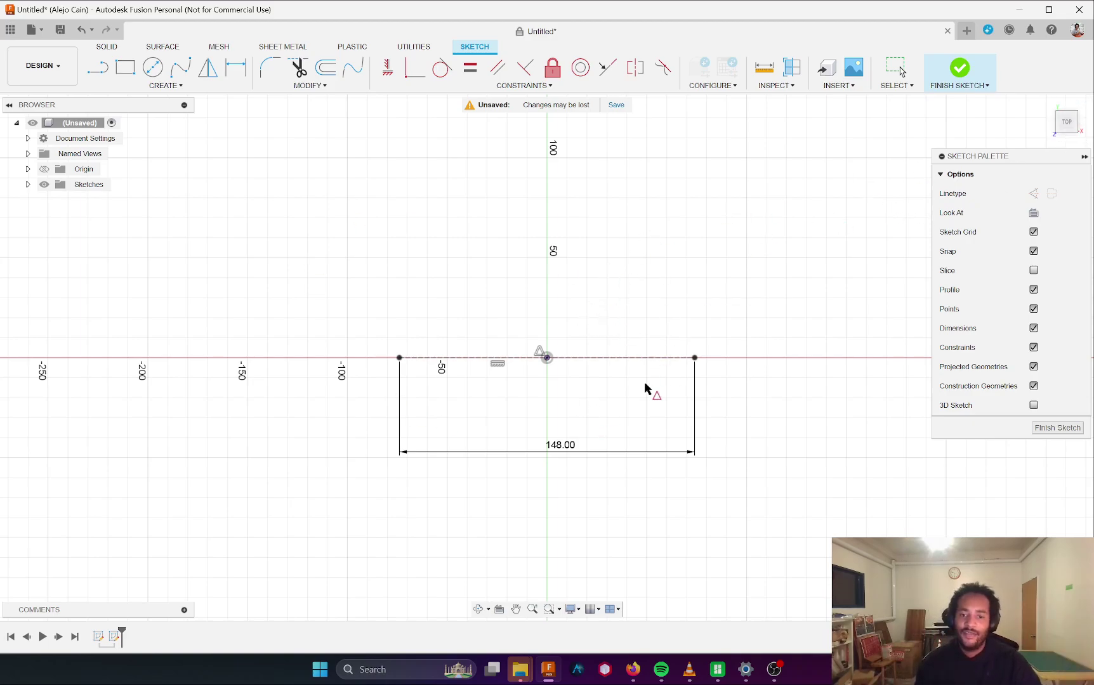
pyautogui.press('l')
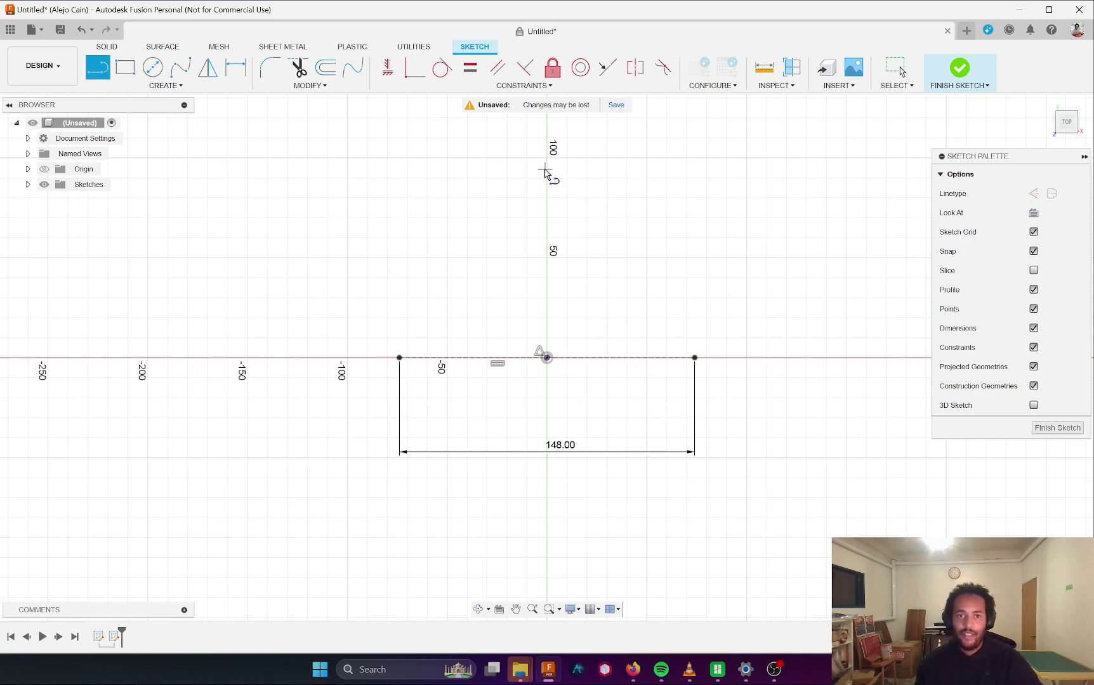
pyautogui.press('Escape')
pyautogui.press('l')
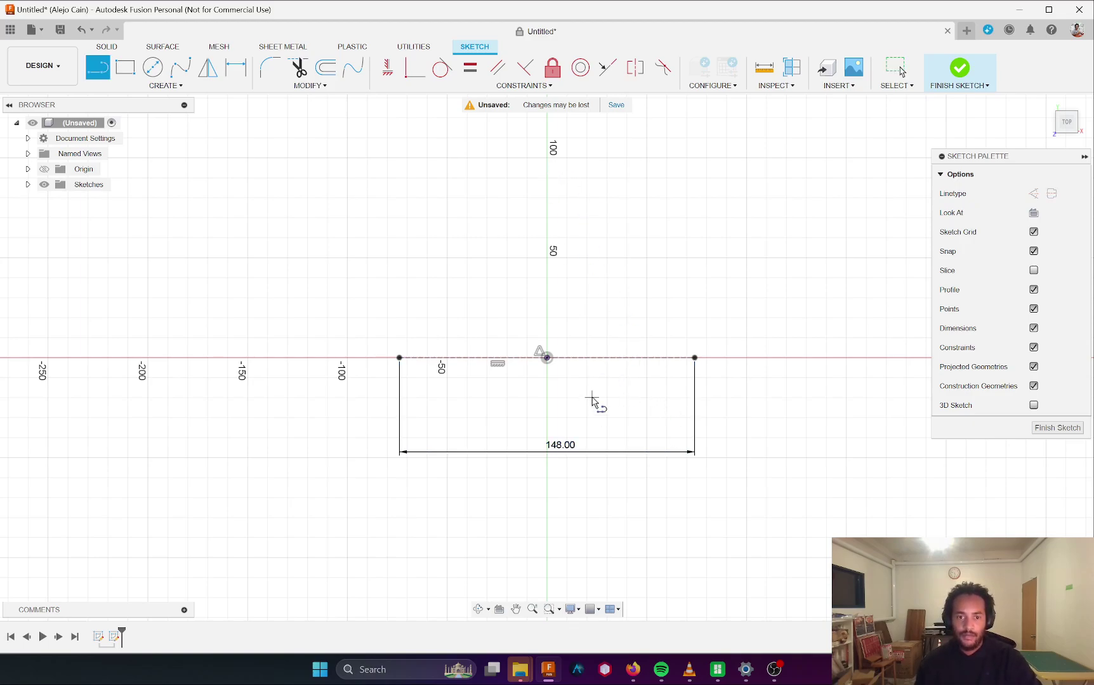
pyautogui.click(547, 358)
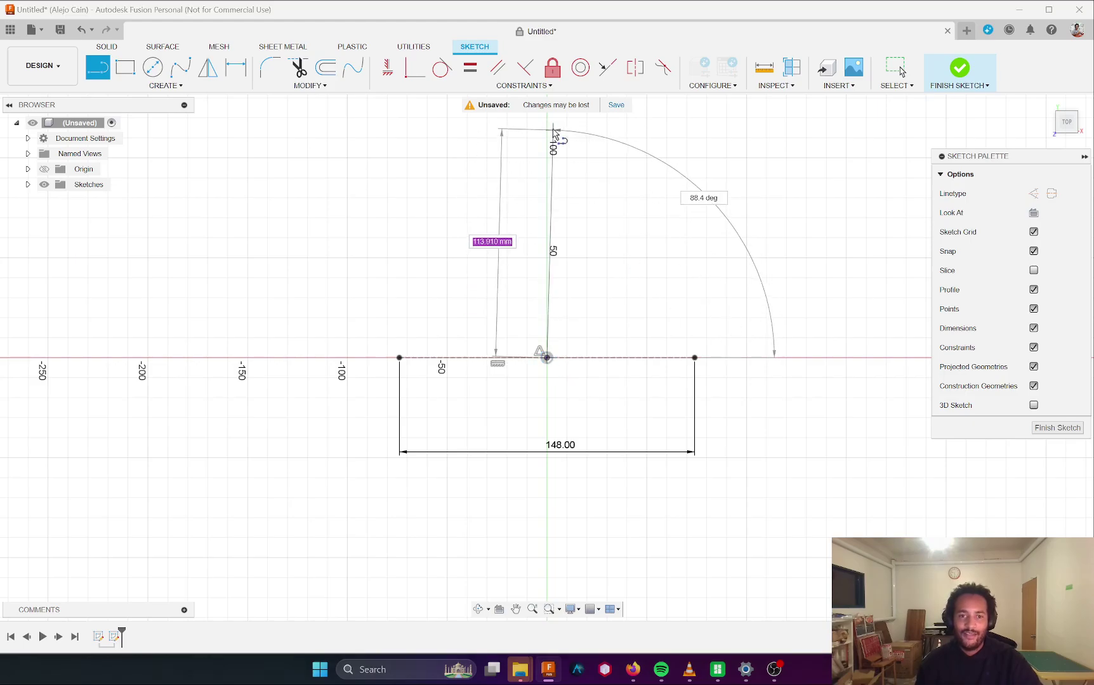
pyautogui.click(546, 131)
pyautogui.press('Escape')
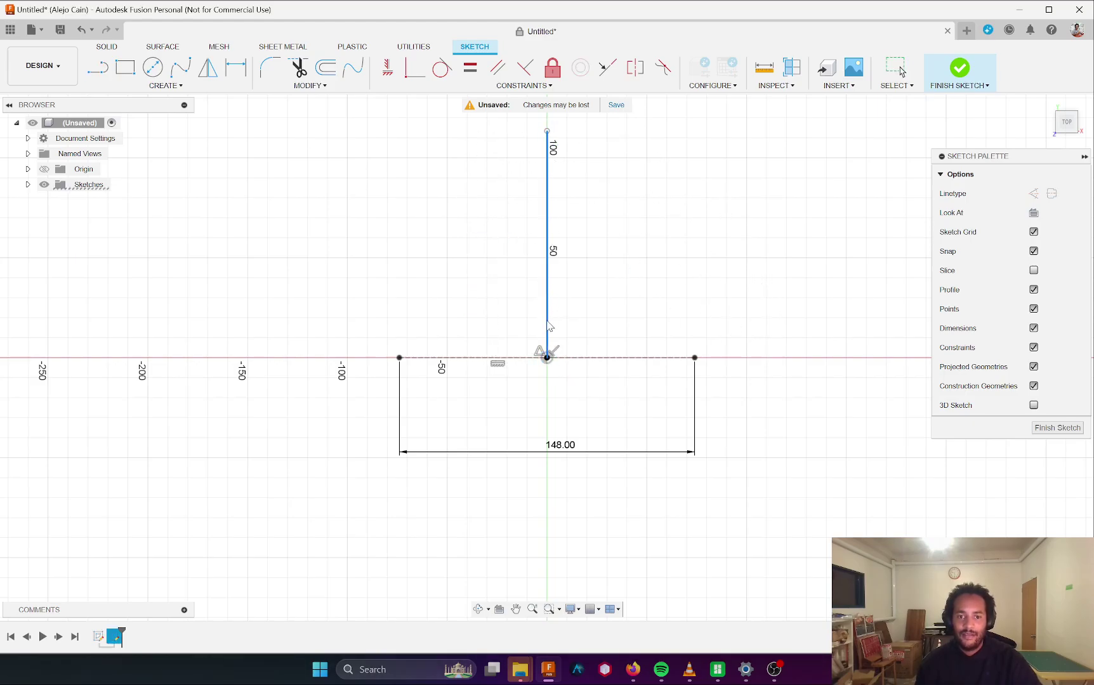
pyautogui.click(548, 365)
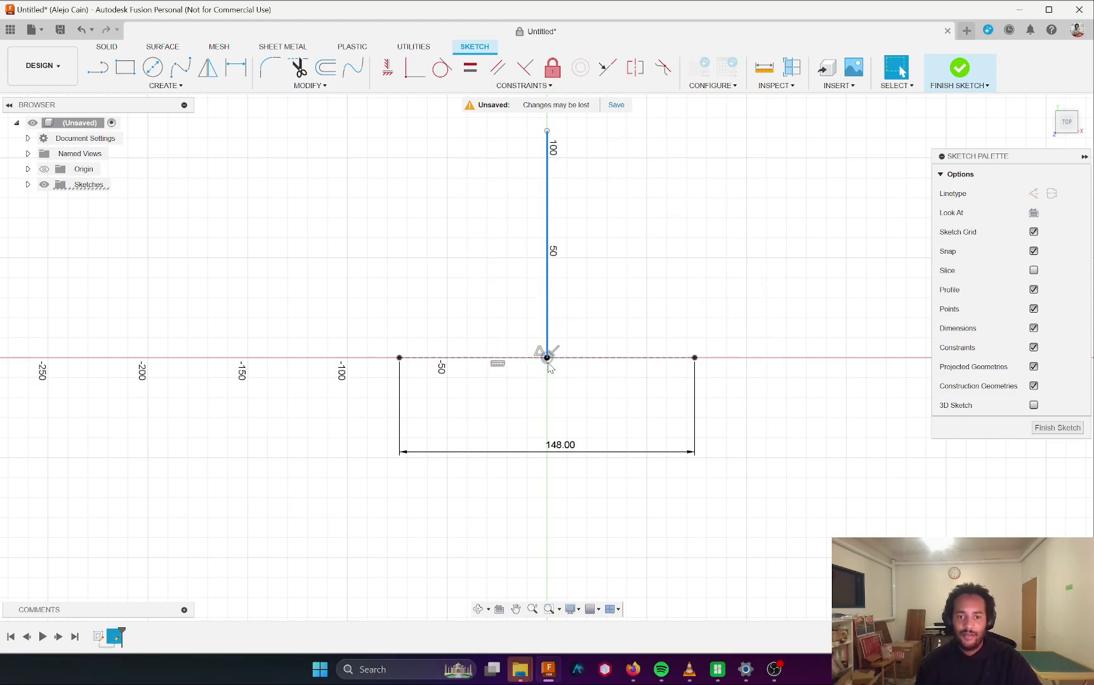
pyautogui.click(548, 330)
pyautogui.press('Delete')
# - Draw a vertical line about 180 mm long through the sketch origin and convert it into a construction line
pyautogui.press('l')
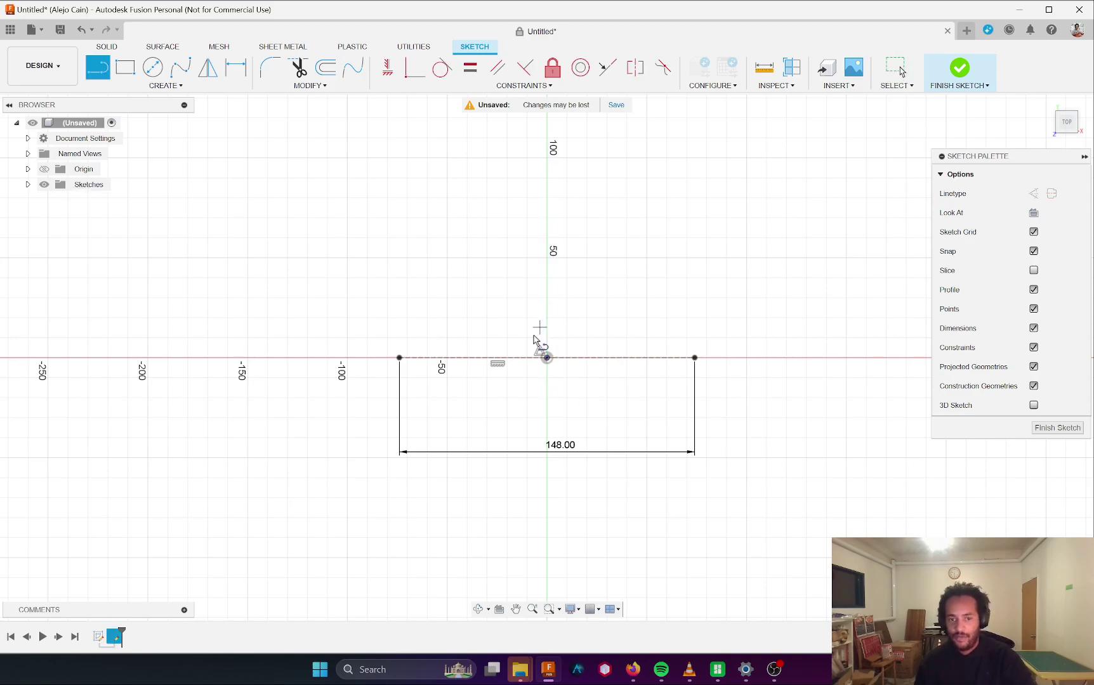
pyautogui.click(547, 498)
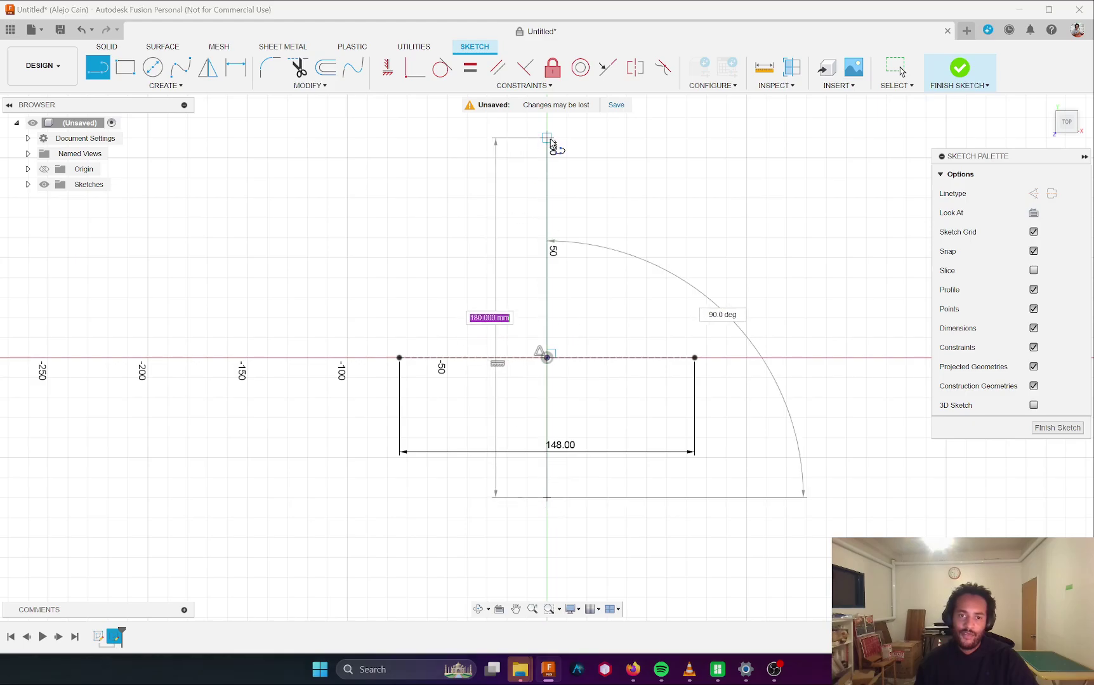
pyautogui.click(547, 137)
pyautogui.press('Escape')
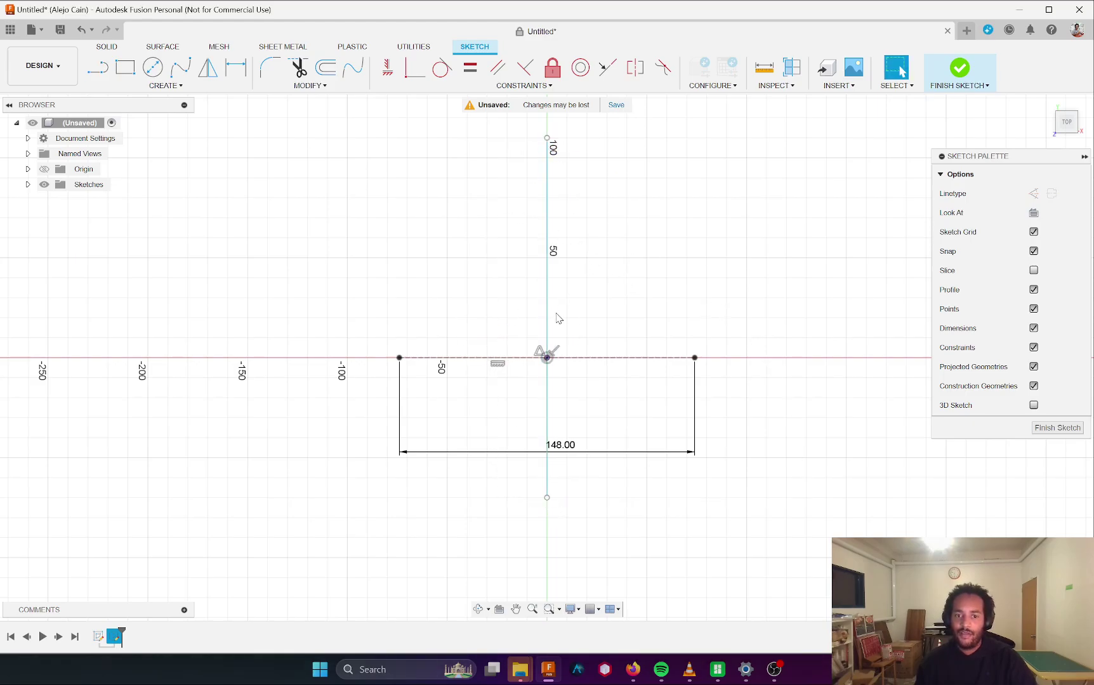
pyautogui.click(548, 87)
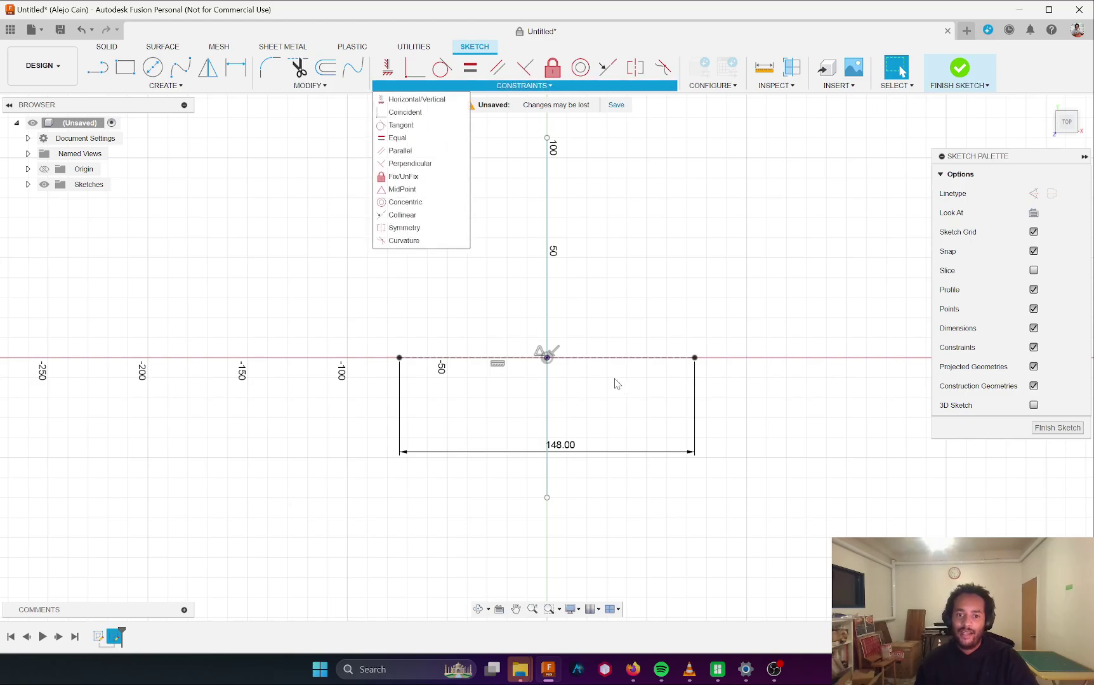
pyautogui.click(549, 319)
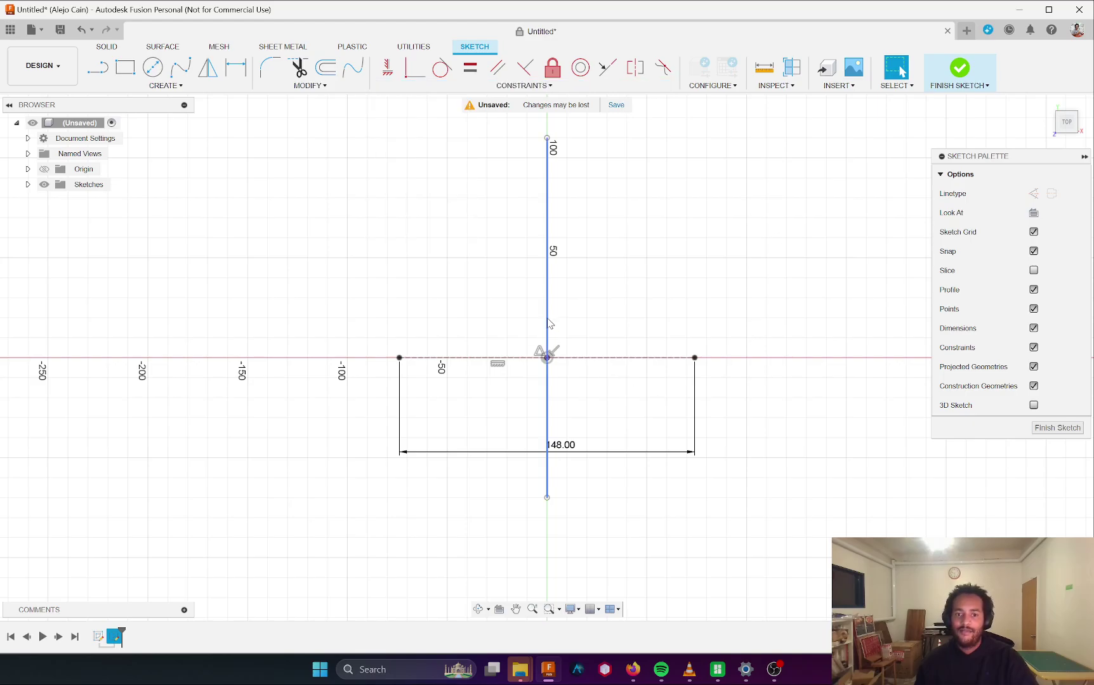
pyautogui.click(1029, 194)
pyautogui.click(602, 236)
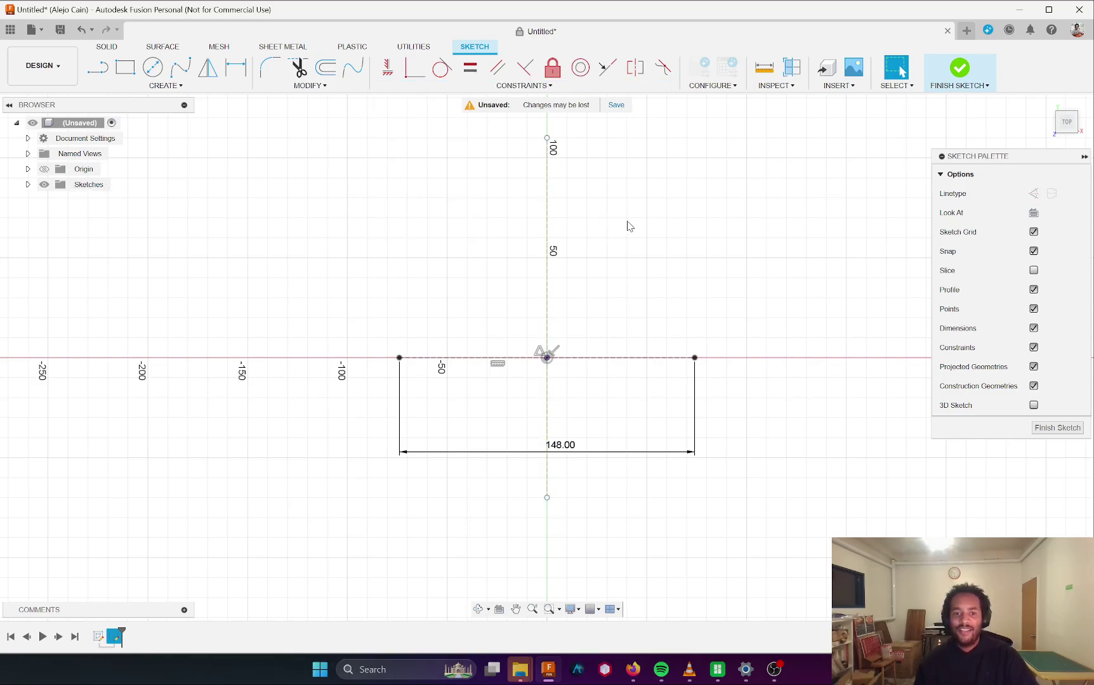
# - Centre the vertical construction line on the sketch origin with a MidPoint constraint
pyautogui.click(551, 299)
pyautogui.click(539, 92)
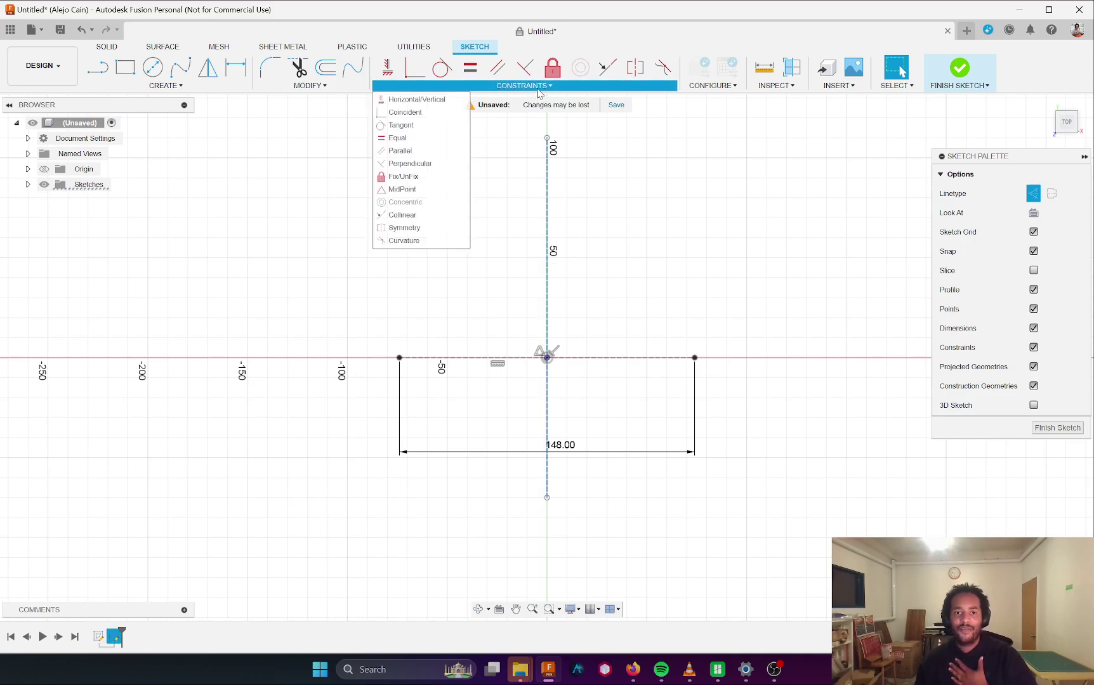
pyautogui.click(419, 190)
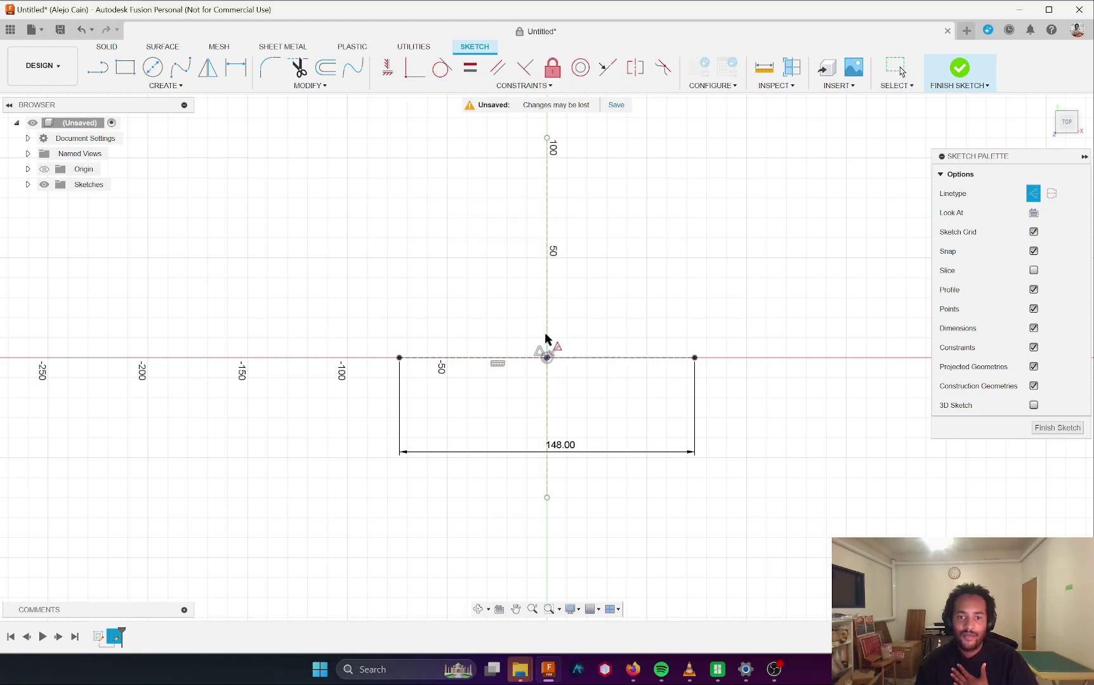
pyautogui.click(547, 358)
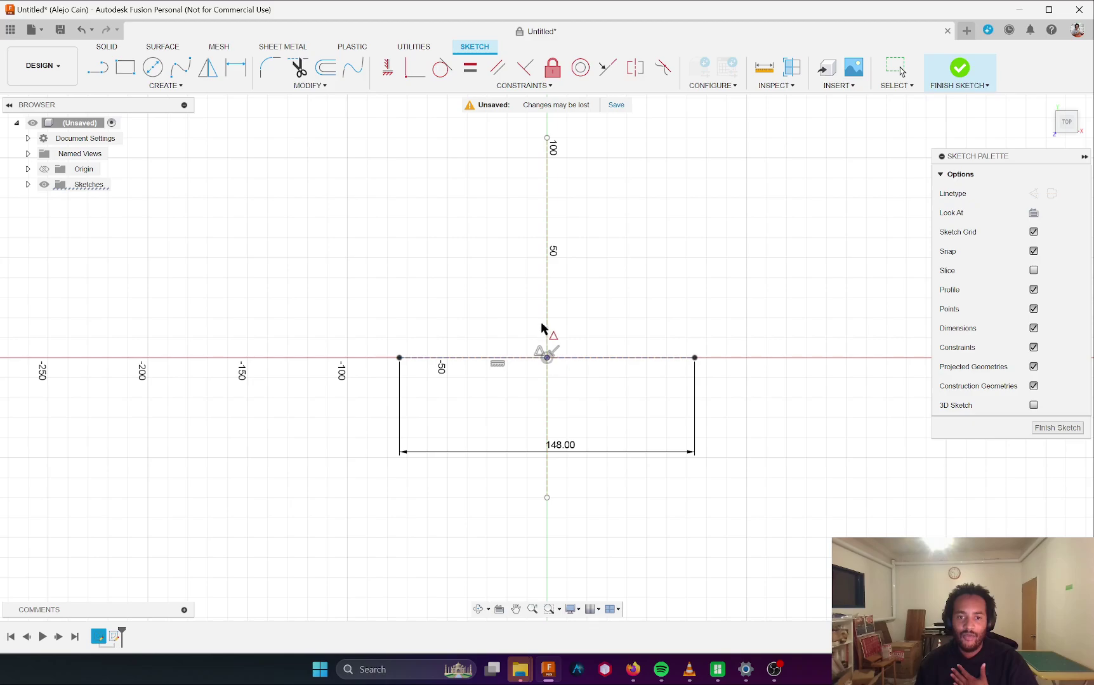
pyautogui.click(550, 327)
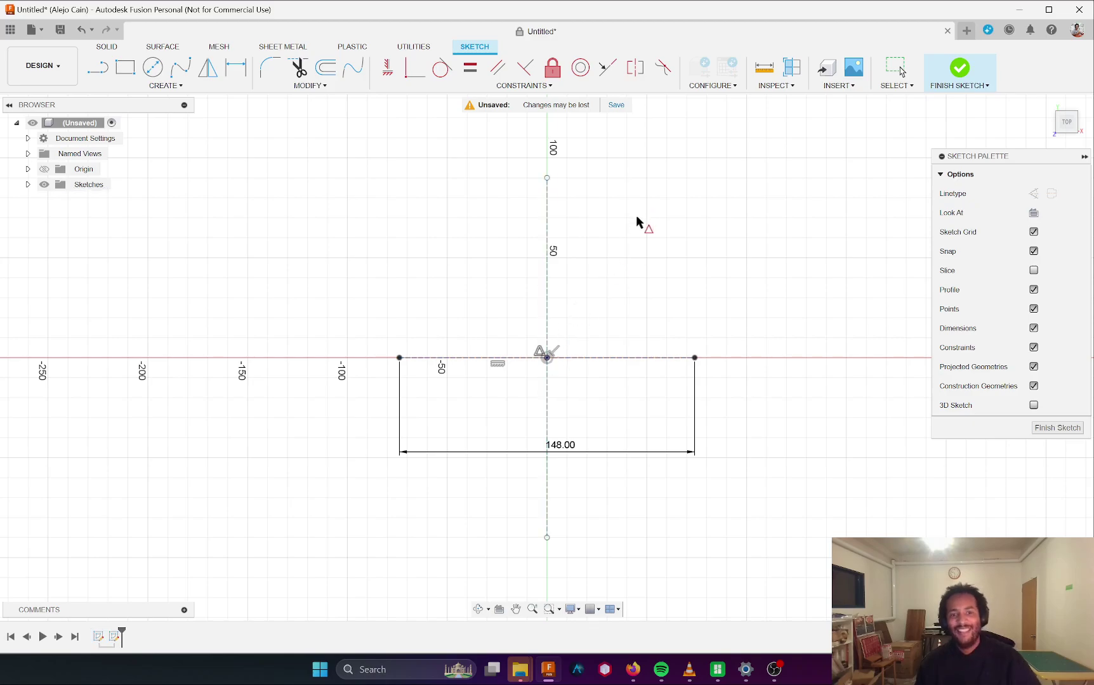
# - Dimension the vertical construction line's length as 210 mm
pyautogui.press('d')
pyautogui.click(547, 233)
pyautogui.click(620, 245)
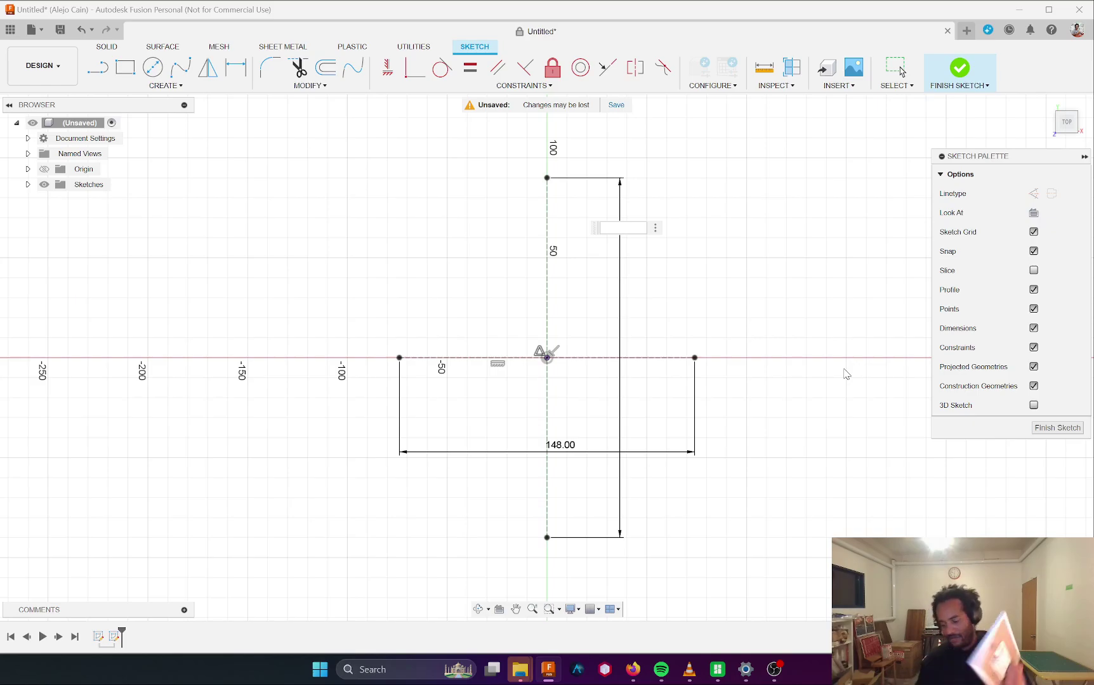
pyautogui.write('210')
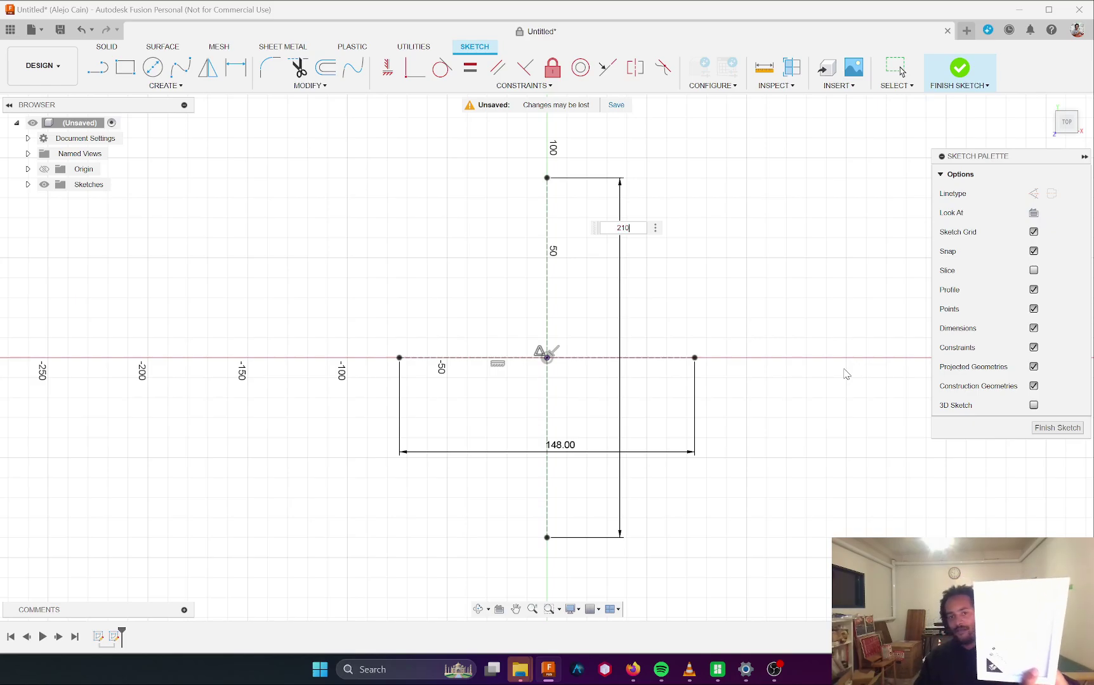
pyautogui.press('Return')
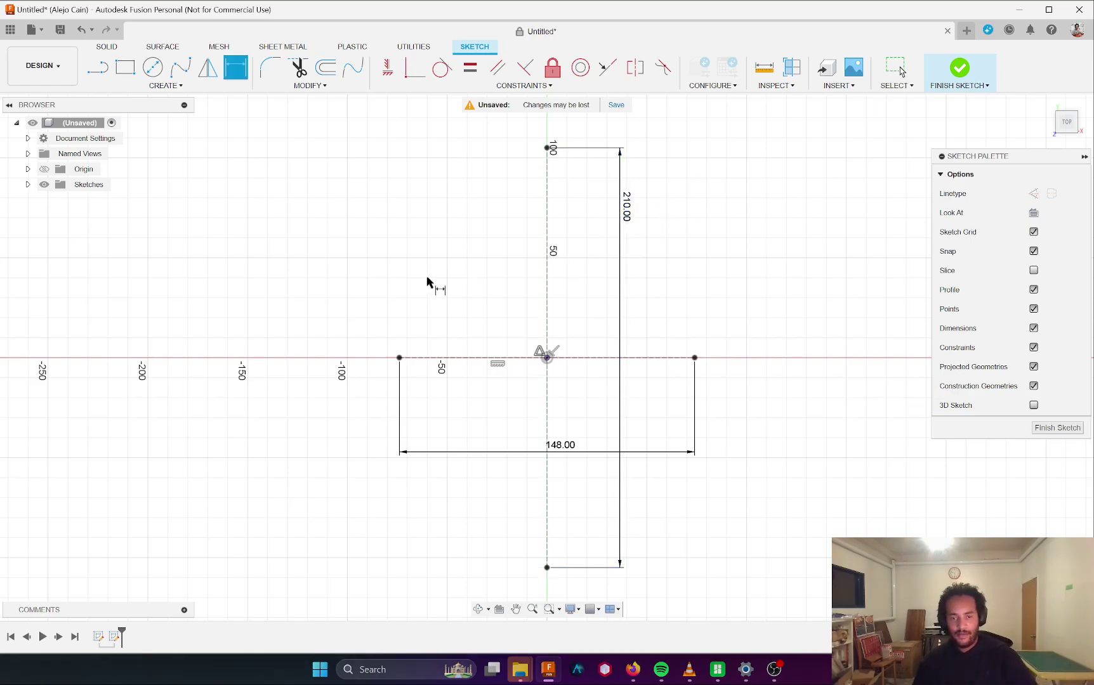
pyautogui.press('Escape')
# - Offset the vertical construction line by half of 148 mm (74 mm) towards the positive X side
pyautogui.press('o')
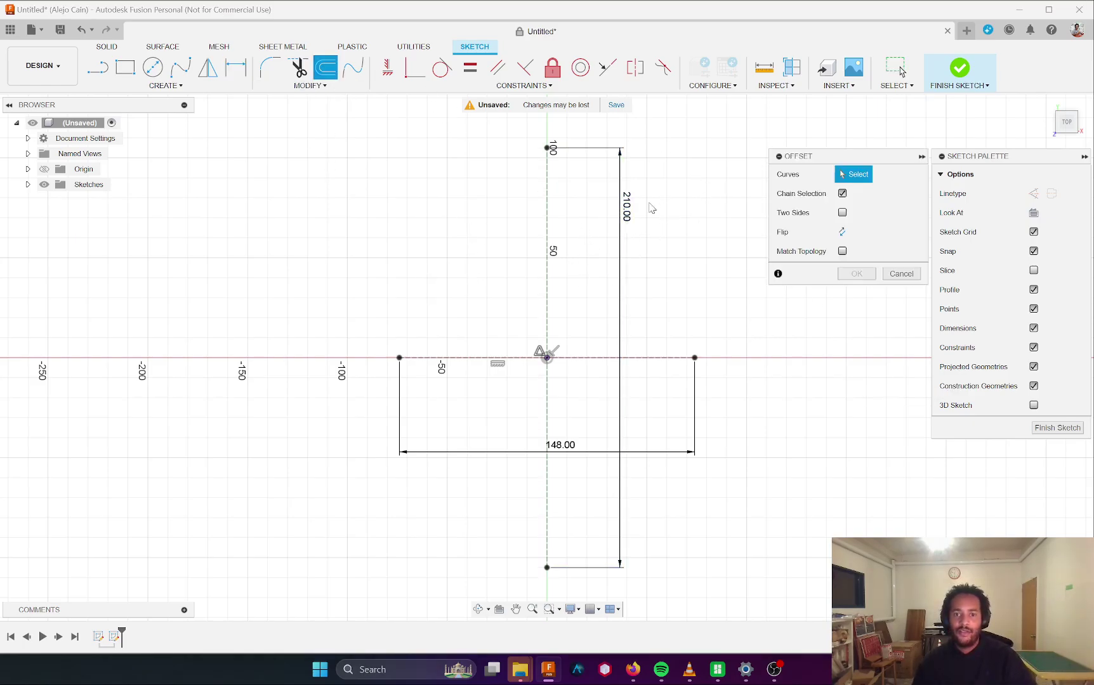
pyautogui.click(547, 279)
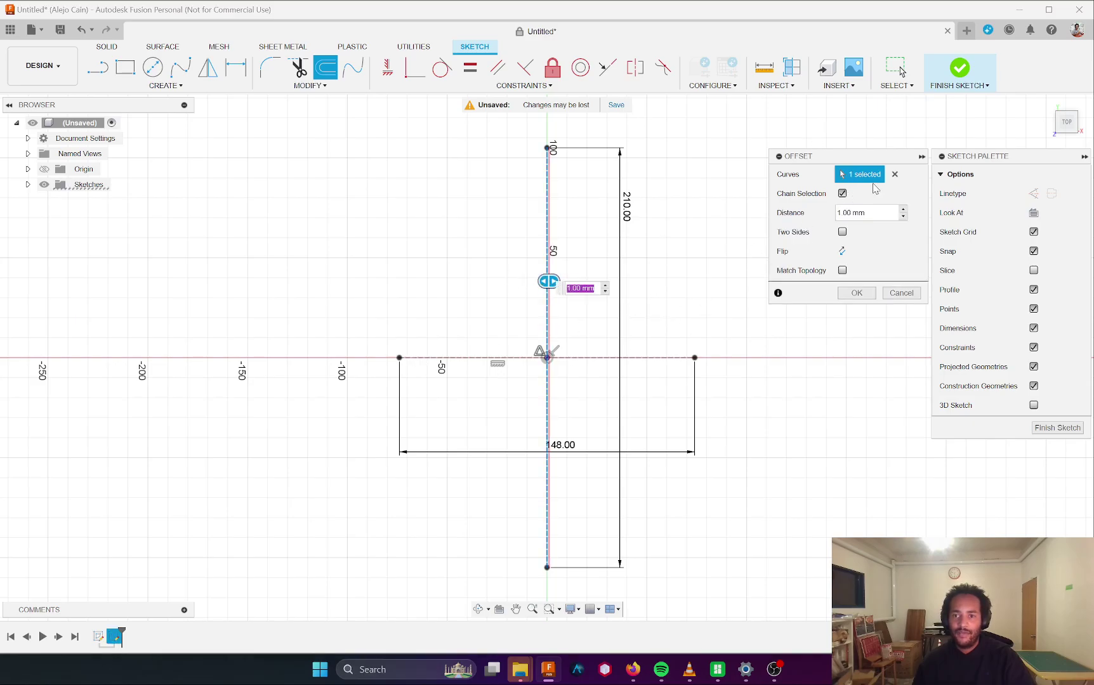
pyautogui.doubleClick(853, 212)
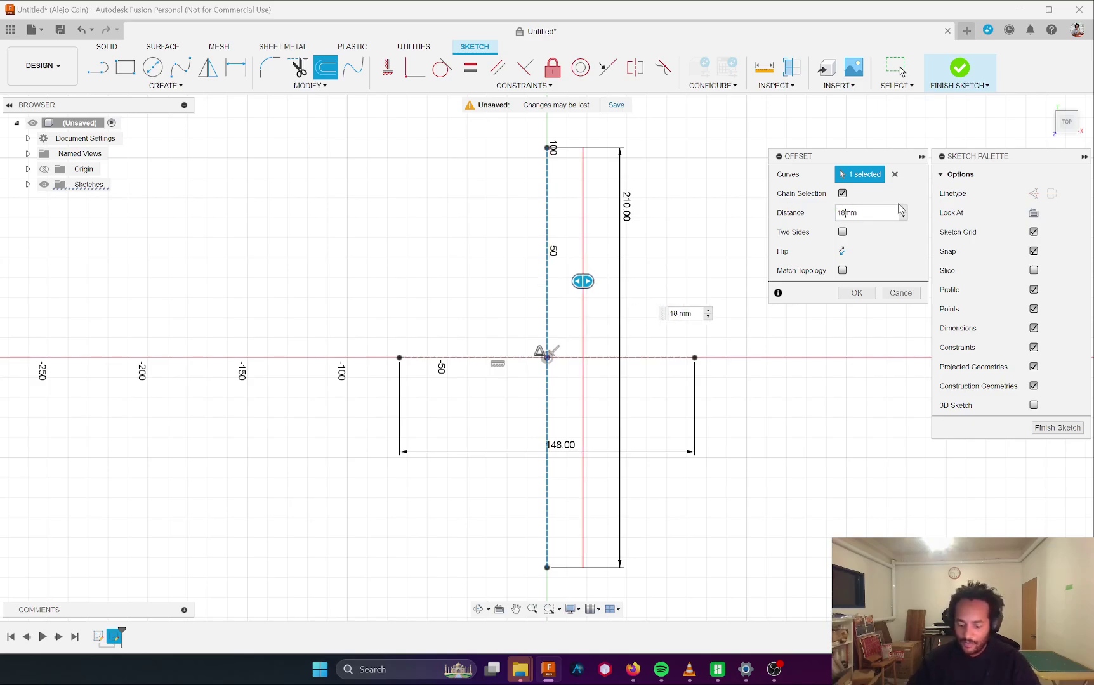
pyautogui.press('BackSpace')
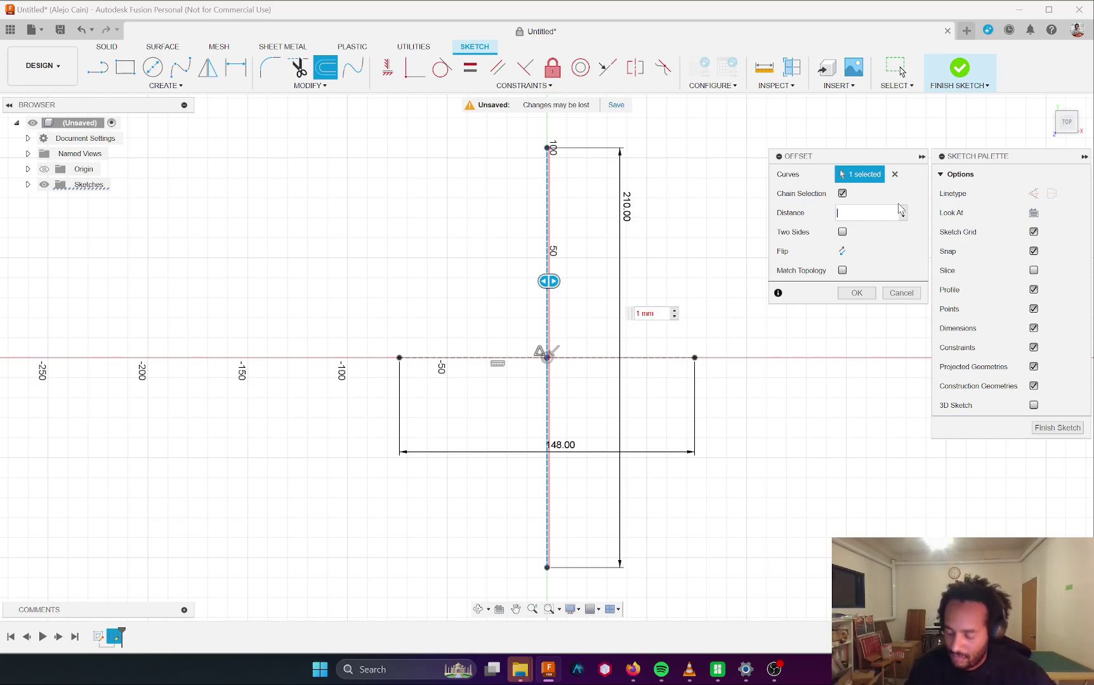
pyautogui.write('48/')
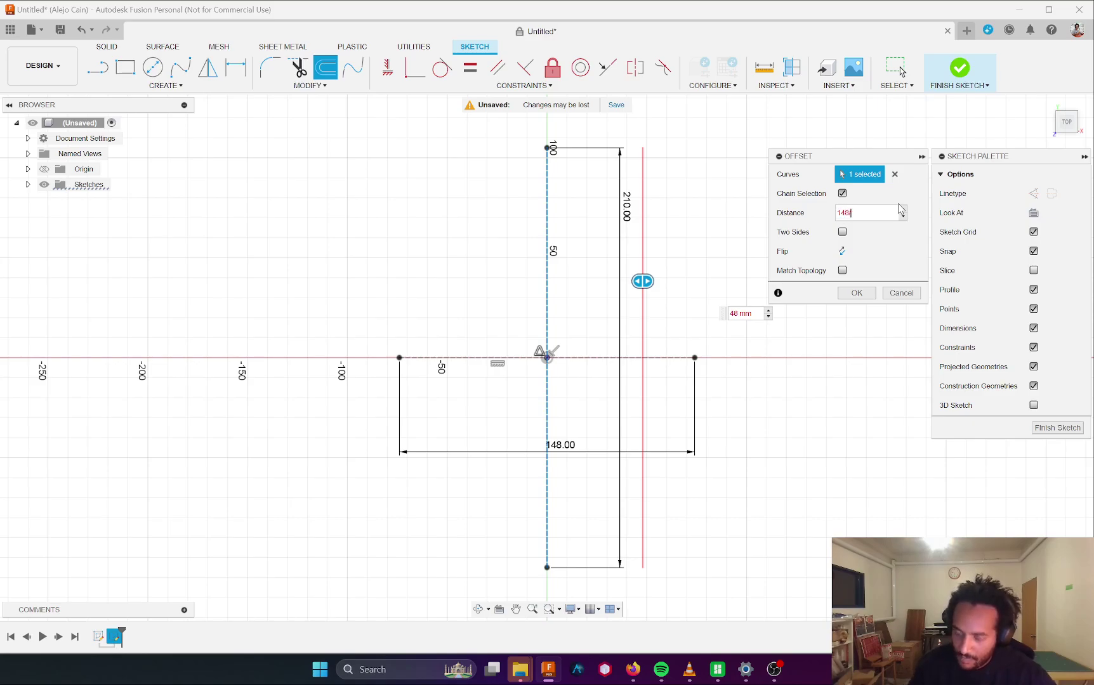
pyautogui.press('Return')
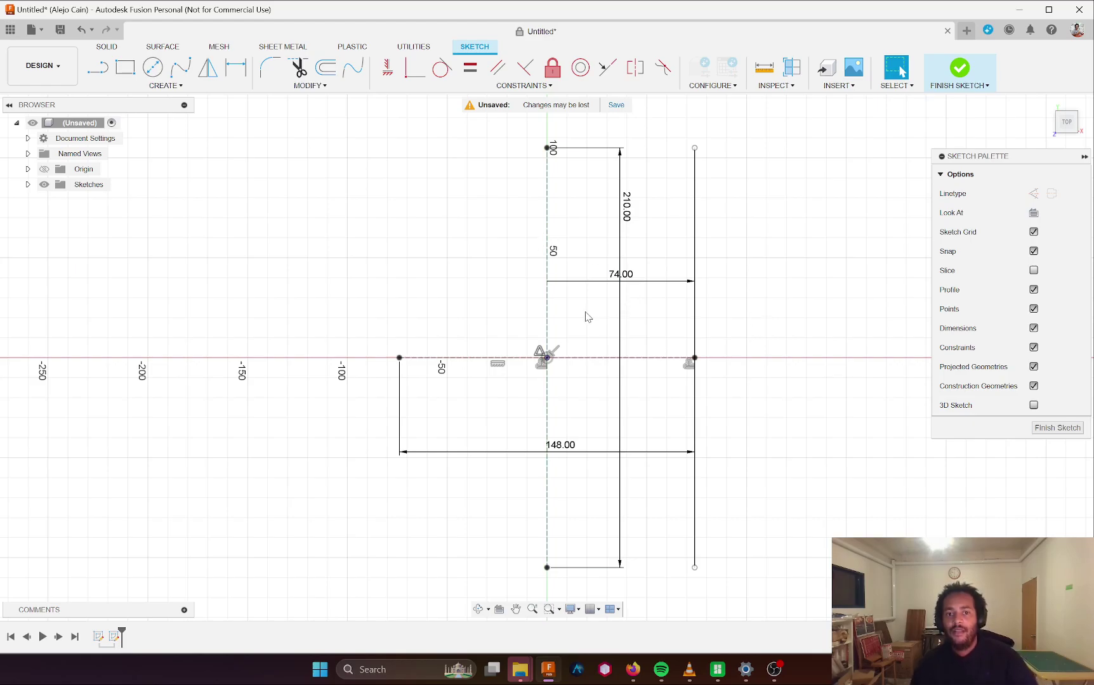
# - Offset the vertical centre line by 74 mm towards the negative X side
pyautogui.click(326, 67)
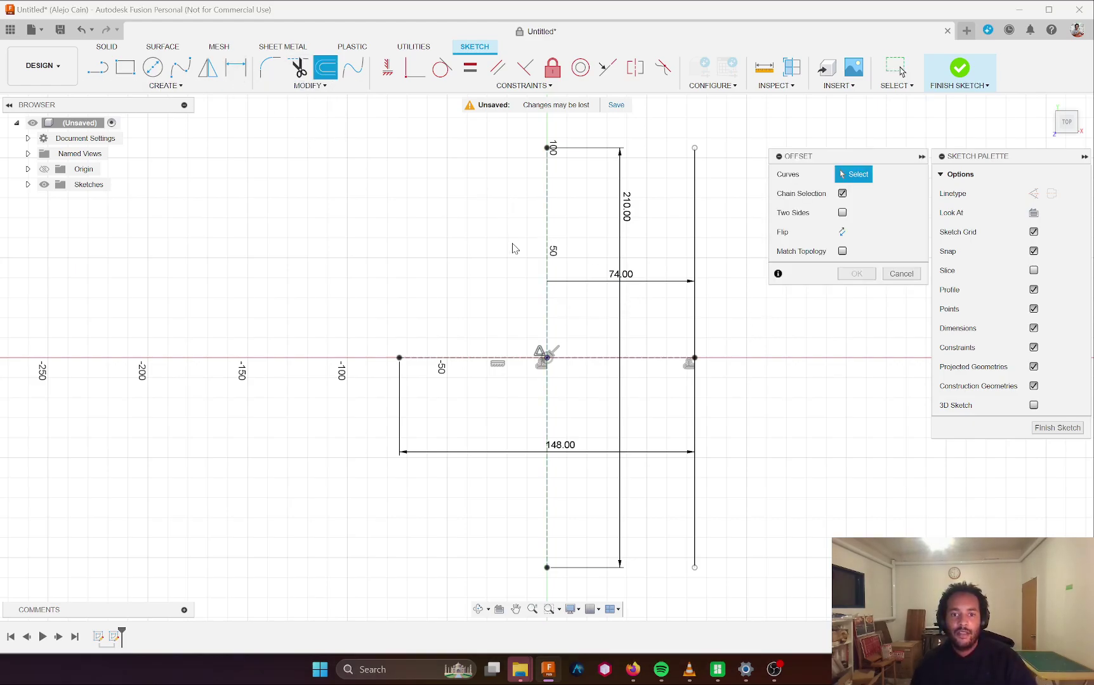
pyautogui.click(549, 250)
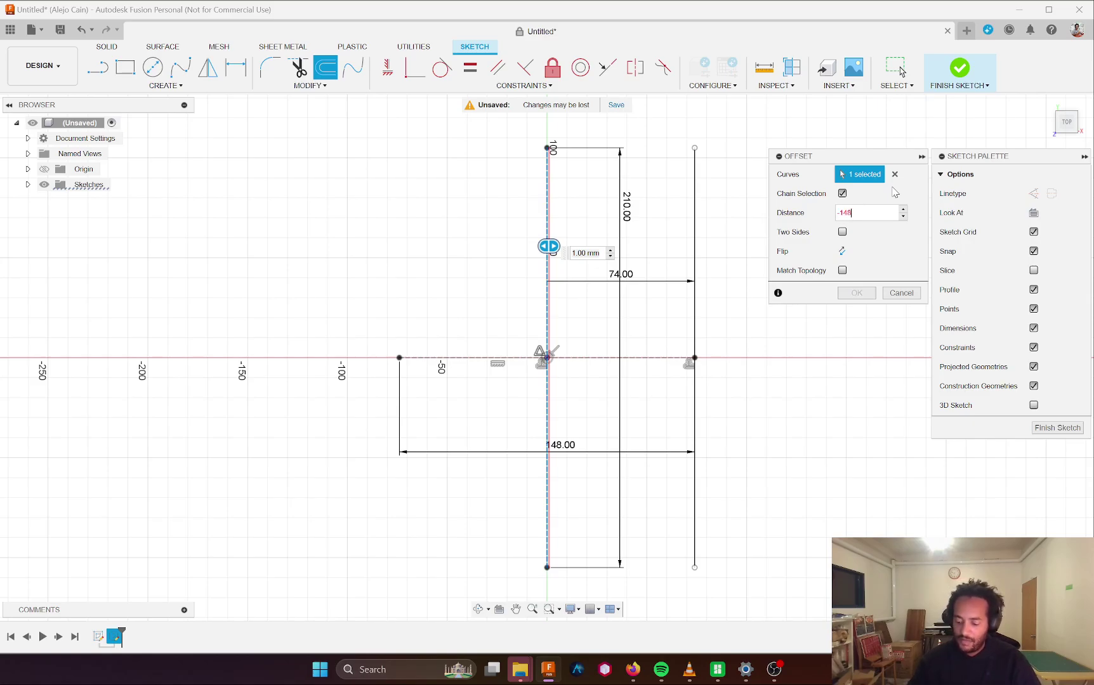
pyautogui.press('Return')
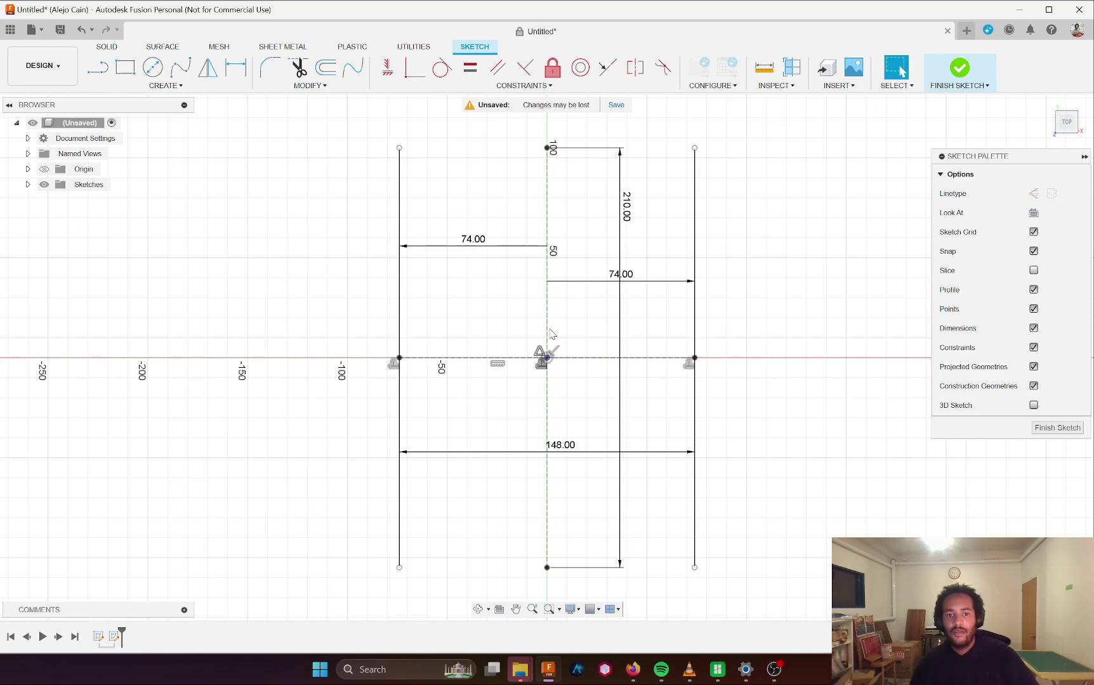
# - Convert both offset vertical side lines into construction lines
pyautogui.scroll(-2, 472, 299)
pyautogui.click(420, 311)
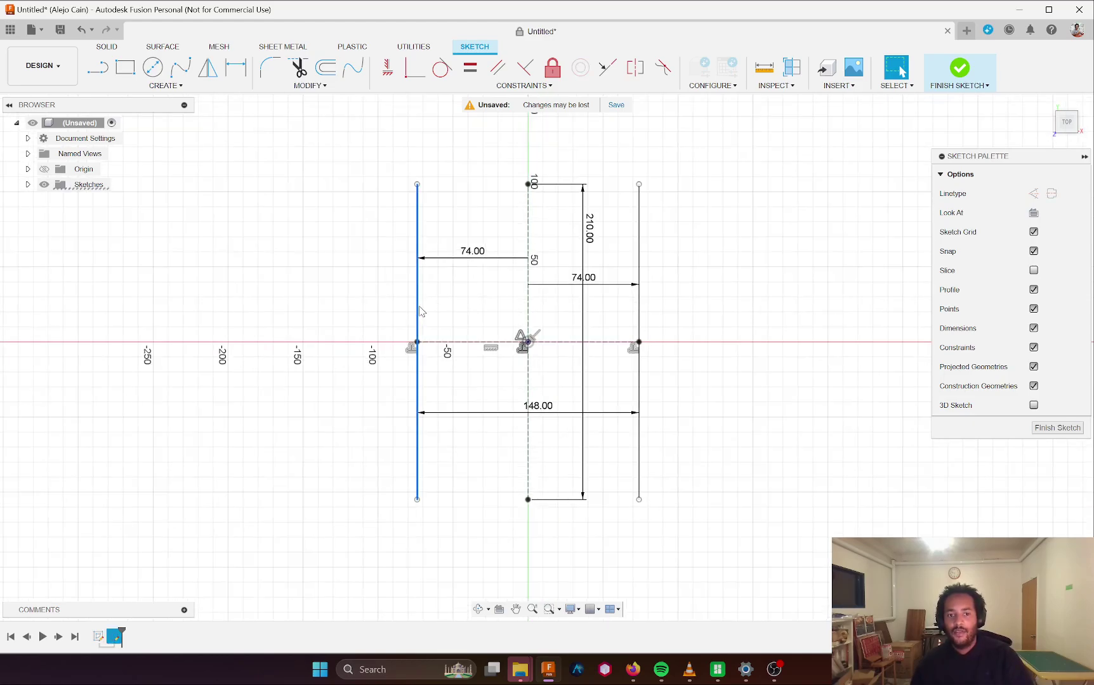
pyautogui.keyDown('shift'); pyautogui.click(638, 298); pyautogui.keyUp('shift')
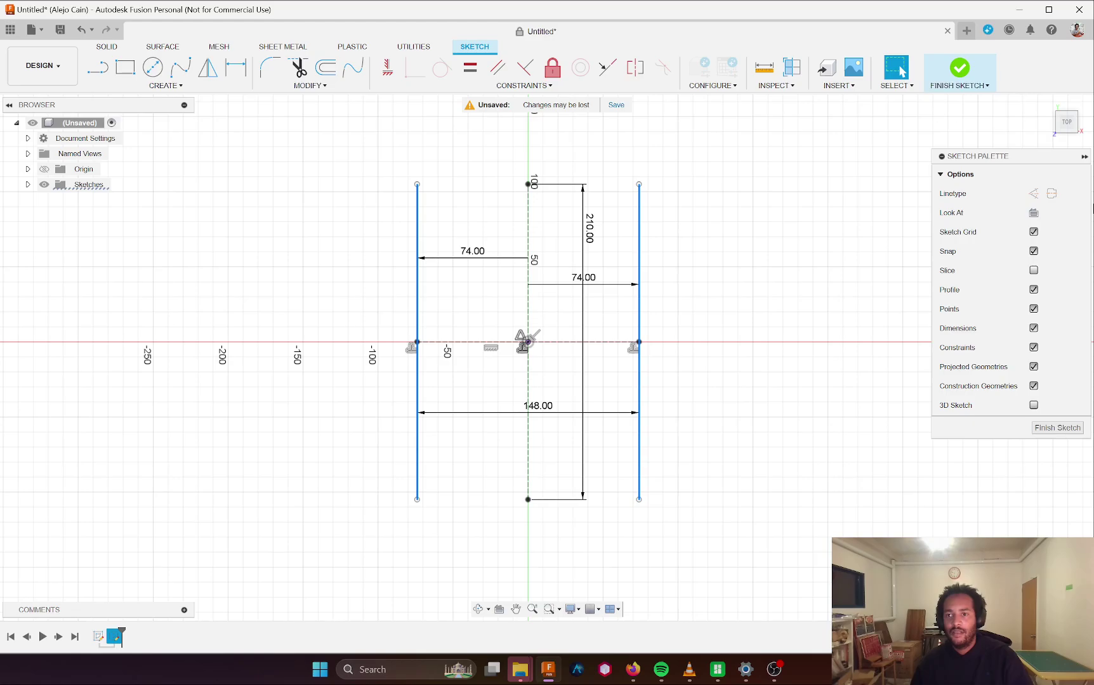
pyautogui.click(1033, 193)
pyautogui.click(541, 387)
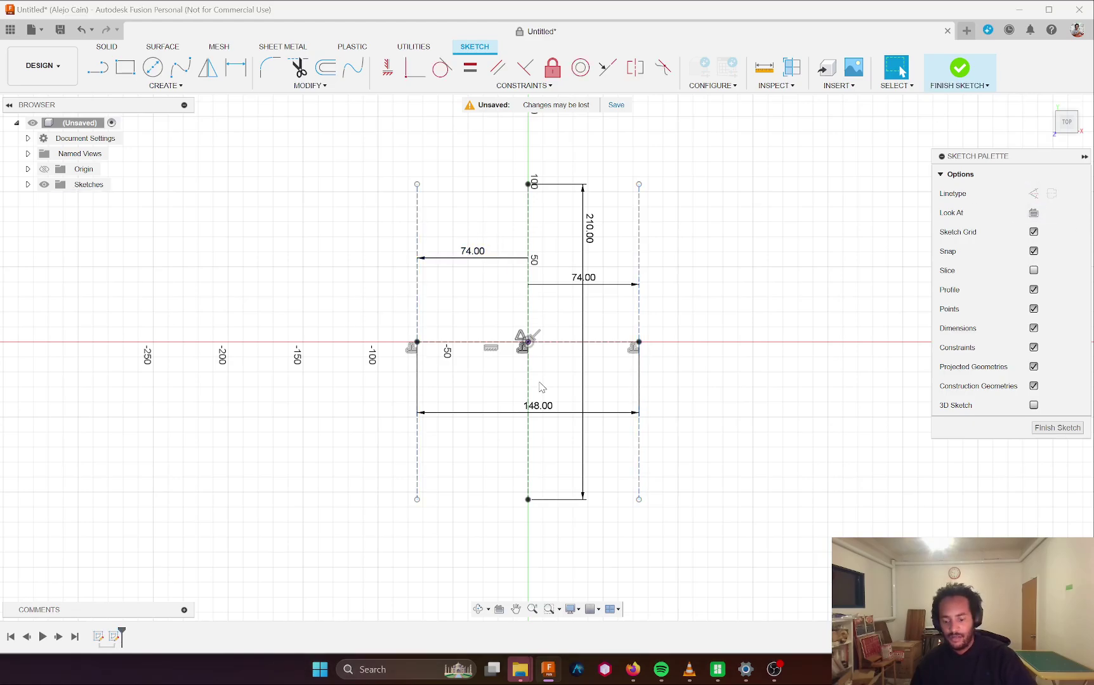
# - Draw two horizontal lines joining the lower and the upper endpoints of the vertical side lines to close the frame rectangle
pyautogui.press('l')
pyautogui.click(417, 499)
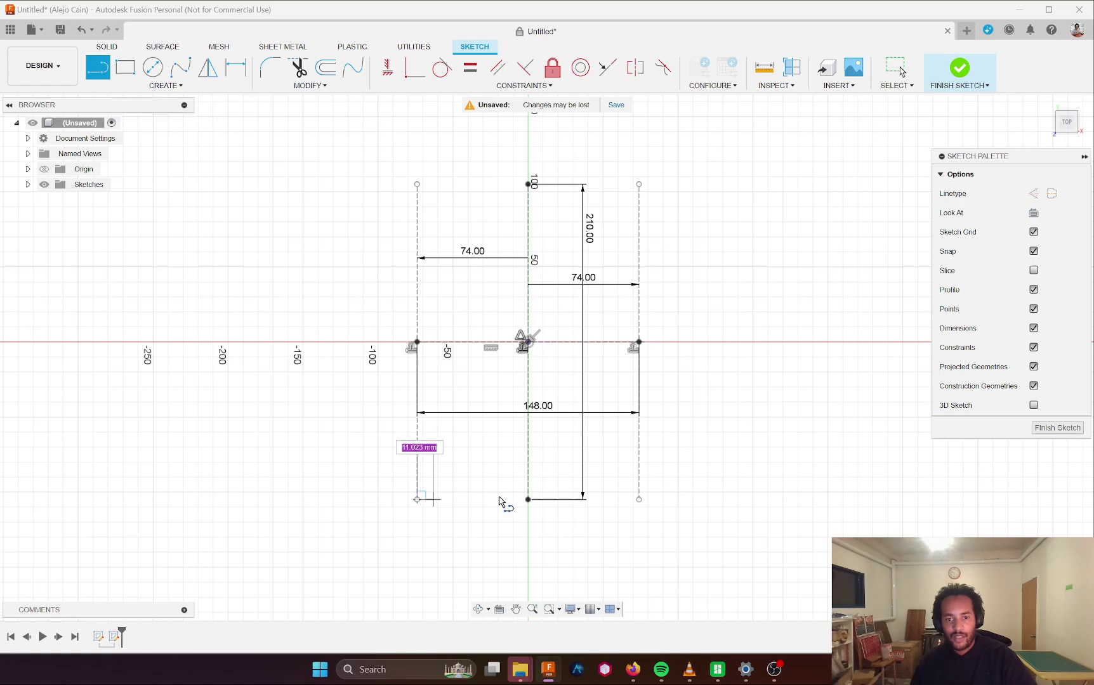
pyautogui.click(639, 499)
pyautogui.press('Escape')
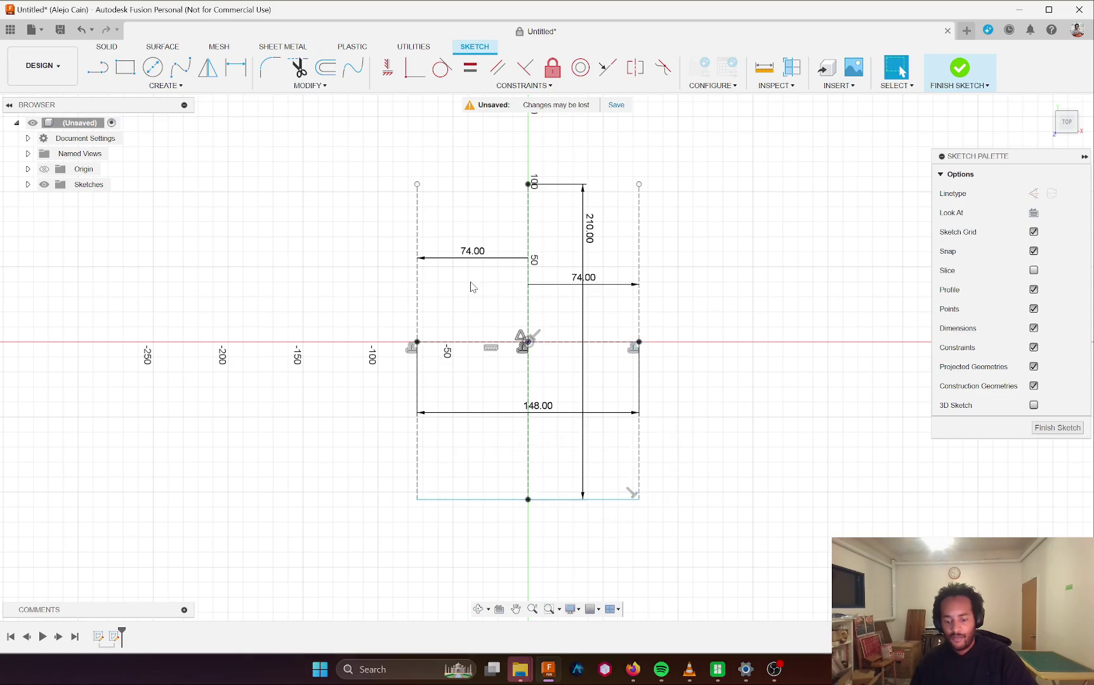
pyautogui.press('l')
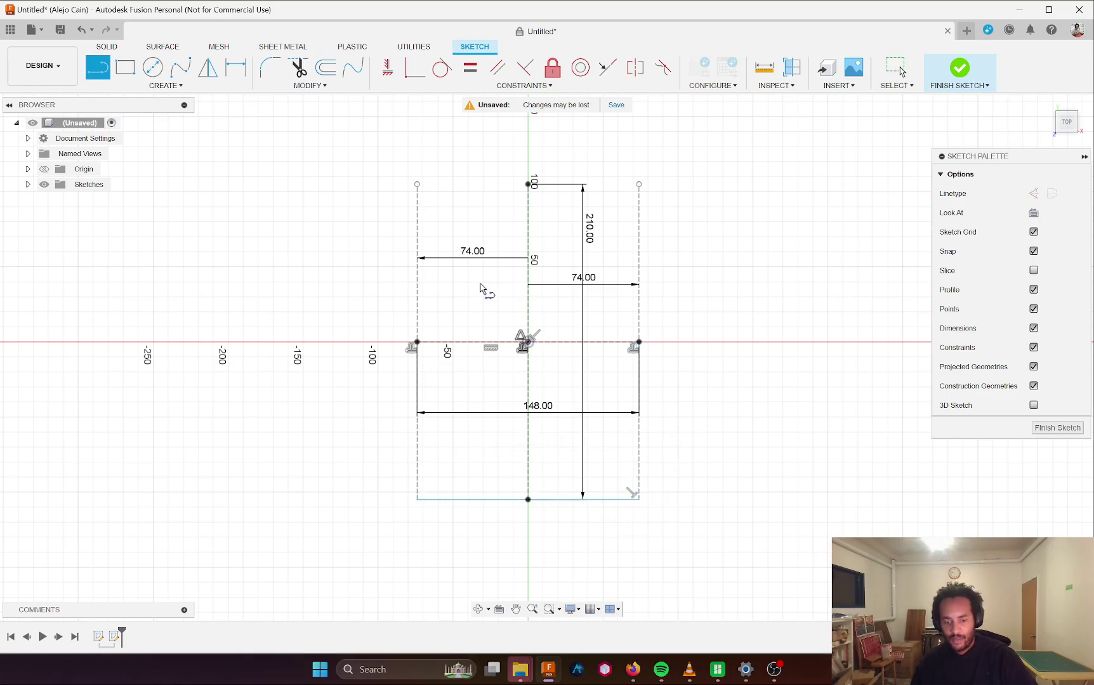
pyautogui.click(417, 185)
pyautogui.click(639, 184)
pyautogui.press('Escape')
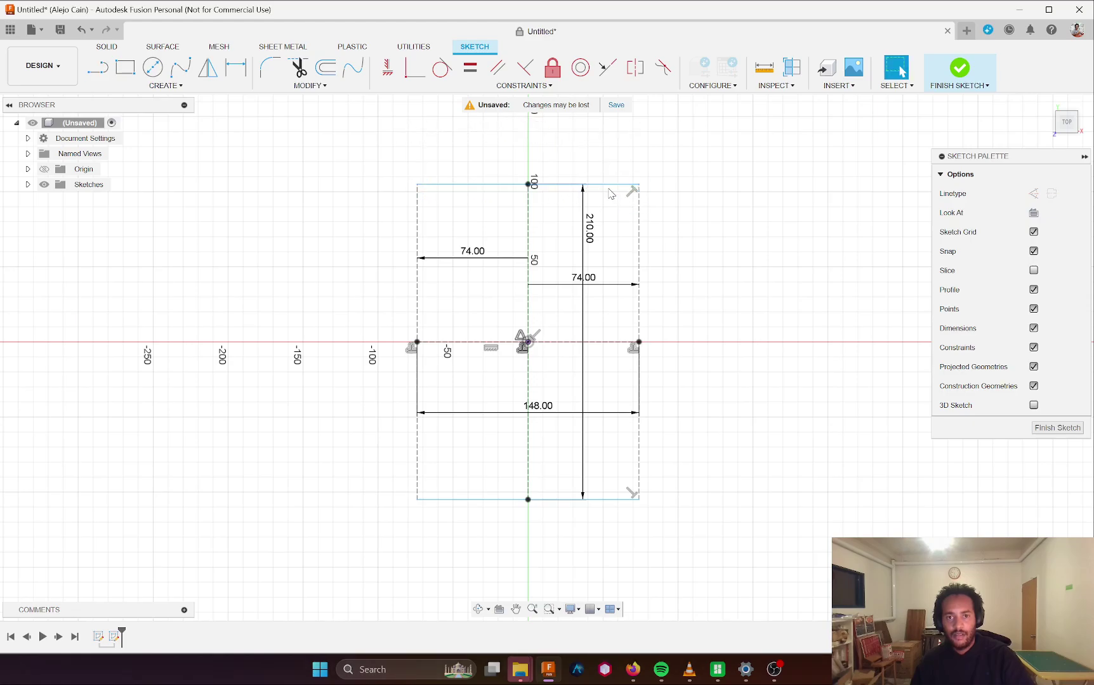
# - Convert the upper and lower horizontal frame lines into construction lines and finish the sketch
pyautogui.click(613, 192)
pyautogui.keyDown('shift'); pyautogui.click(560, 501); pyautogui.keyUp('shift')
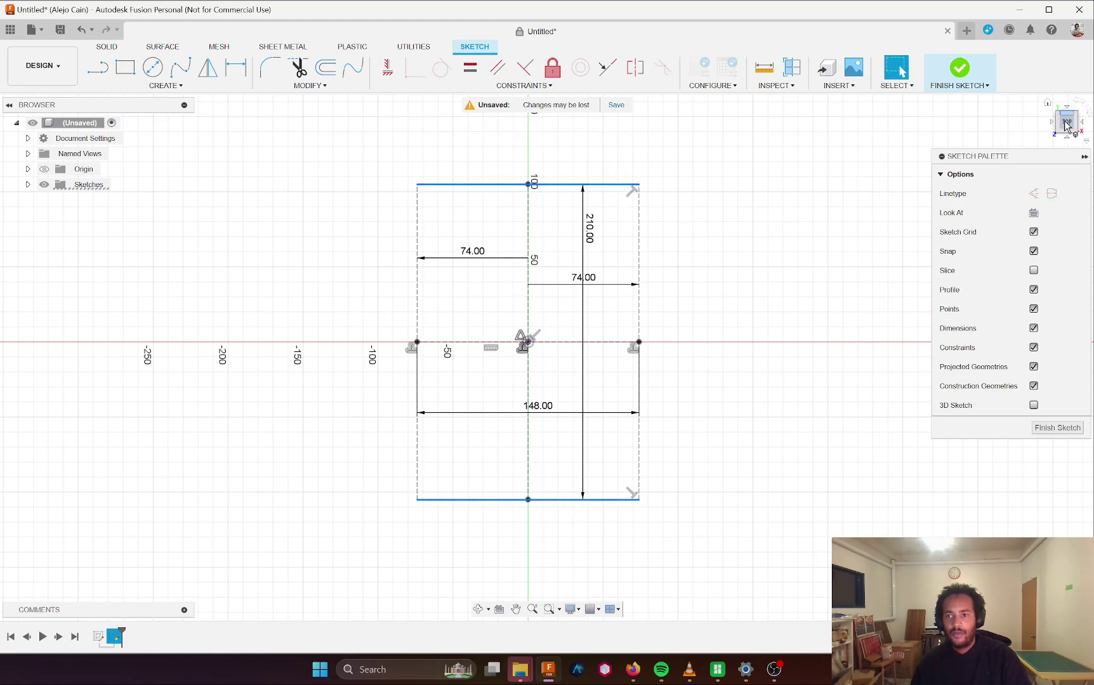
pyautogui.click(1033, 194)
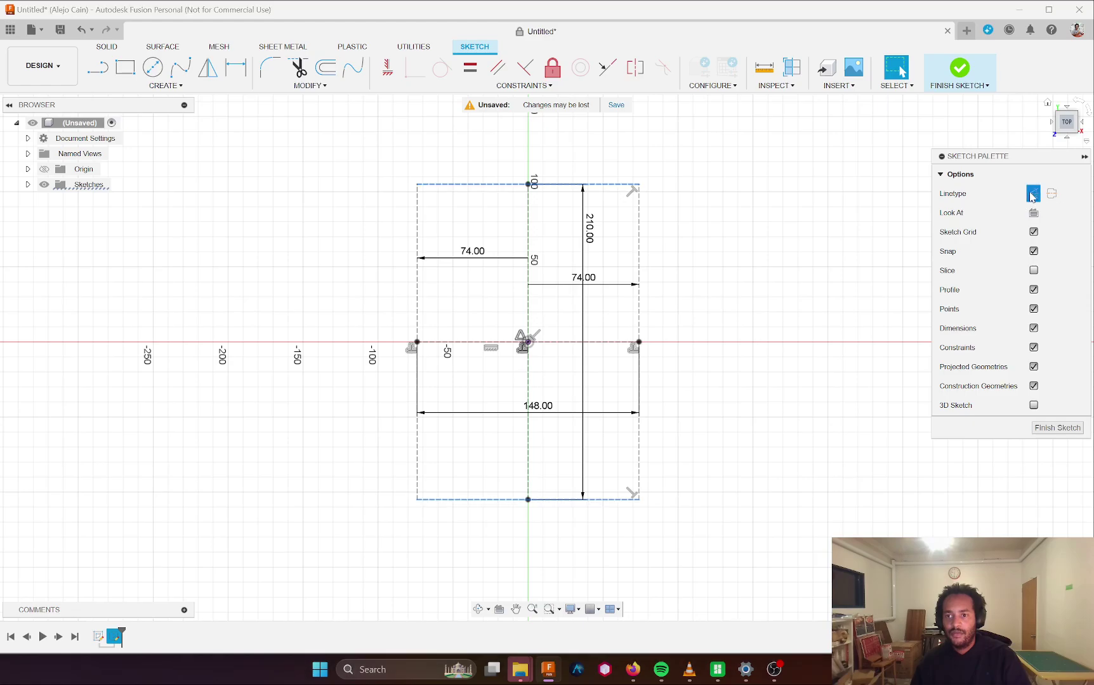
pyautogui.click(764, 273)
pyautogui.moveTo(600, 425)
pyautogui.keyDown('shift'); pyautogui.mouseDown(button='middle')
pyautogui.moveTo(534, 313)
pyautogui.moveTo(513, 381)
pyautogui.moveTo(524, 342)
pyautogui.moveTo(571, 359)
pyautogui.mouseUp(button='middle'); pyautogui.keyUp('shift')
pyautogui.click(1033, 213)
pyautogui.click(959, 68)
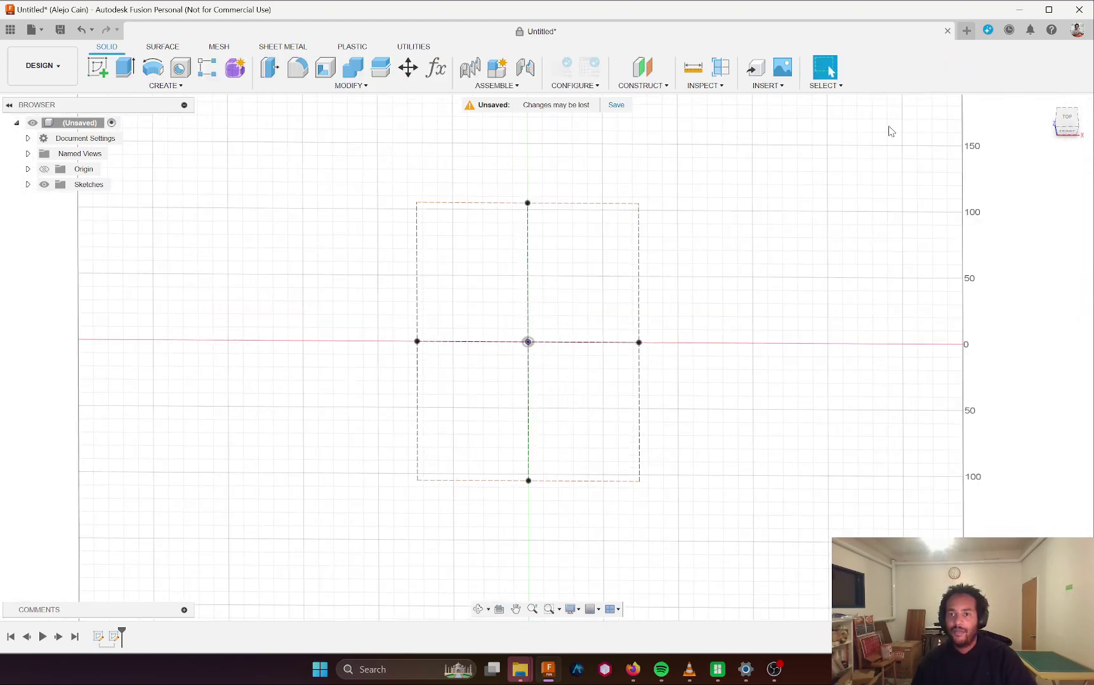
# - Insert the image daigojump2.jpg as a canvas on the horizontal origin plane that holds the frame sketch
pyautogui.click(768, 82)
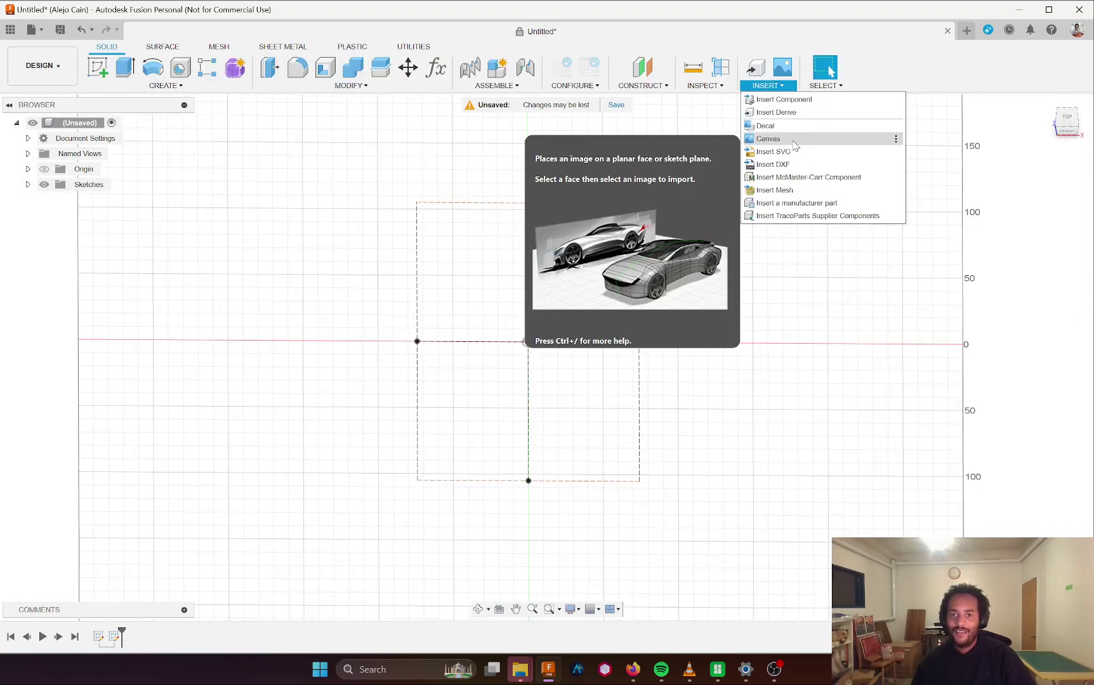
pyautogui.click(794, 142)
pyautogui.click(370, 474)
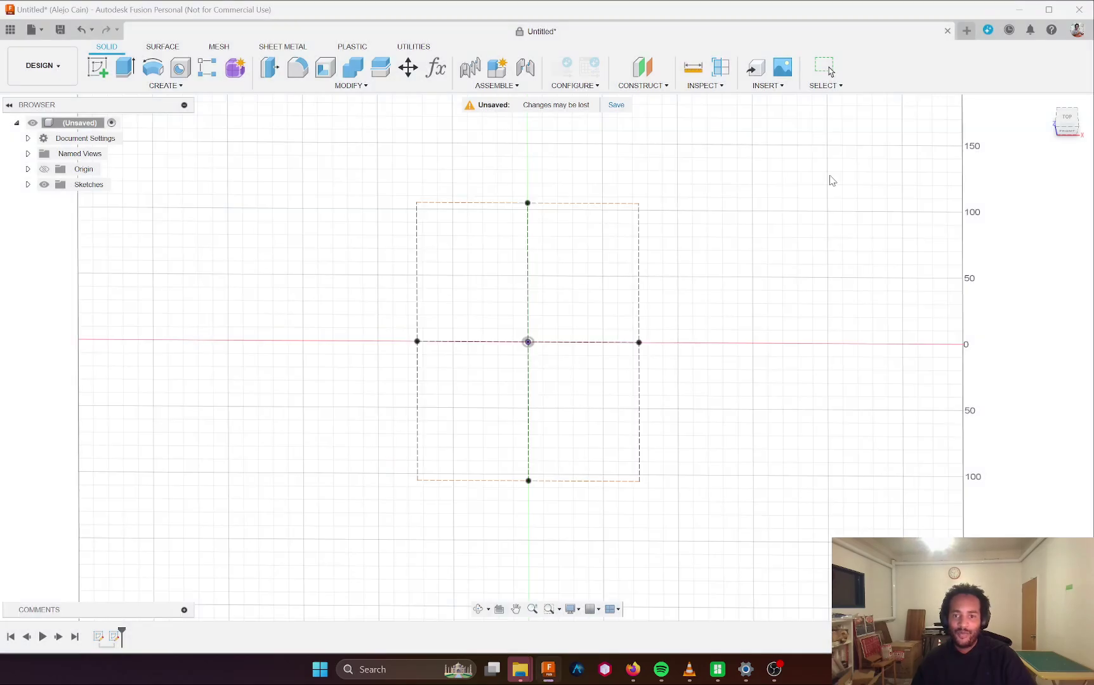
pyautogui.doubleClick(504, 139)
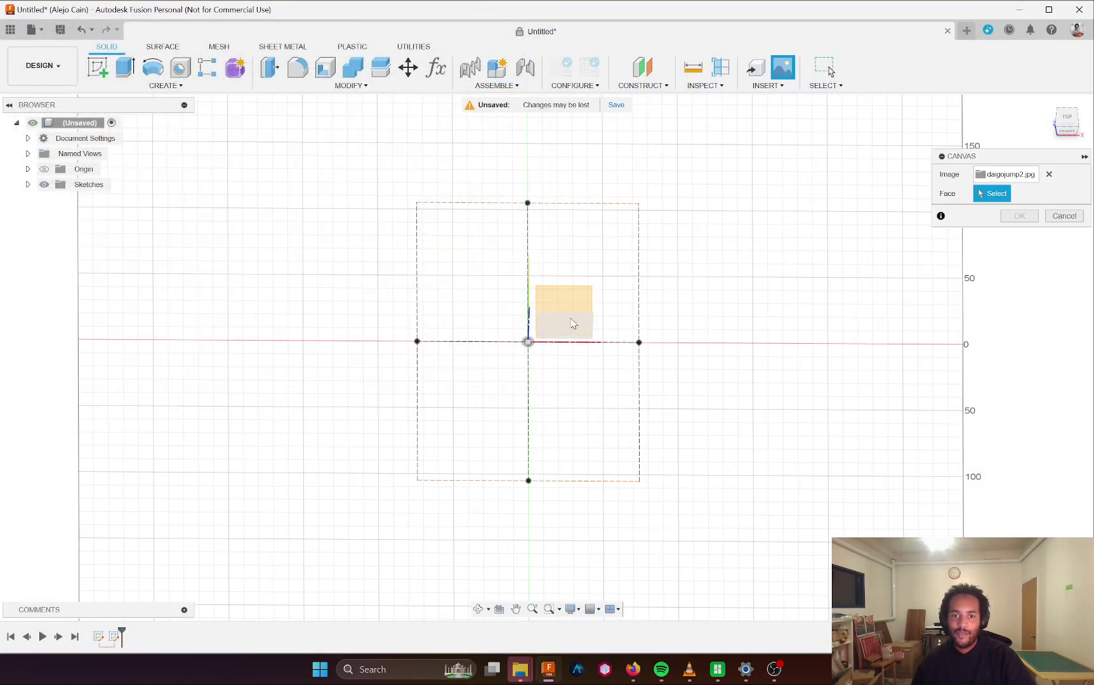
pyautogui.keyDown('shift'); pyautogui.moveTo(507, 379); pyautogui.dragTo(603, 329, button='middle'); pyautogui.keyUp('shift')
pyautogui.click(539, 335)
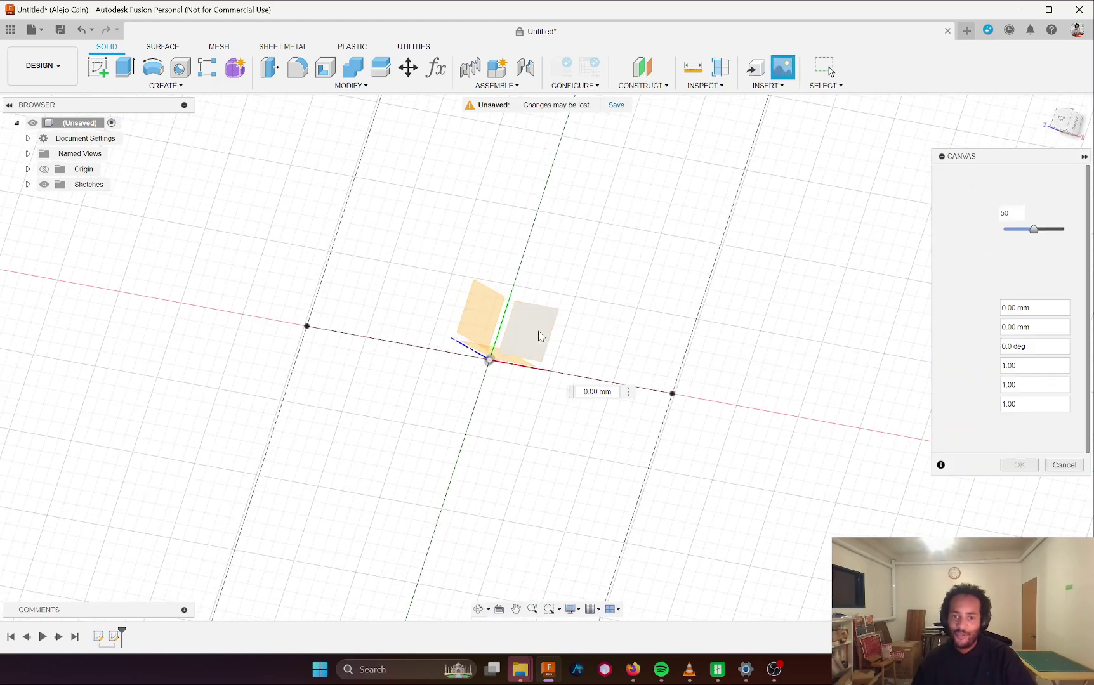
pyautogui.keyDown('shift'); pyautogui.moveTo(559, 271); pyautogui.dragTo(598, 276, button='middle'); pyautogui.keyUp('shift')
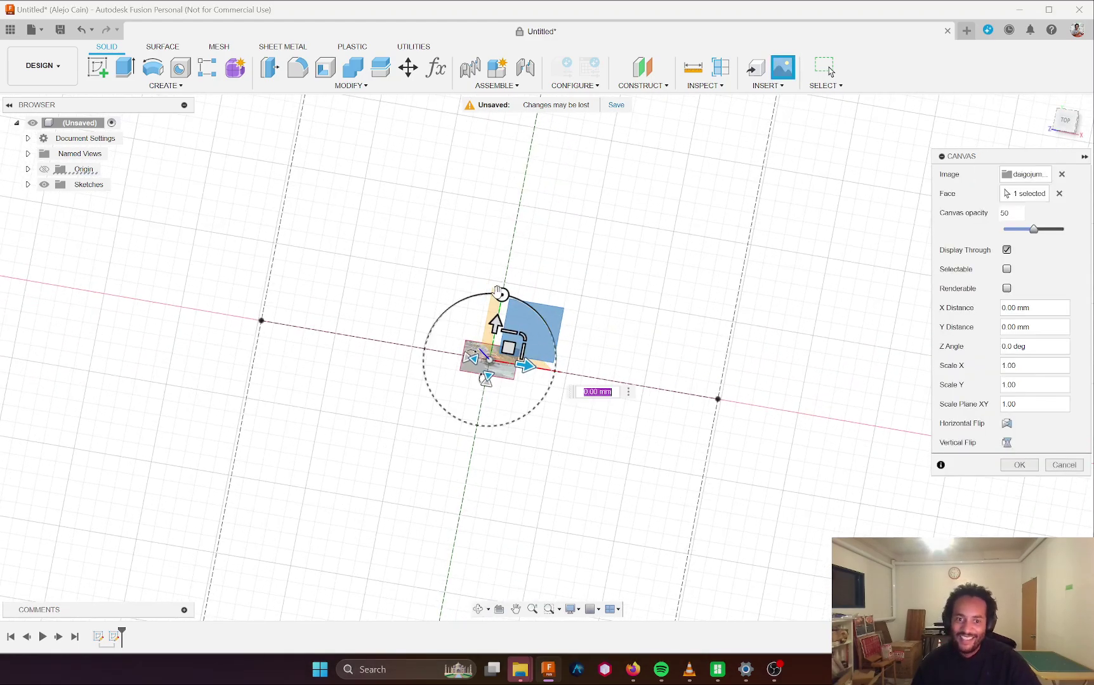
# - Rotate the canvas by 90 degrees so the image runs along the frame's long side
pyautogui.moveTo(502, 293); pyautogui.dragTo(420, 346)
pyautogui.keyDown('shift'); pyautogui.moveTo(606, 264); pyautogui.dragTo(576, 292, button='middle'); pyautogui.keyUp('shift')
pyautogui.scroll(3, 576, 292)
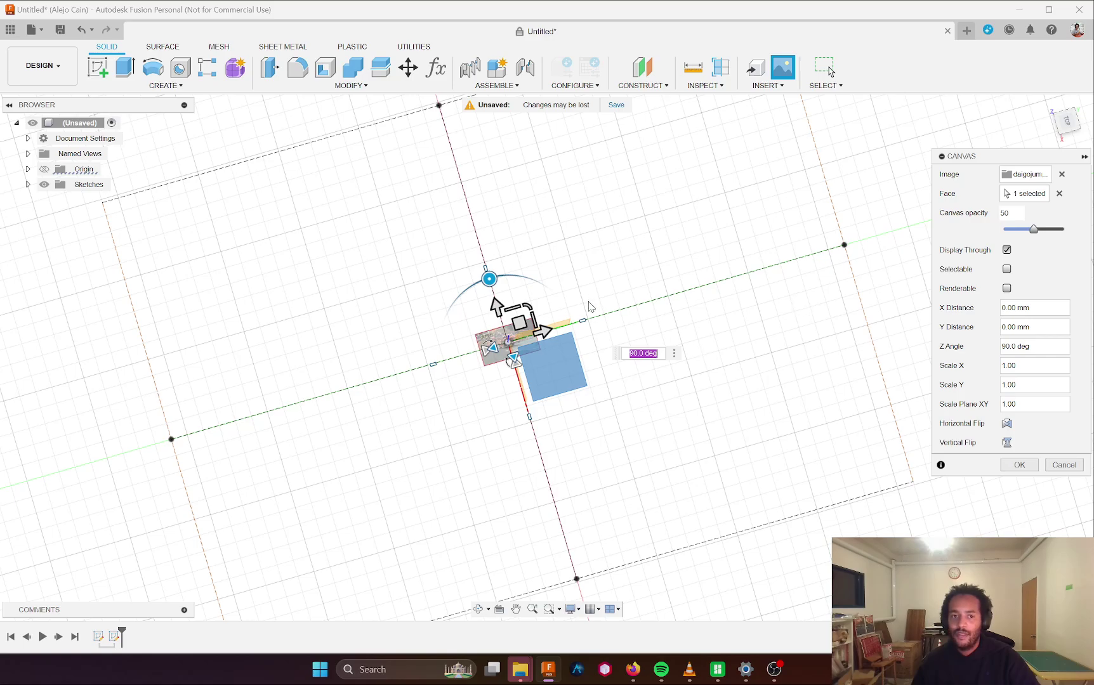
# - Enlarge the canvas to a plane XY scale of 21 and confirm its placement
pyautogui.moveTo(530, 305); pyautogui.dragTo(718, 181)
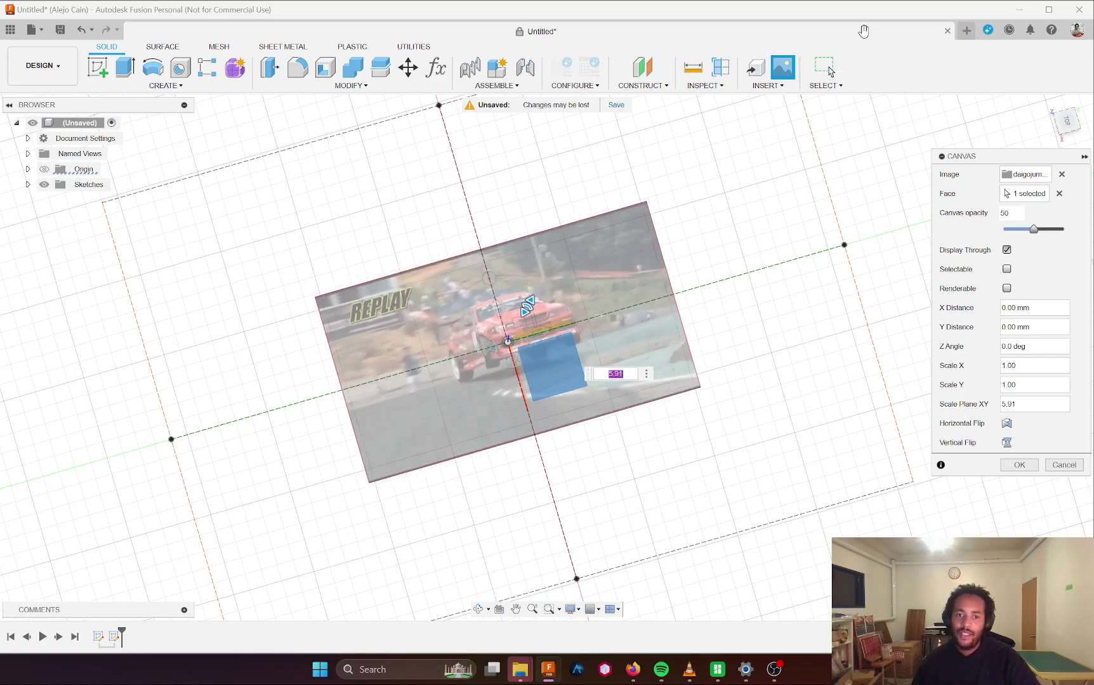
pyautogui.scroll(-3, 719, 181)
pyautogui.scroll(-2, 682, 203)
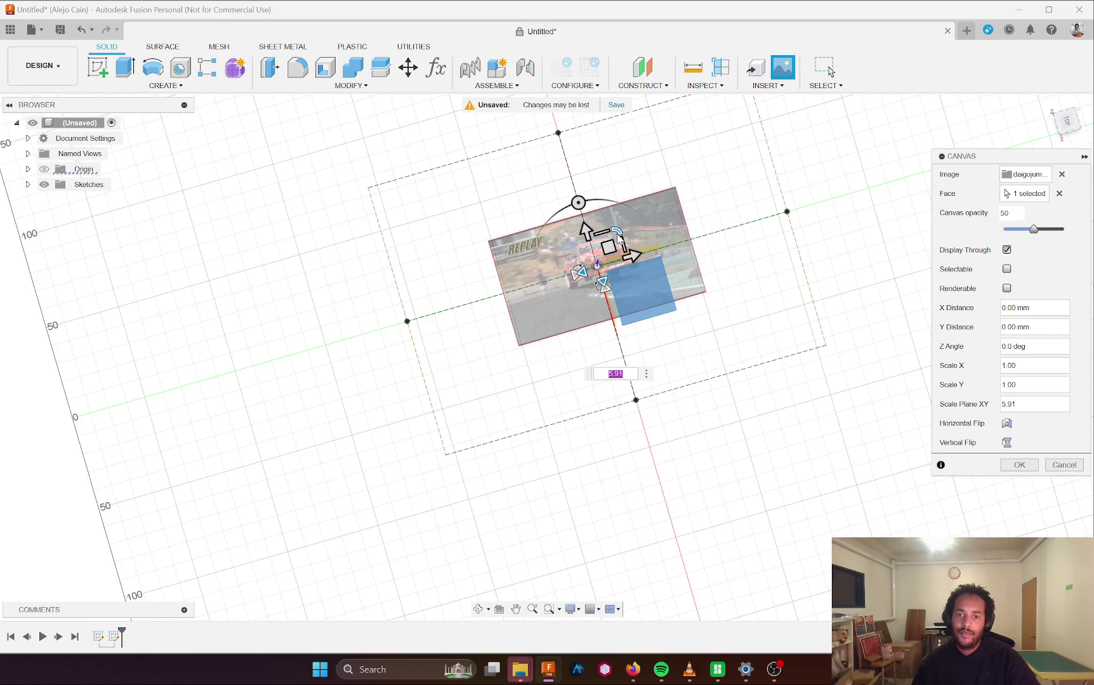
pyautogui.moveTo(616, 228); pyautogui.dragTo(720, 184)
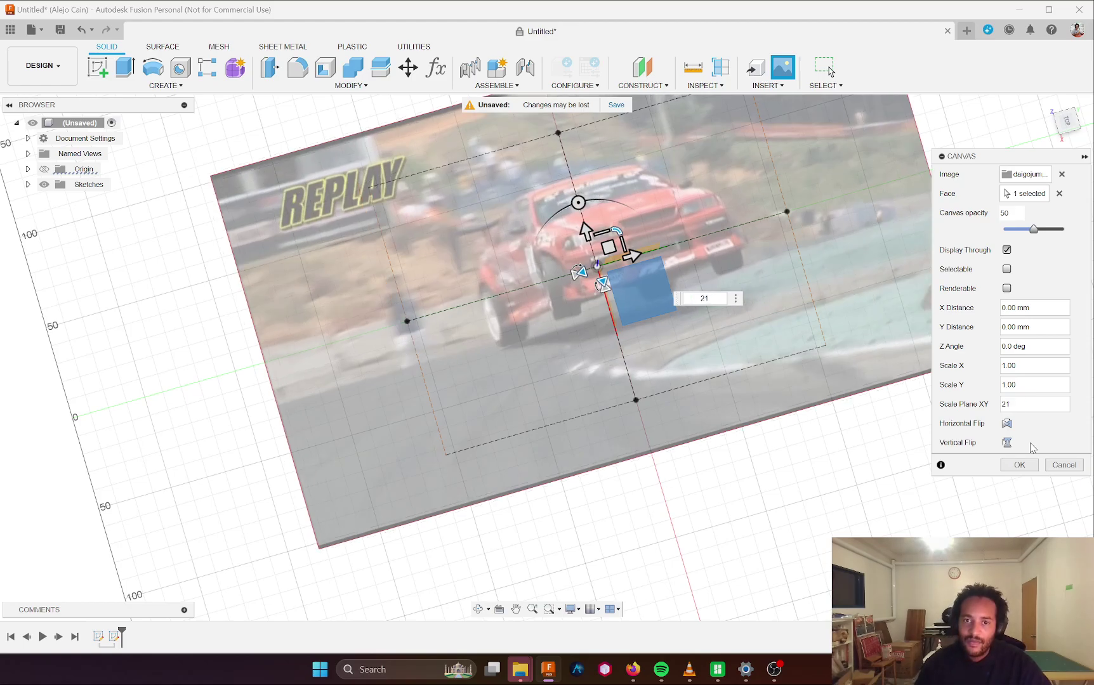
pyautogui.press('Return')
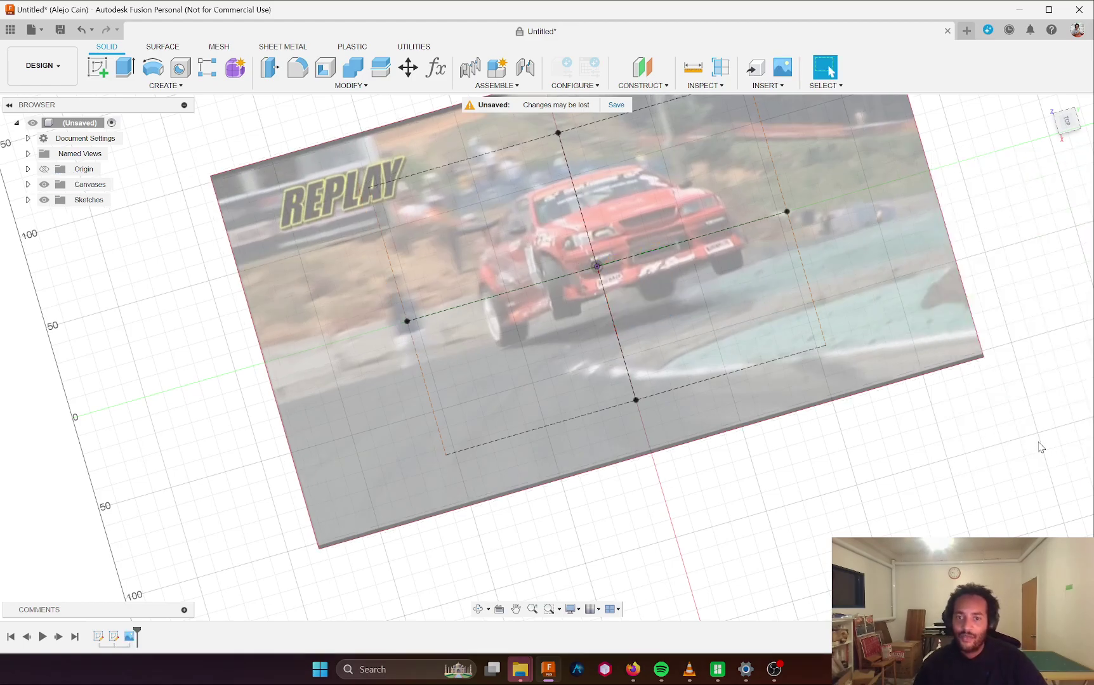
# - Save the design under the name dak
pyautogui.scroll(-3, 538, 346)
pyautogui.keyDown('shift'); pyautogui.moveTo(538, 346); pyautogui.dragTo(515, 239, button='middle'); pyautogui.keyUp('shift')
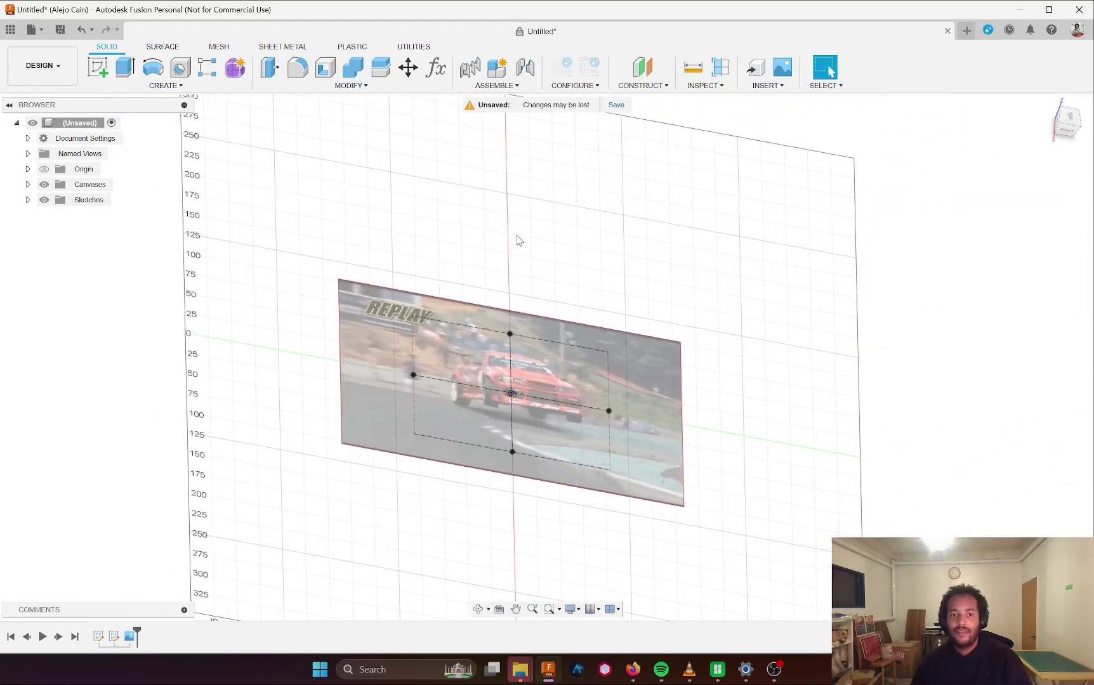
pyautogui.hotkey('ctrl', 's')
pyautogui.press('Escape')
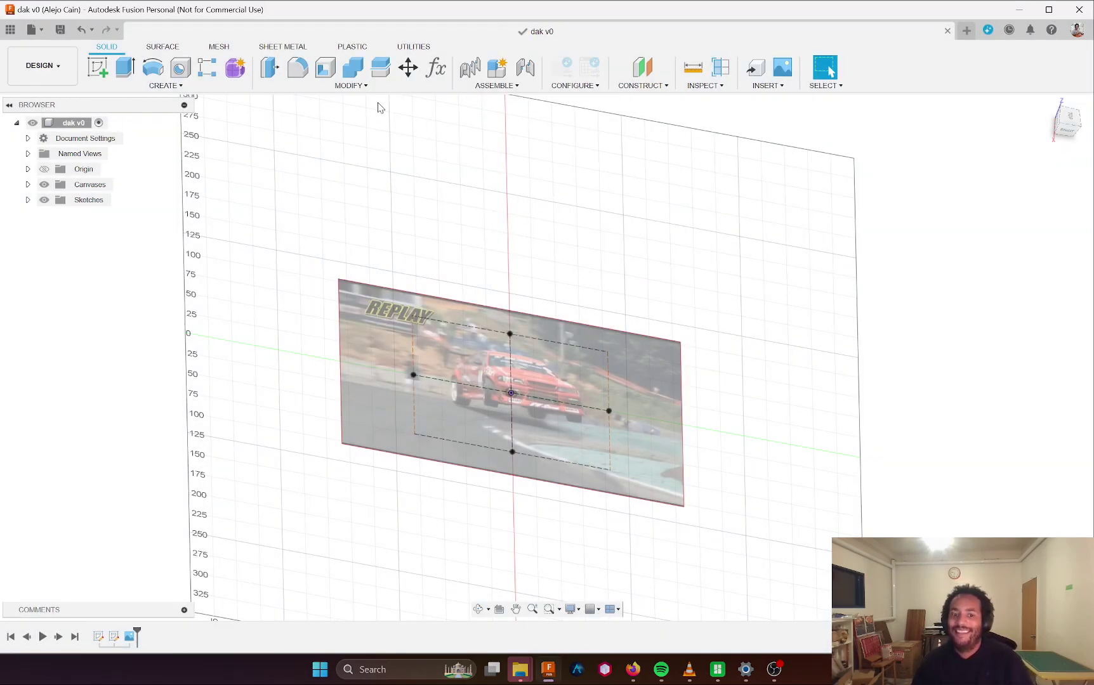
# - Start a new sketch on the canvas plane and dismiss the document limit notification
pyautogui.click(1053, 134)
pyautogui.scroll(4, 489, 355)
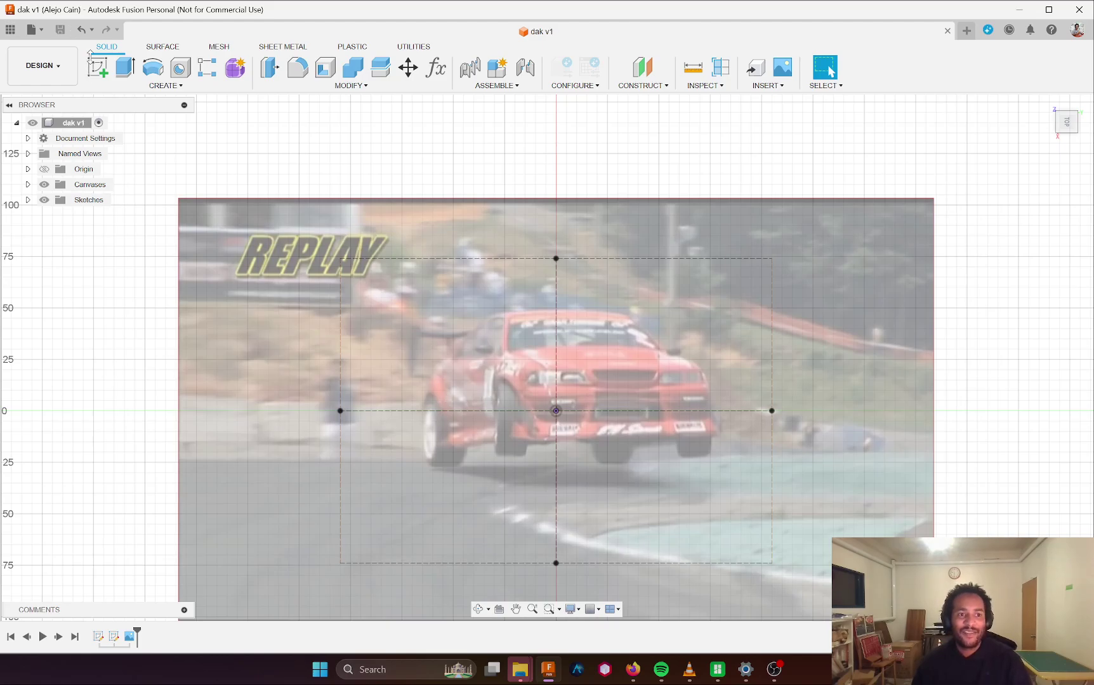
pyautogui.click(281, 146)
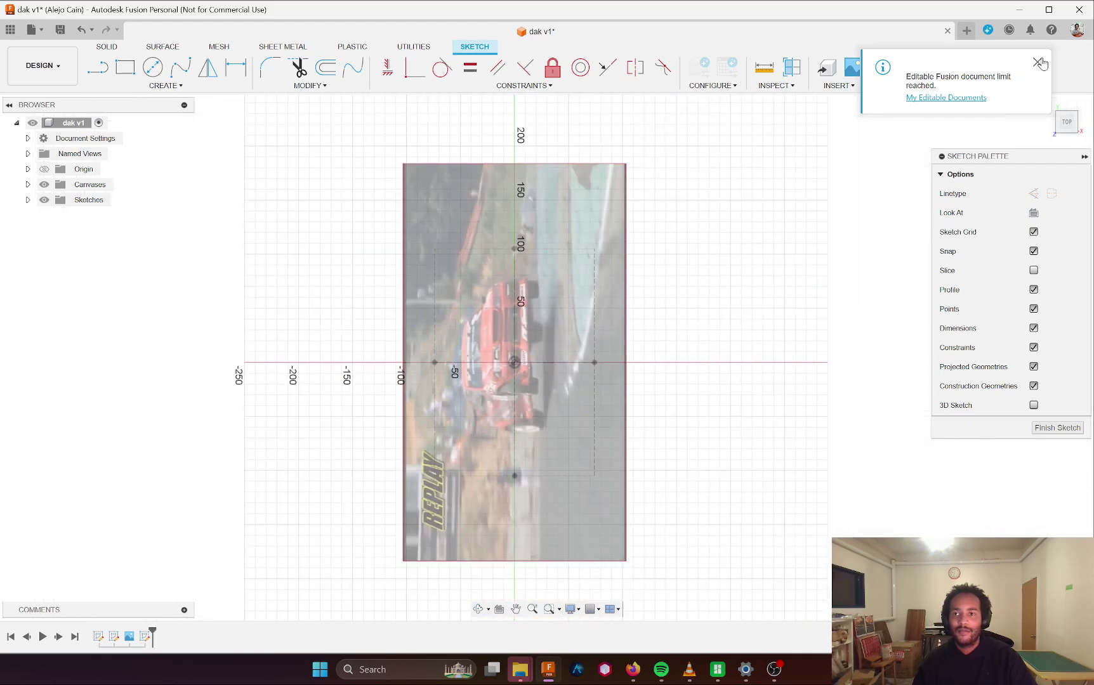
pyautogui.click(1038, 63)
# - Turn the sketch view square to the canvas with the image upright and unmirrored, and examine the car's outline
pyautogui.moveTo(709, 154)
pyautogui.keyDown('shift'); pyautogui.mouseDown(button='middle')
pyautogui.moveTo(816, 207)
pyautogui.moveTo(676, 127)
pyautogui.moveTo(400, 219)
pyautogui.moveTo(527, 93)
pyautogui.moveTo(596, 205)
pyautogui.moveTo(517, 144)
pyautogui.moveTo(669, 159)
pyautogui.mouseUp(button='middle'); pyautogui.keyUp('shift')
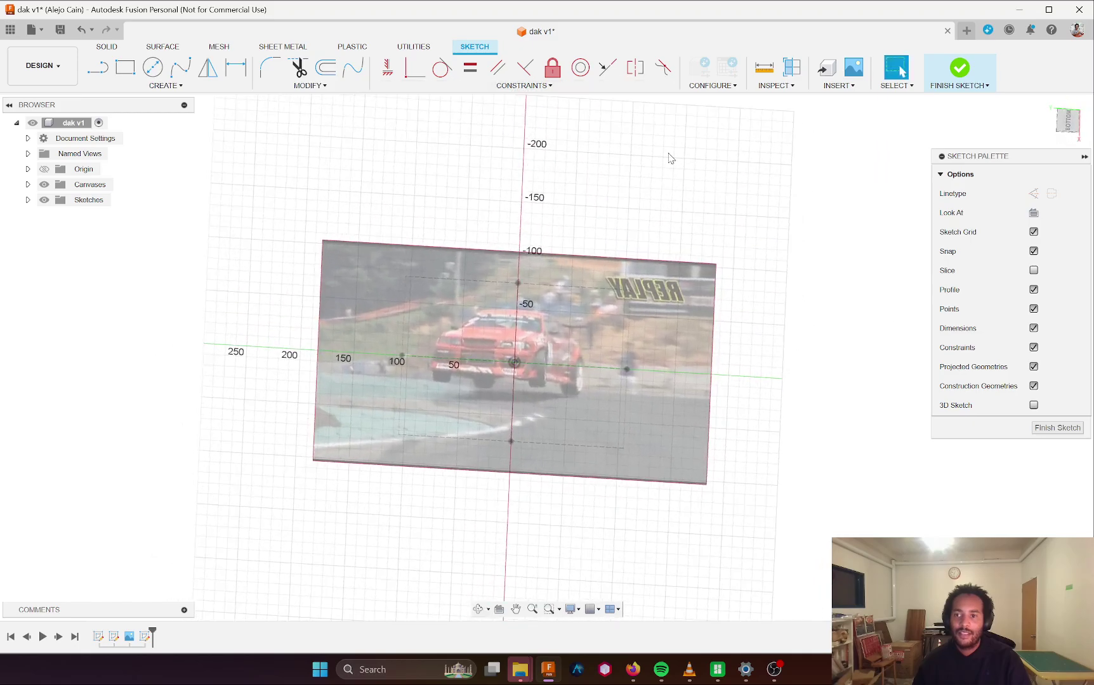
pyautogui.click(1065, 123)
pyautogui.scroll(3, 493, 354)
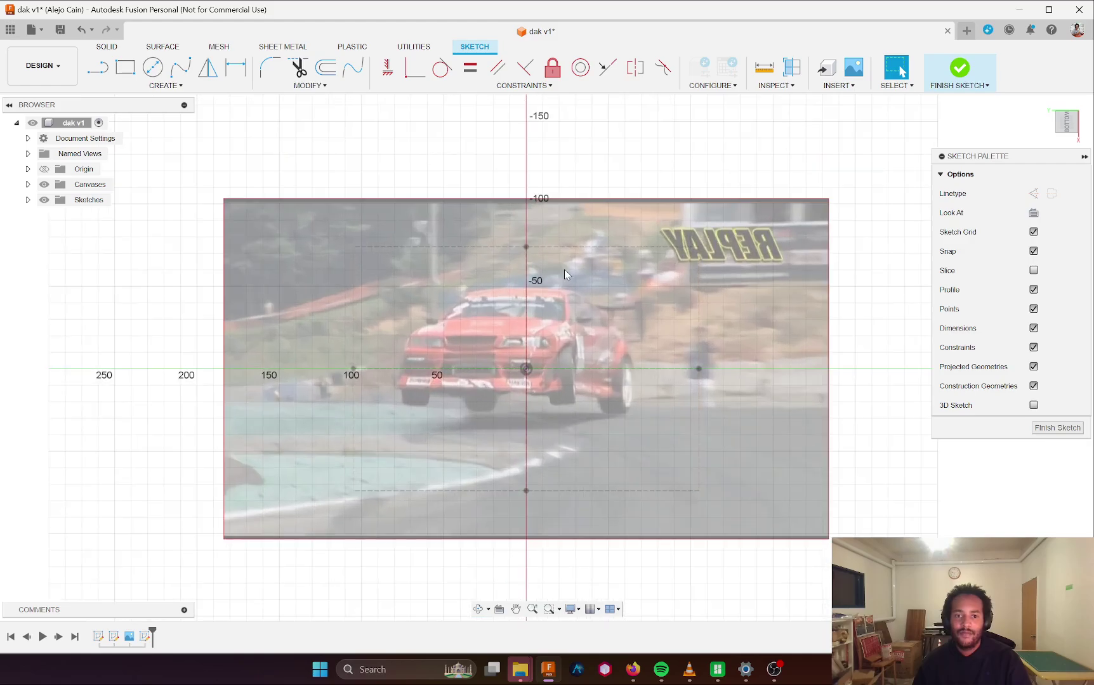
pyautogui.keyDown('shift'); pyautogui.moveTo(564, 269); pyautogui.dragTo(902, 71, button='middle'); pyautogui.keyUp('shift')
pyautogui.click(1068, 122)
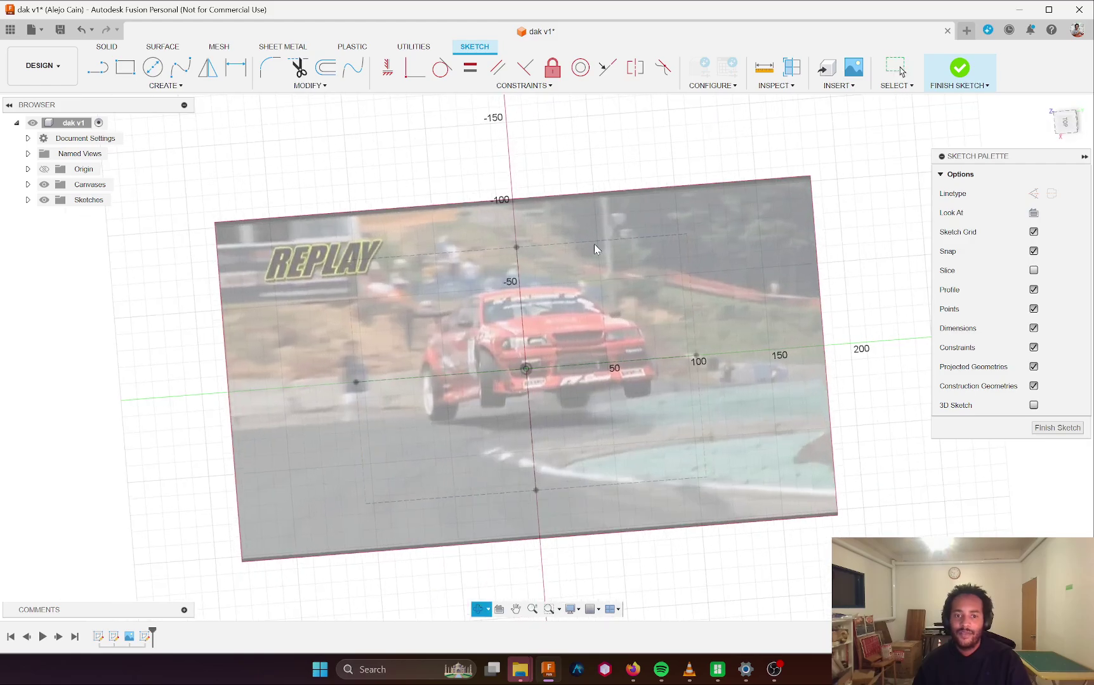
pyautogui.click(1068, 125)
pyautogui.scroll(3, 320, 272)
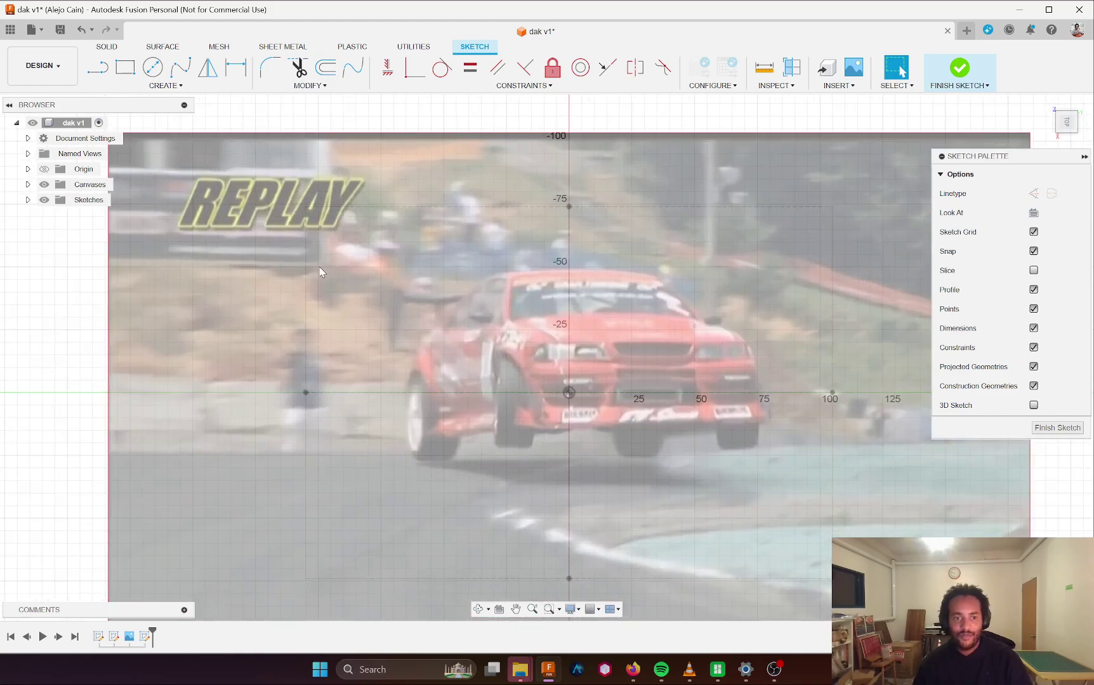
pyautogui.scroll(3, 320, 271)
pyautogui.scroll(-2, 370, 287)
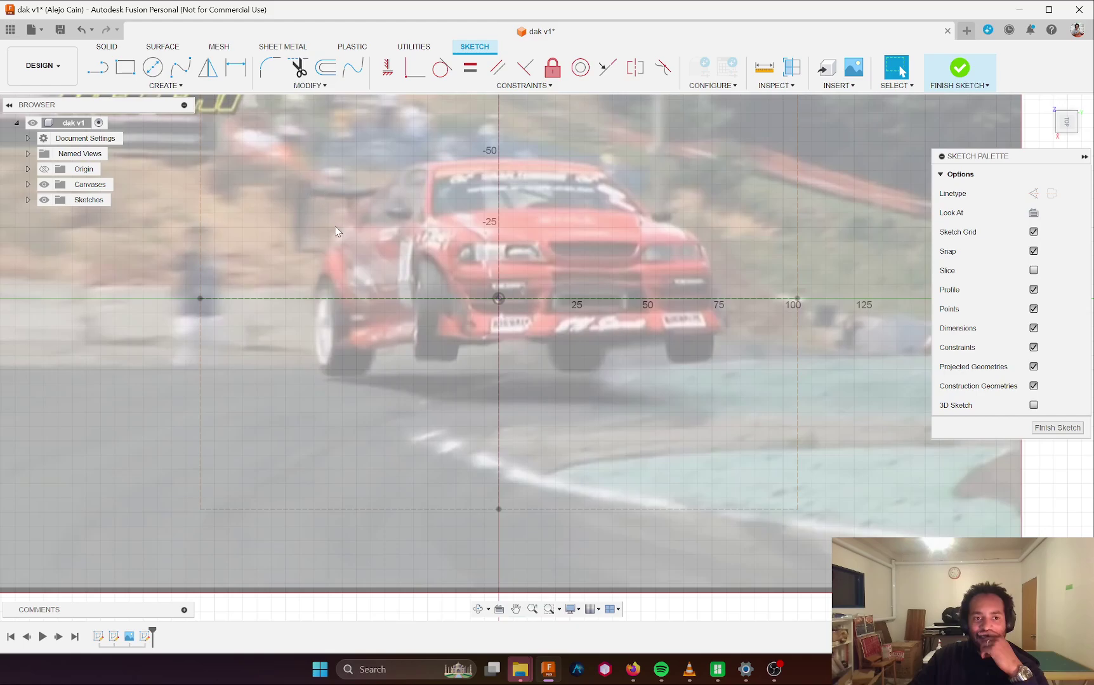
pyautogui.scroll(-1, 336, 230)
pyautogui.scroll(1, 343, 298)
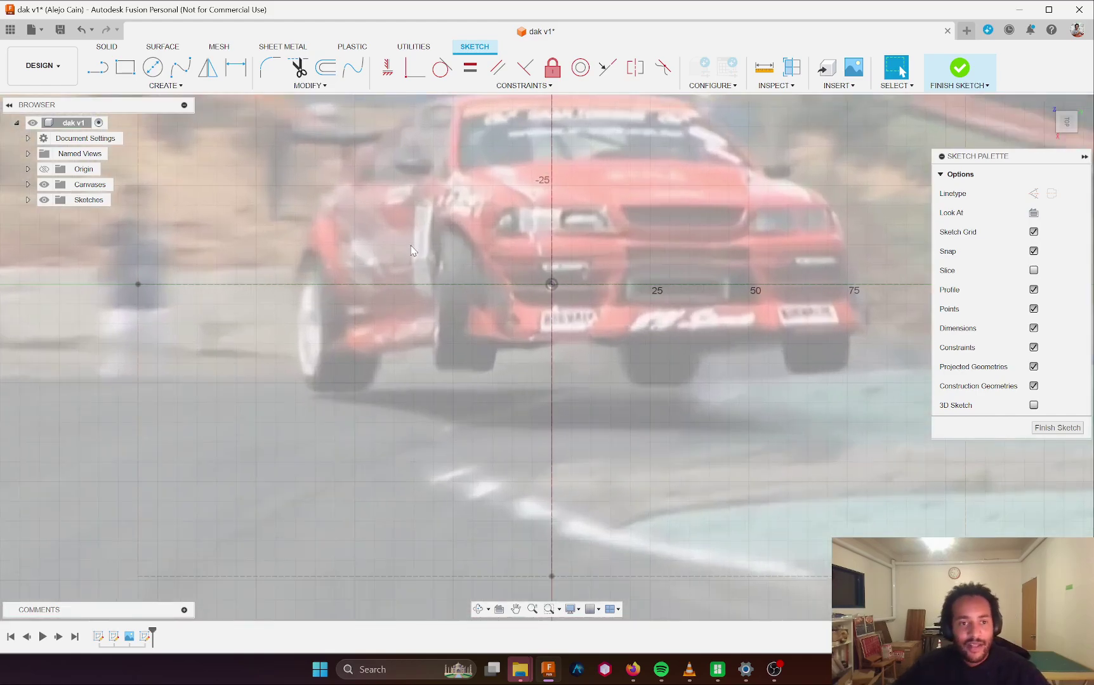
pyautogui.scroll(-2, 329, 246)
pyautogui.press('l')
pyautogui.scroll(5, 324, 222)
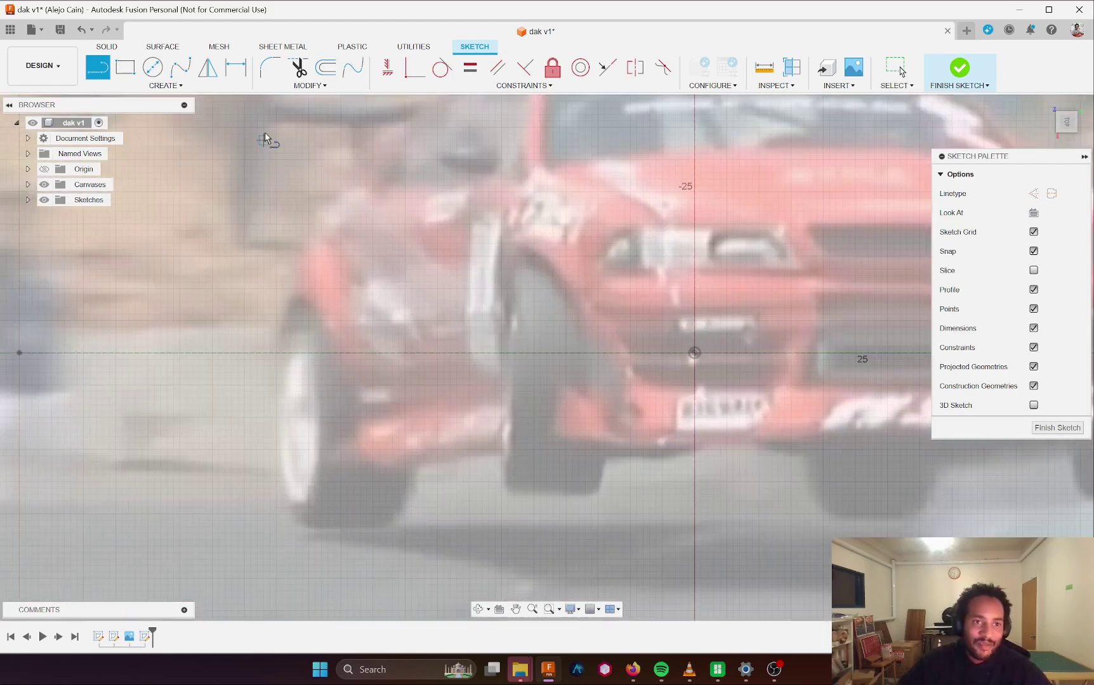
pyautogui.press('Escape')
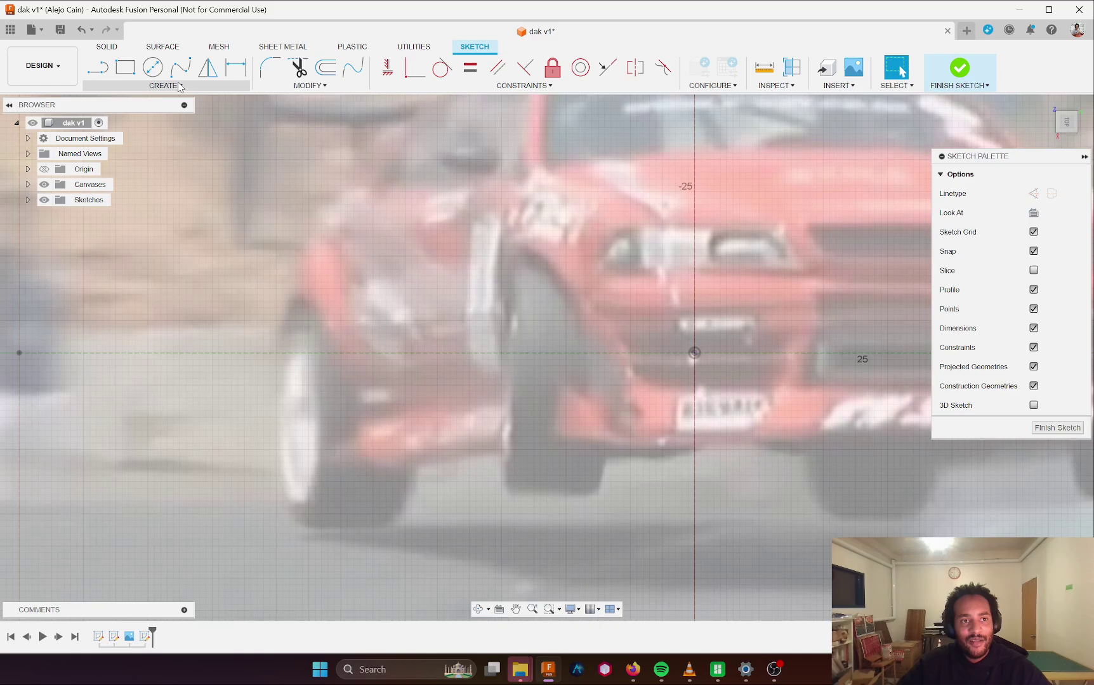
# - Start a fit point spline at the rear bodywork and trace the car's outer edge down to the leftmost wheel
pyautogui.click(167, 86)
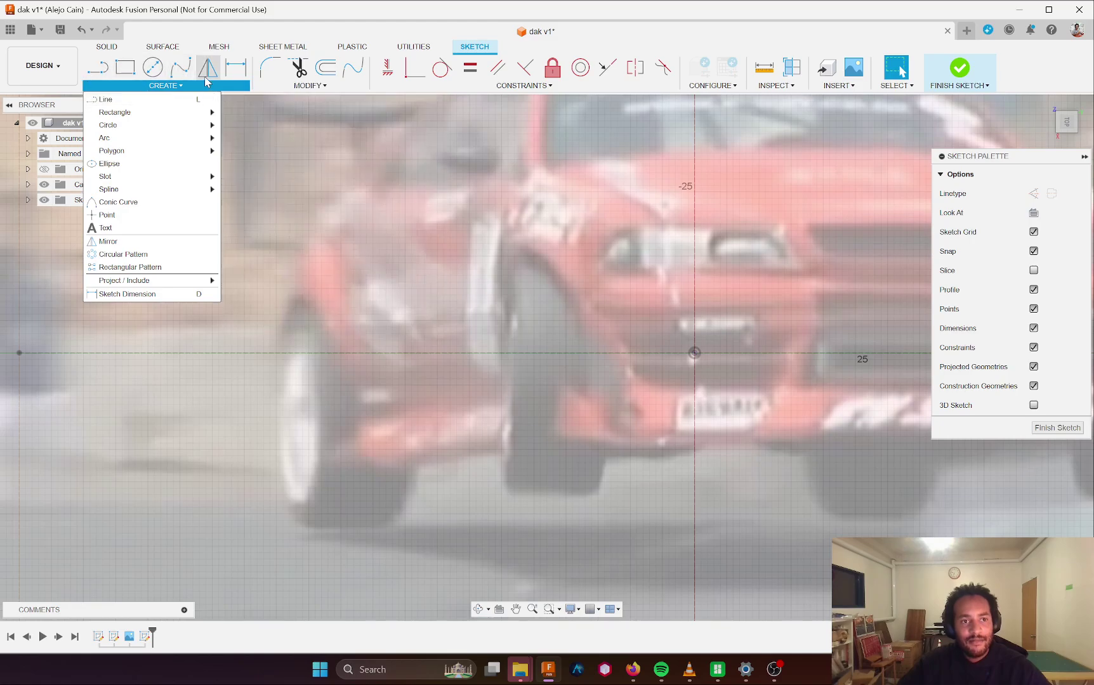
pyautogui.click(180, 66)
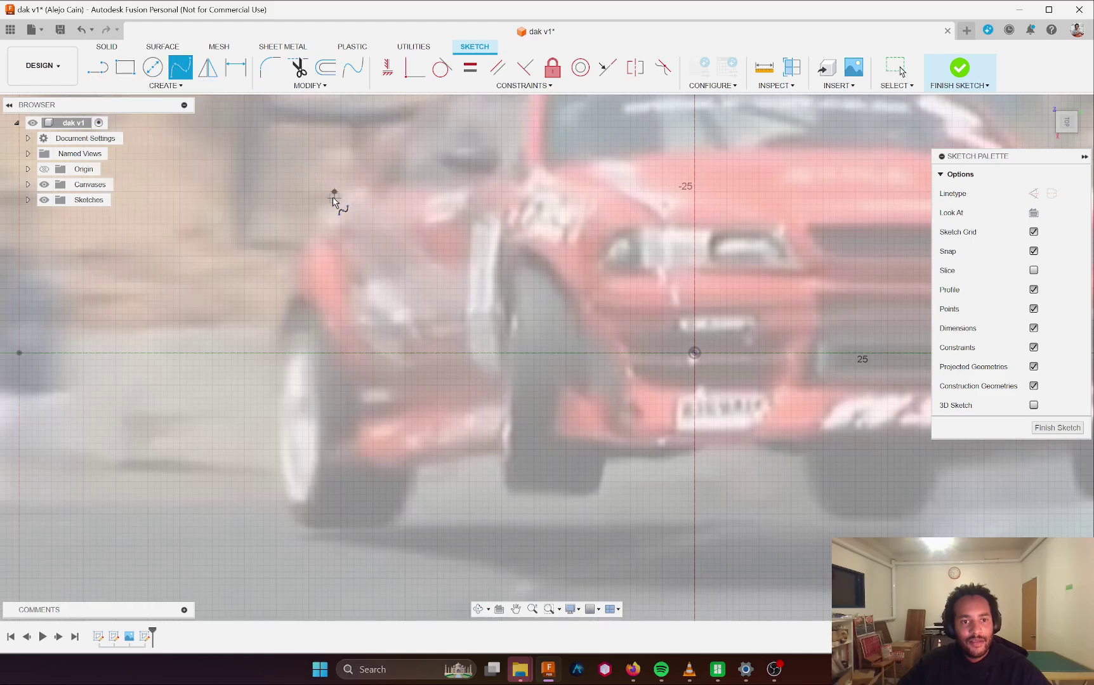
pyautogui.click(299, 253)
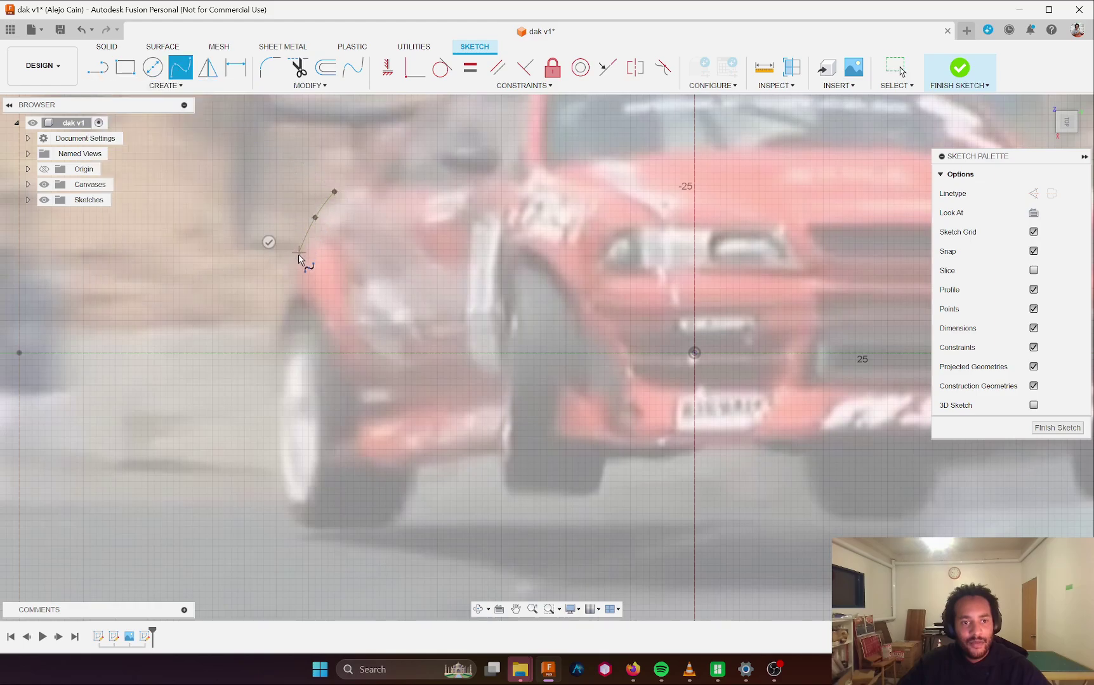
pyautogui.click(295, 282)
pyautogui.click(284, 308)
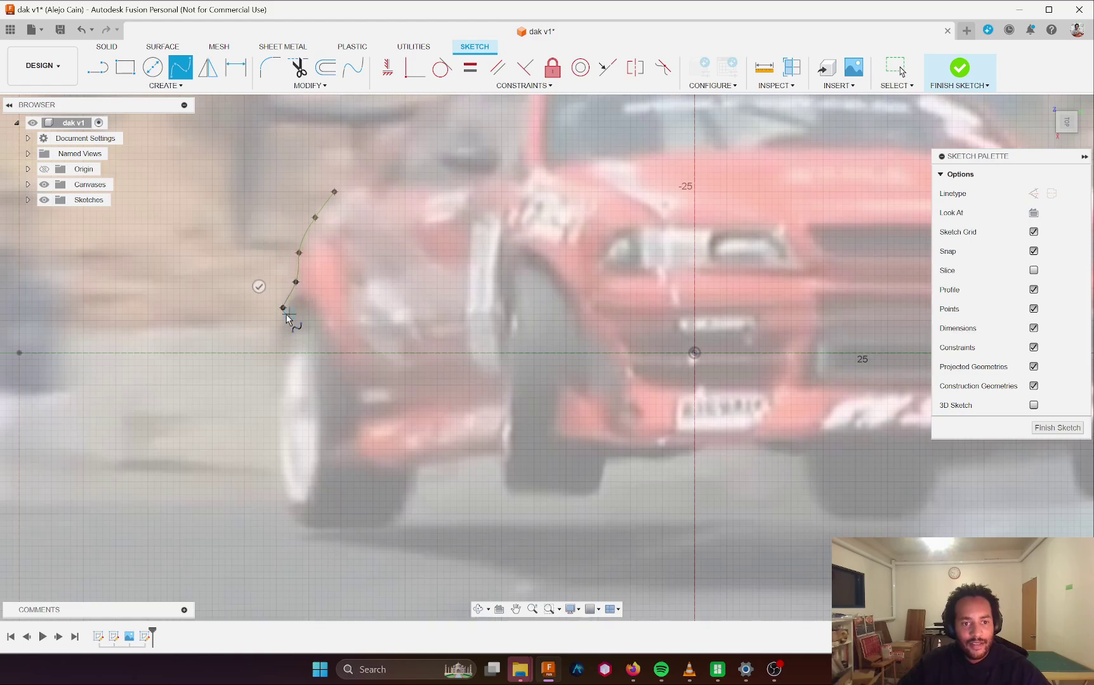
pyautogui.click(277, 334)
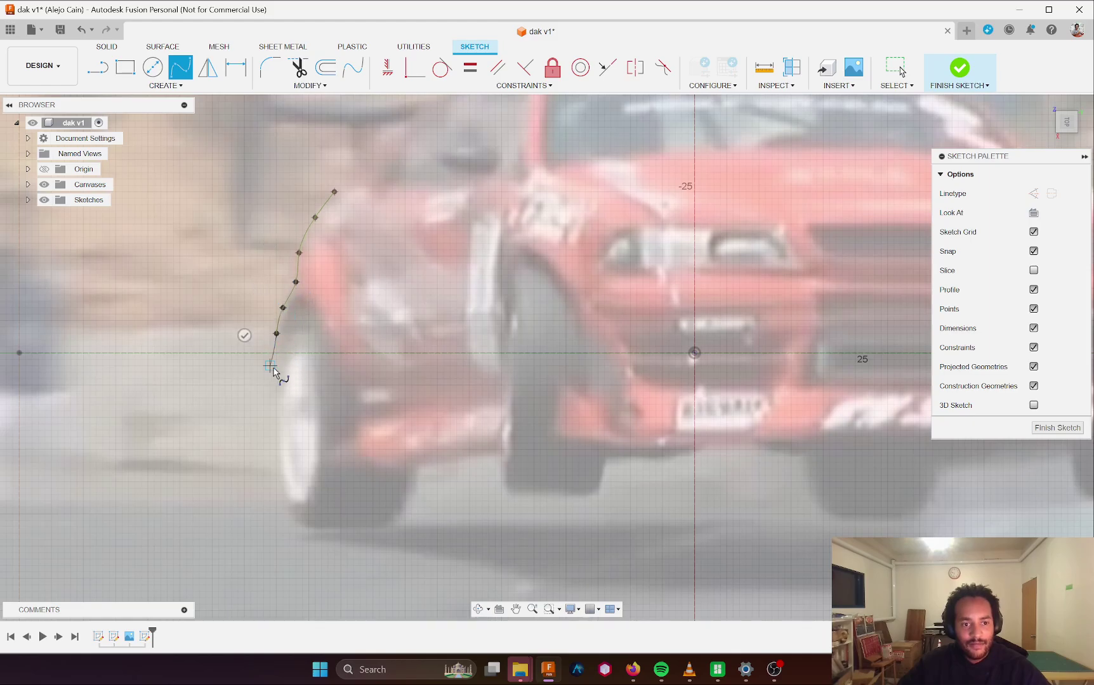
# - Continue the spline down the leftmost wheel, around the tyre's bottom and back up to the underside of the body
pyautogui.click(277, 412)
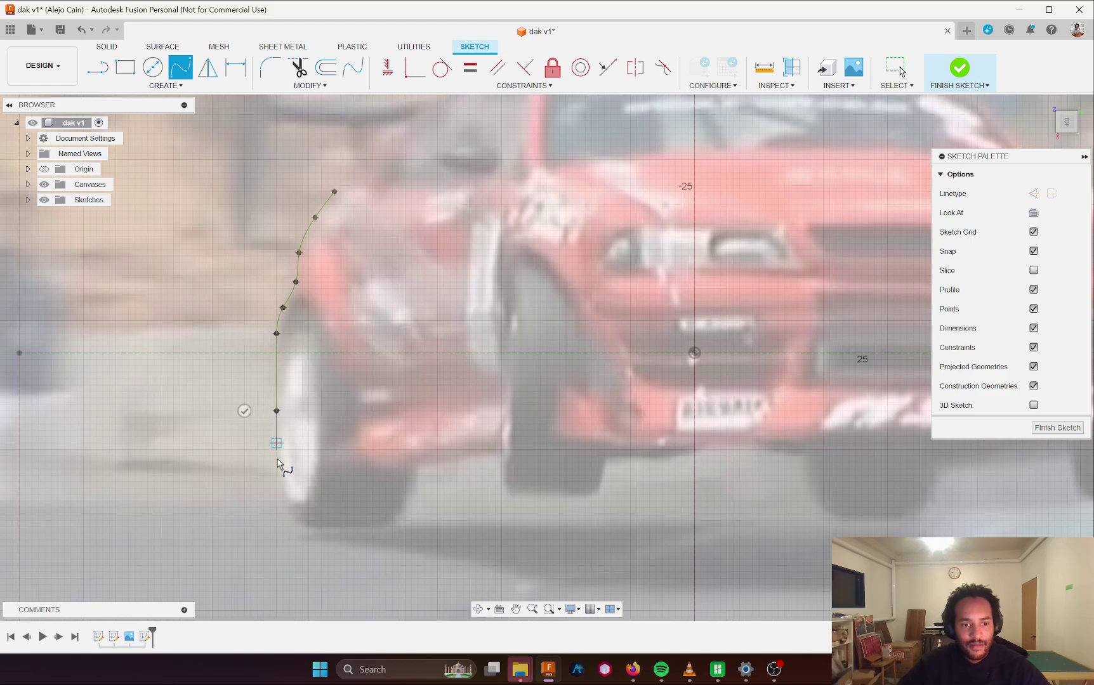
pyautogui.click(288, 508)
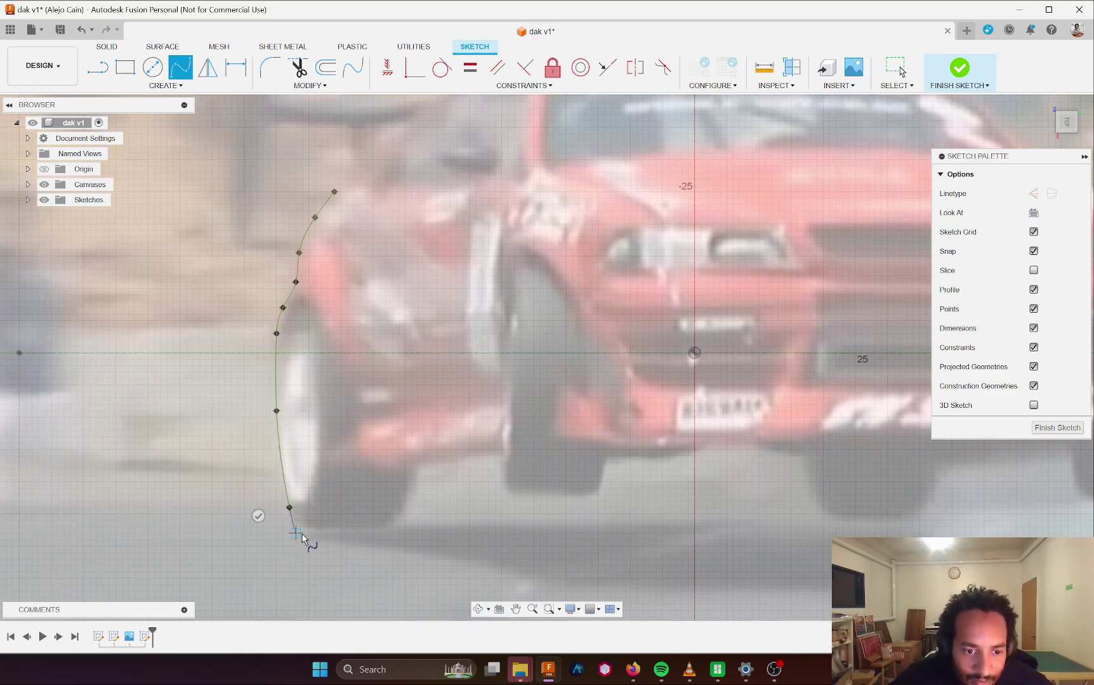
pyautogui.click(308, 527)
pyautogui.click(386, 527)
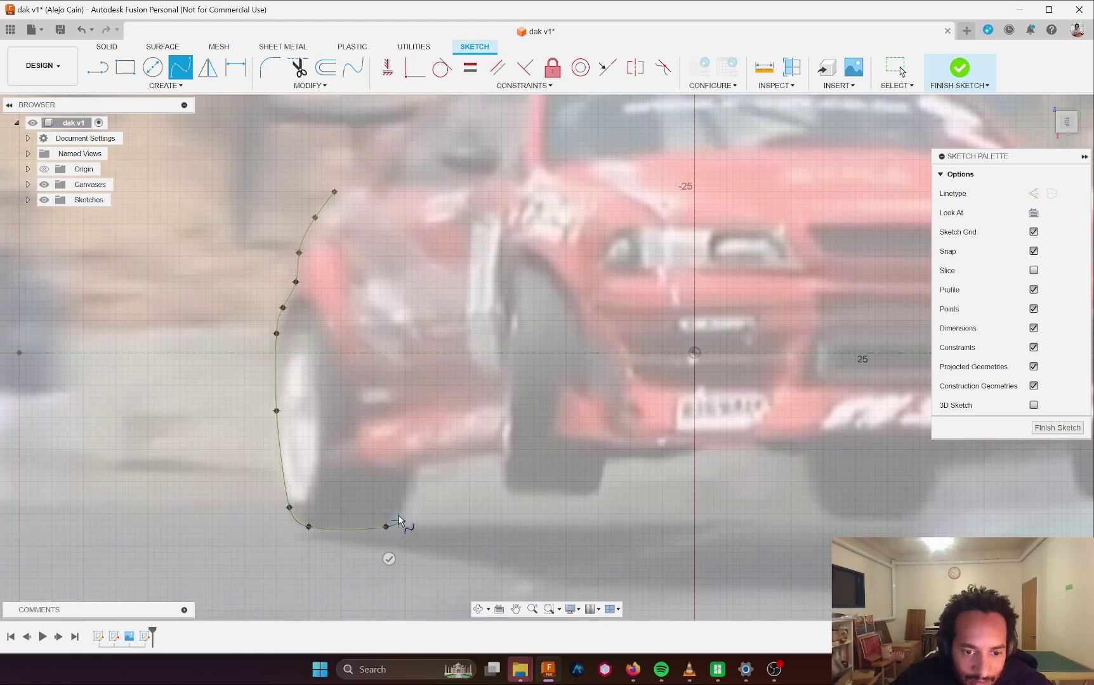
pyautogui.click(405, 507)
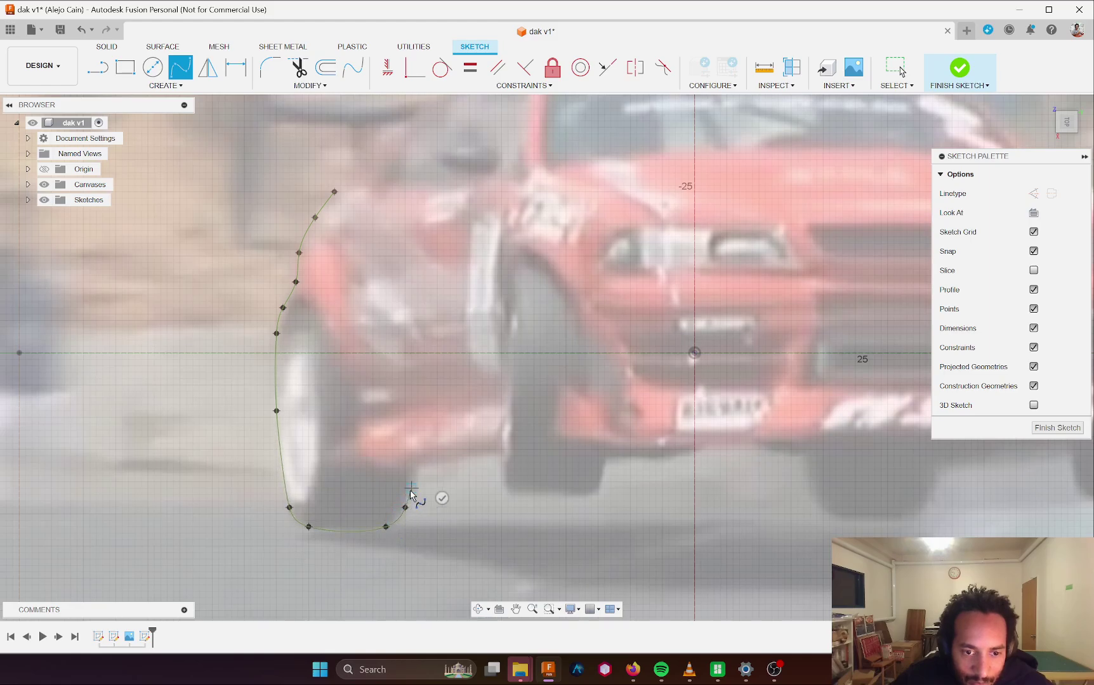
pyautogui.click(411, 488)
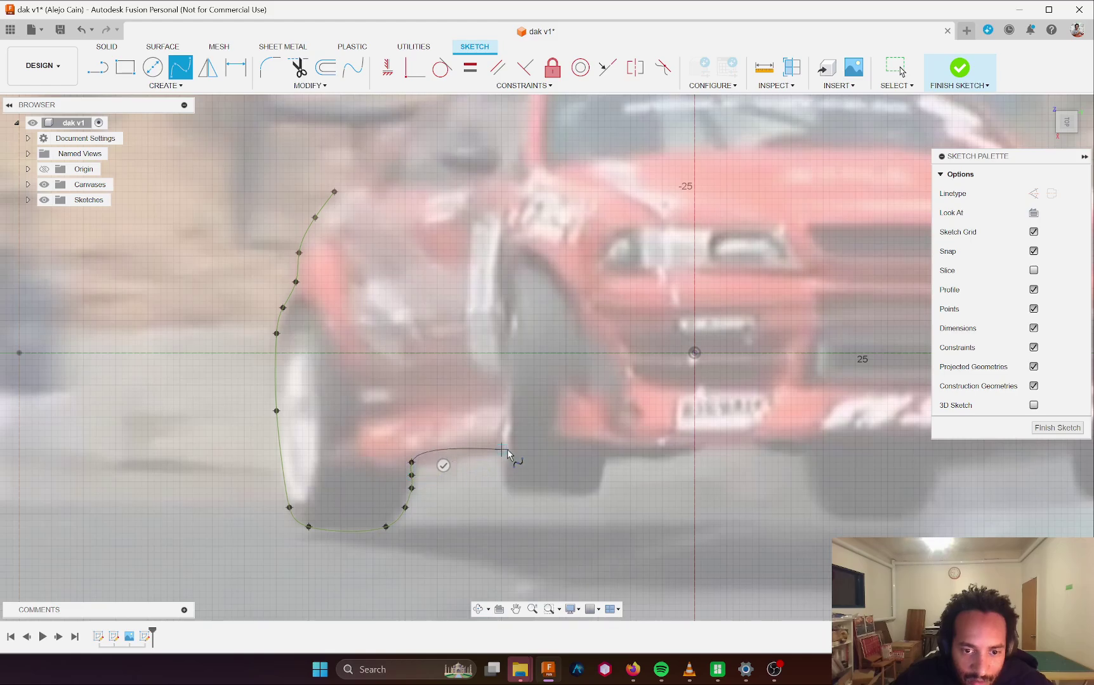
pyautogui.click(411, 462)
# - Extend the spline along the lower edge of the side skirt to the second tyre from the left
pyautogui.click(425, 462)
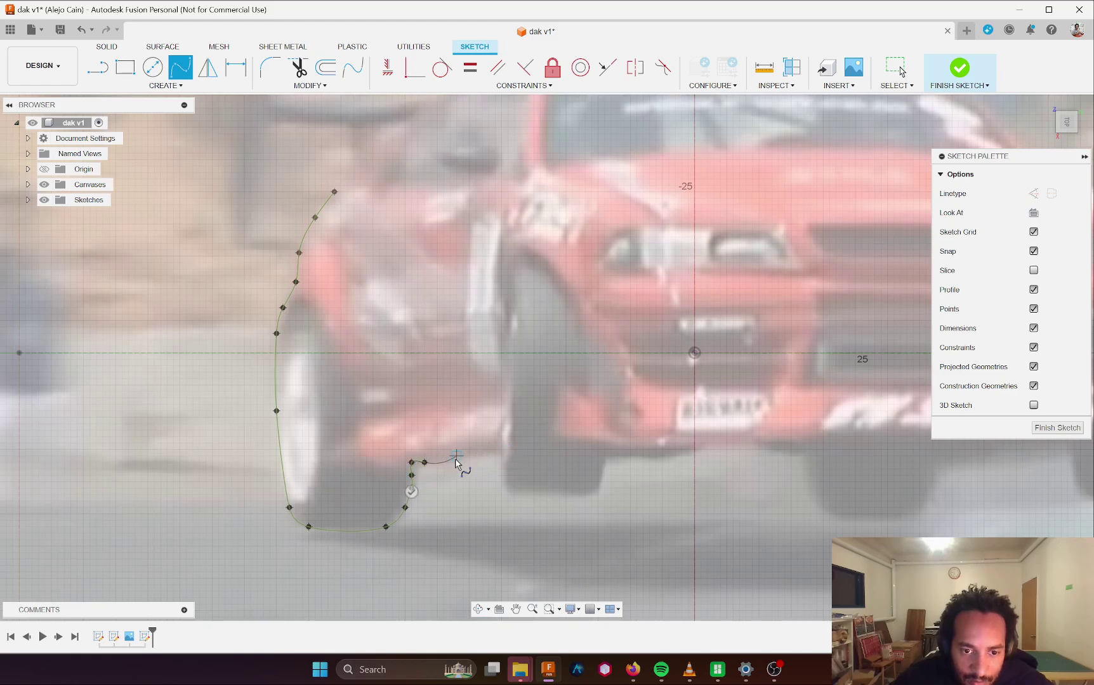
pyautogui.click(449, 455)
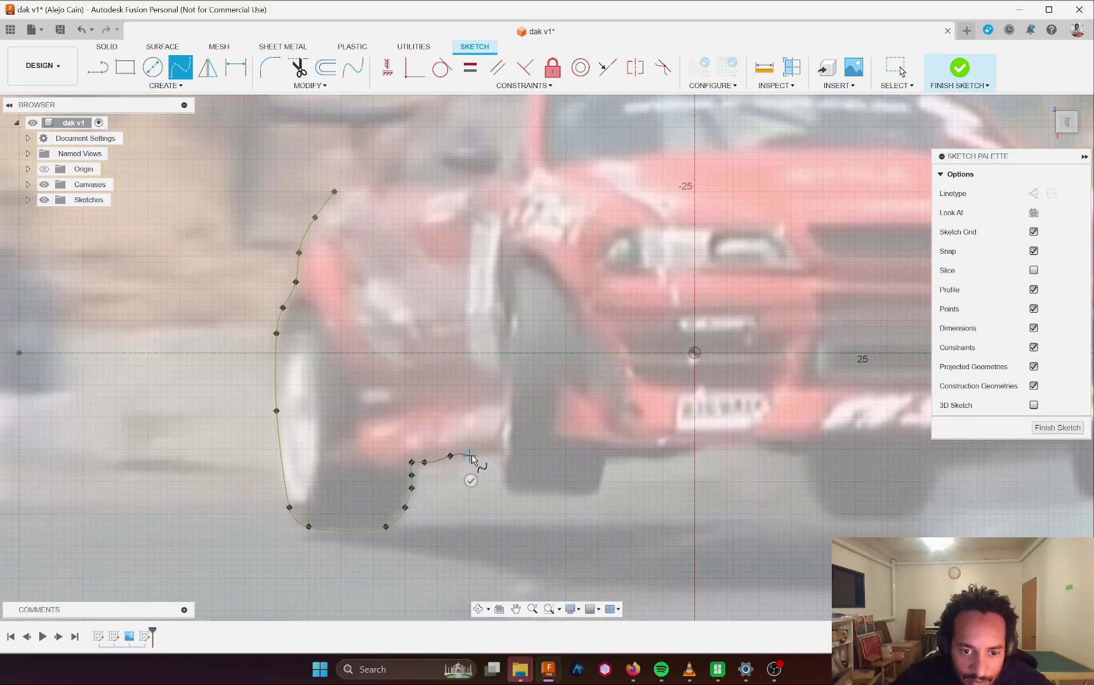
pyautogui.click(475, 449)
pyautogui.click(496, 450)
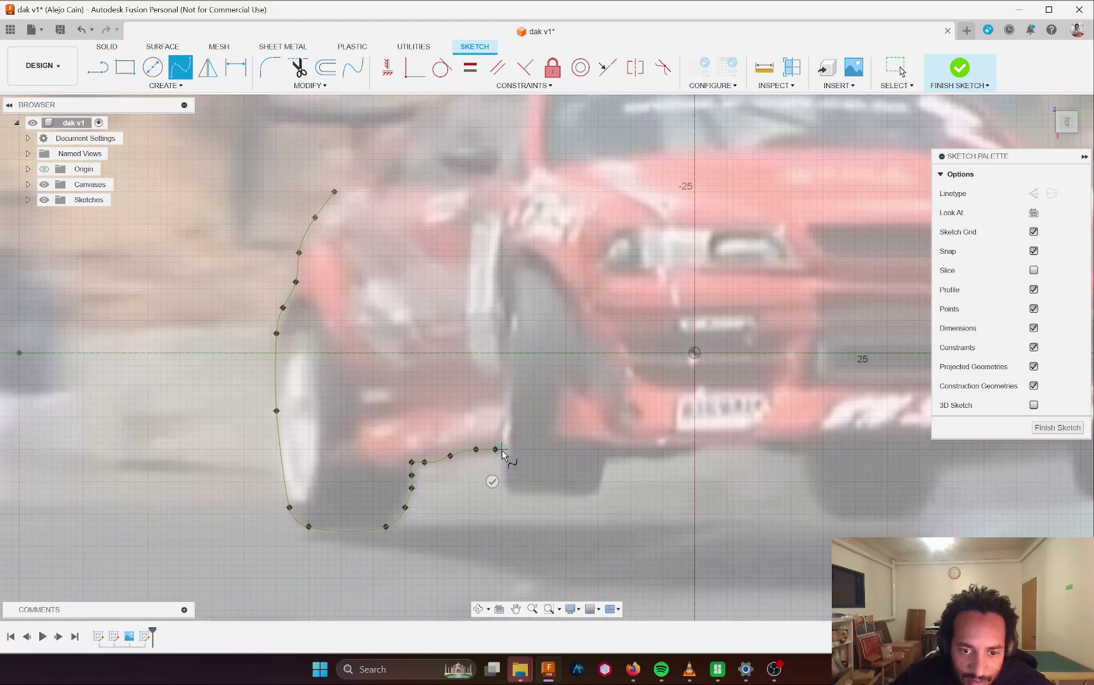
# - Trace the spline around the bottom of the second tyre and back up to the front bumper
pyautogui.click(501, 489)
pyautogui.click(507, 495)
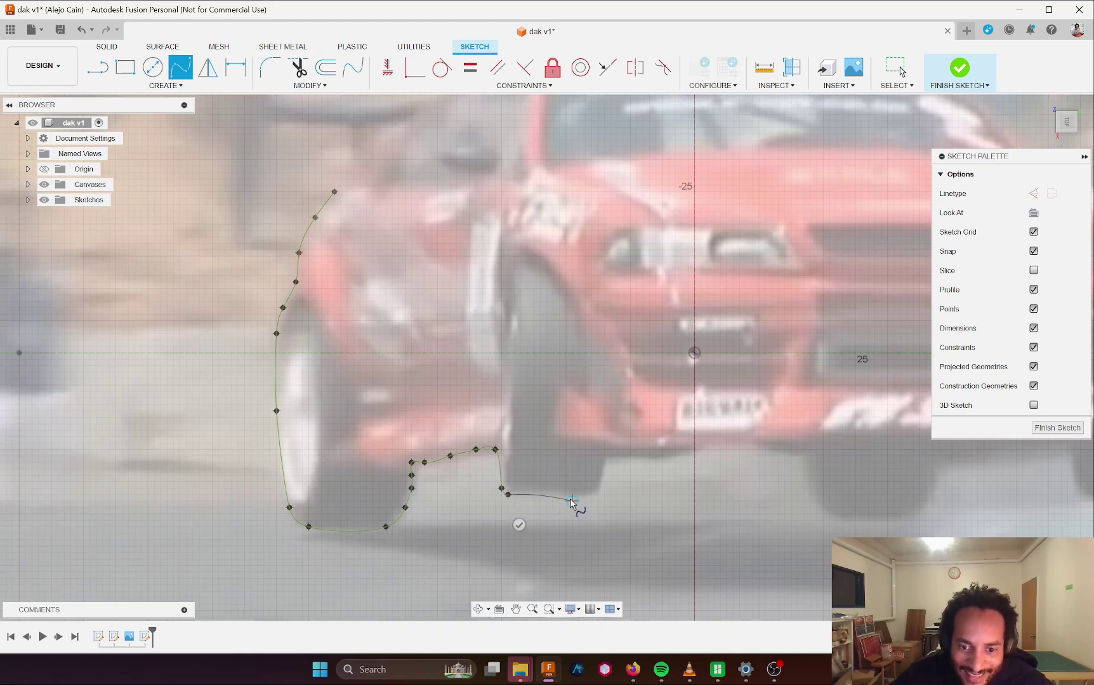
pyautogui.click(578, 494)
pyautogui.click(598, 494)
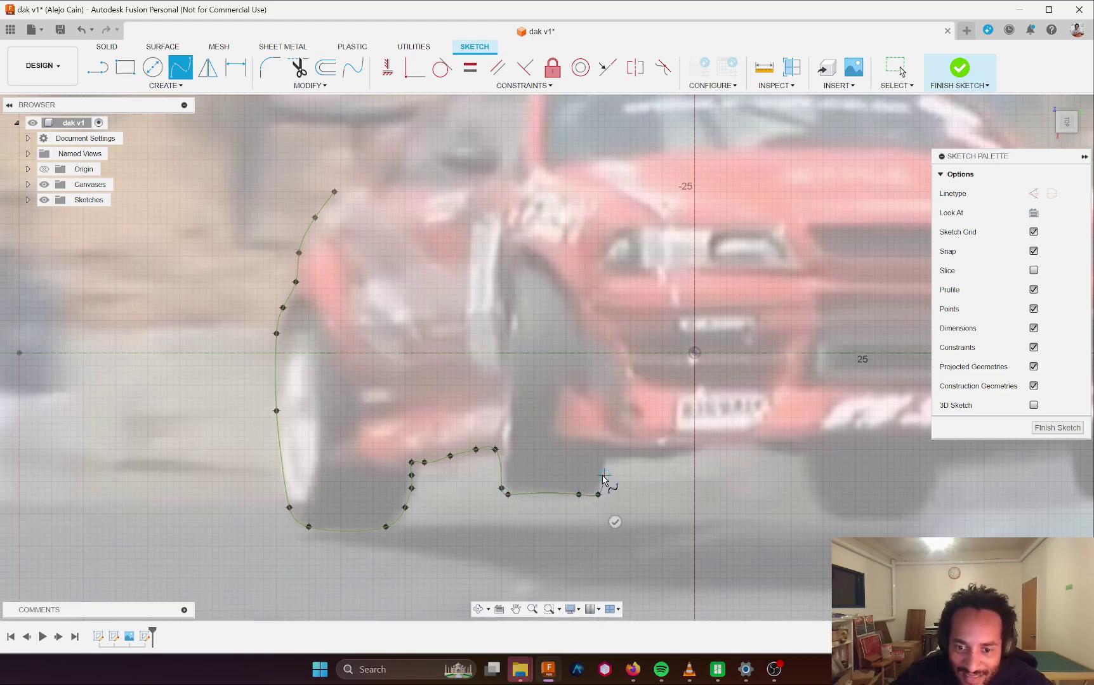
pyautogui.click(602, 471)
pyautogui.click(604, 455)
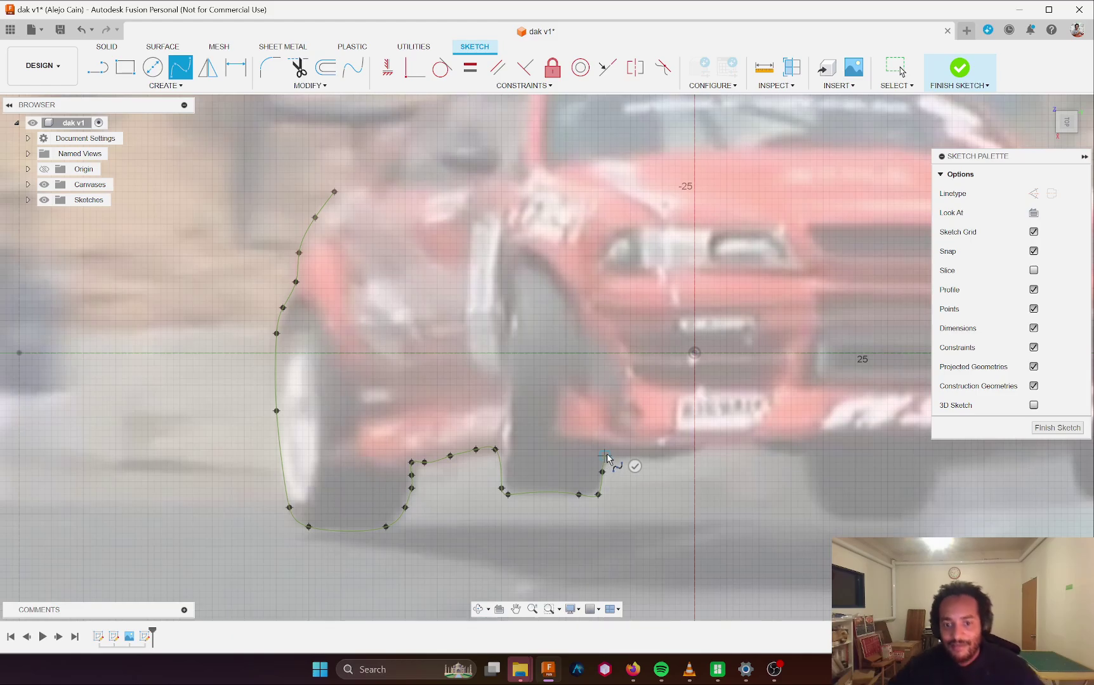
# - Extend the spline along the underside of the front bumper to the third tyre from the left
pyautogui.click(630, 456)
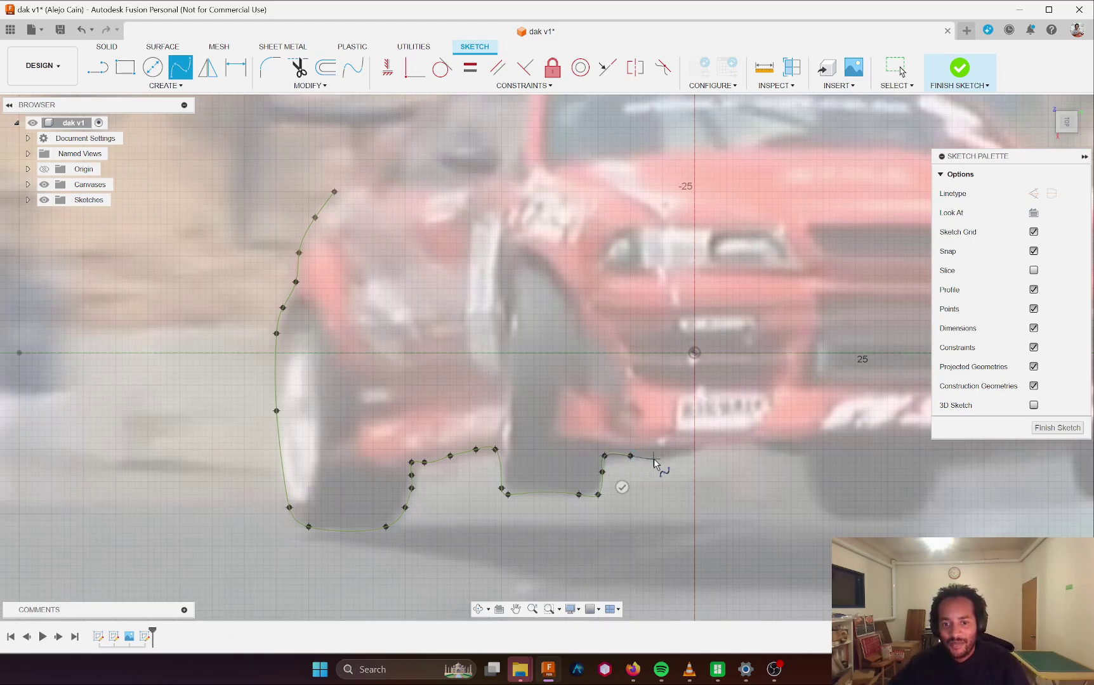
pyautogui.click(658, 457)
pyautogui.click(675, 455)
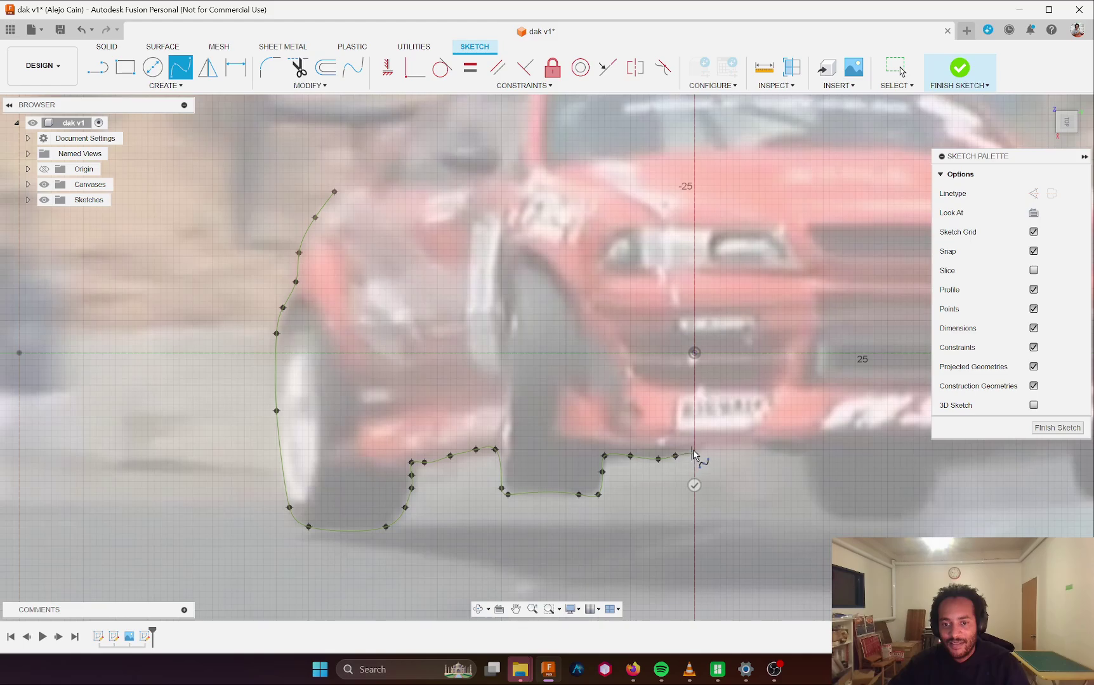
pyautogui.click(700, 449)
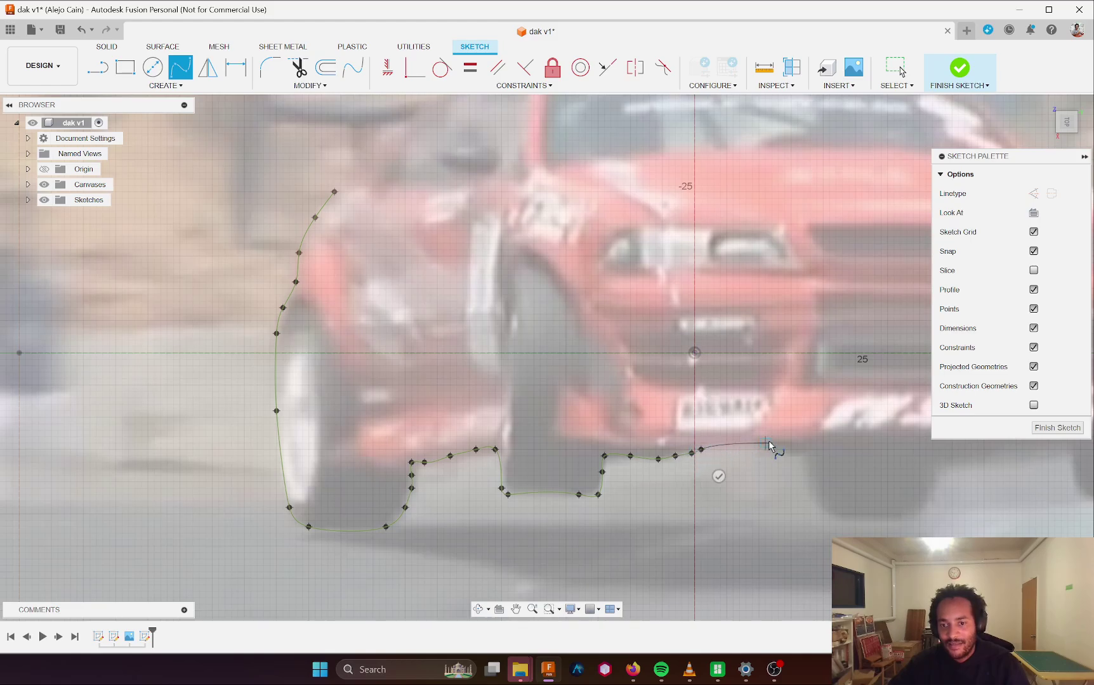
pyautogui.click(766, 443)
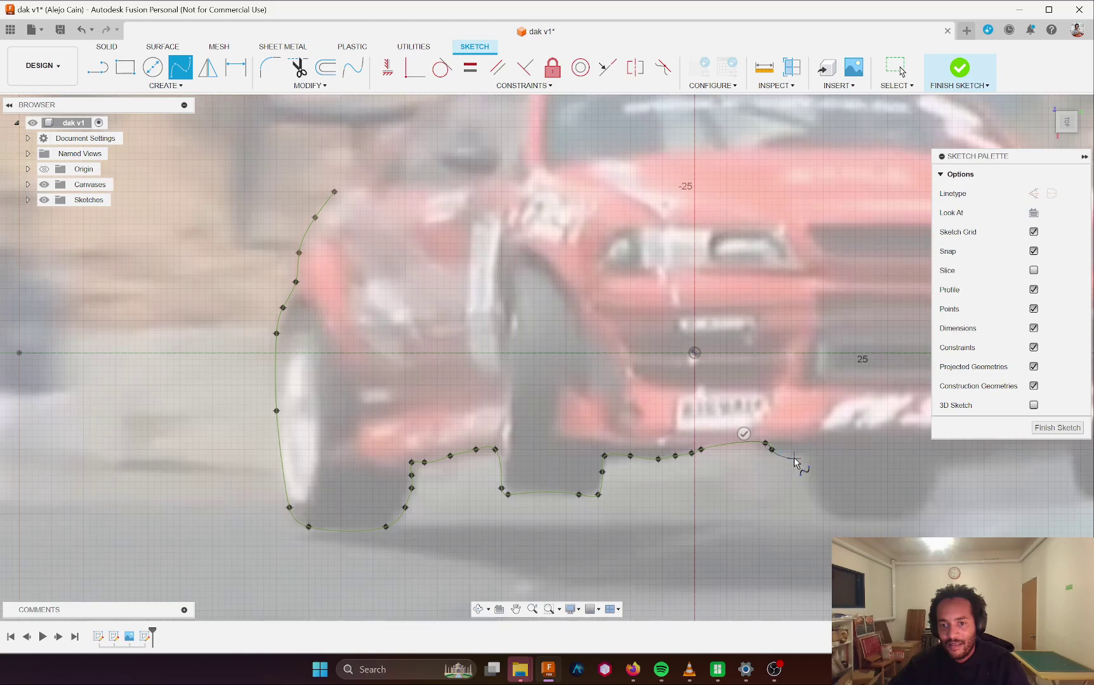
pyautogui.click(798, 456)
pyautogui.click(804, 456)
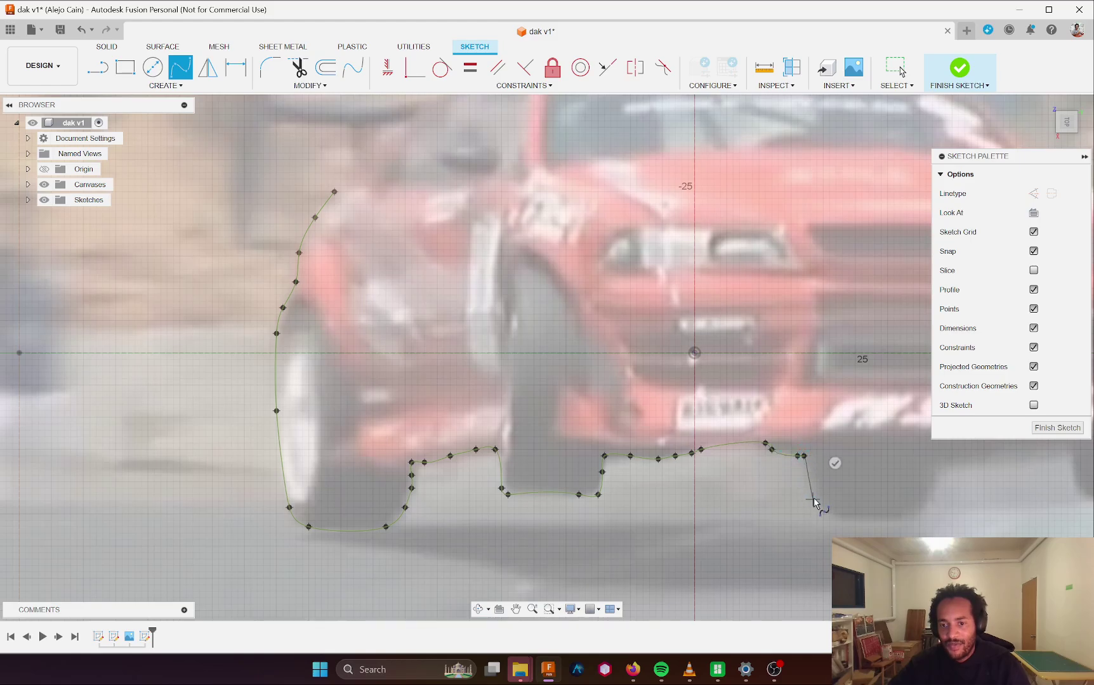
# - Trace the spline down, under and back up the third tyre to the bumper's lower edge
pyautogui.moveTo(815, 498); pyautogui.dragTo(612, 462, button='middle')
pyautogui.click(613, 460)
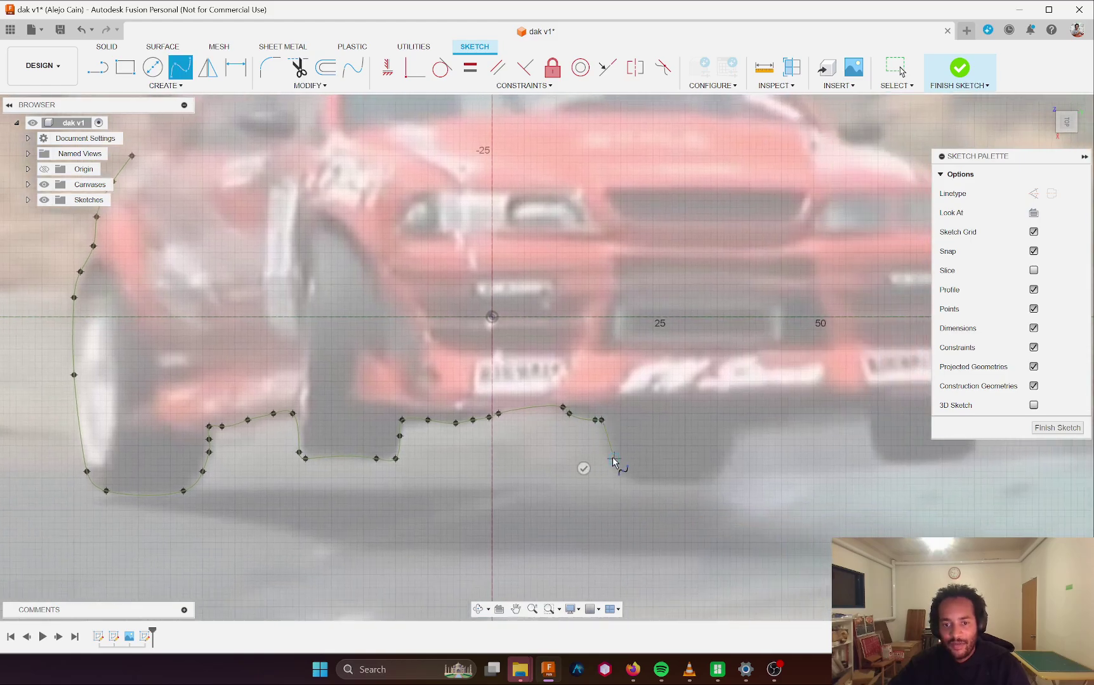
pyautogui.click(633, 485)
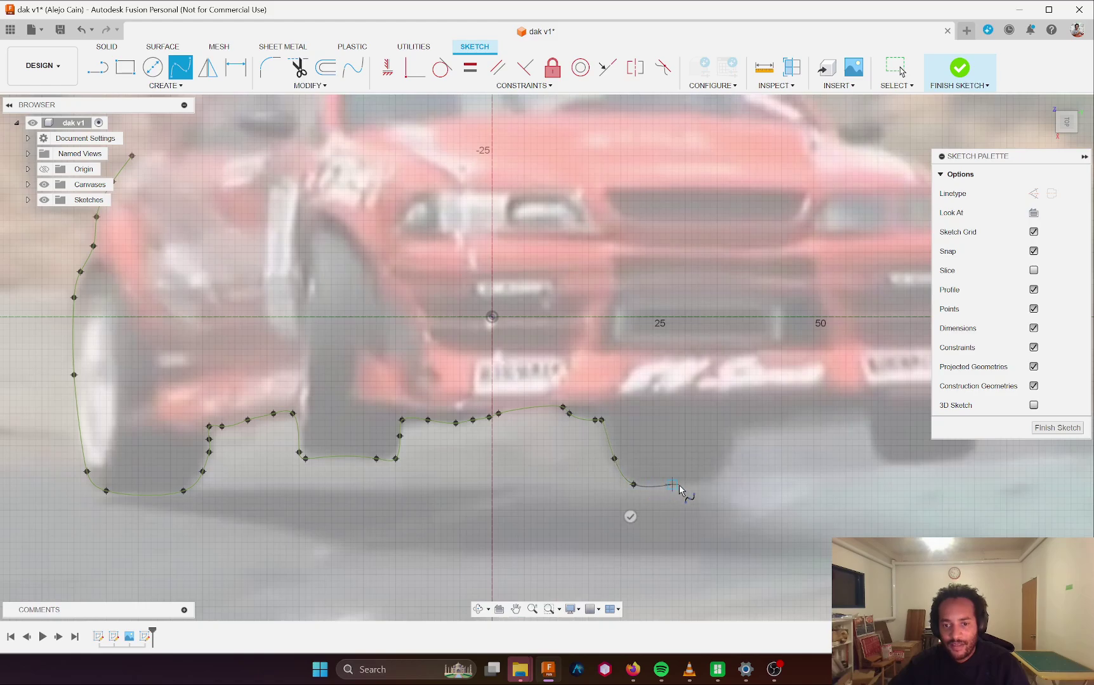
pyautogui.click(671, 484)
pyautogui.click(704, 485)
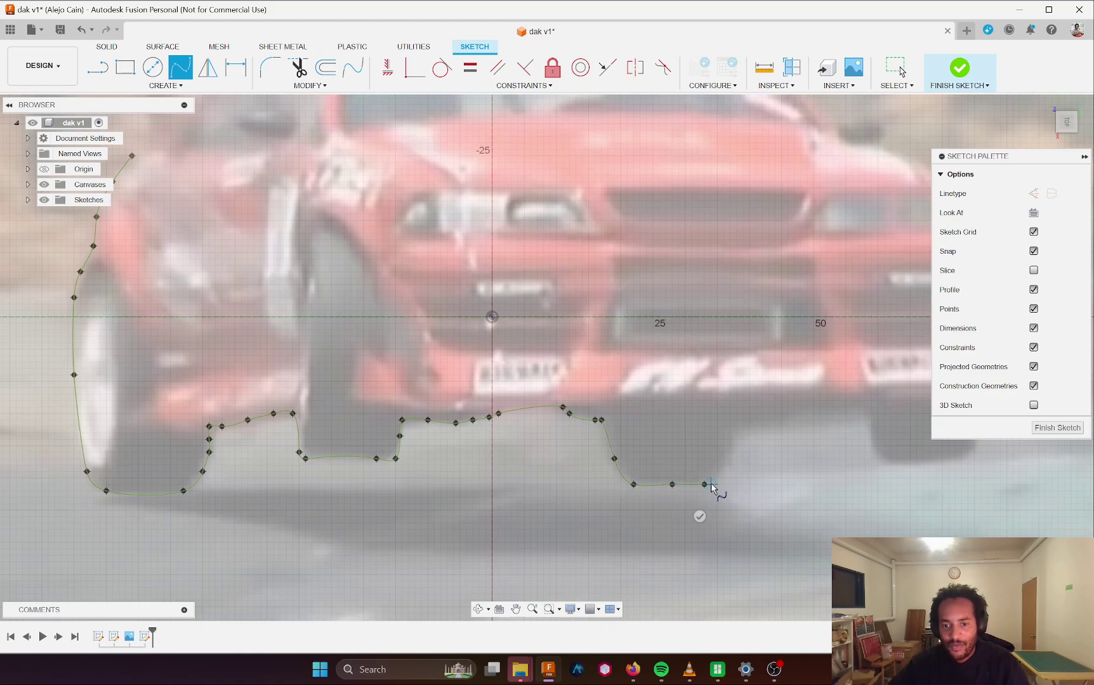
pyautogui.click(723, 465)
pyautogui.click(729, 445)
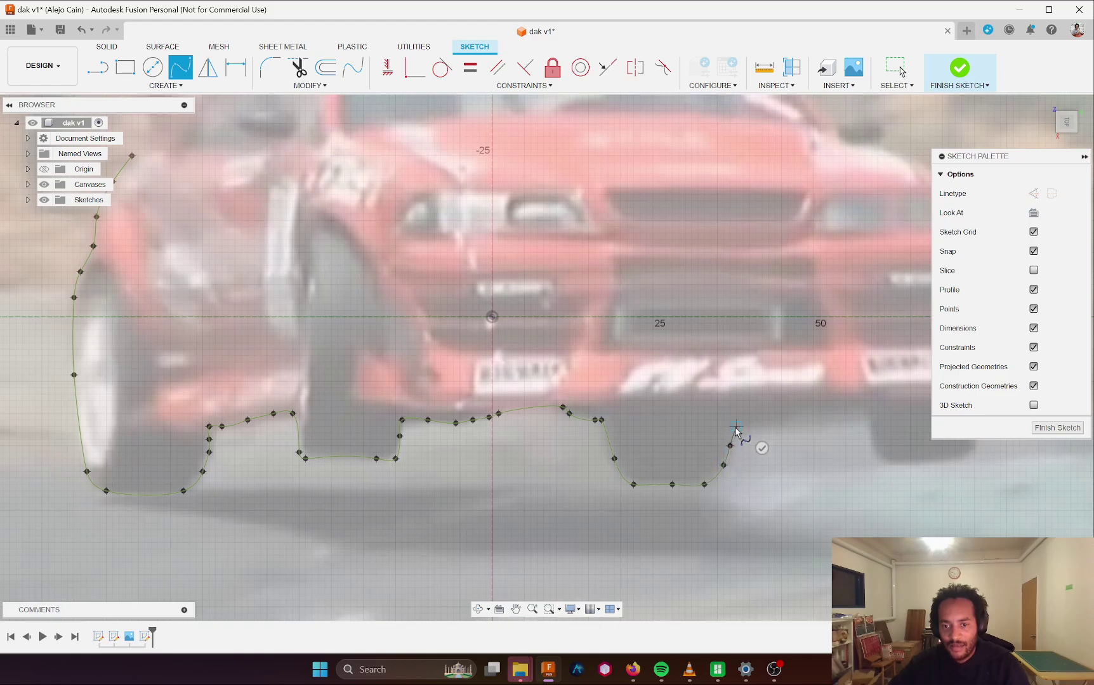
pyautogui.click(736, 426)
# - Continue the spline along the bumper's lower edge from the third tyre to the rightmost tyre
pyautogui.click(756, 420)
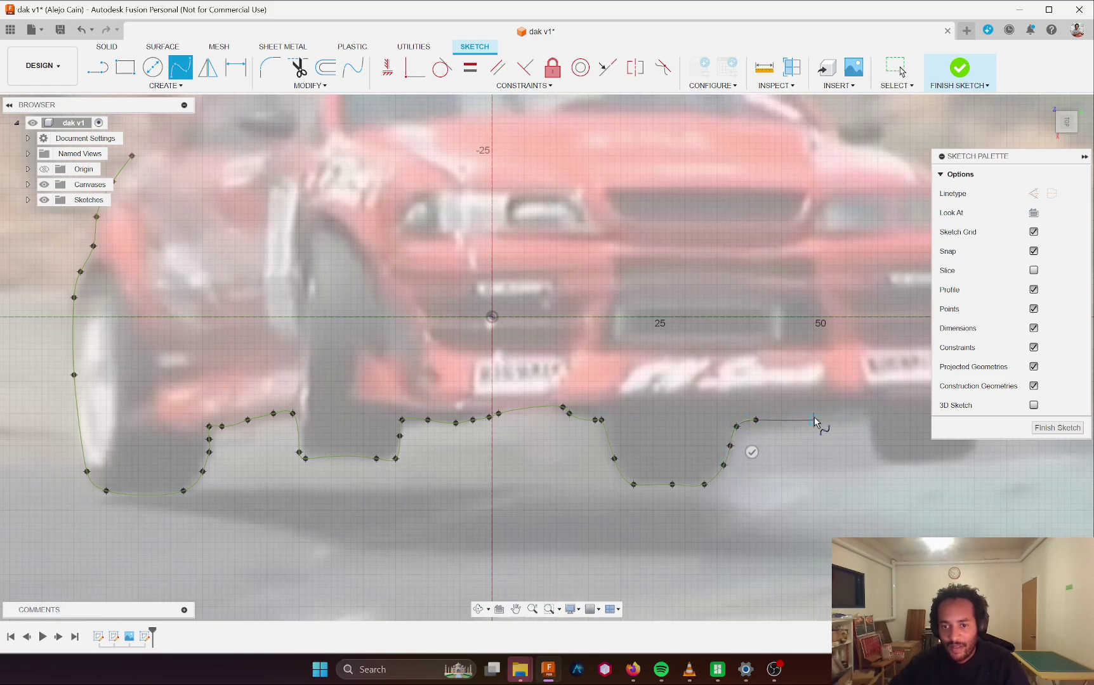
pyautogui.click(801, 420)
pyautogui.click(839, 420)
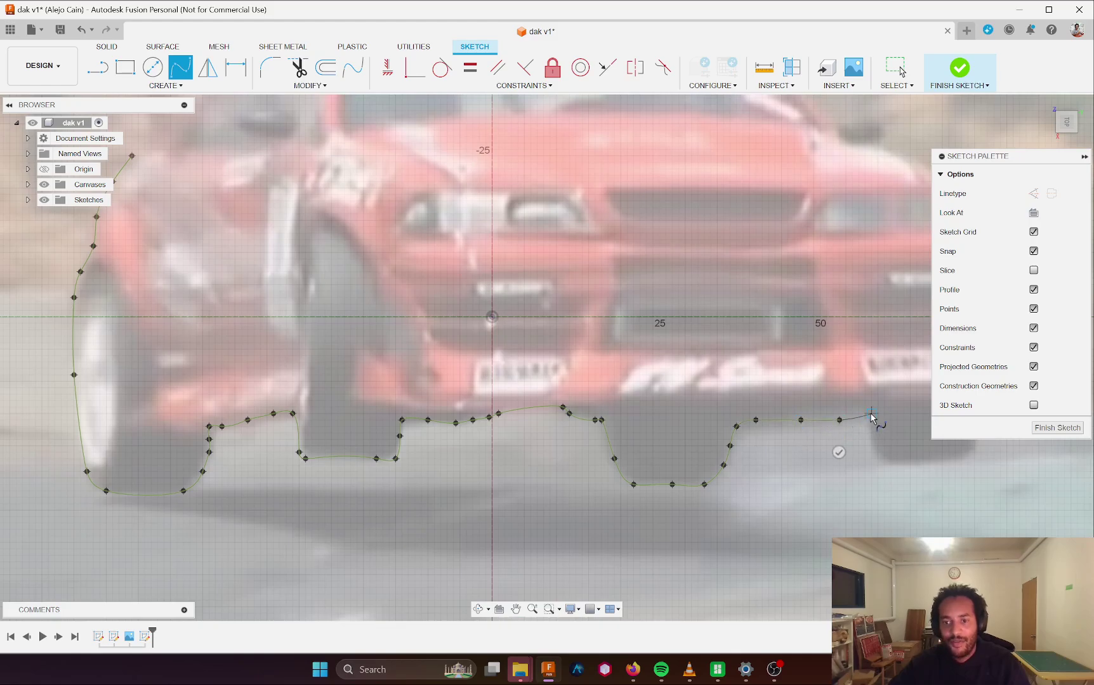
pyautogui.click(868, 414)
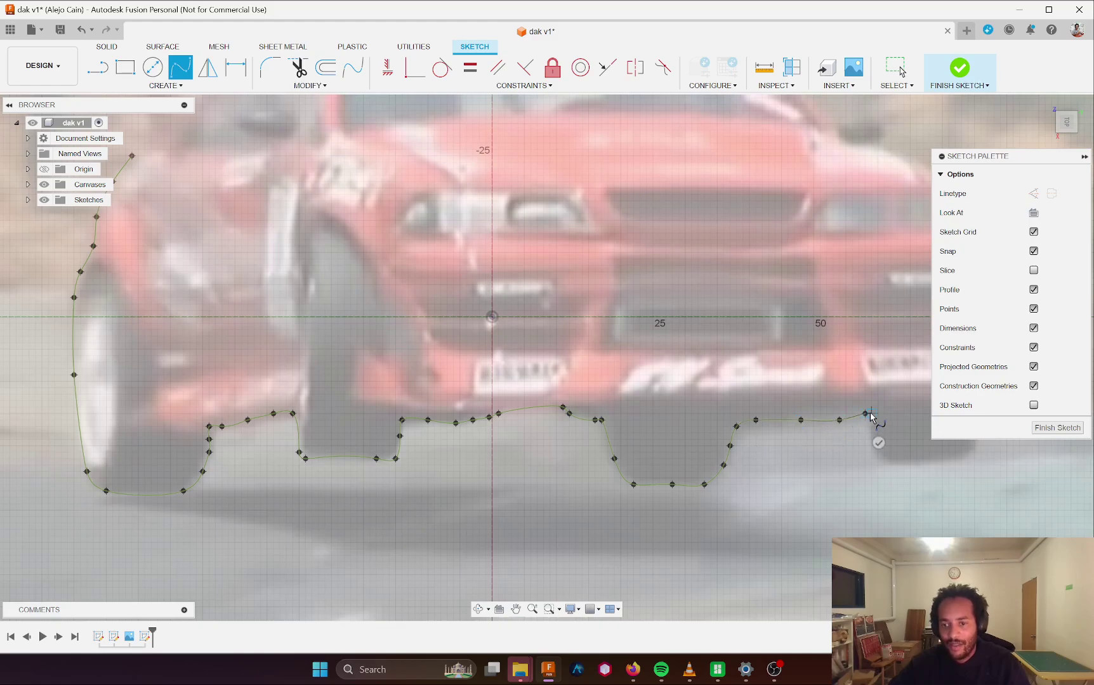
# - Trace the spline down the inner side and along the bottom of the rightmost tyre to its outer corner
pyautogui.click(878, 458)
pyautogui.click(916, 459)
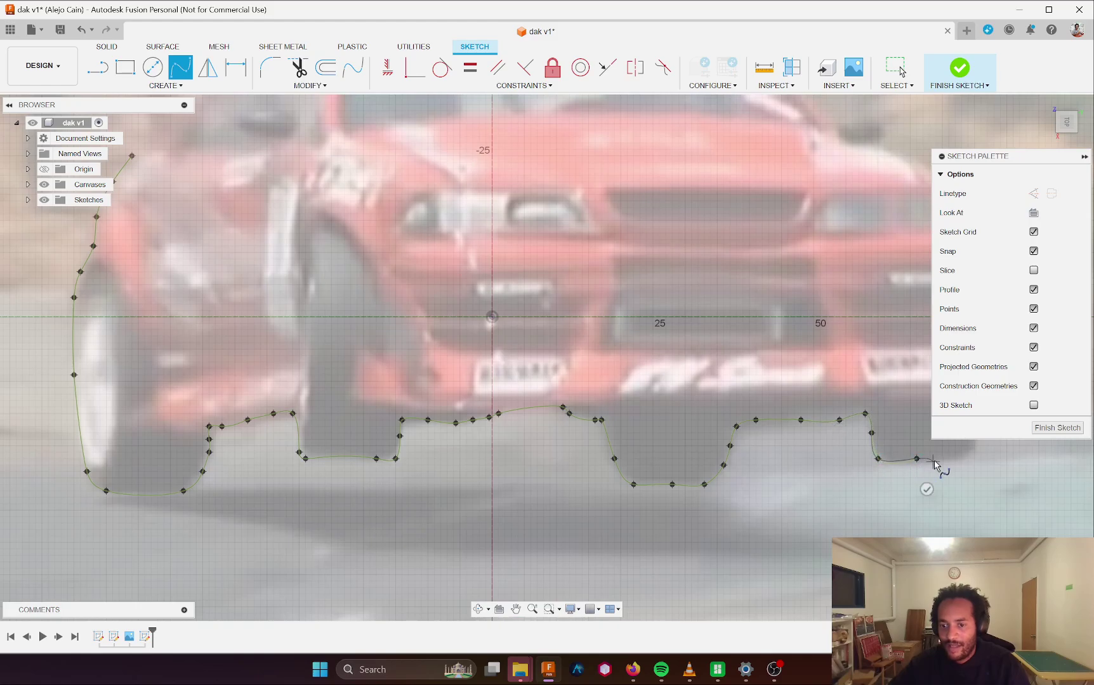
pyautogui.click(955, 458)
pyautogui.click(975, 452)
# - Trace the spline up the outer side of the rightmost tyre and around the bumper's outer edge to below the headlight
pyautogui.moveTo(960, 466)
pyautogui.mouseDown(button='middle')
pyautogui.moveTo(871, 478)
pyautogui.moveTo(708, 529)
pyautogui.mouseUp(button='middle')
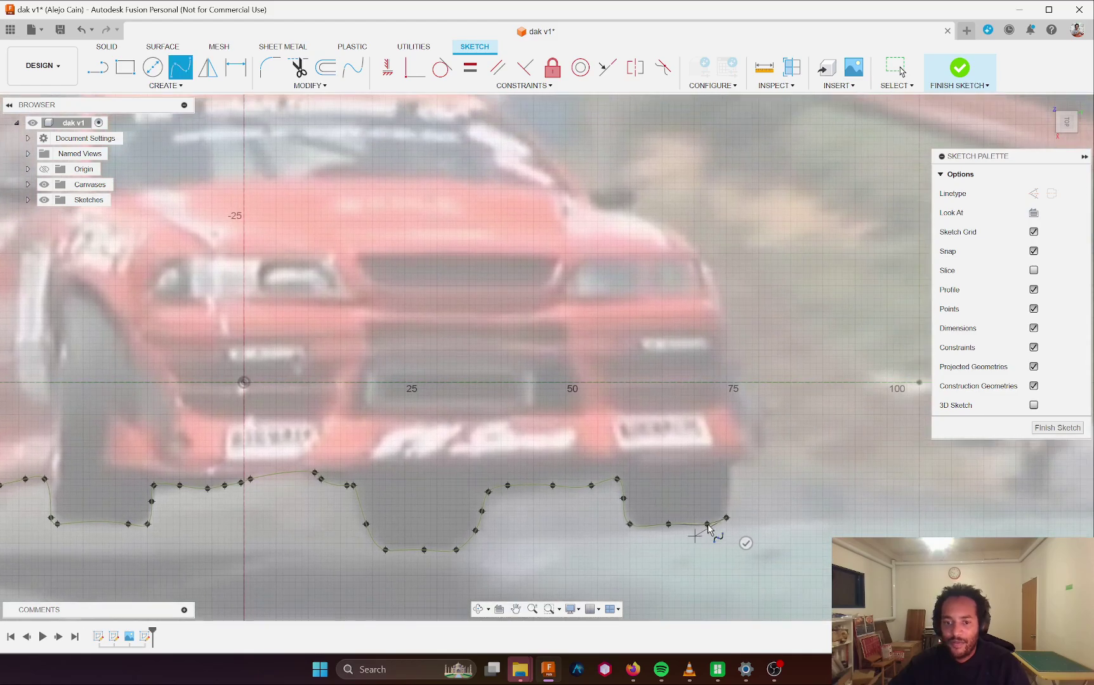
pyautogui.click(746, 458)
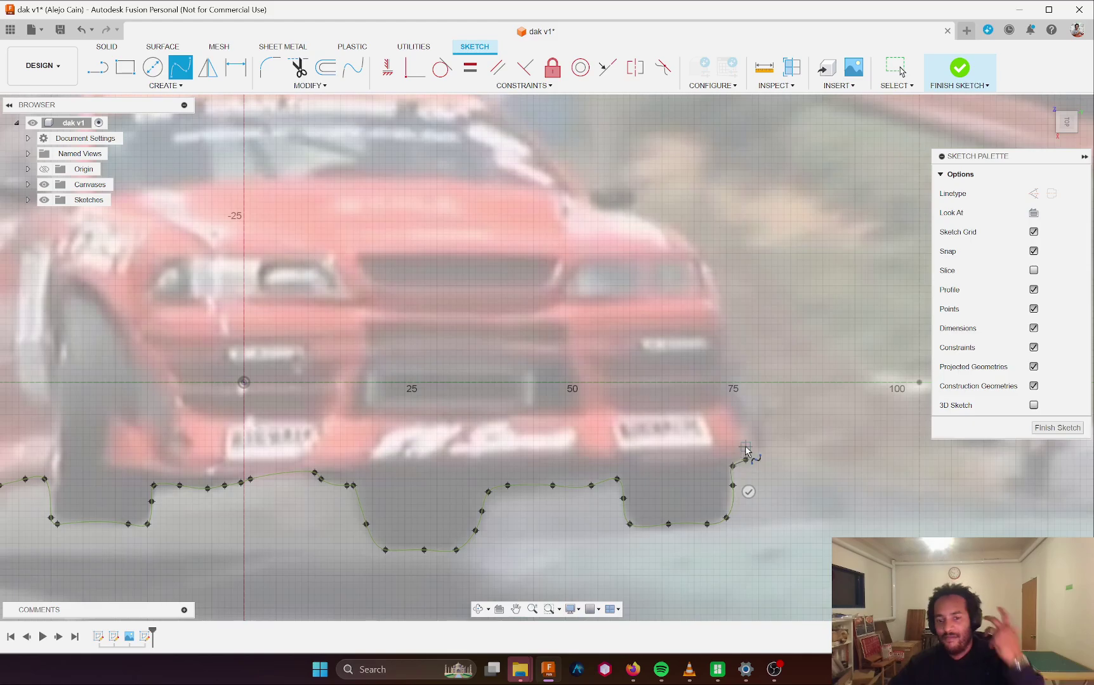
pyautogui.click(732, 401)
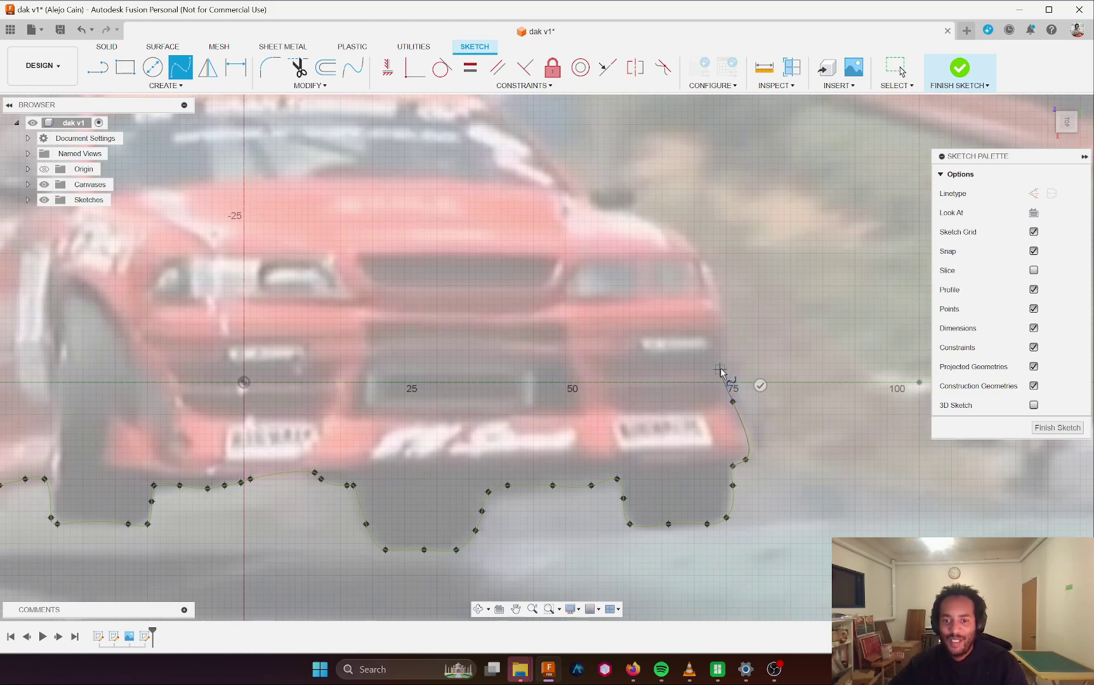
pyautogui.click(719, 363)
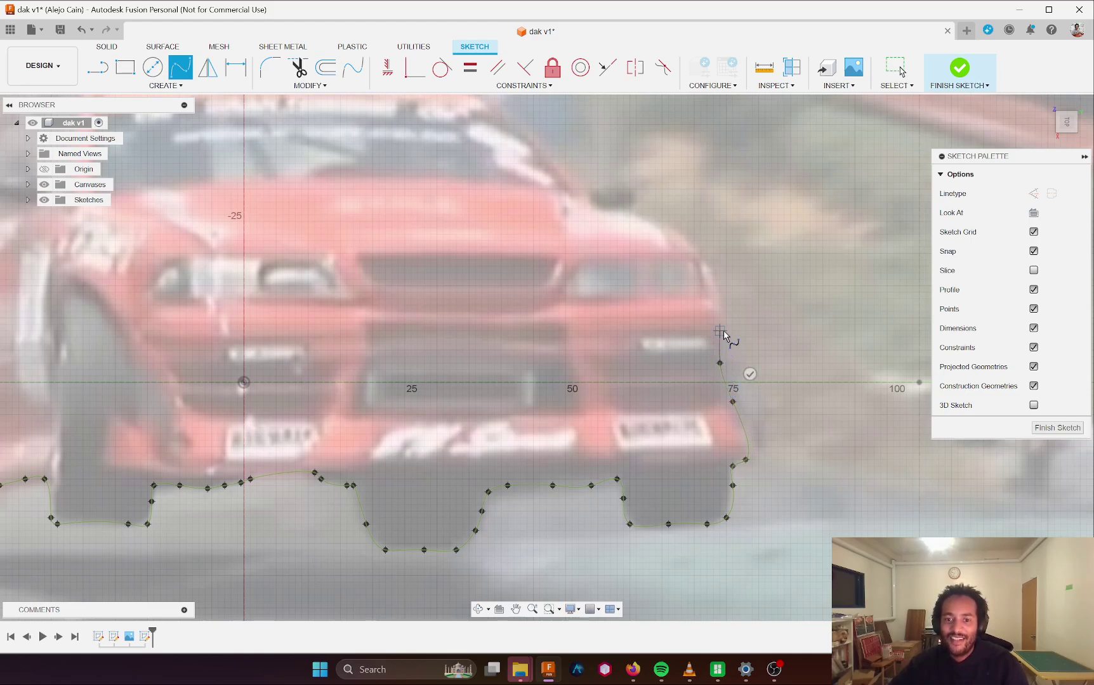
pyautogui.click(719, 330)
pyautogui.click(726, 305)
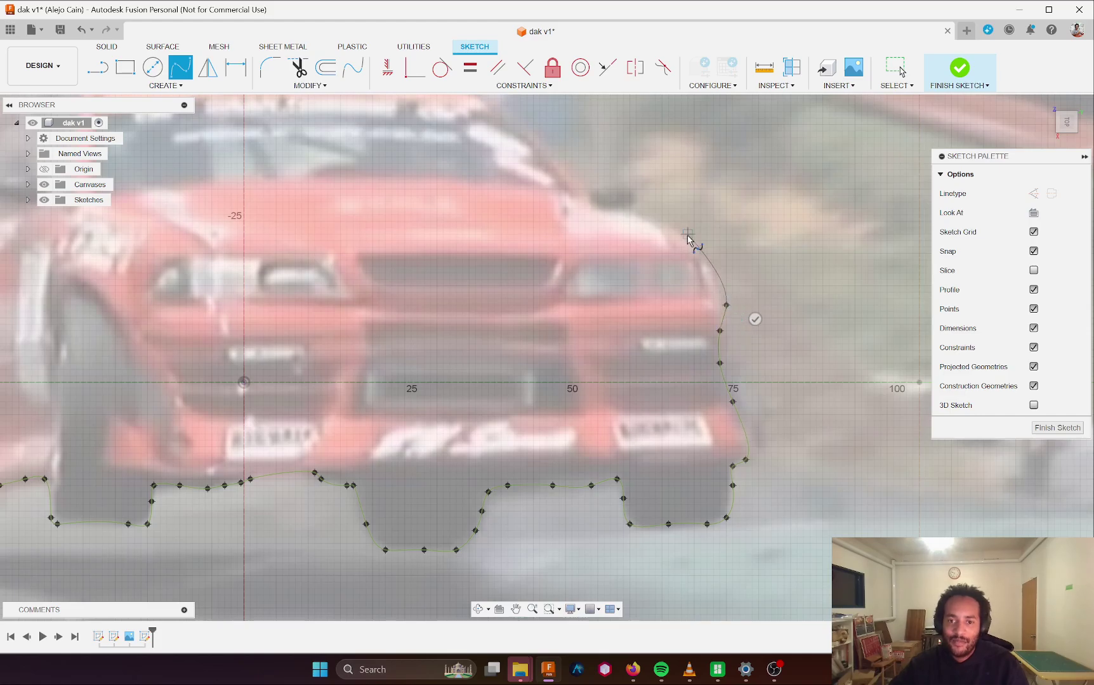
# - Continue the spline around the headlight corner, over the front fender and around the side mirror
pyautogui.click(713, 274)
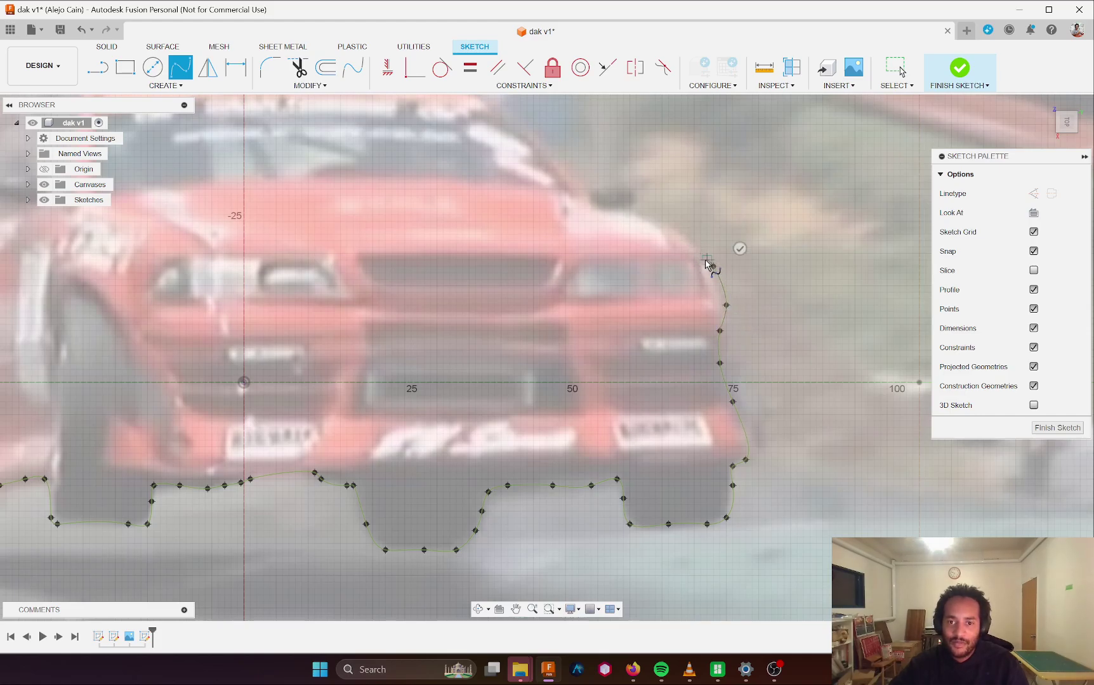
pyautogui.click(700, 260)
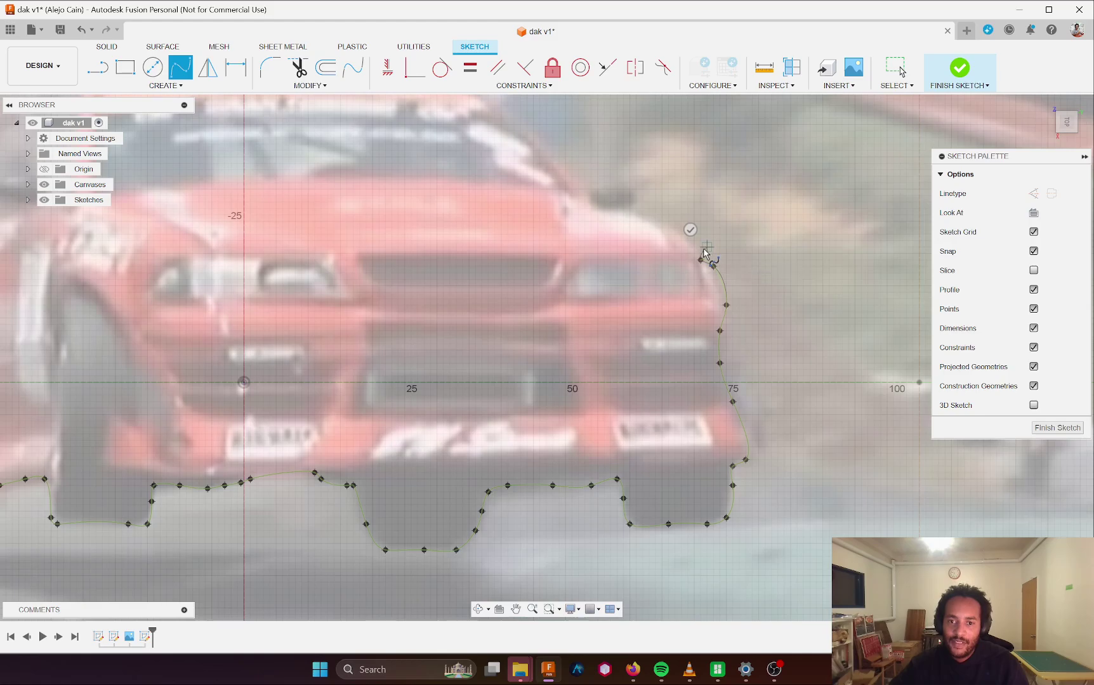
pyautogui.click(705, 247)
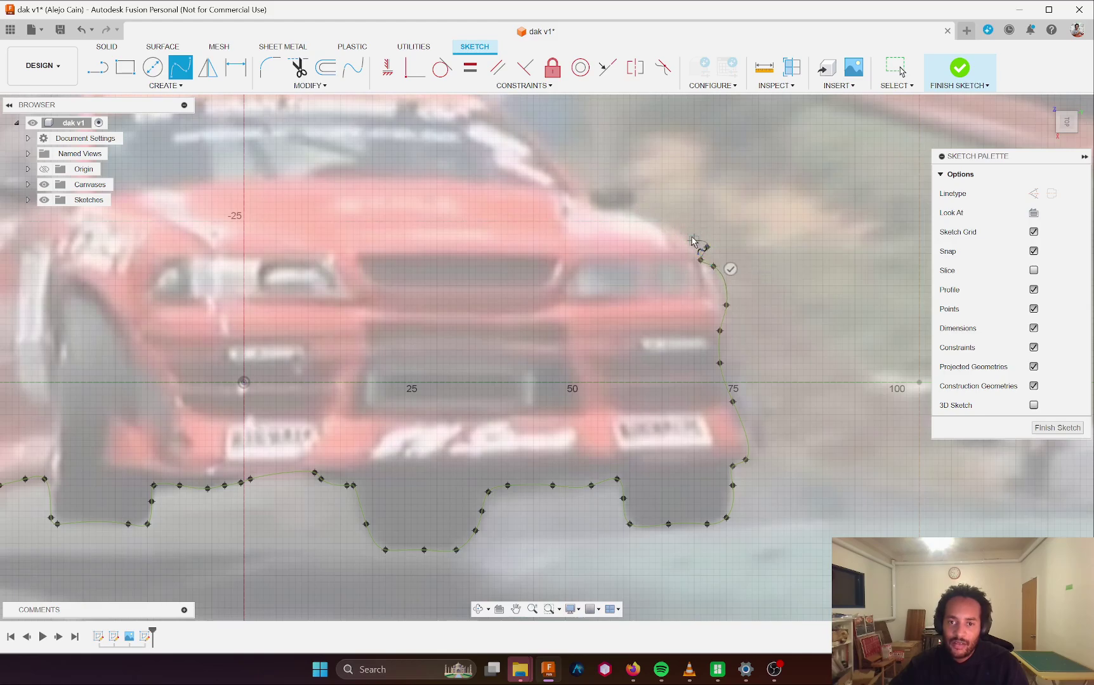
pyautogui.click(688, 234)
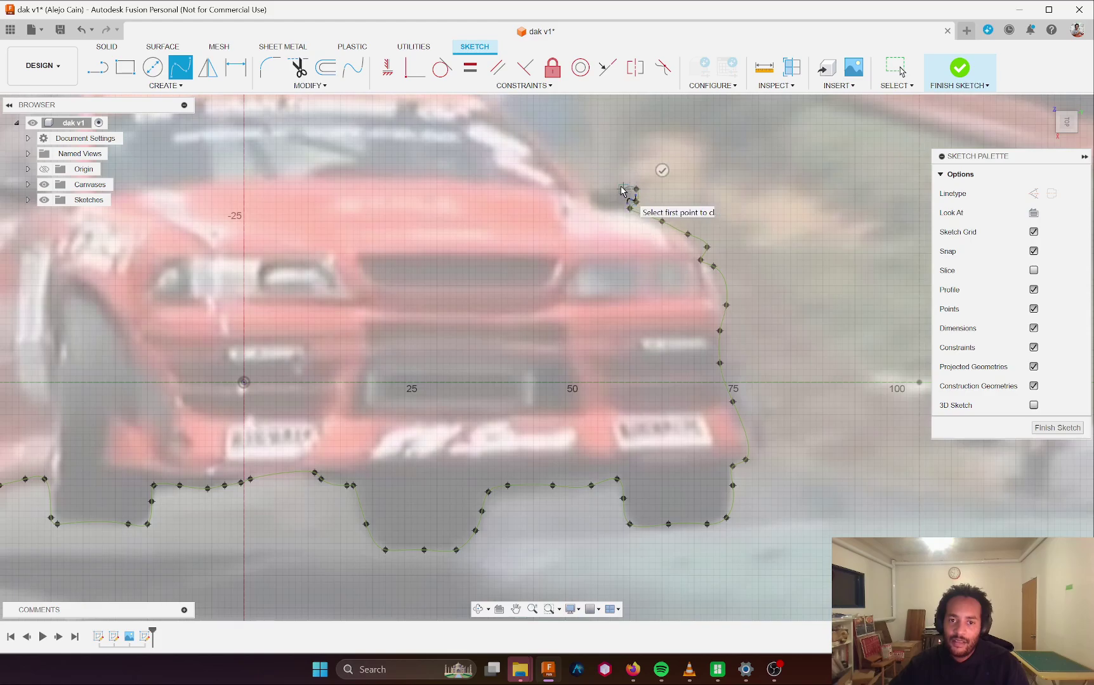
pyautogui.click(622, 189)
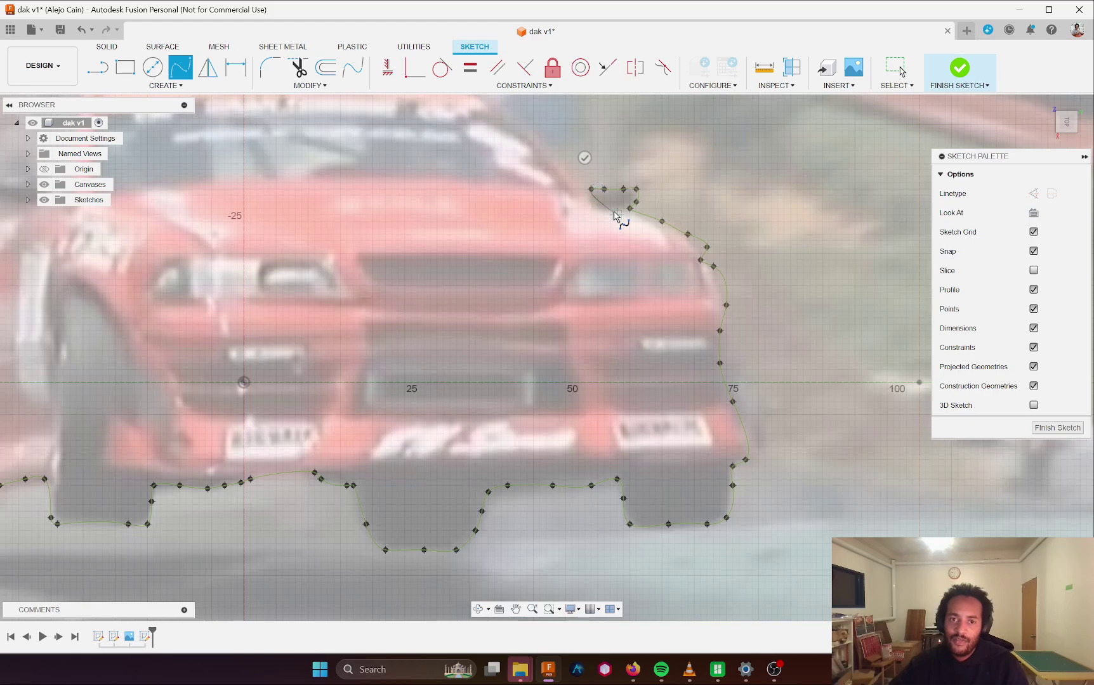
# - Trace the spline up the windscreen pillar from the mirror and along the car's roofline
pyautogui.moveTo(579, 175); pyautogui.dragTo(611, 371, button='middle')
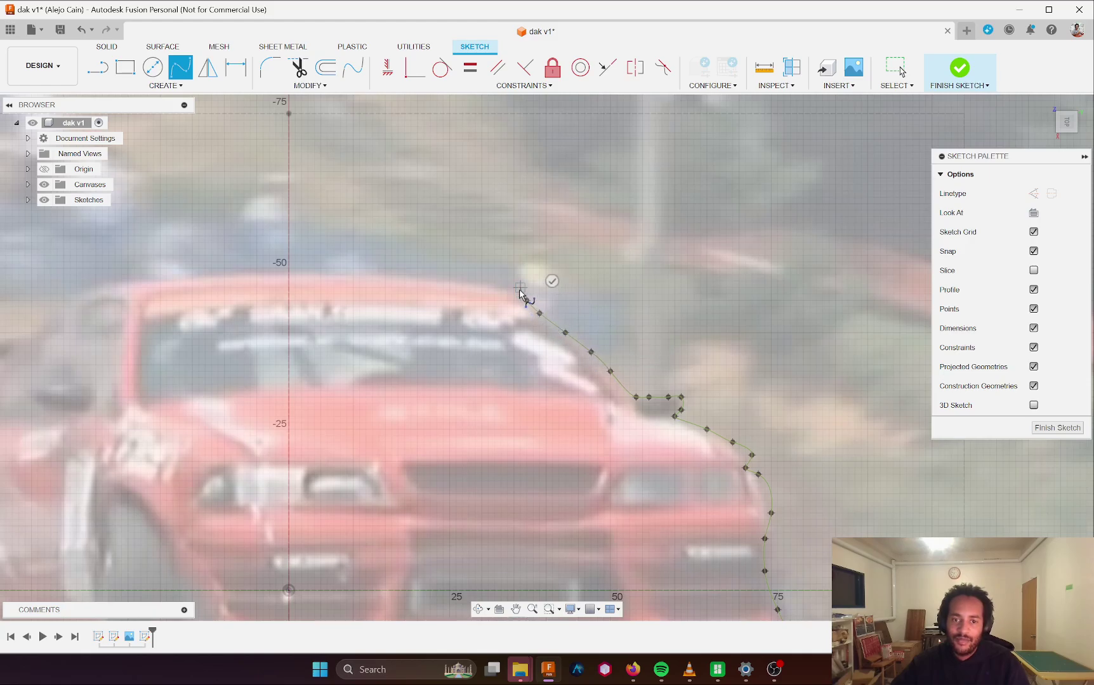
pyautogui.moveTo(515, 302); pyautogui.dragTo(749, 342, button='middle')
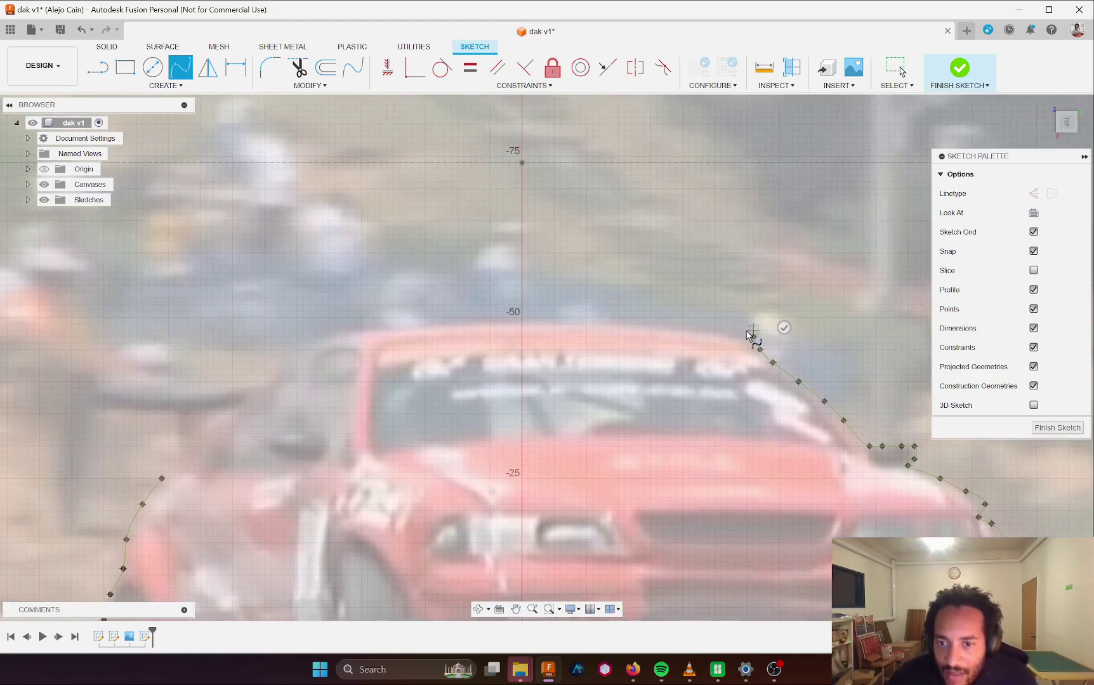
pyautogui.click(702, 330)
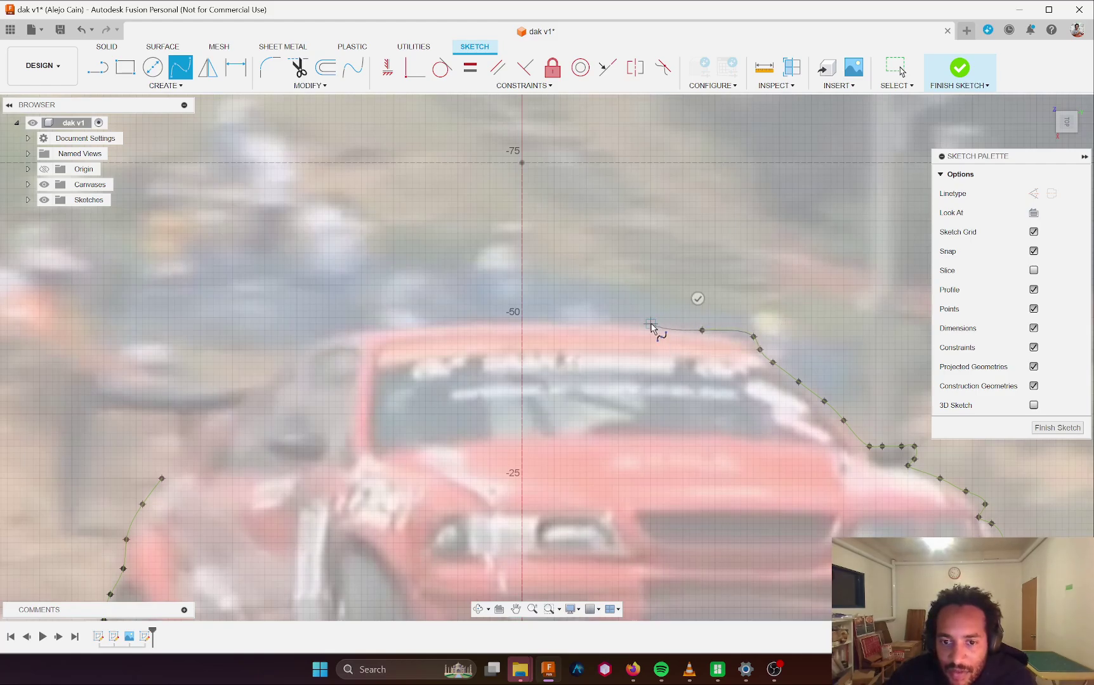
pyautogui.click(593, 324)
pyautogui.scroll(2, 577, 323)
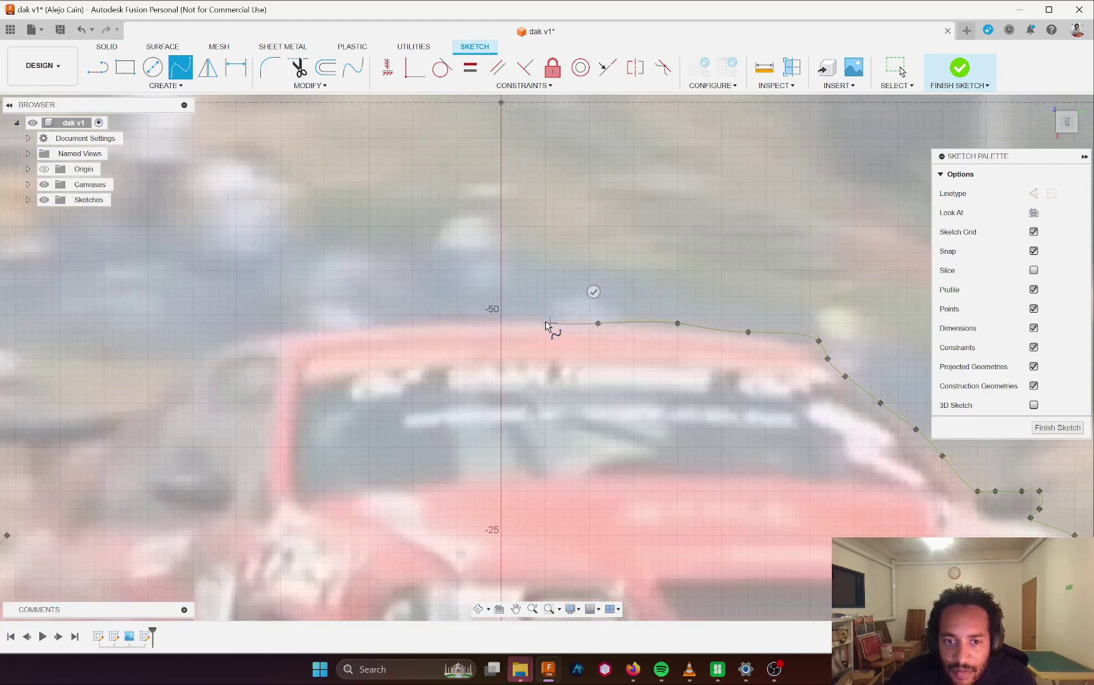
pyautogui.click(457, 324)
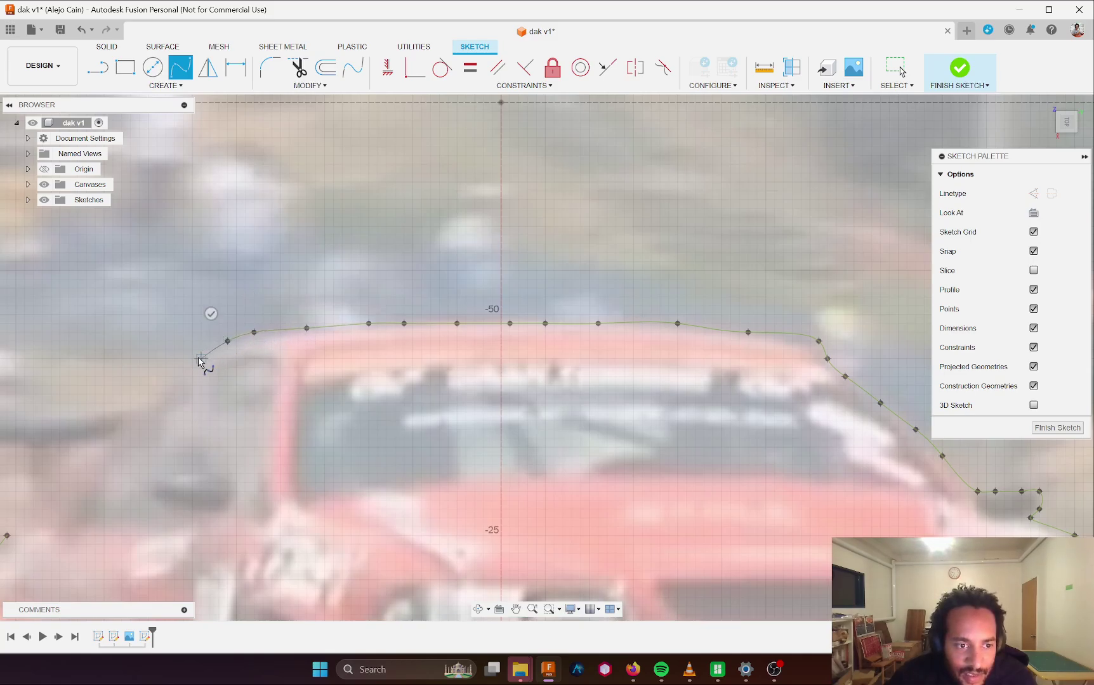
# - Continue the spline down the rear of the roof, along the rear wing and over the top of its end plate
pyautogui.click(153, 407)
pyautogui.moveTo(170, 409)
pyautogui.mouseDown(button='middle')
pyautogui.moveTo(493, 345)
pyautogui.moveTo(559, 357)
pyautogui.mouseUp(button='middle')
pyautogui.scroll(1, 524, 367)
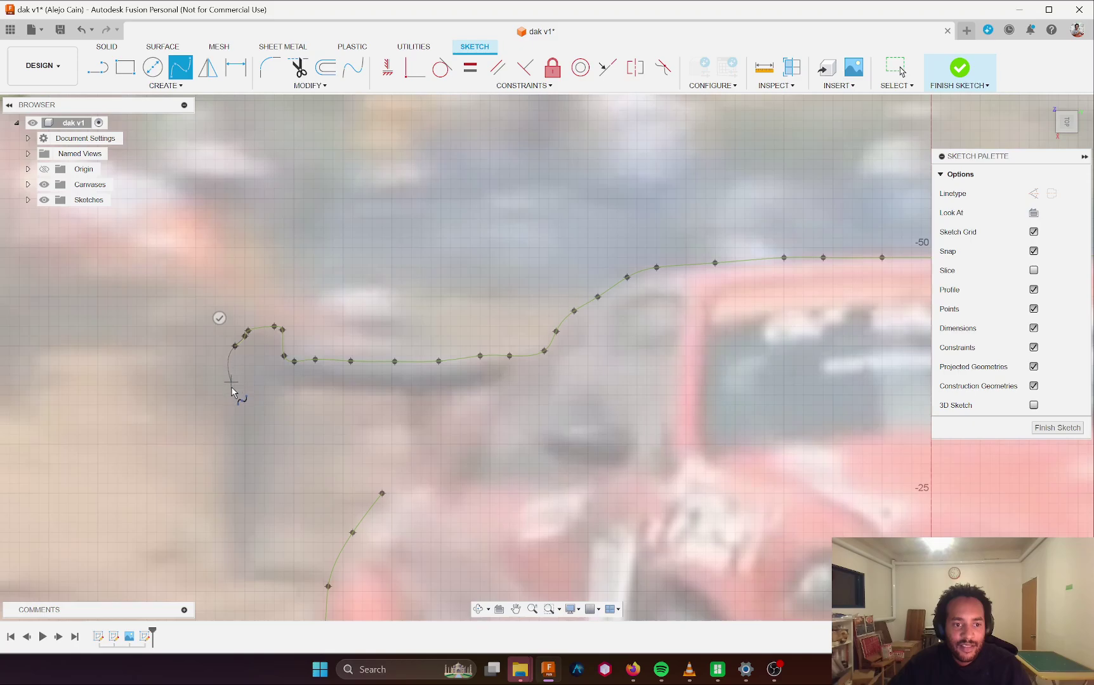
# - Trace the spline down the rear wing's end plate and along its lower edge to the rear fender outline
pyautogui.moveTo(236, 436); pyautogui.dragTo(289, 276, button='middle')
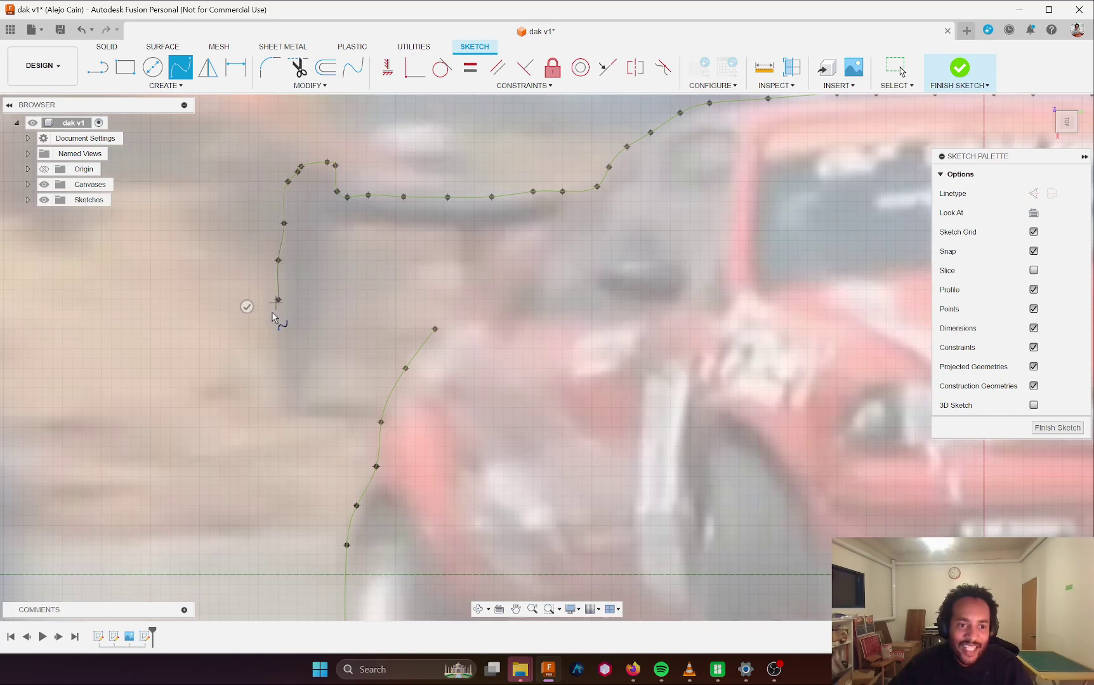
pyautogui.click(272, 344)
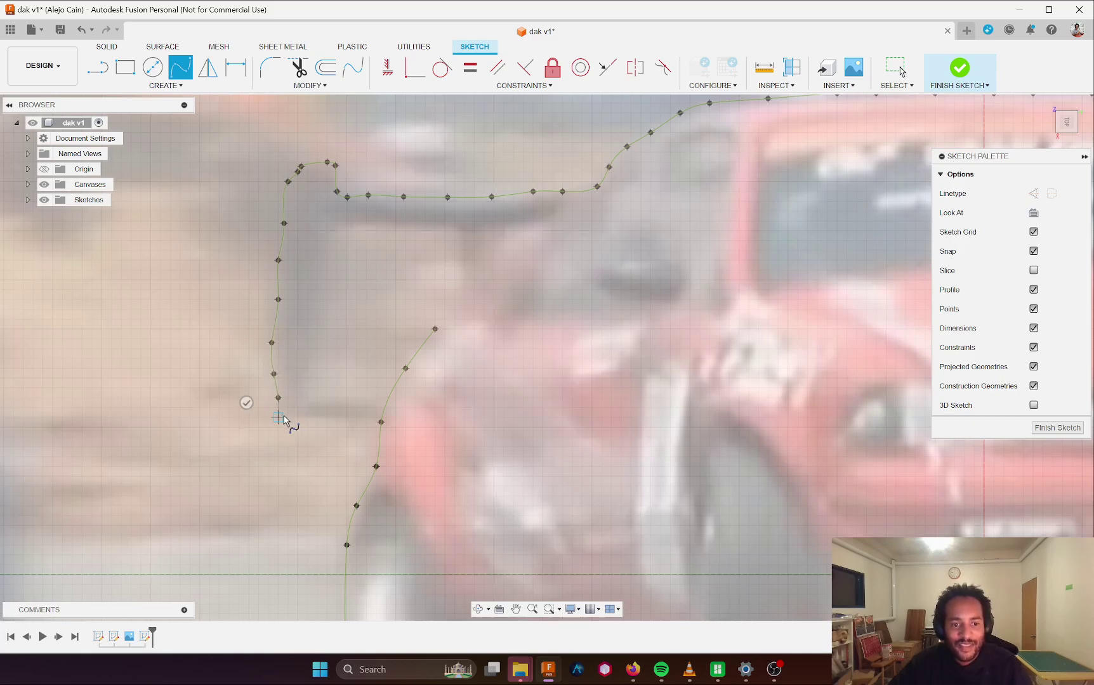
pyautogui.click(347, 418)
pyautogui.click(373, 418)
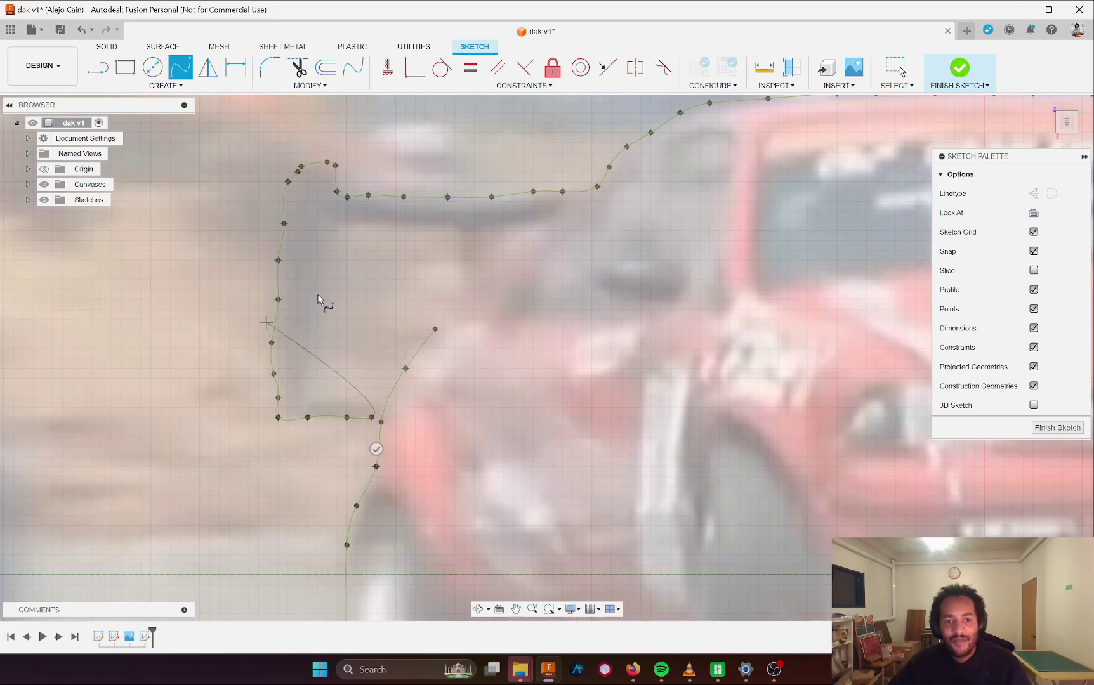
# - Abandon the spline outline and discard the sketch it was drawn in
pyautogui.press('Escape')
pyautogui.scroll(-5, 397, 352)
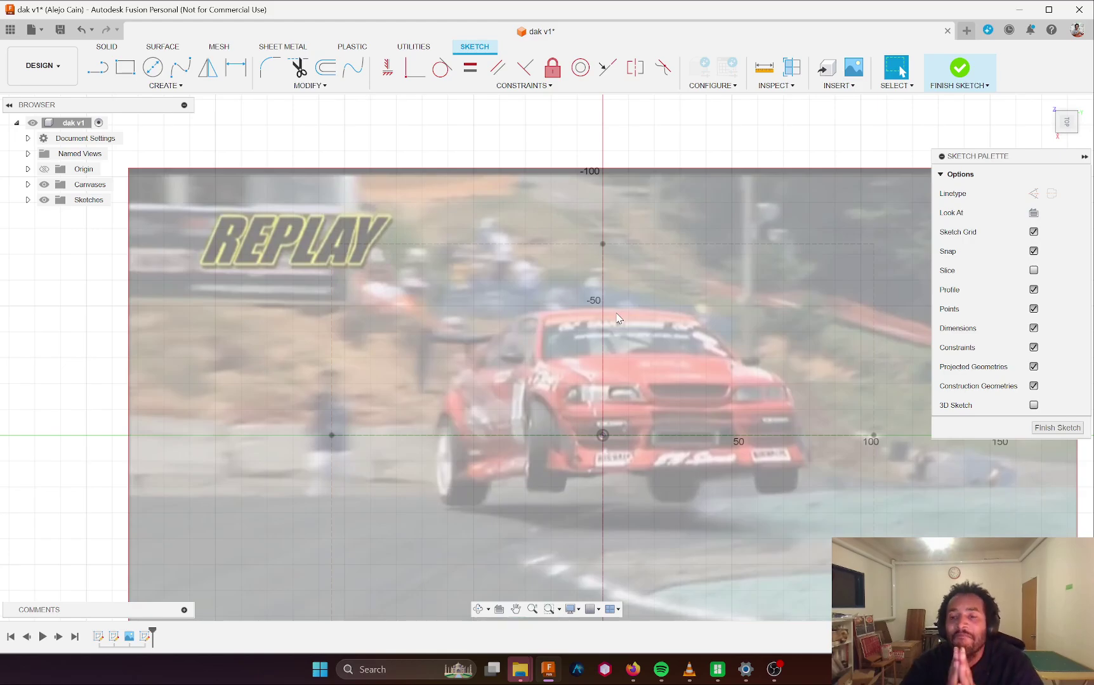
pyautogui.press('Return')
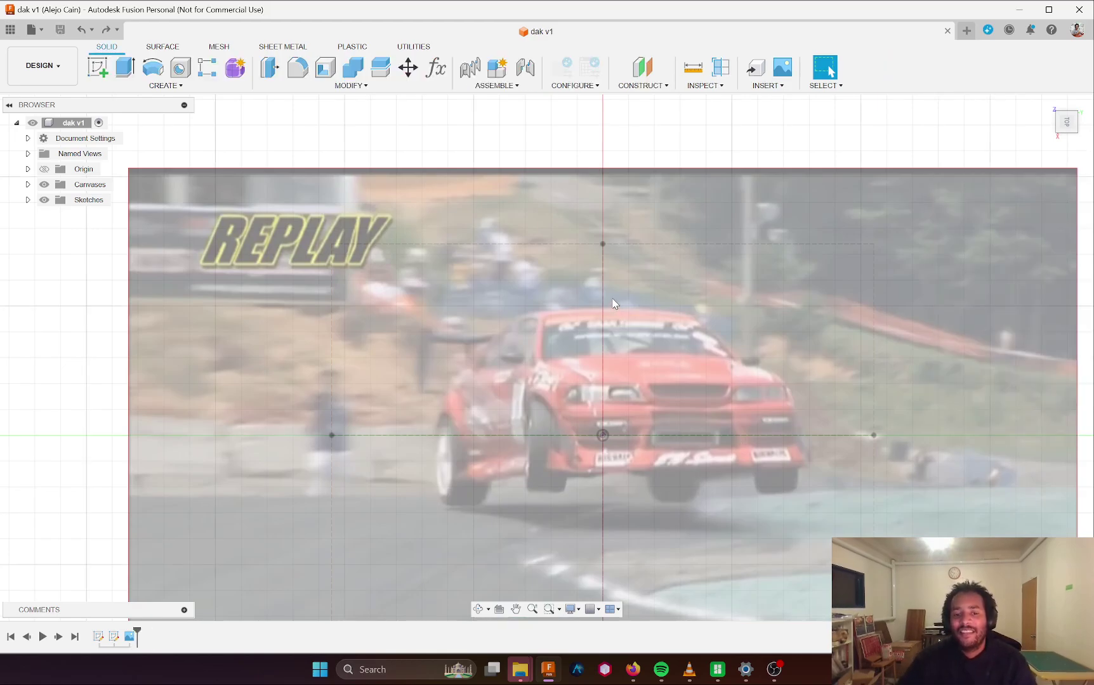
# - Create a new sketch on the canvas's horizontal plane and turn the view so the car stands upright
pyautogui.click(97, 67)
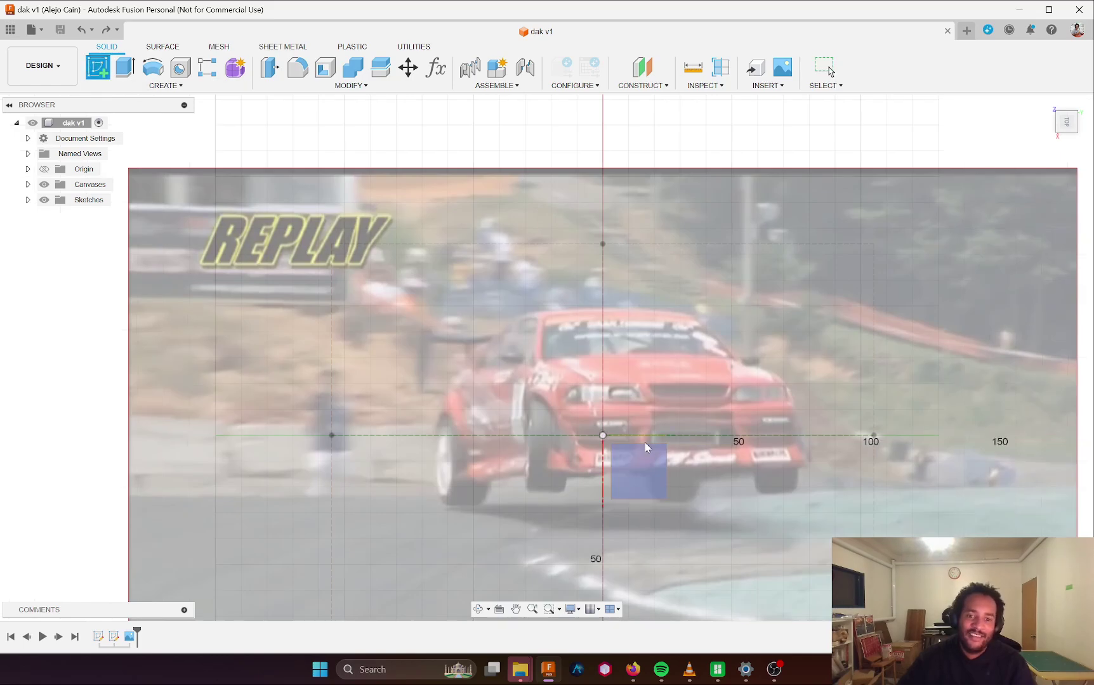
pyautogui.click(642, 477)
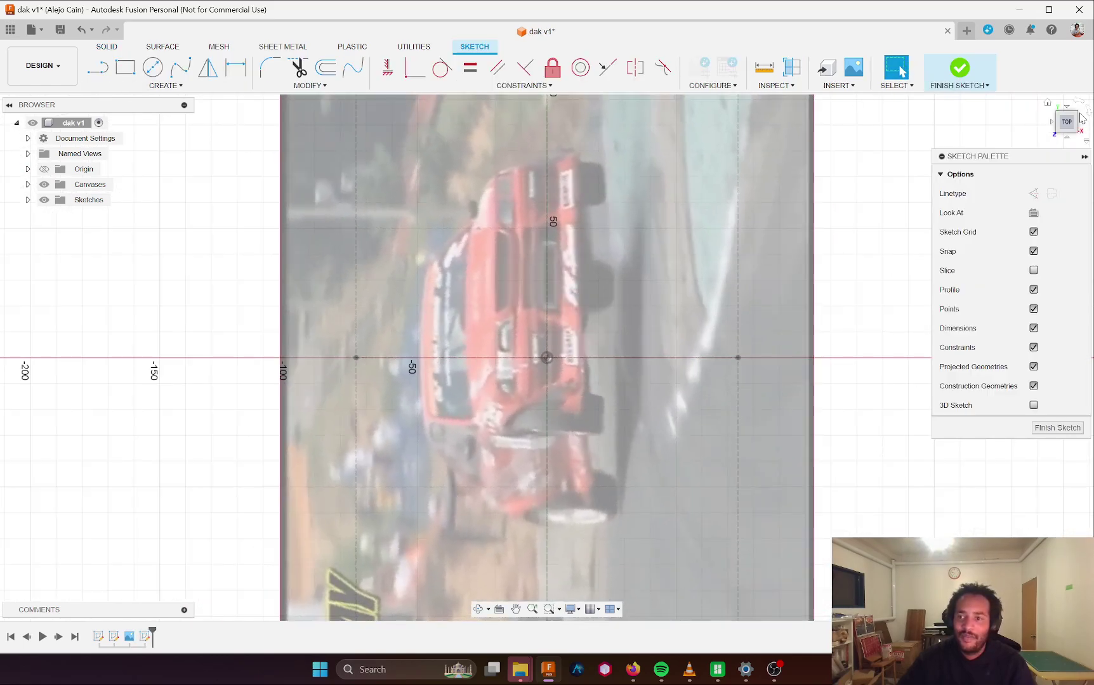
pyautogui.click(1088, 112)
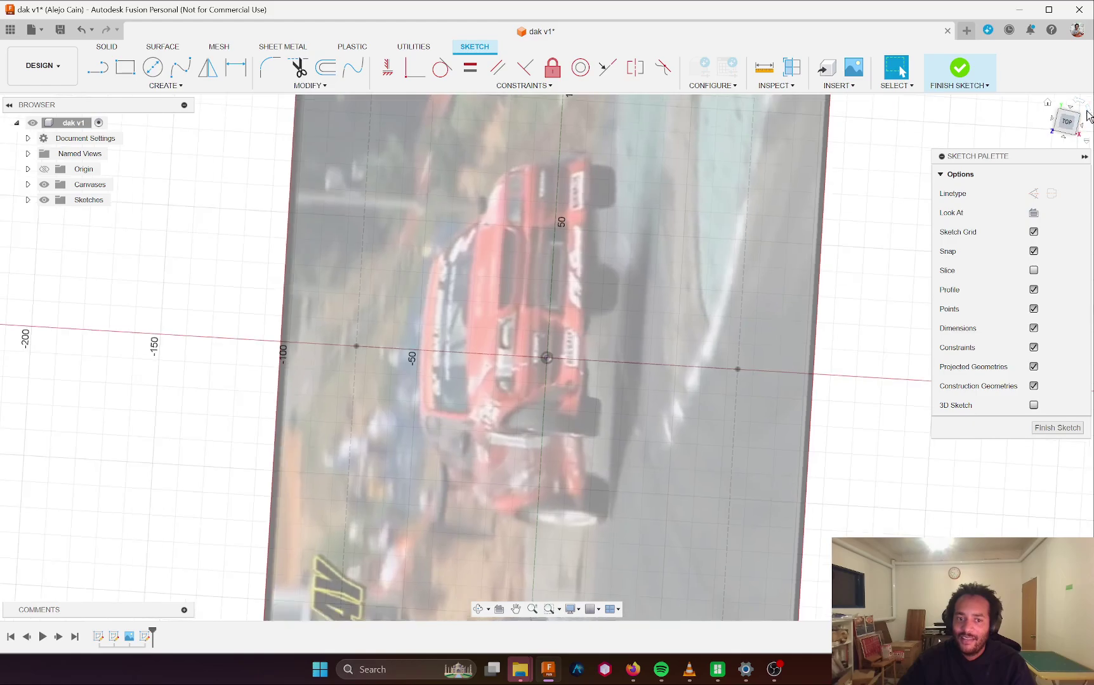
pyautogui.scroll(2, 190, 316)
pyautogui.scroll(1, 386, 339)
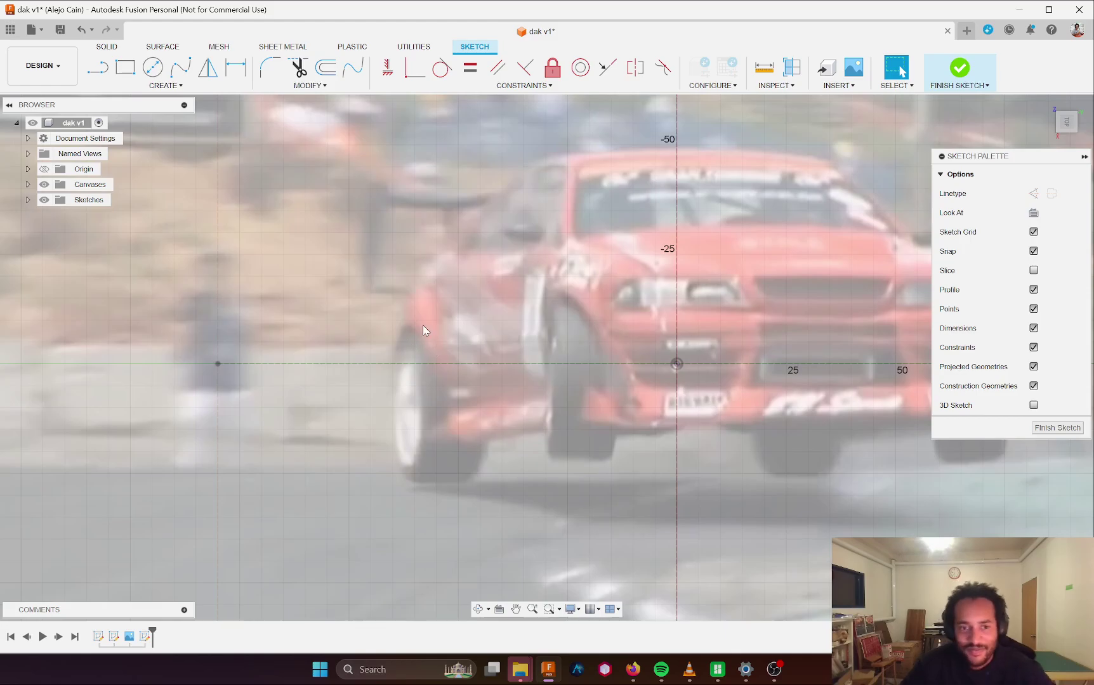
pyautogui.scroll(1, 385, 302)
pyautogui.scroll(1, 415, 318)
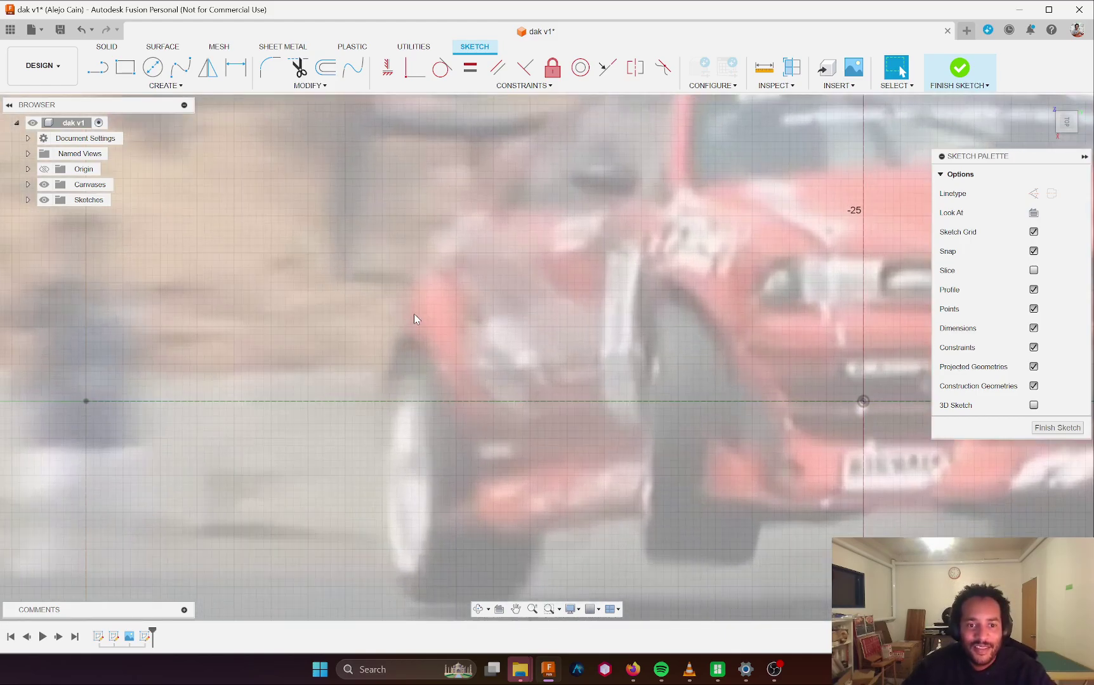
# - Draw connected lines from the rear fender's upper edge down the outer side of the leftmost tyre
pyautogui.press('l')
pyautogui.click(411, 283)
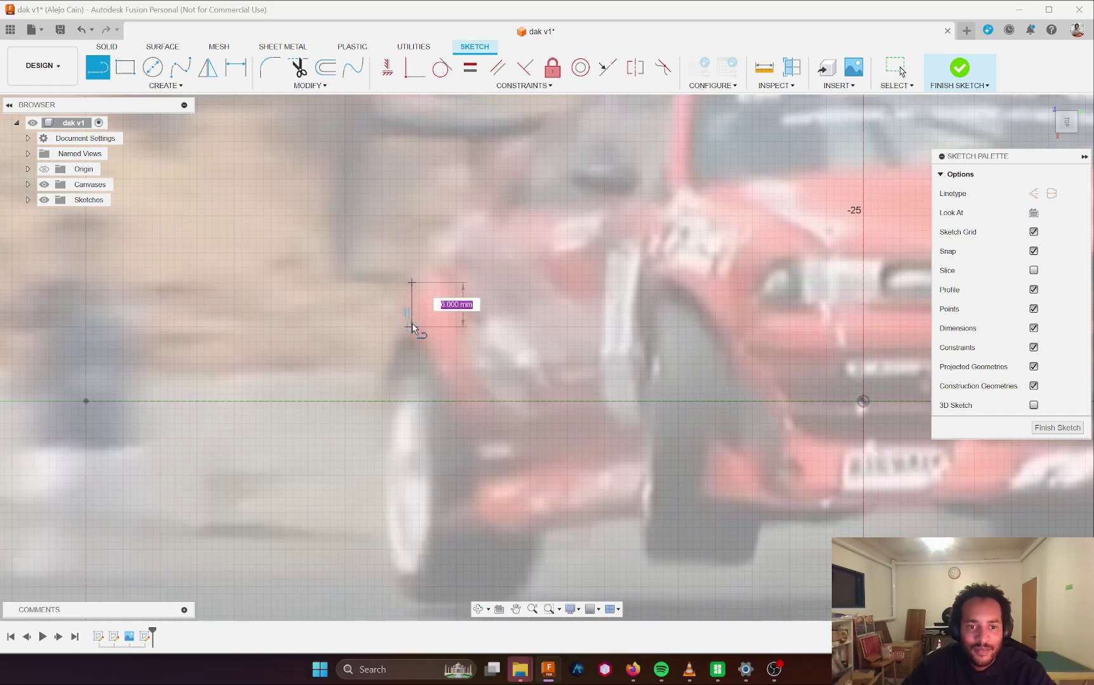
pyautogui.click(381, 379)
pyautogui.moveTo(380, 379); pyautogui.dragTo(381, 504)
pyautogui.click(379, 501)
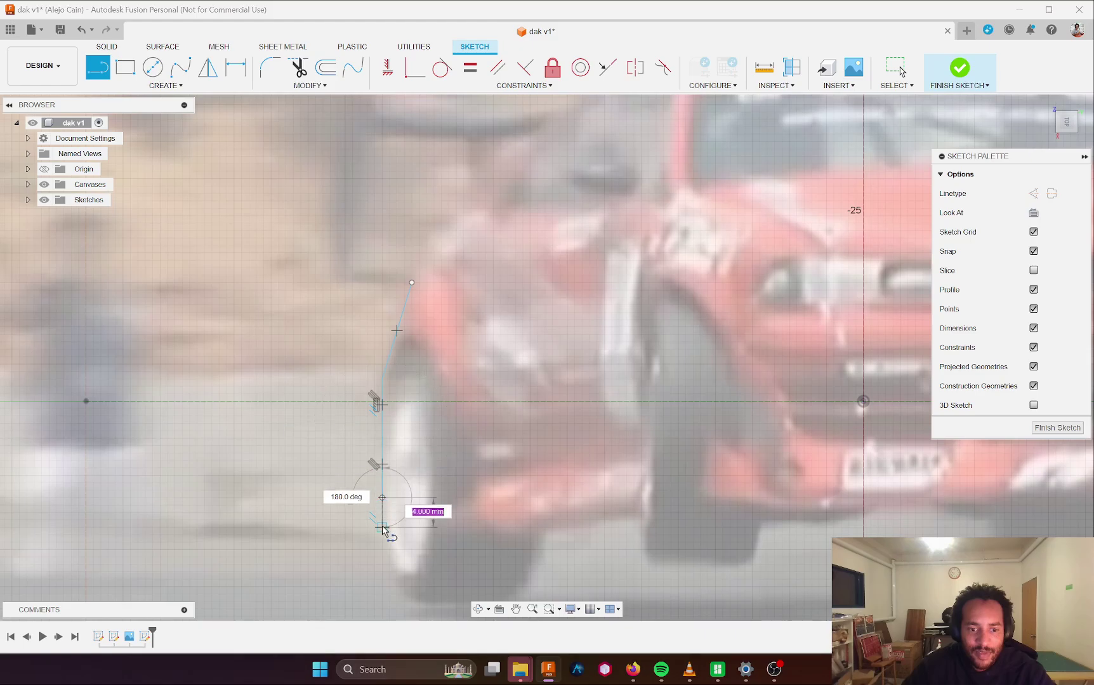
pyautogui.click(382, 563)
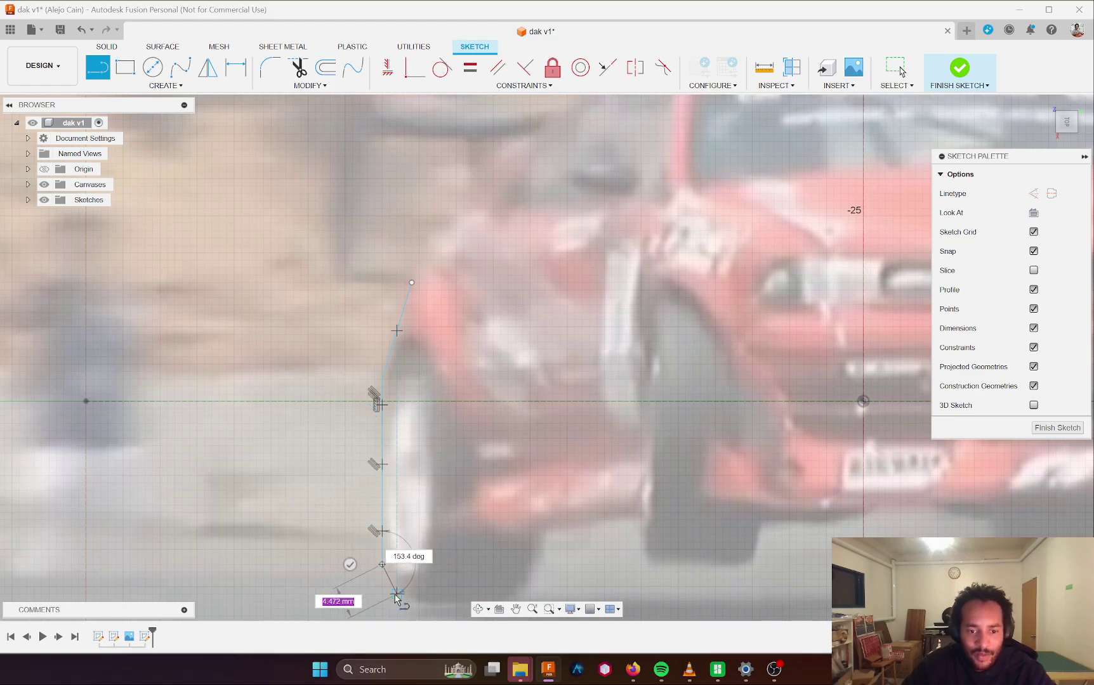
# - Continue the lines around the leftmost tyre's lower outer corner and along its bottom edge
pyautogui.click(393, 579)
pyautogui.click(404, 595)
pyautogui.moveTo(413, 600); pyautogui.dragTo(515, 609)
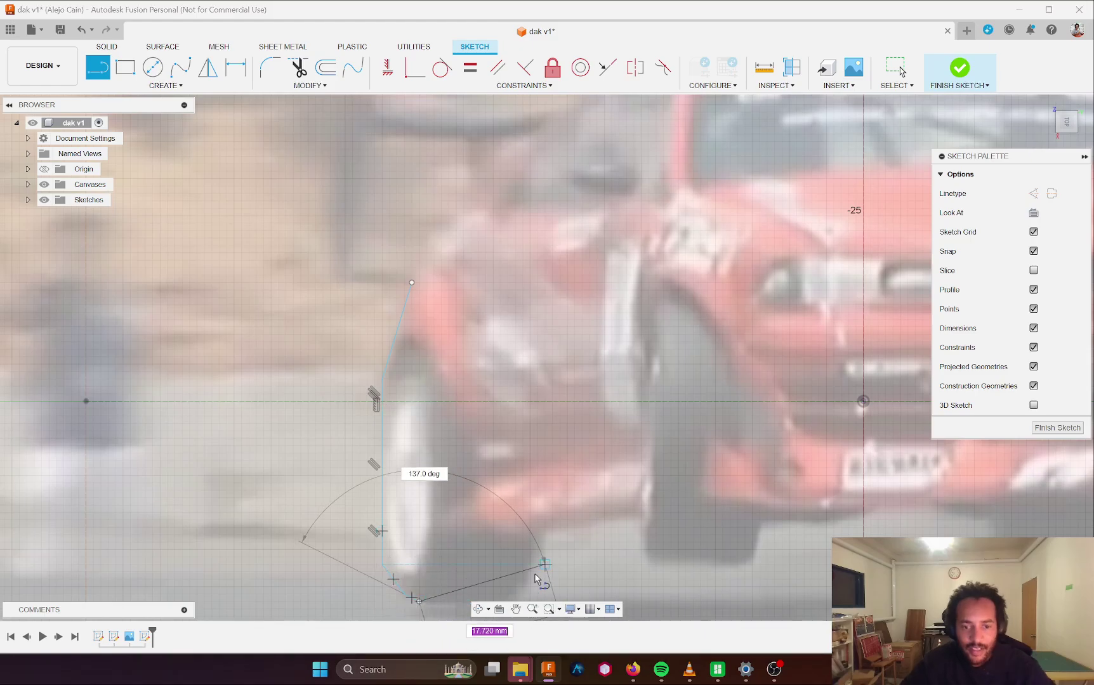
pyautogui.moveTo(539, 571)
pyautogui.keyDown('shift'); pyautogui.mouseDown(button='middle')
pyautogui.moveTo(513, 522)
pyautogui.moveTo(527, 575)
pyautogui.mouseUp(button='middle'); pyautogui.keyUp('shift')
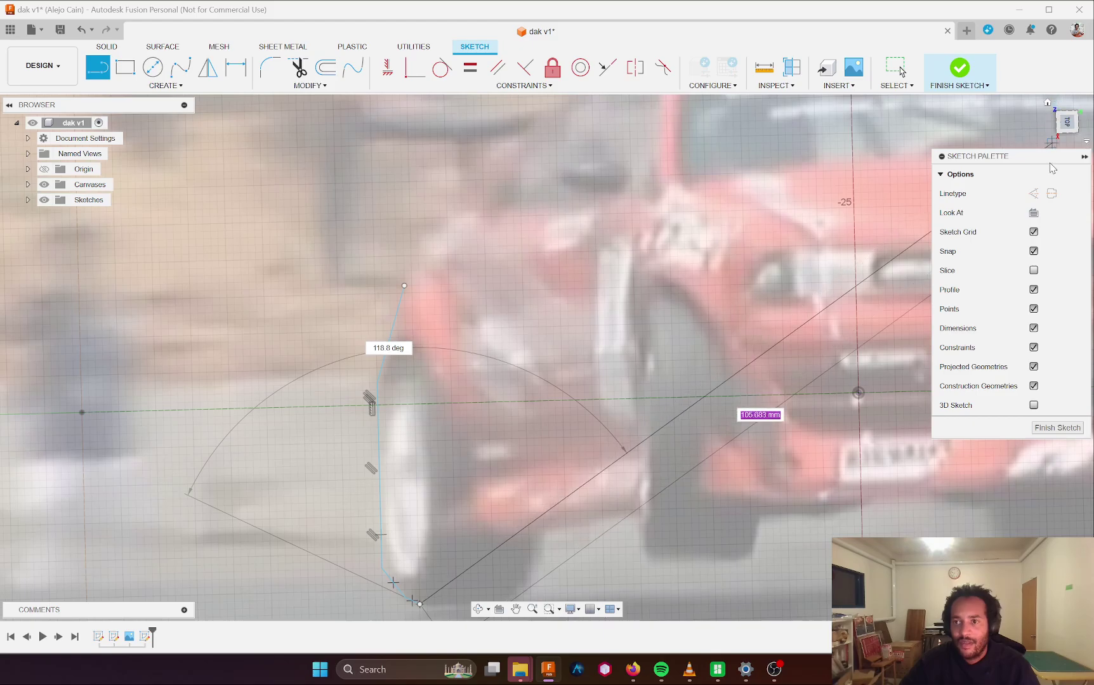
pyautogui.click(1067, 122)
pyautogui.moveTo(536, 555); pyautogui.dragTo(534, 375, button='middle')
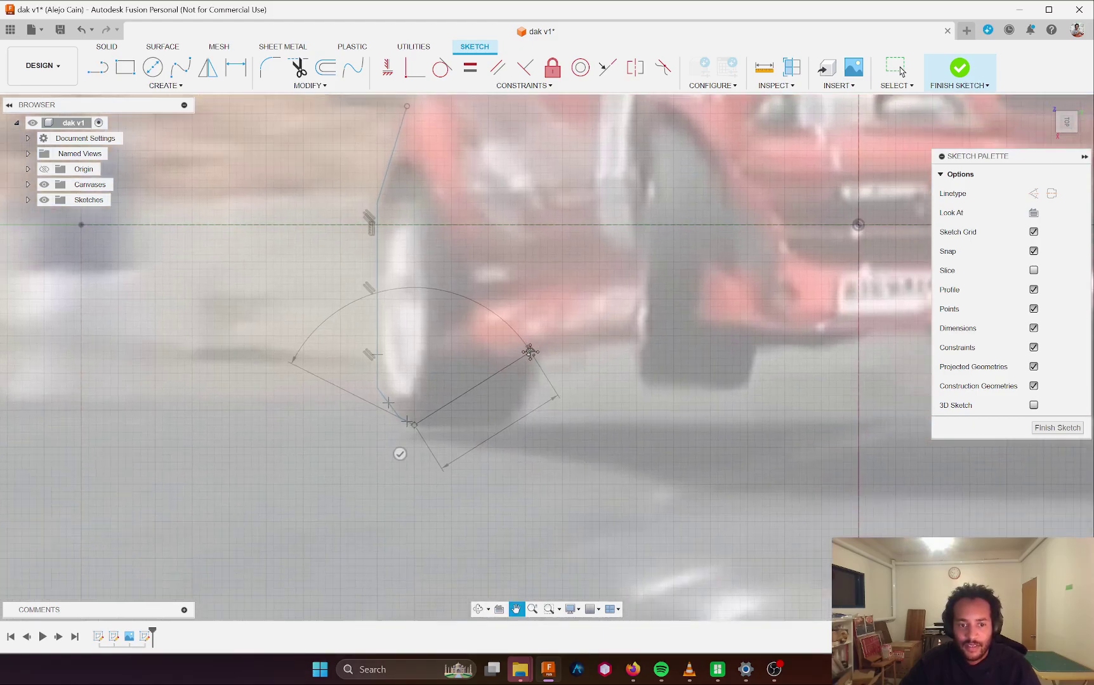
pyautogui.click(501, 423)
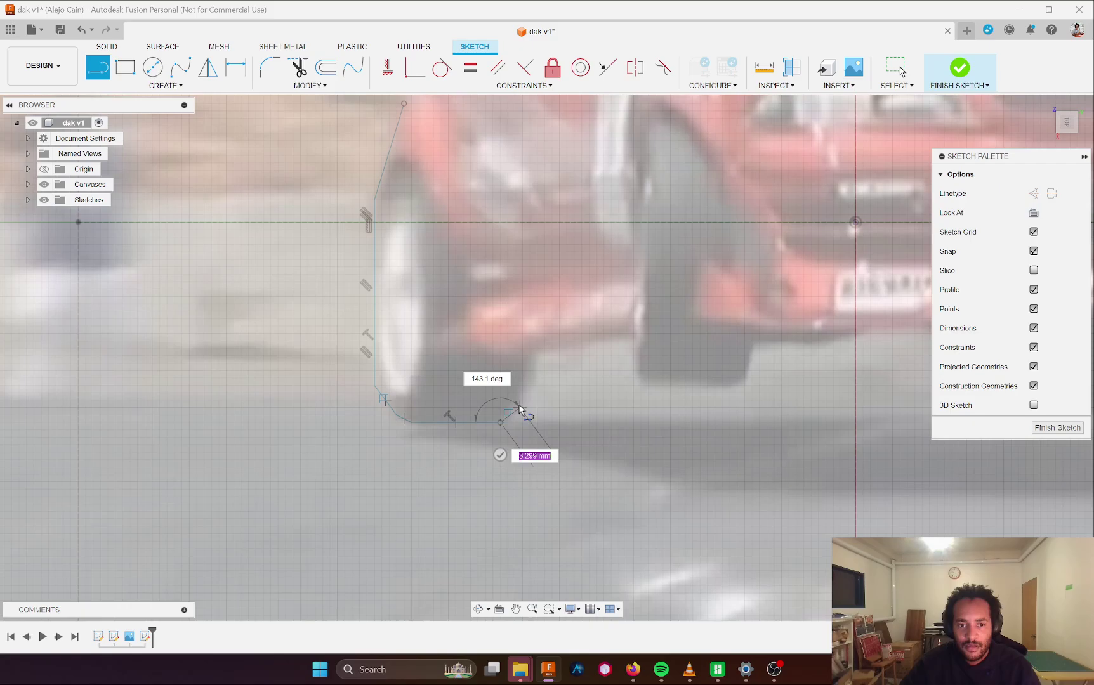
# - Extend the lines up the inner side of the leftmost tyre to the side skirt's lower edge
pyautogui.click(514, 400)
pyautogui.click(529, 379)
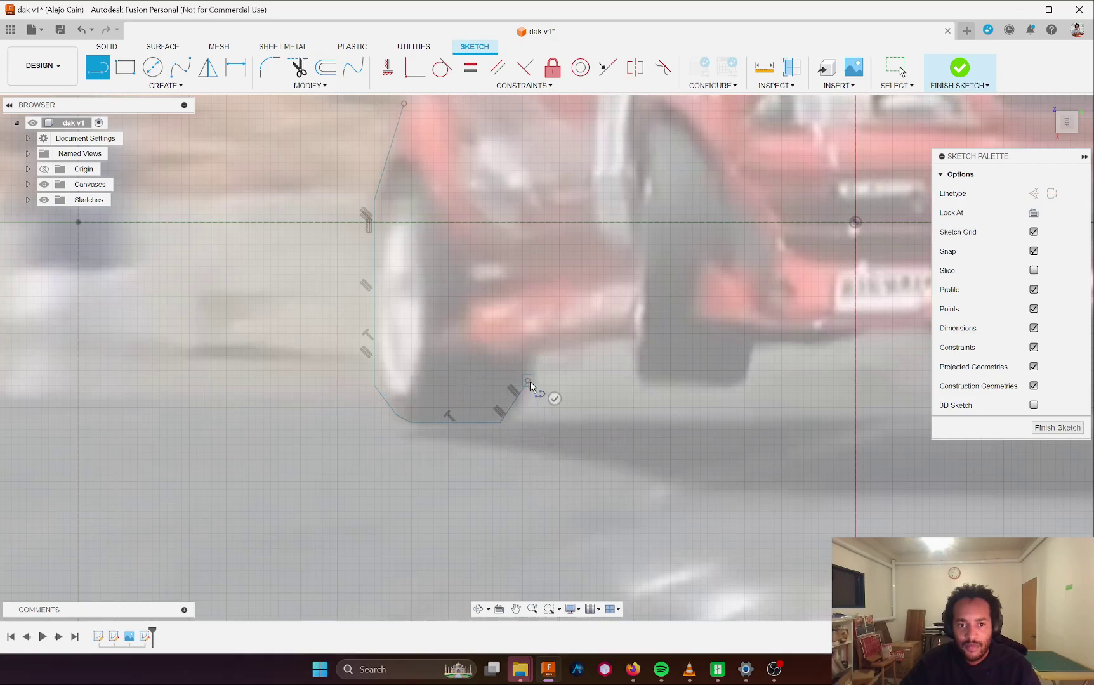
pyautogui.click(529, 356)
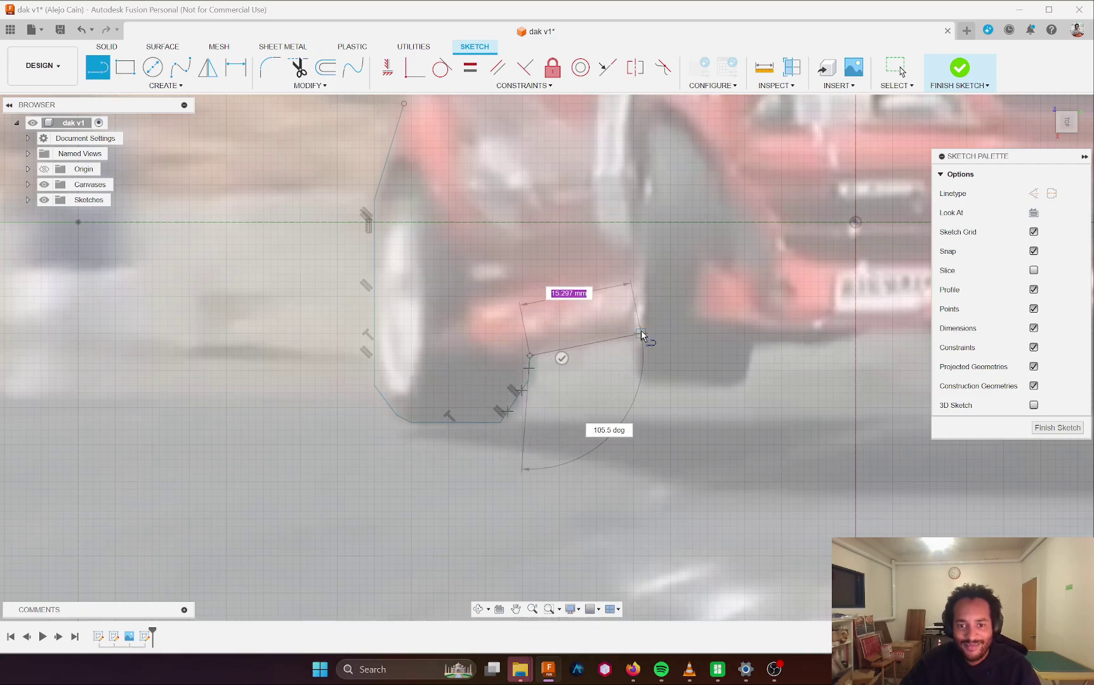
# - Continue the lines along the side skirt's lower edge and around the second tyre from the left
pyautogui.click(633, 334)
pyautogui.click(637, 380)
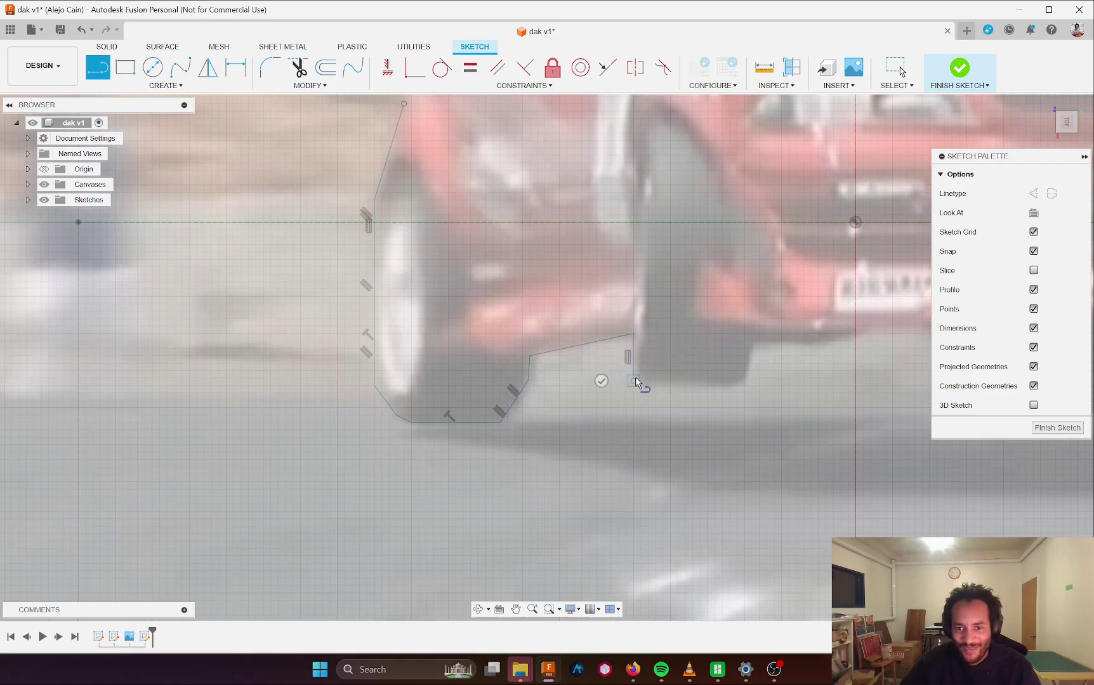
pyautogui.click(741, 385)
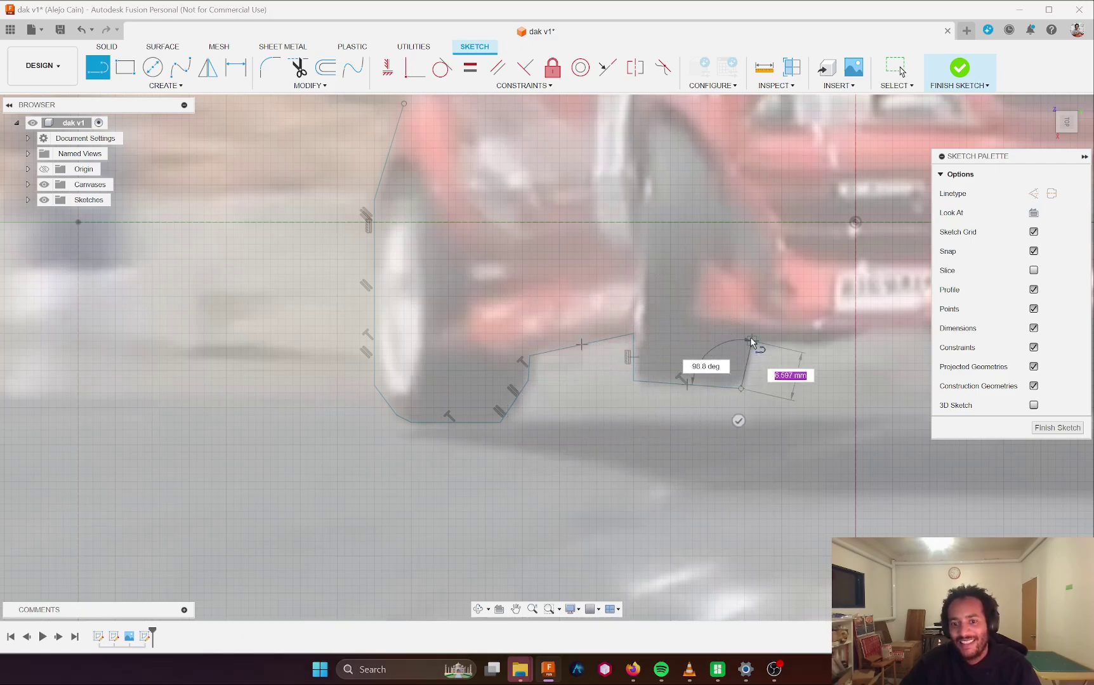
pyautogui.click(751, 341)
# - Extend the lines along the front bumper's lower edge and down the left side of the third tyre
pyautogui.moveTo(793, 345); pyautogui.dragTo(699, 362, button='middle')
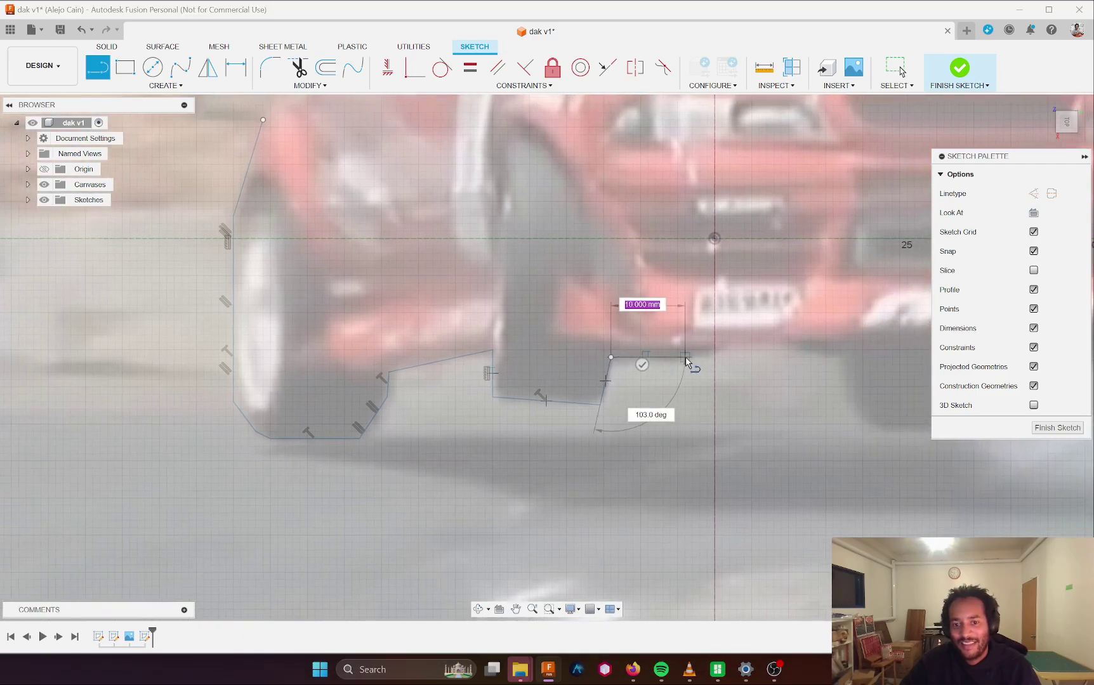
pyautogui.click(711, 354)
pyautogui.moveTo(725, 347); pyautogui.dragTo(853, 432)
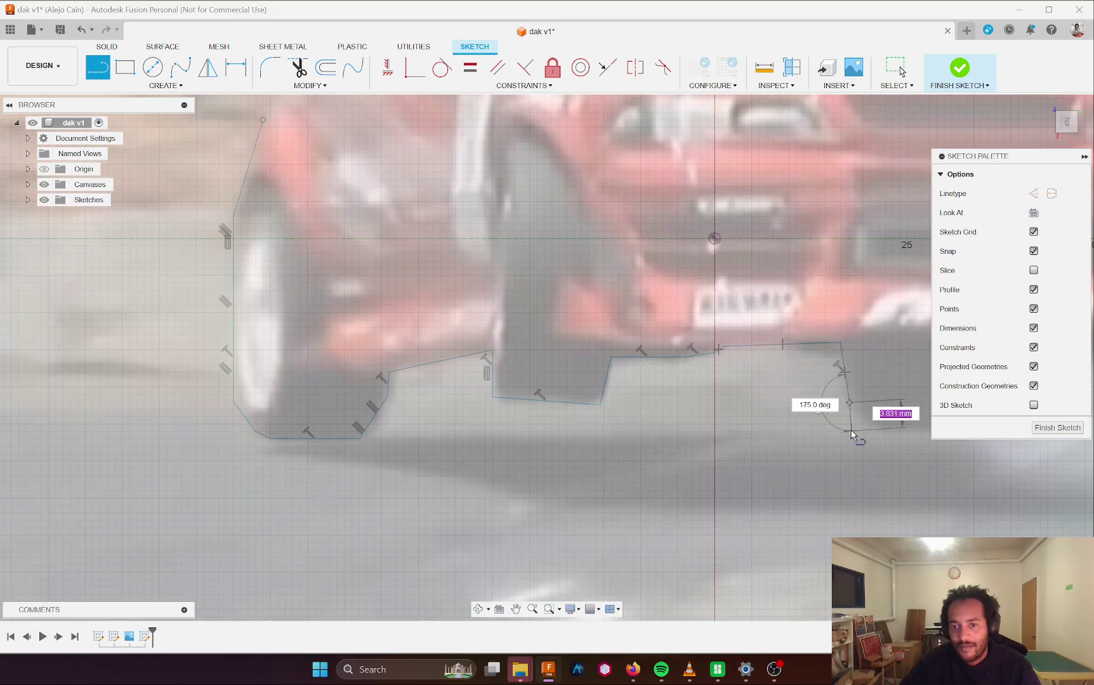
# - Trace the third tyre's bottom and right side, continuing along the bumper's lower edge to the rightmost tyre
pyautogui.moveTo(853, 432); pyautogui.dragTo(591, 408, button='middle')
pyautogui.moveTo(590, 408); pyautogui.dragTo(622, 415)
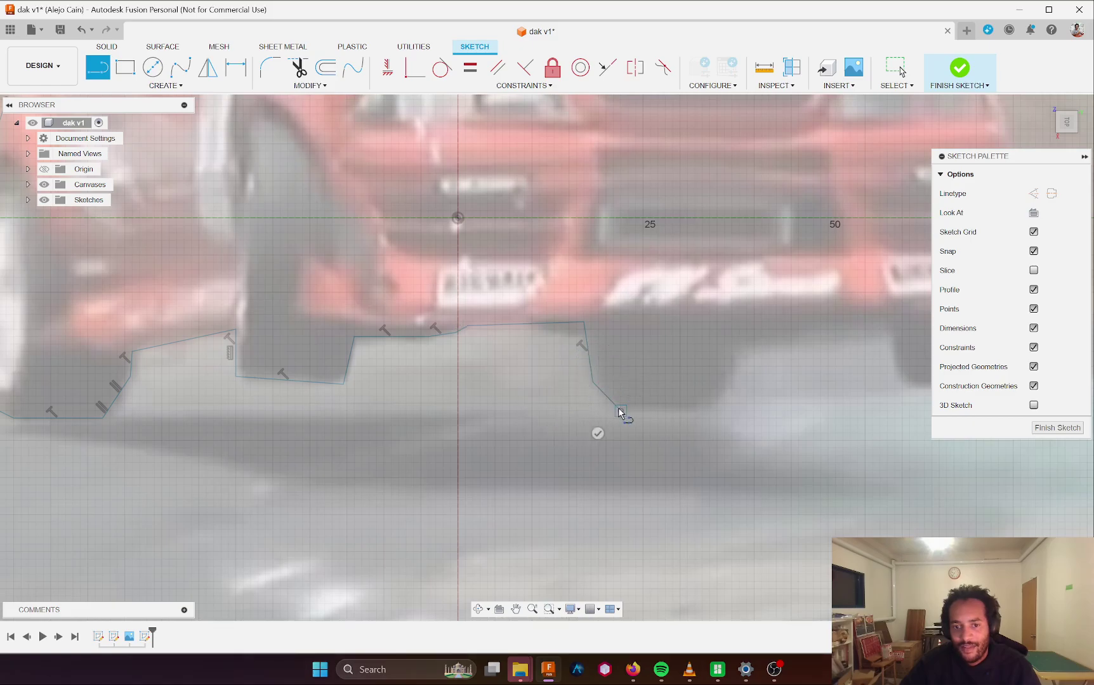
pyautogui.click(705, 408)
pyautogui.moveTo(704, 408); pyautogui.dragTo(734, 343)
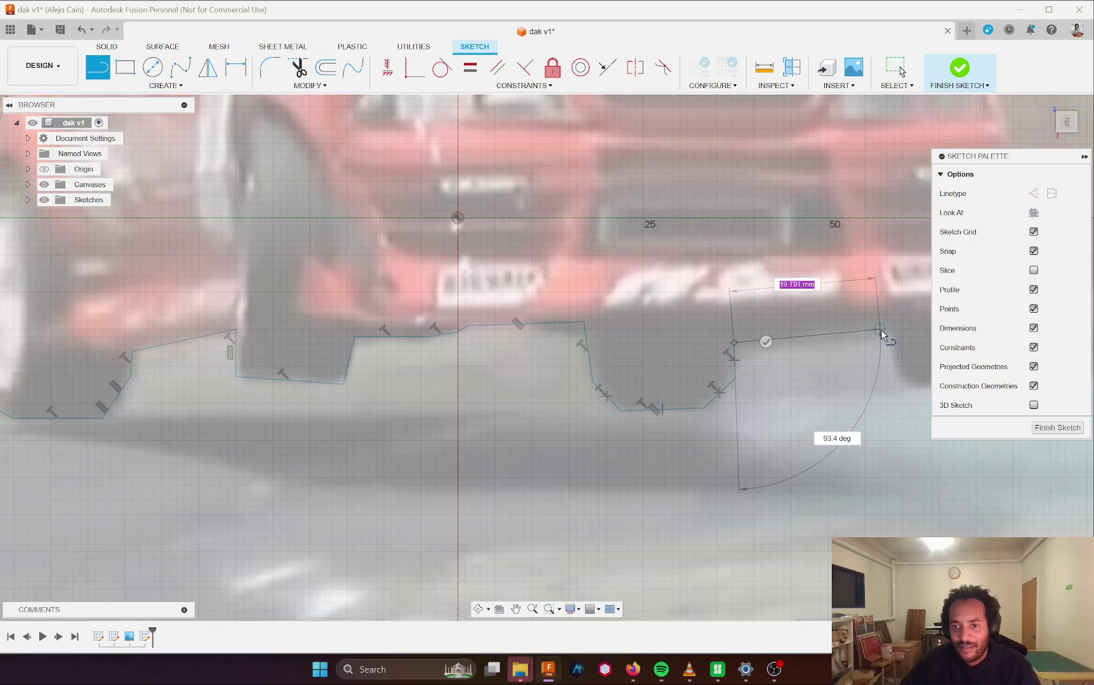
pyautogui.click(894, 329)
# - Switch to the browser's YouTube music tab and skip to the next track in the playlist
pyautogui.hotkey('alt', 'Tab')
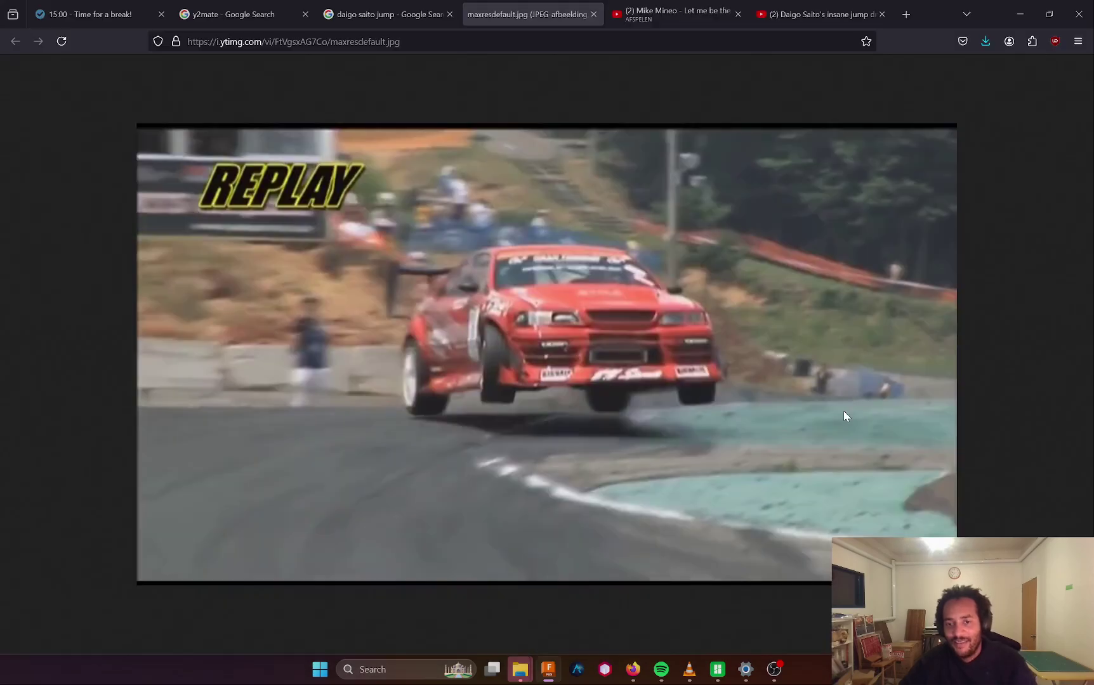
pyautogui.click(679, 14)
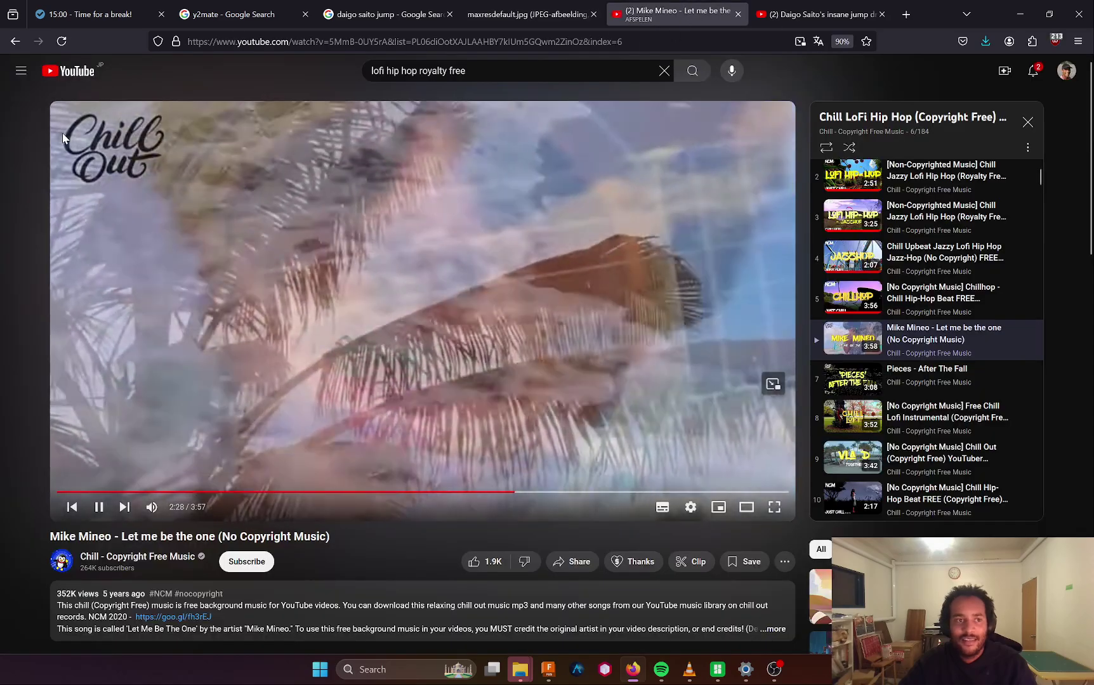
pyautogui.click(125, 507)
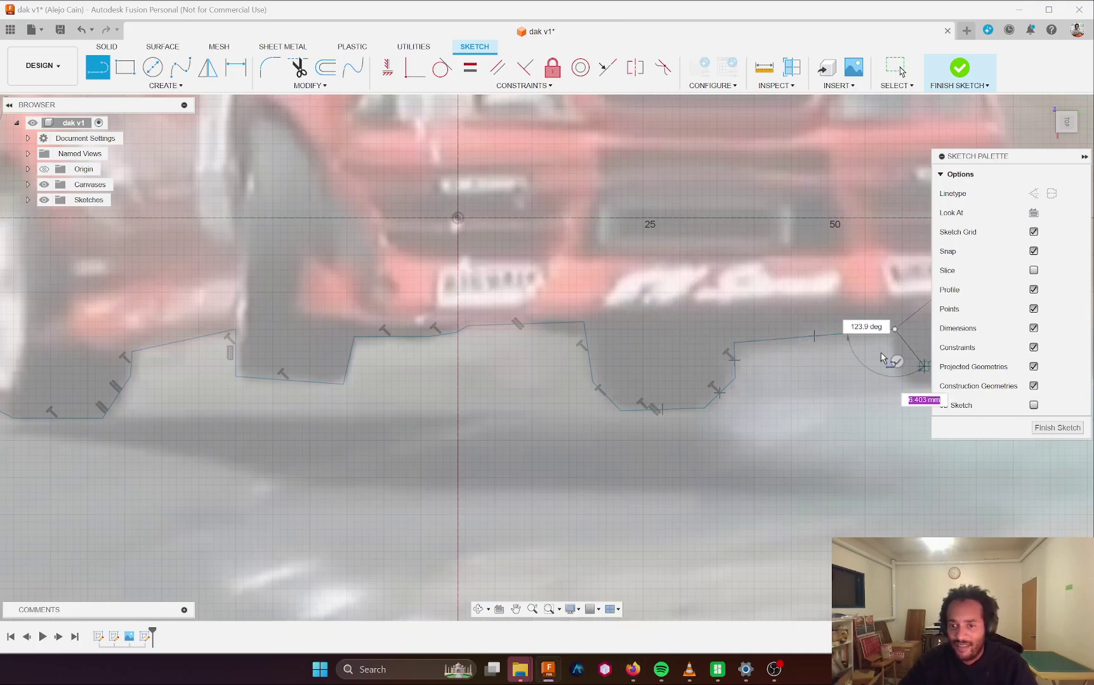
# - Draw the lines down, under and back up around the rightmost tyre
pyautogui.moveTo(881, 357); pyautogui.dragTo(641, 359, button='middle')
pyautogui.click(664, 385)
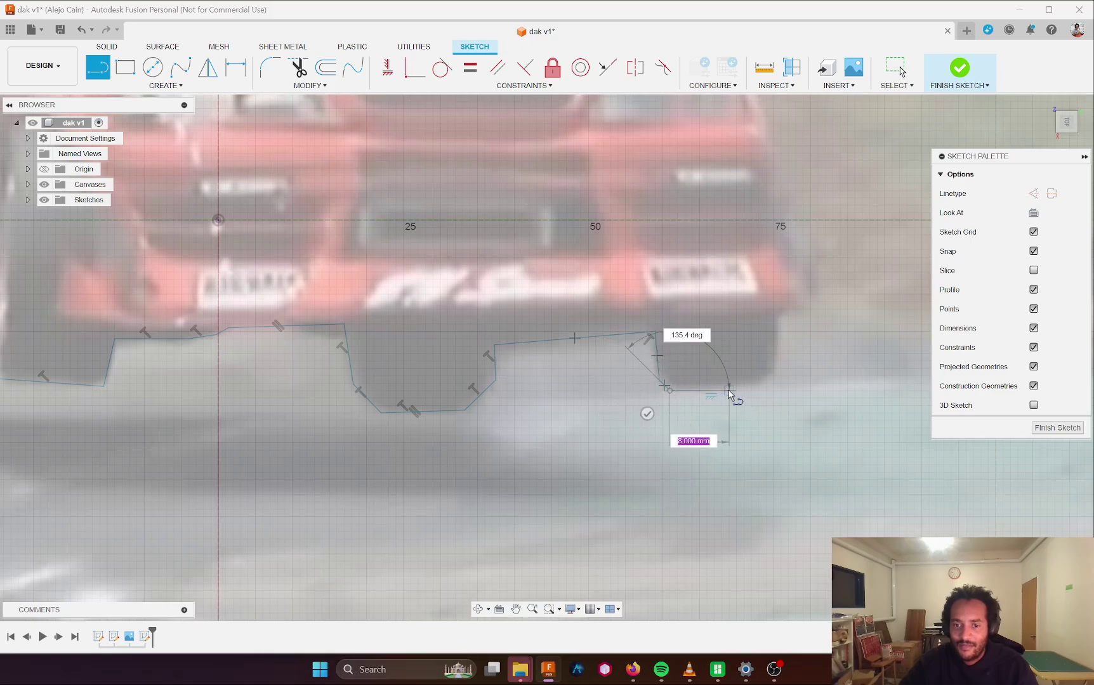
pyautogui.click(755, 389)
pyautogui.click(774, 366)
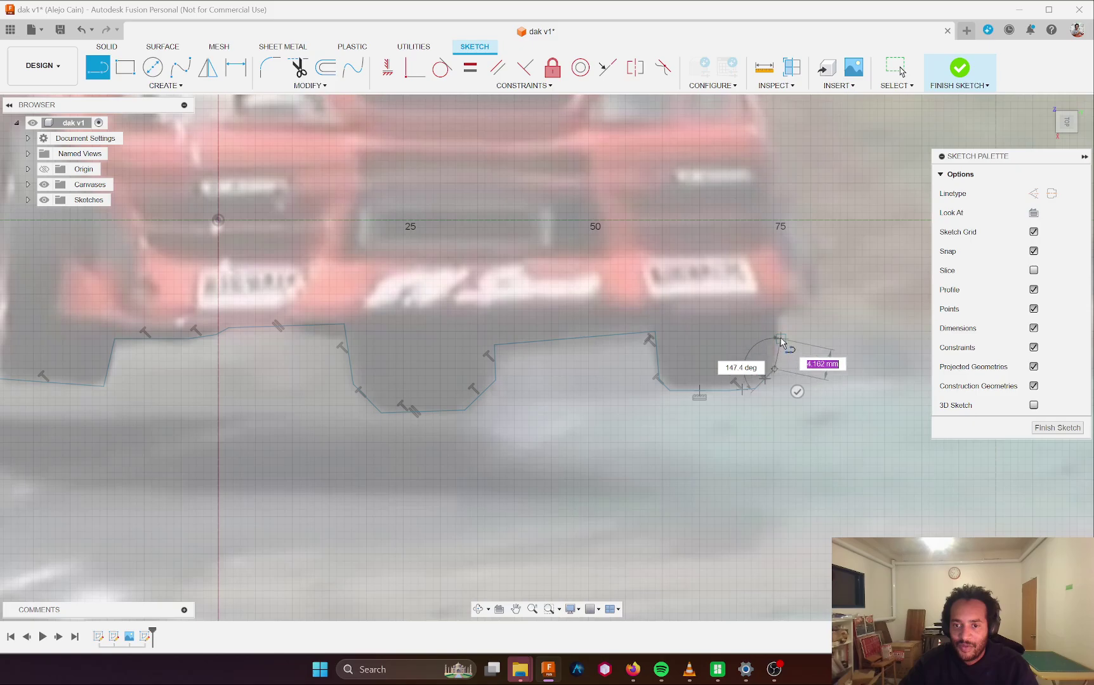
pyautogui.click(774, 343)
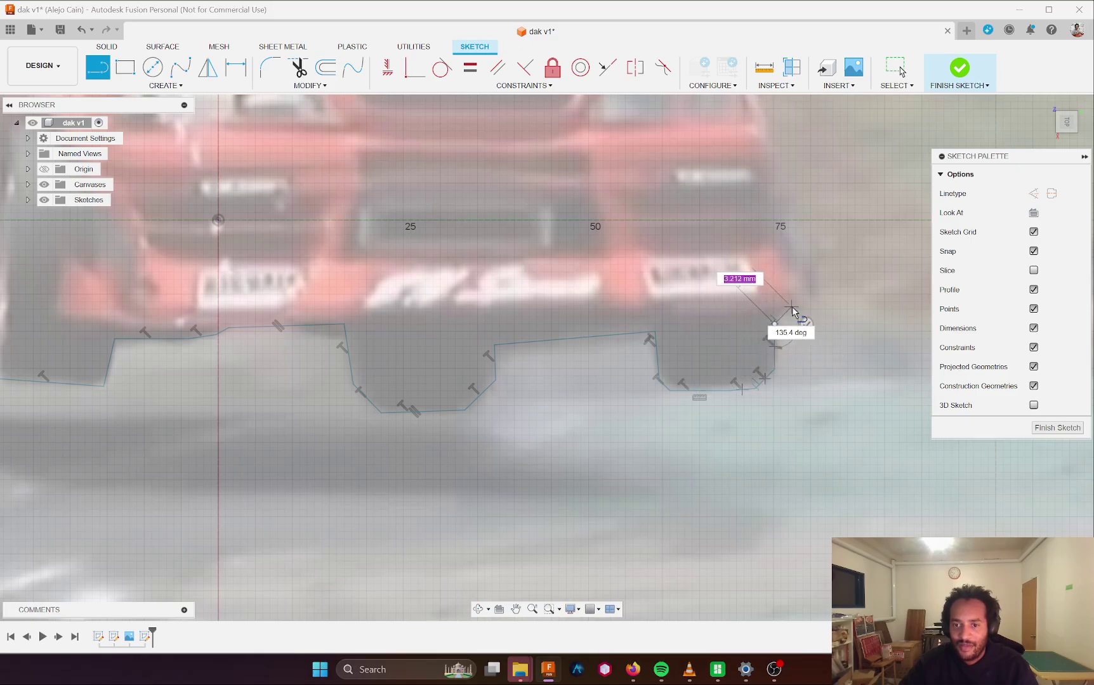
# - Continue the lines around the front bumper's right corner and up the car's right side towards the headlight
pyautogui.click(785, 314)
pyautogui.moveTo(785, 314); pyautogui.dragTo(769, 229)
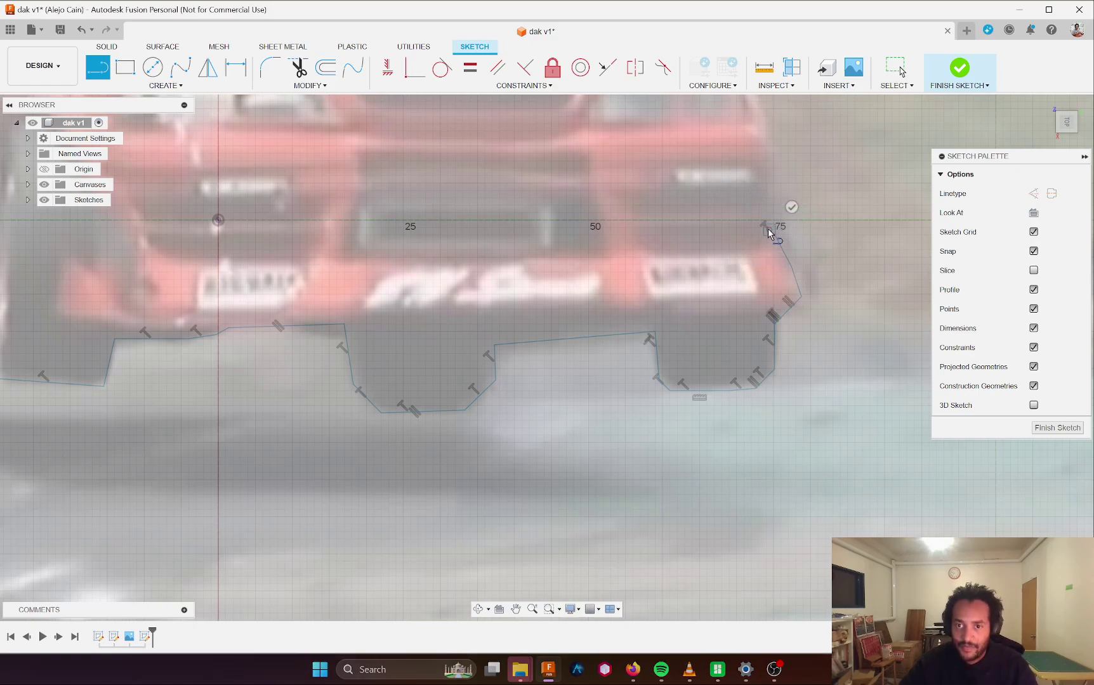
pyautogui.click(771, 160)
pyautogui.click(769, 145)
pyautogui.moveTo(762, 176); pyautogui.dragTo(720, 387, button='middle')
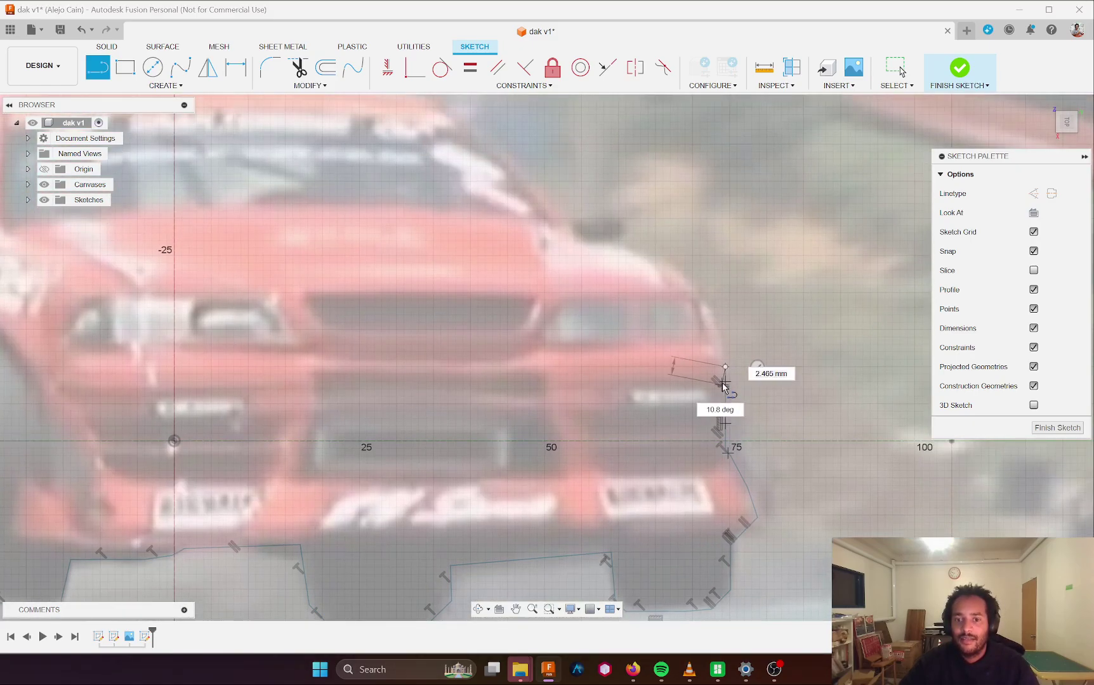
# - Trace the right front fender past the headlight and around the right wing mirror
pyautogui.click(719, 332)
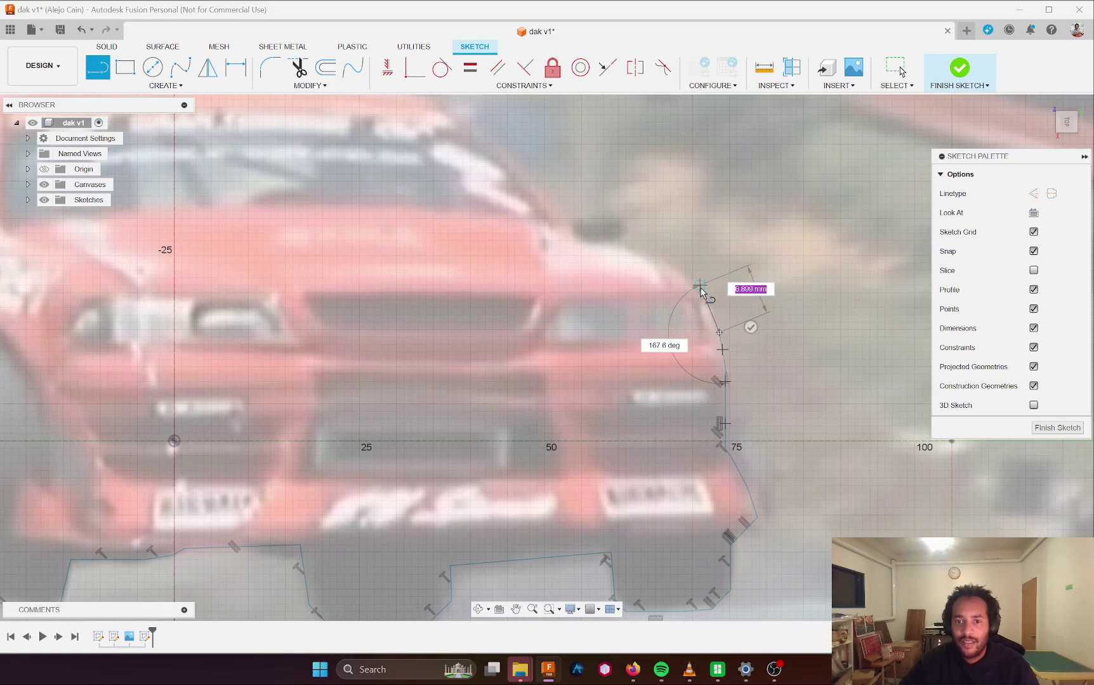
pyautogui.click(710, 309)
pyautogui.click(674, 271)
pyautogui.click(648, 256)
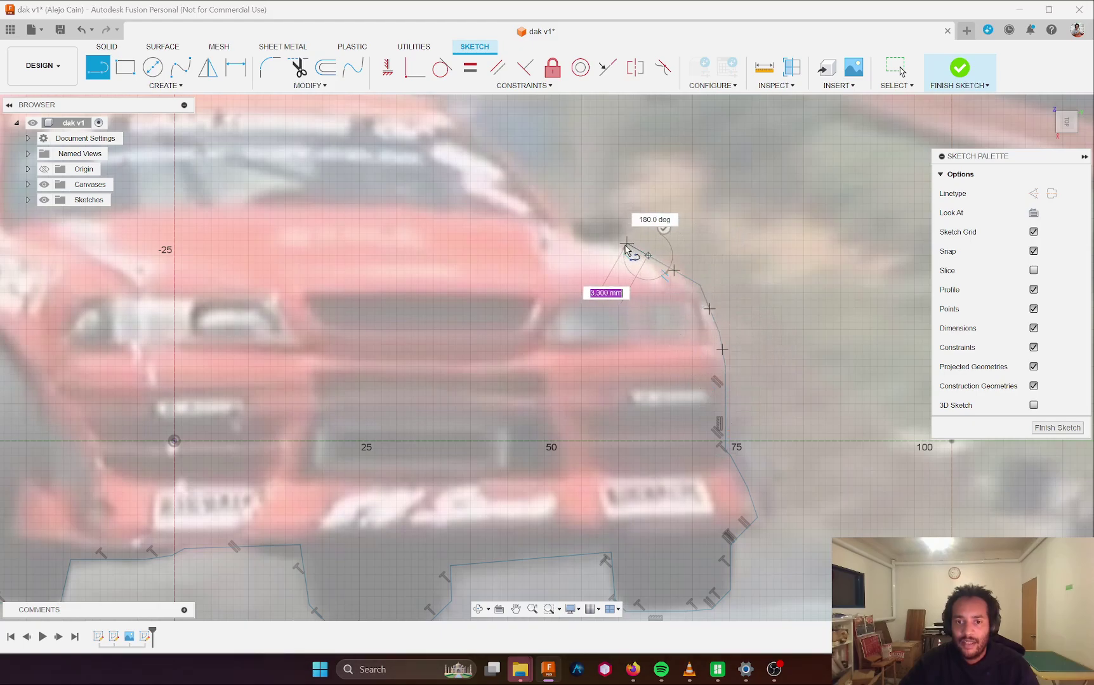
pyautogui.click(632, 248)
pyautogui.click(622, 217)
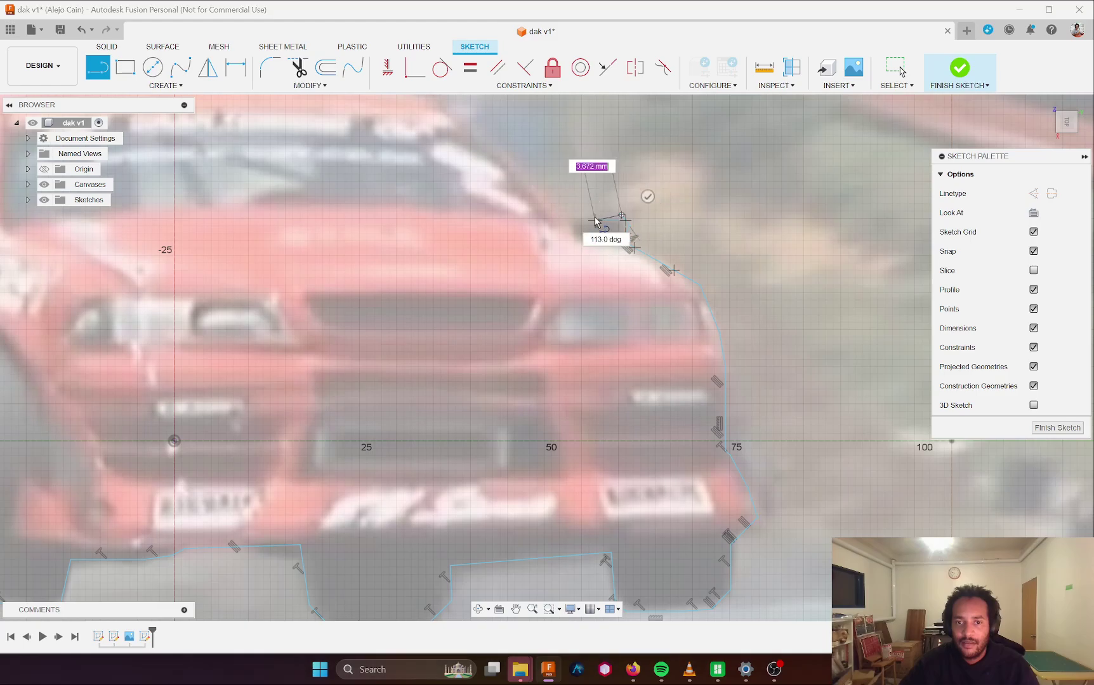
pyautogui.click(574, 214)
# - Extend the lines from the right wing mirror up the windscreen pillar and around the roof's right corner
pyautogui.moveTo(535, 185); pyautogui.dragTo(630, 324, button='middle')
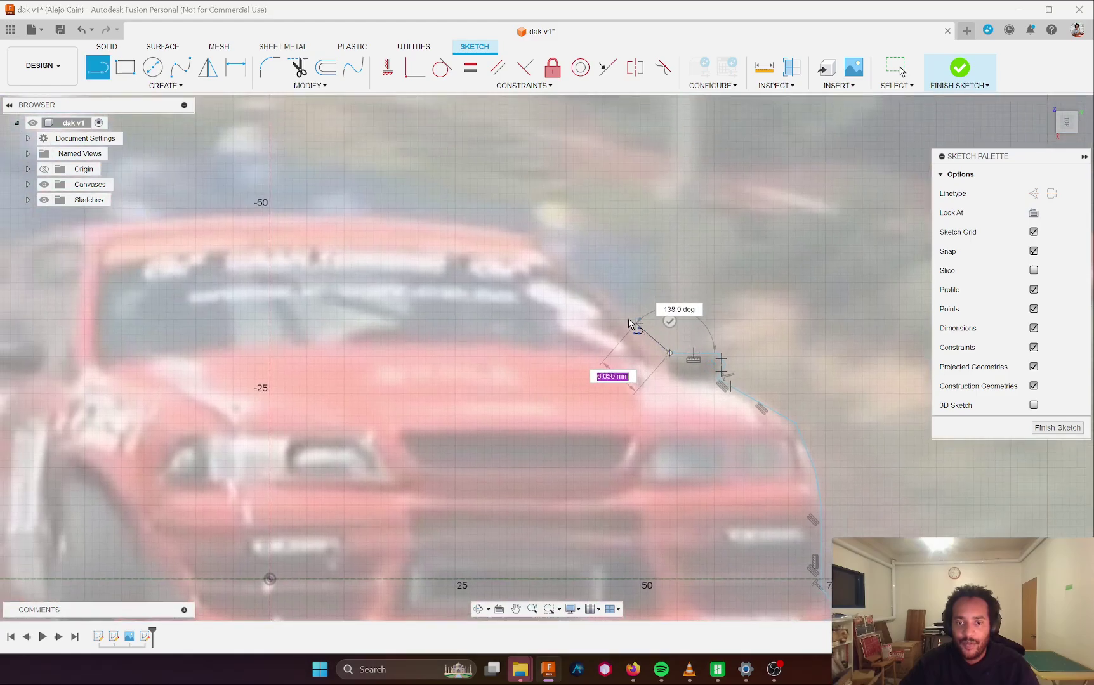
pyautogui.click(536, 243)
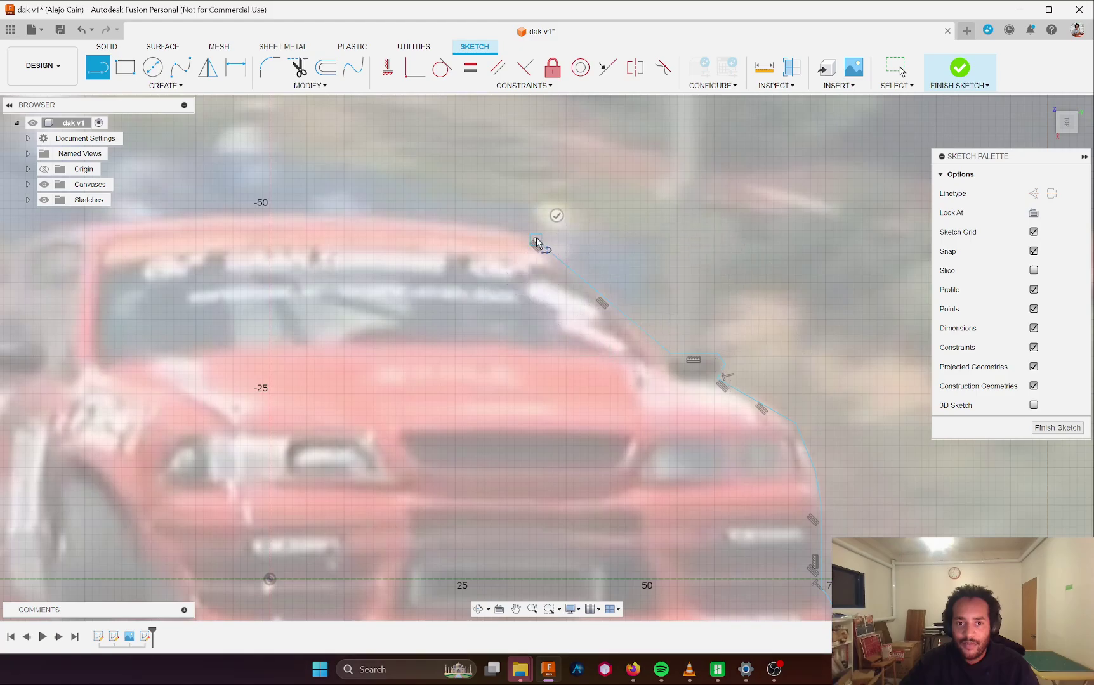
pyautogui.click(511, 227)
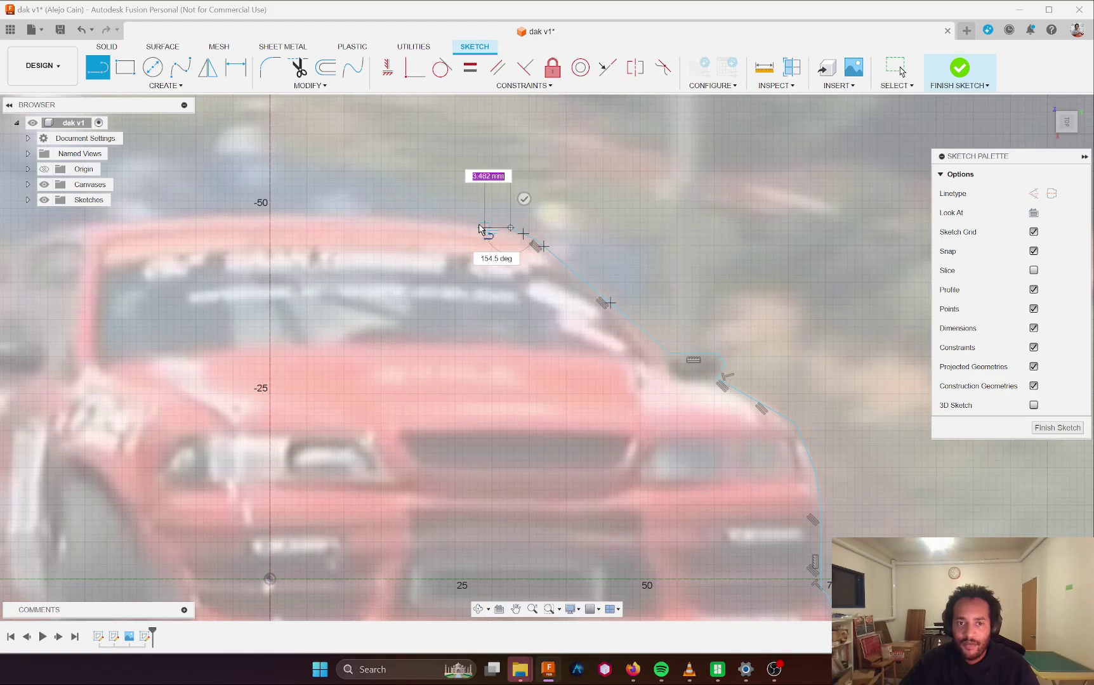
pyautogui.click(483, 225)
# - Continue the connected lines along the roof's upper edge past the vertical axis
pyautogui.click(419, 219)
pyautogui.click(380, 215)
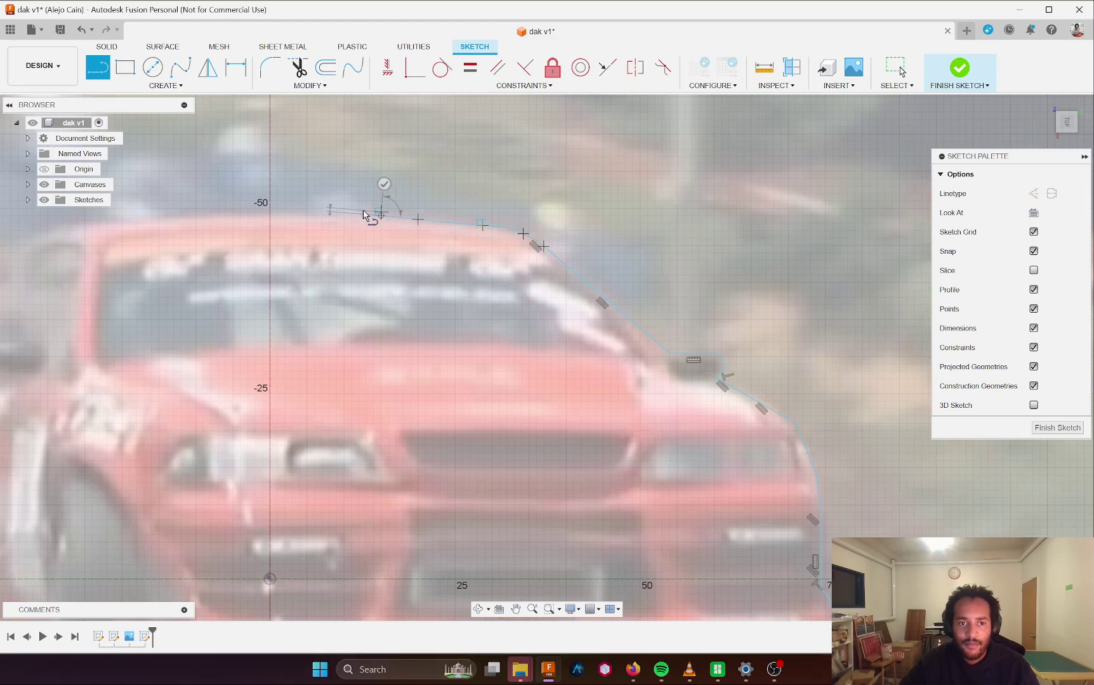
pyautogui.click(291, 211)
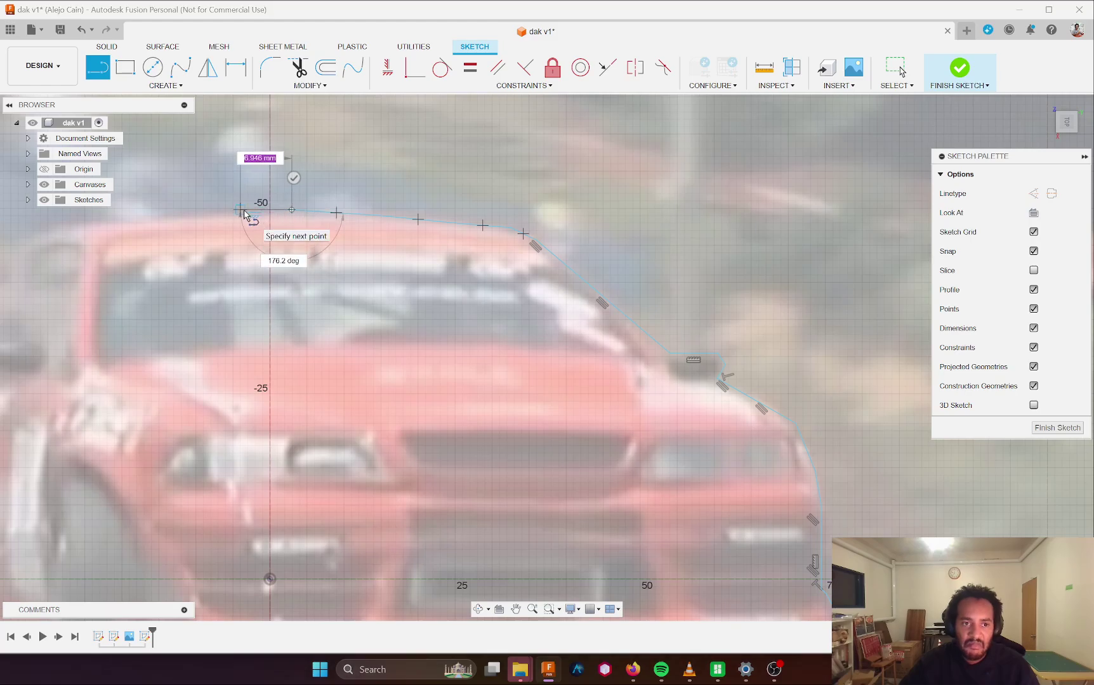
pyautogui.click(243, 213)
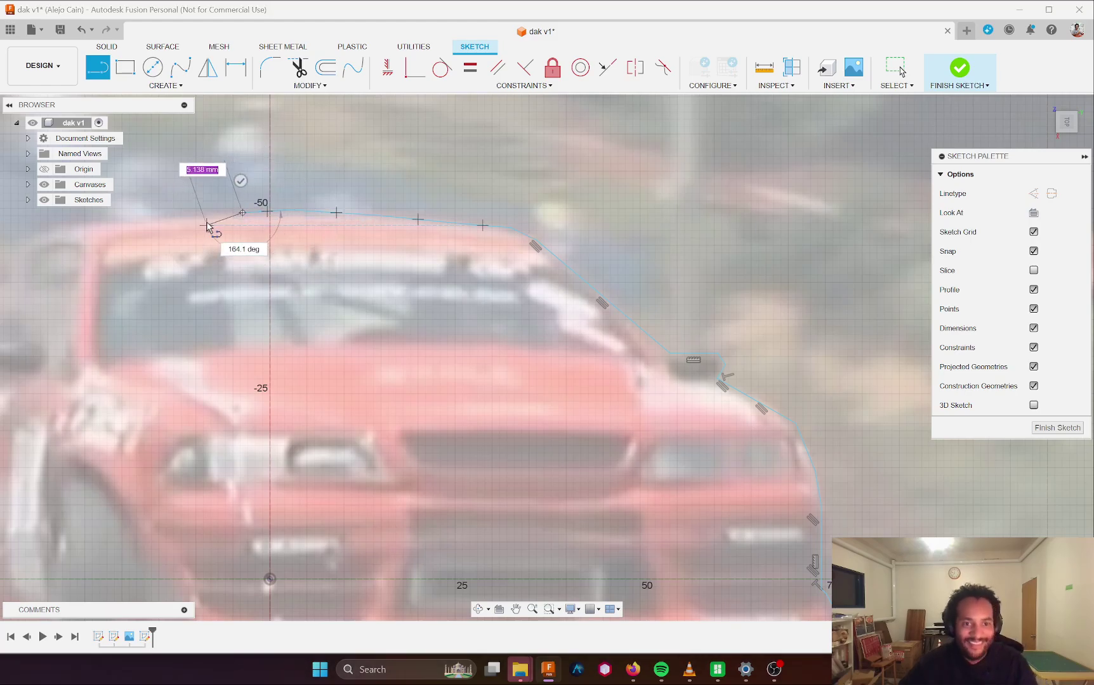
# - Extend the outline beyond the roof's left corner, end the line chain and move its endpoint back to that corner
pyautogui.moveTo(186, 200)
pyautogui.mouseDown(button='middle')
pyautogui.moveTo(257, 208)
pyautogui.moveTo(344, 240)
pyautogui.mouseUp(button='middle')
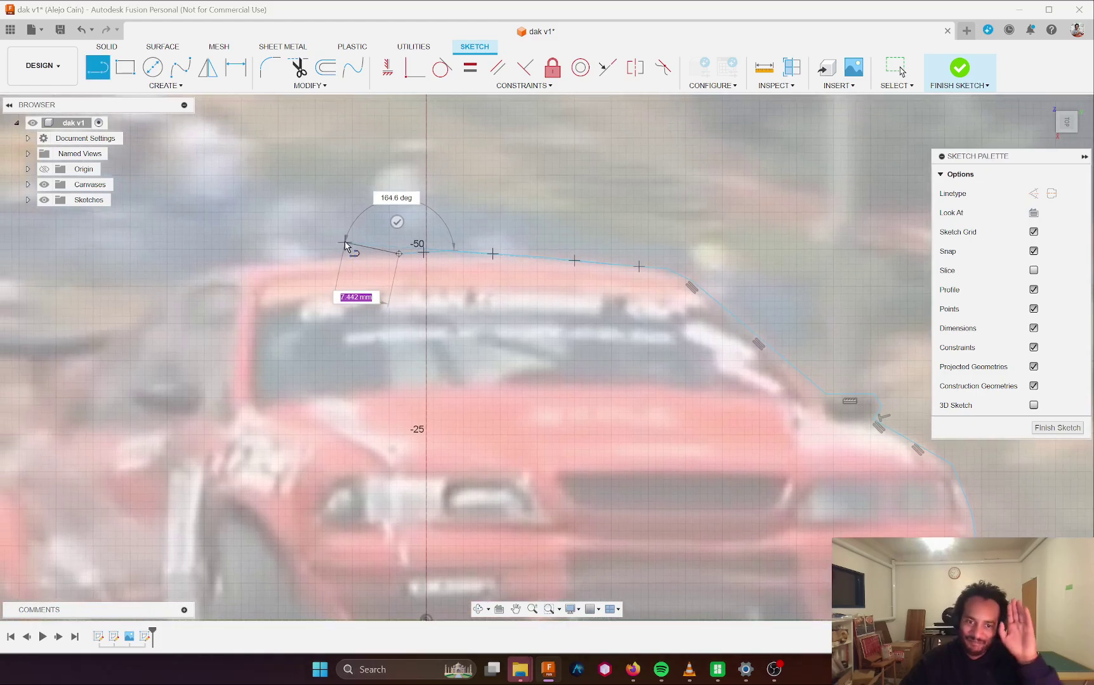
pyautogui.click(330, 263)
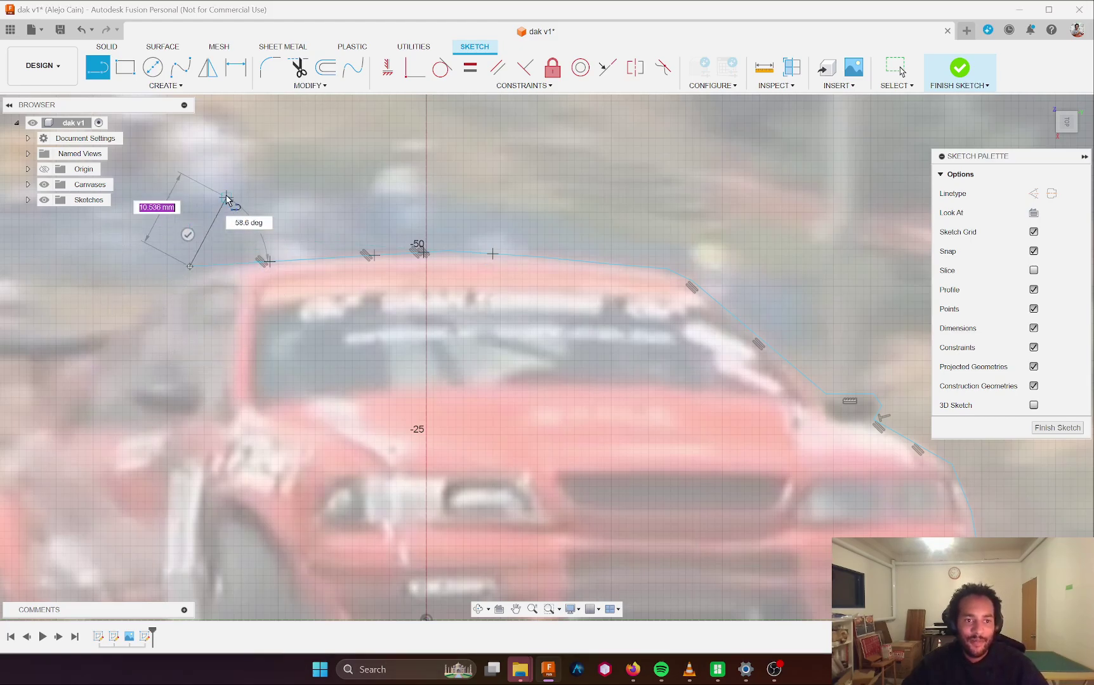
pyautogui.press('Escape')
pyautogui.moveTo(233, 210)
pyautogui.mouseDown(button='middle')
pyautogui.moveTo(395, 135)
pyautogui.moveTo(423, 210)
pyautogui.mouseUp(button='middle')
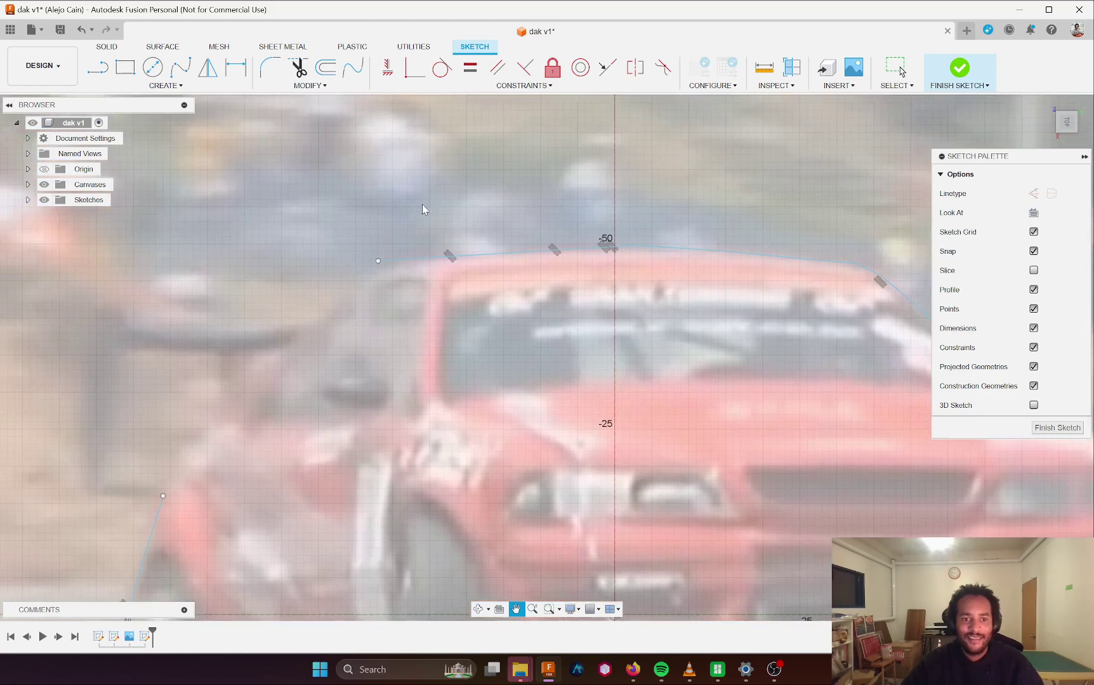
pyautogui.moveTo(384, 259); pyautogui.dragTo(390, 257)
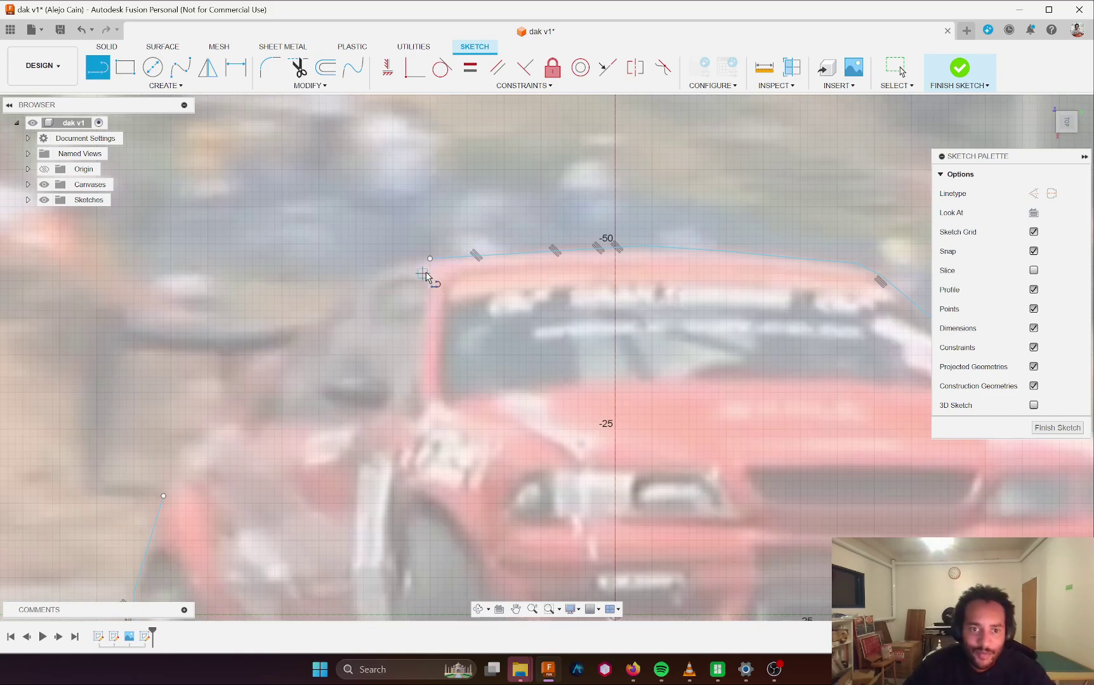
# - Draw connected lines from the roof's left corner down the slope of the rear side windows
pyautogui.click(431, 259)
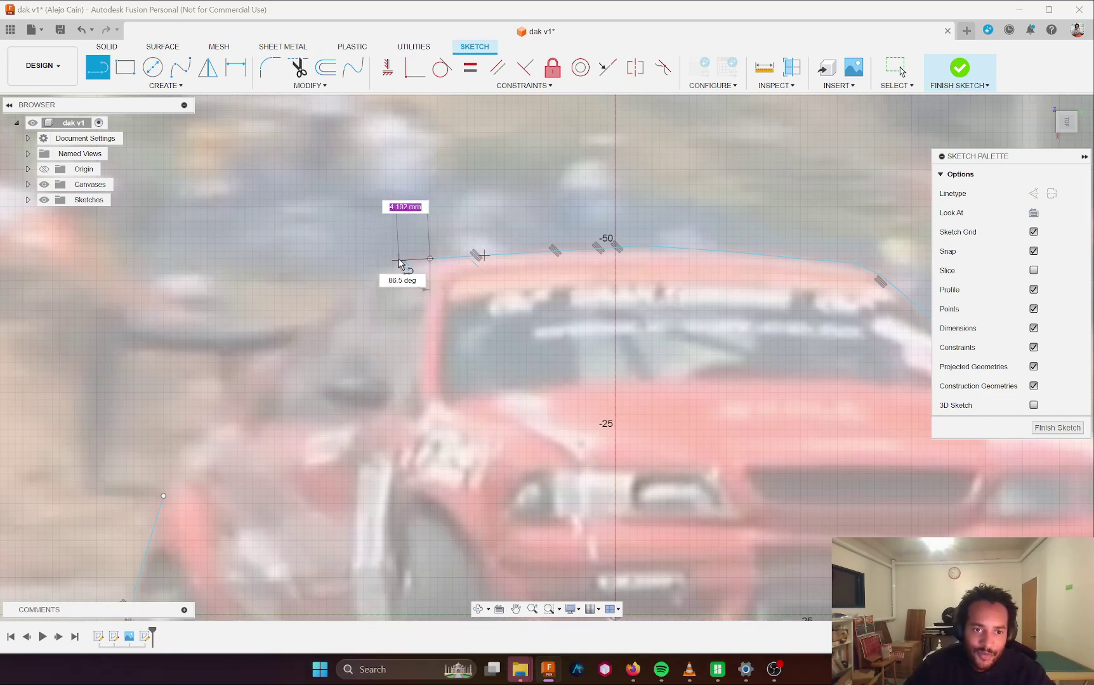
pyautogui.click(378, 271)
pyautogui.moveTo(378, 271); pyautogui.dragTo(334, 302)
pyautogui.click(327, 304)
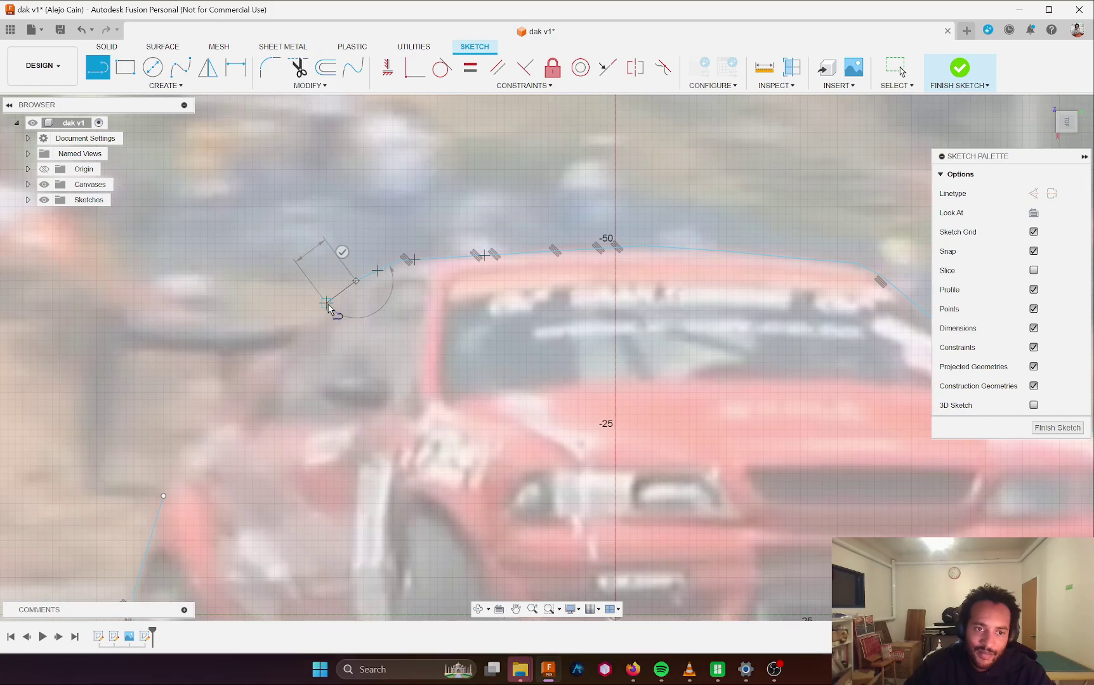
pyautogui.click(311, 318)
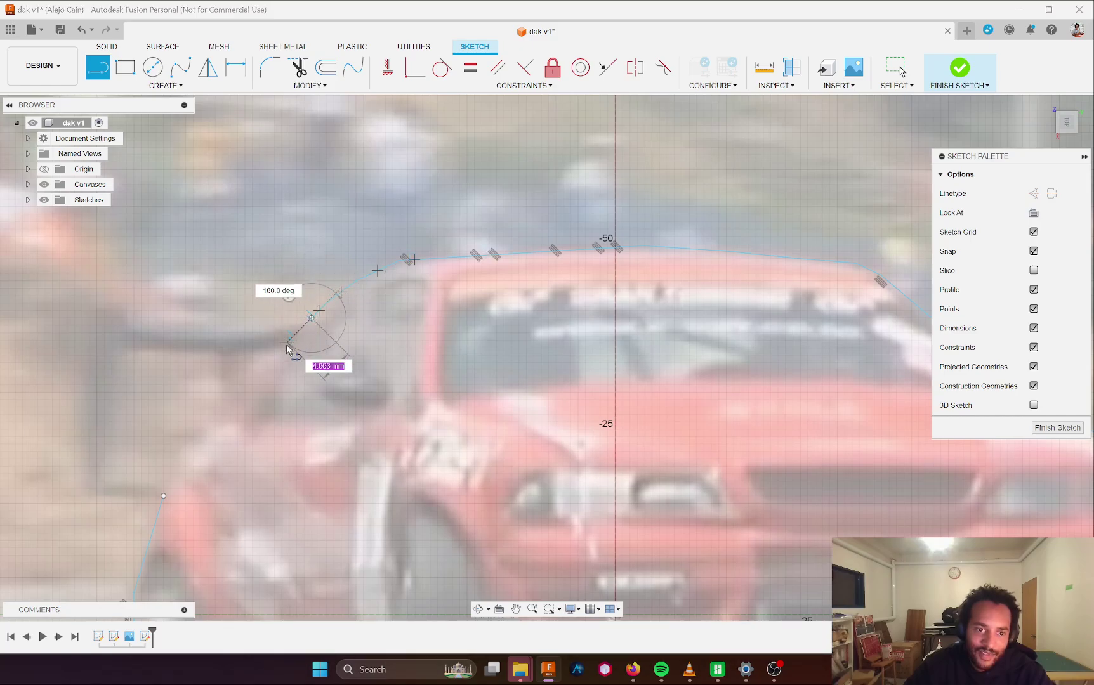
pyautogui.click(296, 335)
pyautogui.click(279, 350)
# - Continue the lines down to the rear fender and close the car outline at its starting point
pyautogui.click(270, 359)
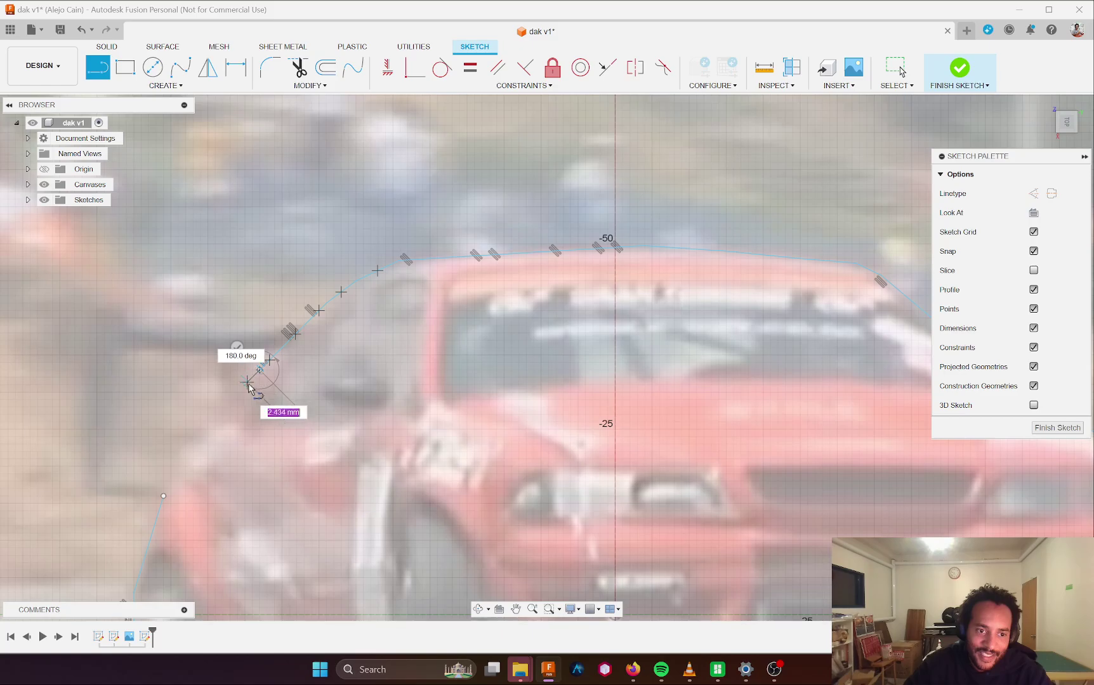
pyautogui.click(248, 381)
pyautogui.click(238, 392)
pyautogui.click(214, 420)
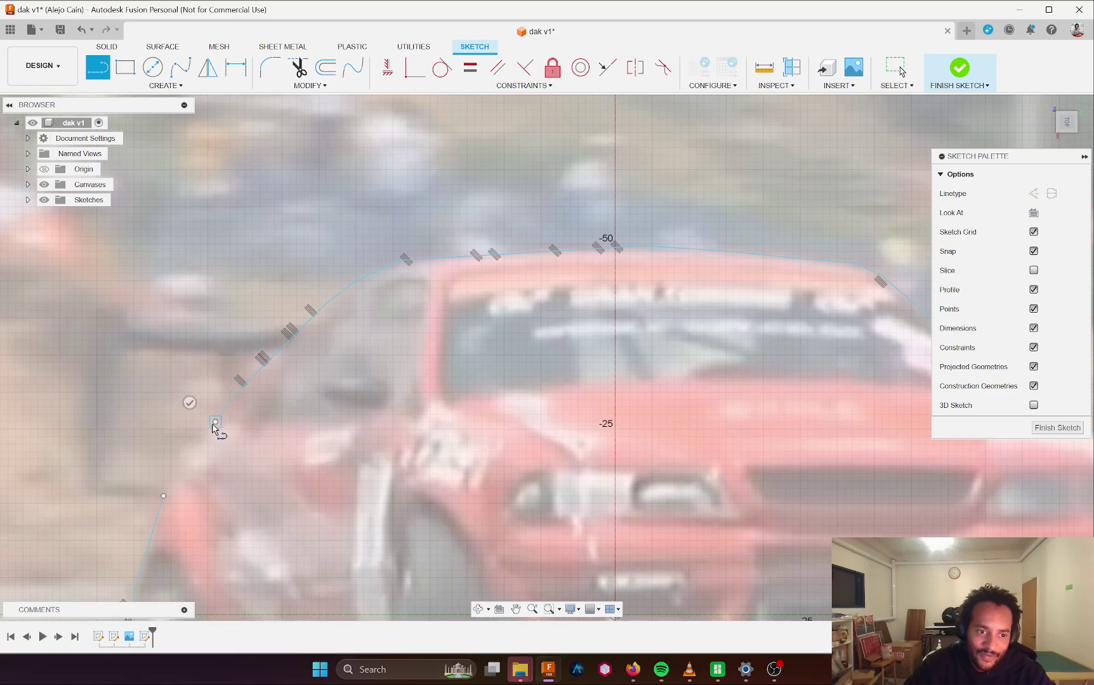
pyautogui.click(186, 444)
pyautogui.click(170, 458)
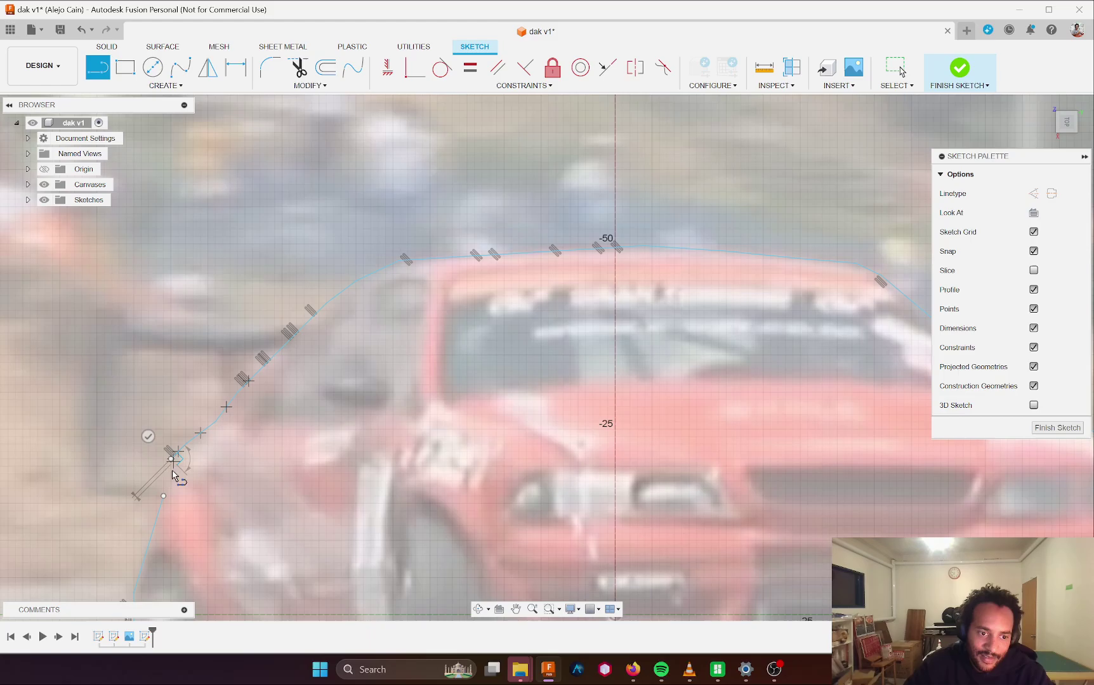
pyautogui.click(163, 496)
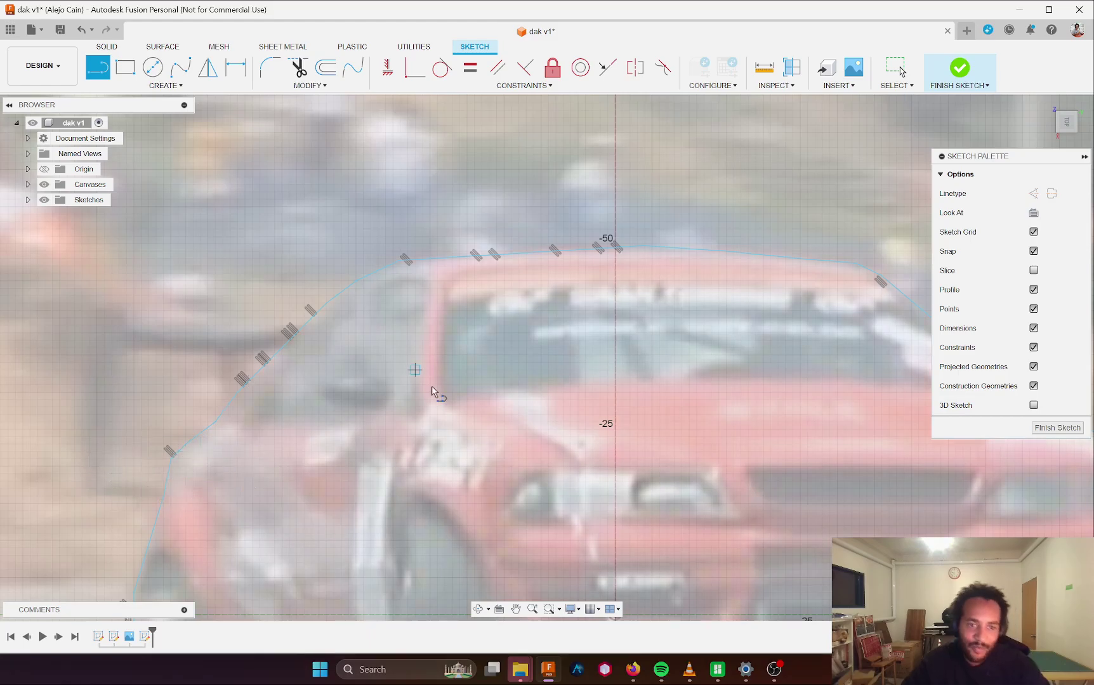
pyautogui.scroll(-5, 432, 391)
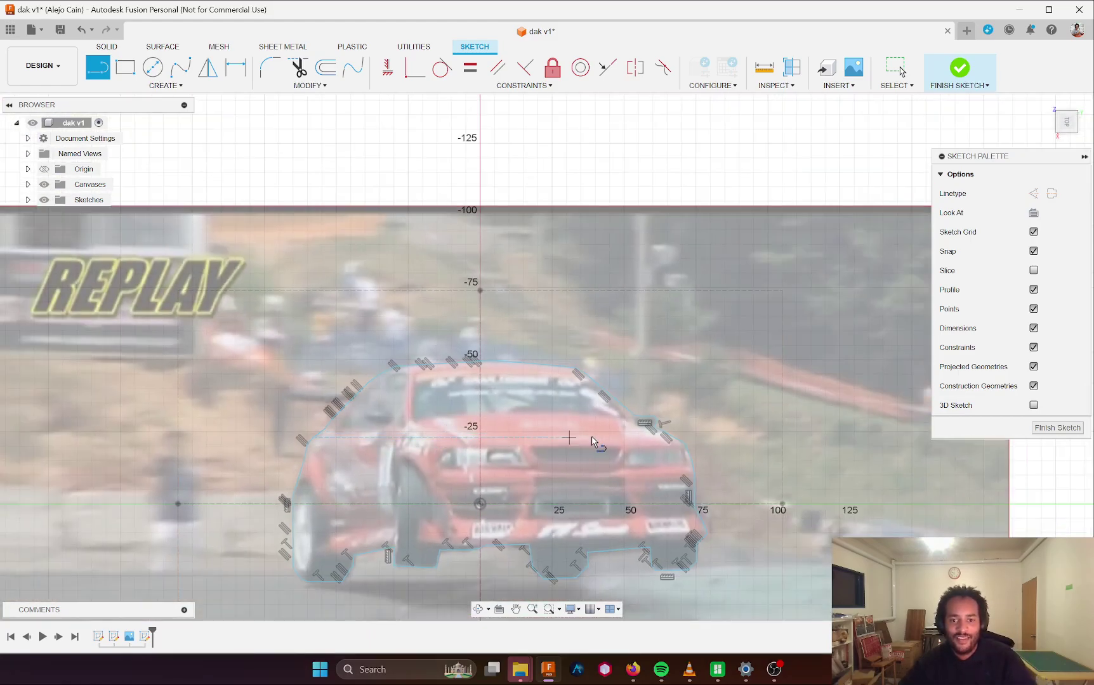
# - Leave the Line tool and finish the sketch containing the closed car outline
pyautogui.scroll(-2, 404, 526)
pyautogui.scroll(3, 338, 465)
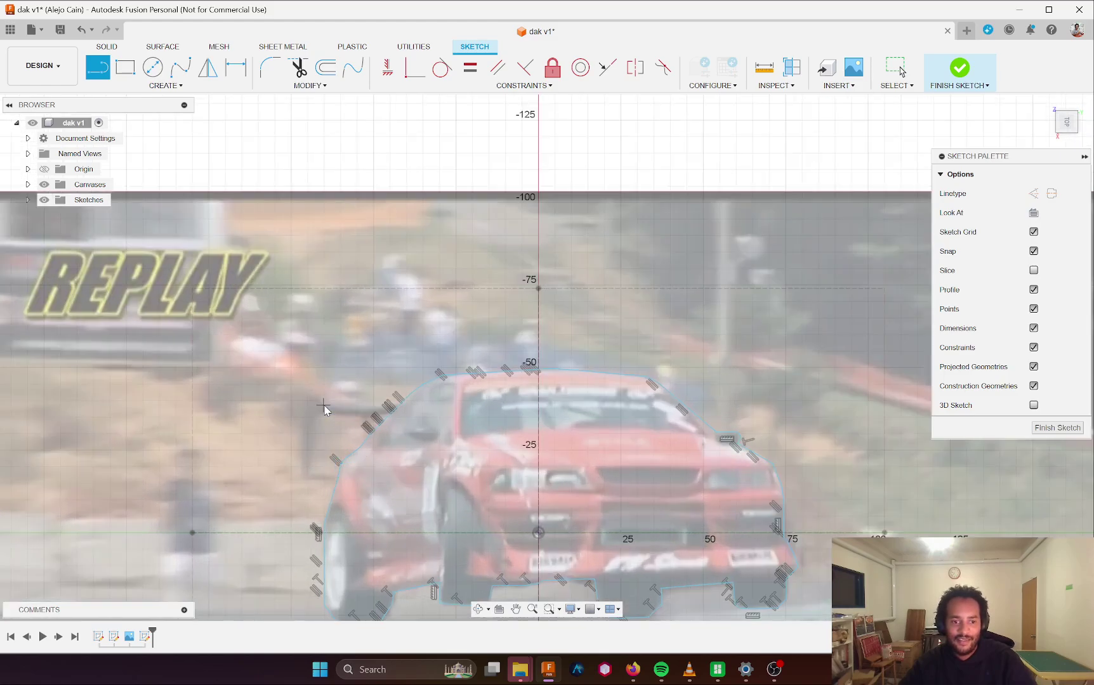
pyautogui.press('Escape')
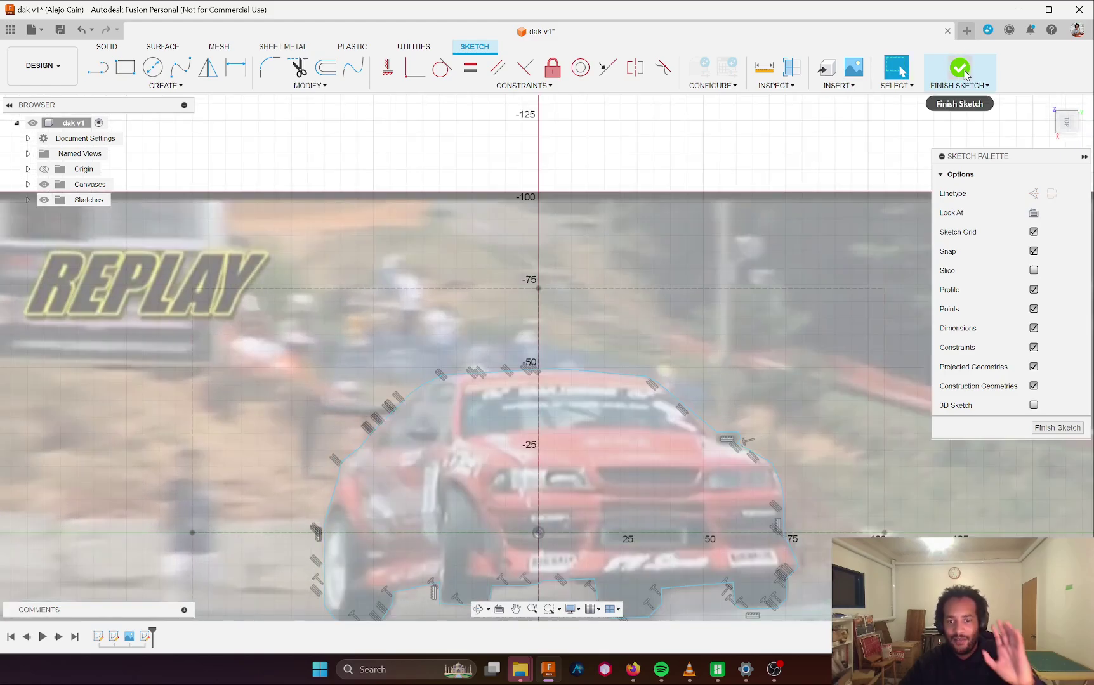
pyautogui.click(964, 75)
pyautogui.scroll(-3, 551, 479)
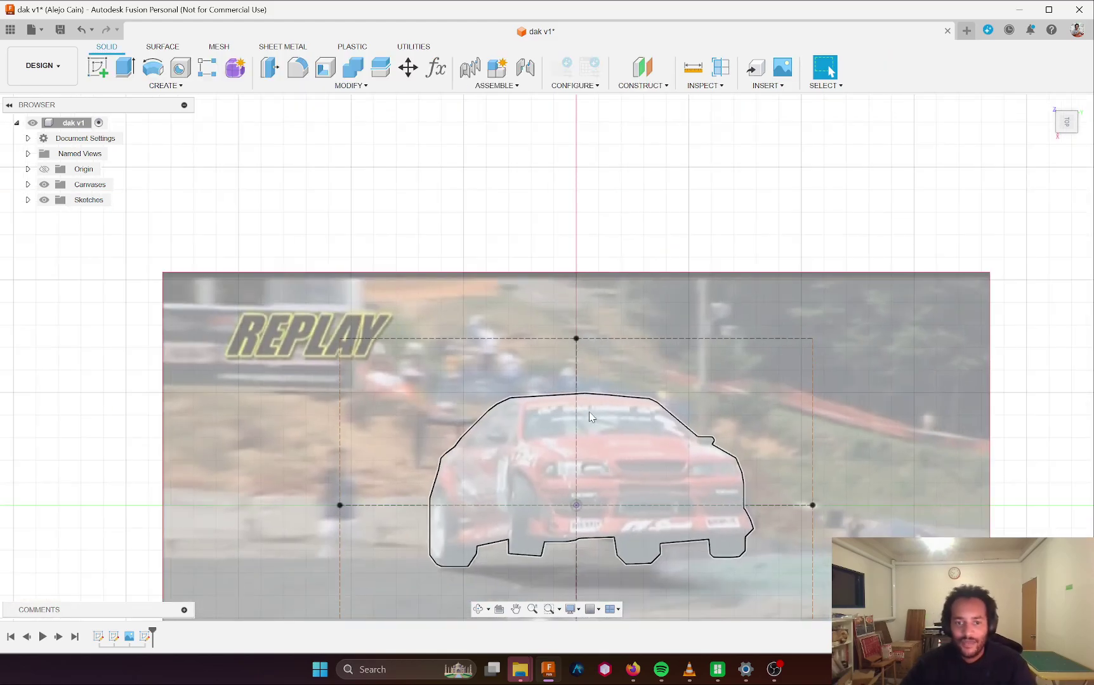
# - Start a new sketch on the horizontal plane of the canvas and rotate the view so the car is upright
pyautogui.scroll(3, 551, 479)
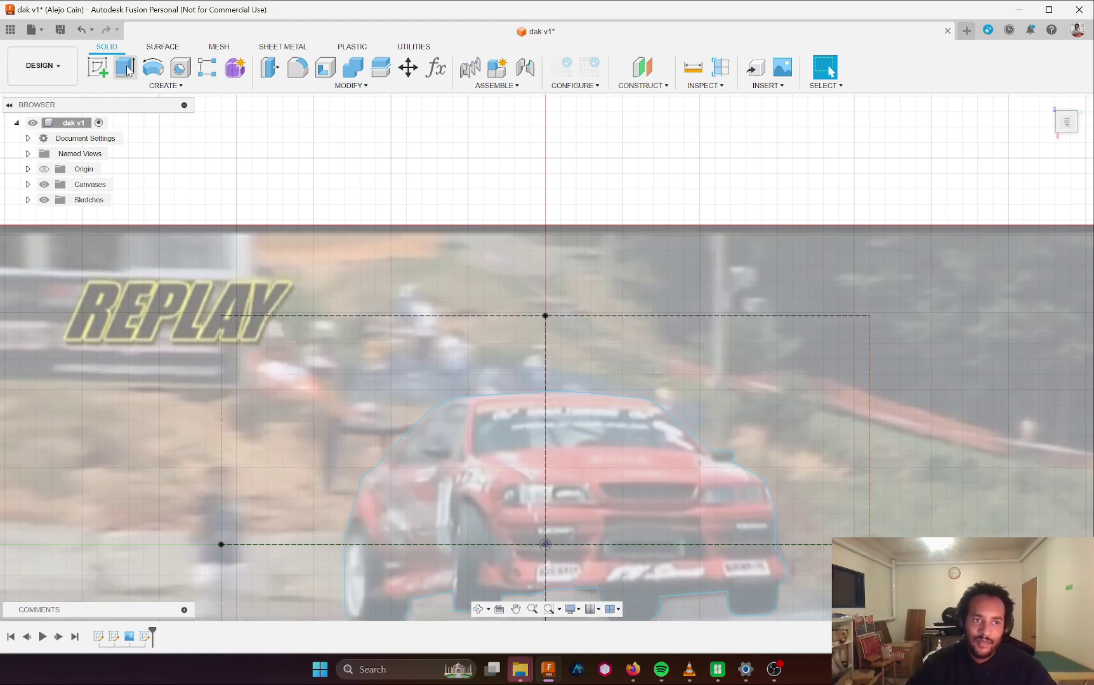
pyautogui.click(98, 67)
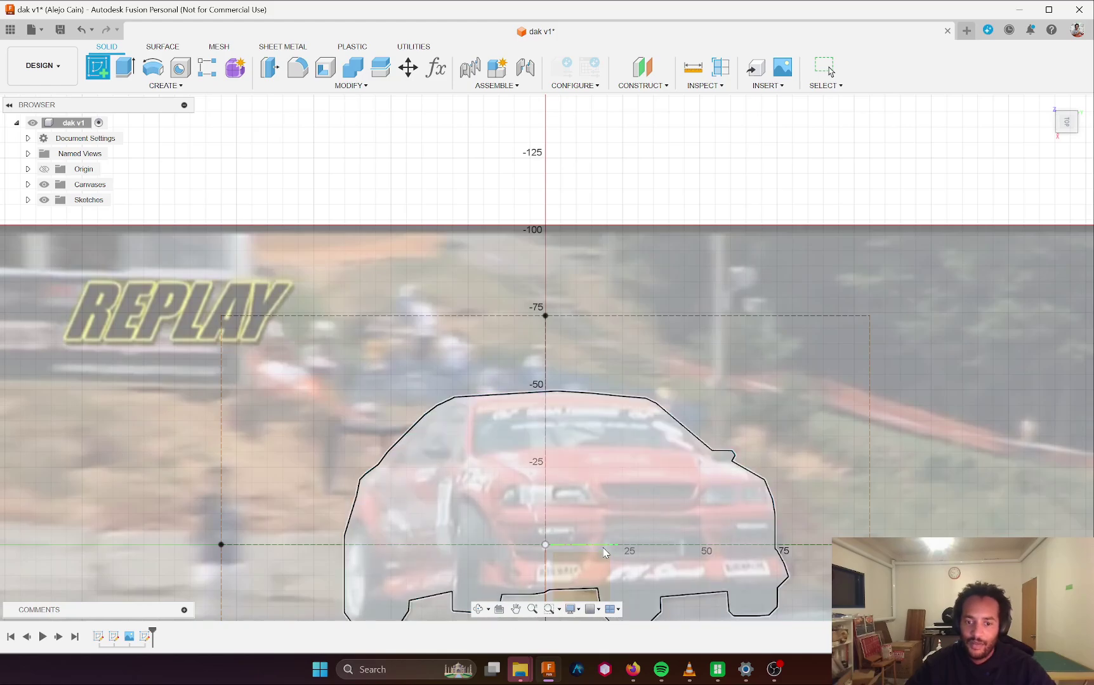
pyautogui.moveTo(553, 560)
pyautogui.mouseDown(button='middle')
pyautogui.moveTo(501, 387)
pyautogui.moveTo(541, 386)
pyautogui.mouseUp(button='middle')
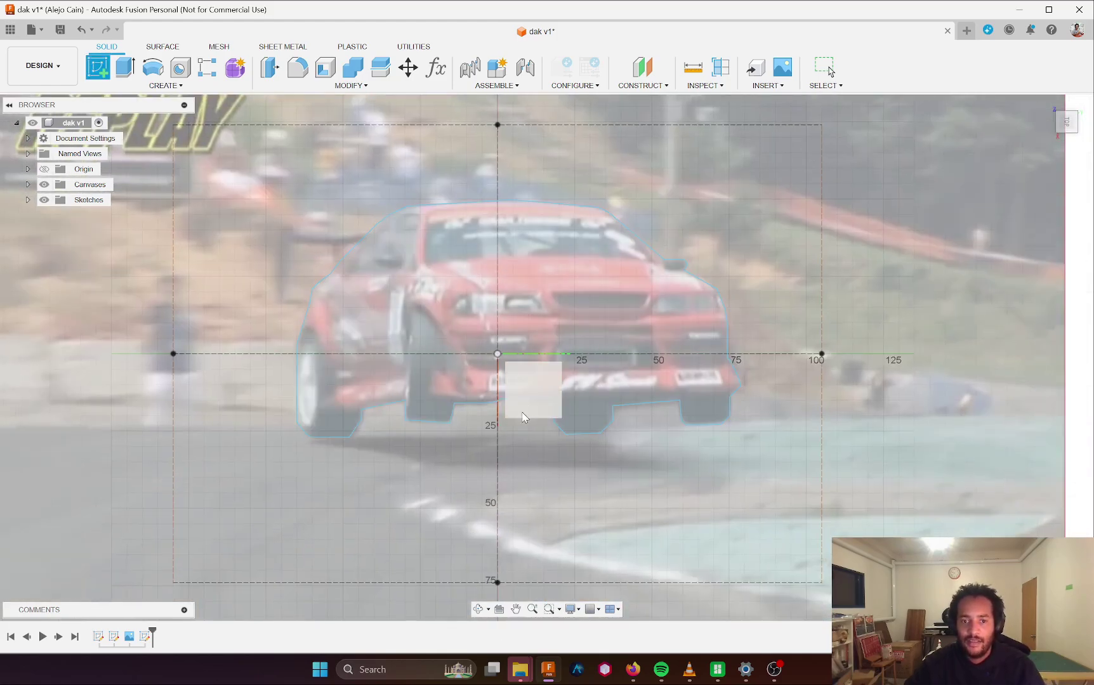
pyautogui.click(536, 384)
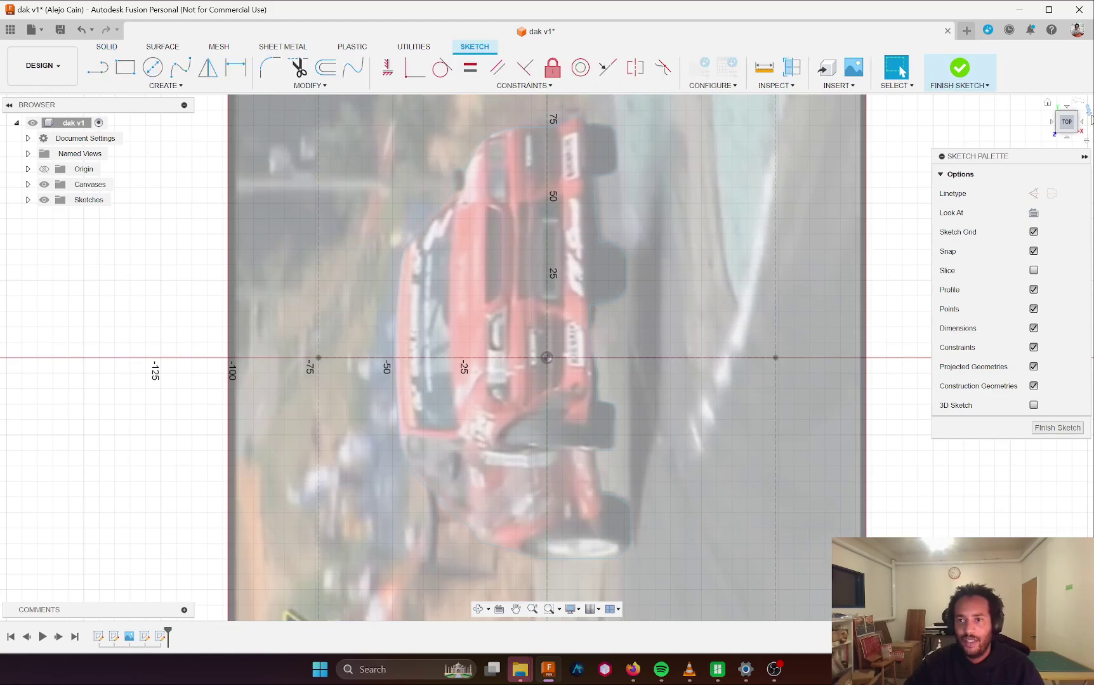
pyautogui.click(1090, 118)
pyautogui.moveTo(667, 208); pyautogui.dragTo(558, 259, button='middle')
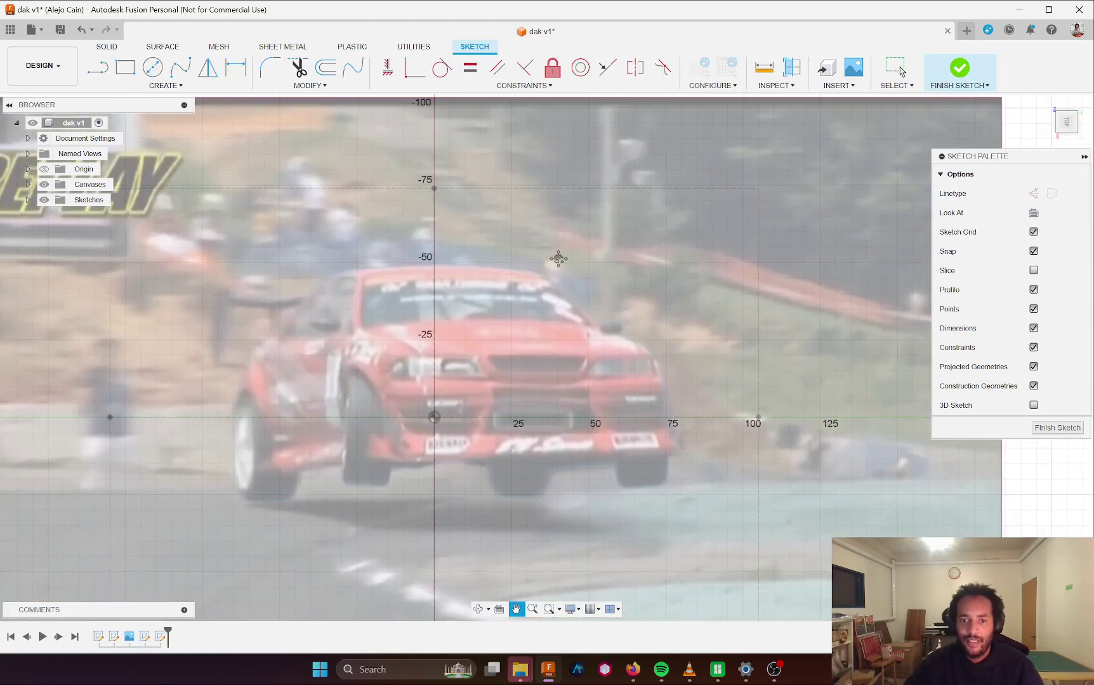
# - Draw a closed four-line outline around the upper grille opening, with horizontal long edges and slanted ends
pyautogui.press('l')
pyautogui.scroll(3, 488, 368)
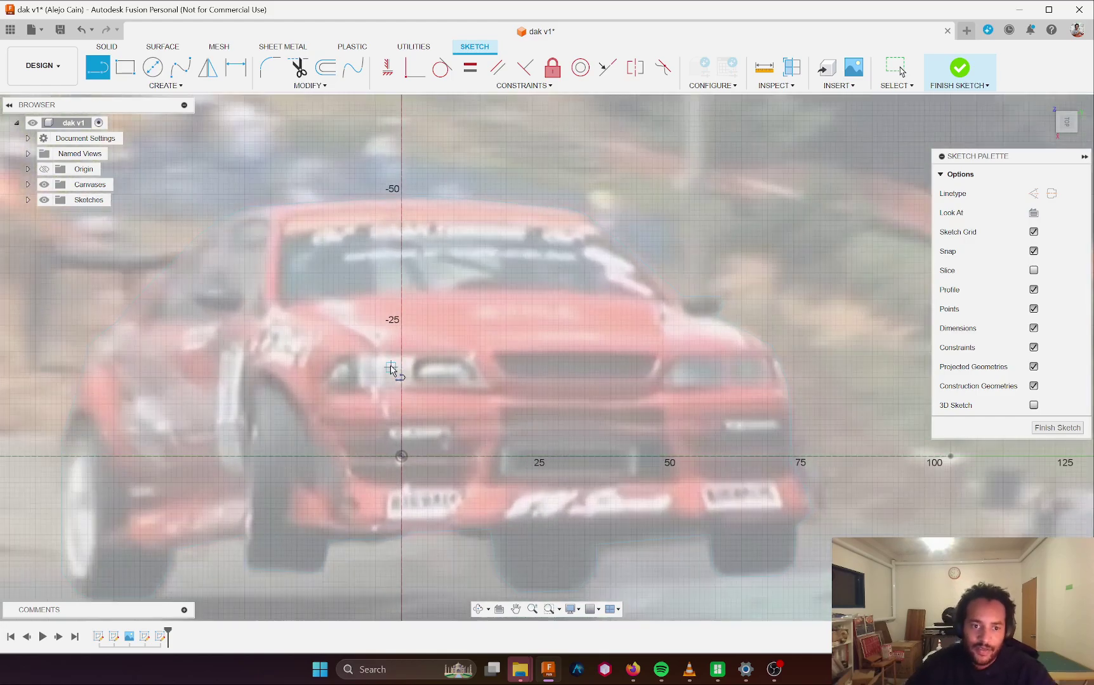
pyautogui.scroll(2, 392, 370)
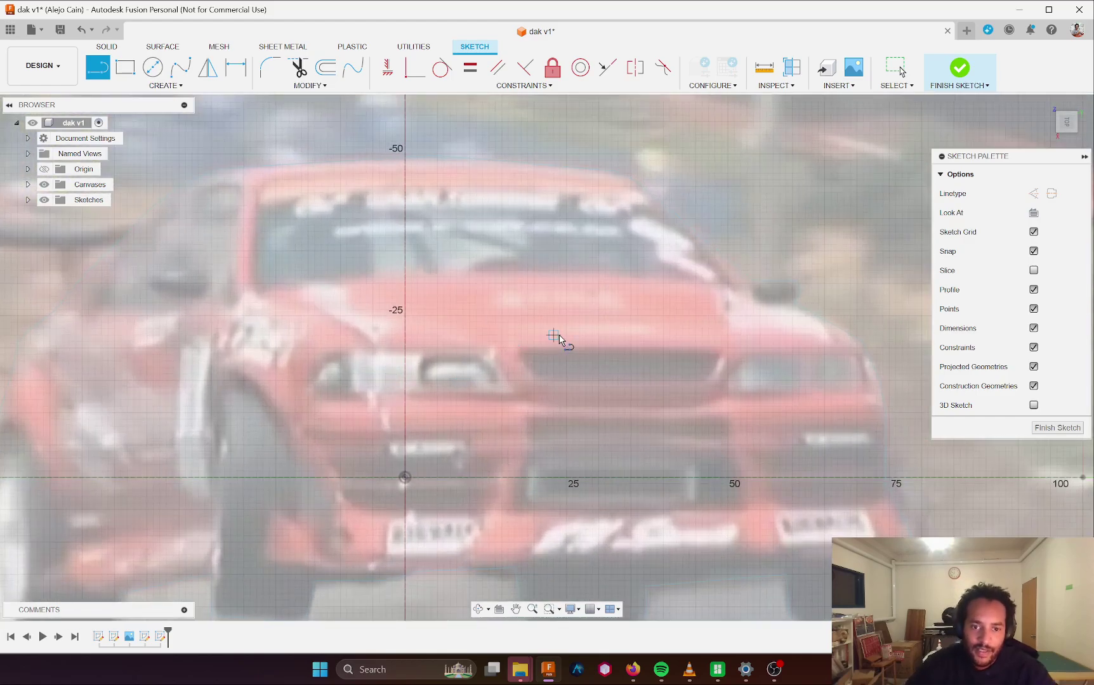
pyautogui.click(515, 348)
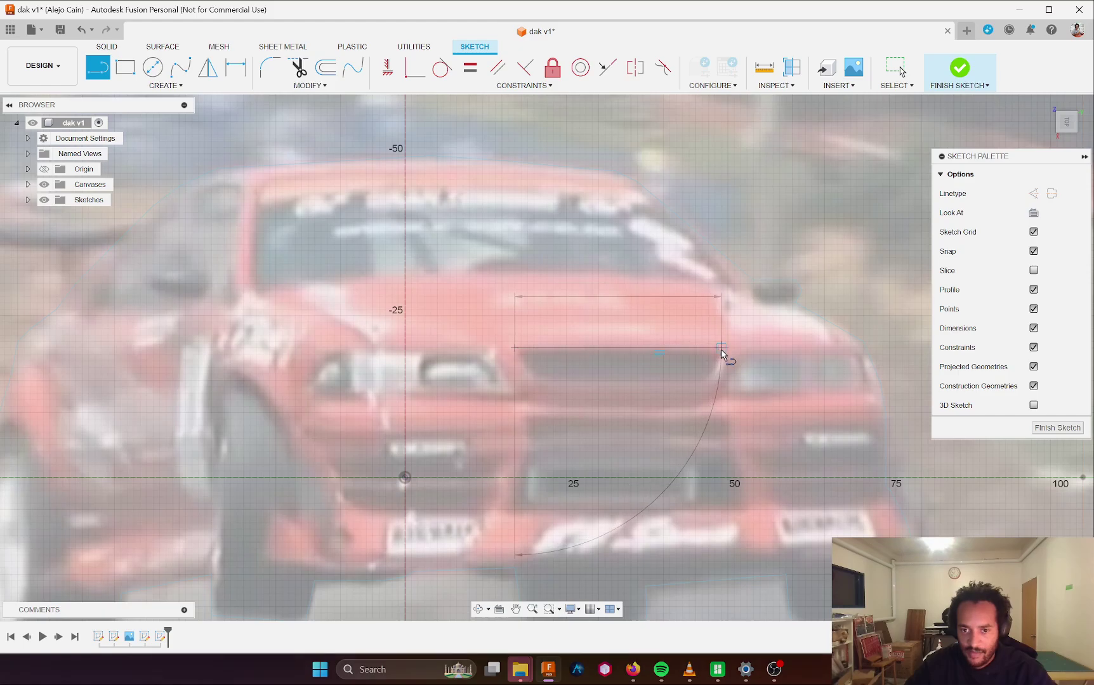
pyautogui.click(721, 350)
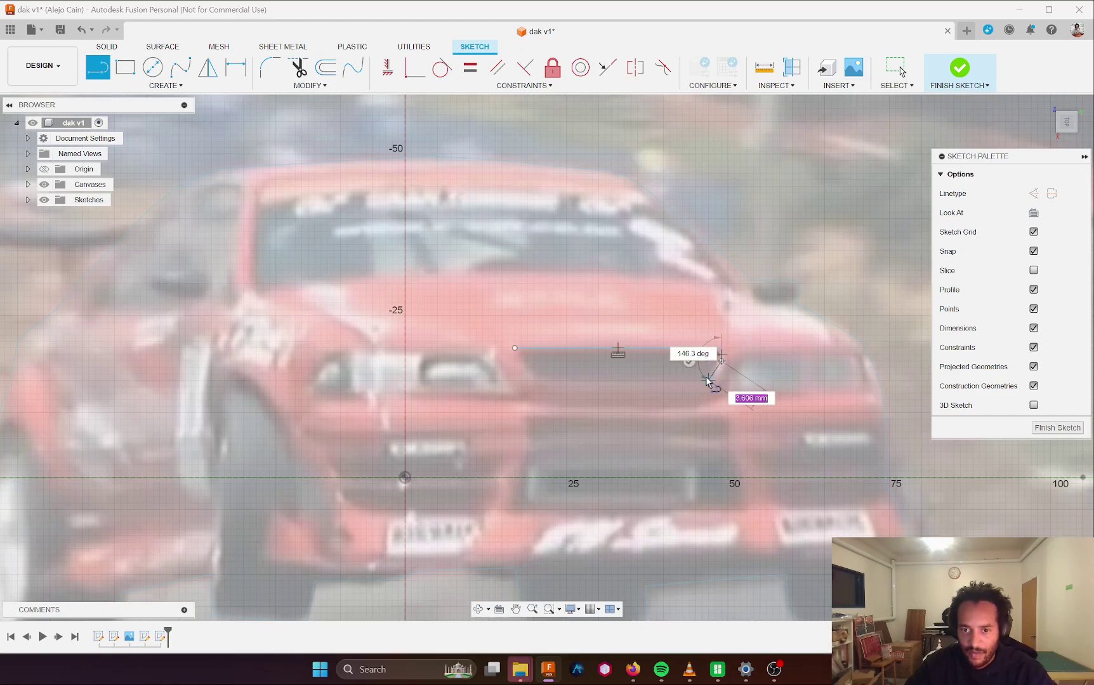
pyautogui.click(708, 380)
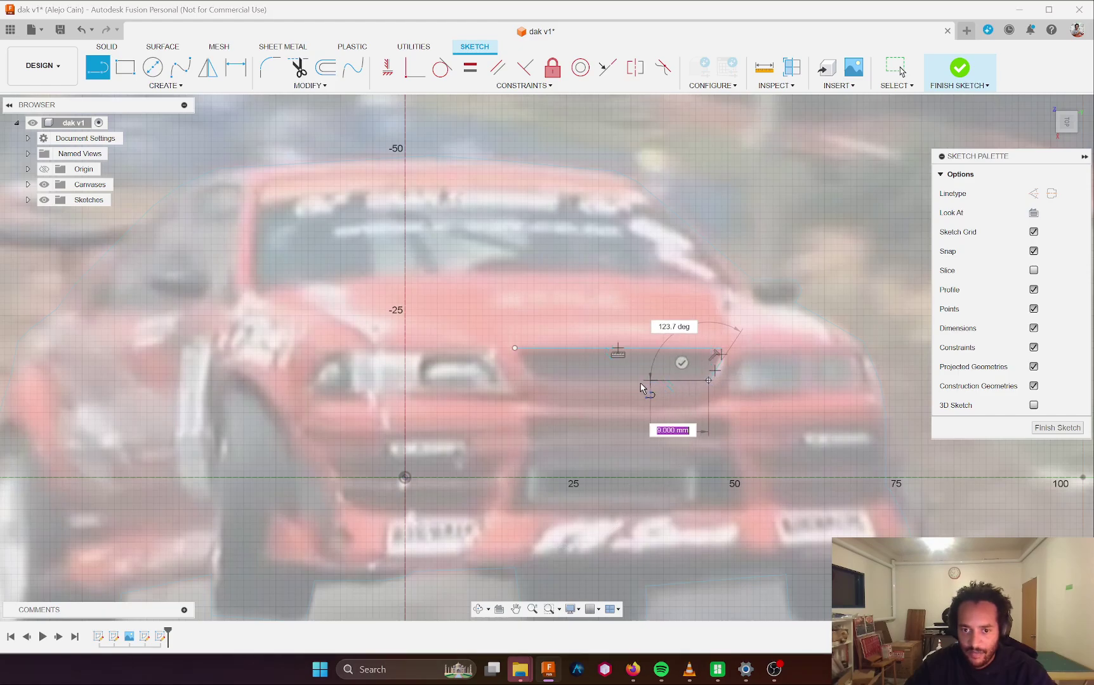
pyautogui.click(541, 380)
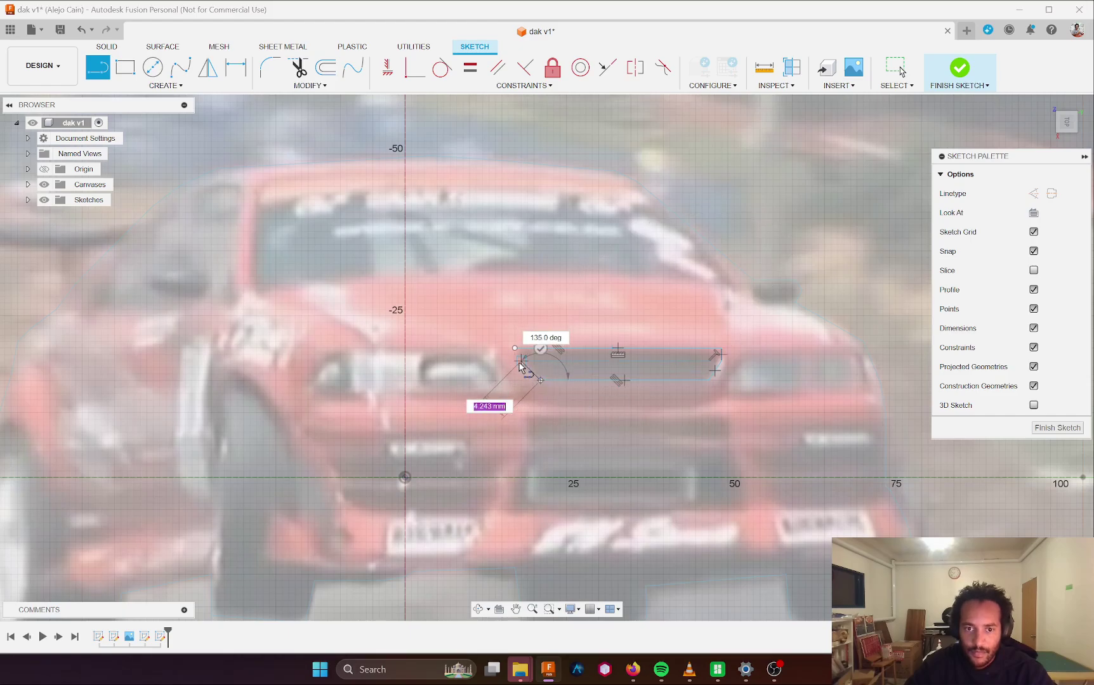
pyautogui.click(516, 350)
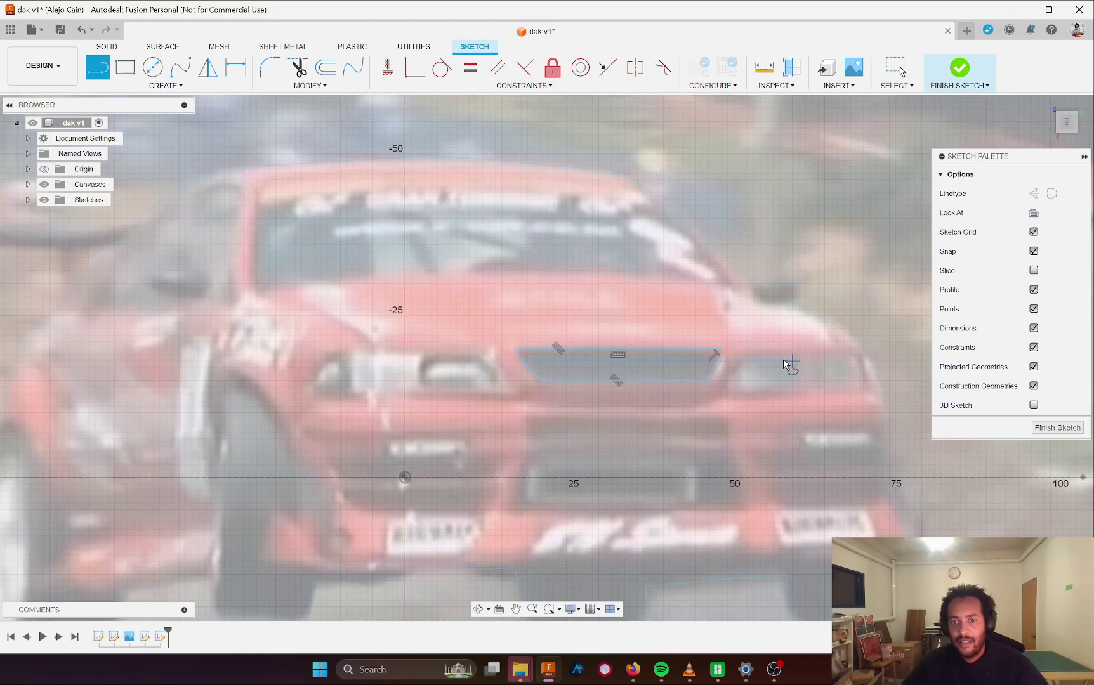
# - Draw the horizontal upper edge of the headlight right of the grille and its slanted outer edge about 5 mm long
pyautogui.click(747, 355)
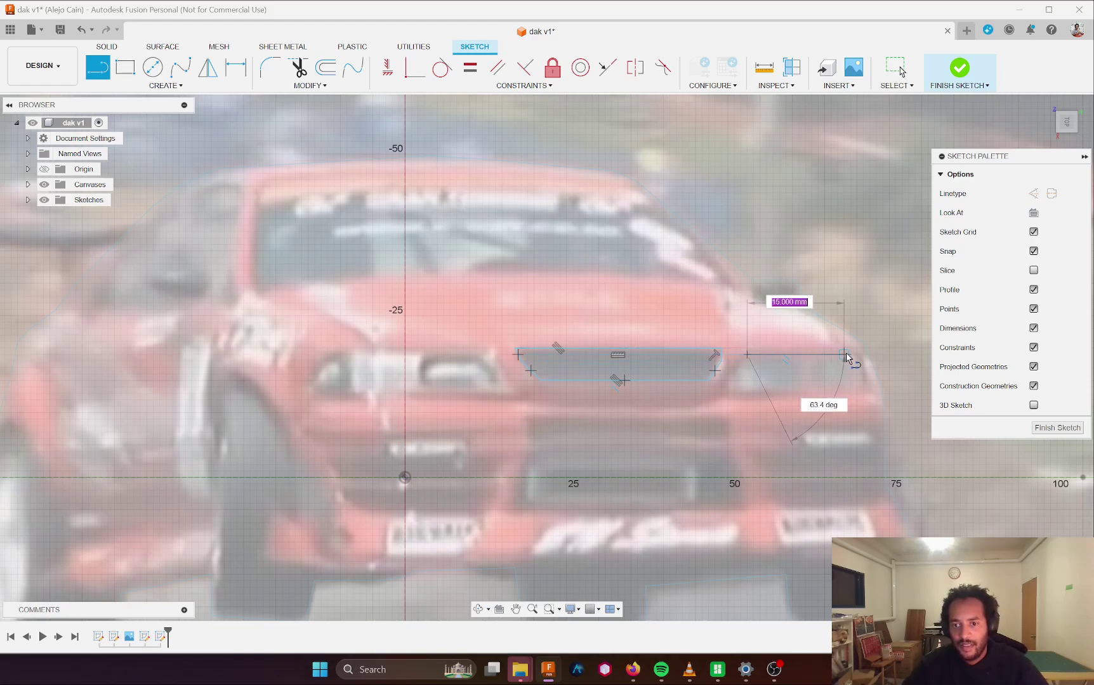
pyautogui.click(850, 355)
pyautogui.scroll(5, 850, 386)
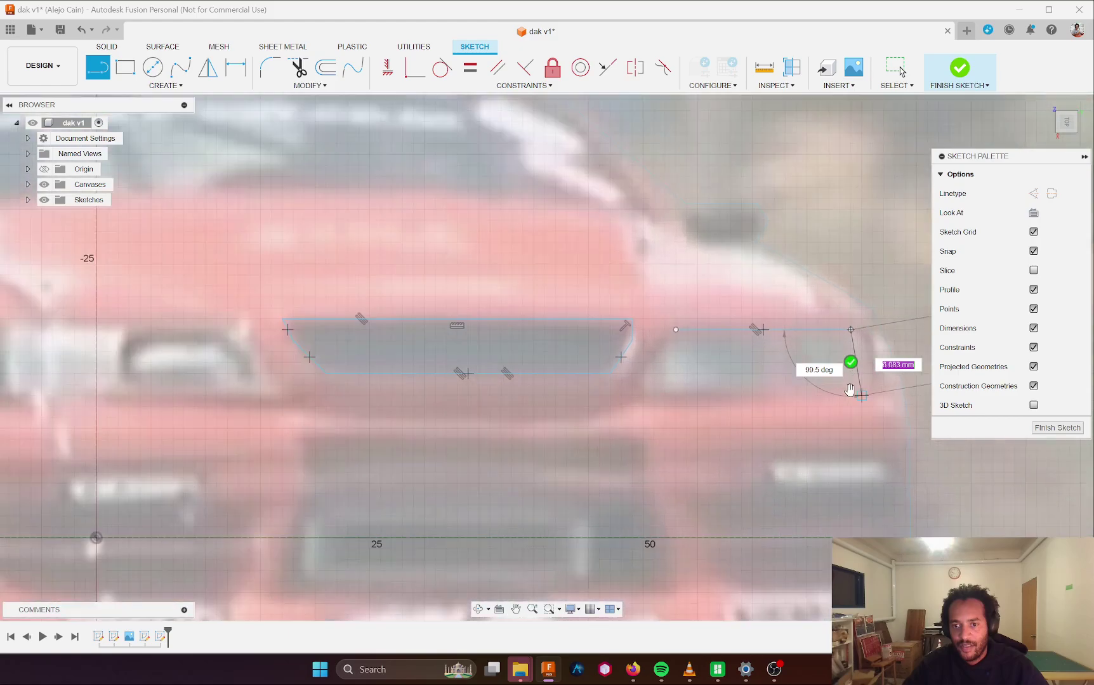
pyautogui.press('Escape')
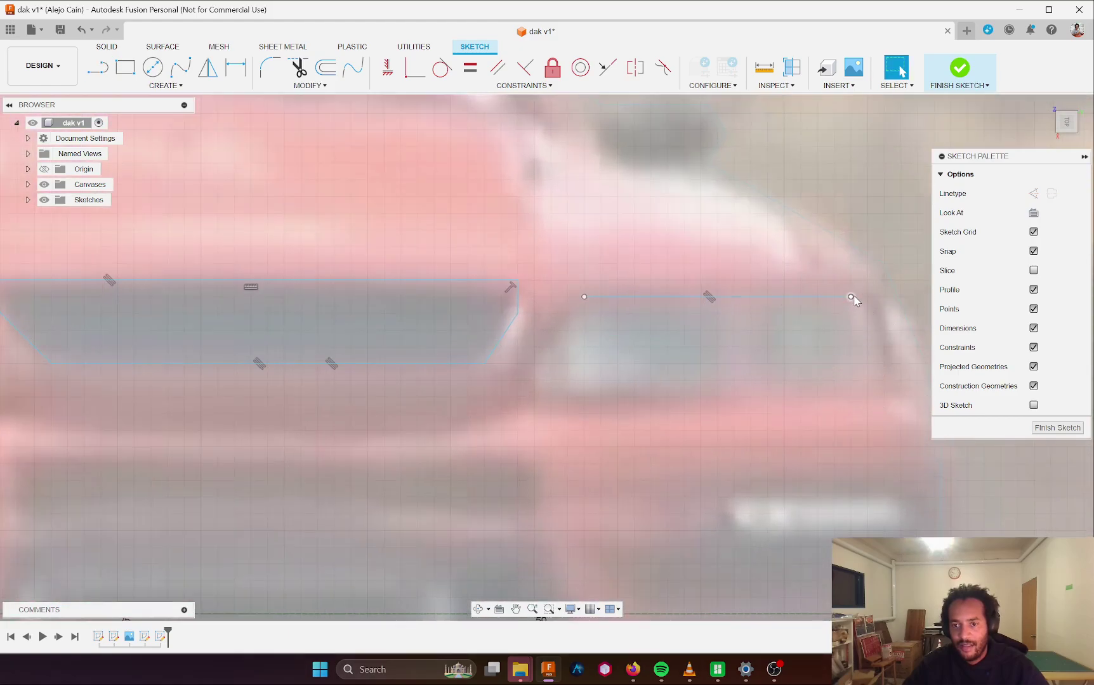
pyautogui.press('l')
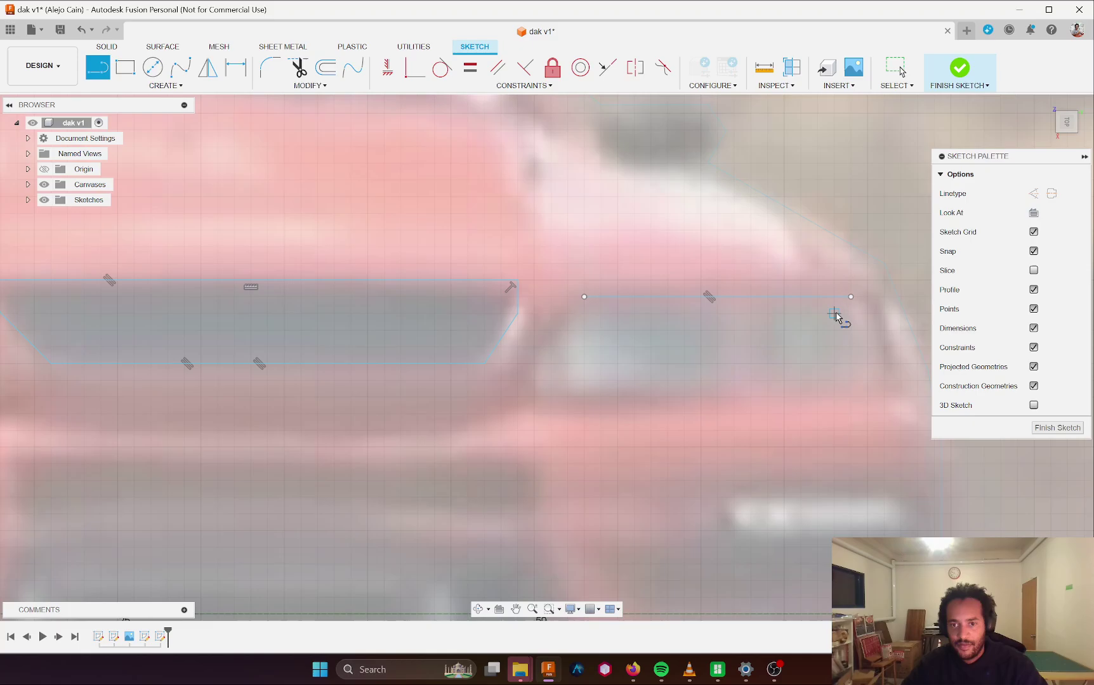
pyautogui.click(850, 296)
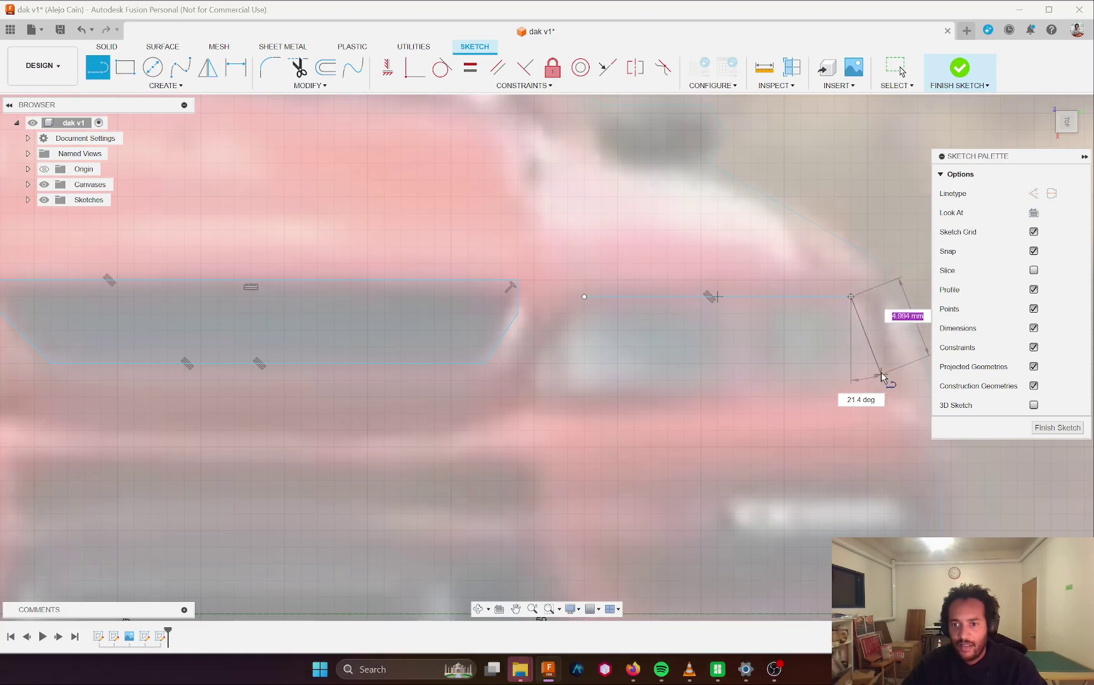
pyautogui.click(881, 376)
pyautogui.click(751, 377)
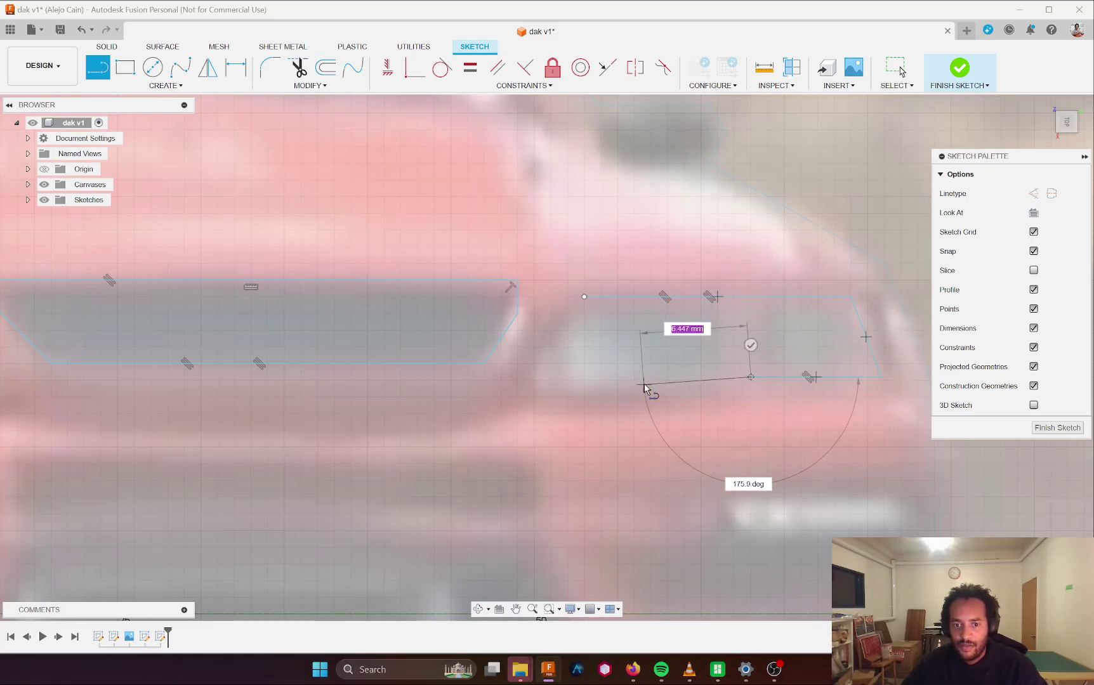
pyautogui.click(642, 384)
pyautogui.click(557, 390)
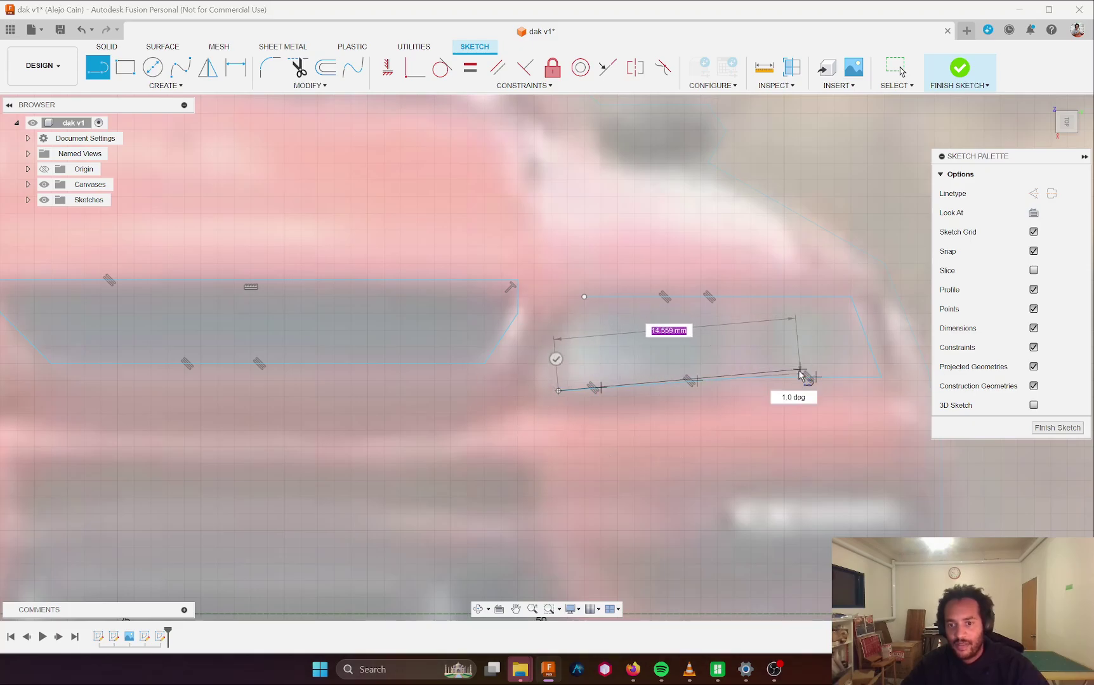
pyautogui.press('Escape')
pyautogui.hotkey('ctrl', 'z')
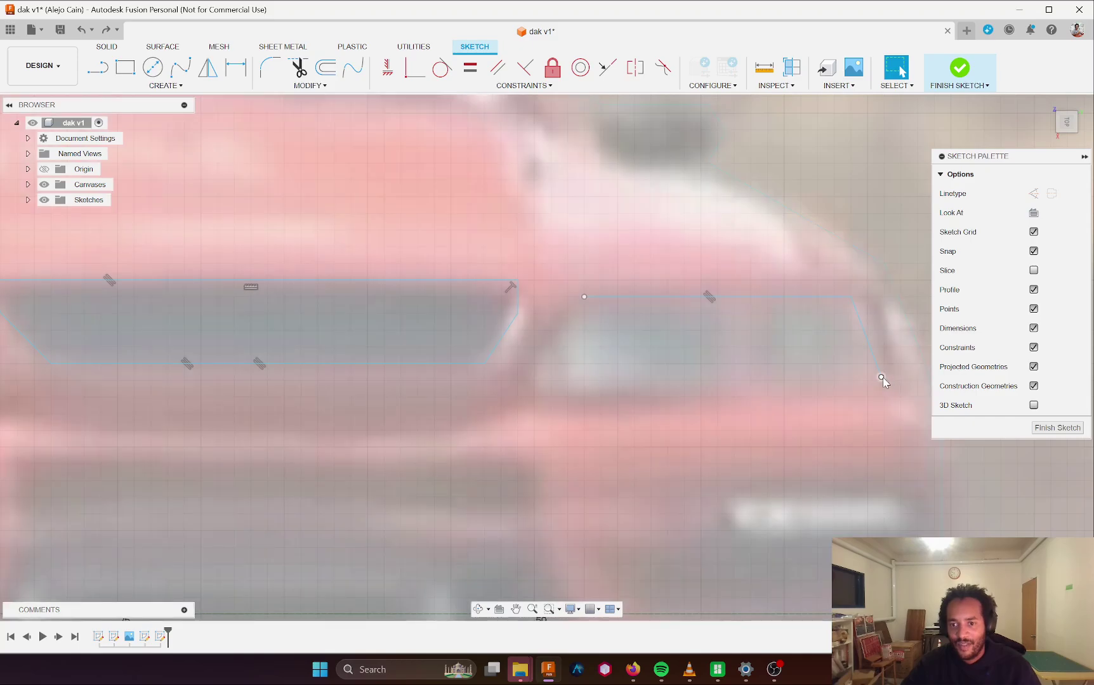
# - Move the lower end of the right headlight's outer edge slightly to match the lamp's corner
pyautogui.click(883, 387)
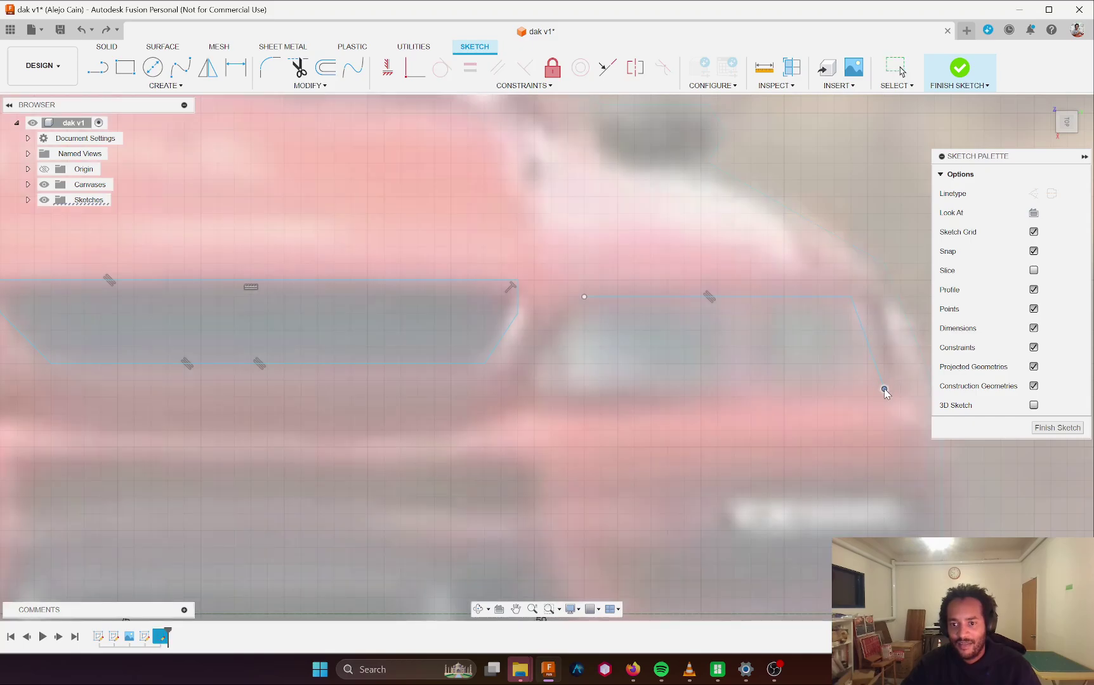
pyautogui.press('m')
pyautogui.click(901, 390)
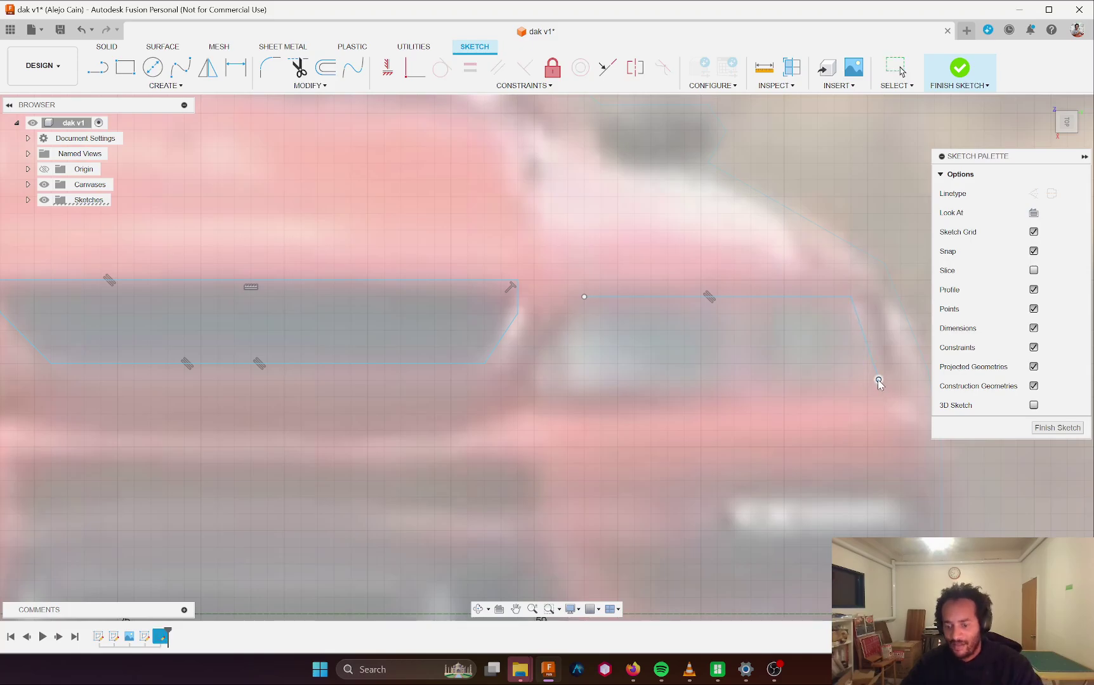
# - Draw the right headlight's lower edge toward the grille and close the outline up its inner side to the upper corner
pyautogui.press('l')
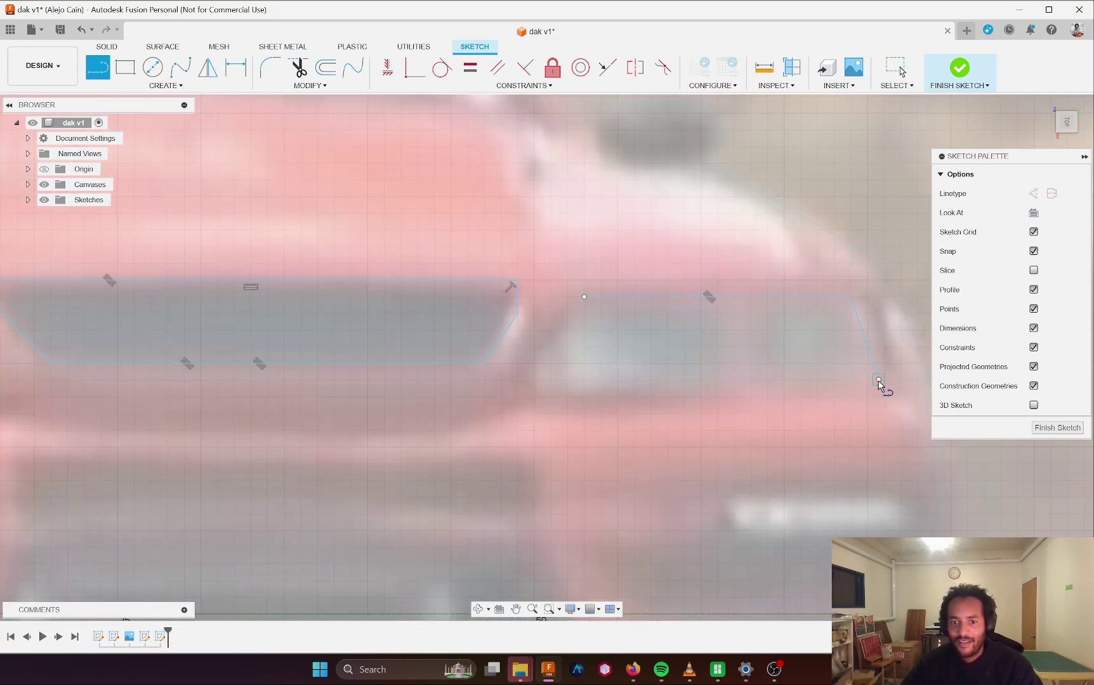
pyautogui.click(878, 380)
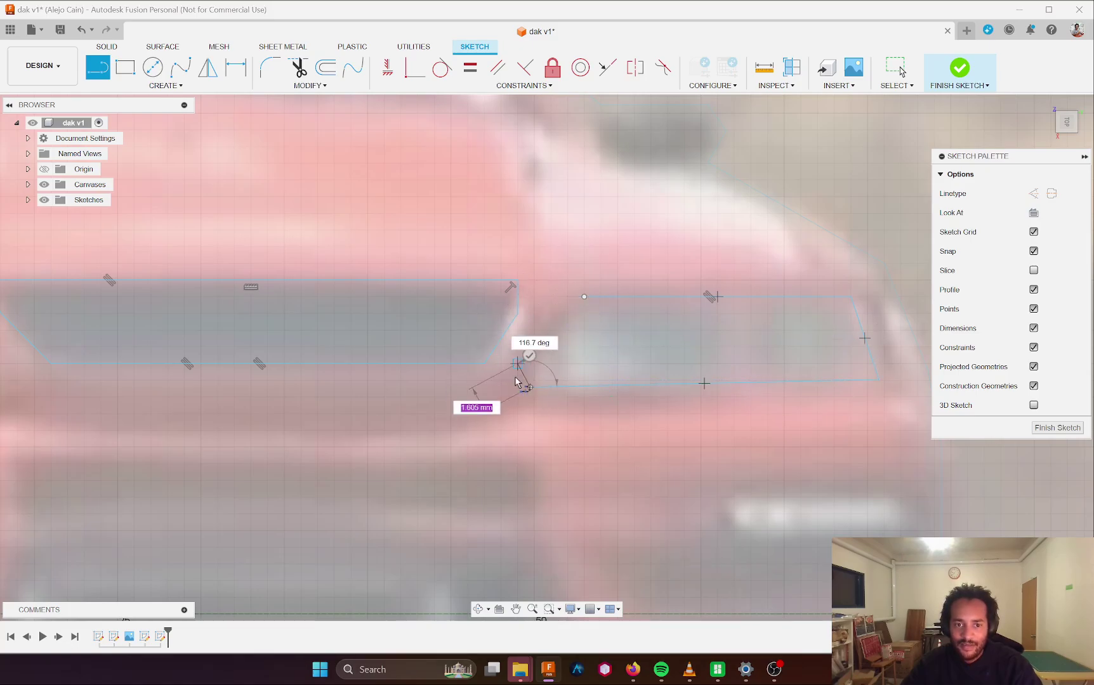
pyautogui.click(525, 372)
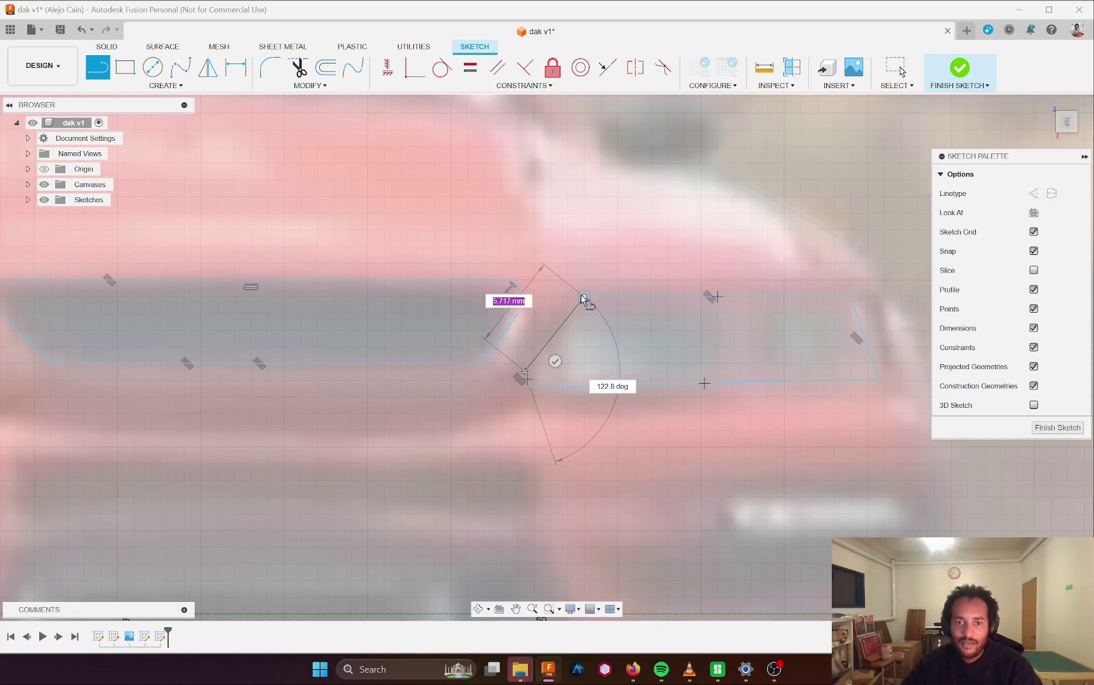
pyautogui.press('Escape')
pyautogui.scroll(-3, 553, 444)
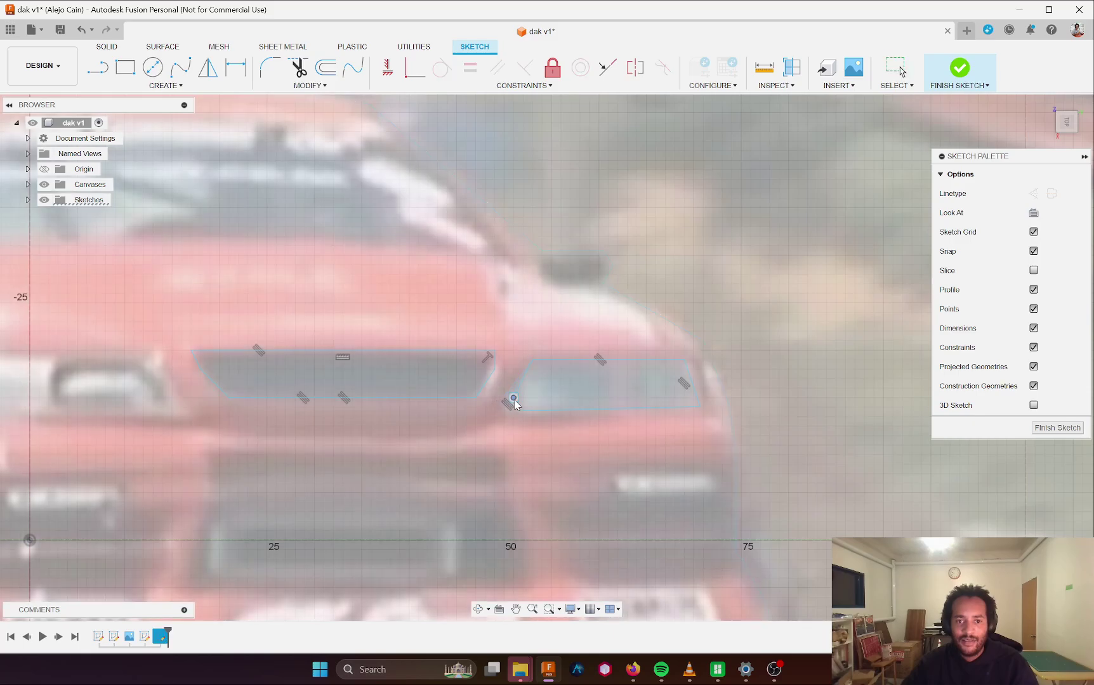
# - Adjust the lower inner corner of the right headlight outline to fit the lamp beside the grille
pyautogui.moveTo(507, 395); pyautogui.dragTo(506, 394)
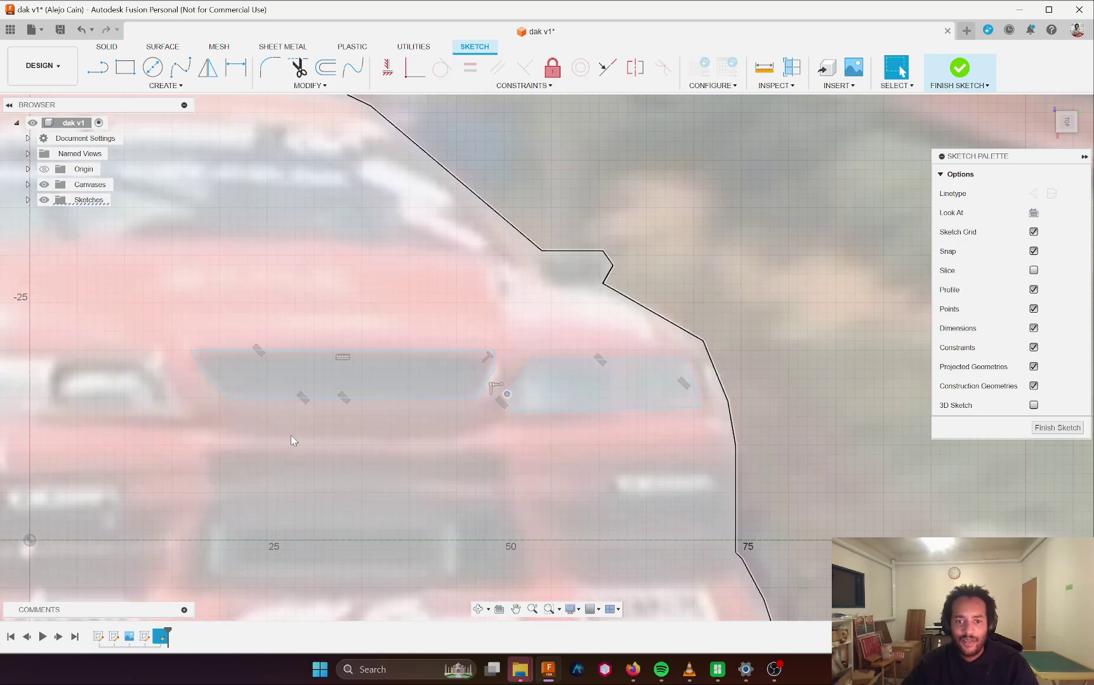
pyautogui.moveTo(320, 430); pyautogui.dragTo(506, 451, button='middle')
pyautogui.moveTo(293, 405); pyautogui.dragTo(349, 409, button='middle')
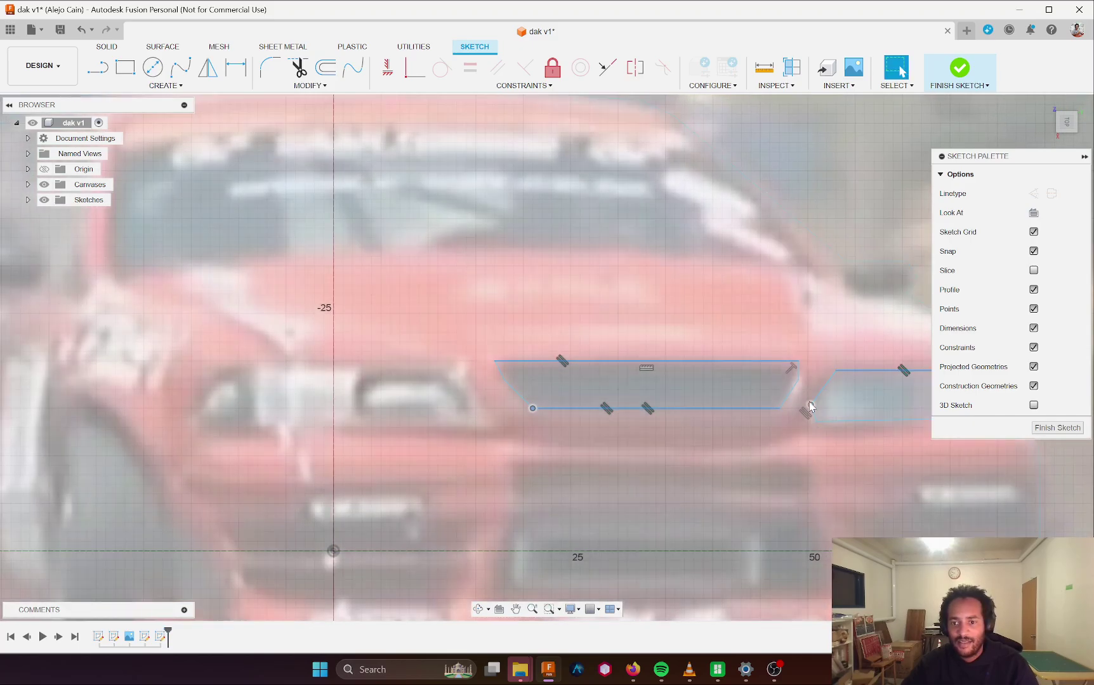
pyautogui.moveTo(811, 405)
pyautogui.mouseDown()
pyautogui.moveTo(819, 409)
pyautogui.moveTo(802, 419)
pyautogui.mouseUp()
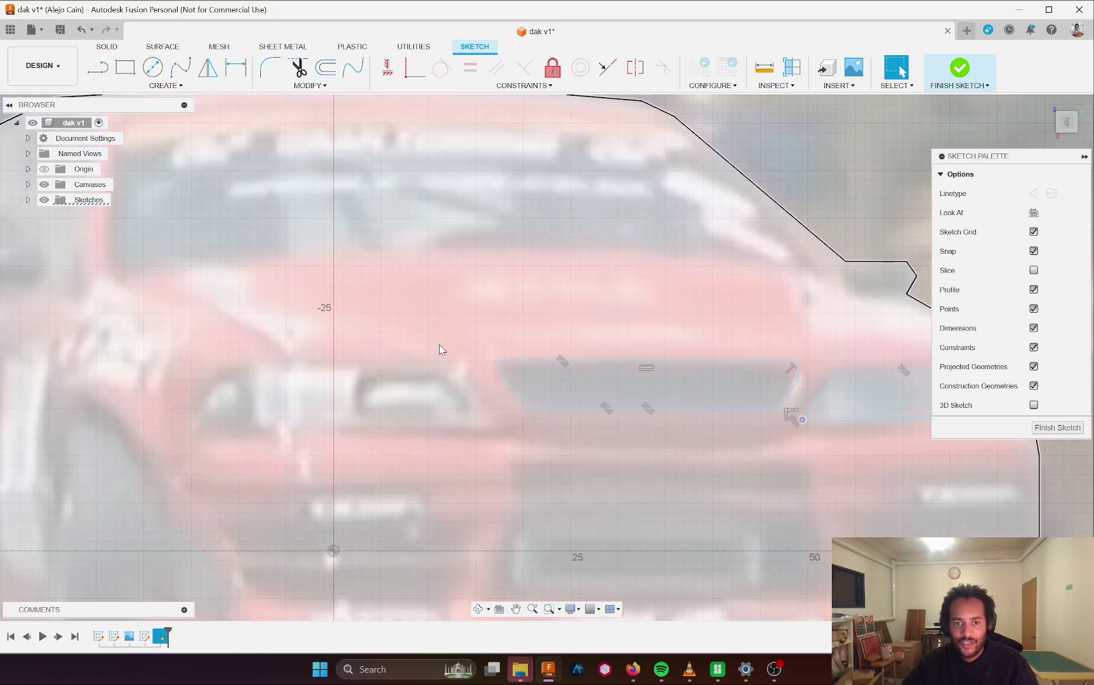
# - Draw the closed outline of the headlight left of the grille, with an inner edge about 8 mm and a horizontal lower edge about 32 mm long
pyautogui.moveTo(486, 361); pyautogui.dragTo(505, 290, button='middle')
pyautogui.press('l')
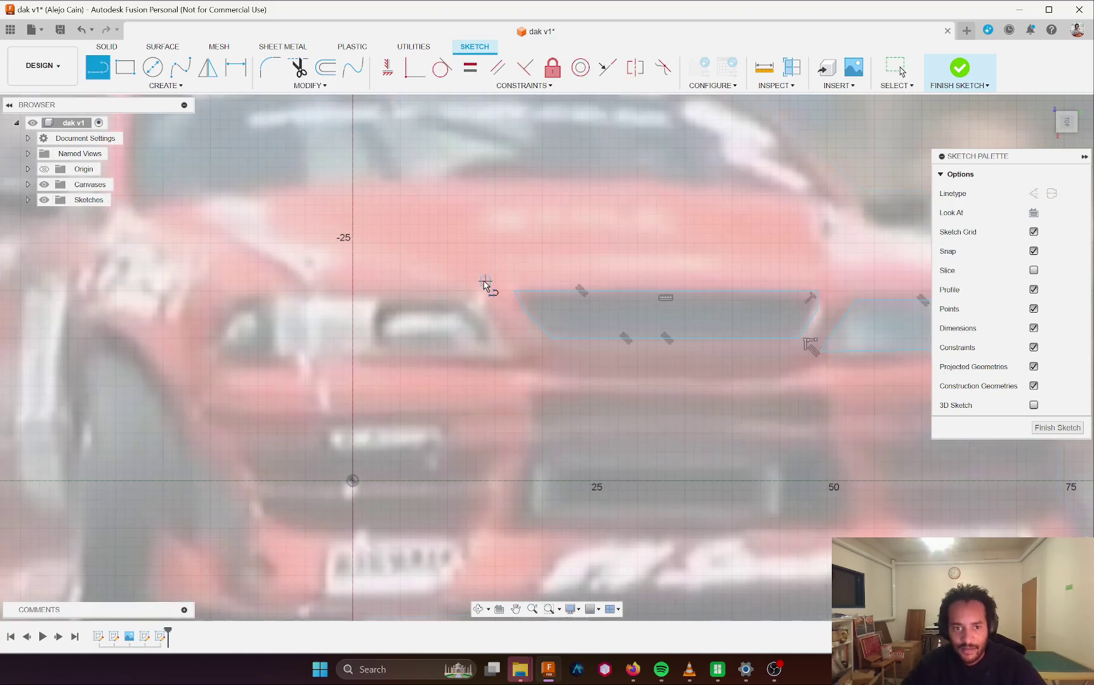
pyautogui.click(474, 295)
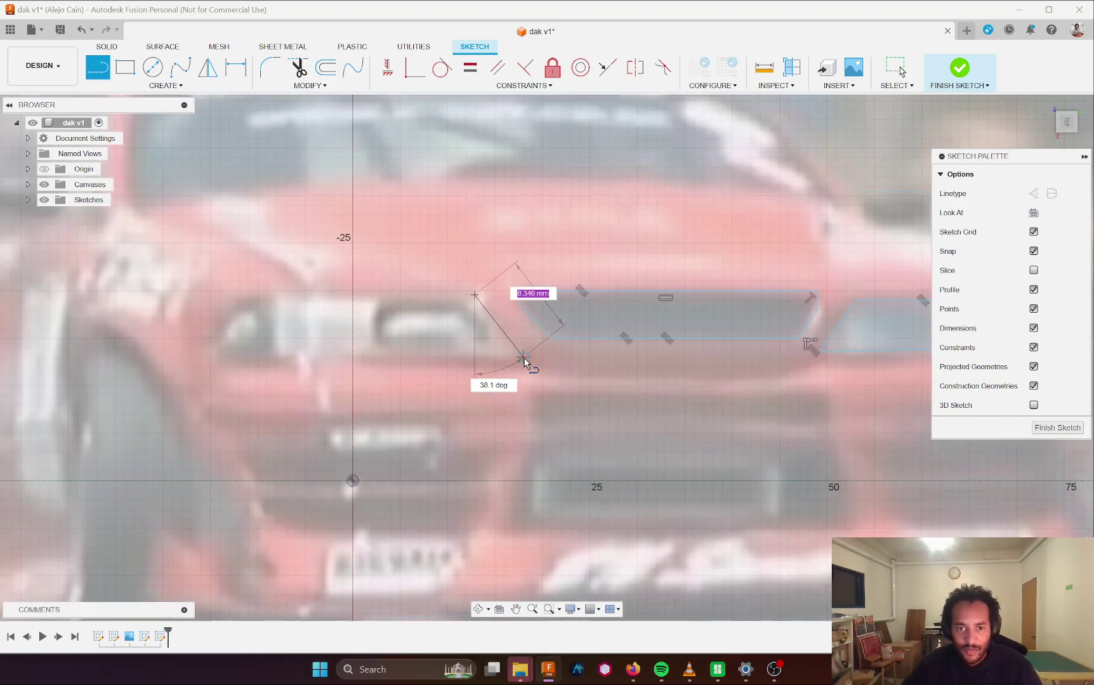
pyautogui.click(527, 355)
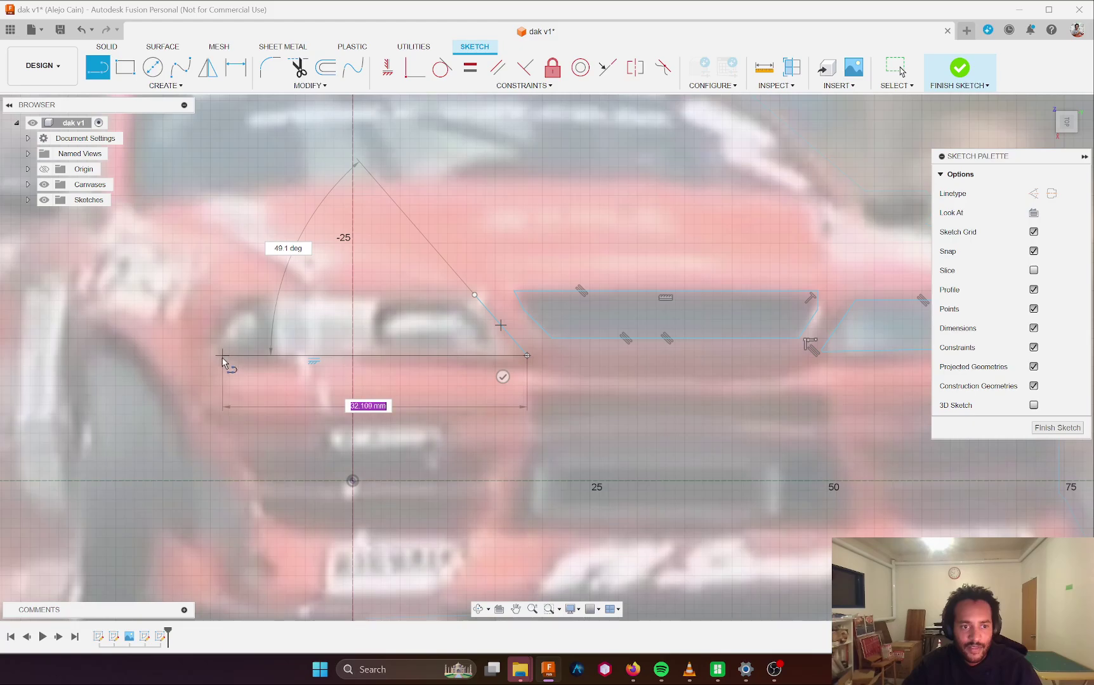
pyautogui.click(225, 357)
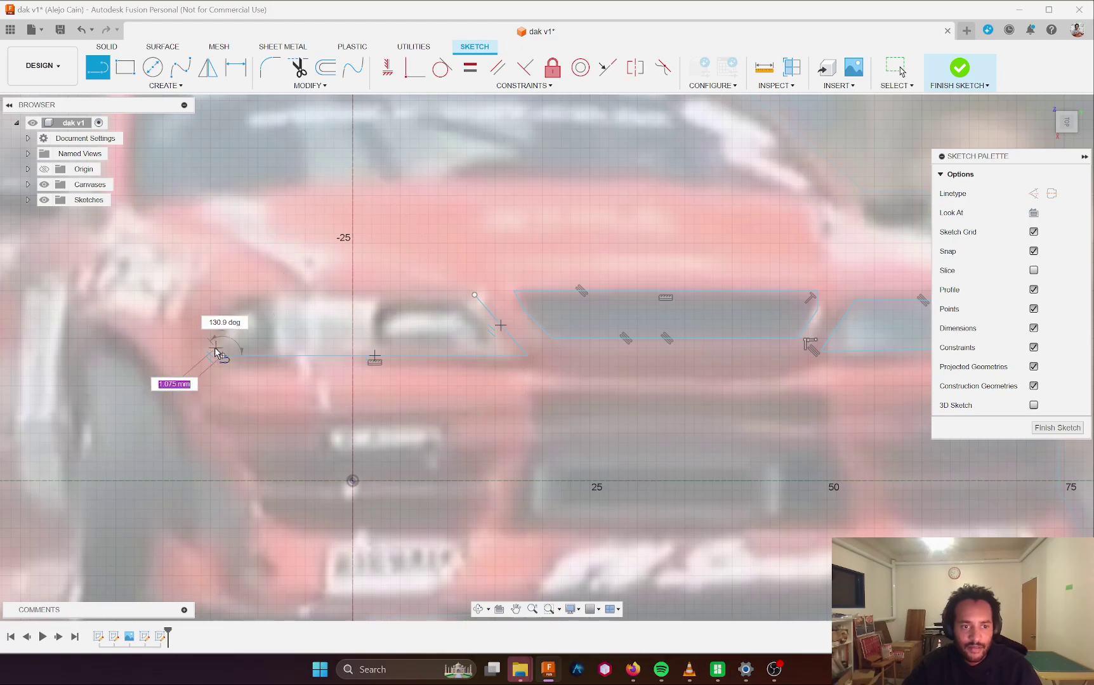
pyautogui.click(244, 299)
pyautogui.click(475, 296)
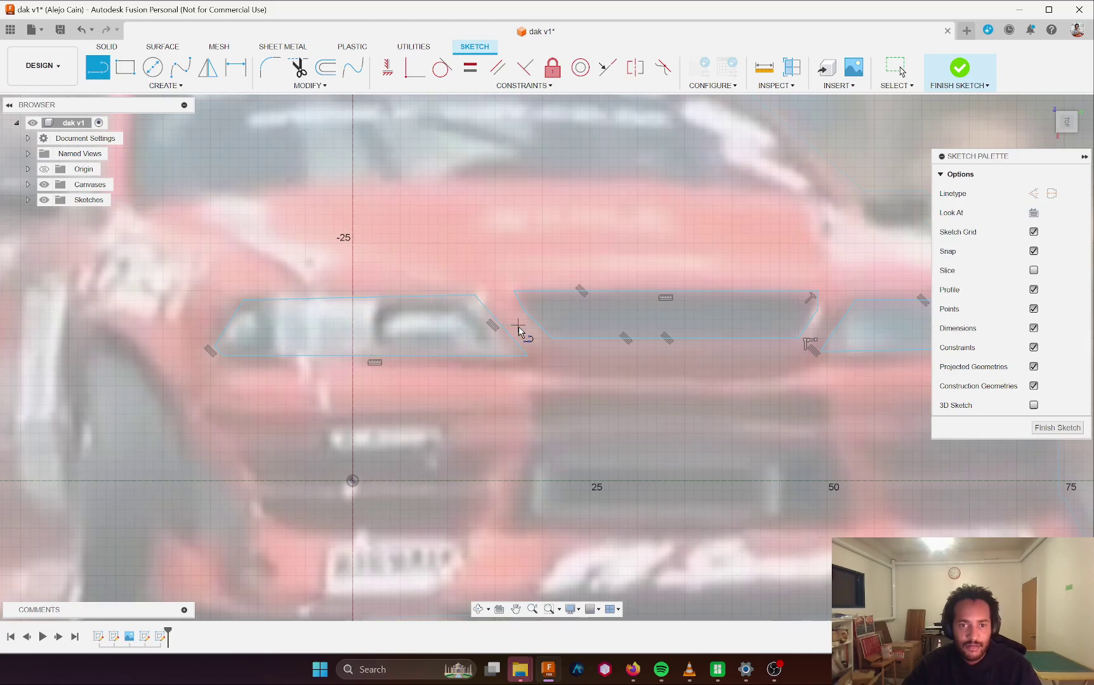
# - Draw the closed outline of the bumper's central intake below the grille, with a lower edge about 36 mm wide
pyautogui.scroll(-3, 532, 483)
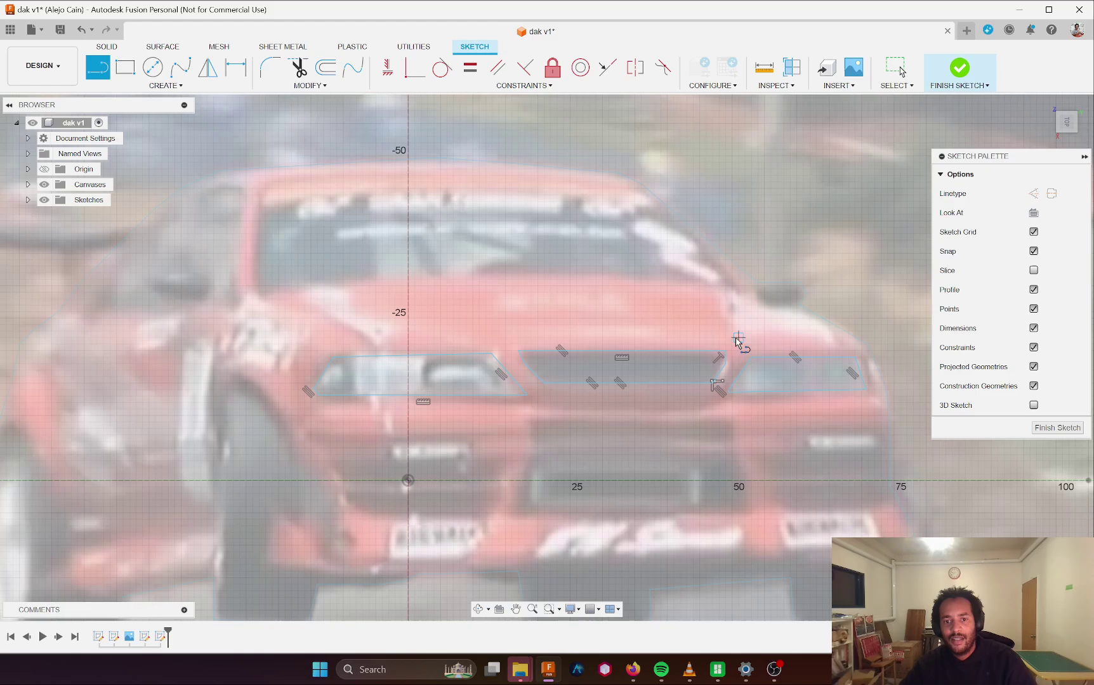
pyautogui.scroll(-2, 501, 420)
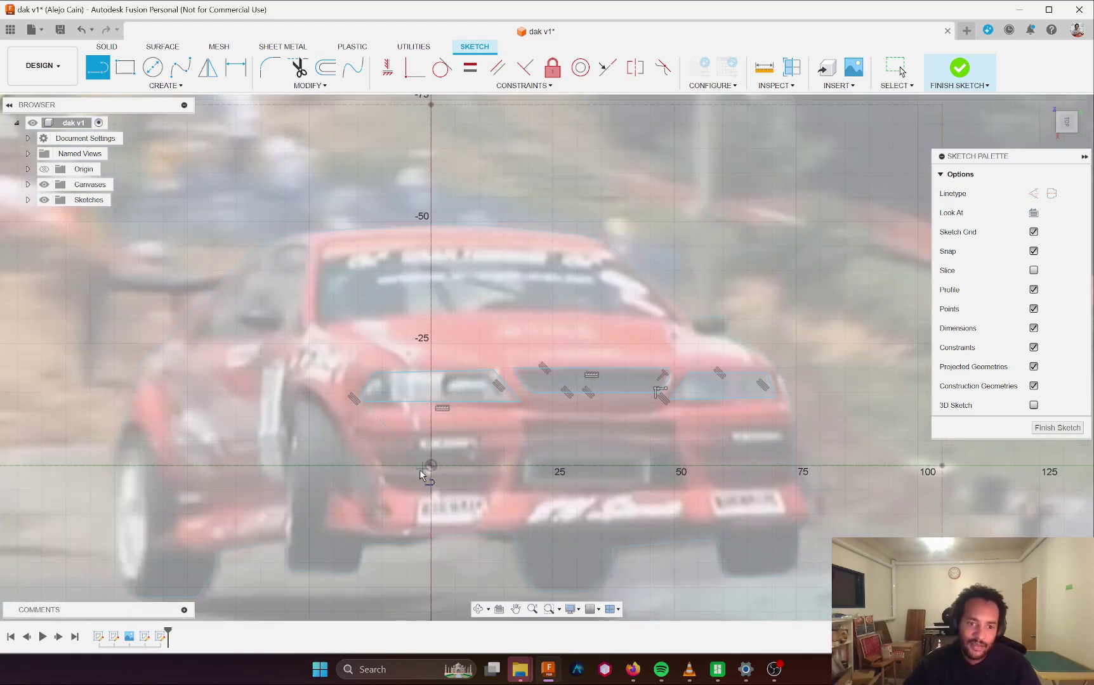
pyautogui.scroll(3, 368, 386)
pyautogui.scroll(-2, 503, 423)
pyautogui.moveTo(464, 306); pyautogui.dragTo(495, 383, button='middle')
pyautogui.moveTo(653, 559)
pyautogui.mouseDown(button='middle')
pyautogui.moveTo(656, 524)
pyautogui.moveTo(583, 387)
pyautogui.mouseUp(button='middle')
pyautogui.click(549, 342)
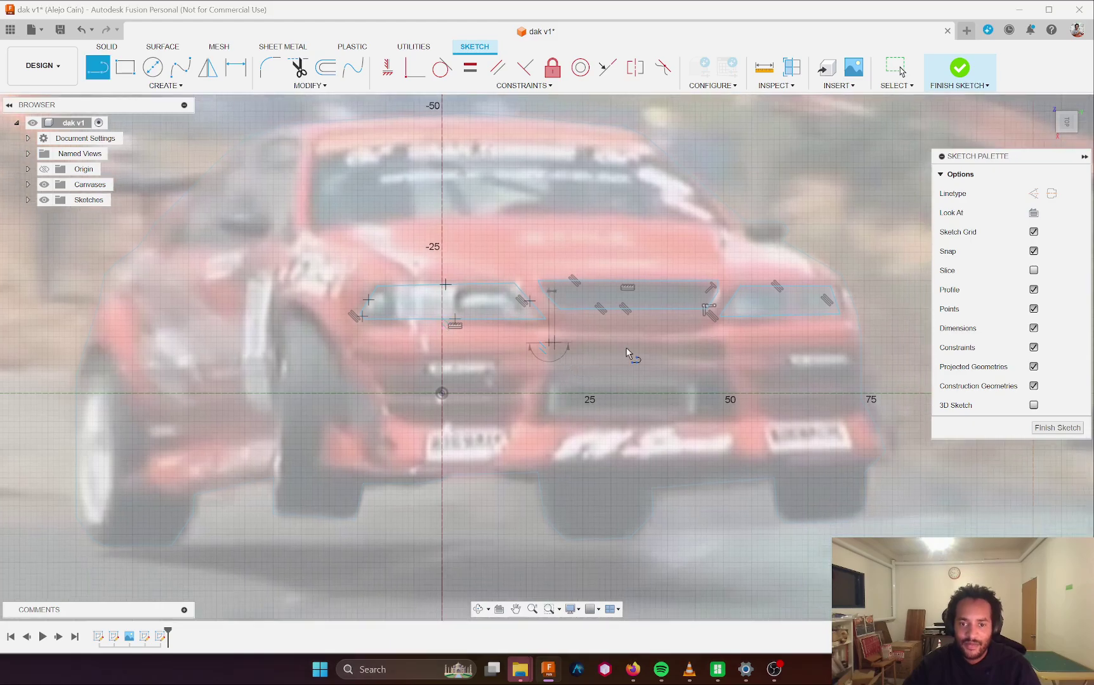
pyautogui.click(723, 342)
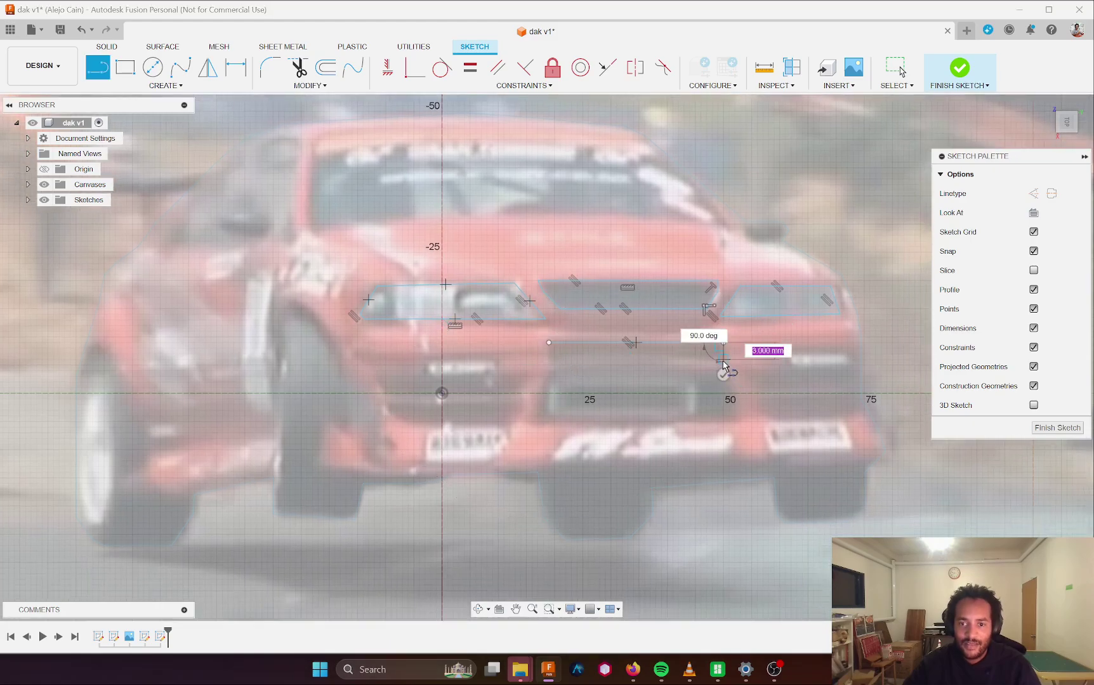
pyautogui.click(723, 360)
pyautogui.click(741, 416)
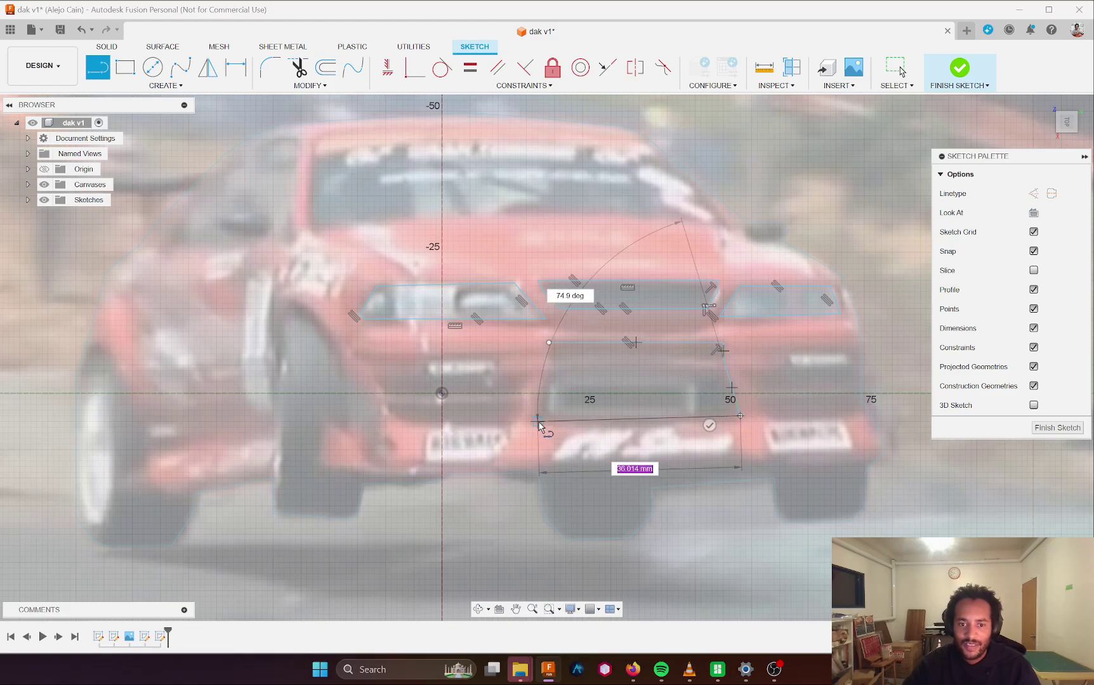
pyautogui.click(540, 413)
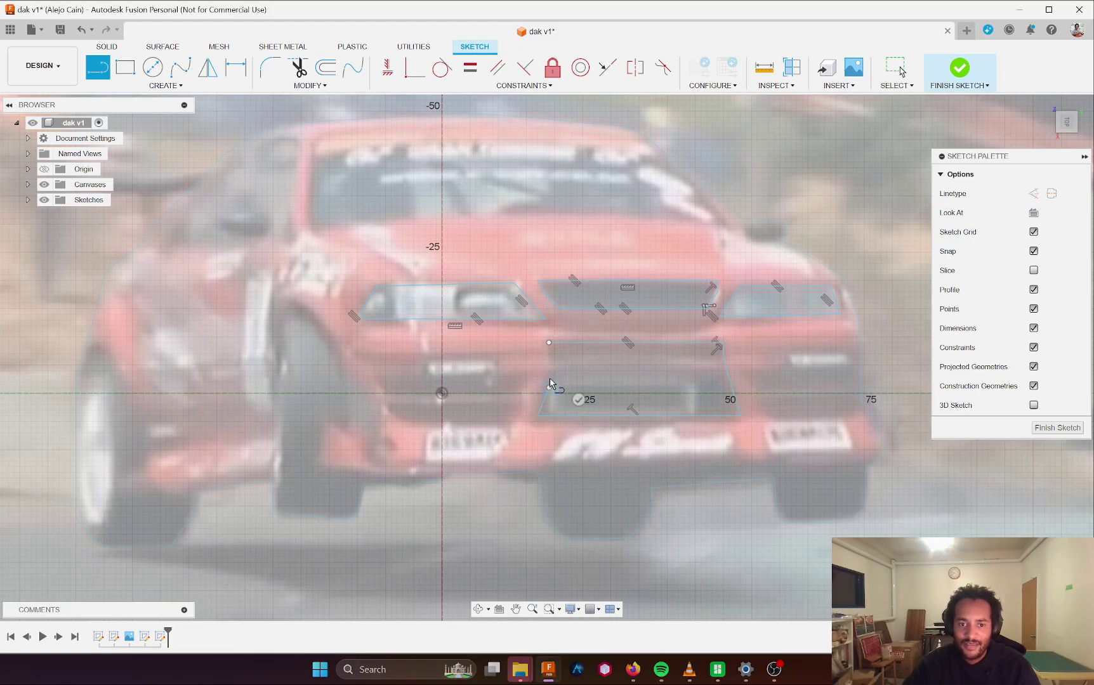
pyautogui.click(549, 343)
pyautogui.press('Escape')
# - Trace the windshield's vertical left edge about 12 mm long and its curved lower edge along the hood to the right corner
pyautogui.scroll(-3, 571, 381)
pyautogui.scroll(4, 613, 434)
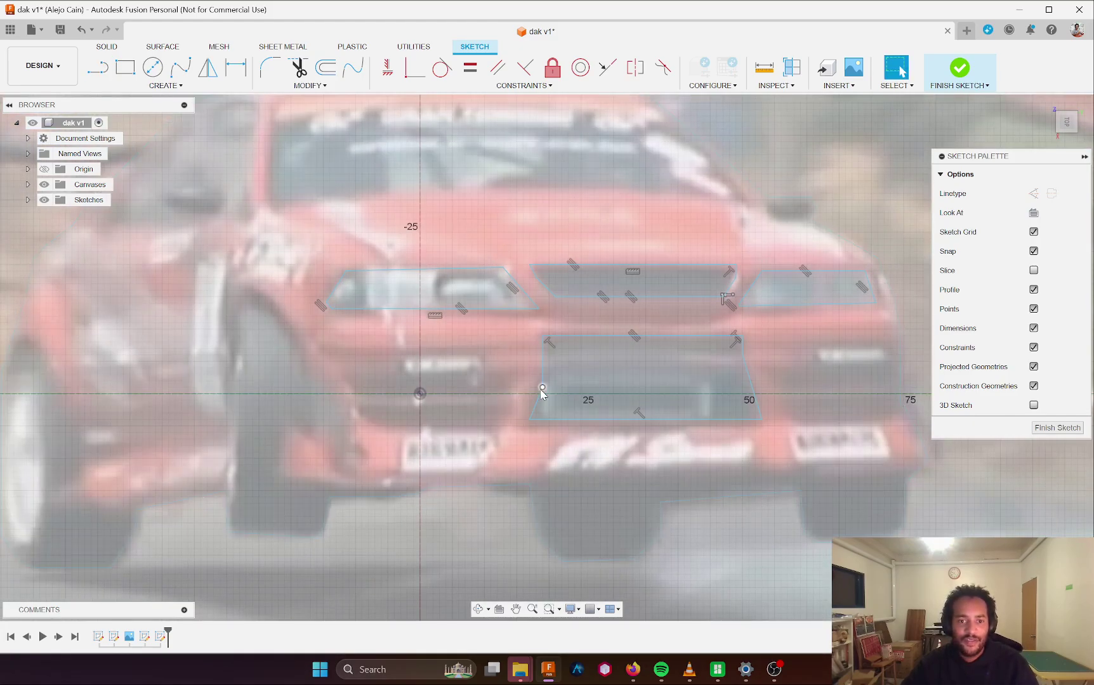
pyautogui.scroll(-1, 385, 395)
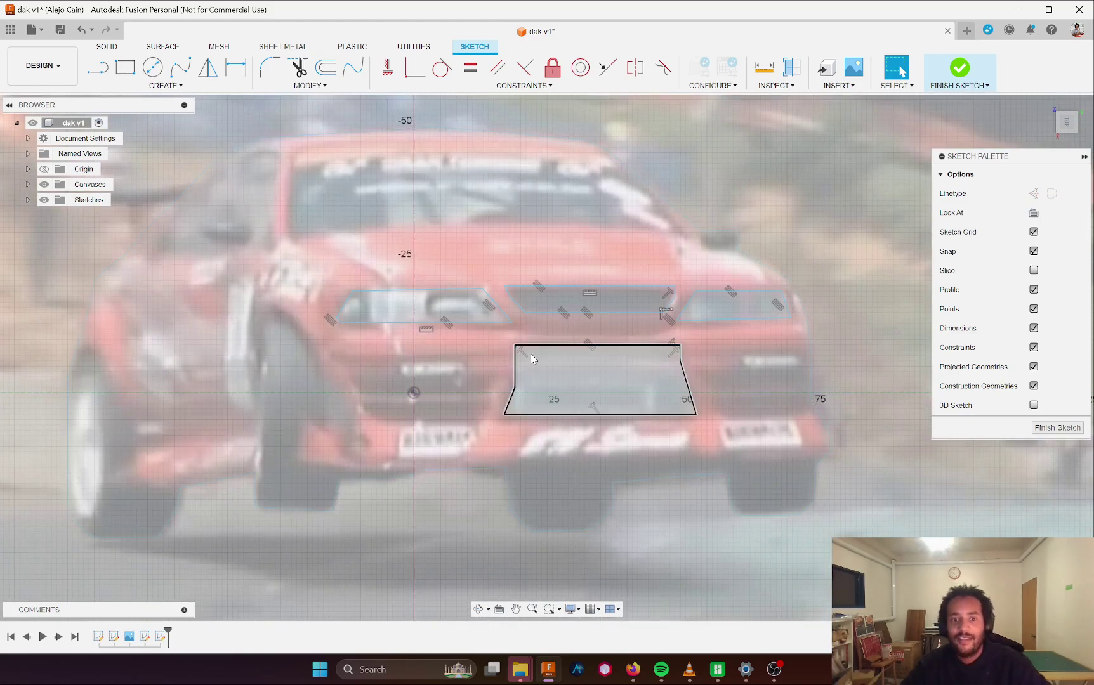
pyautogui.press('l')
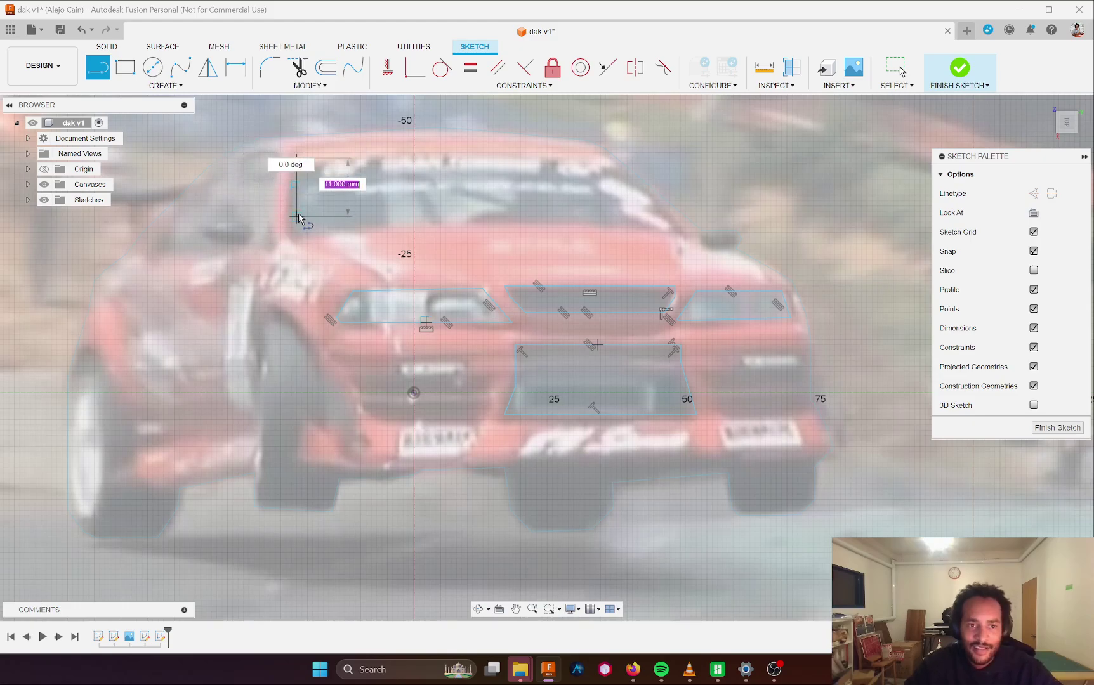
pyautogui.press('Escape')
pyautogui.press('l')
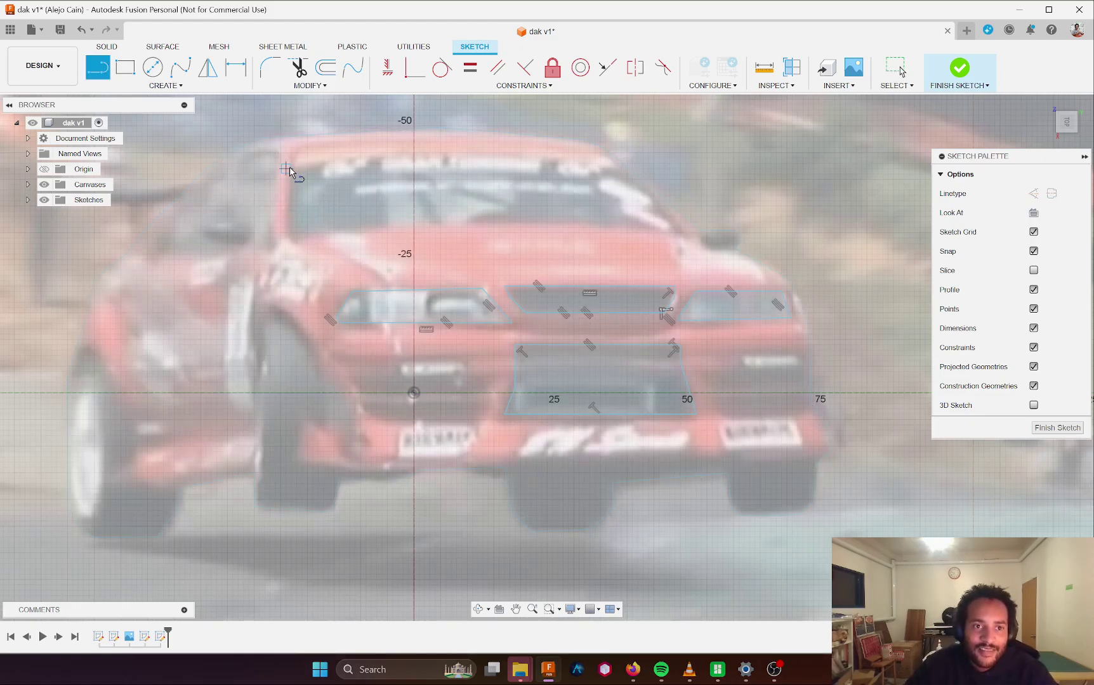
pyautogui.click(291, 163)
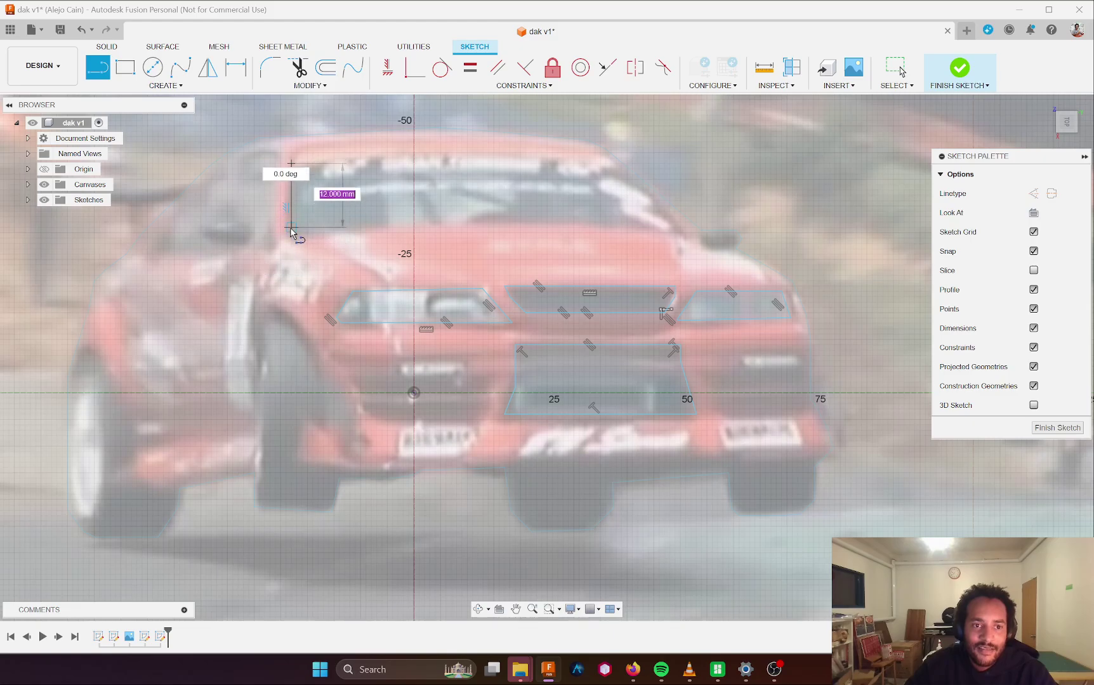
pyautogui.click(291, 227)
pyautogui.click(343, 230)
pyautogui.moveTo(342, 230)
pyautogui.mouseDown()
pyautogui.moveTo(632, 224)
pyautogui.moveTo(688, 237)
pyautogui.mouseUp()
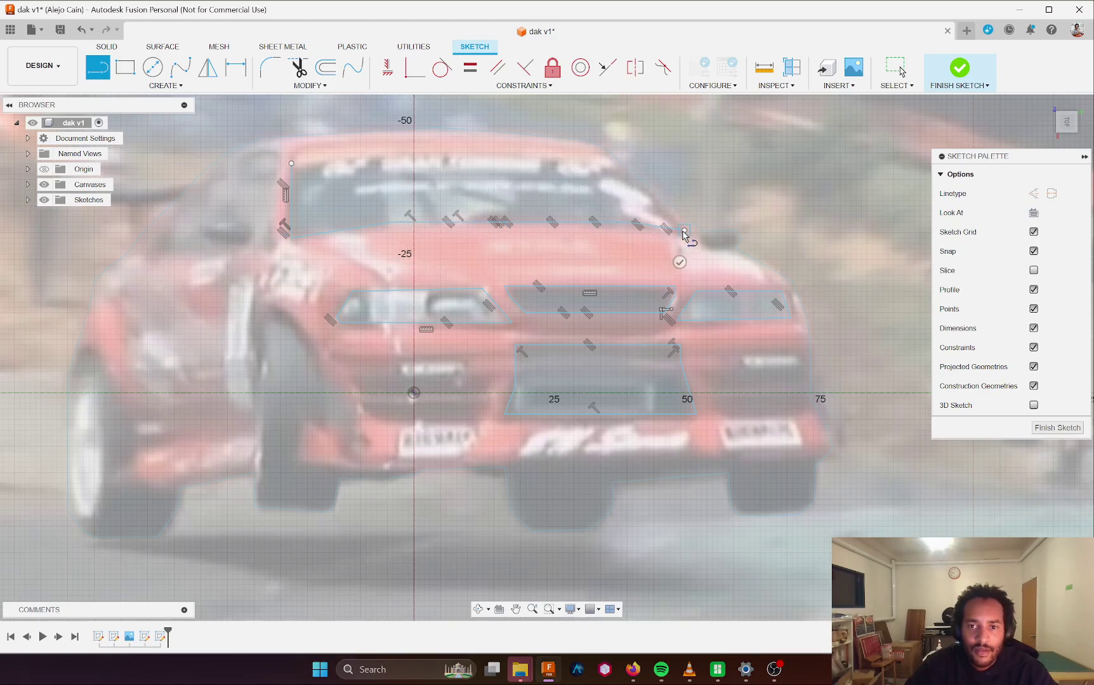
# - Draw the windshield's slanted right edge and its upper edge below the roof, closing the outline at the upper left corner
pyautogui.click(610, 158)
pyautogui.moveTo(610, 158); pyautogui.dragTo(302, 155)
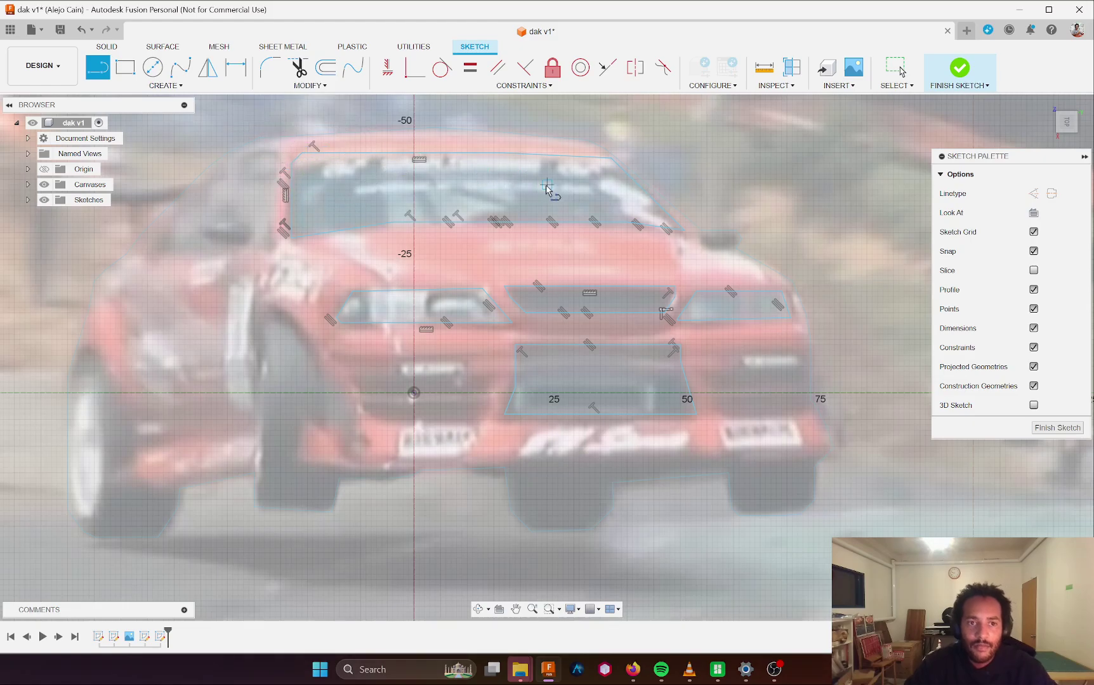
pyautogui.scroll(-3, 320, 259)
pyautogui.press('Escape')
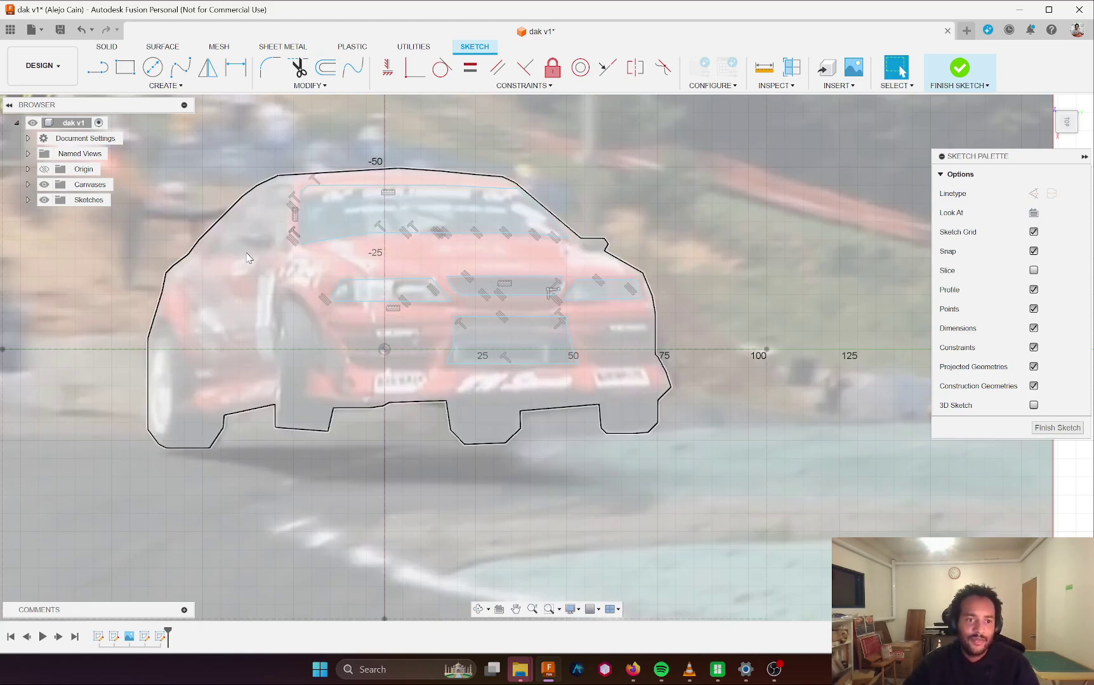
# - Trace the white rim of the leftmost wheel with a closed fit point spline
pyautogui.moveTo(293, 257); pyautogui.dragTo(358, 252, button='middle')
pyautogui.press('l')
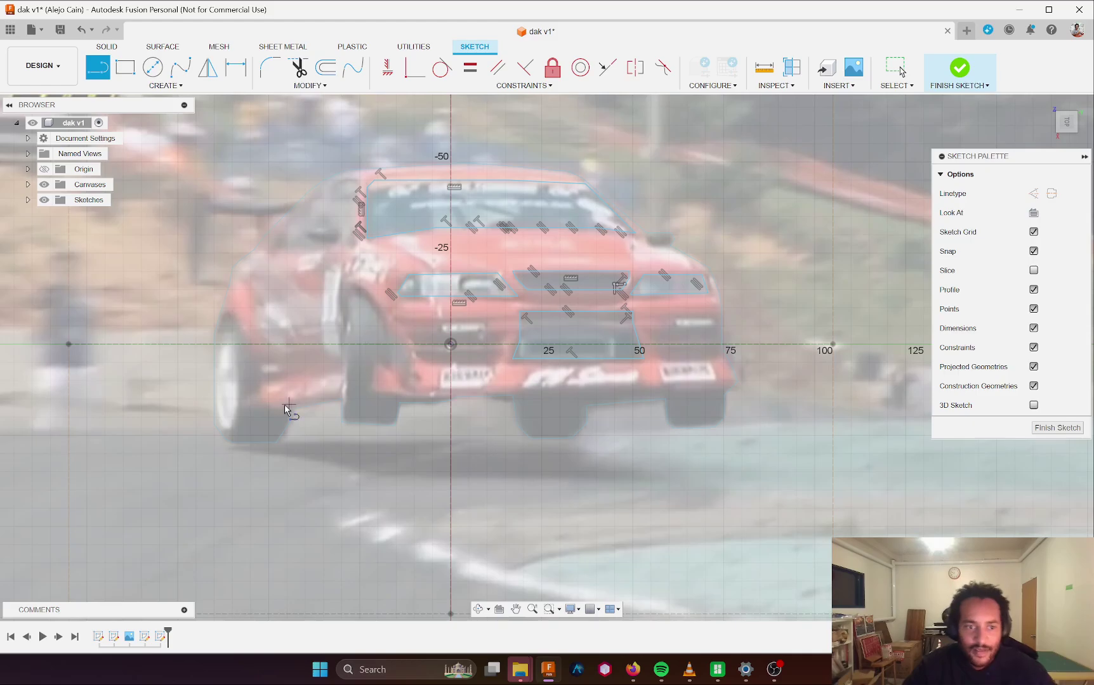
pyautogui.click(180, 67)
pyautogui.click(232, 340)
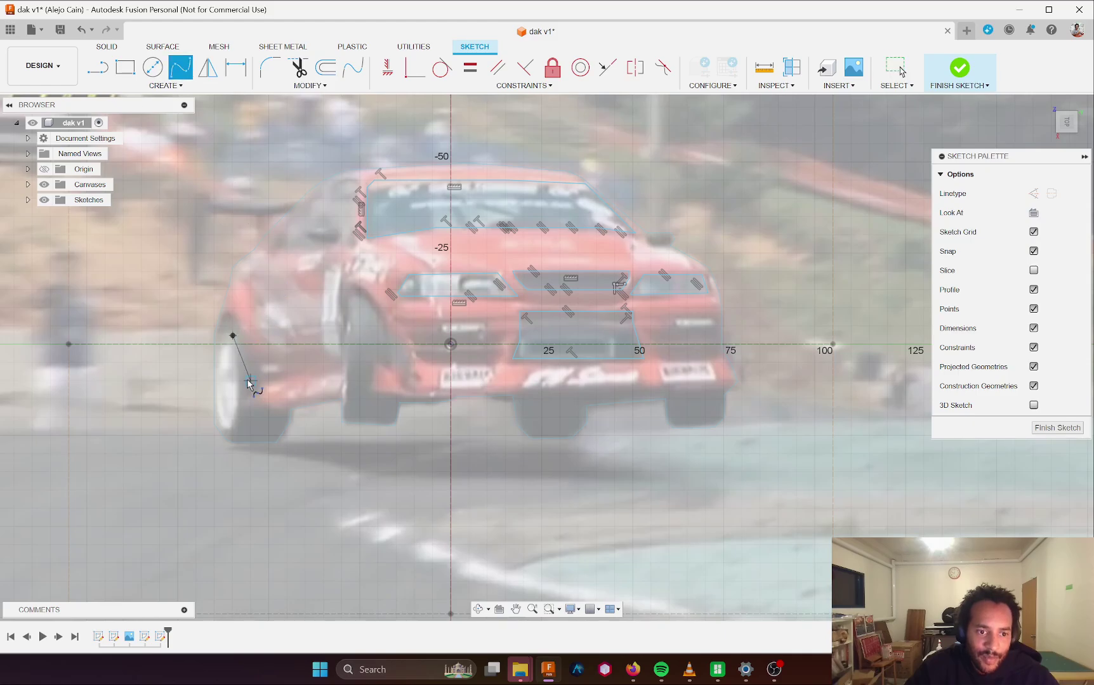
pyautogui.scroll(6, 241, 371)
pyautogui.scroll(1, 241, 371)
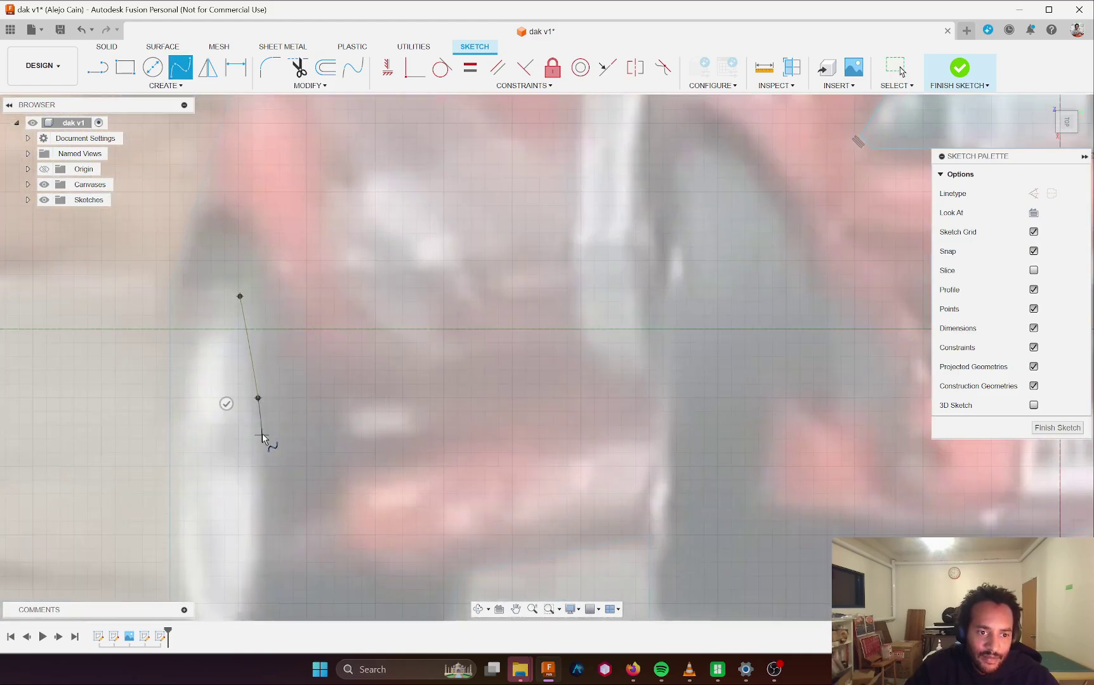
pyautogui.click(248, 585)
pyautogui.moveTo(249, 586); pyautogui.dragTo(268, 475, button='middle')
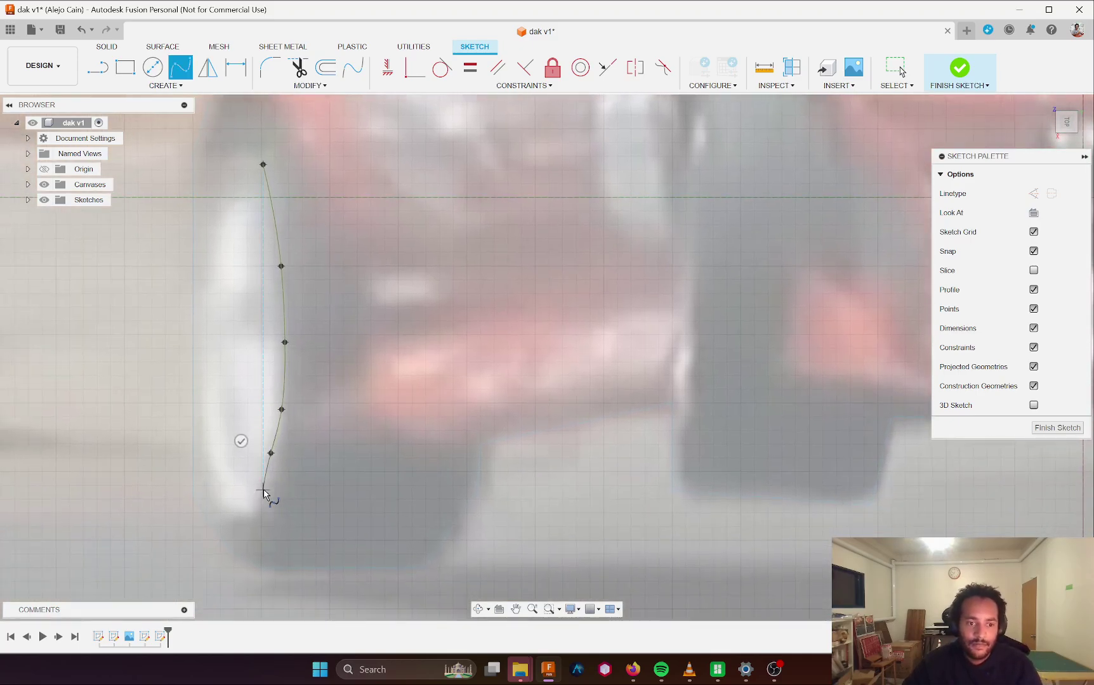
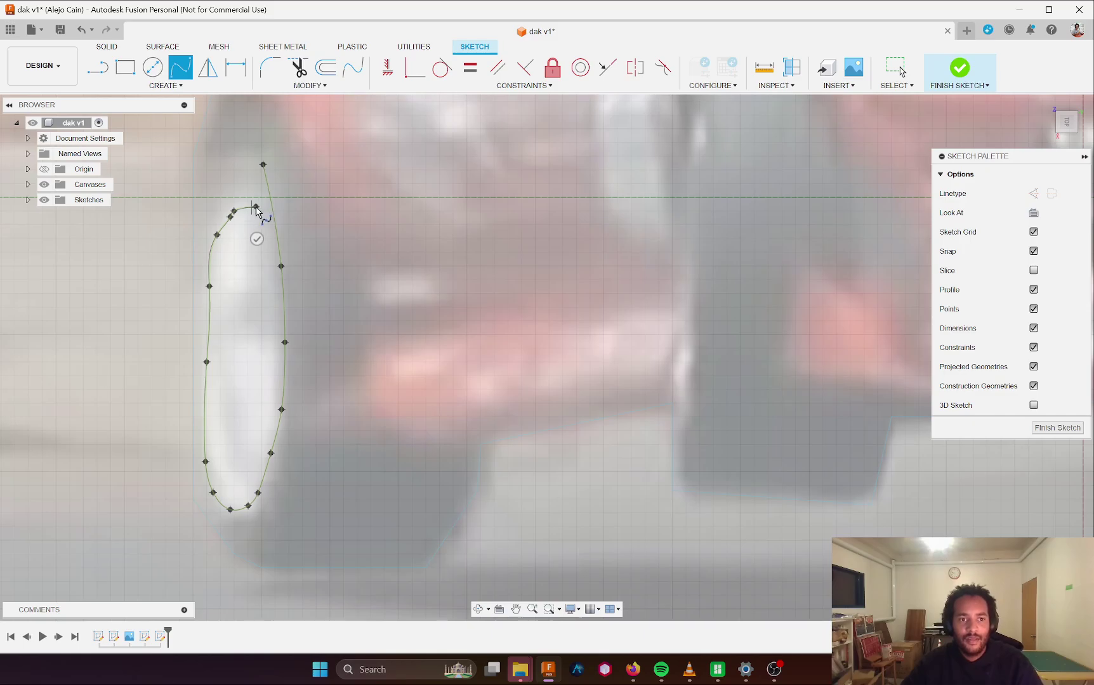
pyautogui.click(263, 164)
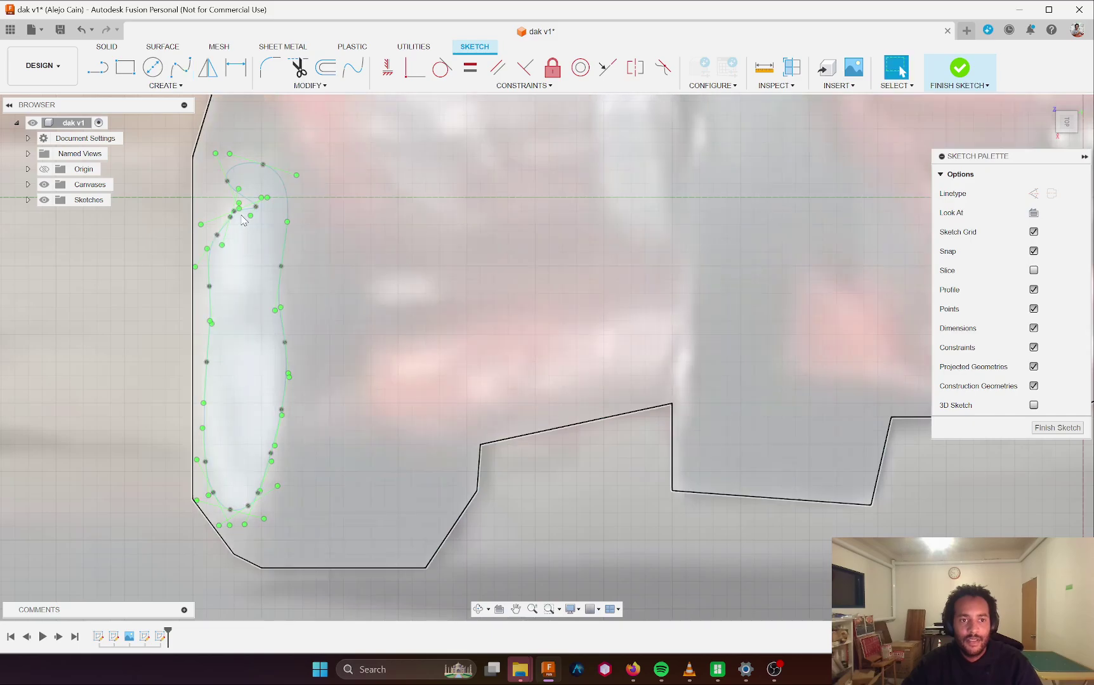
pyautogui.press('Escape')
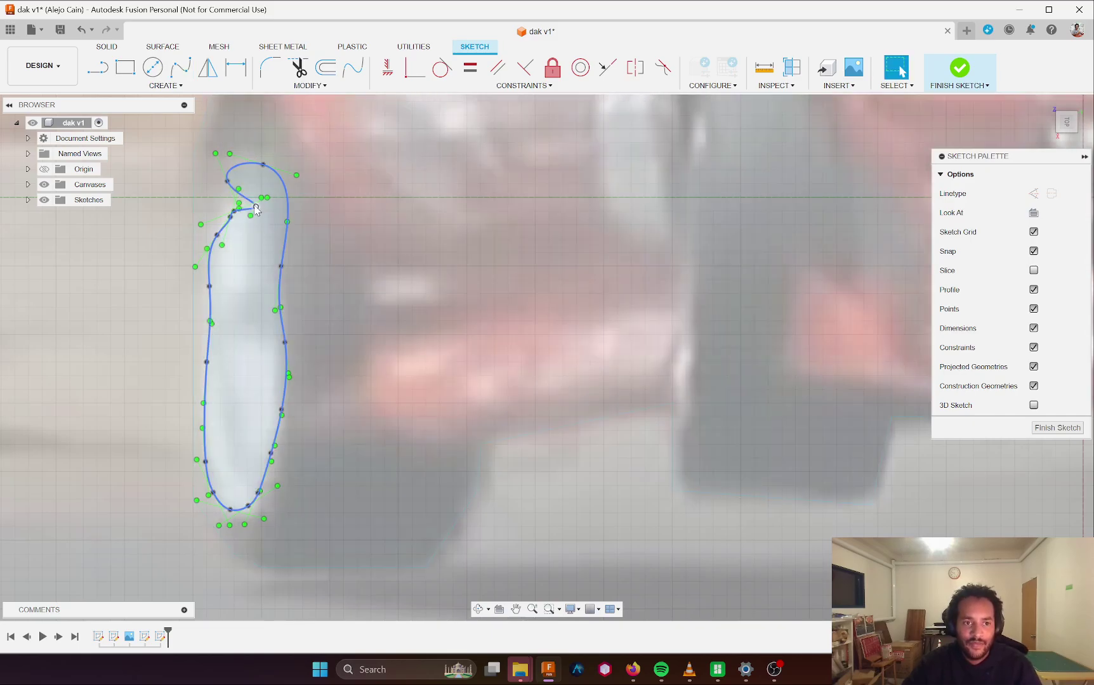
# - Move the upper left fit points of the rim spline outward to turn its kinked end into a smooth rounded curve
pyautogui.click(241, 211)
pyautogui.moveTo(240, 206)
pyautogui.mouseDown()
pyautogui.moveTo(251, 207)
pyautogui.moveTo(220, 198)
pyautogui.moveTo(212, 236)
pyautogui.mouseUp()
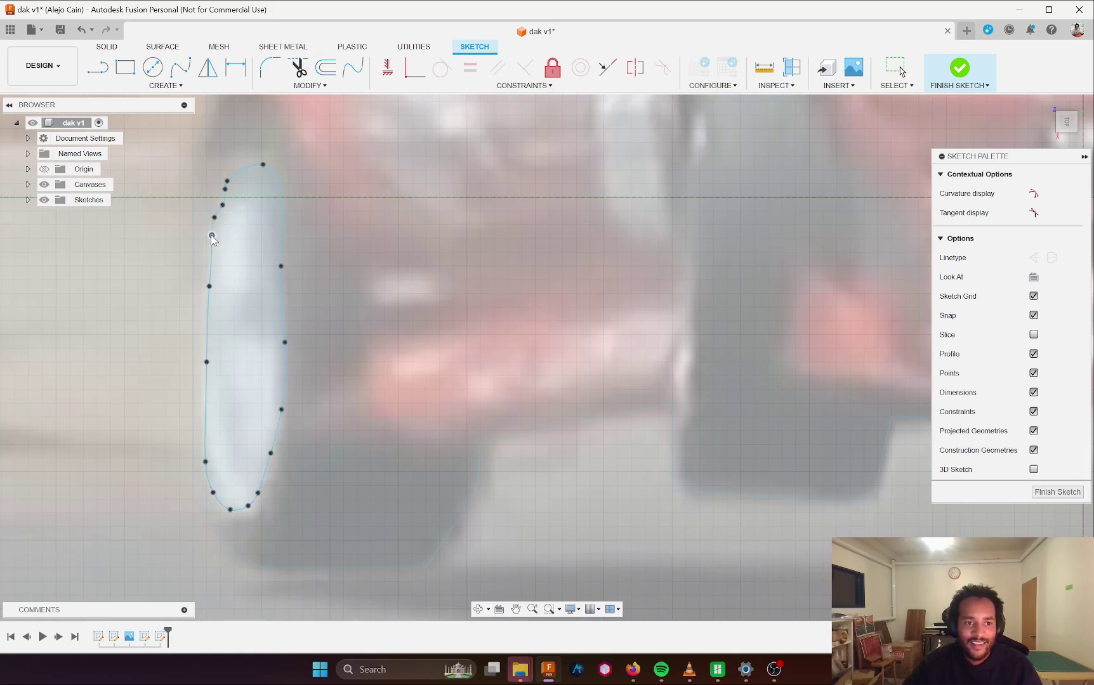
pyautogui.click(218, 208)
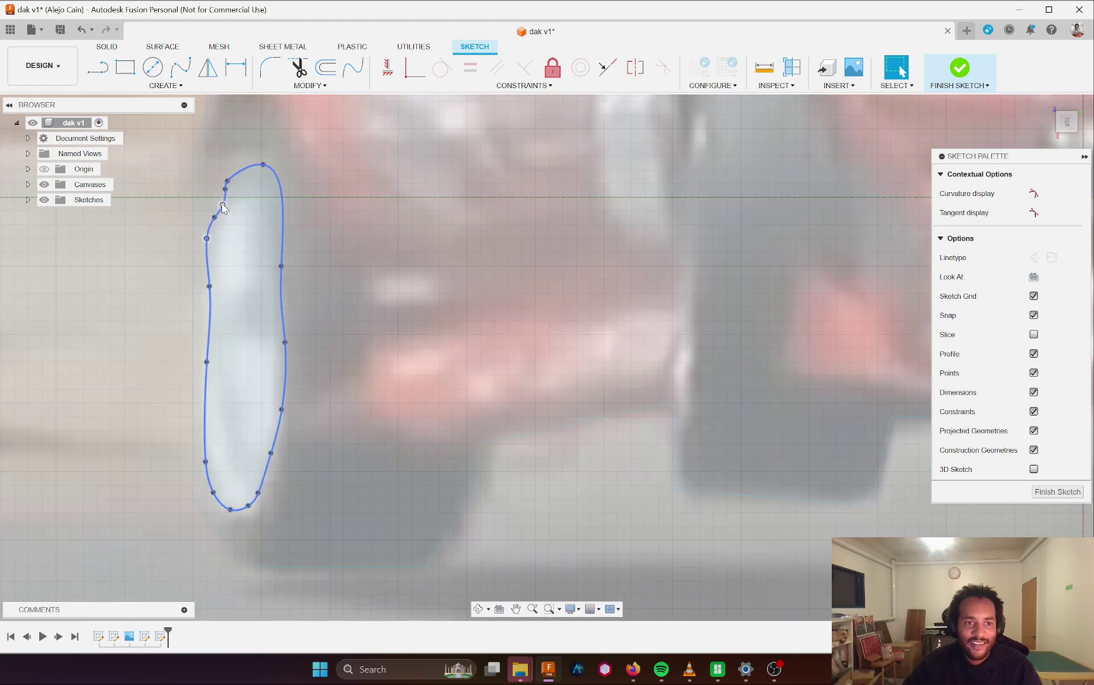
pyautogui.moveTo(216, 202); pyautogui.dragTo(227, 180)
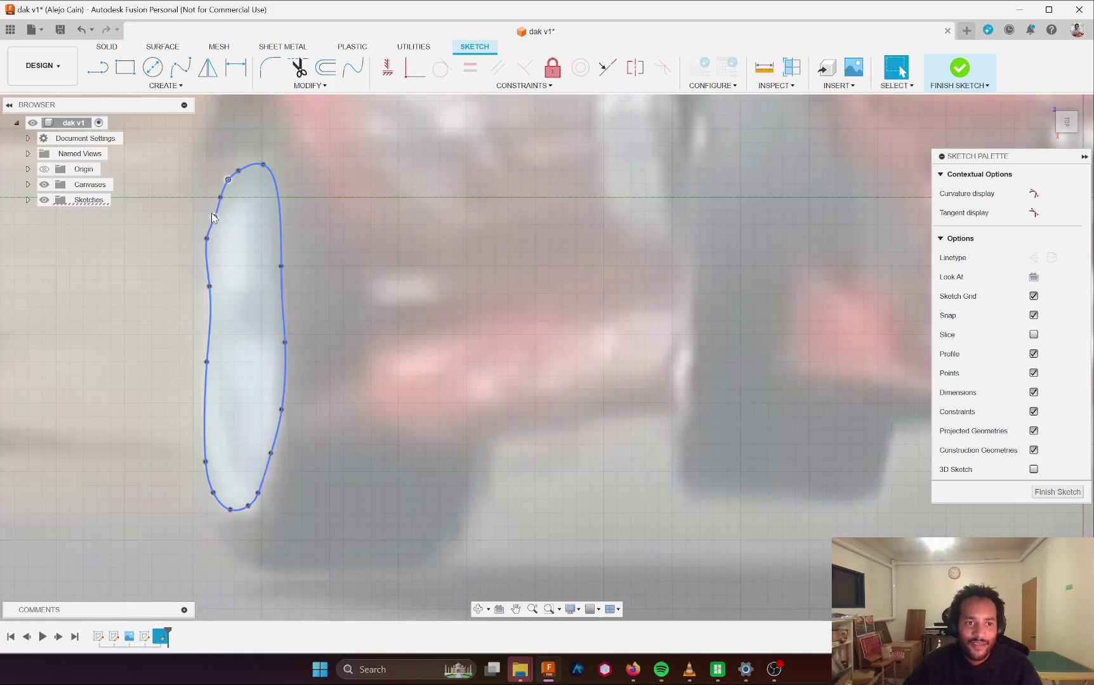
pyautogui.press('Escape')
# - Shift the fit points along the rim spline's left side slightly outward to smooth its outer edge
pyautogui.click(214, 214)
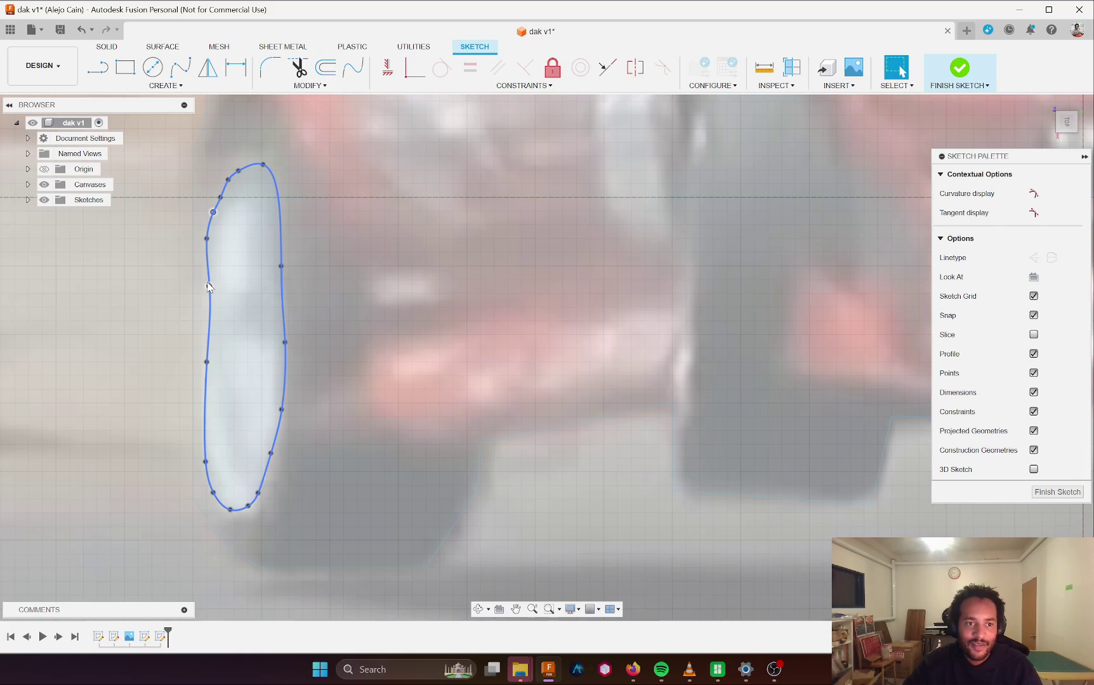
pyautogui.press('Escape')
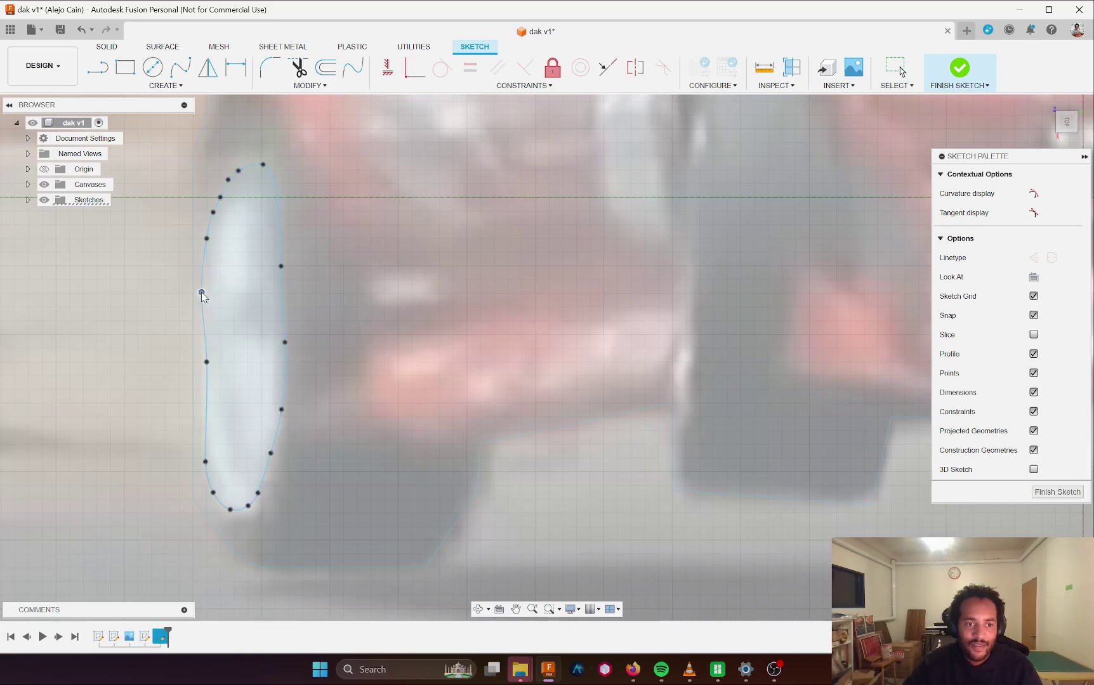
pyautogui.click(201, 292)
pyautogui.press('Escape')
pyautogui.click(202, 363)
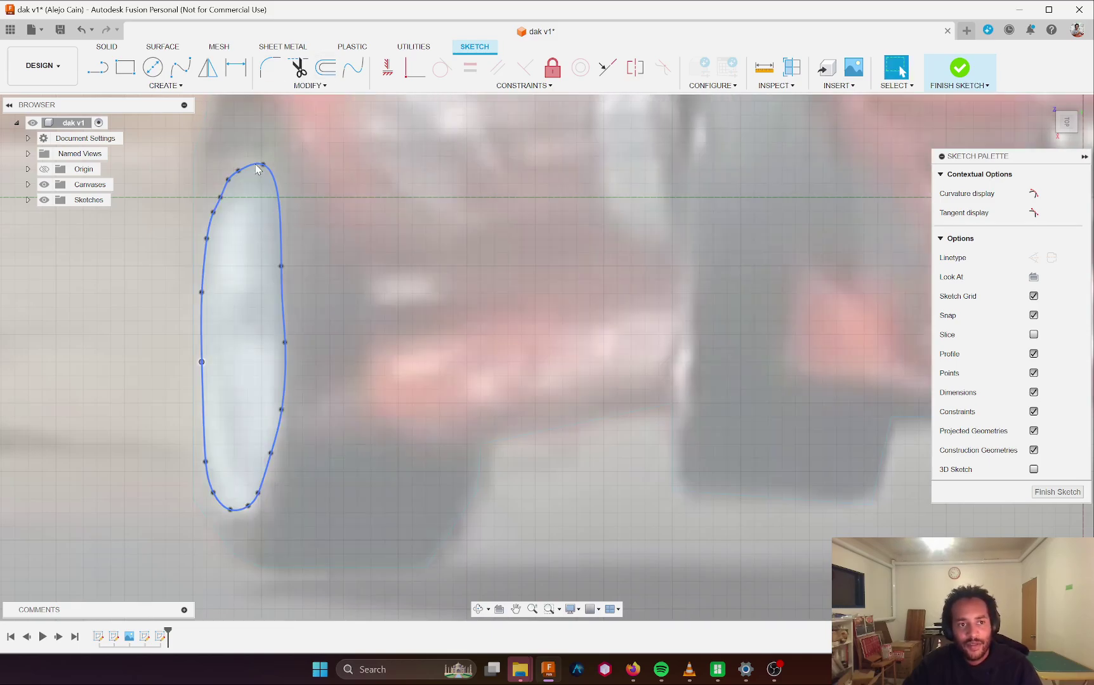
pyautogui.scroll(-5, 257, 359)
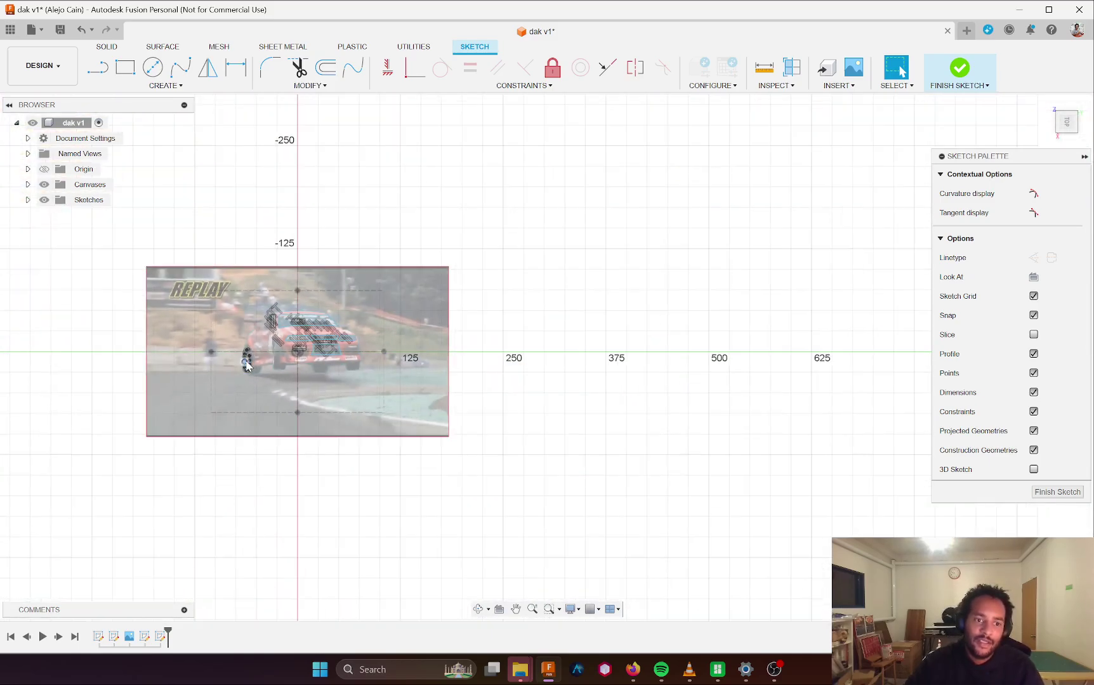
pyautogui.scroll(8, 247, 365)
pyautogui.scroll(-5, 247, 367)
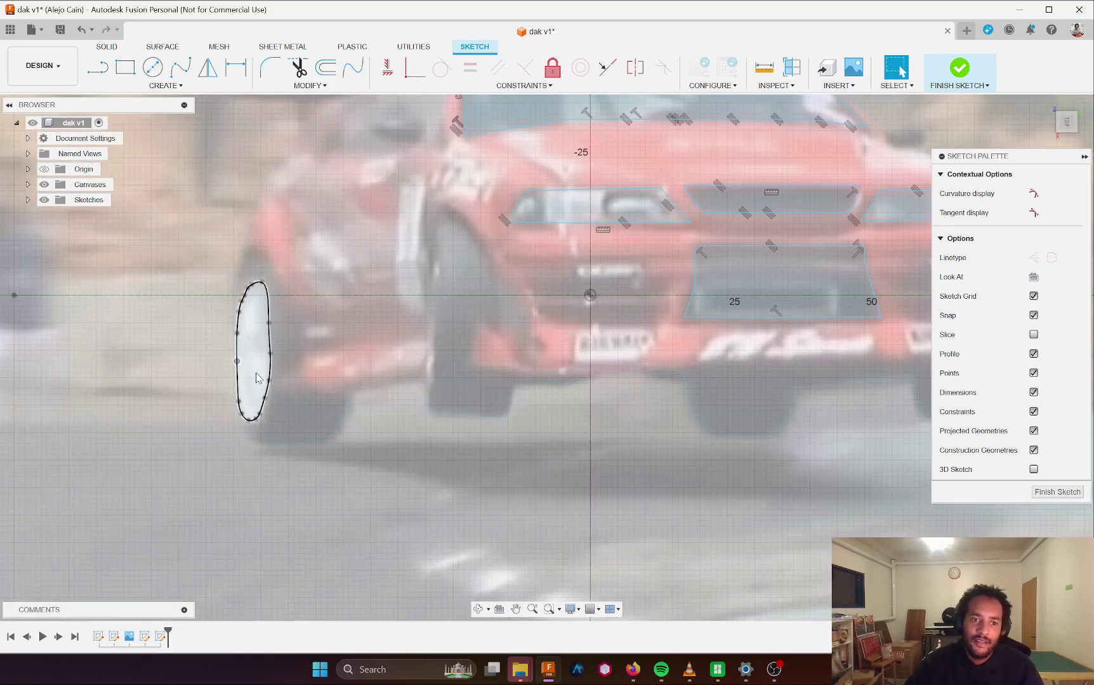
pyautogui.scroll(4, 276, 336)
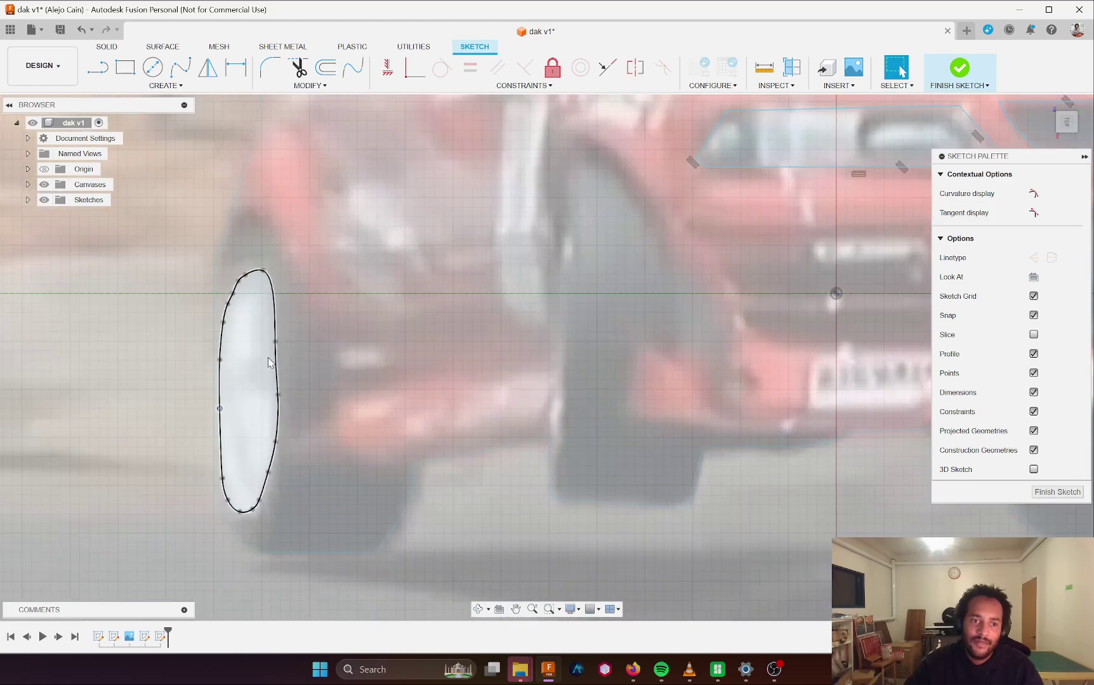
# - Move the upper right fit point of the leftmost wheel's rim spline slightly outward to round that edge
pyautogui.moveTo(275, 342); pyautogui.dragTo(281, 342)
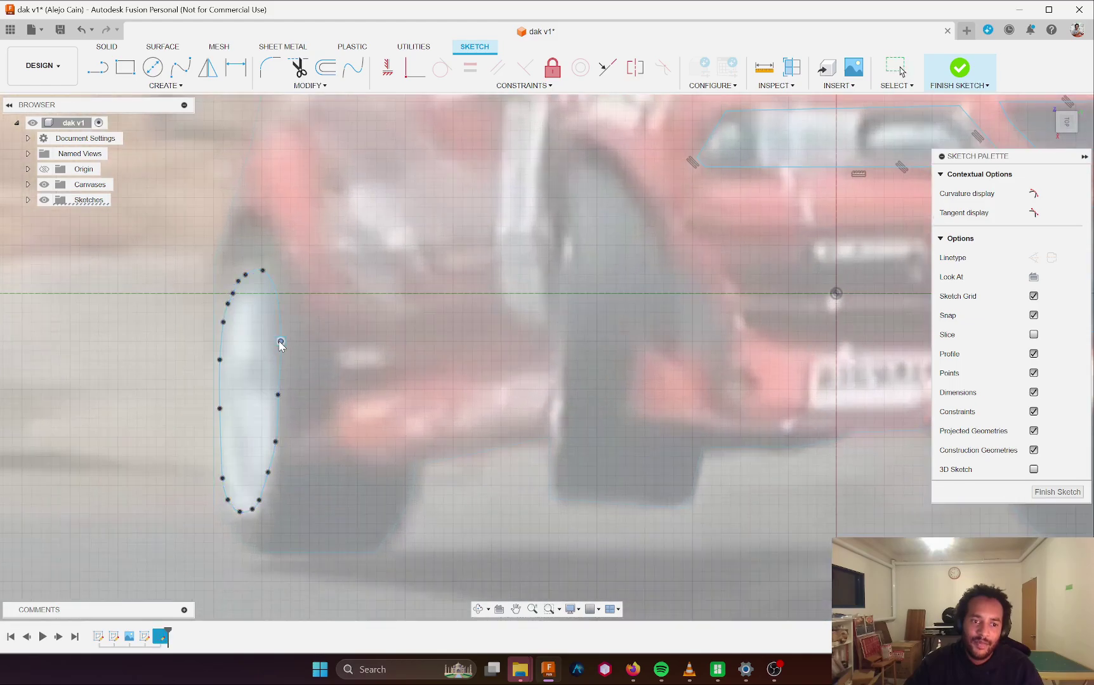
pyautogui.scroll(-4, 277, 344)
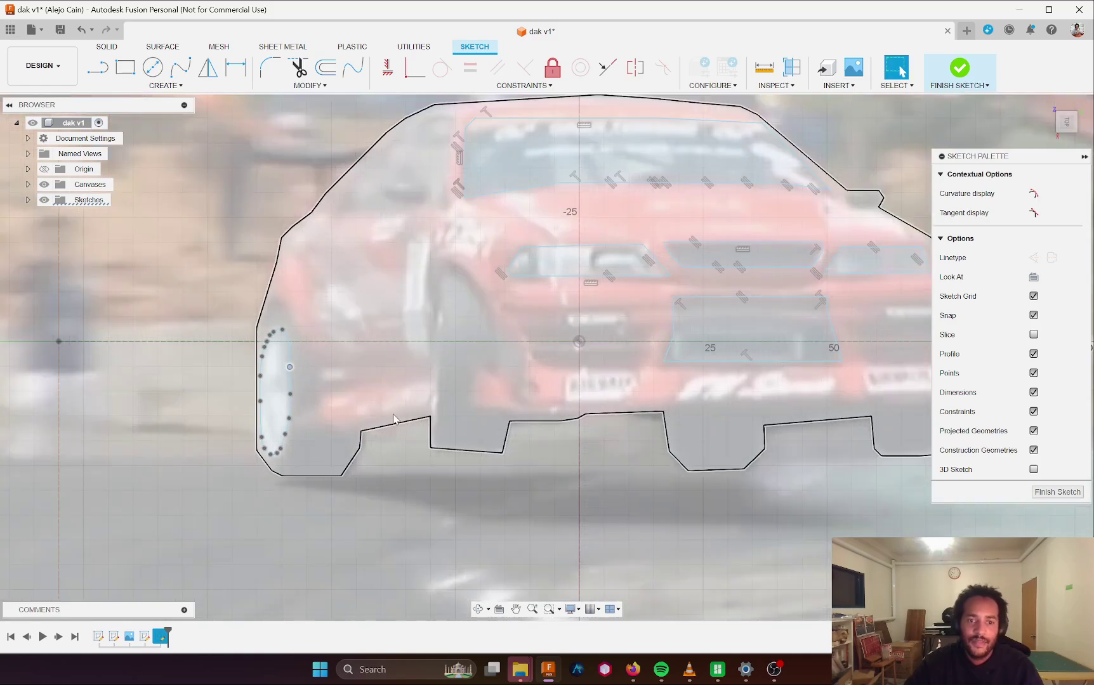
pyautogui.moveTo(401, 365)
pyautogui.mouseDown(button='middle')
pyautogui.moveTo(363, 395)
pyautogui.moveTo(246, 419)
pyautogui.mouseUp(button='middle')
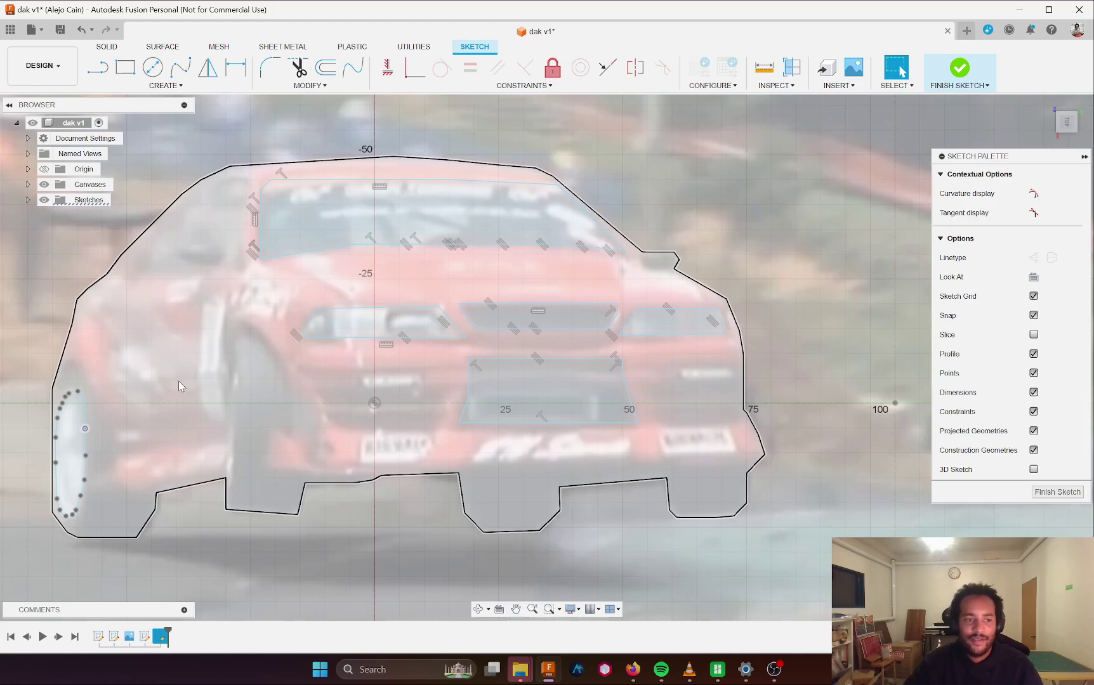
# - Draw a three-point arc along the upper edge of the side mirror beside the windshield's left edge
pyautogui.moveTo(252, 246); pyautogui.dragTo(439, 357, button='middle')
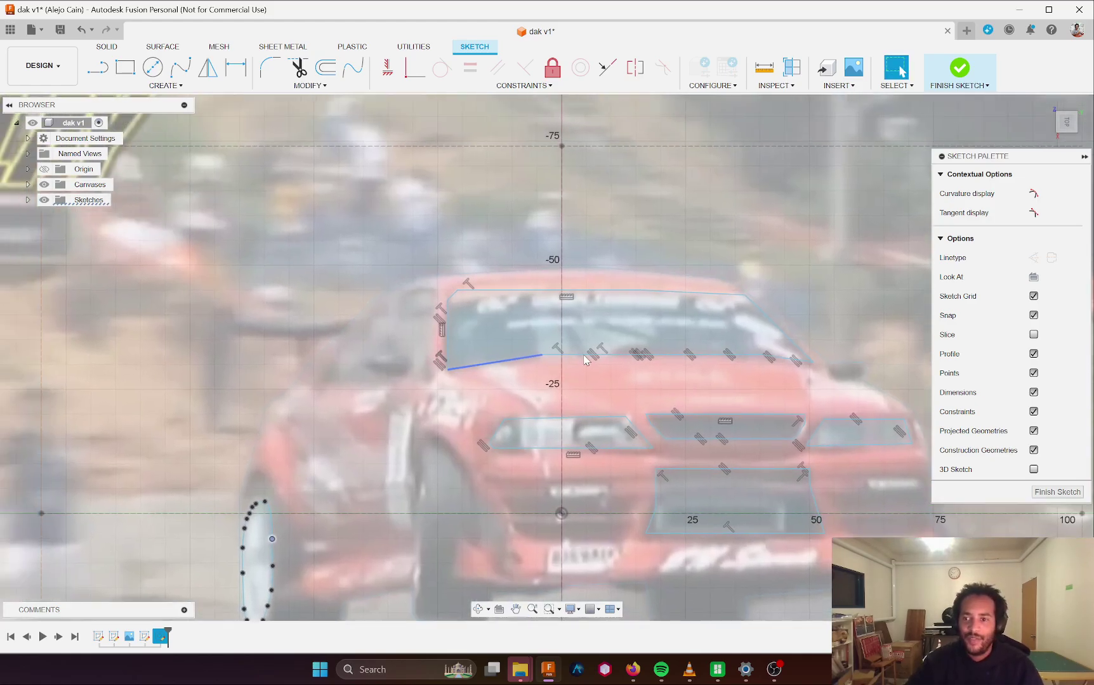
pyautogui.press('l')
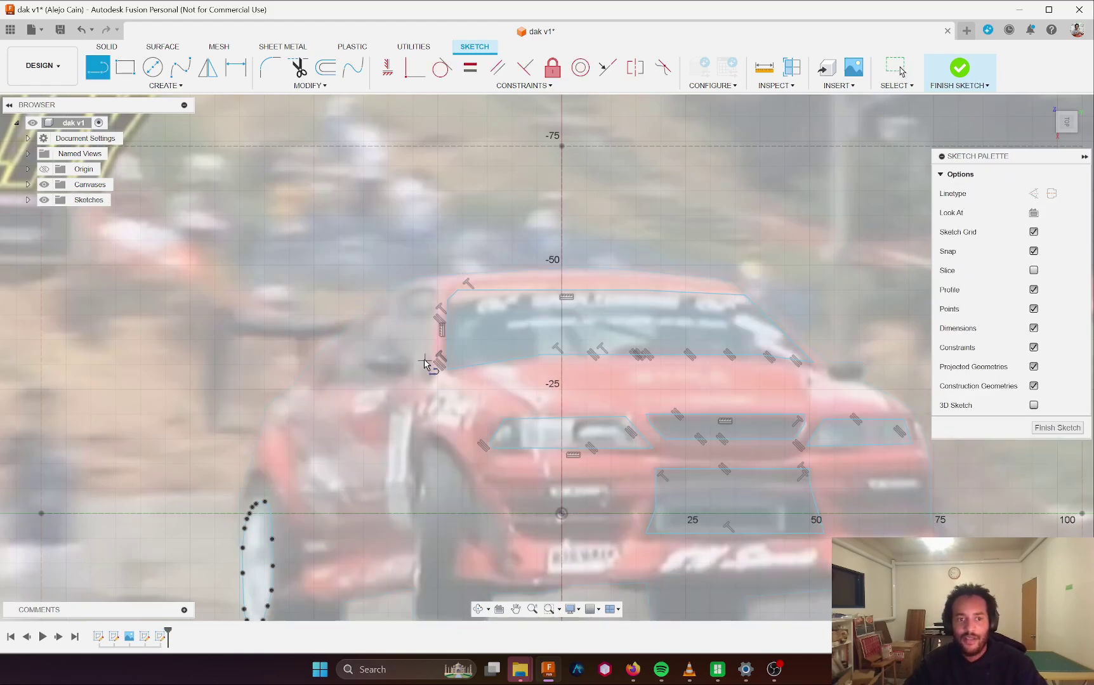
pyautogui.scroll(3, 398, 376)
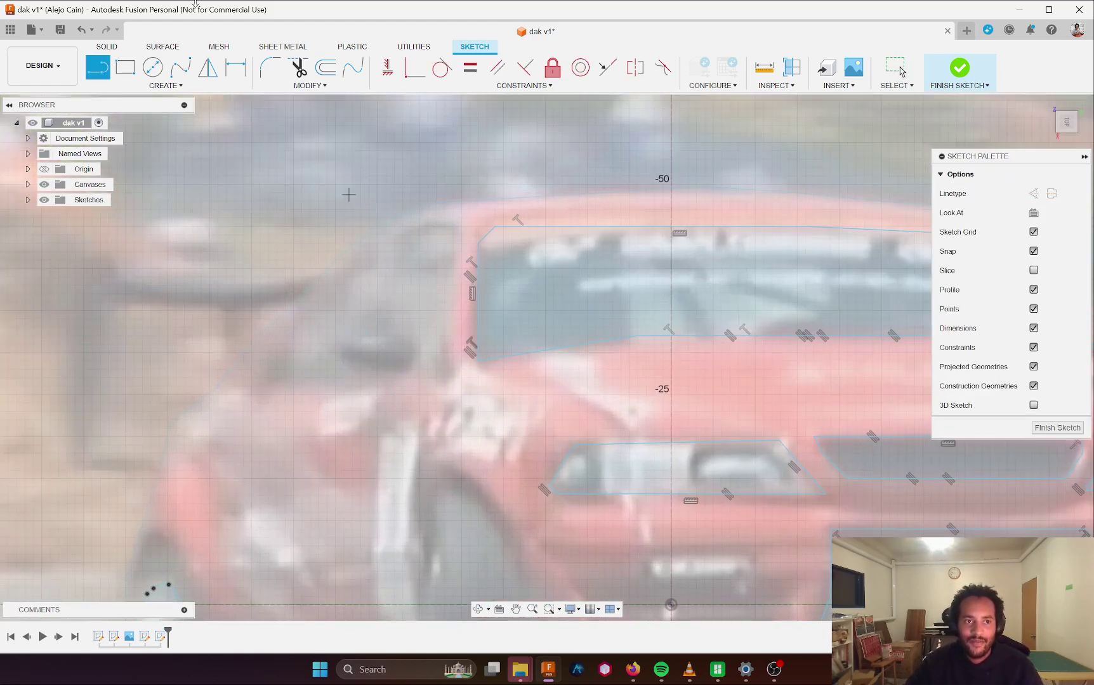
pyautogui.click(164, 86)
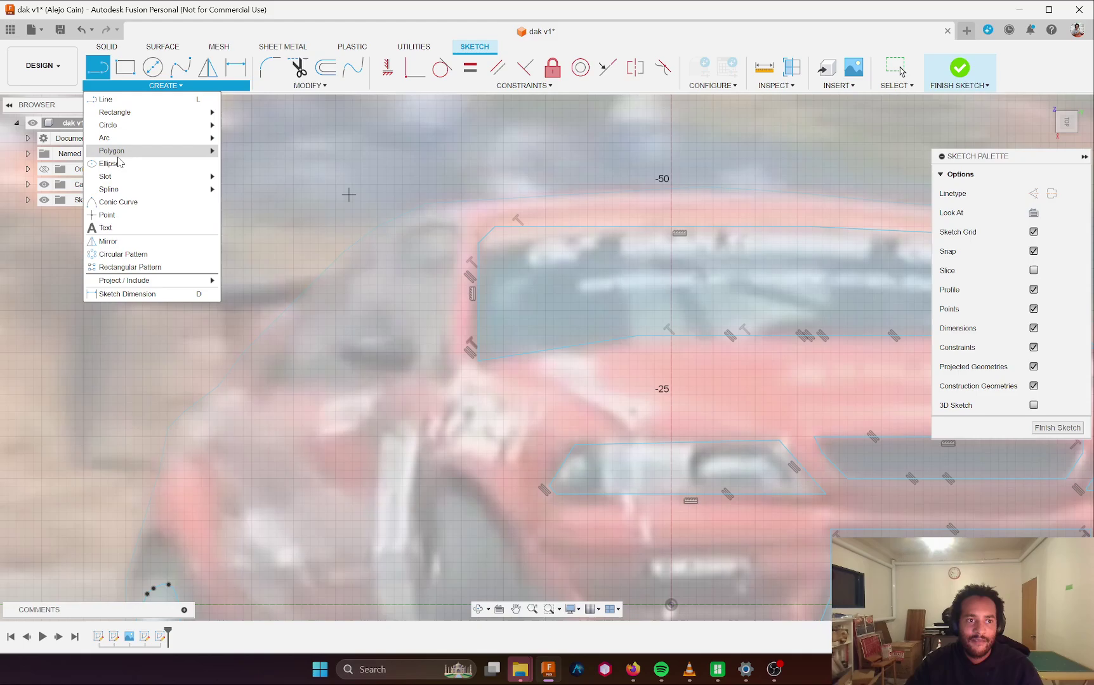
pyautogui.moveTo(191, 138)
pyautogui.click(271, 138)
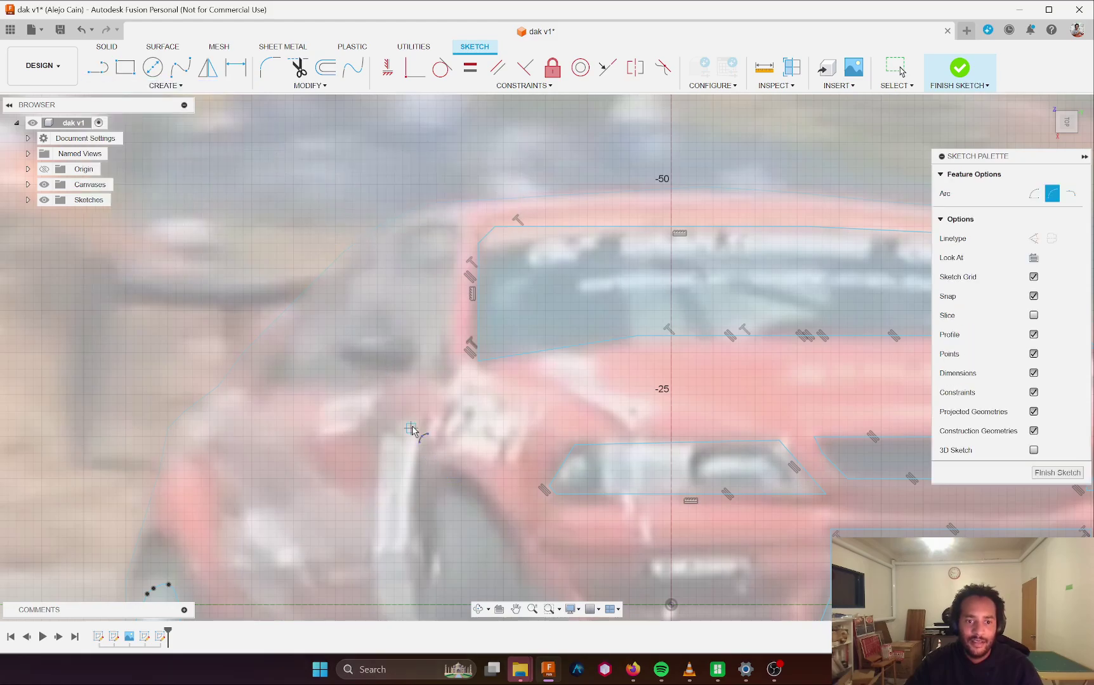
pyautogui.click(415, 354)
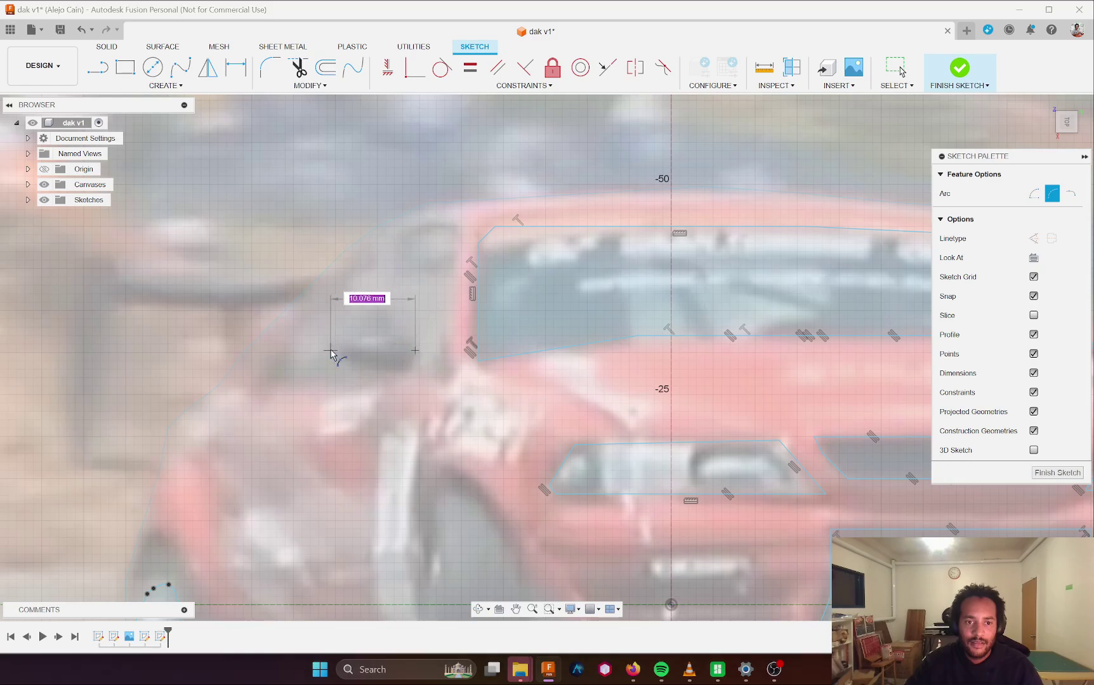
pyautogui.click(335, 352)
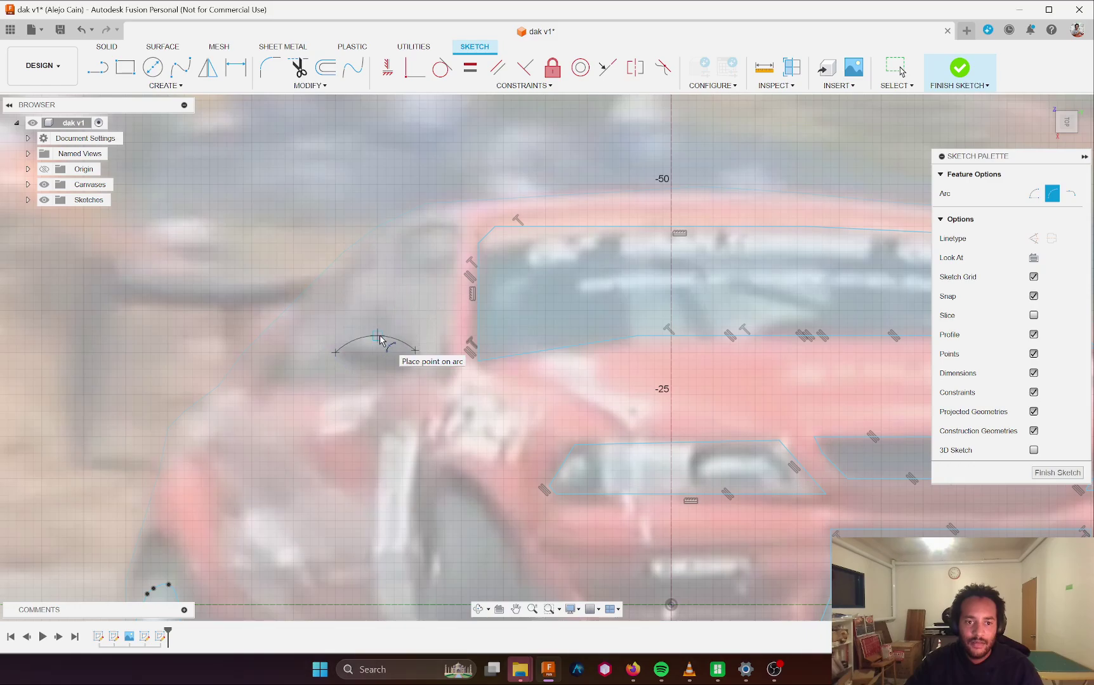
pyautogui.click(378, 342)
pyautogui.press('Escape')
# - Draw a second three-point arc along the side mirror's lower edge between the upper arc's endpoints, closing the outline
pyautogui.click(167, 87)
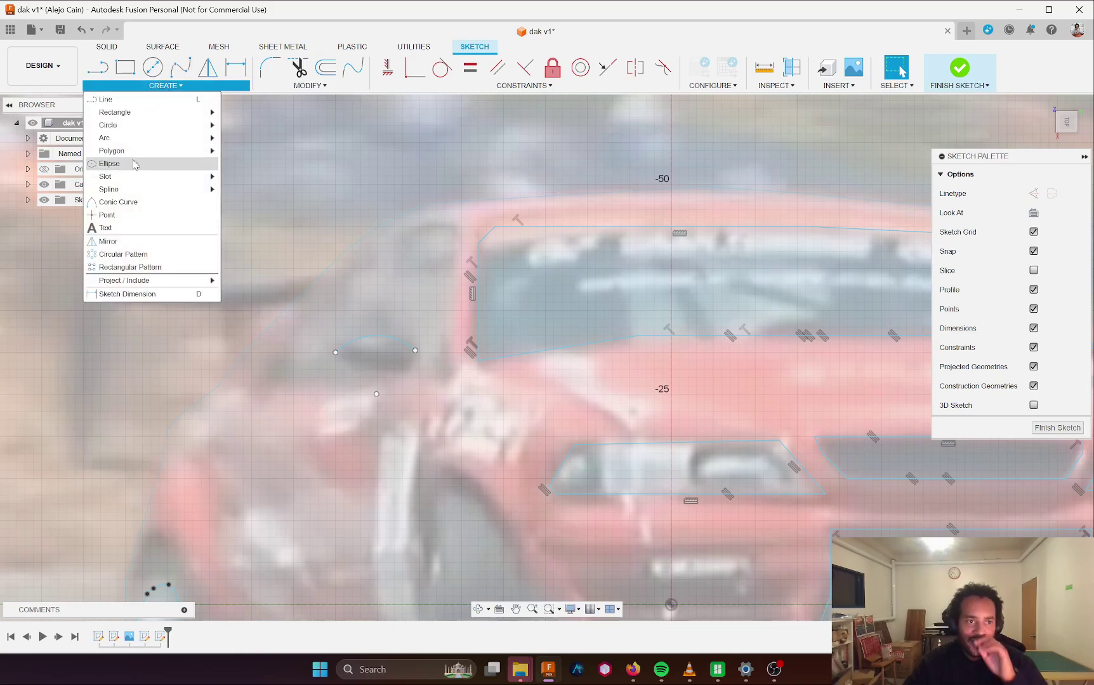
pyautogui.moveTo(162, 137)
pyautogui.click(270, 138)
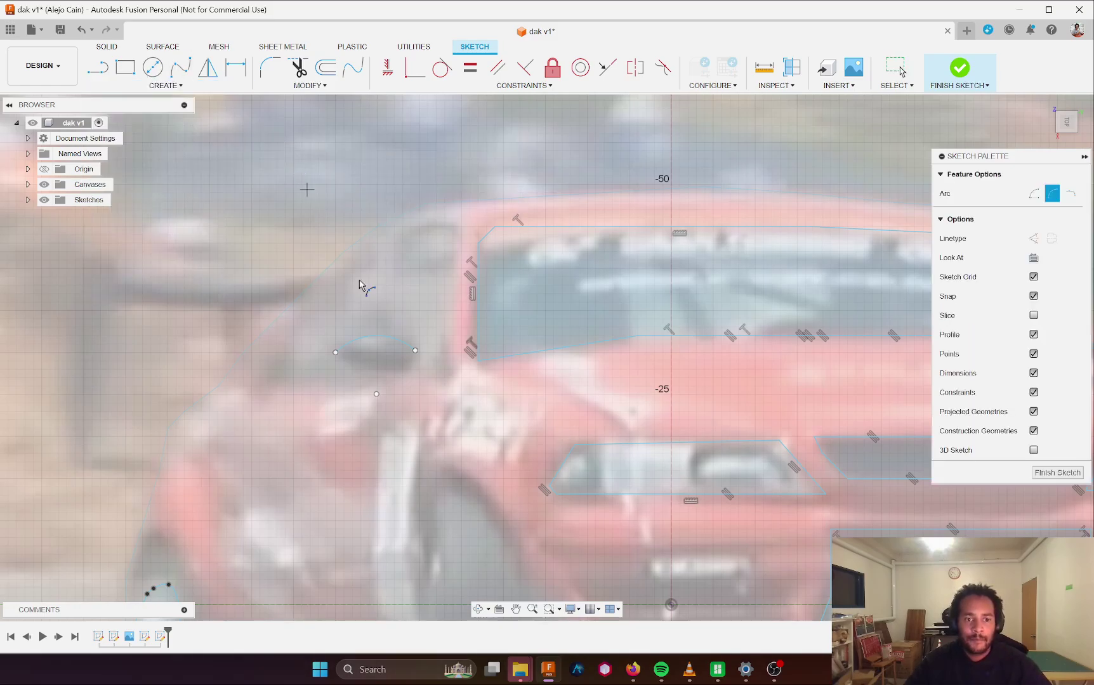
pyautogui.click(335, 352)
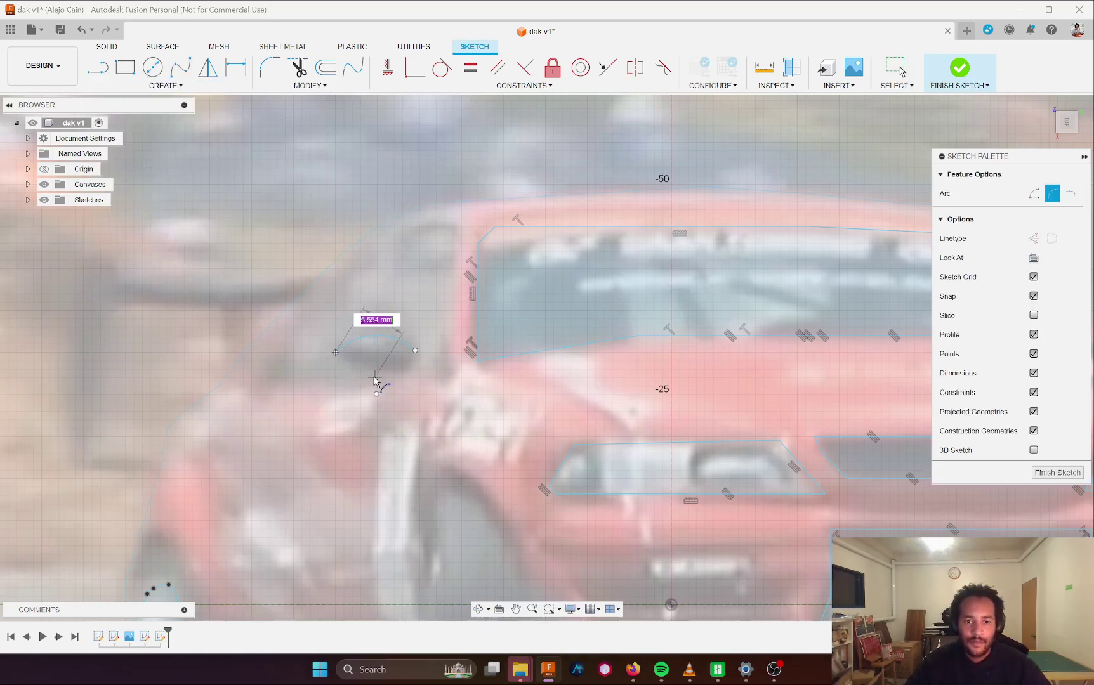
pyautogui.click(416, 351)
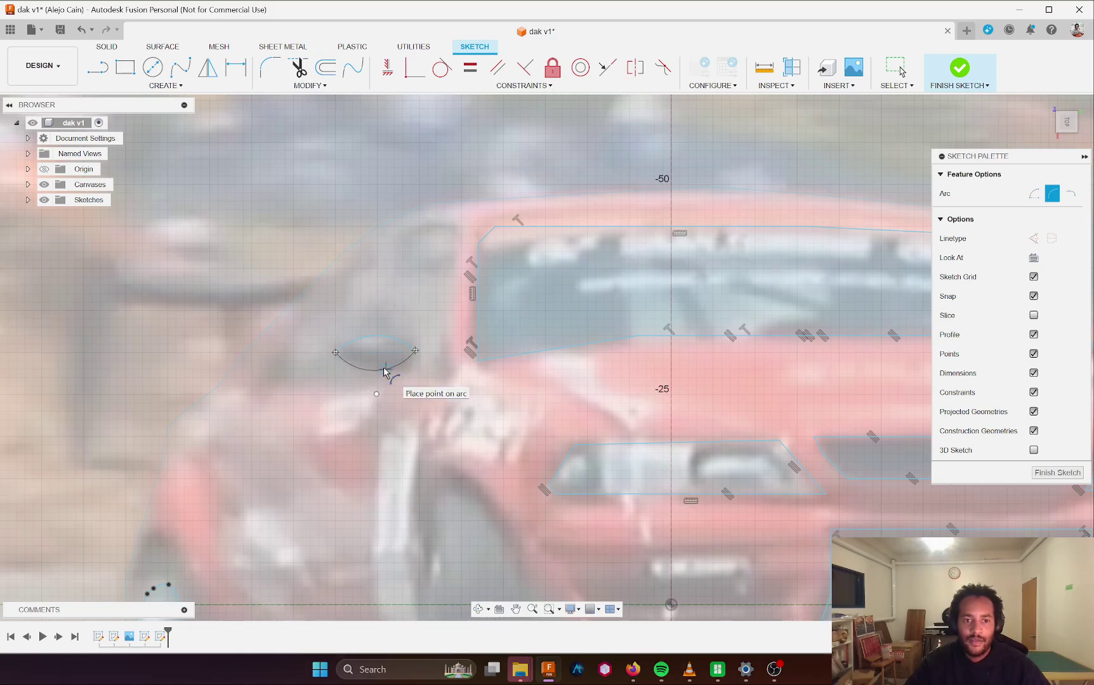
pyautogui.click(384, 370)
pyautogui.press('Escape')
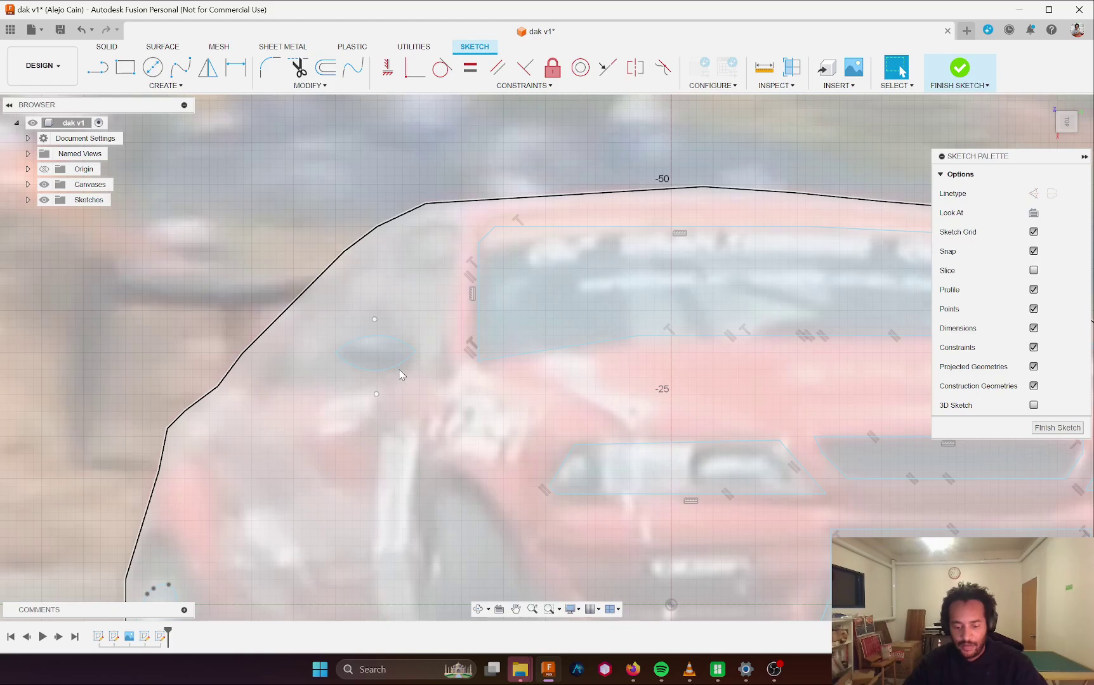
# - Draw a horizontal line about 3.9 mm long from the bottom of the mirror's lower arc toward the windshield
pyautogui.scroll(2, 394, 372)
pyautogui.press('l')
pyautogui.click(371, 370)
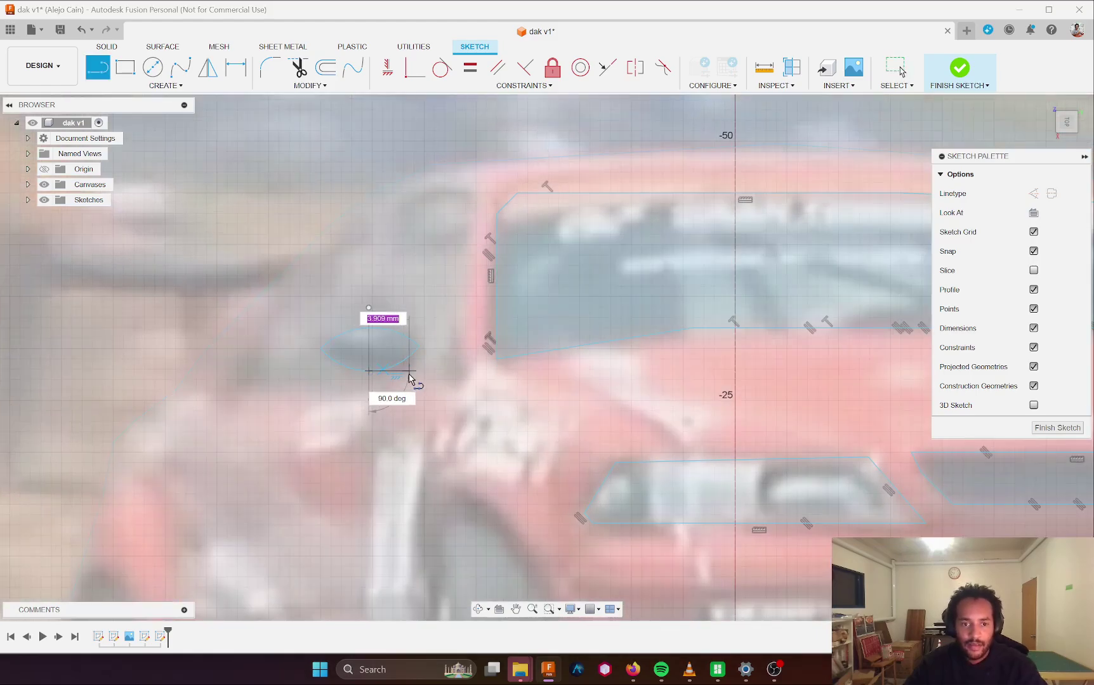
pyautogui.click(409, 376)
pyautogui.press('Escape')
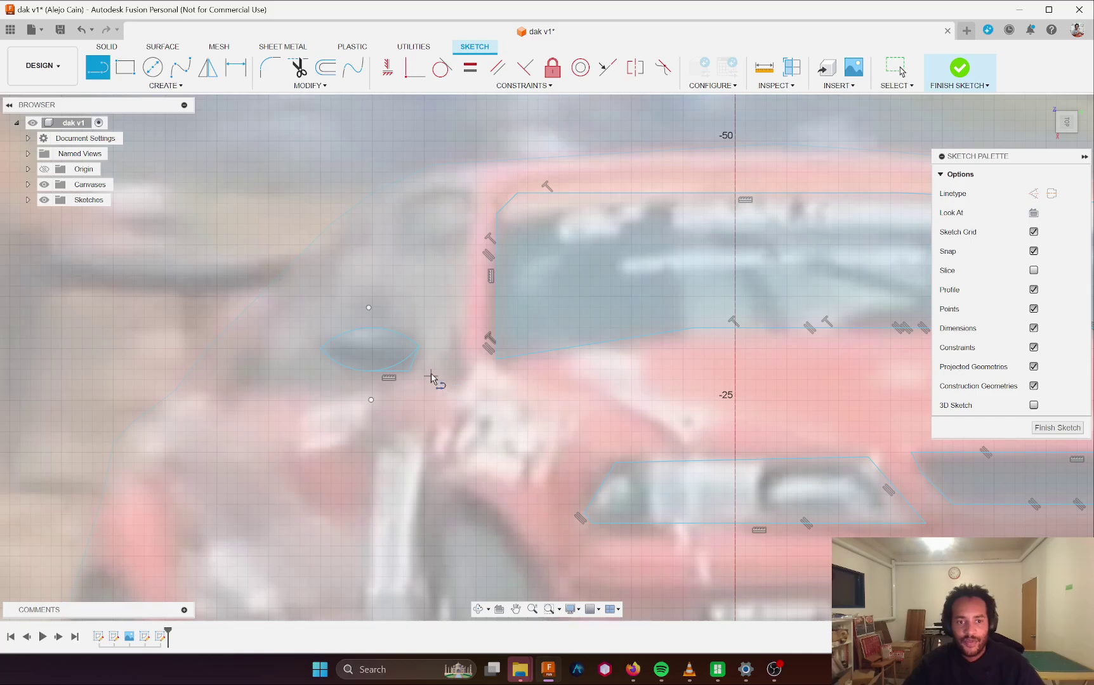
# - Try tracing the wheel arch beside the left headlight with a three-point arc about 12.8 mm across, shifting its upper end toward the headlight
pyautogui.scroll(-3, 431, 377)
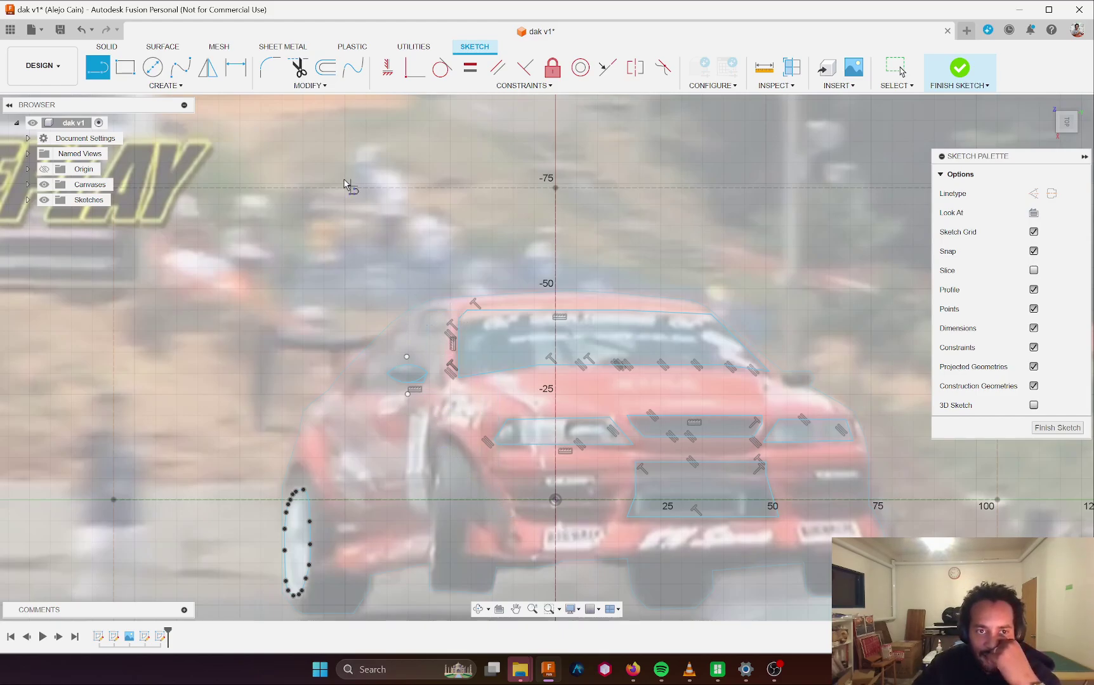
pyautogui.click(166, 85)
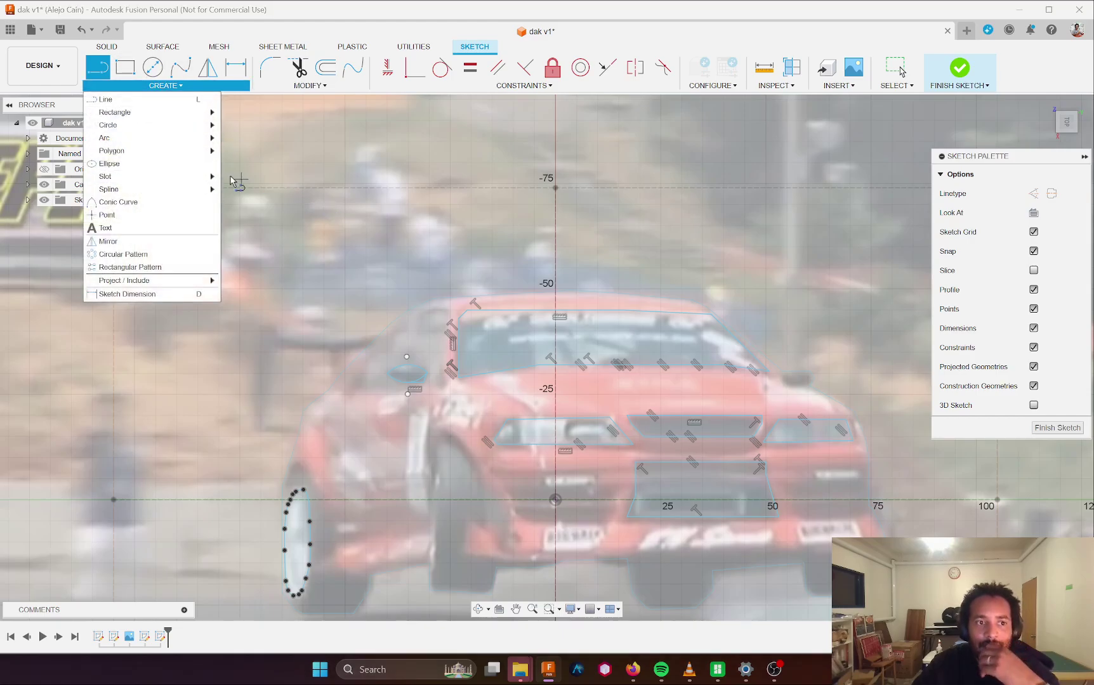
pyautogui.moveTo(179, 141)
pyautogui.click(279, 151)
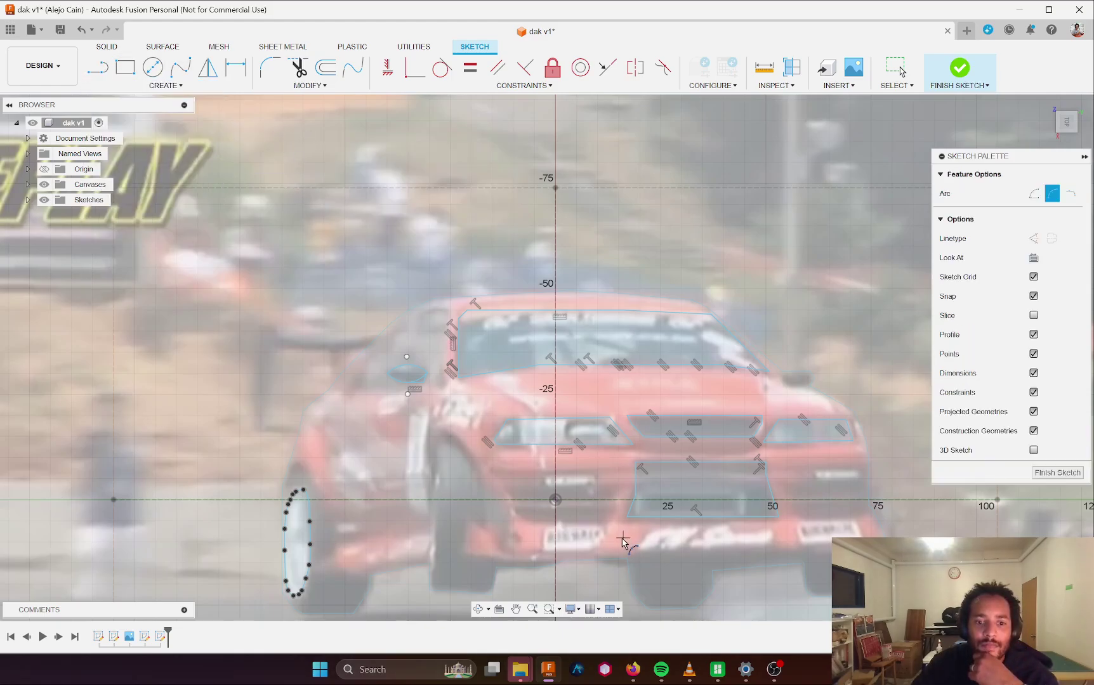
pyautogui.click(478, 473)
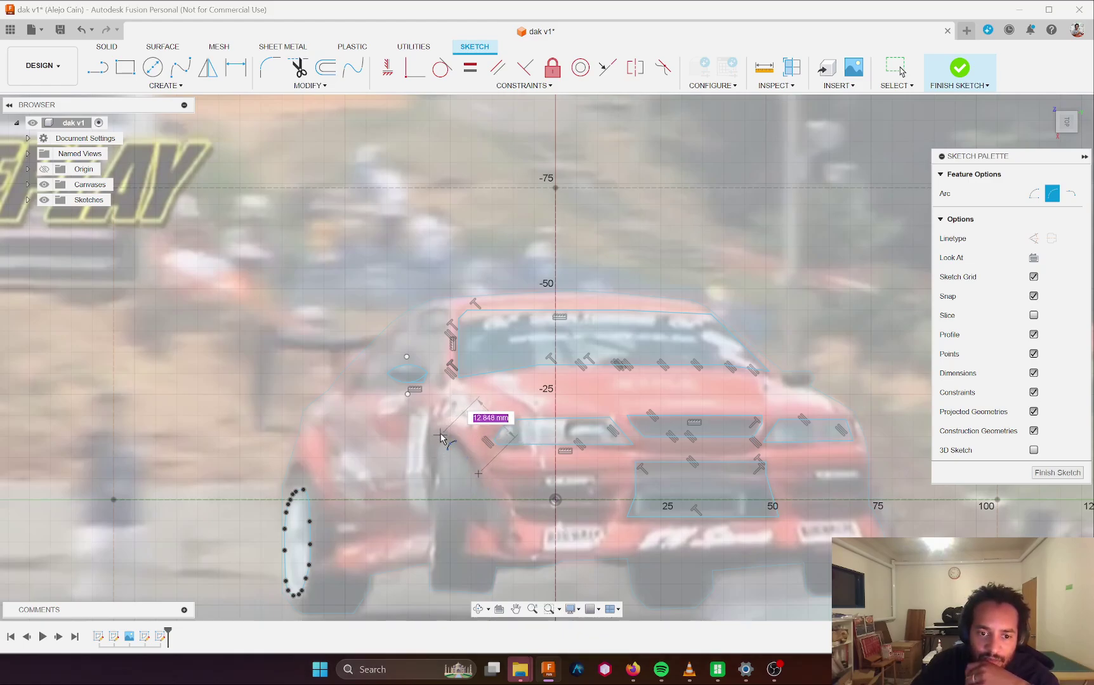
pyautogui.click(440, 435)
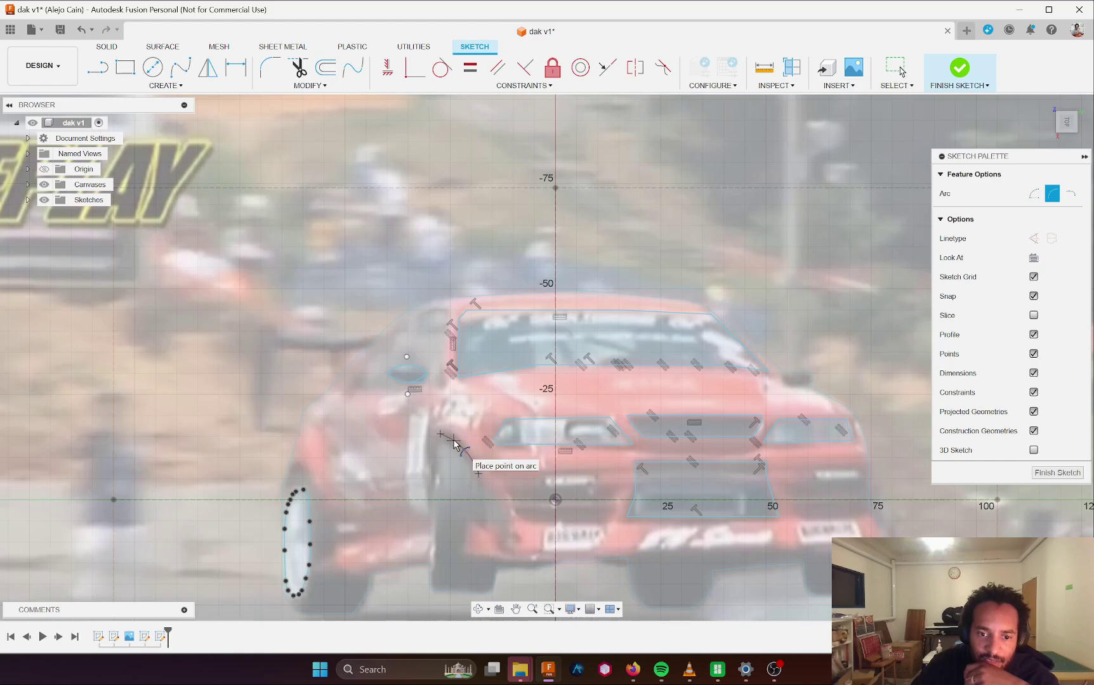
pyautogui.click(454, 444)
pyautogui.click(440, 436)
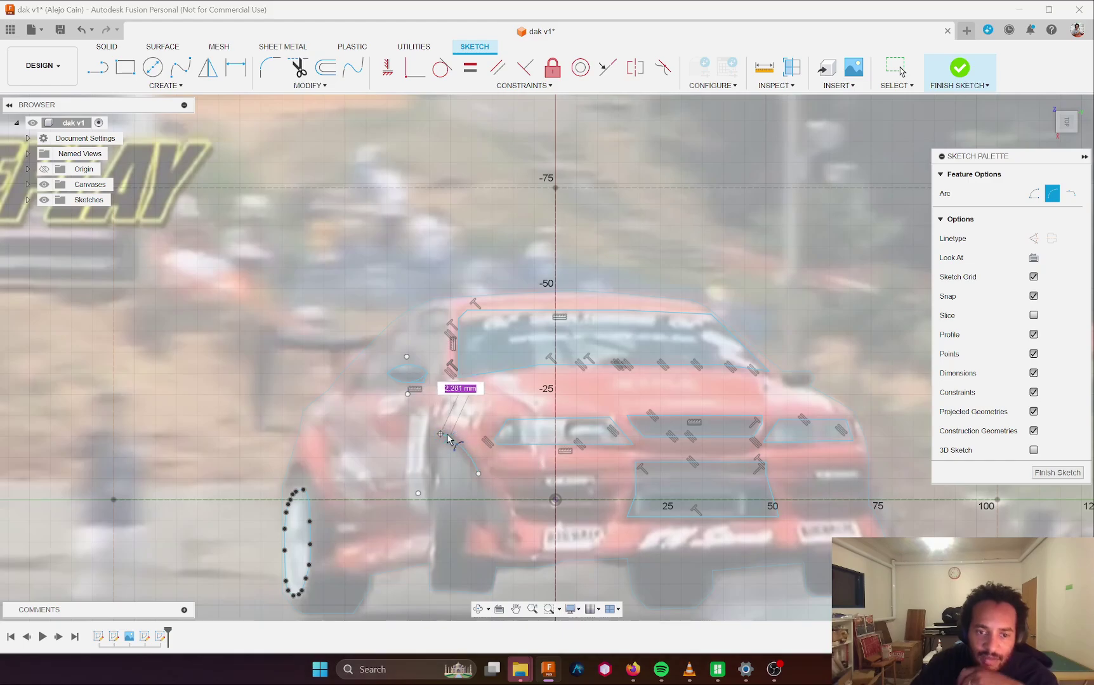
pyautogui.scroll(2, 493, 379)
pyautogui.scroll(2, 493, 379)
pyautogui.press('Escape')
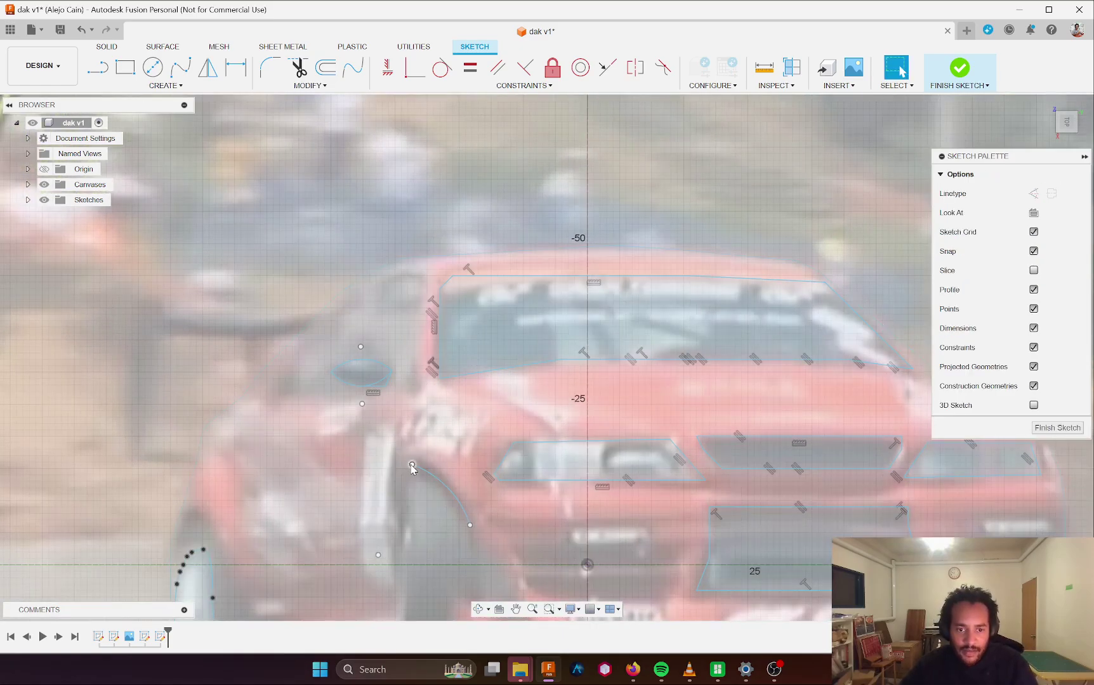
pyautogui.moveTo(412, 465); pyautogui.dragTo(428, 463)
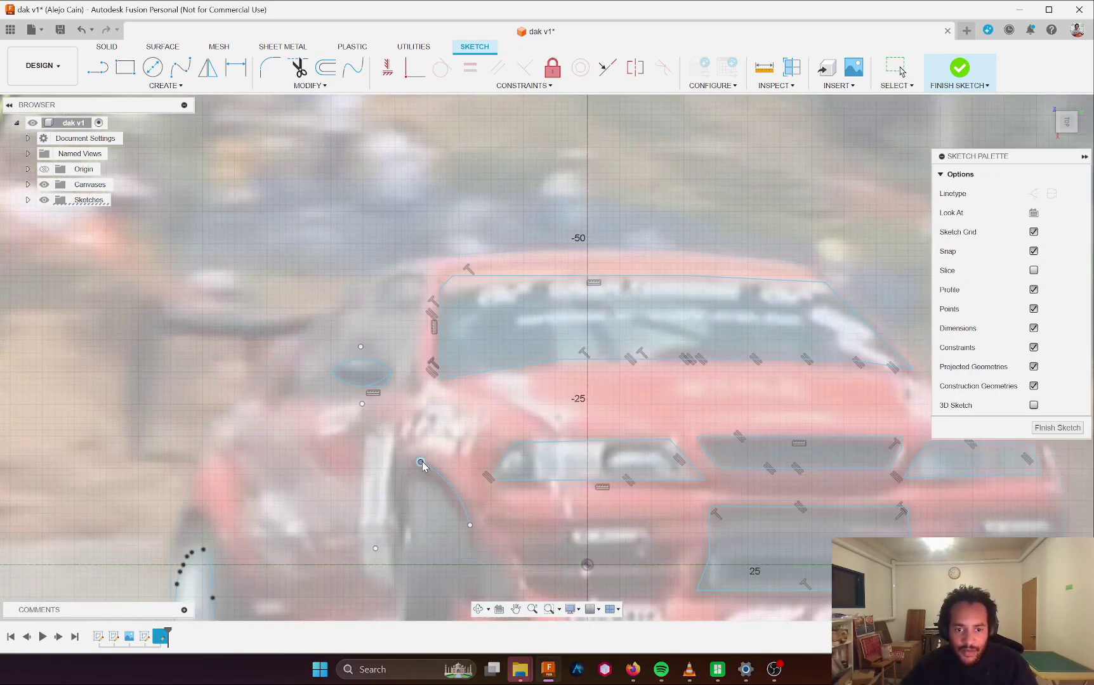
pyautogui.scroll(-4, 419, 461)
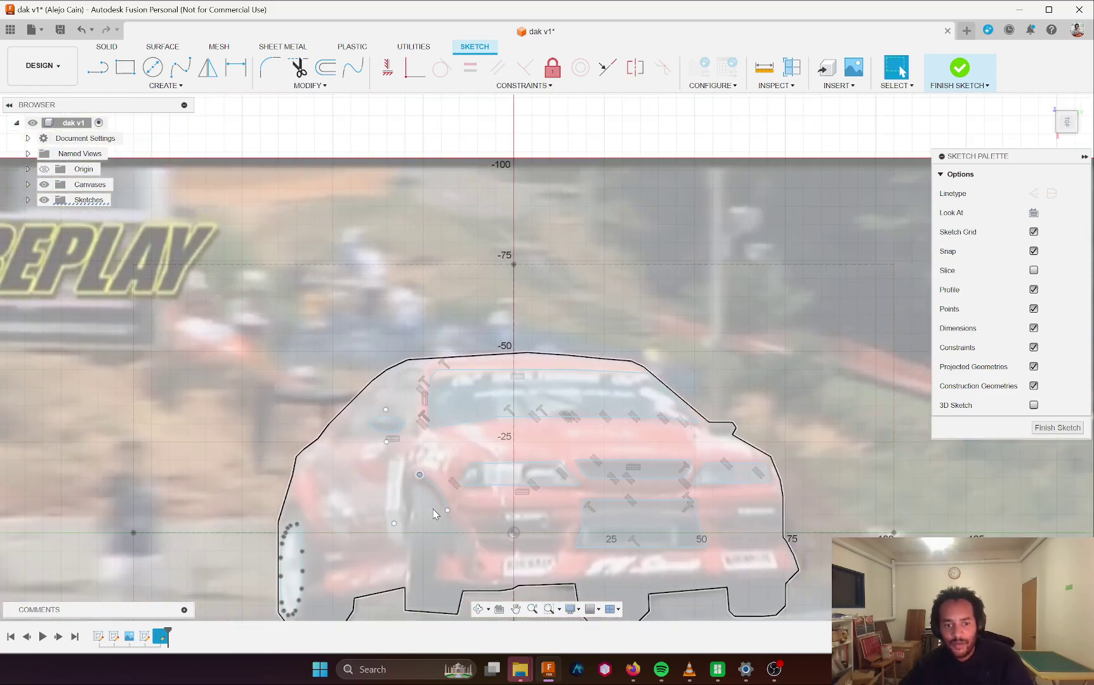
pyautogui.click(444, 527)
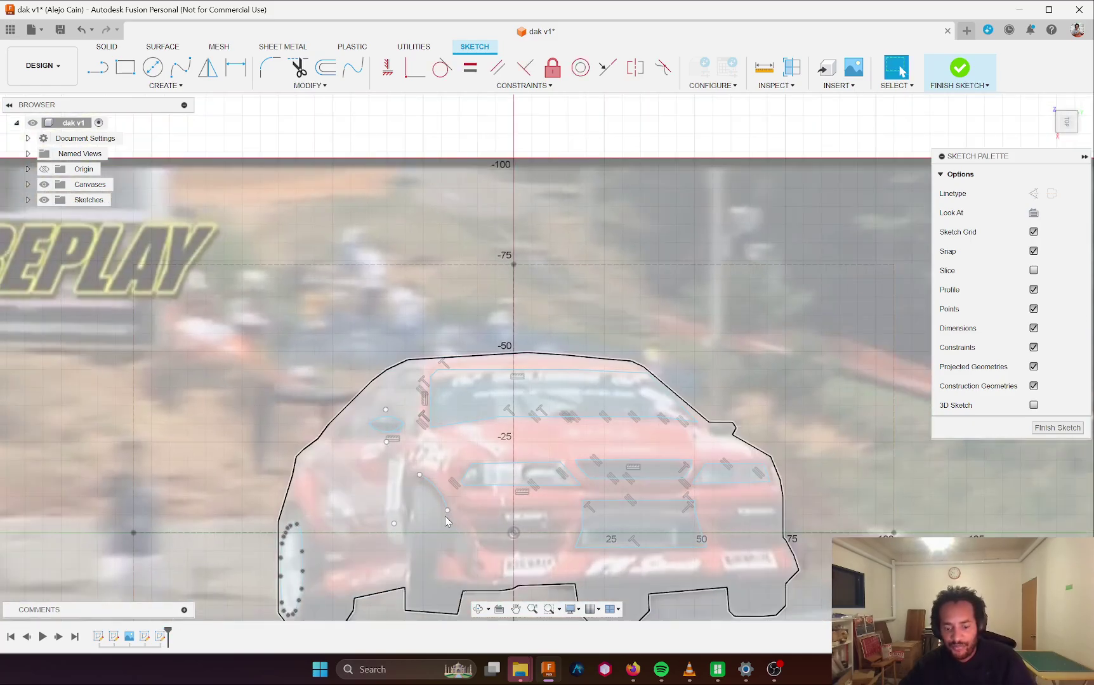
pyautogui.press('l')
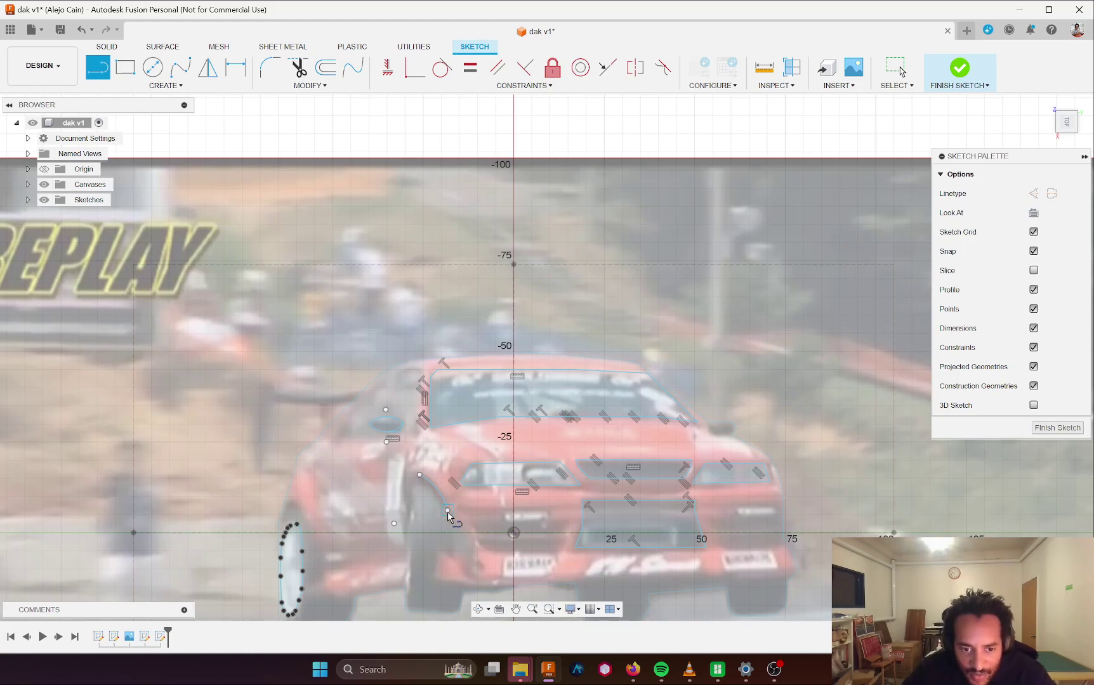
pyautogui.moveTo(448, 511); pyautogui.dragTo(452, 550)
pyautogui.press('Escape')
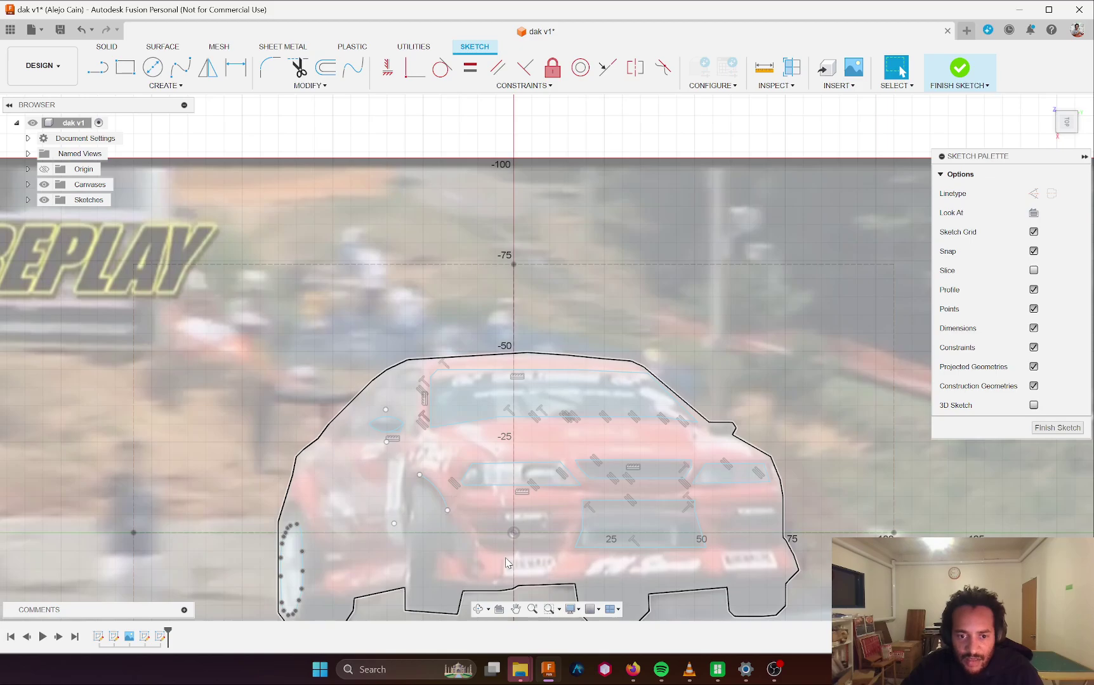
# - Delete the arc traced along the front wheel arch
pyautogui.click(430, 489)
pyautogui.press('Delete')
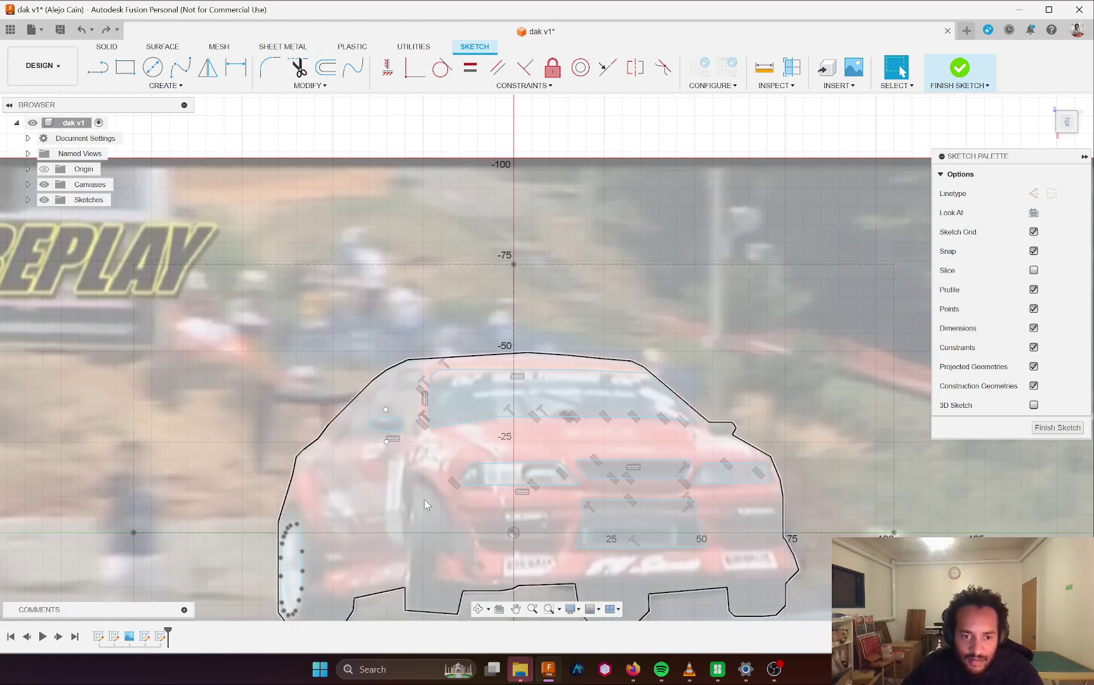
pyautogui.press('l')
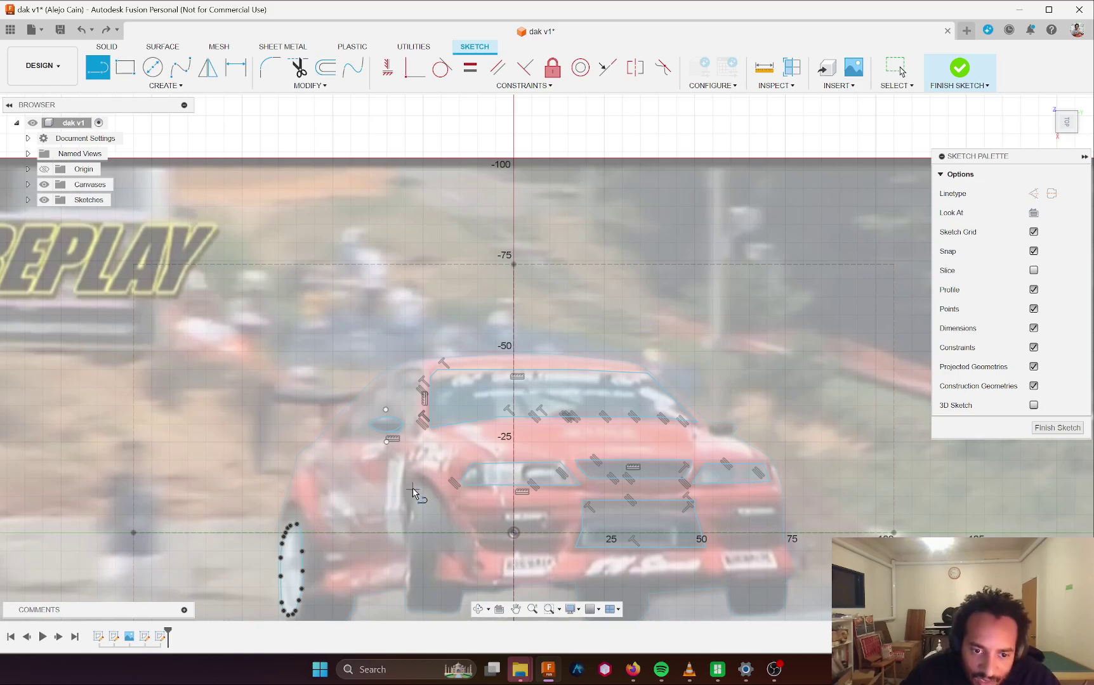
pyautogui.press('Escape')
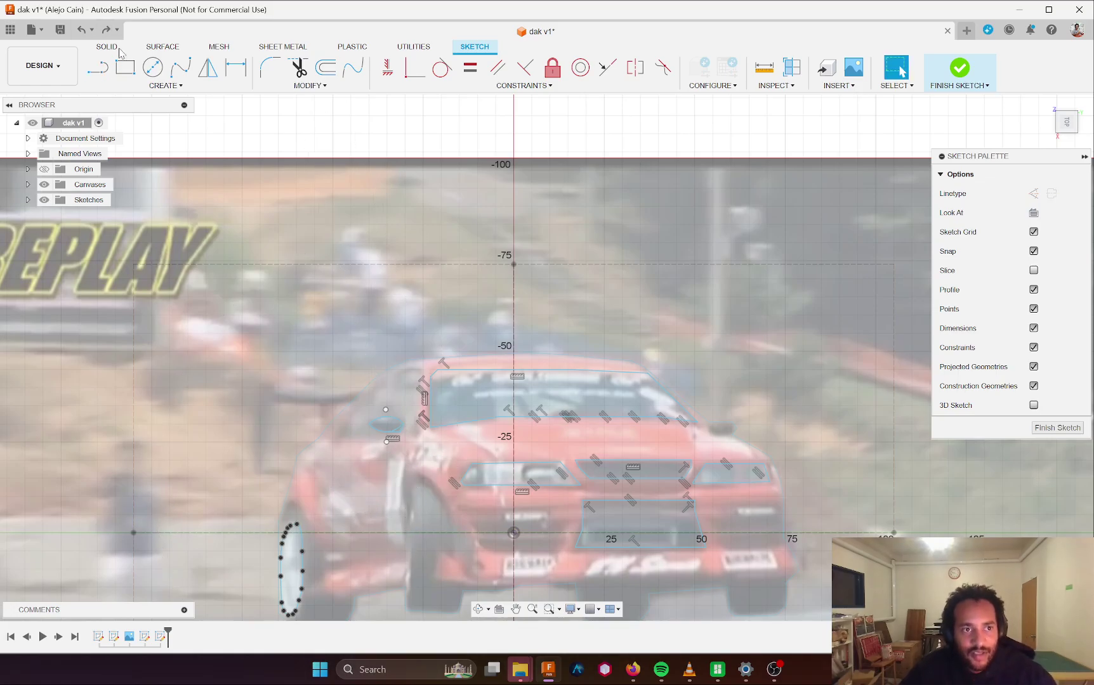
# - Try tracing the left front wheel's edge with a three-point arc, adjust its endpoints, and delete the arc
pyautogui.click(165, 90)
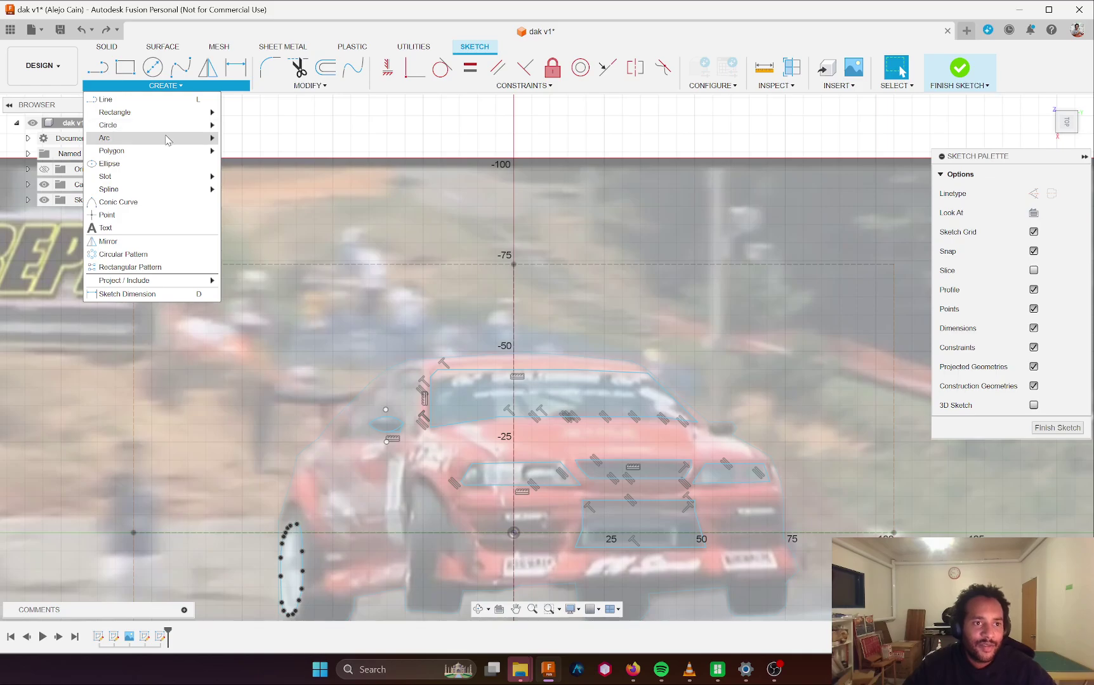
pyautogui.moveTo(191, 138)
pyautogui.click(260, 152)
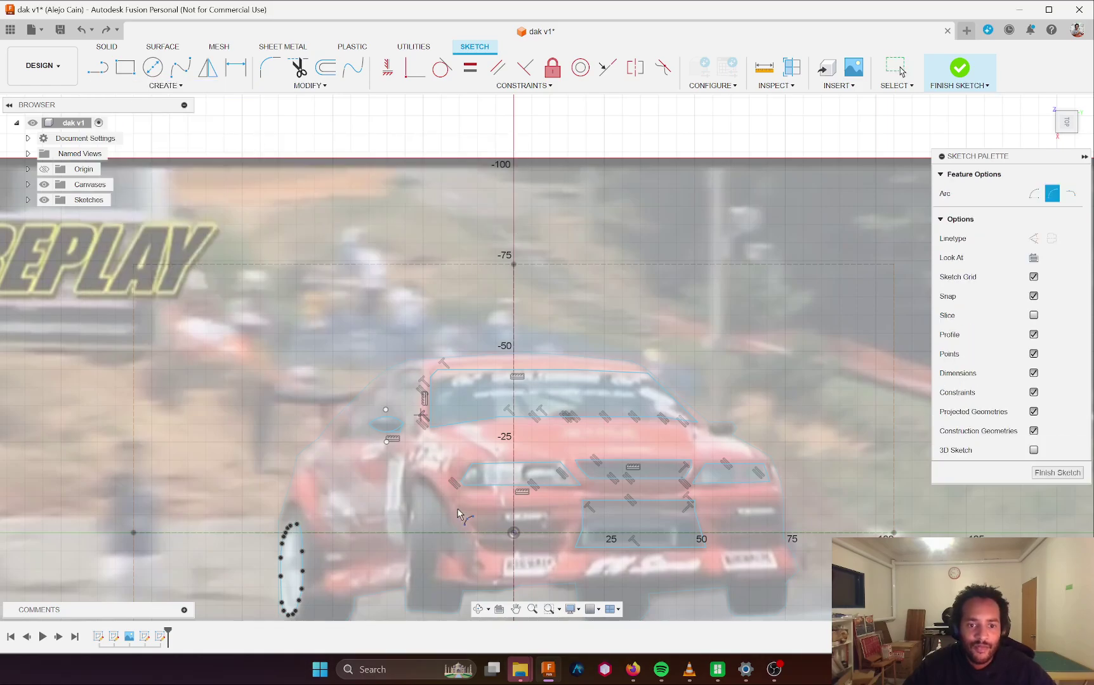
pyautogui.click(413, 488)
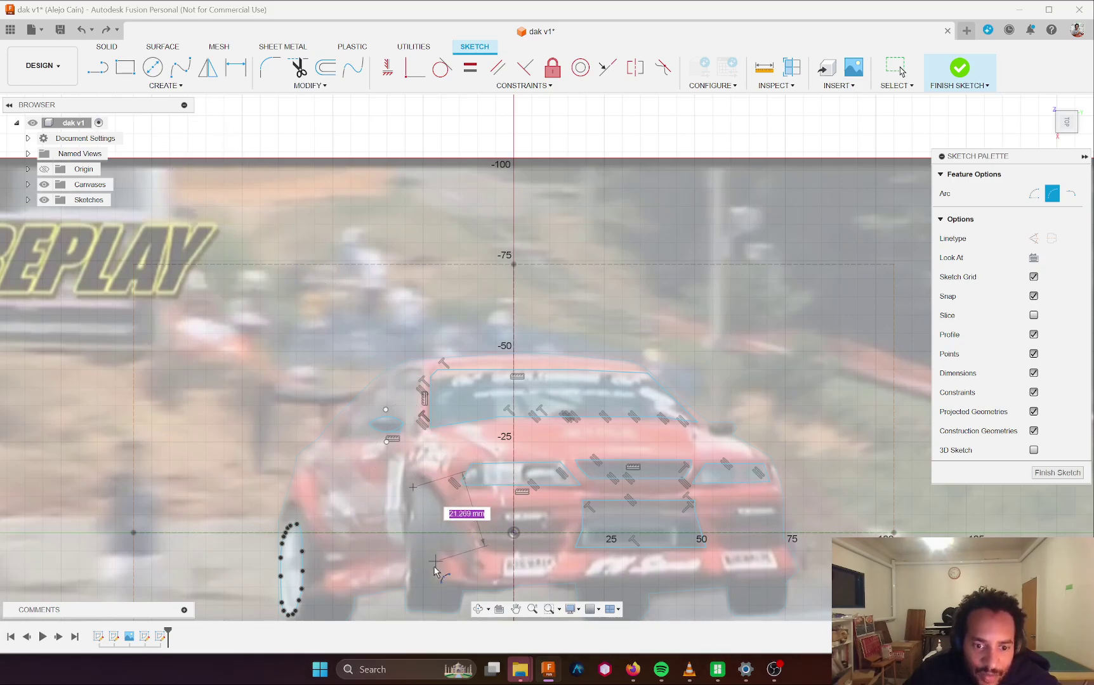
pyautogui.click(411, 604)
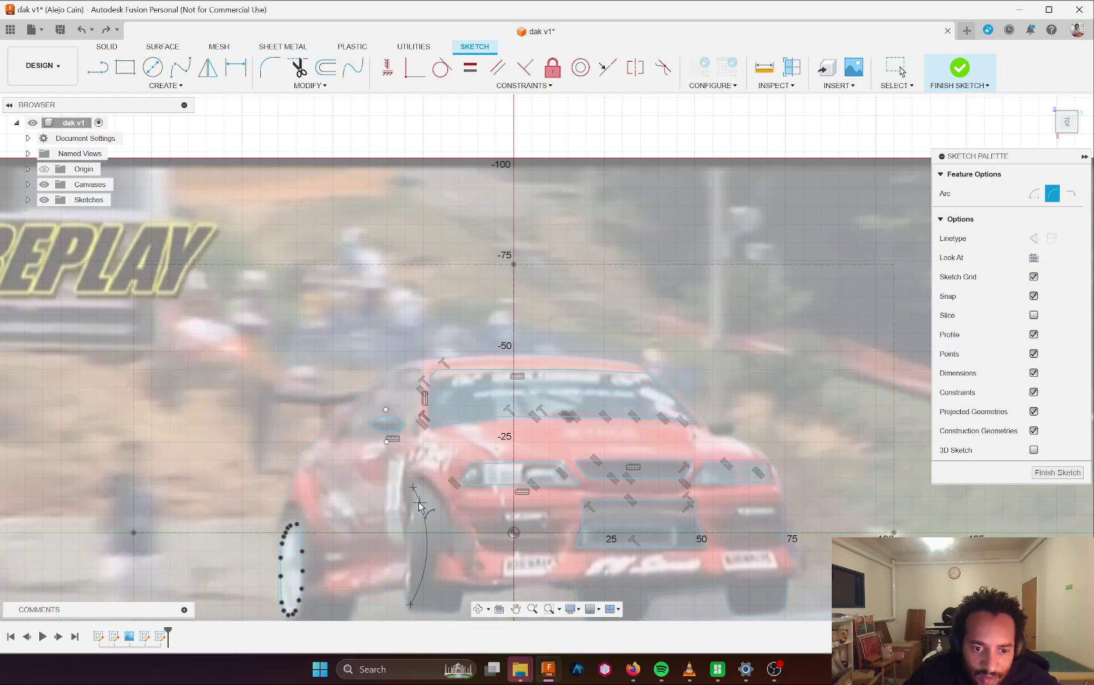
pyautogui.press('Escape')
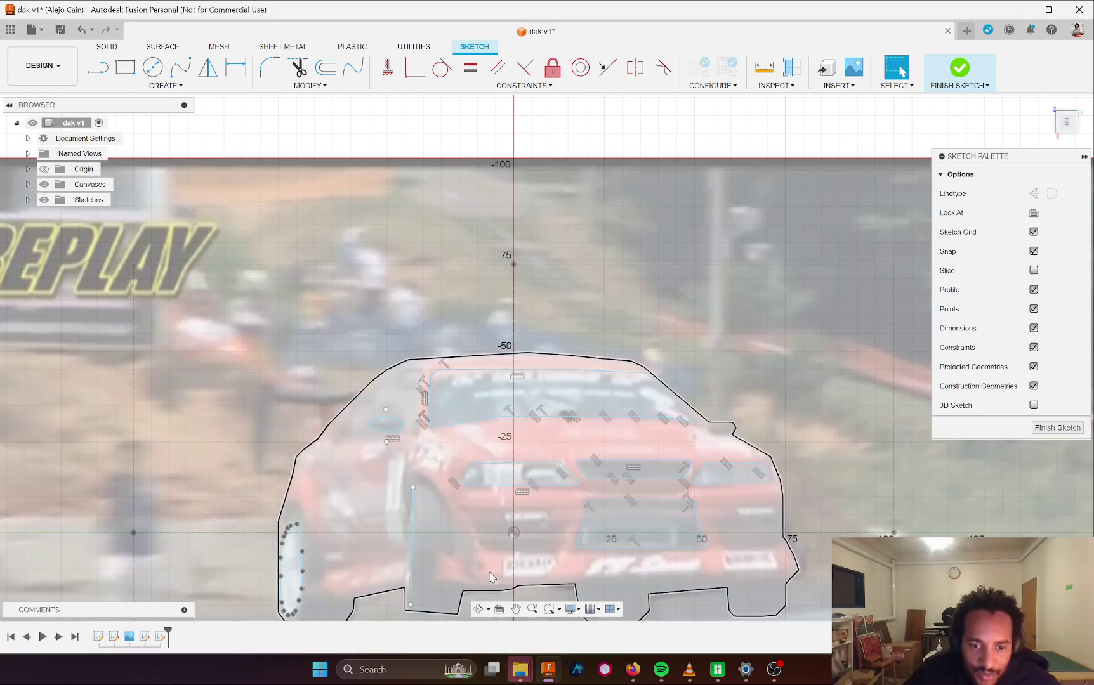
pyautogui.moveTo(413, 488); pyautogui.dragTo(411, 487)
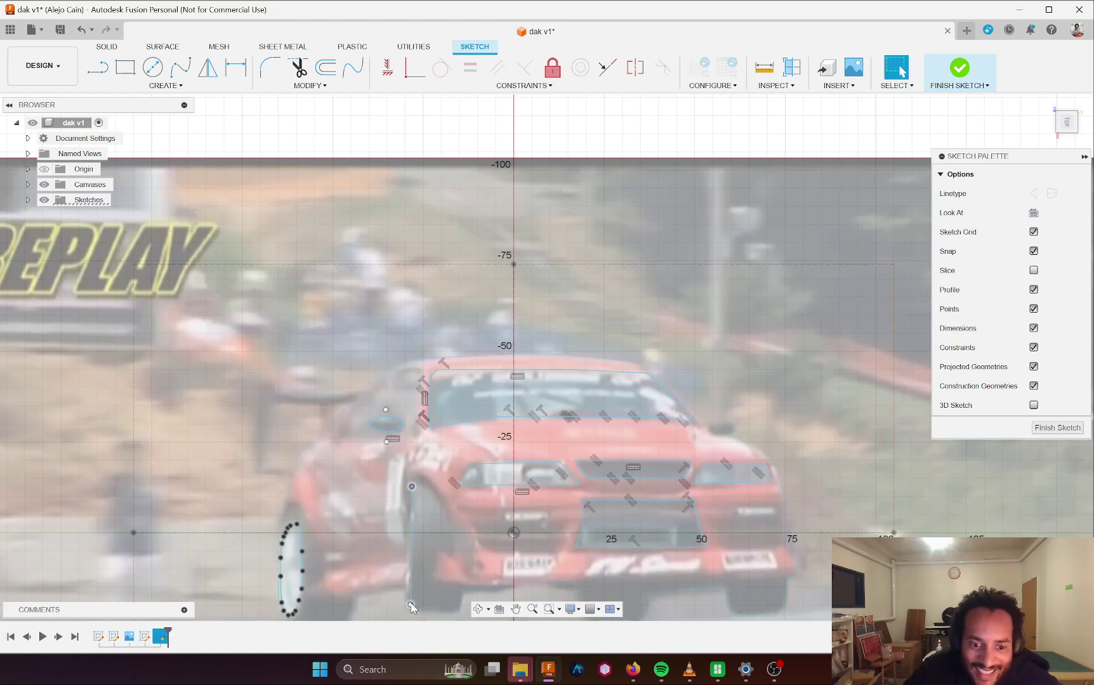
pyautogui.press('Escape')
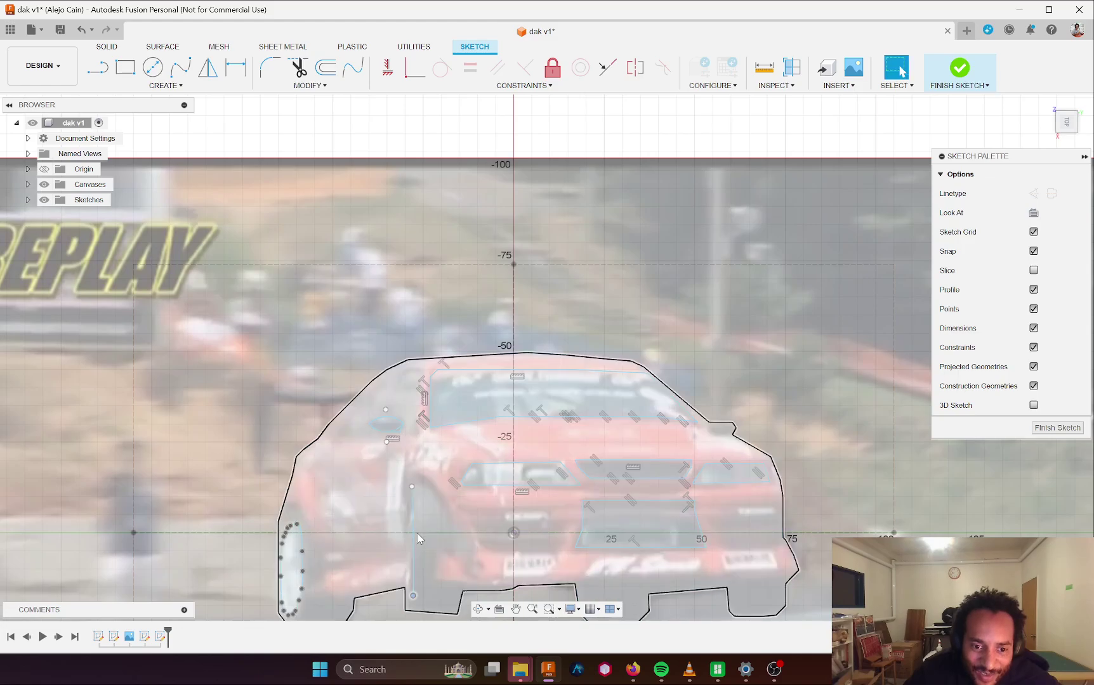
pyautogui.click(414, 533)
pyautogui.press('Delete')
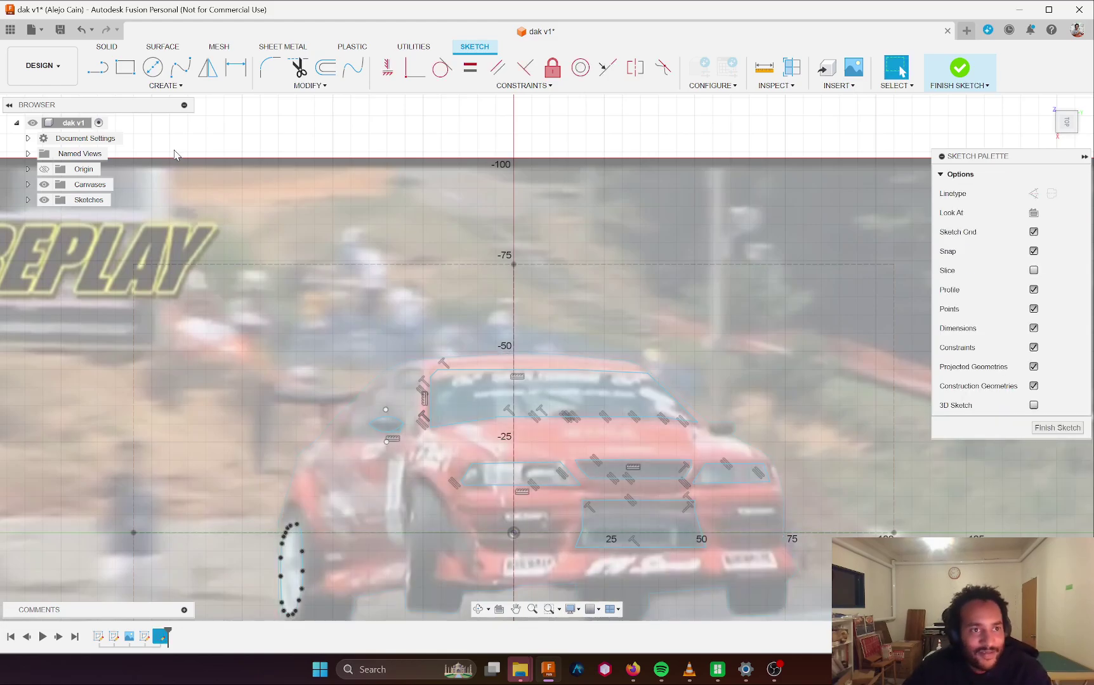
# - Trace the narrow rim of the left front wheel with a closed fit point spline and shift it slightly toward the rear wheel
pyautogui.click(180, 66)
pyautogui.scroll(3, 359, 530)
pyautogui.scroll(1, 367, 539)
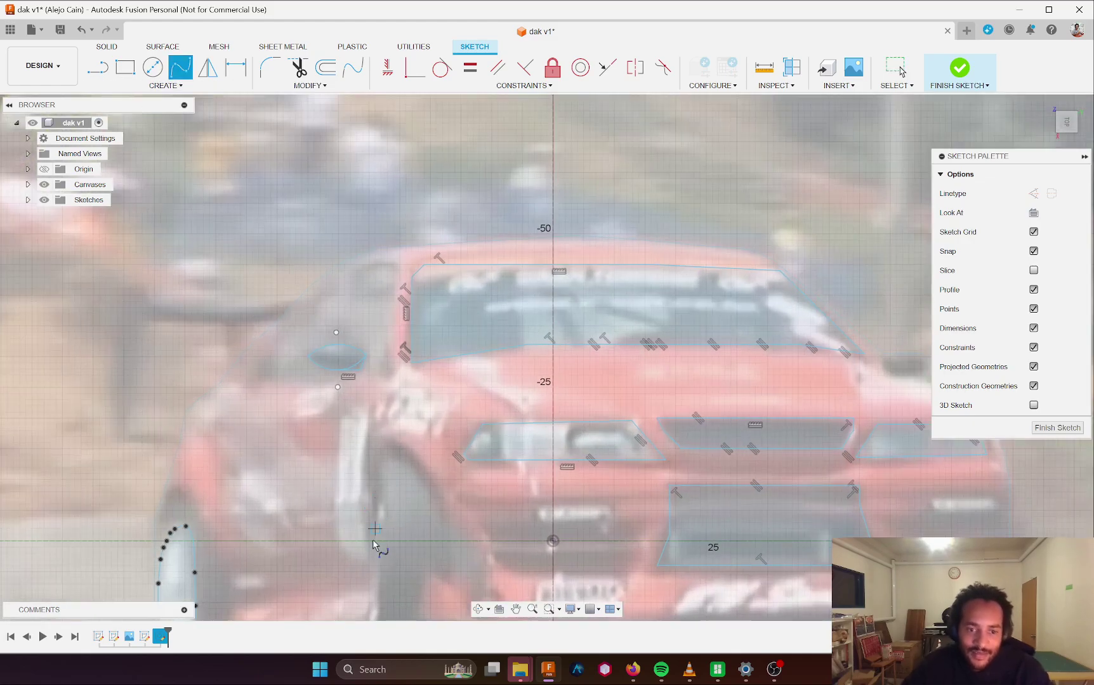
pyautogui.moveTo(366, 557); pyautogui.dragTo(415, 391, button='middle')
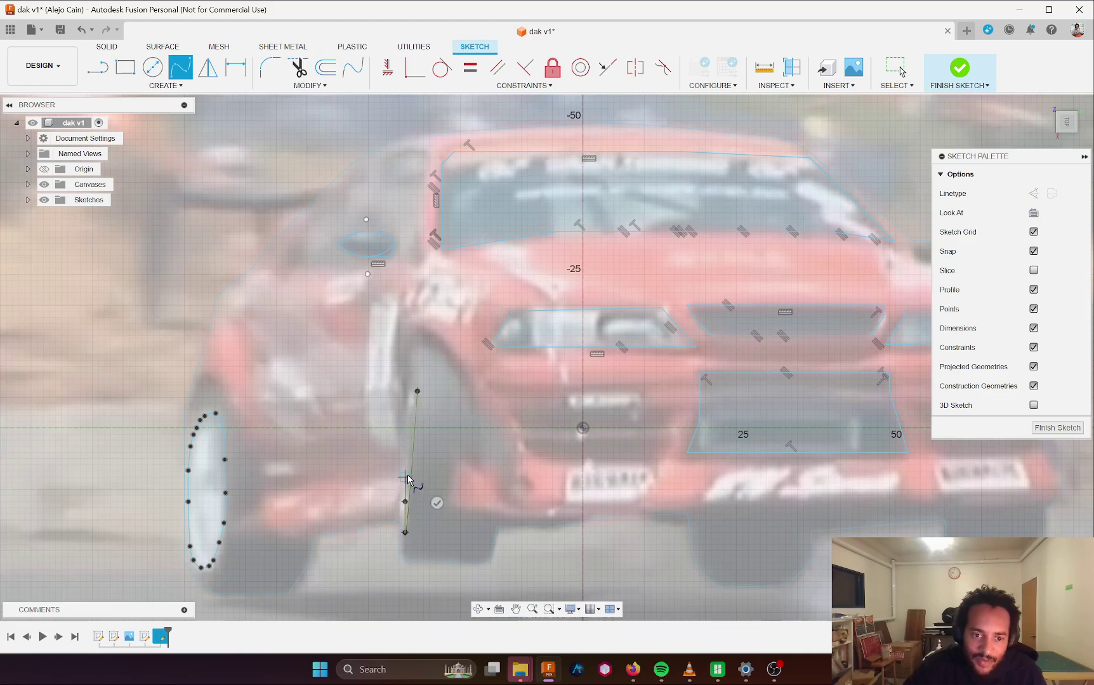
pyautogui.click(405, 441)
pyautogui.doubleClick(412, 395)
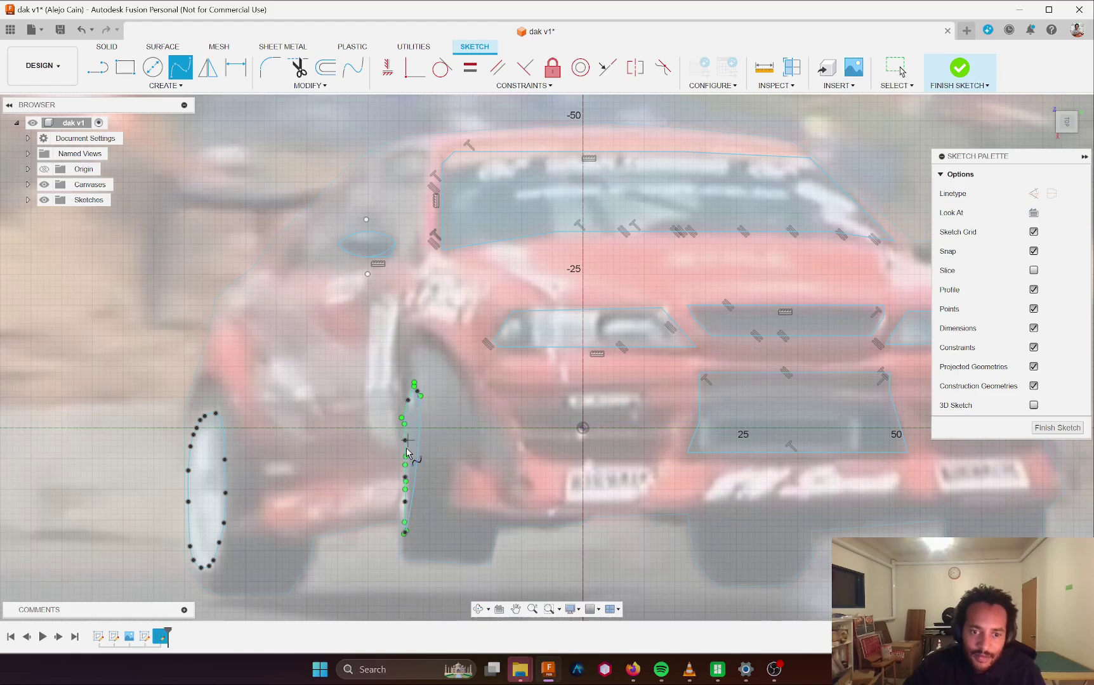
pyautogui.press('Escape')
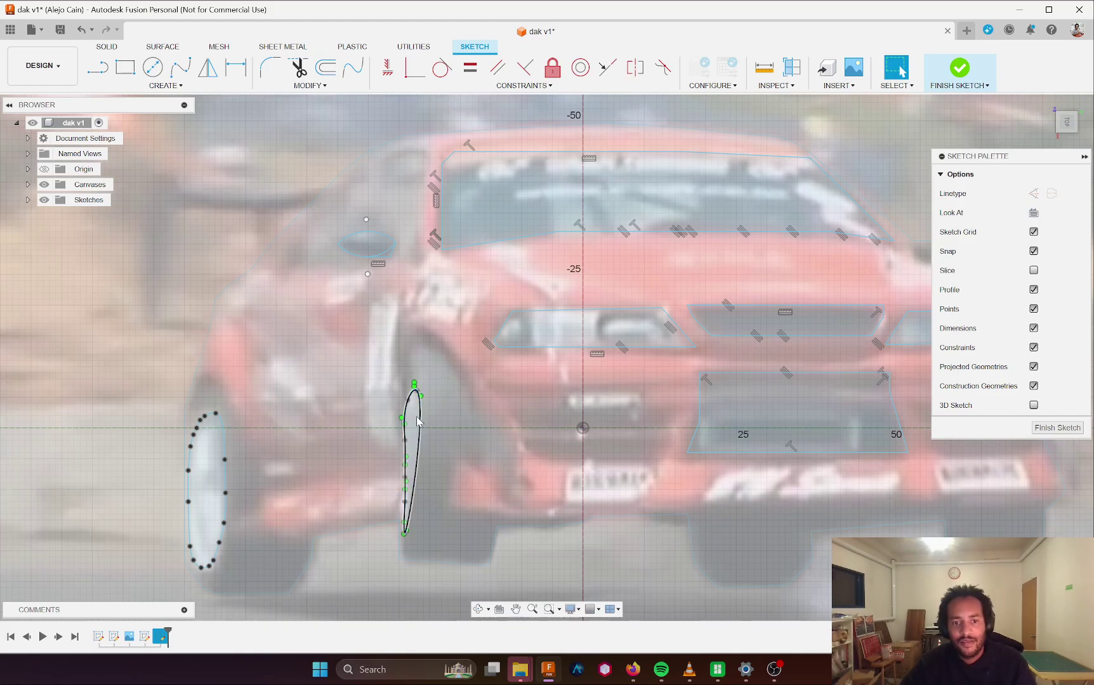
pyautogui.click(421, 454)
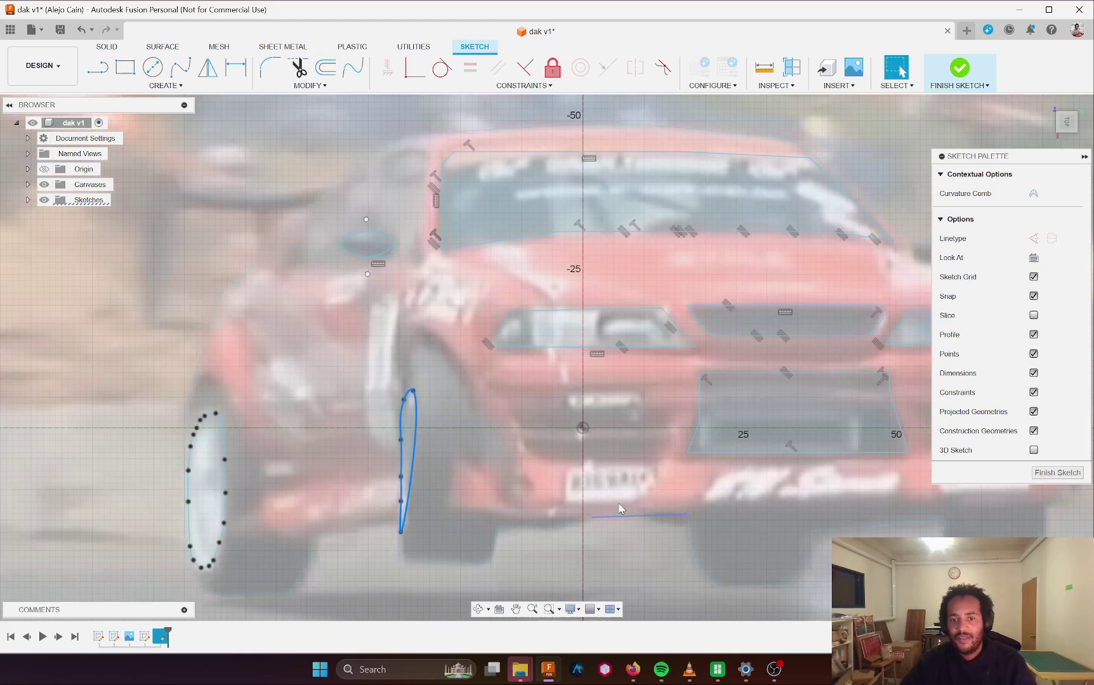
# - Draw a closed four-sided line outline around the lower bumper opening just above the left number plate
pyautogui.scroll(-5, 612, 494)
pyautogui.scroll(6, 237, 463)
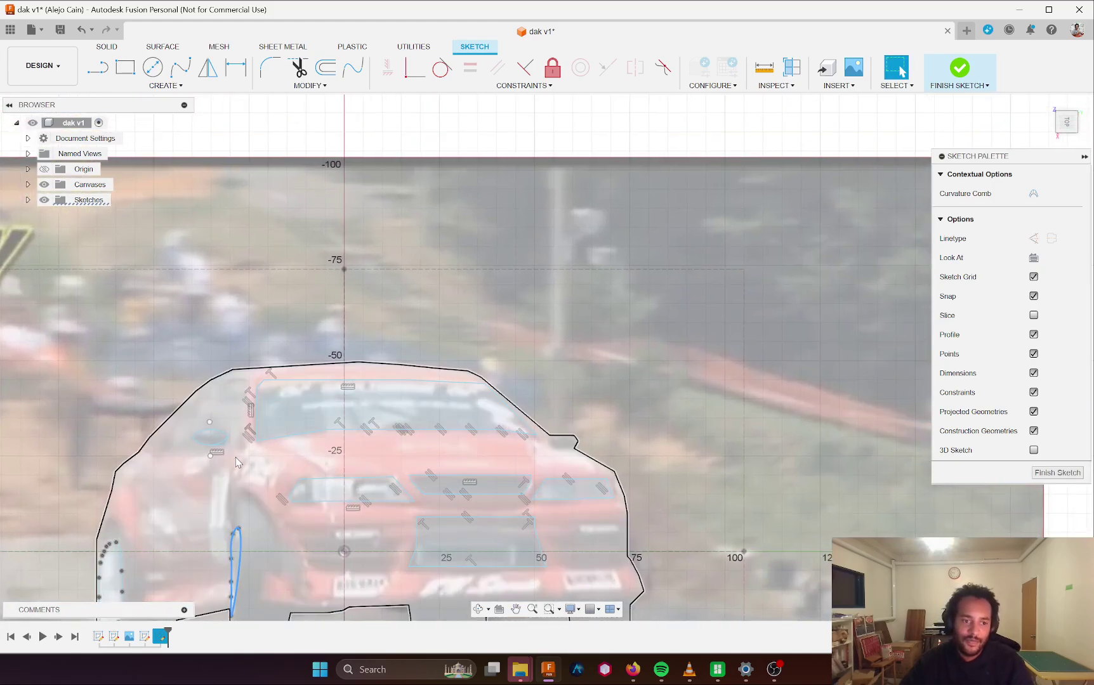
pyautogui.scroll(3, 237, 462)
pyautogui.scroll(-2, 284, 486)
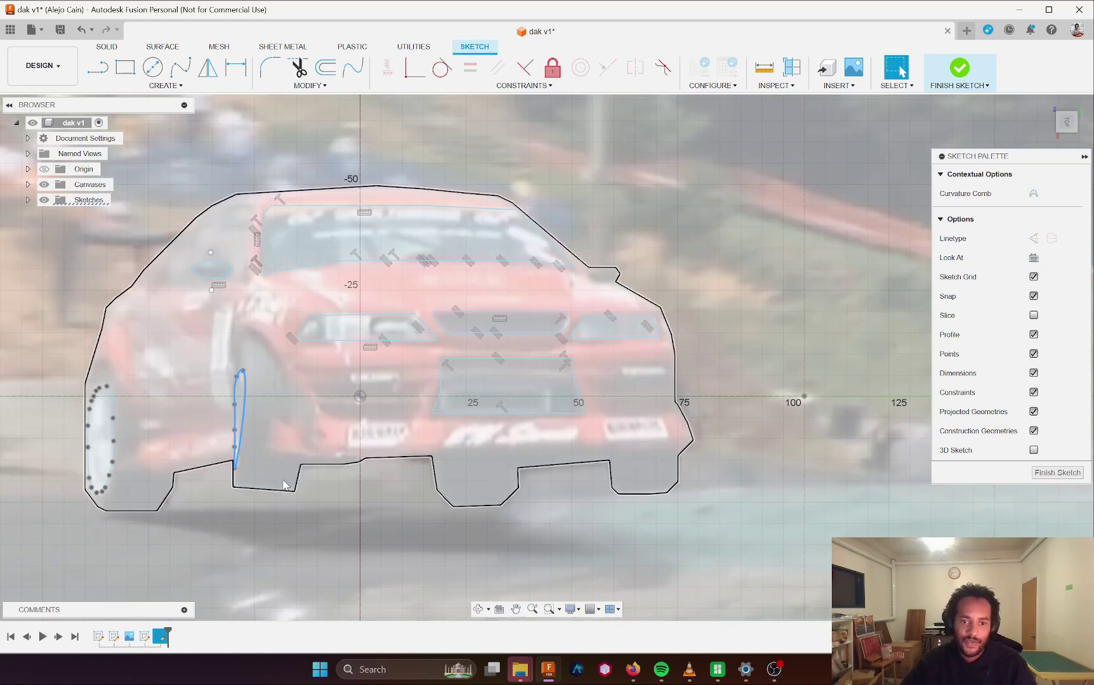
pyautogui.press('l')
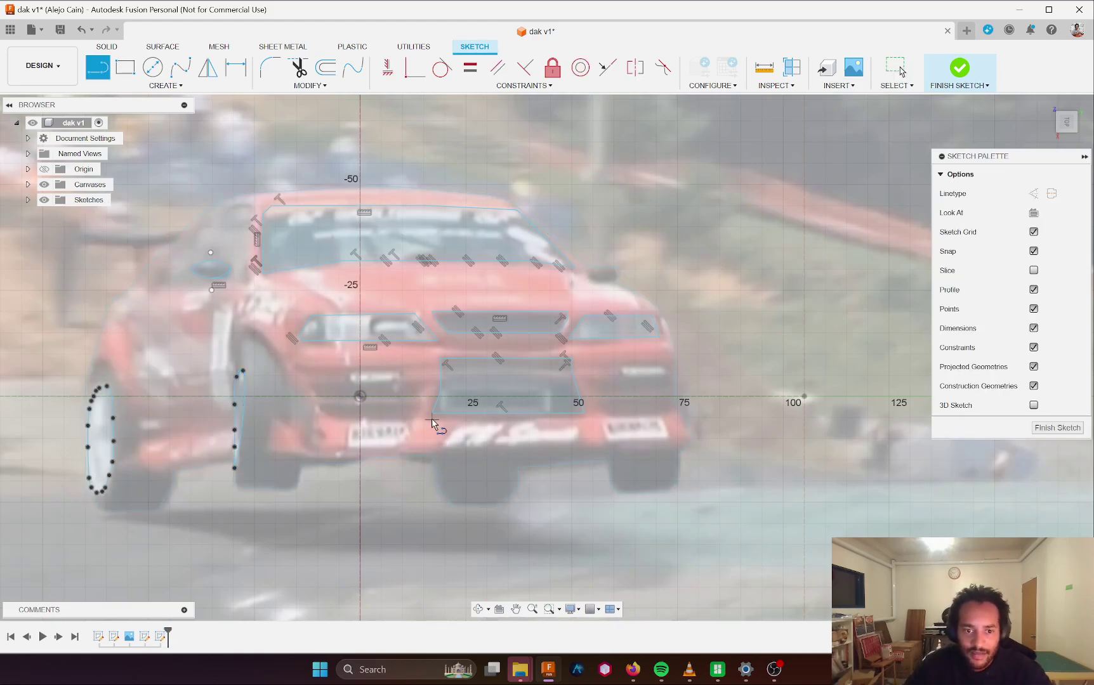
pyautogui.click(352, 419)
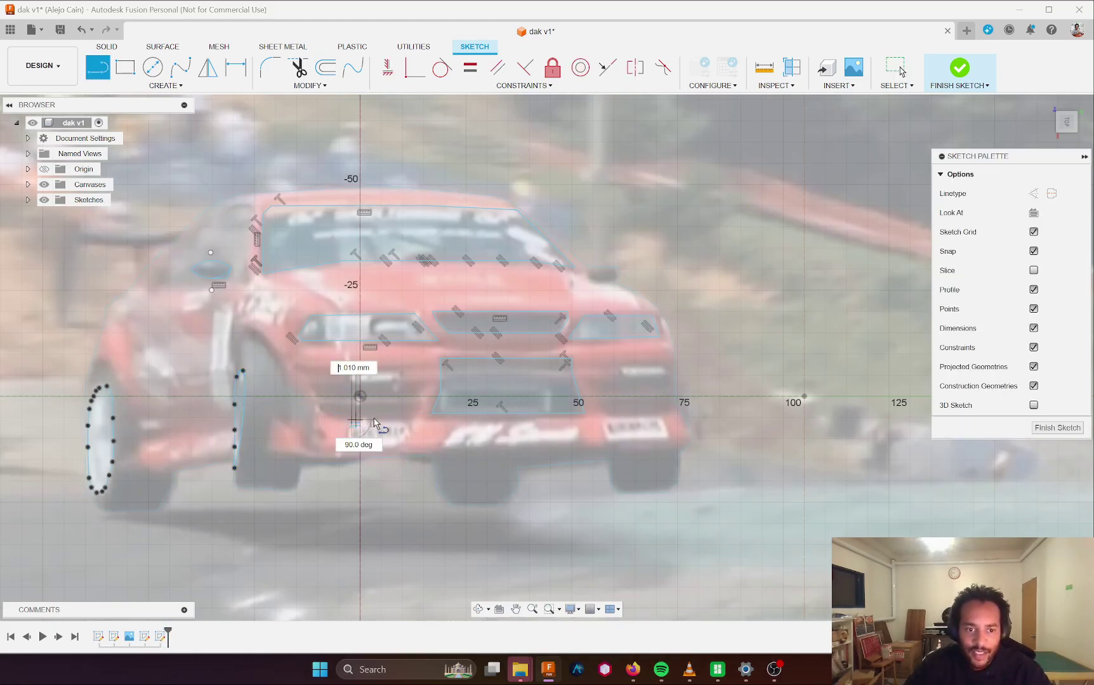
pyautogui.click(410, 419)
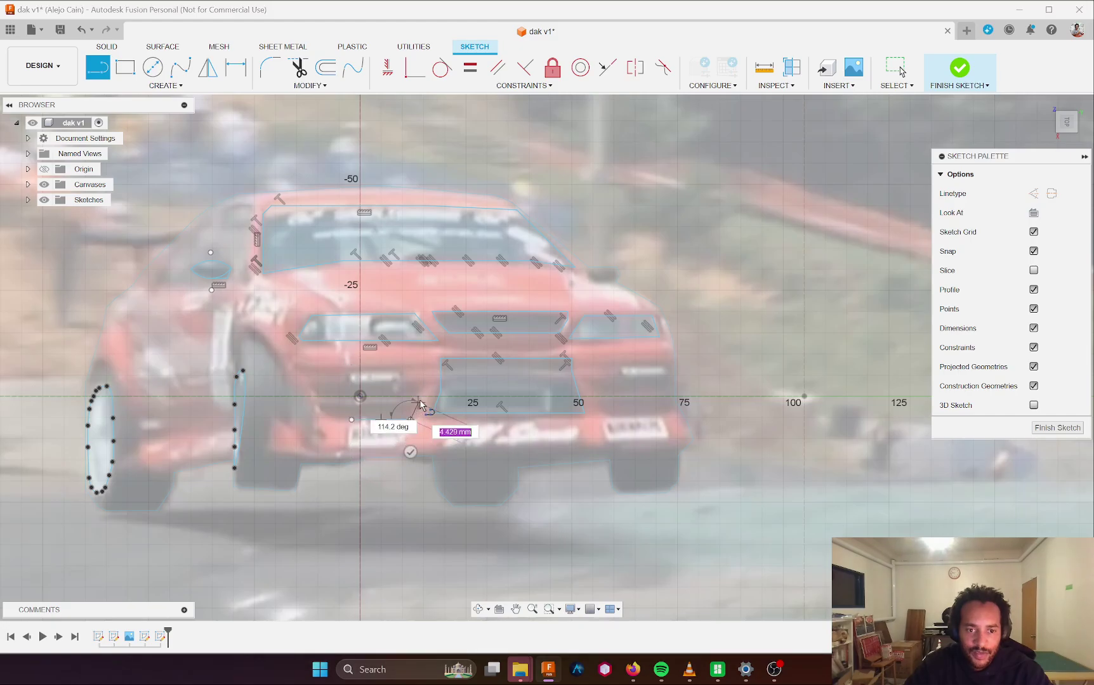
pyautogui.click(318, 402)
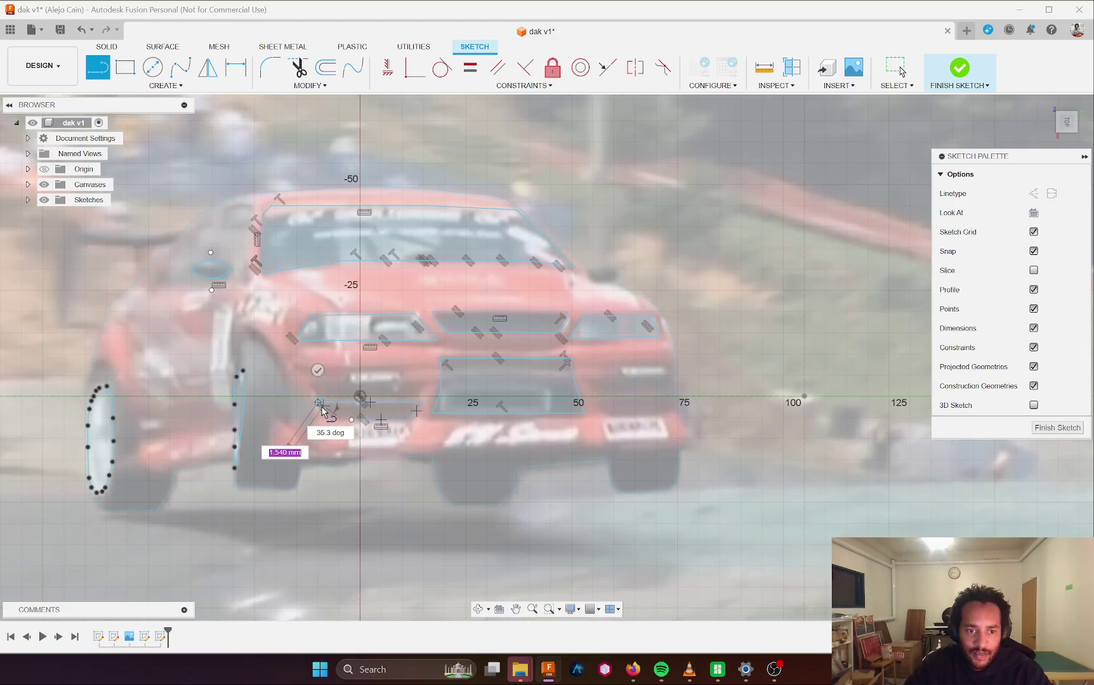
pyautogui.click(351, 419)
pyautogui.press('Escape')
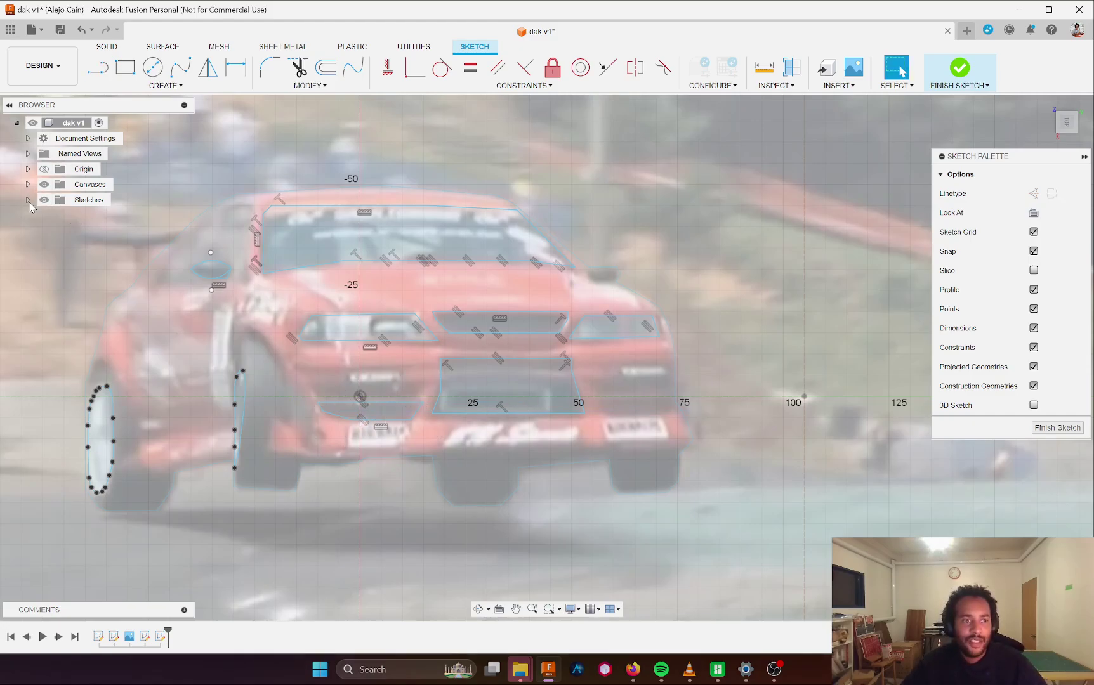
# - Hide the reference canvas to review the traced outlines on their own, and show it again
pyautogui.click(43, 185)
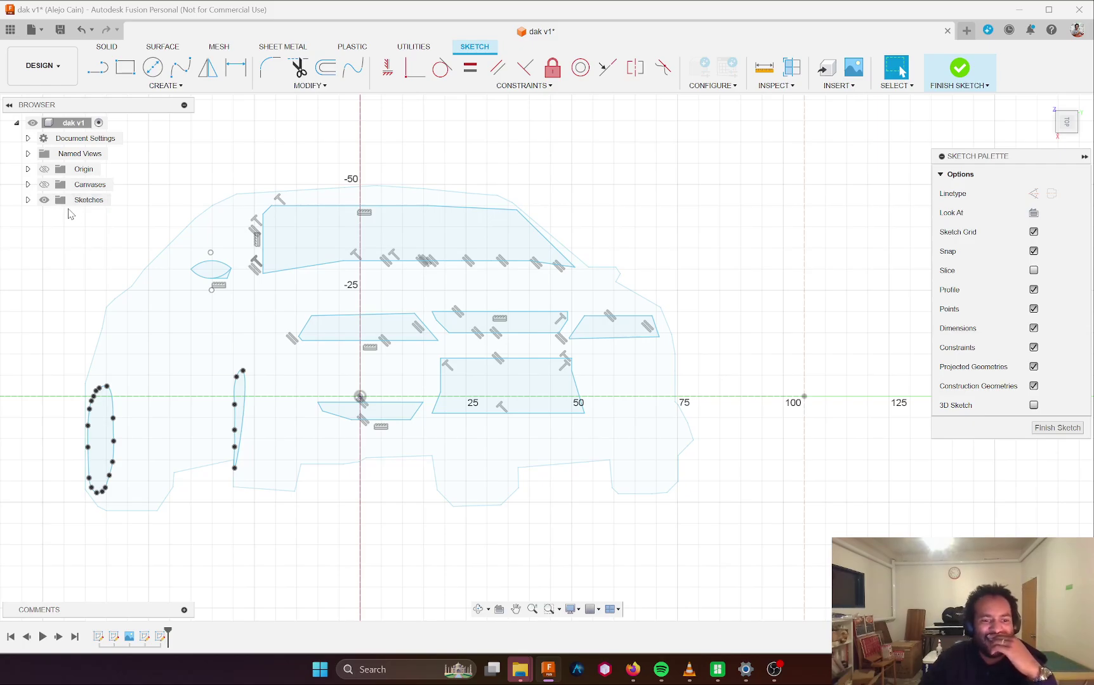
pyautogui.click(45, 184)
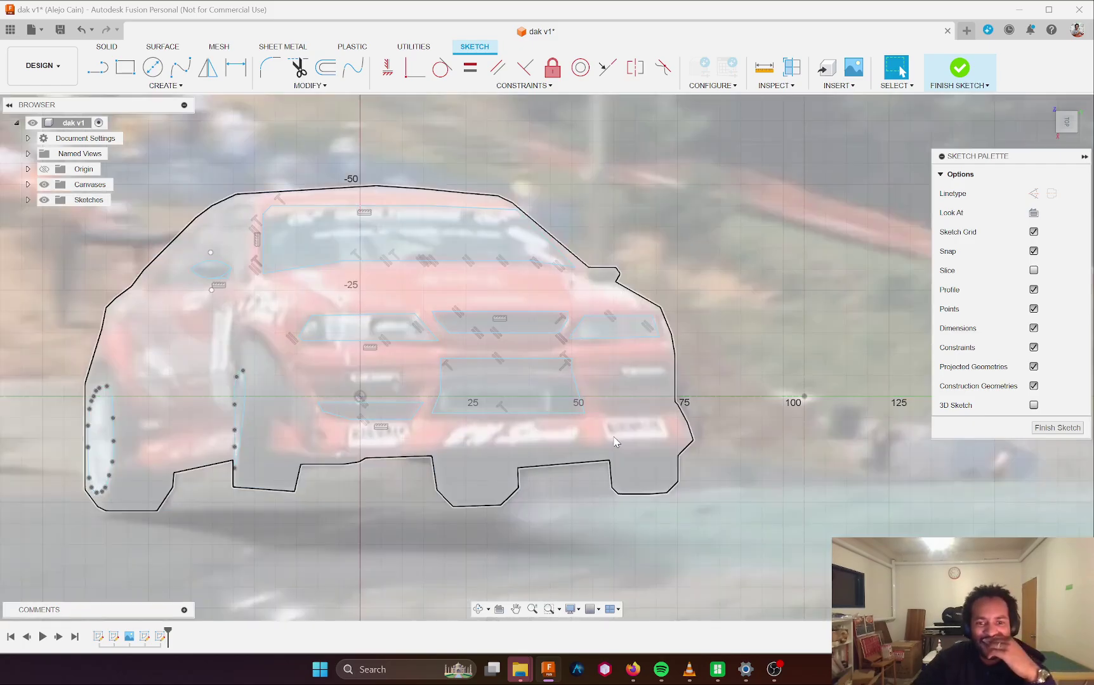
# - Draw a closed line outline around the upper bumper slot beneath the left fog light, above the lower opening's outline
pyautogui.scroll(2, 384, 365)
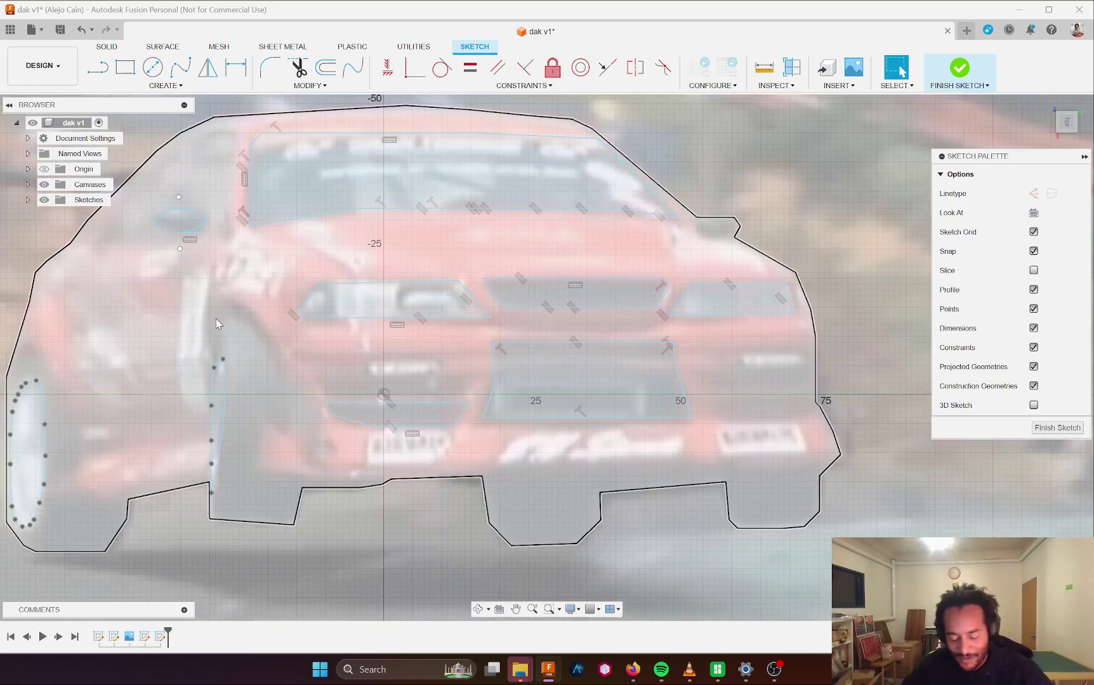
pyautogui.press('l')
pyautogui.click(314, 378)
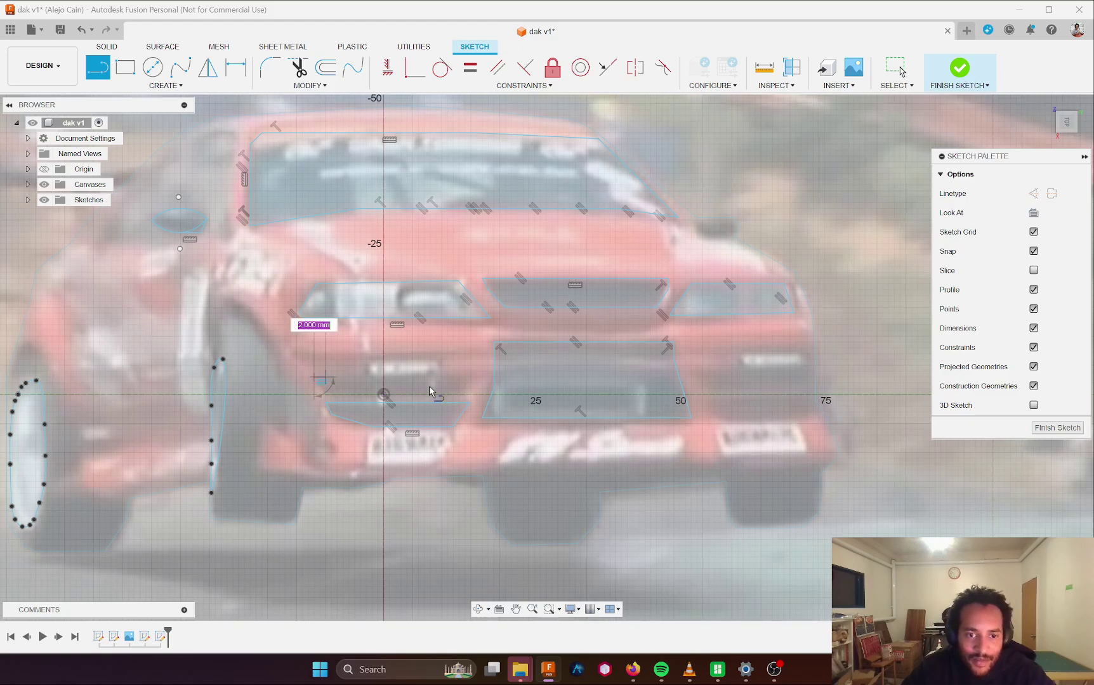
pyautogui.click(471, 371)
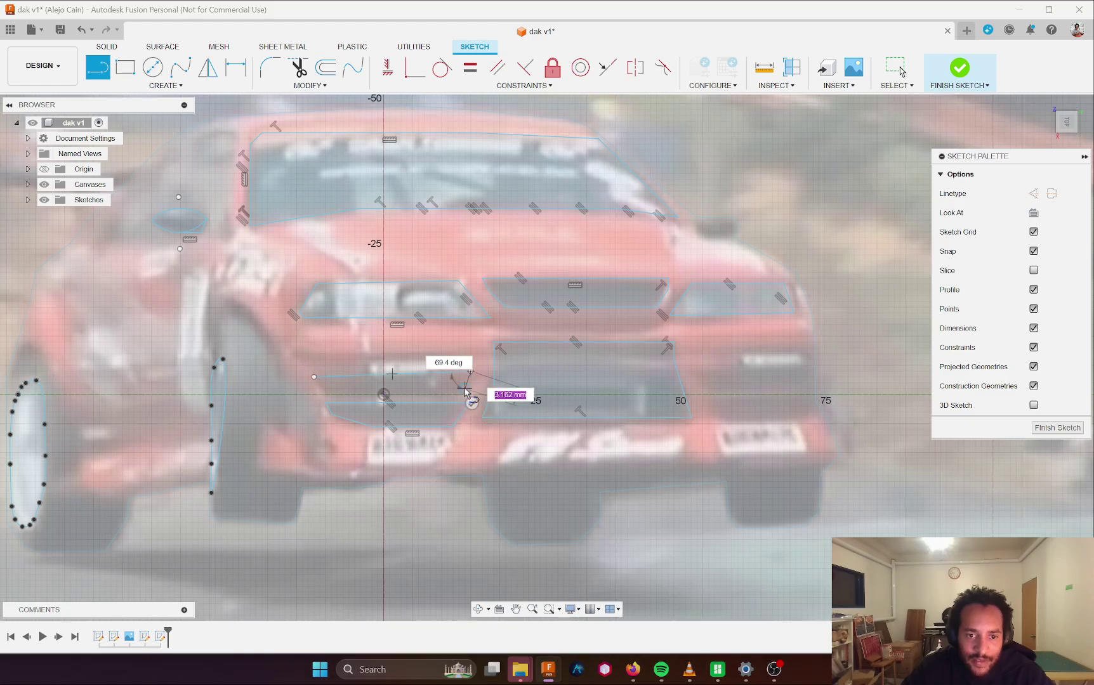
pyautogui.moveTo(471, 372); pyautogui.dragTo(313, 380)
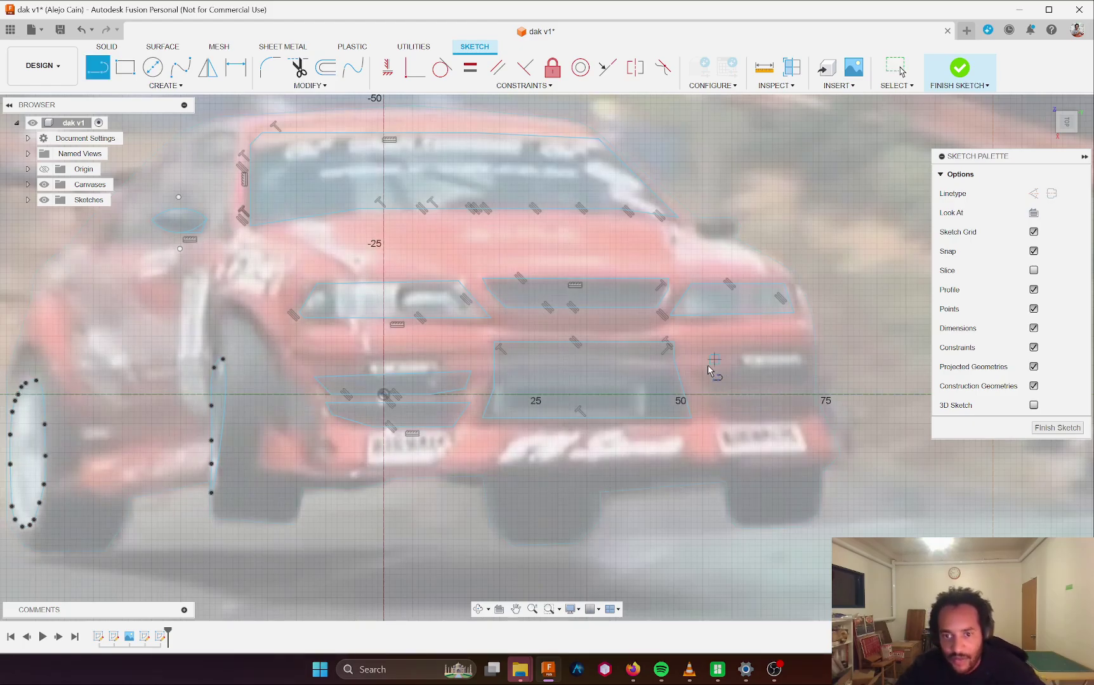
# - Draw a closed four-sided line outline around the upper bumper slot beneath the right fog light
pyautogui.click(702, 389)
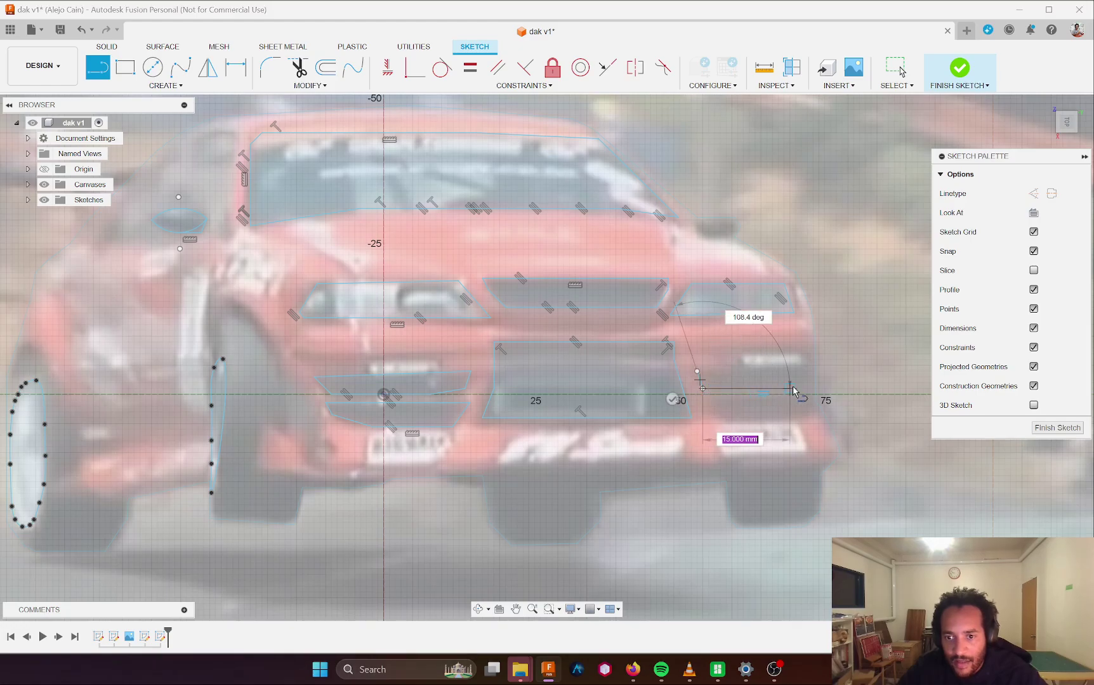
pyautogui.click(802, 384)
pyautogui.click(806, 366)
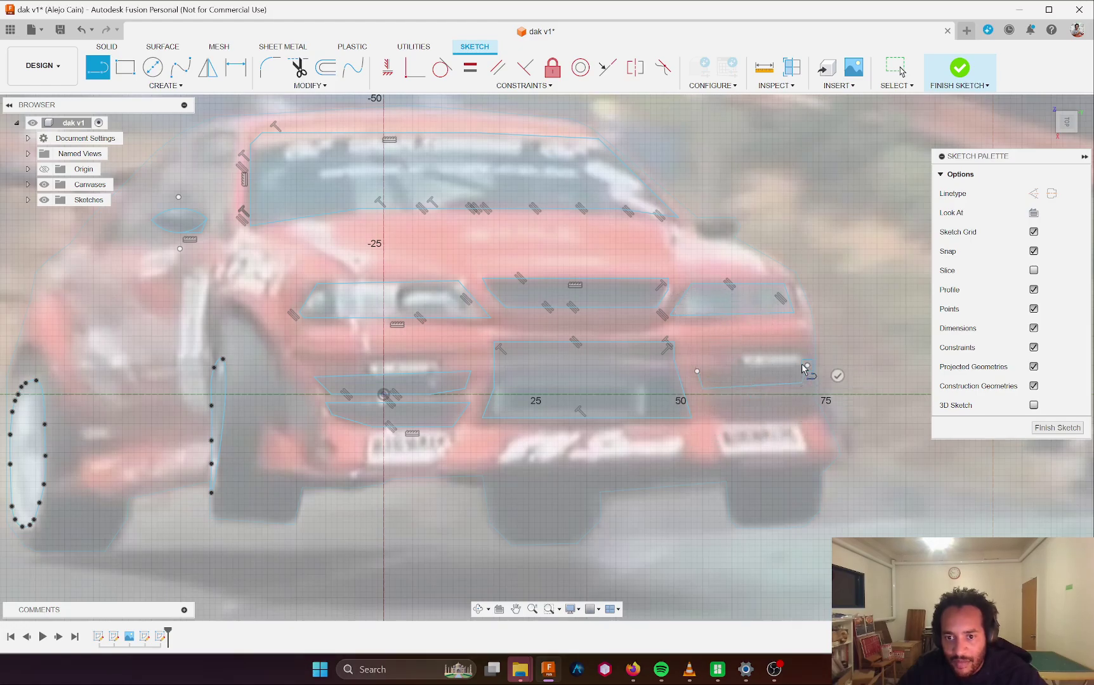
pyautogui.click(697, 368)
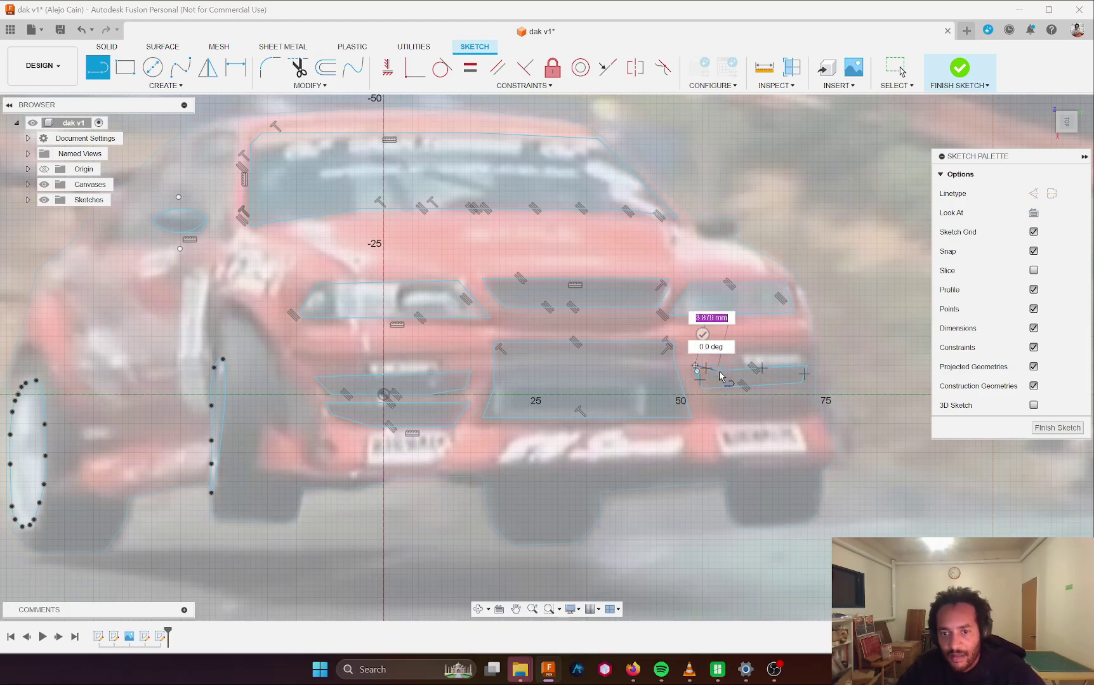
pyautogui.press('Escape')
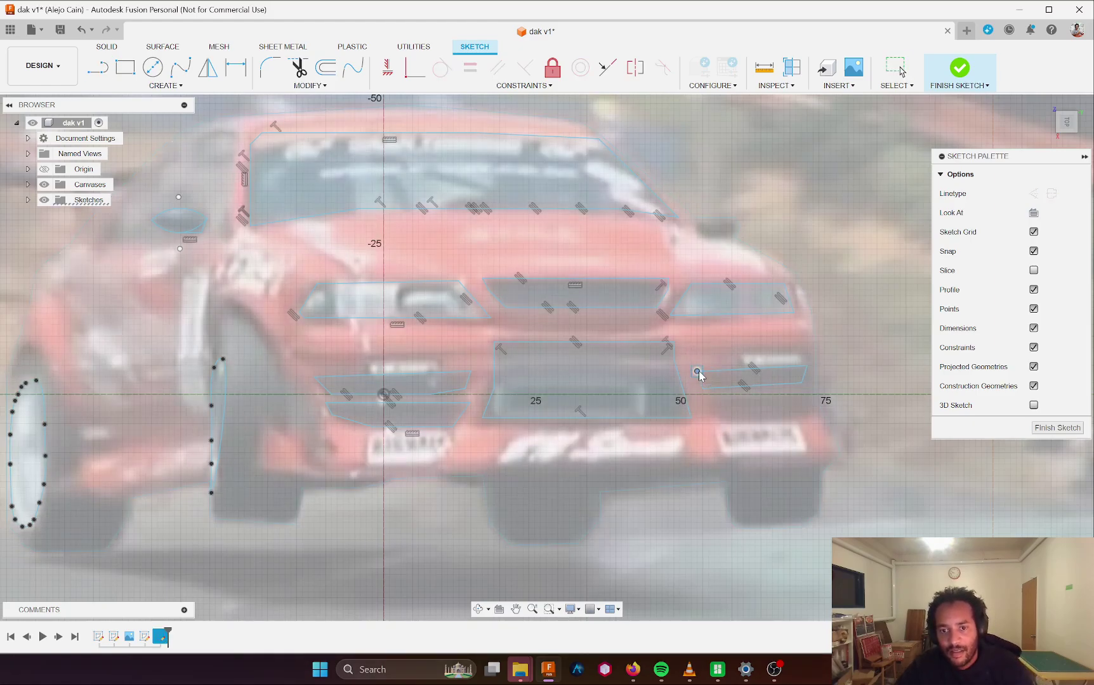
# - Draw a closed four-sided line outline around the lower bumper opening just above the right number plate
pyautogui.press('l')
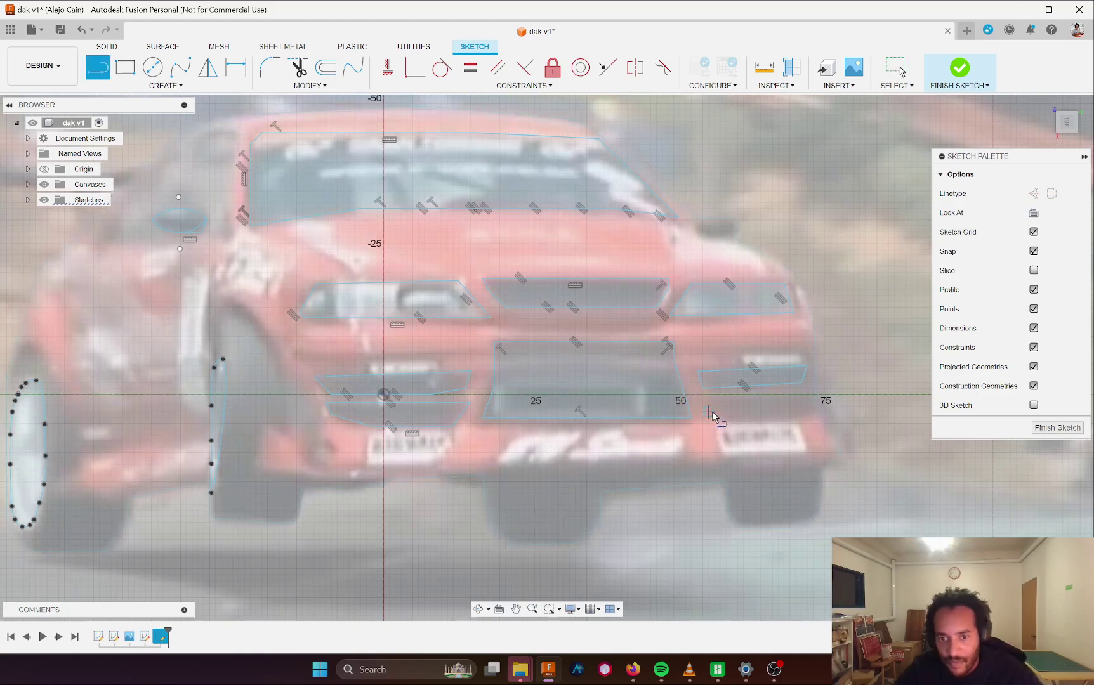
pyautogui.click(708, 400)
pyautogui.click(713, 417)
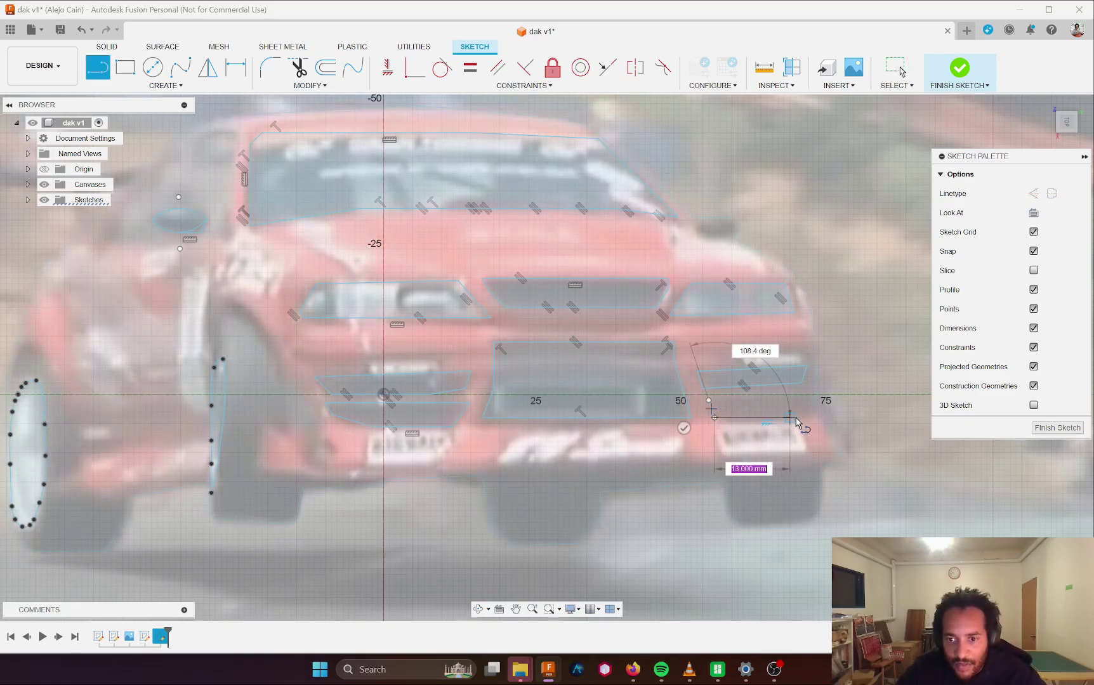
pyautogui.click(802, 418)
pyautogui.click(811, 398)
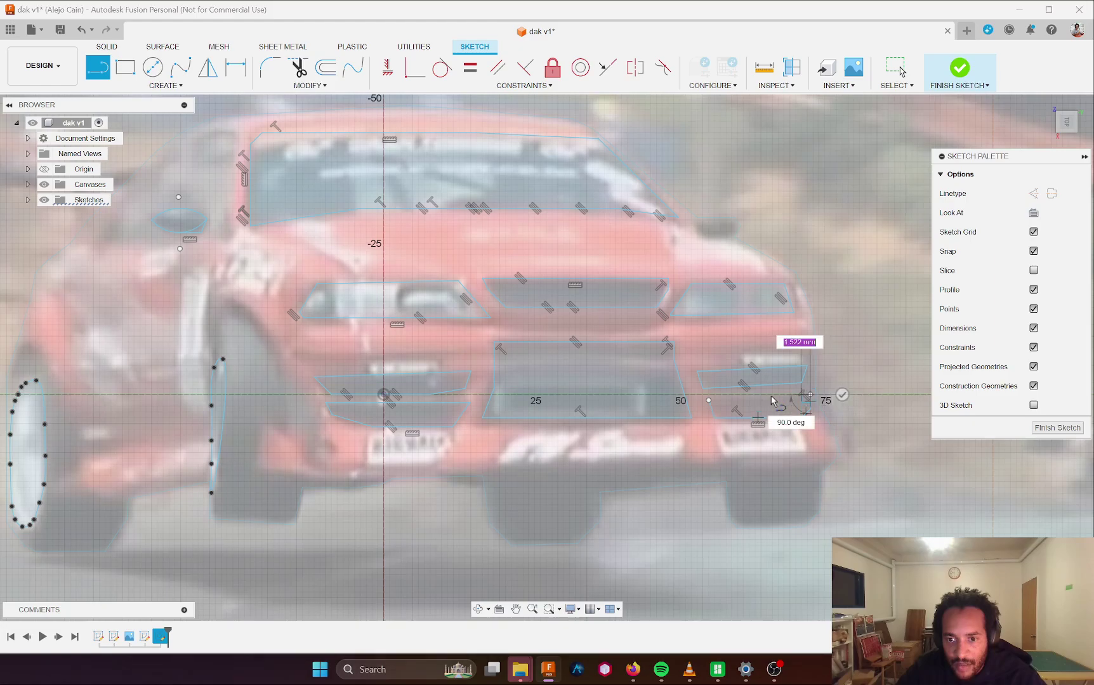
pyautogui.click(708, 400)
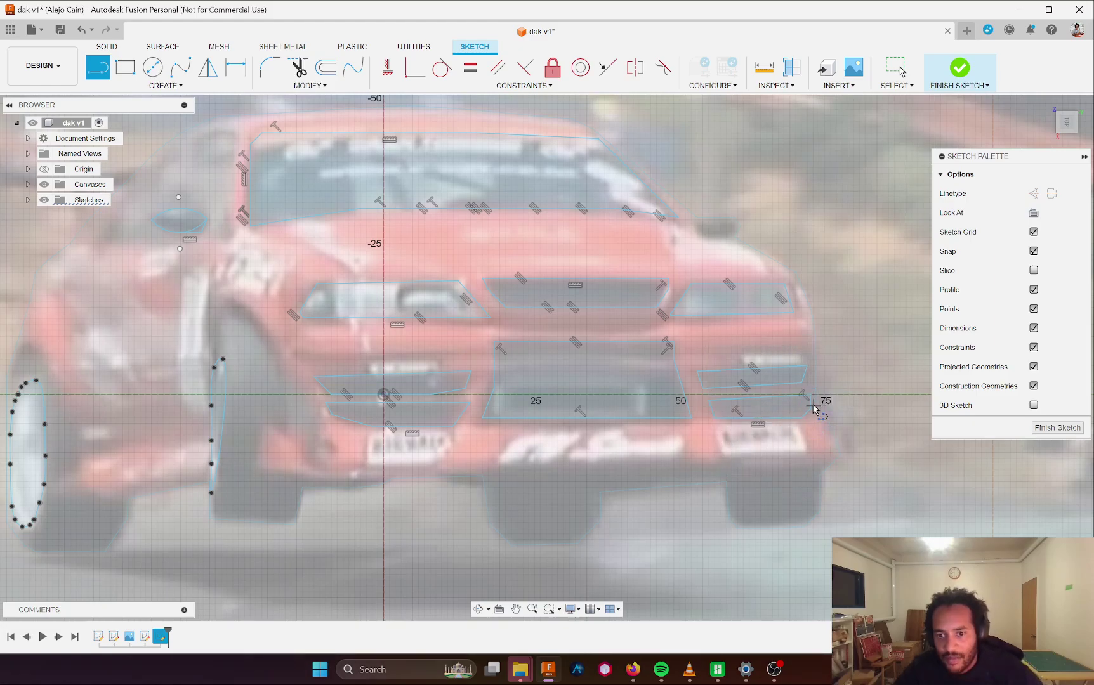
pyautogui.press('Escape')
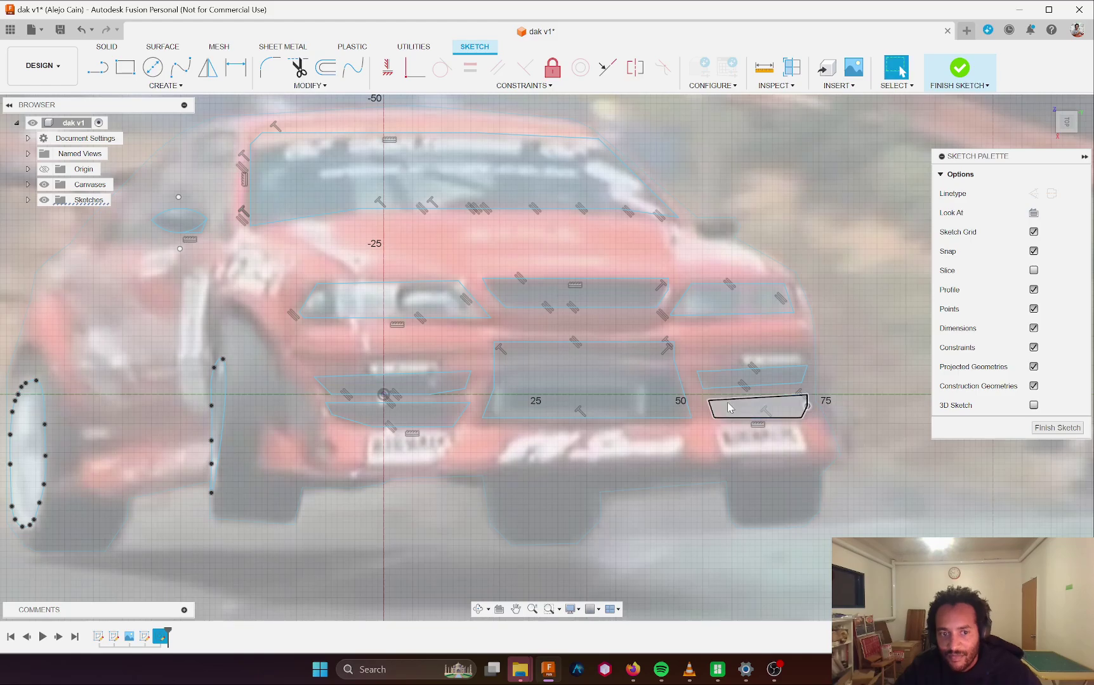
# - Hide and show the reference canvas repeatedly to compare the traced outlines with the car photo
pyautogui.scroll(-2, 733, 406)
pyautogui.scroll(-2, 731, 406)
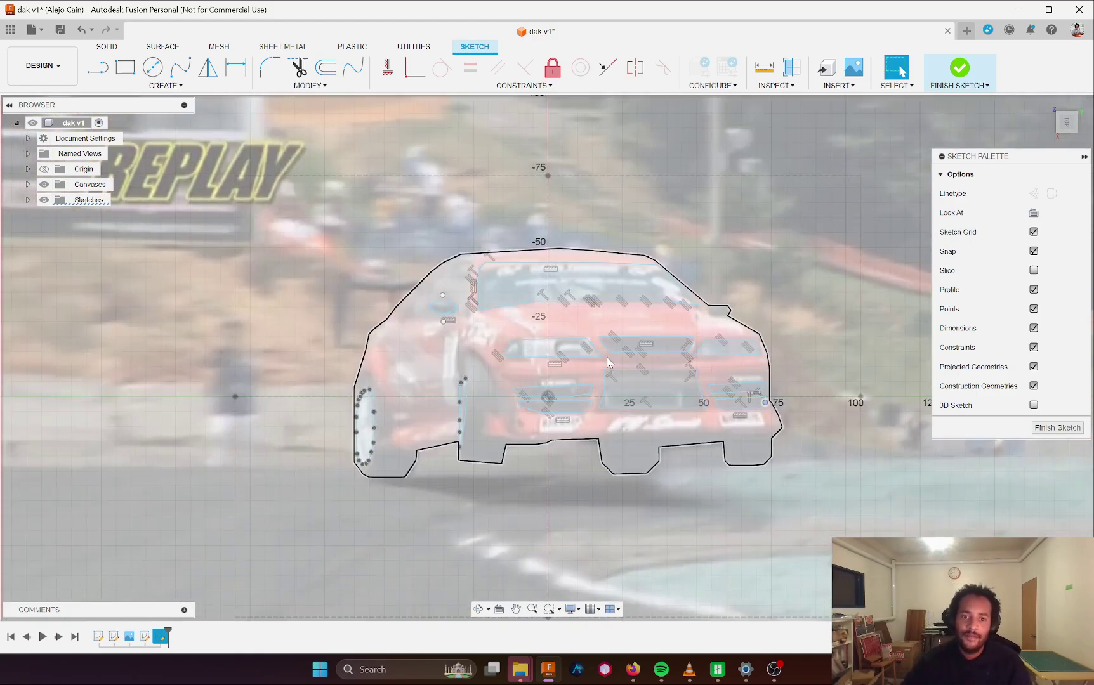
pyautogui.click(44, 185)
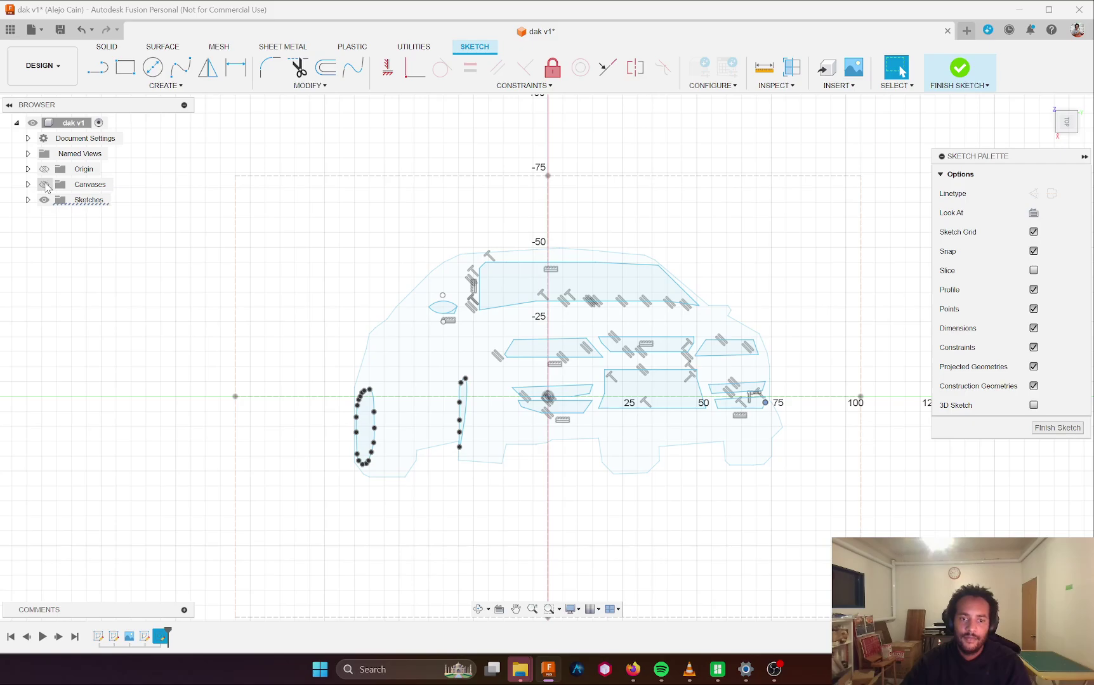
pyautogui.click(45, 185)
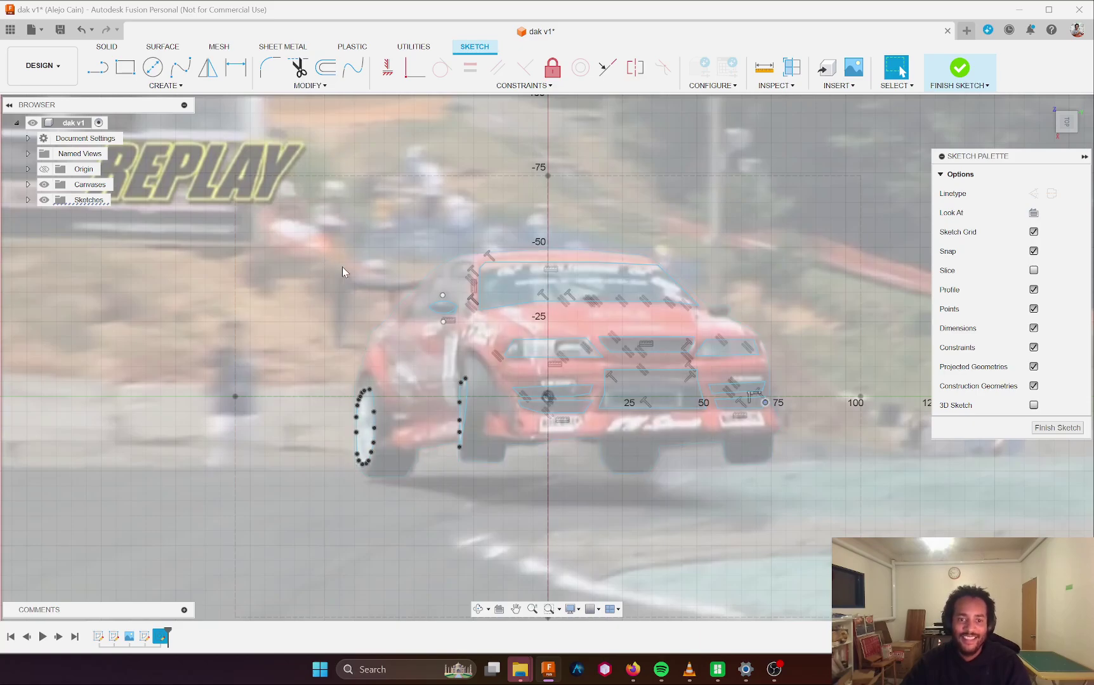
pyautogui.click(43, 185)
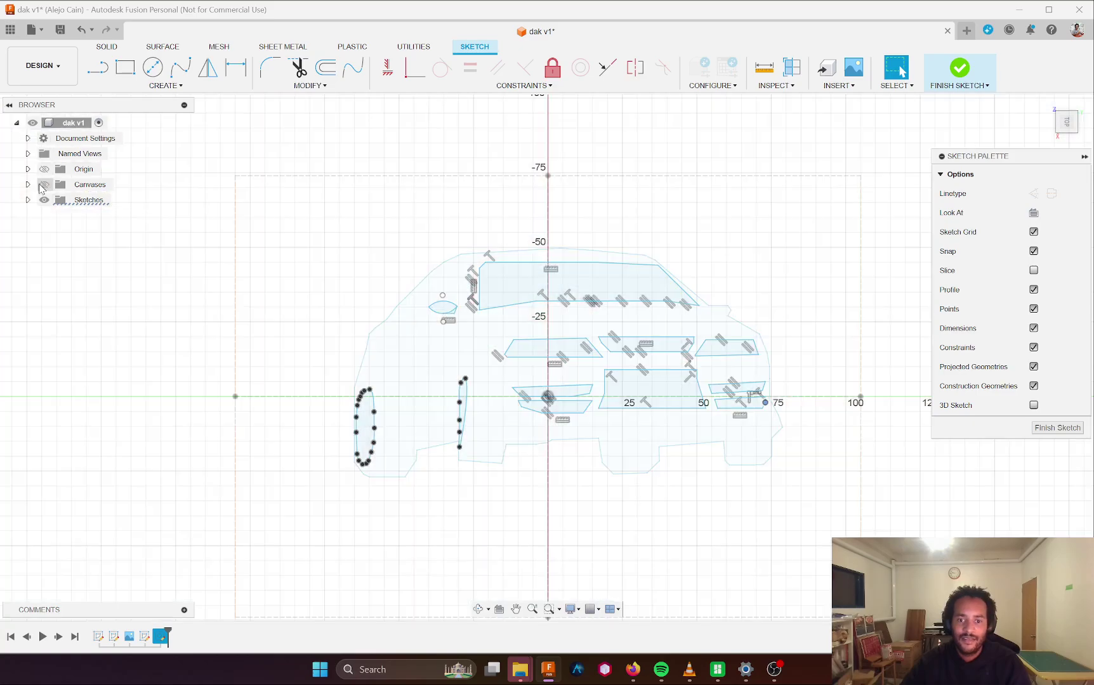
pyautogui.click(44, 185)
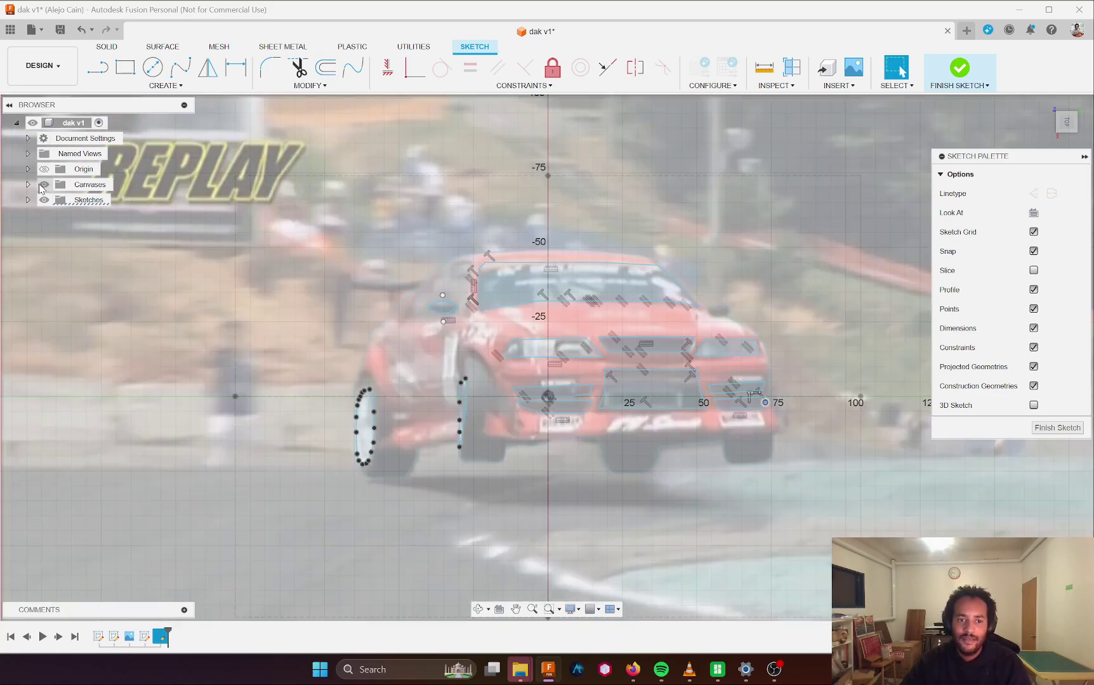
pyautogui.click(43, 185)
pyautogui.click(44, 185)
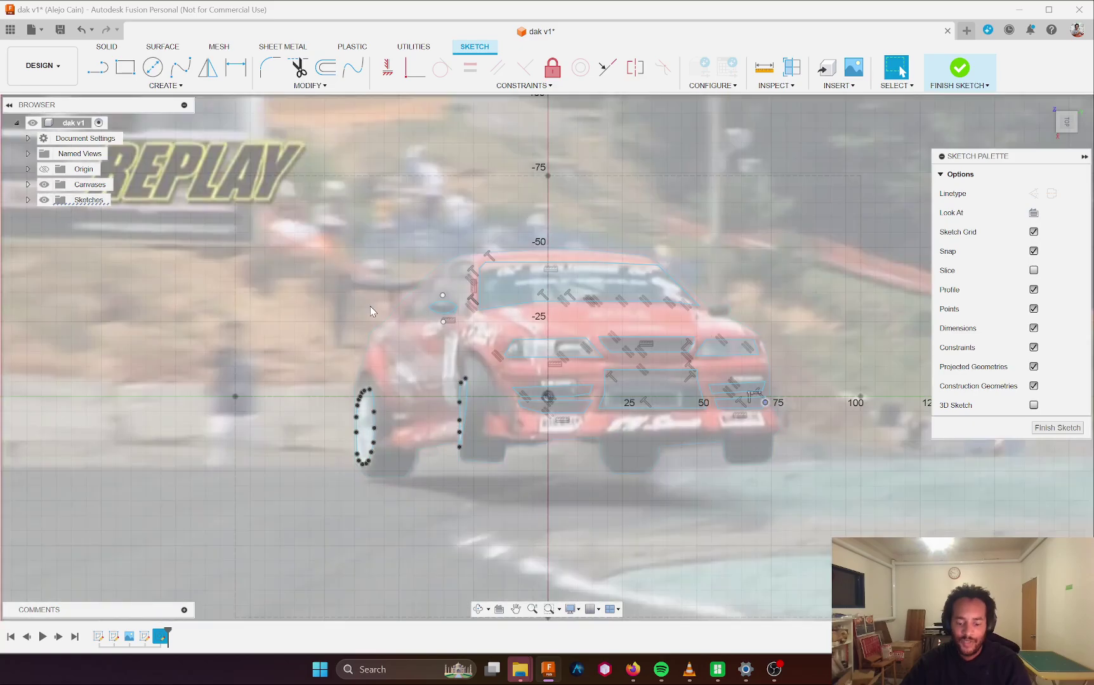
# - Try a straight line along the sloping upper edge of the car's side window, and delete it
pyautogui.press('l')
pyautogui.scroll(3, 359, 292)
pyautogui.scroll(-2, 359, 292)
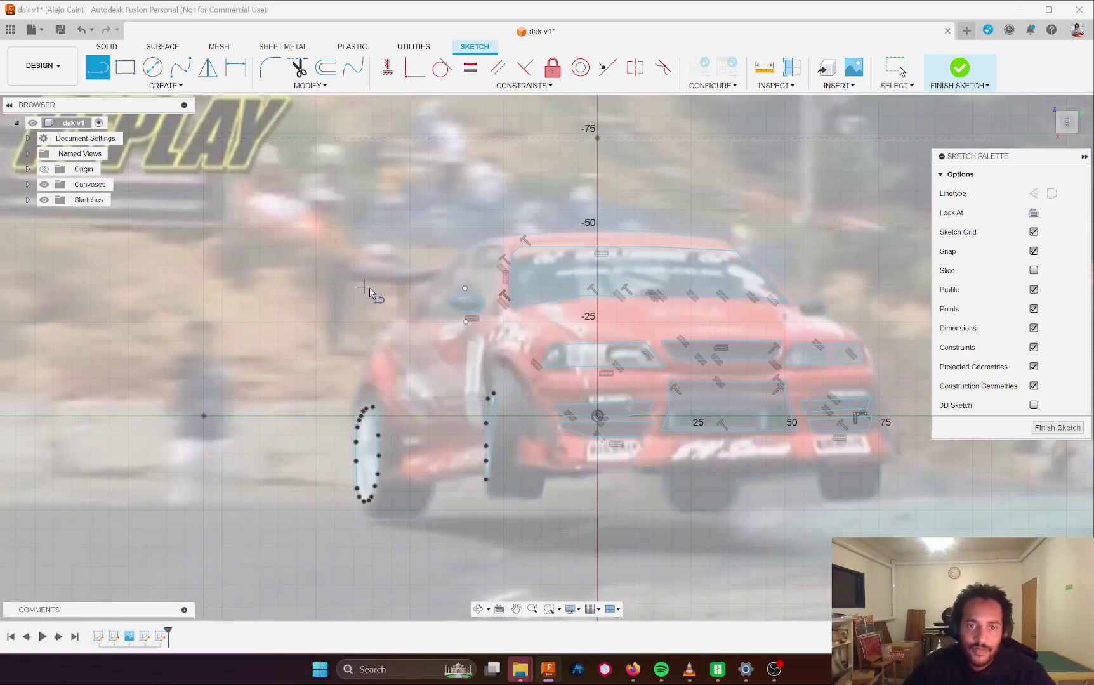
pyautogui.scroll(-2, 581, 278)
pyautogui.scroll(3, 583, 279)
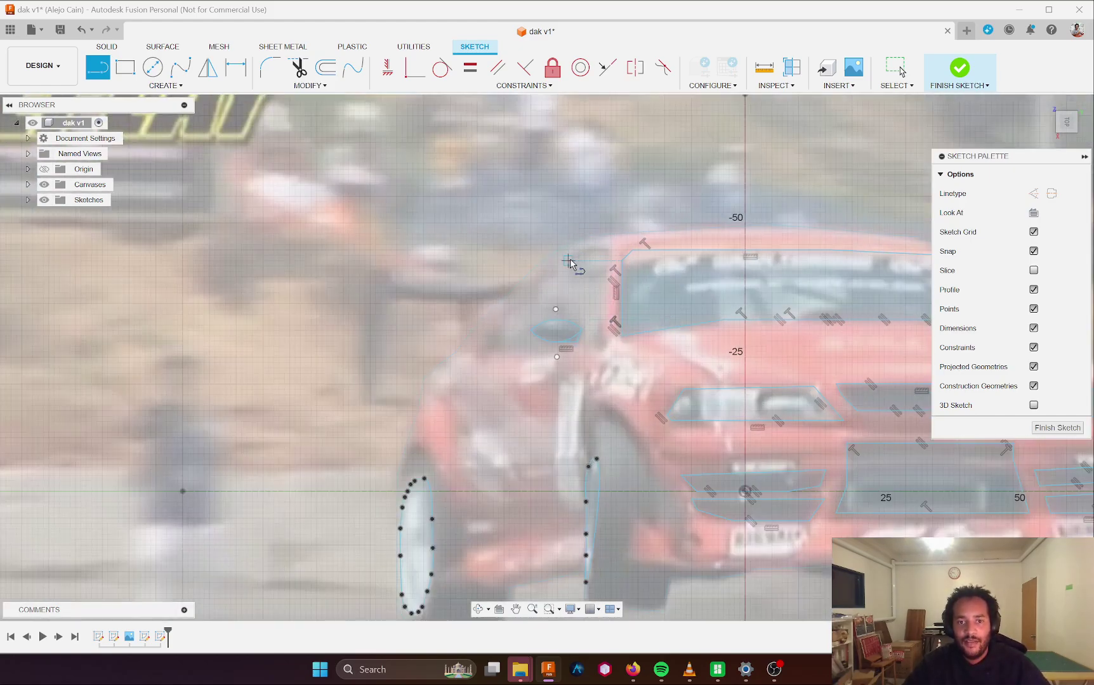
pyautogui.click(45, 184)
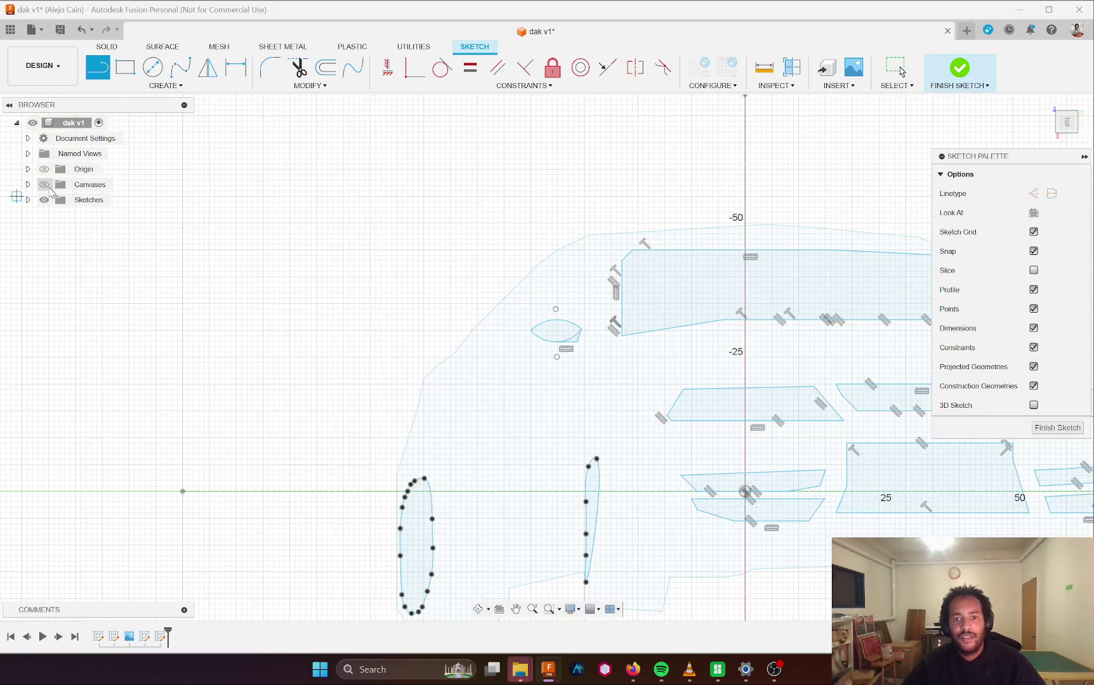
pyautogui.click(45, 186)
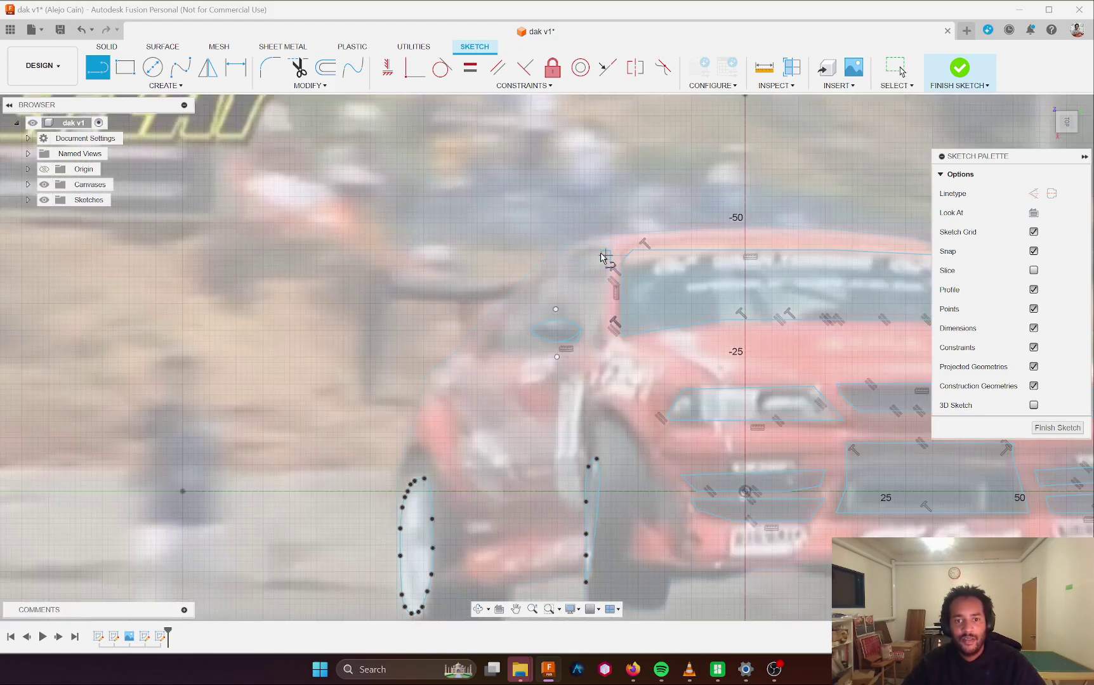
pyautogui.click(113, 84)
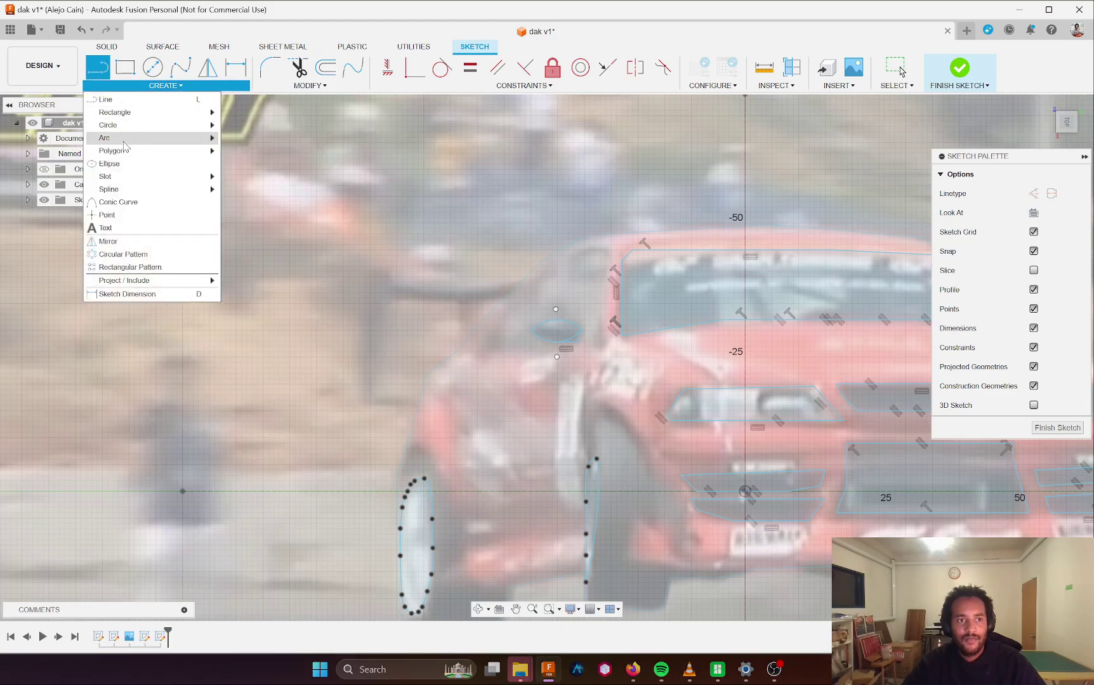
pyautogui.click(606, 250)
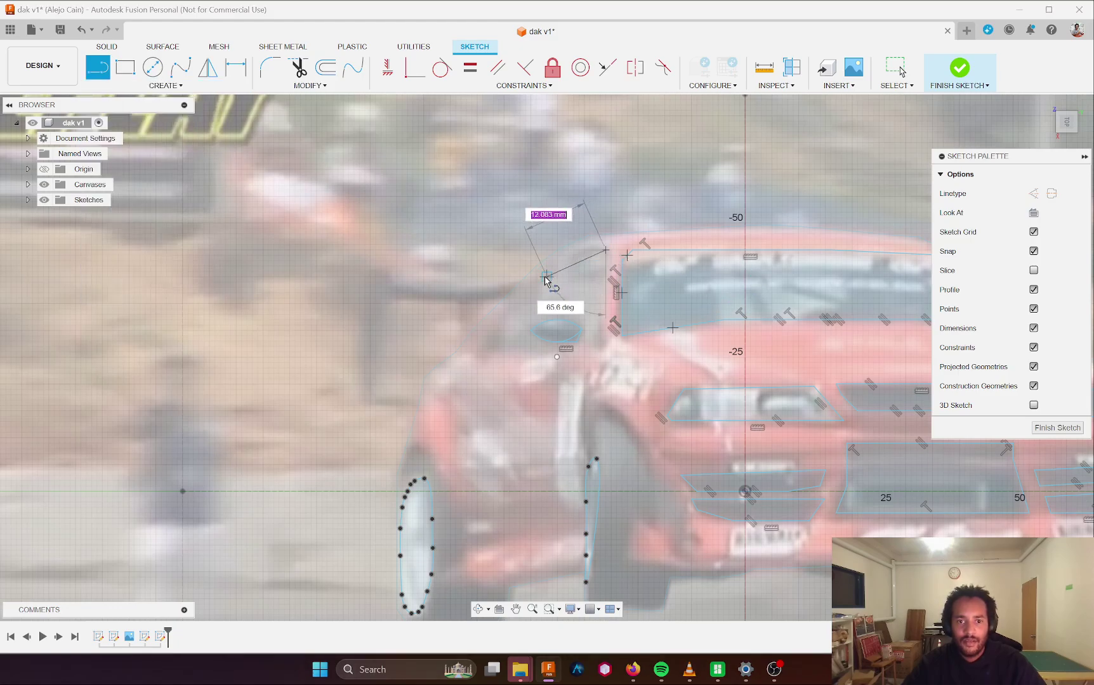
pyautogui.click(477, 350)
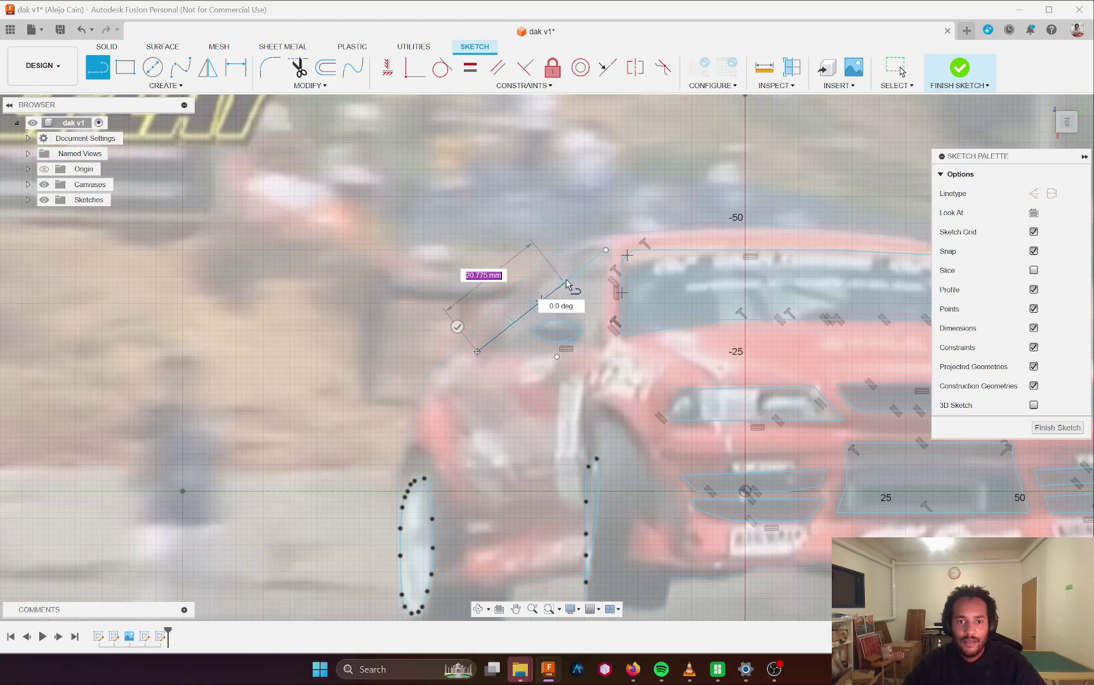
pyautogui.press('Escape')
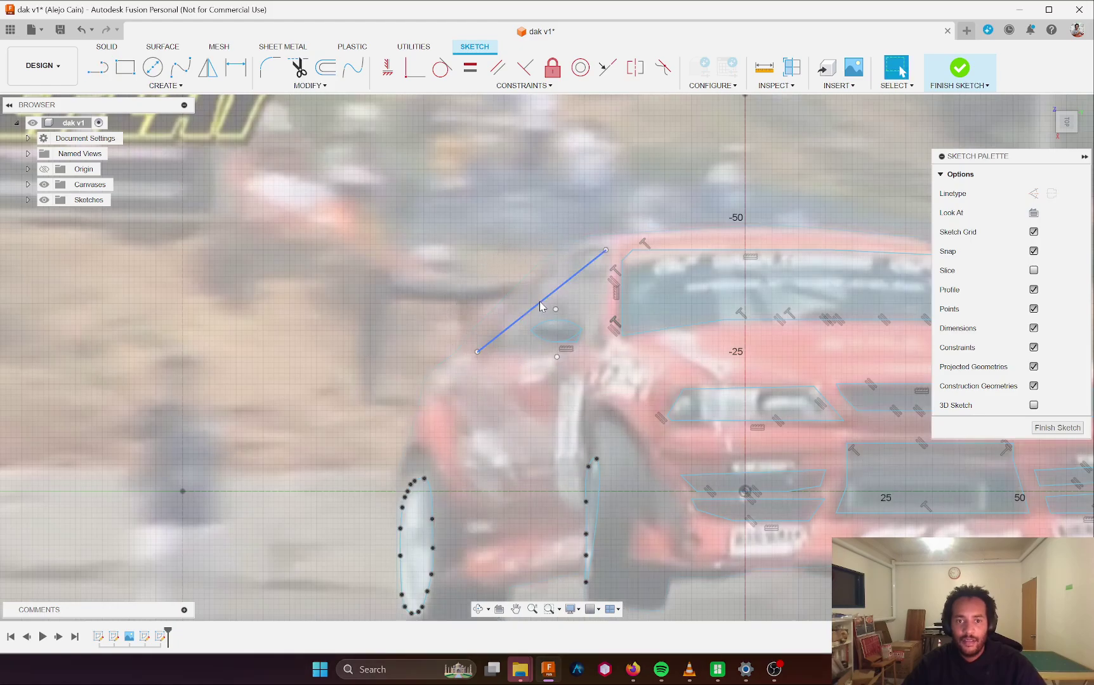
pyautogui.click(540, 307)
pyautogui.press('Delete')
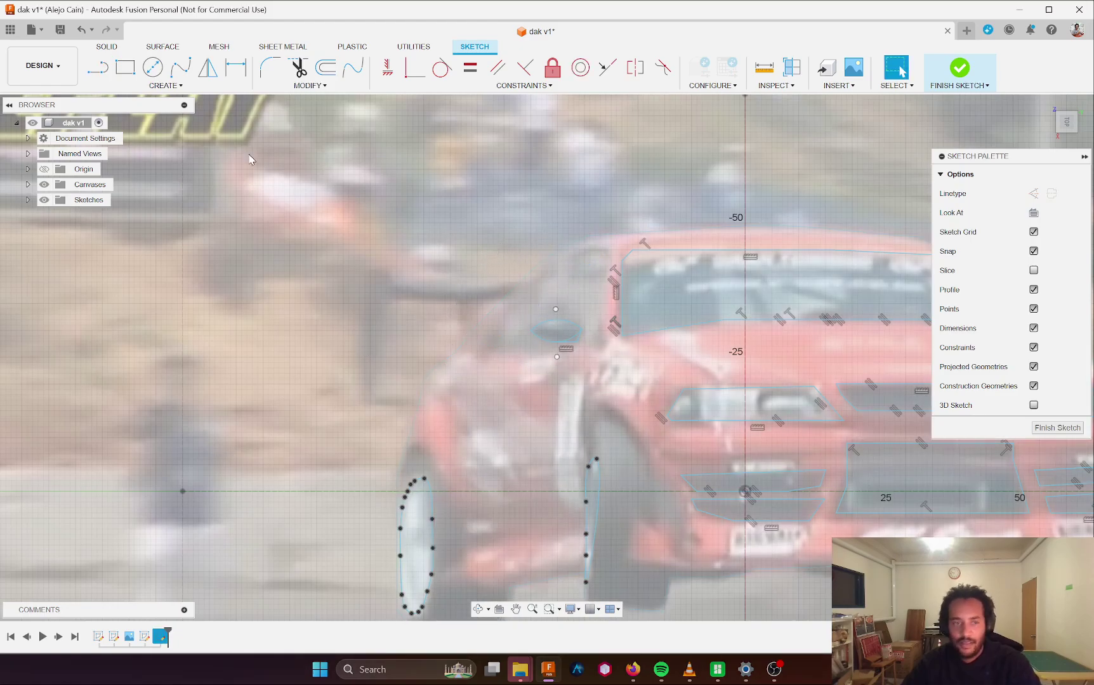
# - Draw a 3-point arc along the side window's curved upper edge, from beside the windshield's upper corner down to the window's rear lower corner
pyautogui.click(144, 85)
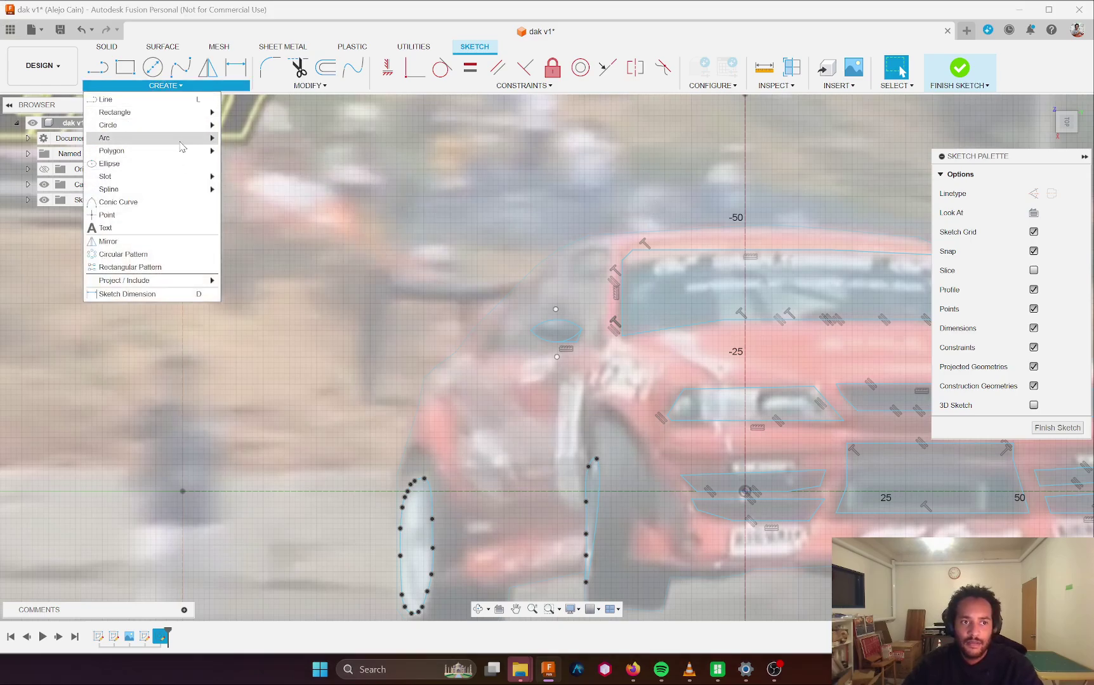
pyautogui.moveTo(188, 139)
pyautogui.click(247, 139)
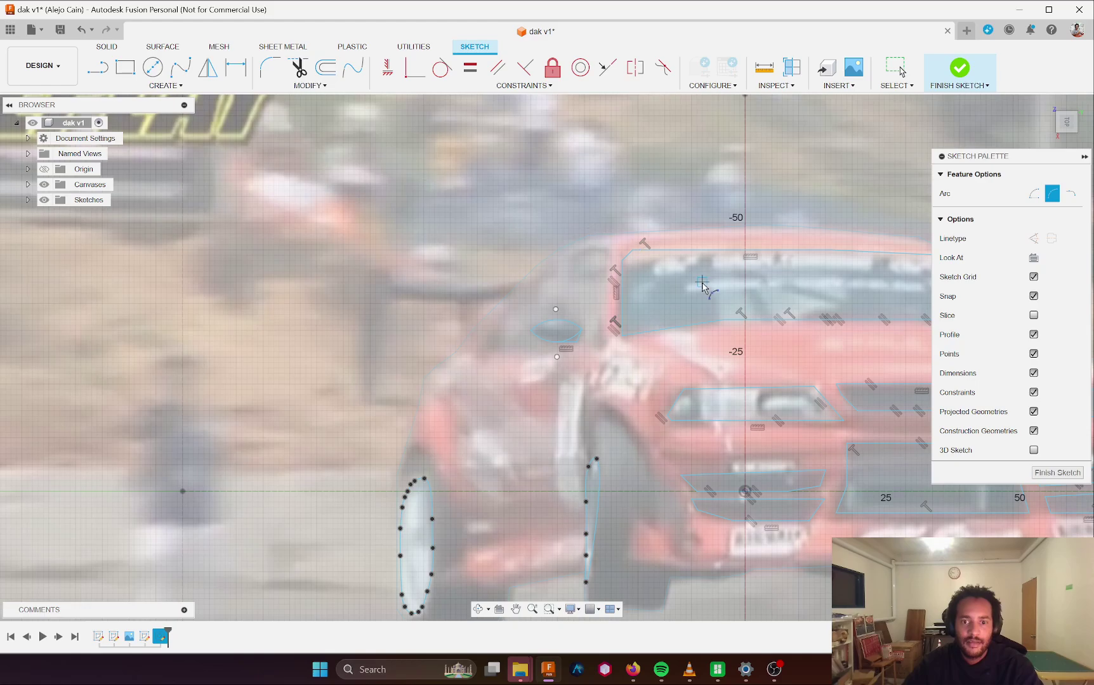
pyautogui.click(606, 251)
pyautogui.click(482, 351)
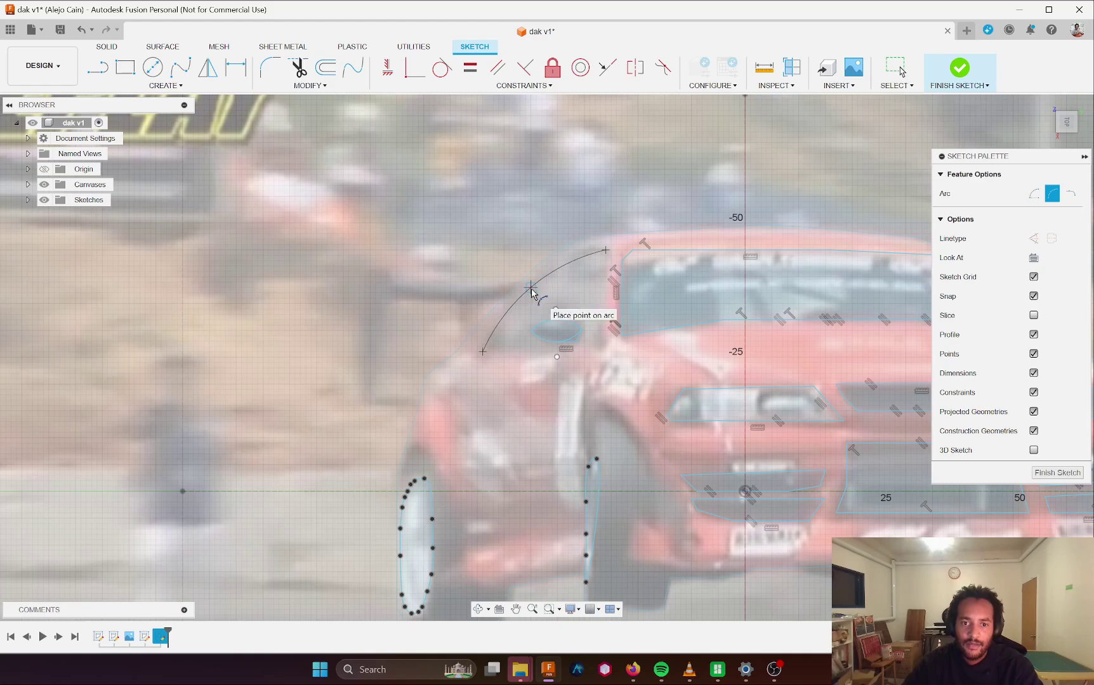
pyautogui.click(532, 289)
pyautogui.press('Escape')
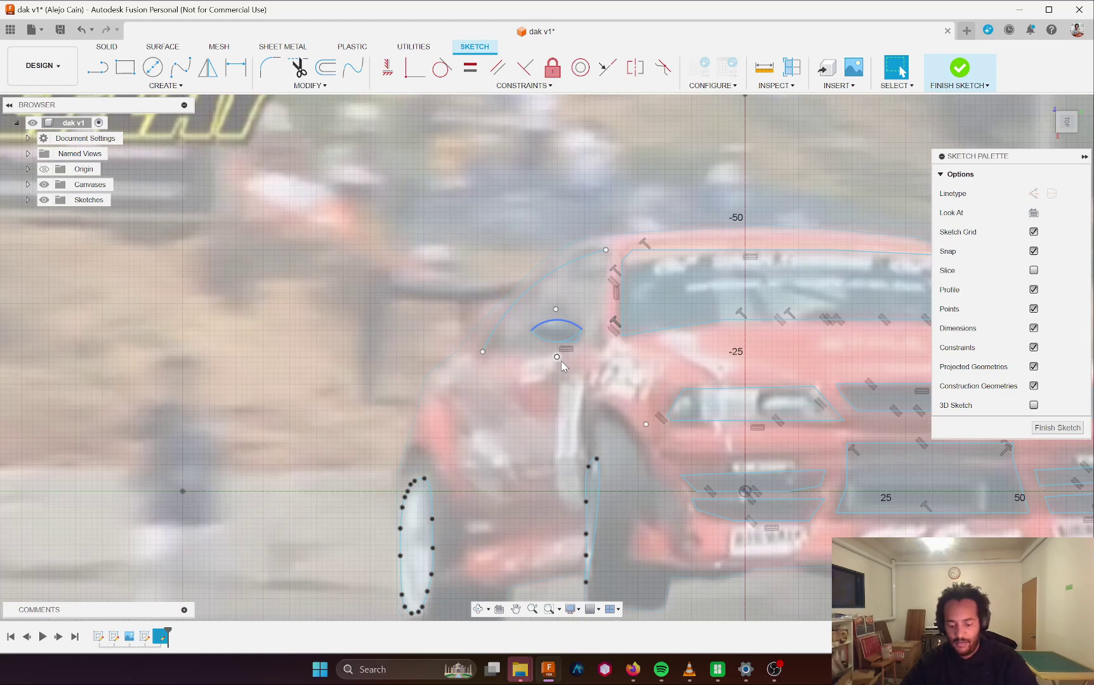
# - Close the side window outline with a line along its lower edge and another up the windshield pillar to the arc's upper end
pyautogui.press('l')
pyautogui.click(483, 352)
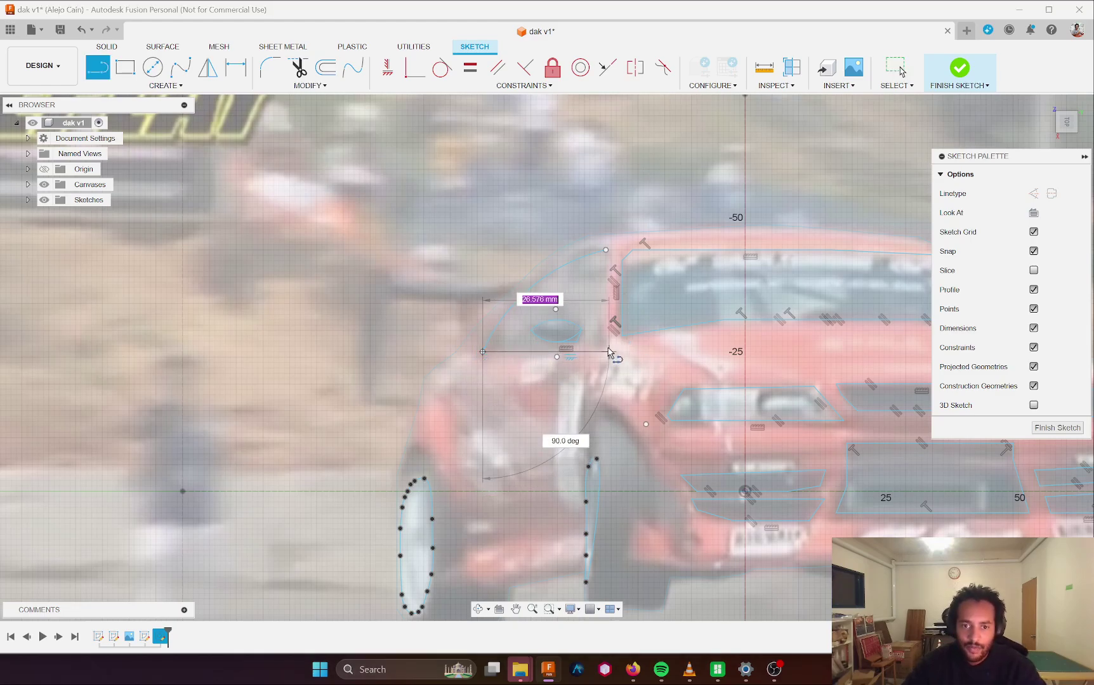
pyautogui.click(595, 341)
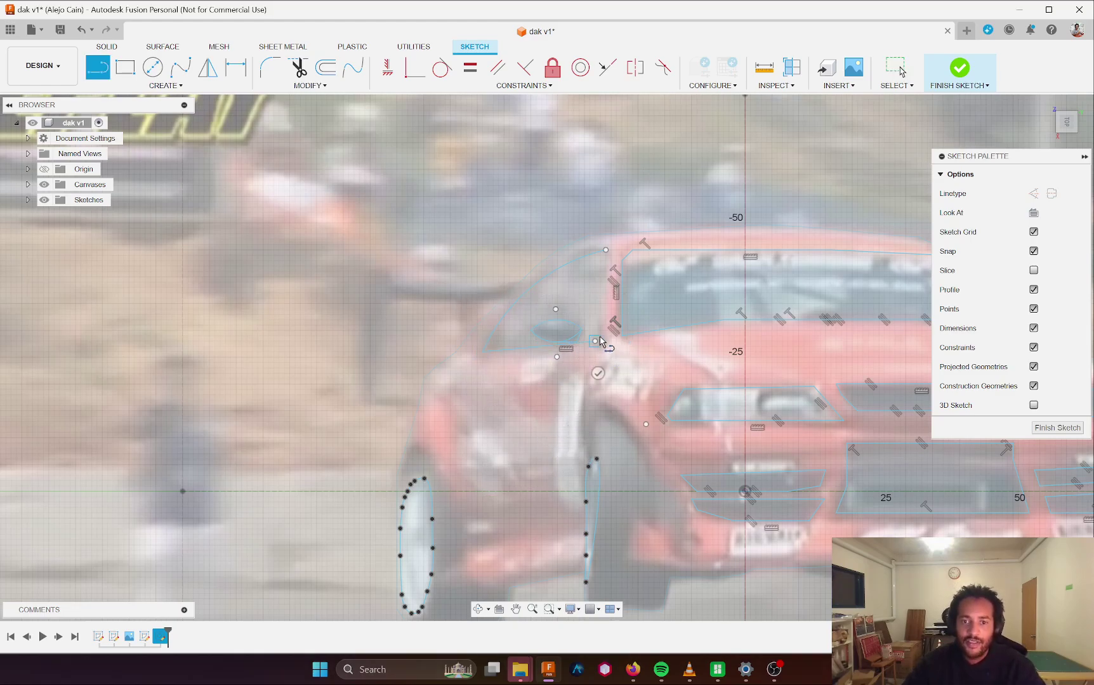
pyautogui.click(605, 250)
pyautogui.press('Escape')
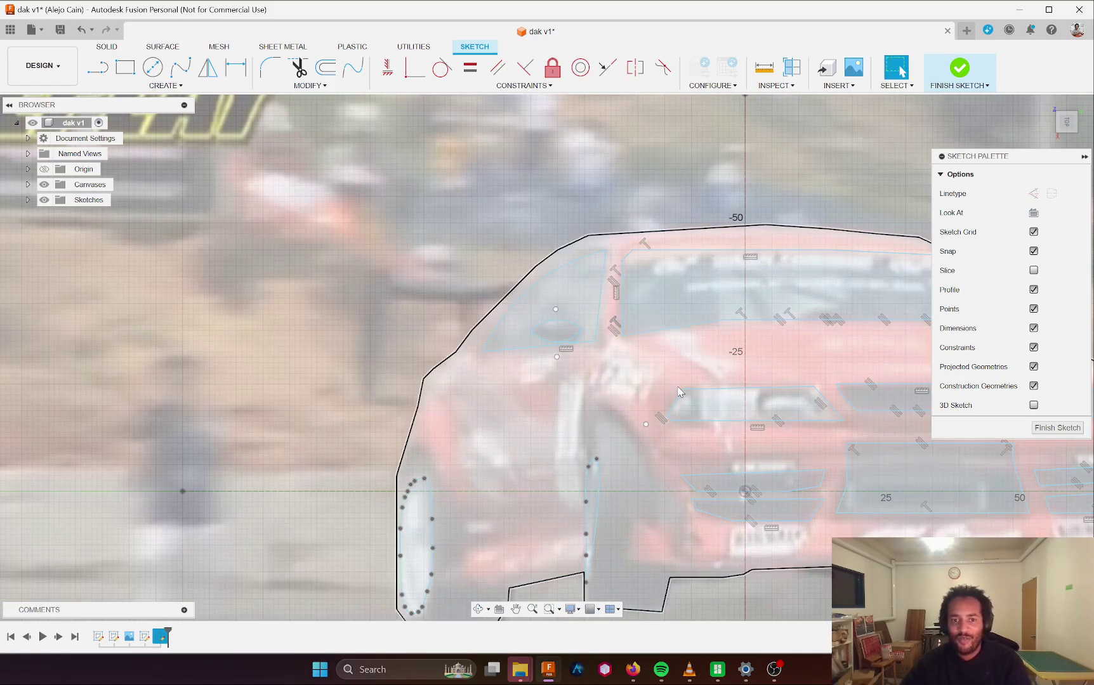
pyautogui.scroll(-4, 698, 419)
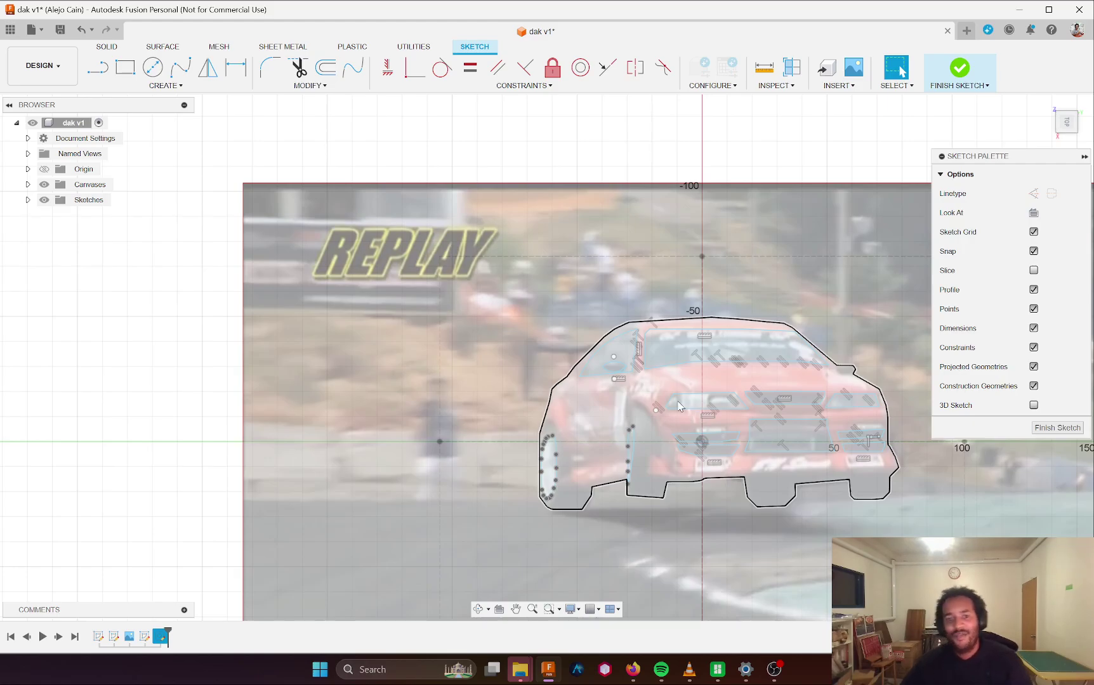
pyautogui.scroll(1, 545, 373)
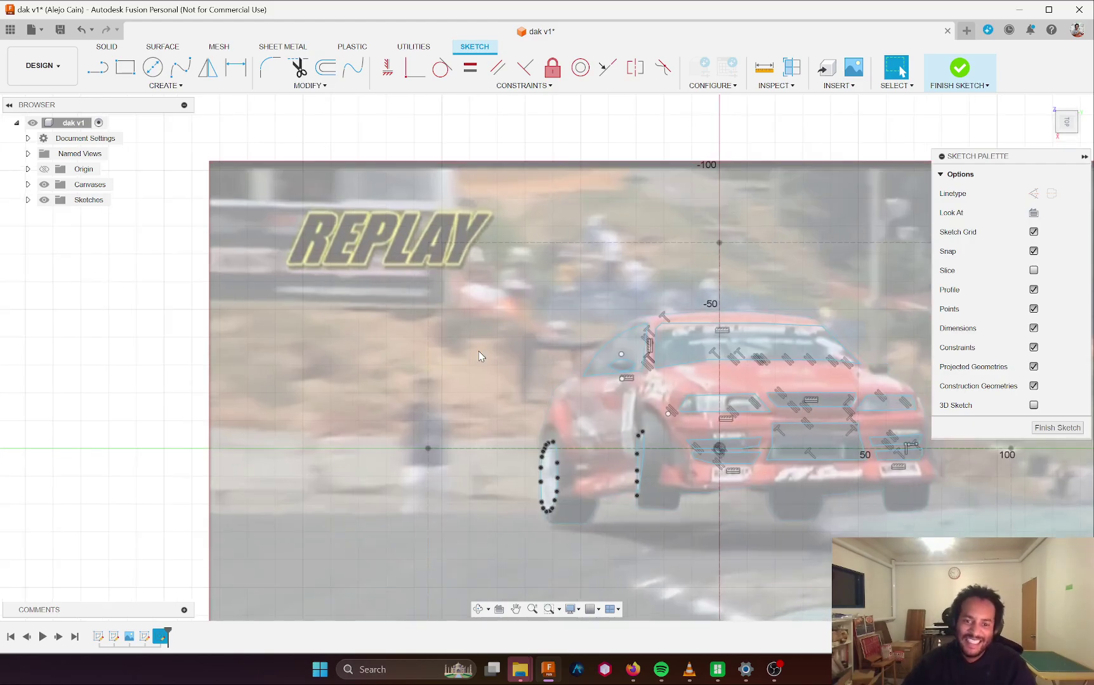
# - Hide the reference canvas to check the traced car sketches on their own, and show it again
pyautogui.click(43, 184)
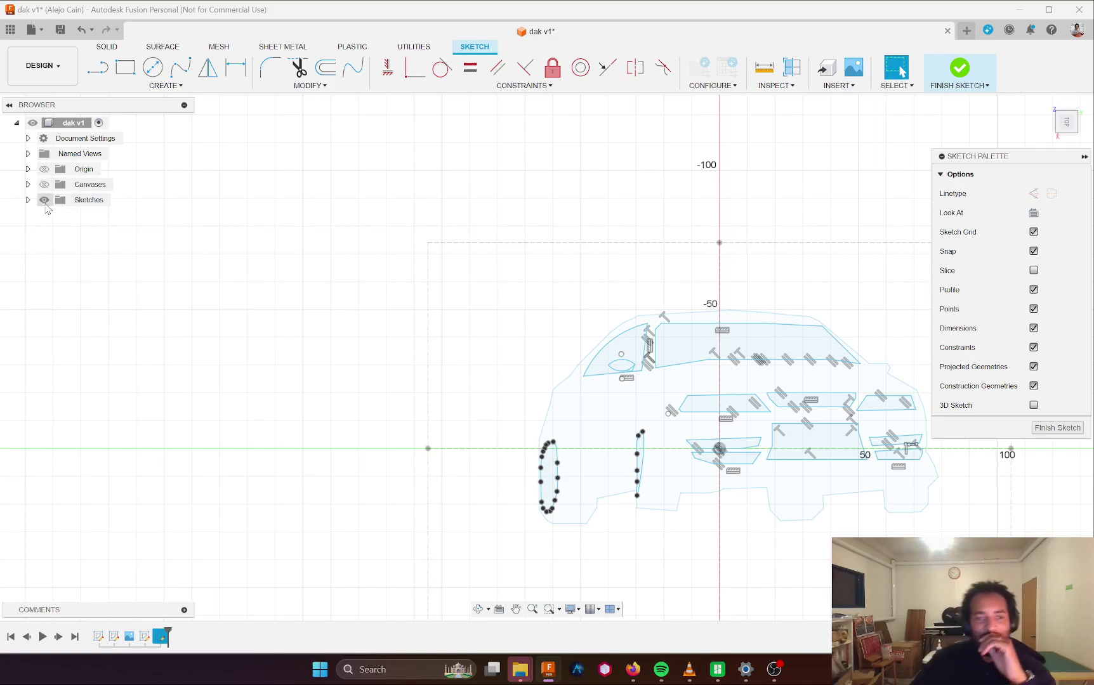
pyautogui.click(44, 185)
pyautogui.click(44, 184)
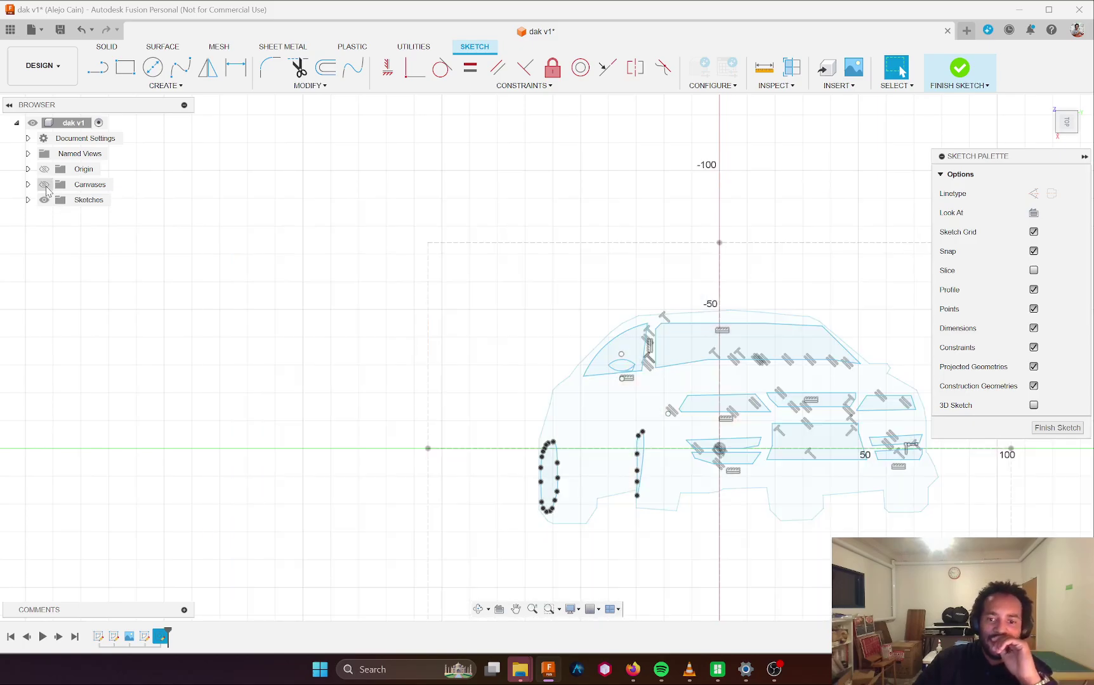
pyautogui.click(45, 185)
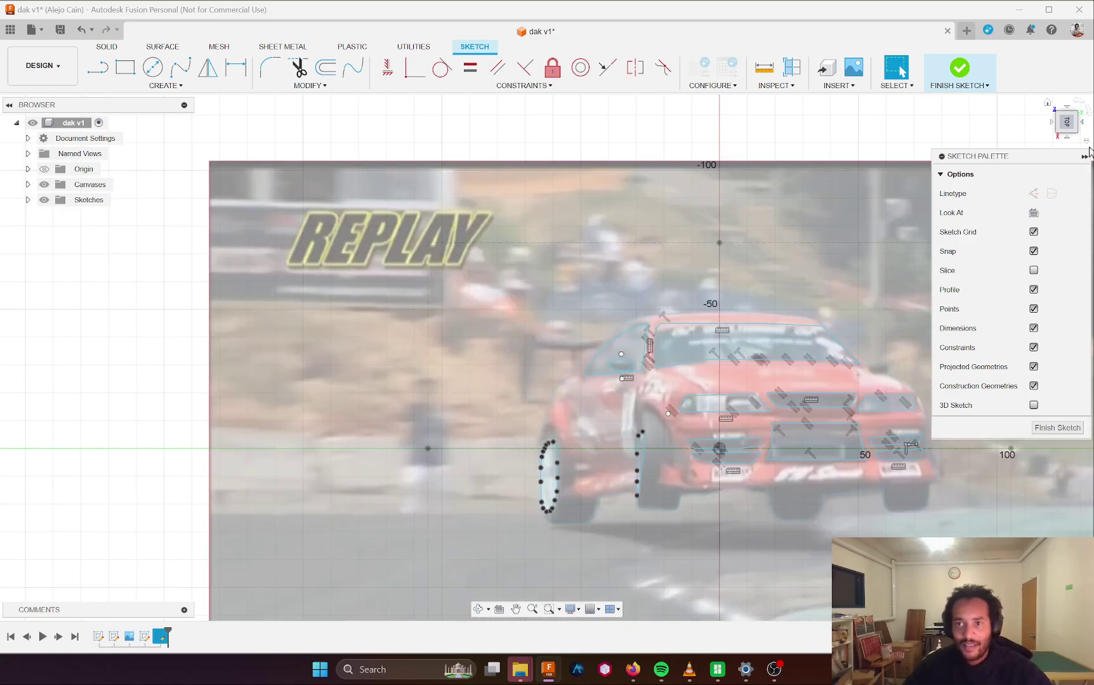
# - Finish the current sketch and create a new one on the car image's plane, with the view turned so the car is upright
pyautogui.click(952, 67)
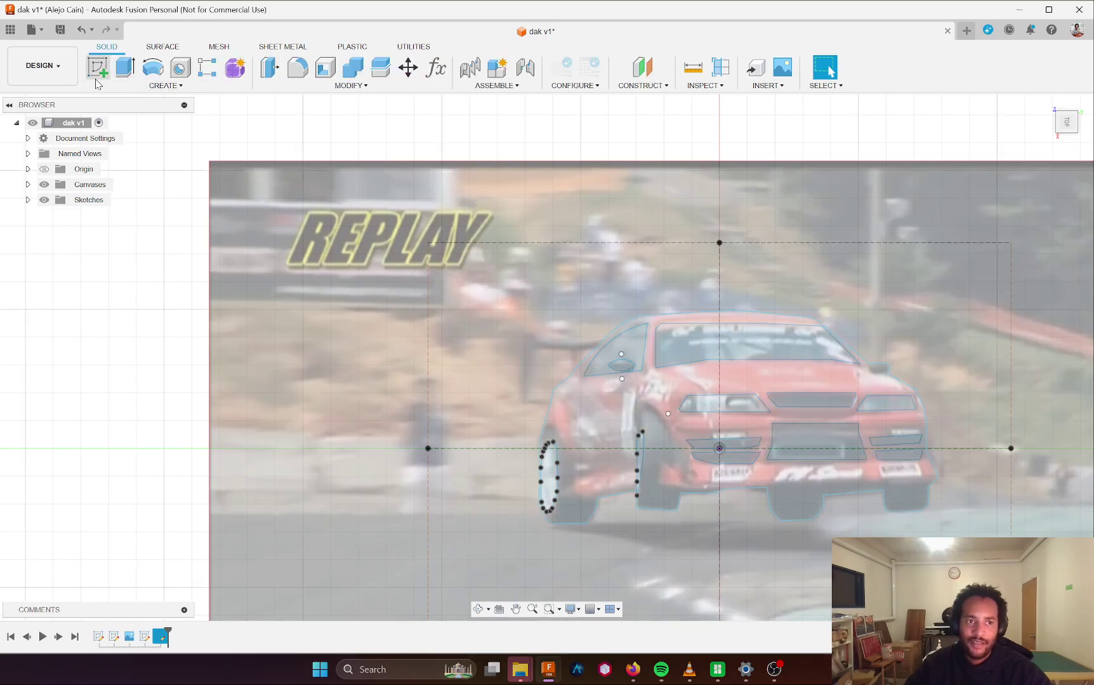
pyautogui.click(751, 493)
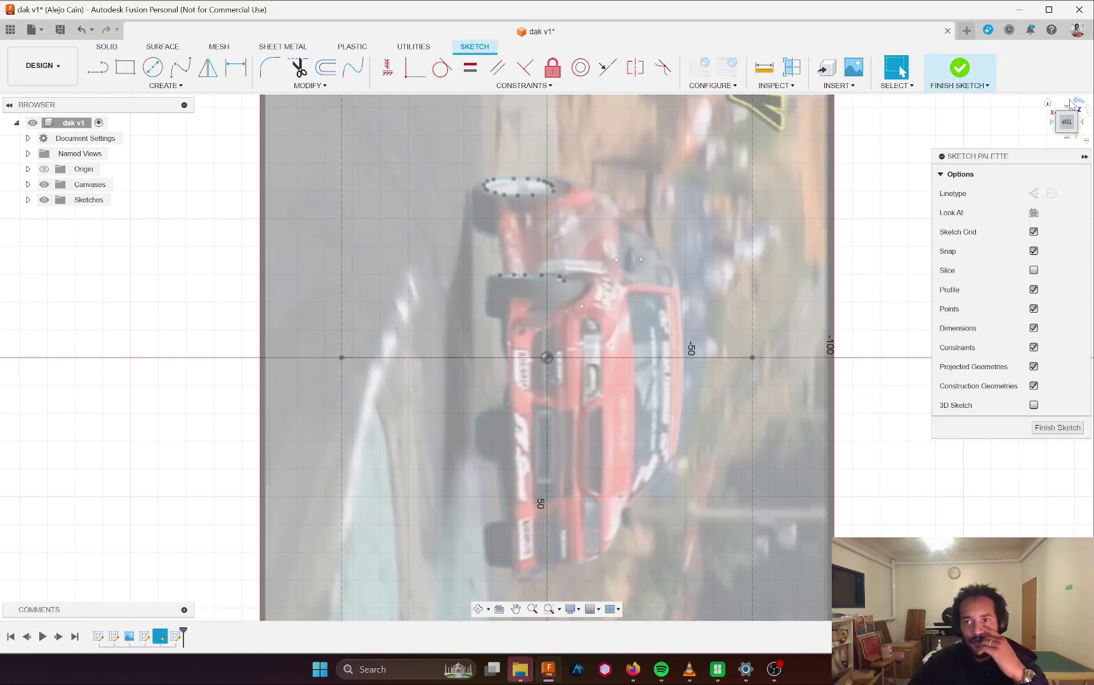
pyautogui.click(1072, 104)
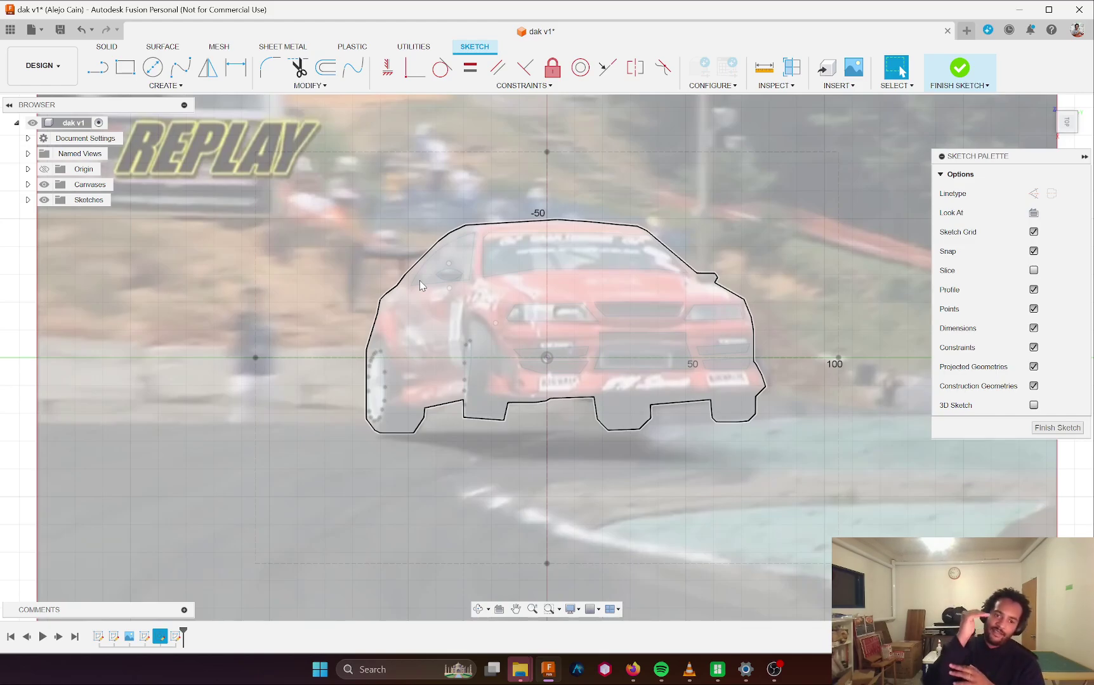
pyautogui.hotkey('ctrl', 'z')
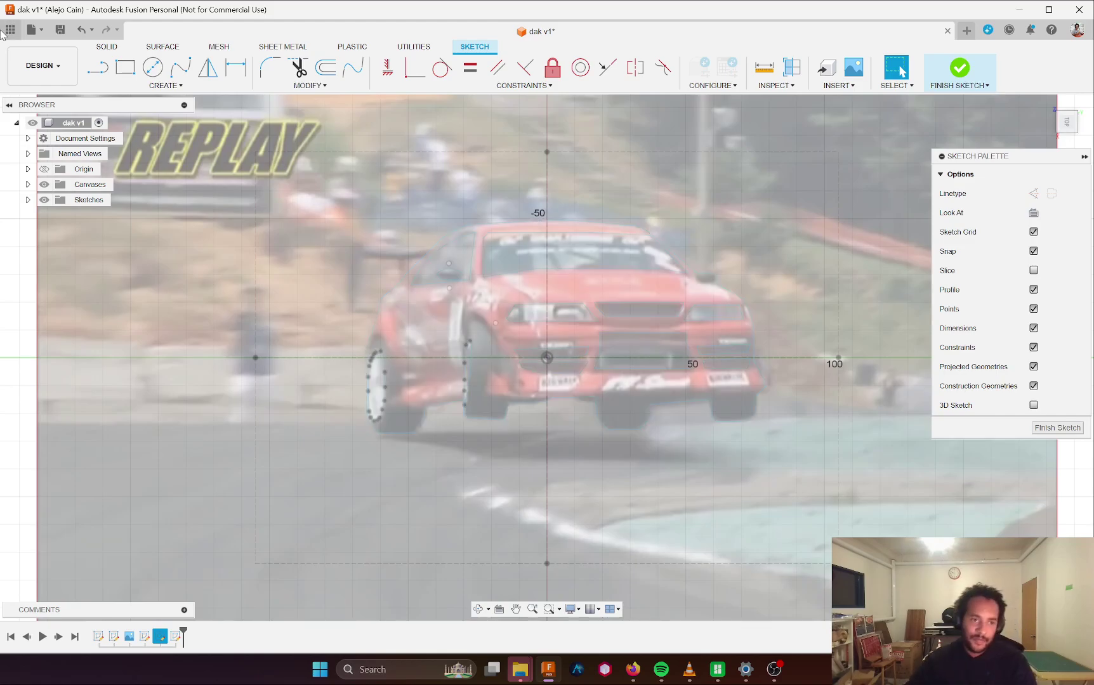
# - Leave the new sketch and list the design's sketches, highlighting Sketch1 and Sketch2 to see which geometry they hold
pyautogui.click(27, 200)
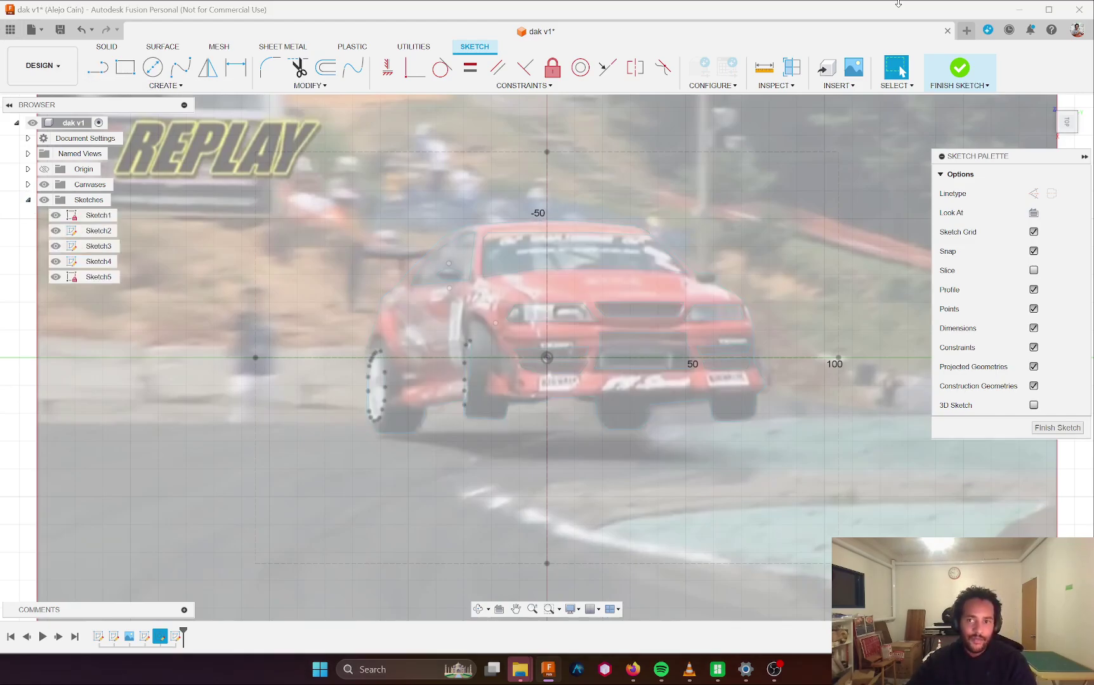
pyautogui.click(959, 69)
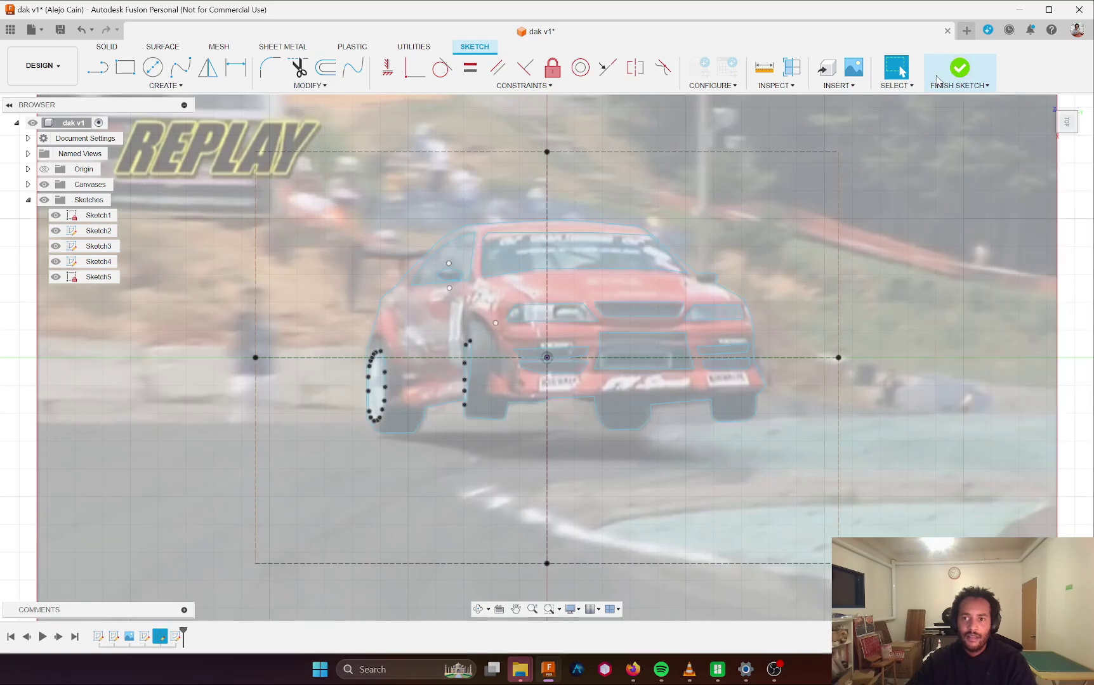
pyautogui.click(109, 216)
pyautogui.click(99, 231)
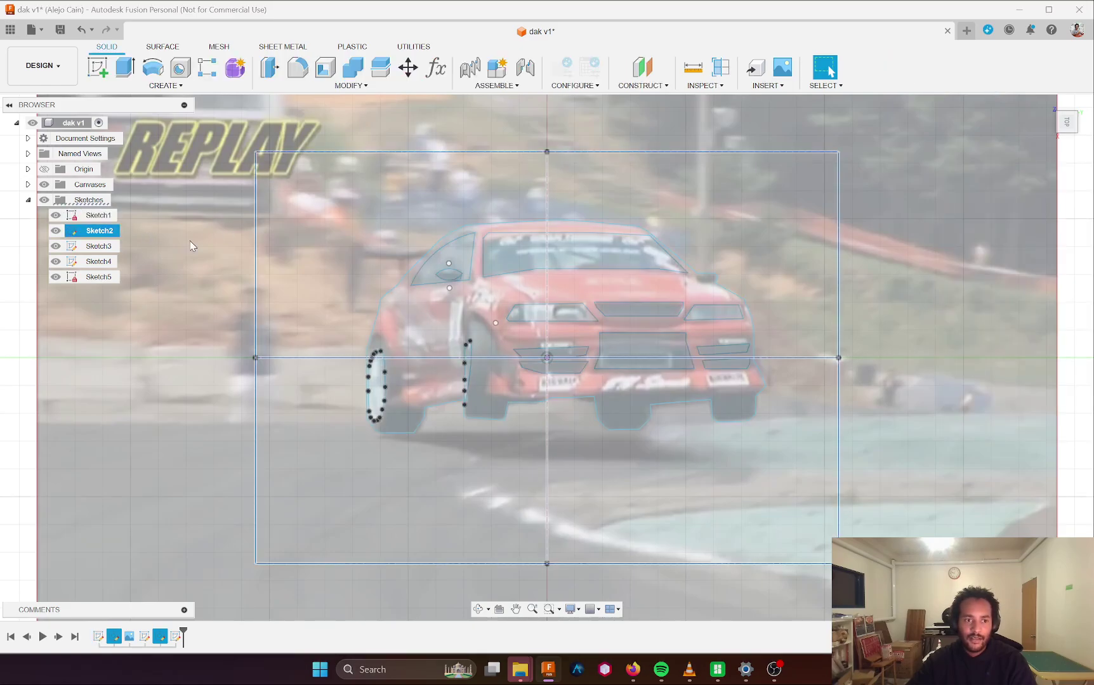
pyautogui.press('e')
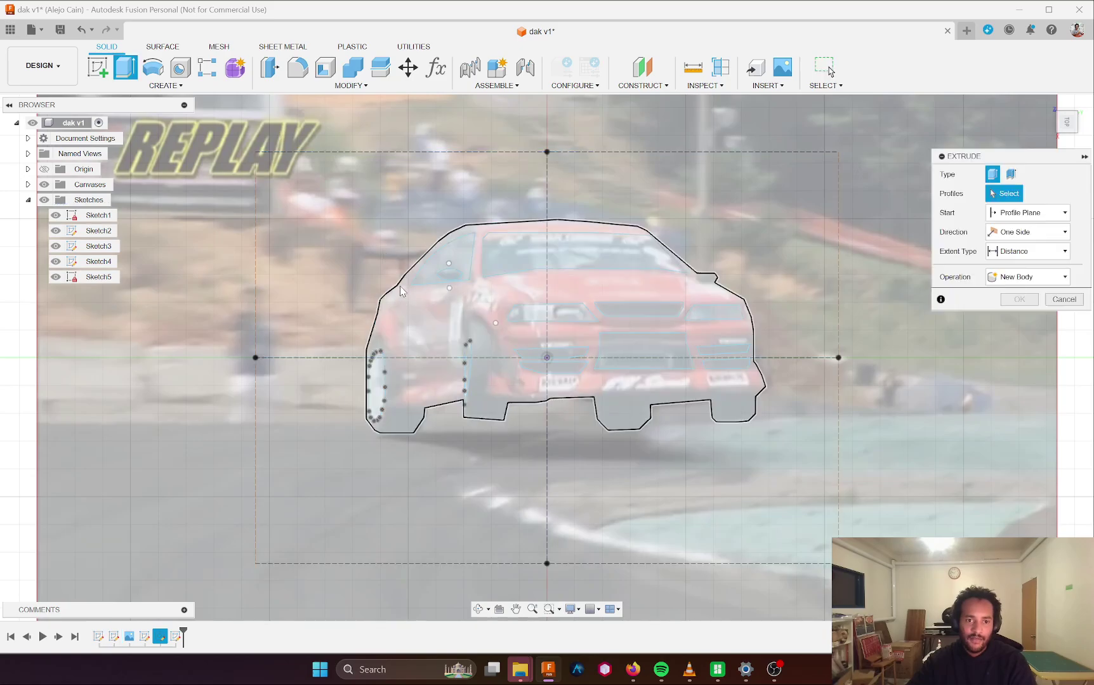
pyautogui.click(595, 282)
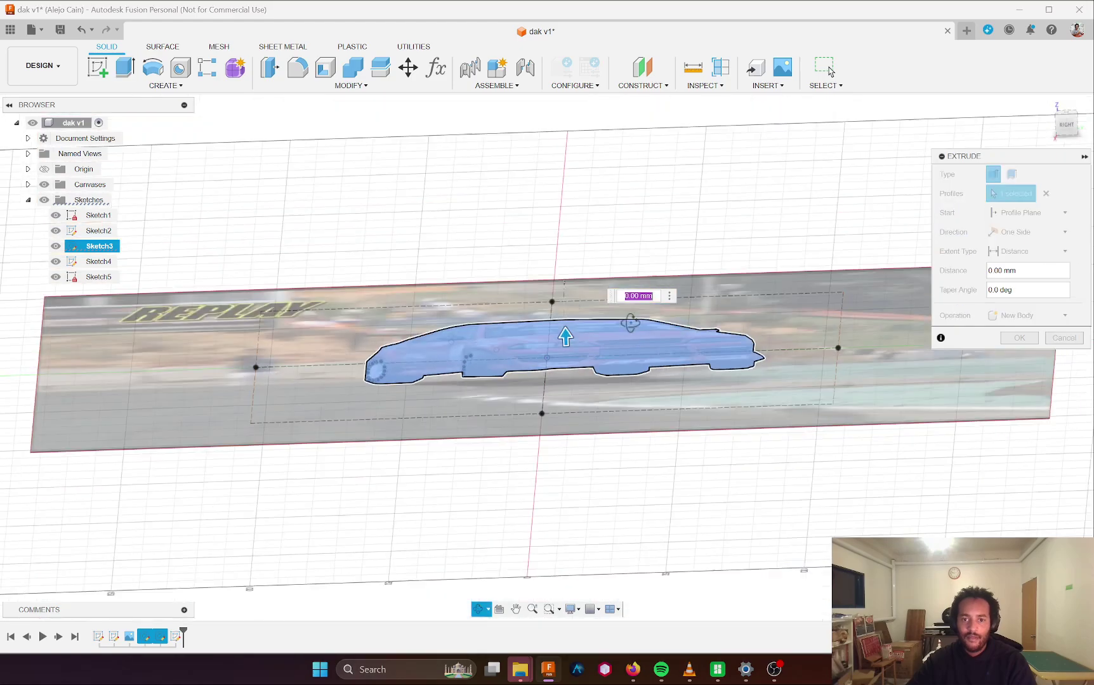
pyautogui.moveTo(567, 336); pyautogui.dragTo(559, 184)
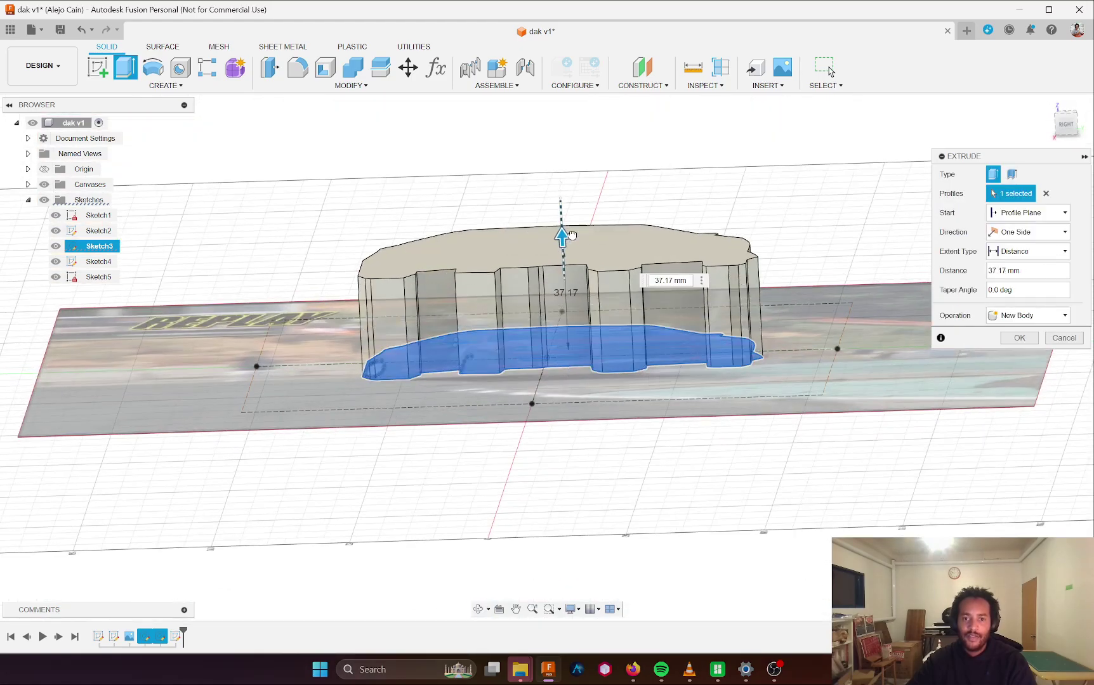
pyautogui.moveTo(470, 195)
pyautogui.keyDown('shift'); pyautogui.mouseDown(button='middle')
pyautogui.moveTo(488, 238)
pyautogui.moveTo(488, 279)
pyautogui.mouseUp(button='middle'); pyautogui.keyUp('shift')
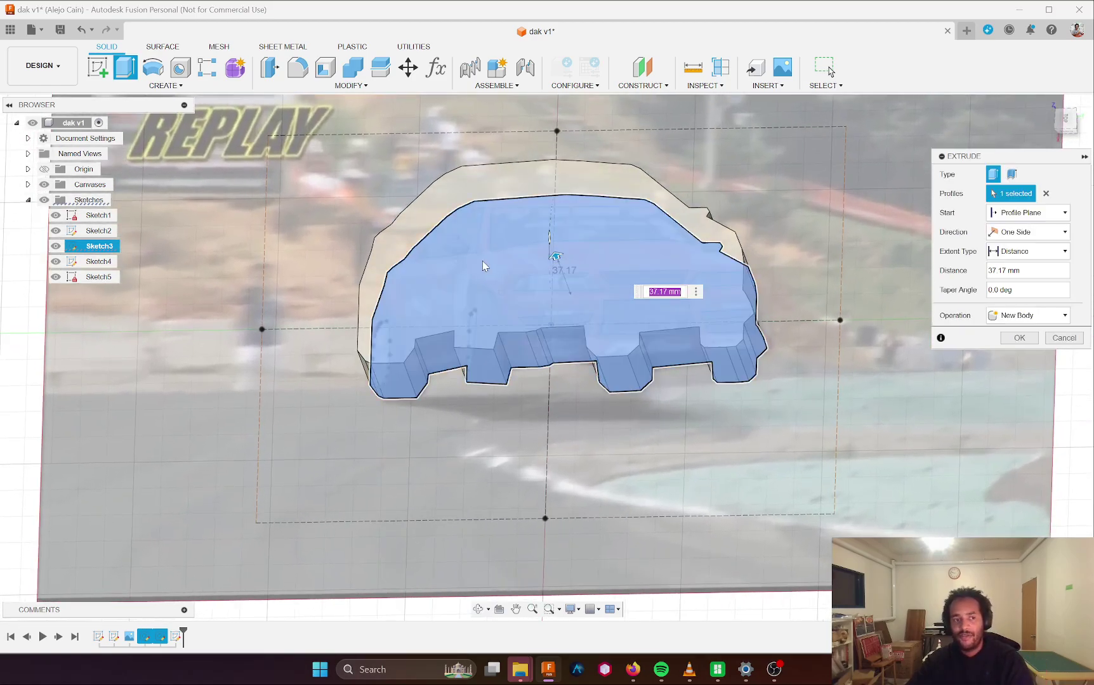
pyautogui.press('Escape')
# - Rename the sketch of the car's outer outline, Sketch3, as Contour and clear the selection
pyautogui.rightClick(95, 249)
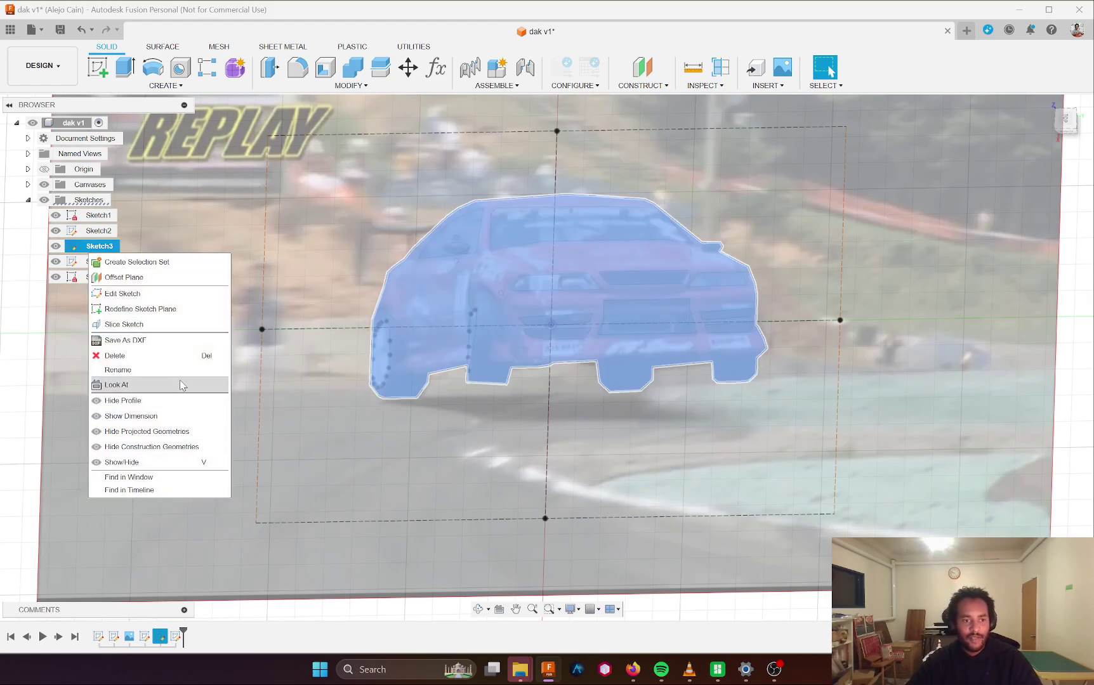
pyautogui.click(104, 248)
pyautogui.write('R')
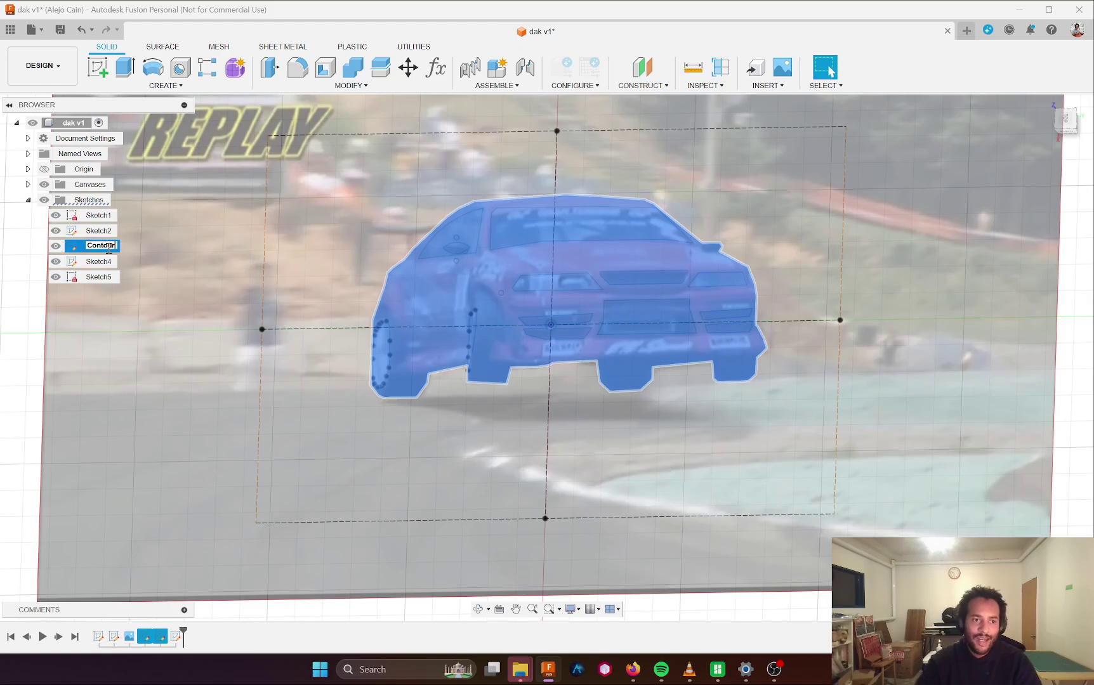
pyautogui.press('Return')
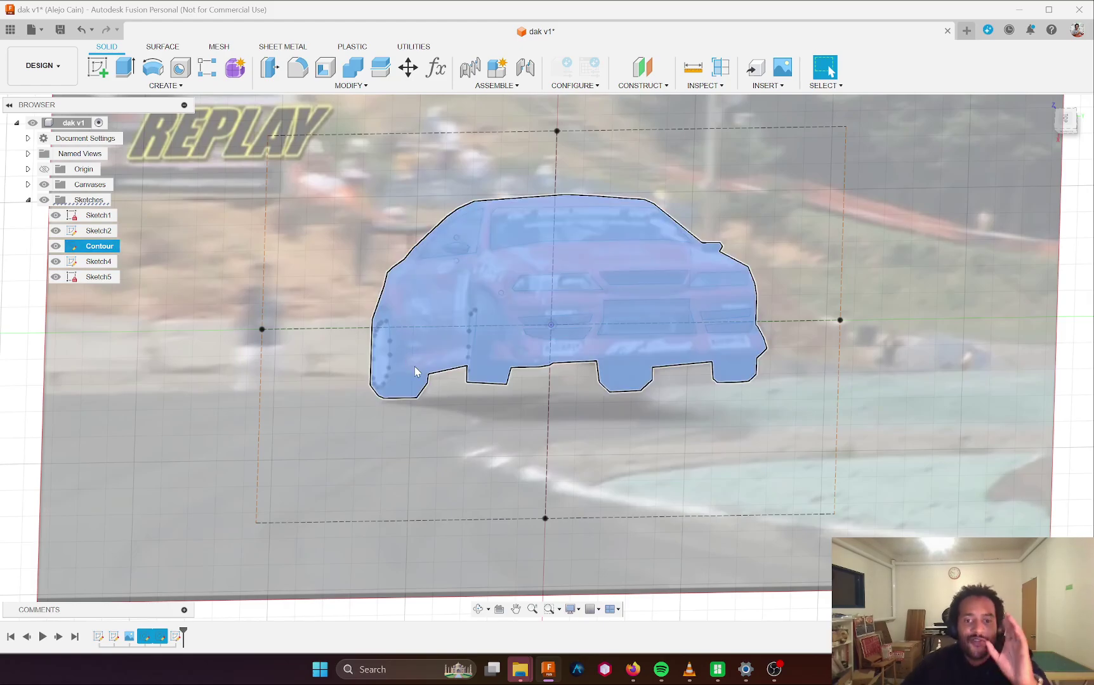
pyautogui.scroll(-4, 787, 343)
pyautogui.click(1008, 283)
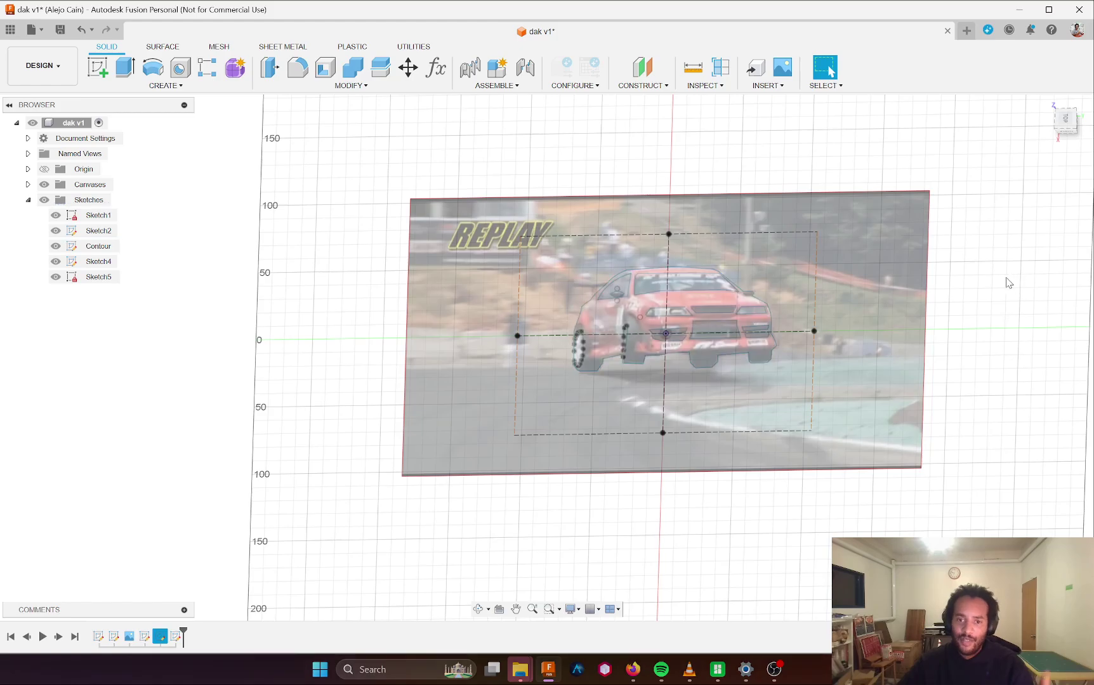
# - Rename the sketch holding the wheels, windows and grille openings, Sketch4, as WheelsGlass
pyautogui.scroll(5, 590, 309)
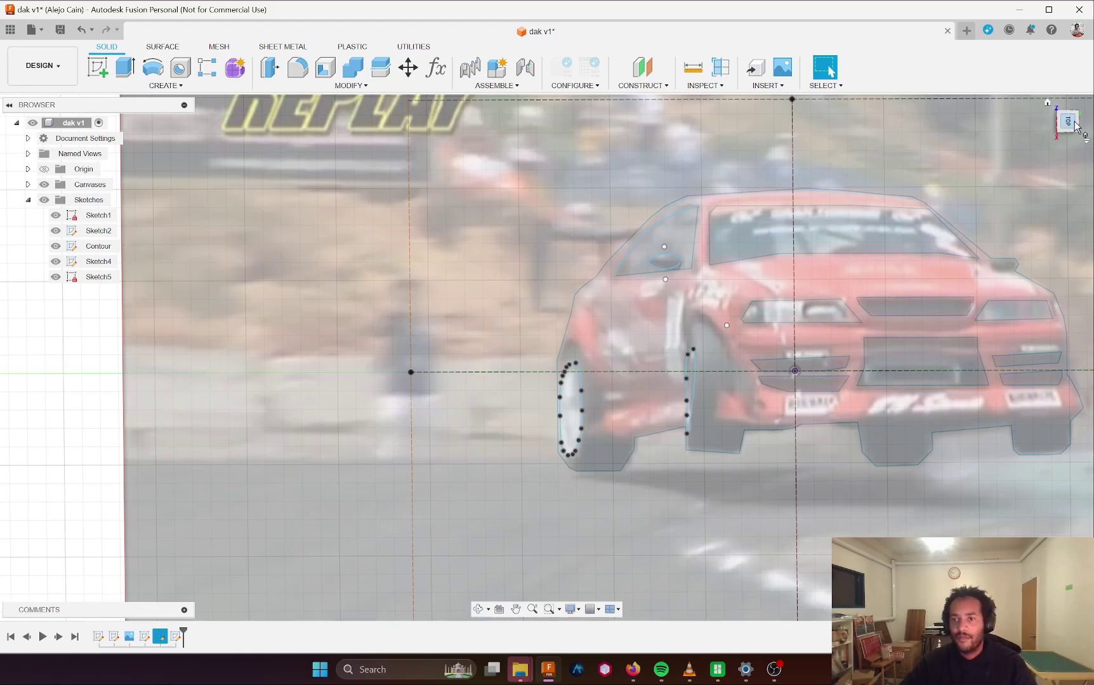
pyautogui.scroll(1, 507, 239)
pyautogui.scroll(-2, 552, 306)
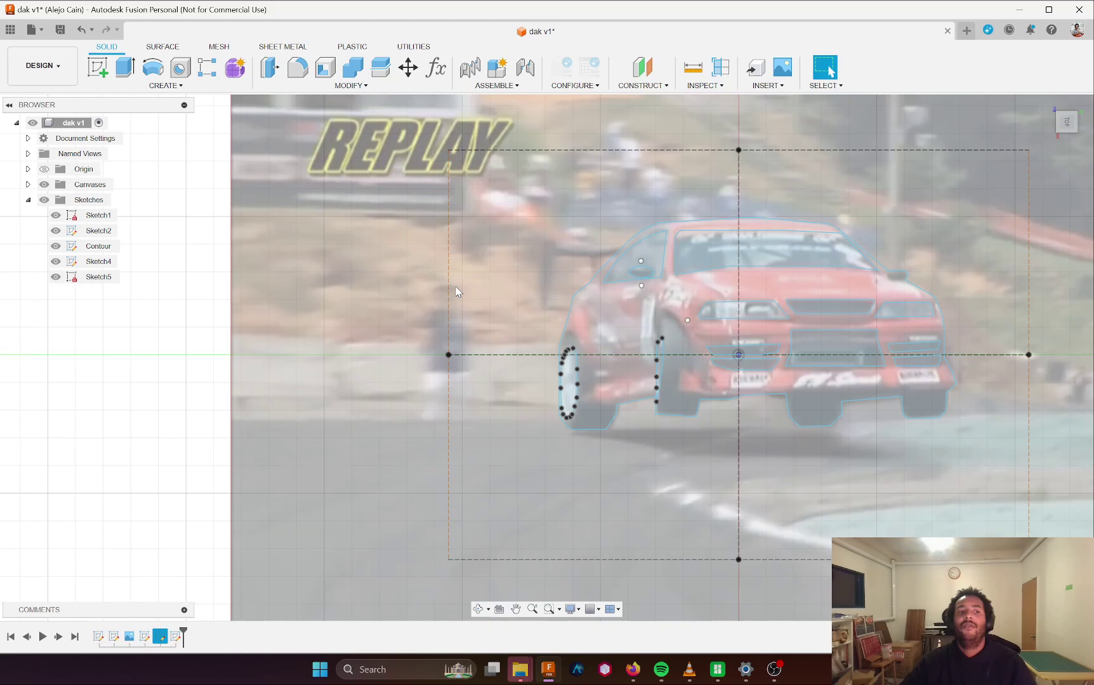
pyautogui.click(107, 264)
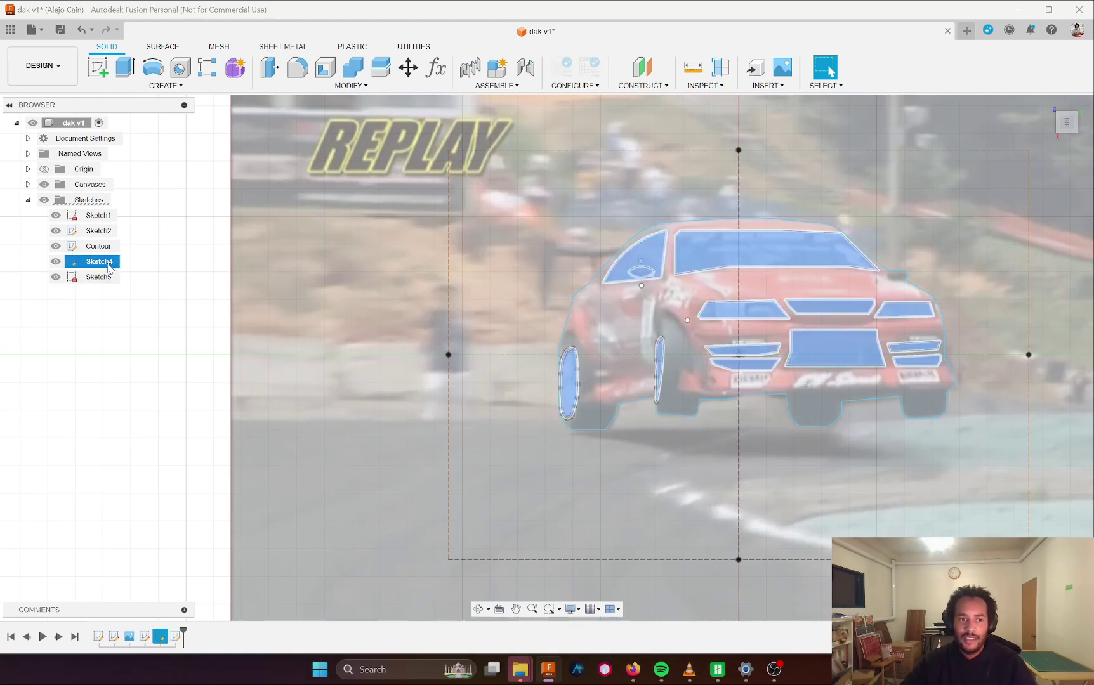
pyautogui.rightClick(107, 268)
pyautogui.doubleClick(98, 261)
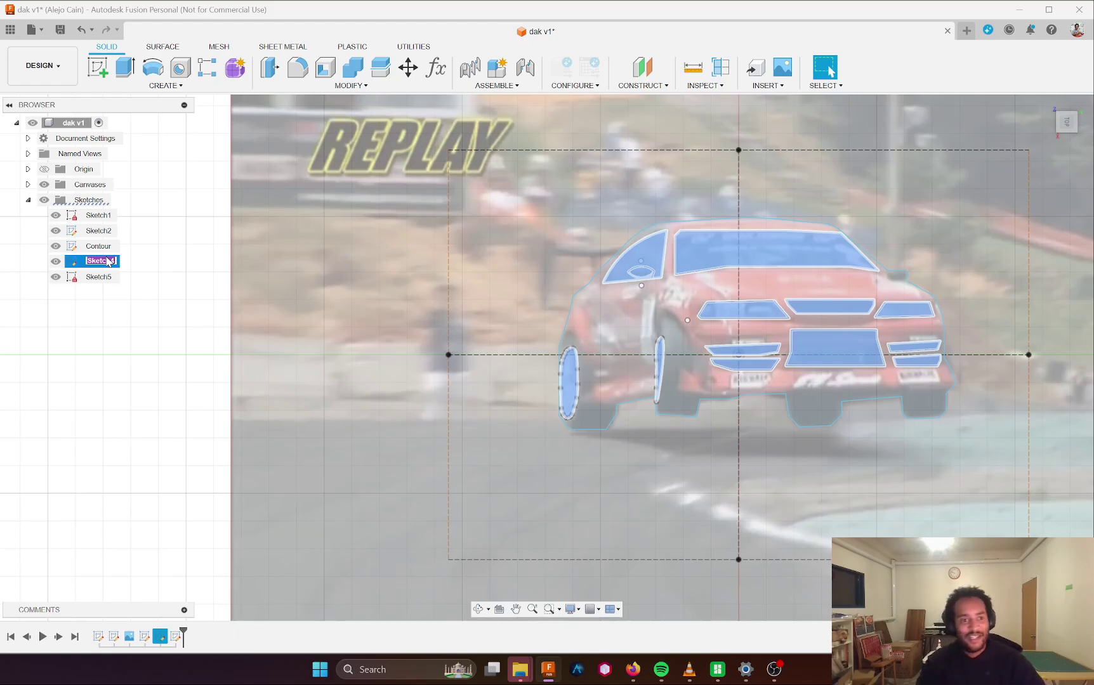
pyautogui.write('F')
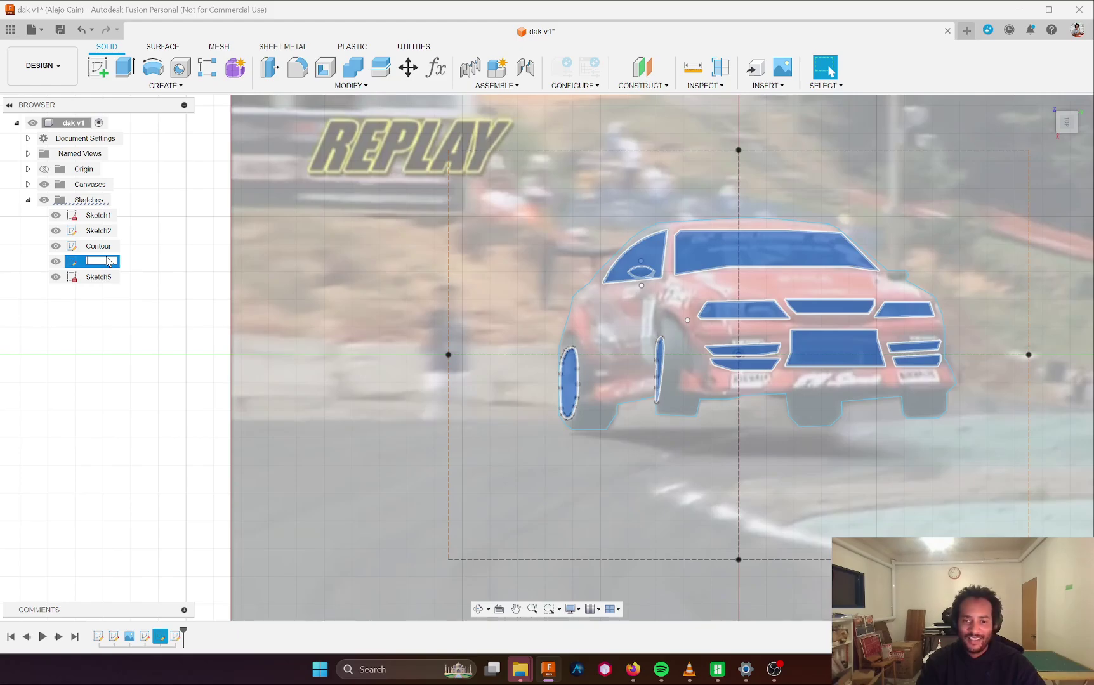
pyautogui.write('Wheel')
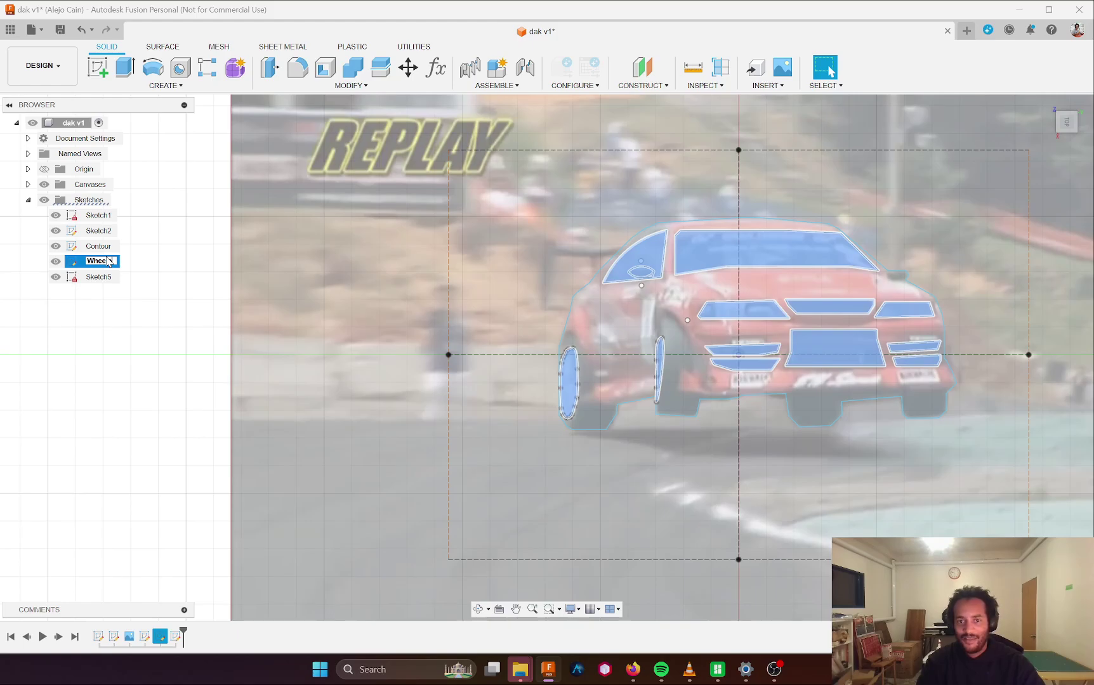
pyautogui.write('e (Glass')
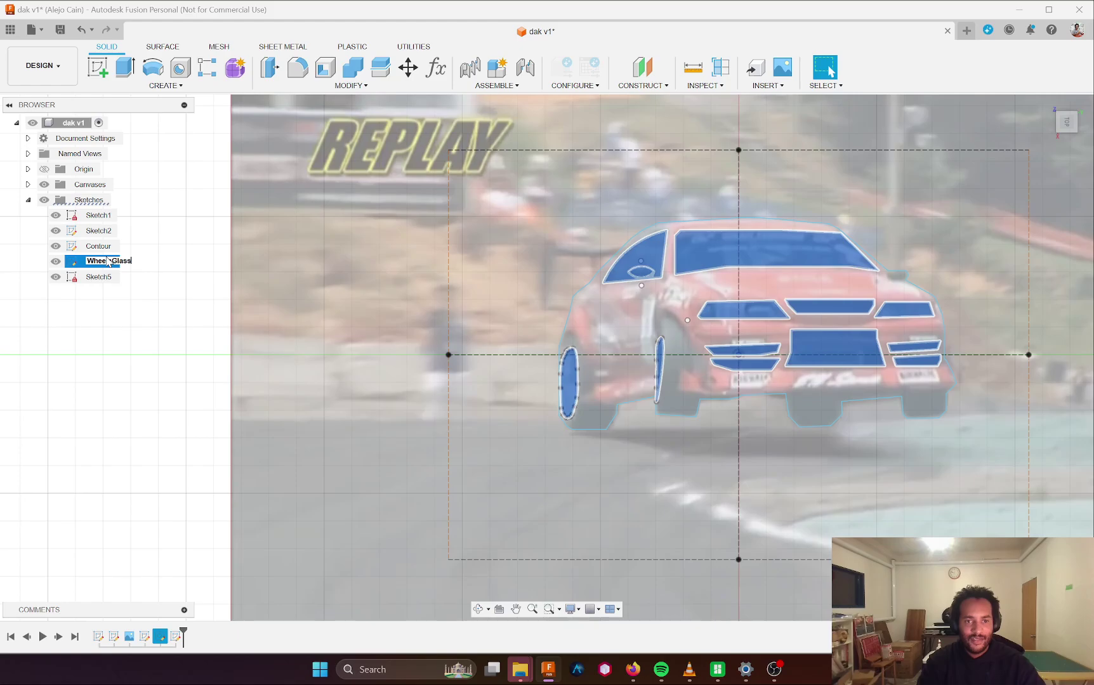
pyautogui.press('Return')
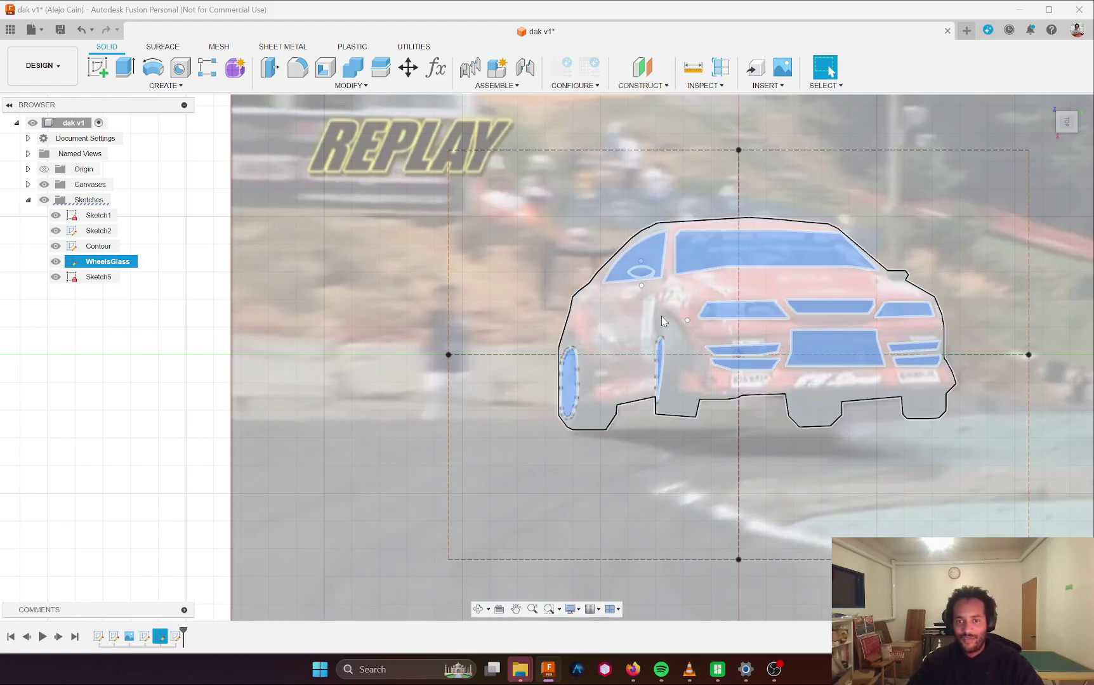
# - Open the empty Sketch5 for editing and turn the view so the car image is upright
pyautogui.scroll(-1, 473, 330)
pyautogui.click(100, 279)
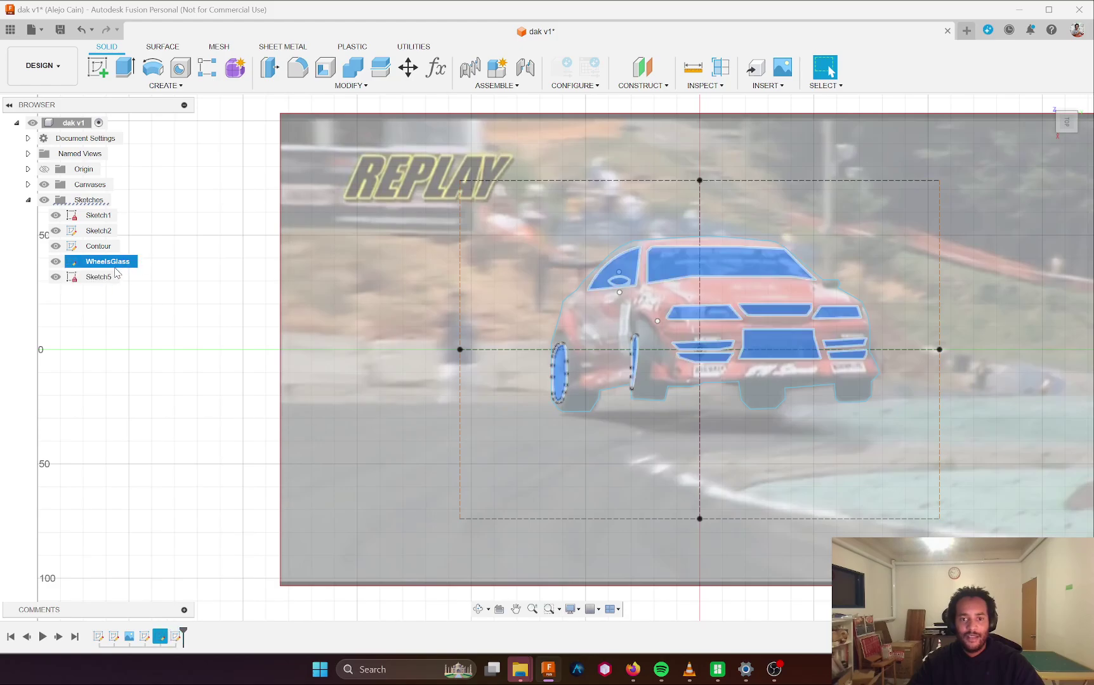
pyautogui.rightClick(102, 282)
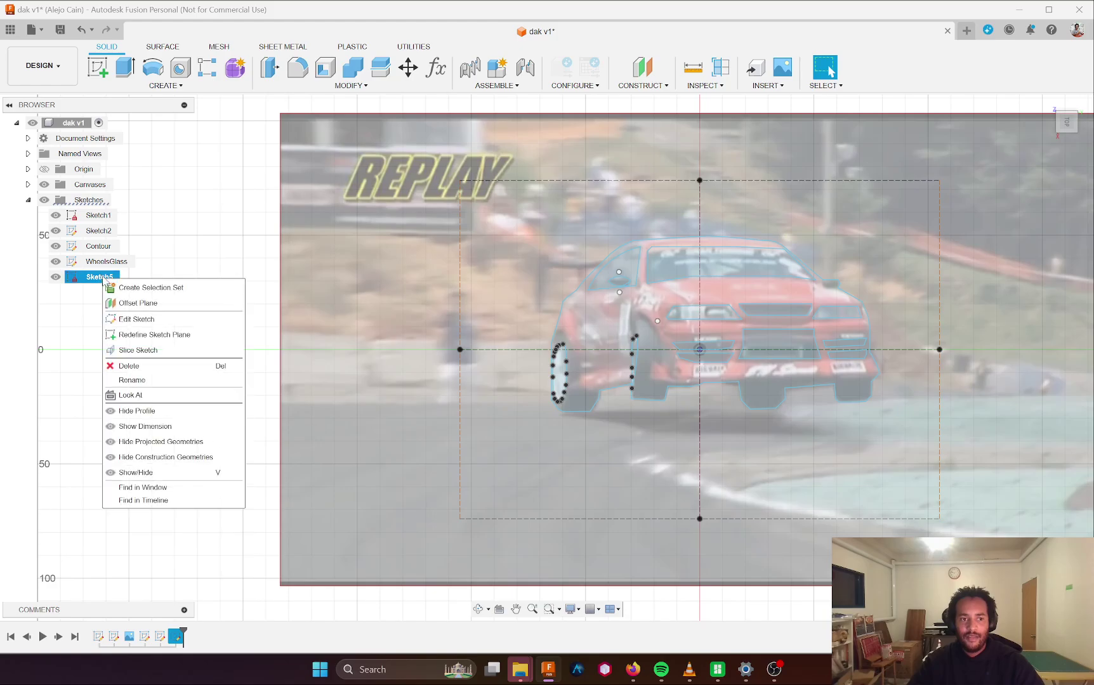
pyautogui.scroll(-3, 324, 210)
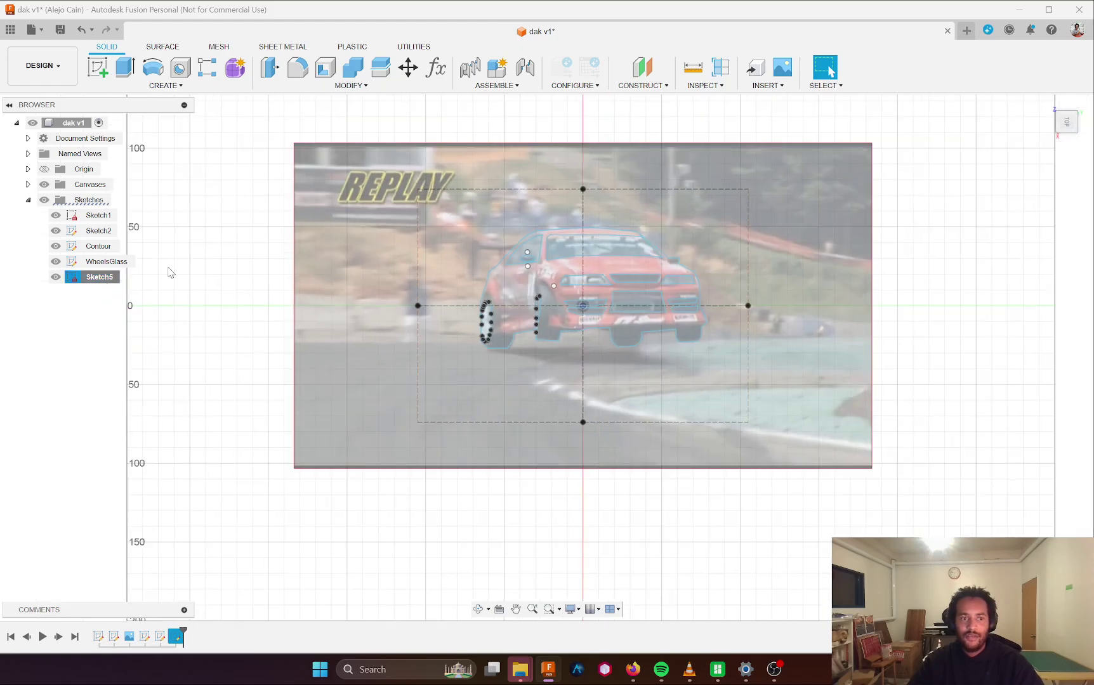
pyautogui.rightClick(107, 277)
pyautogui.click(145, 313)
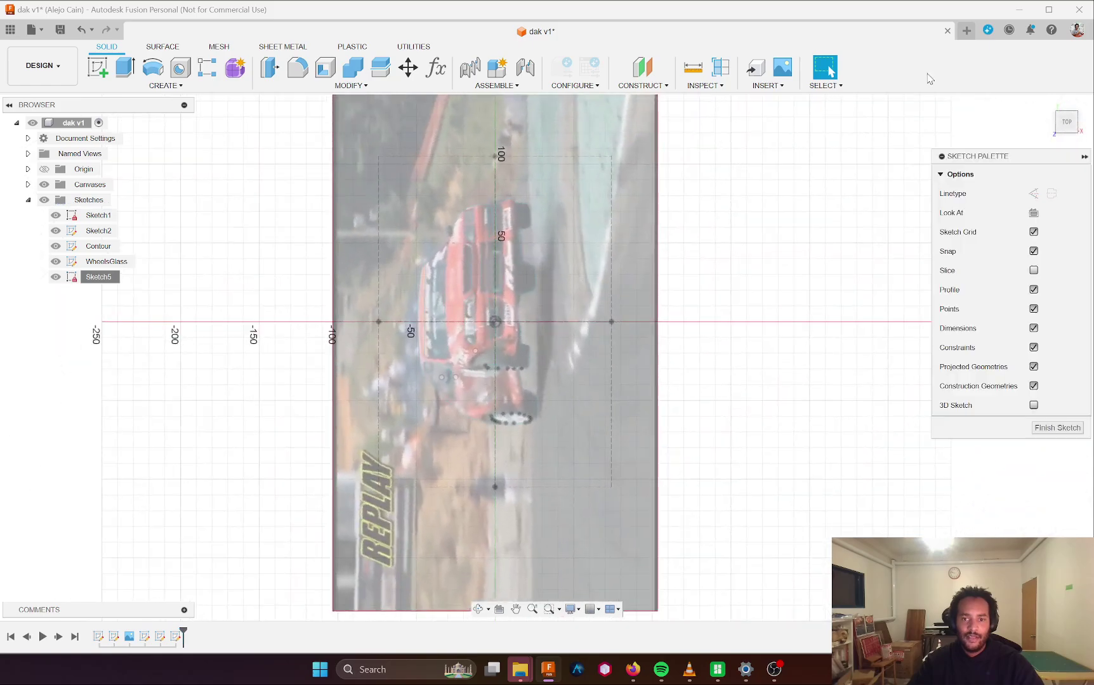
pyautogui.click(1087, 105)
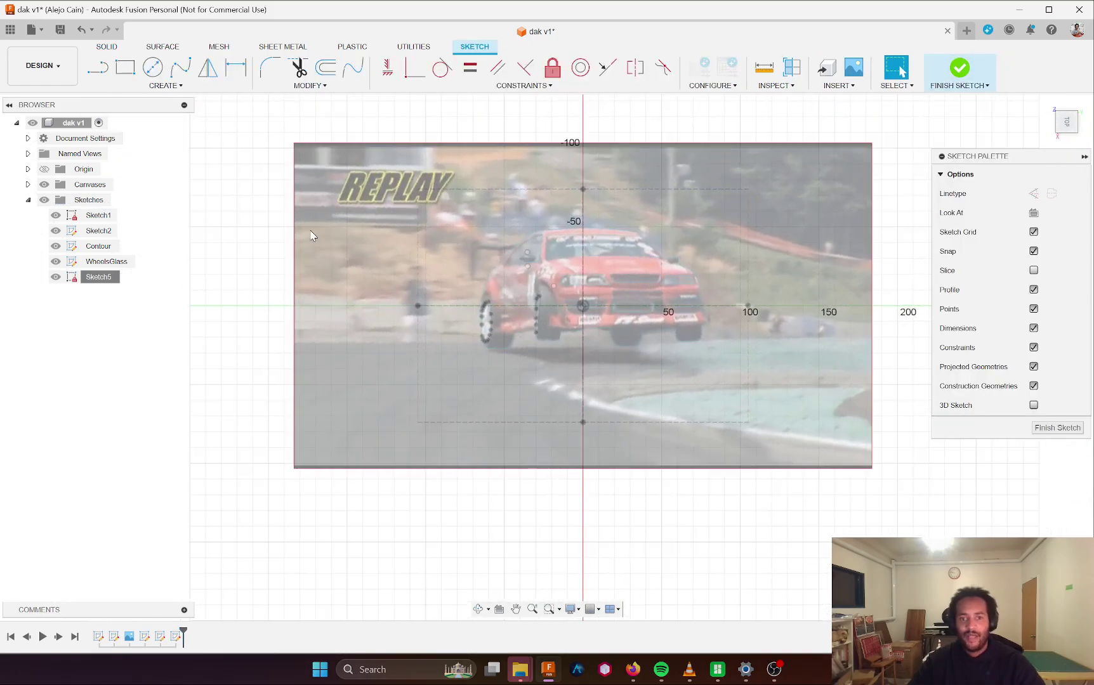
# - Sketch a horizontal line along the upper edge of the car's rear spoiler, from its outer tip towards the body
pyautogui.moveTo(485, 271); pyautogui.dragTo(431, 382, button='middle')
pyautogui.scroll(1, 432, 382)
pyautogui.scroll(1, 460, 369)
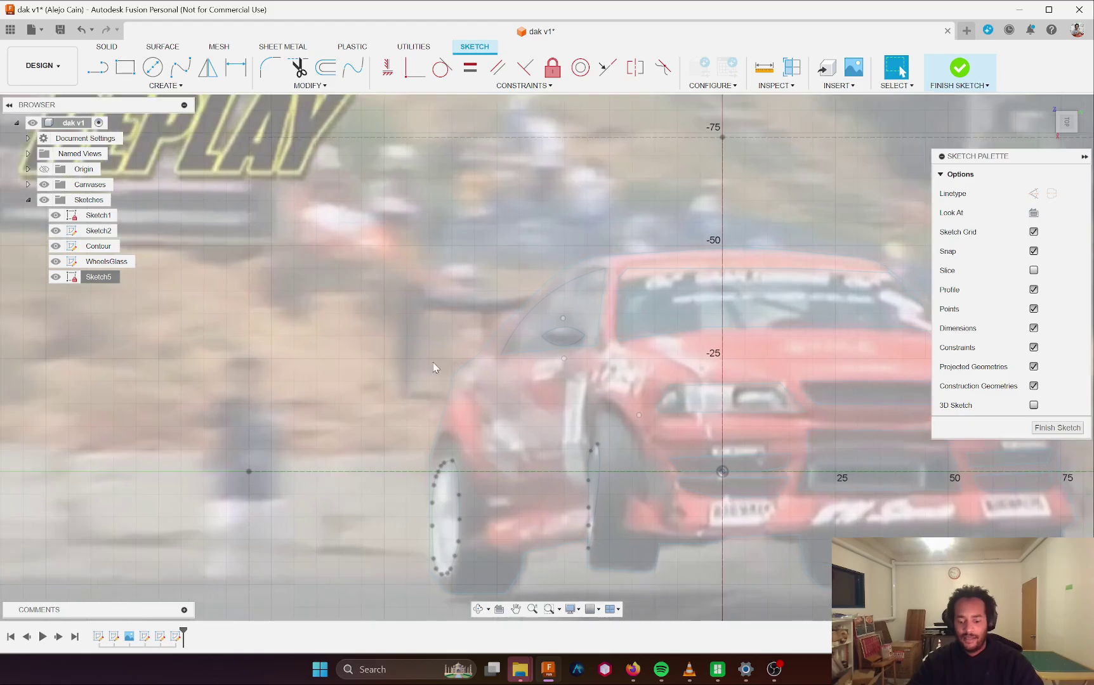
pyautogui.press('l')
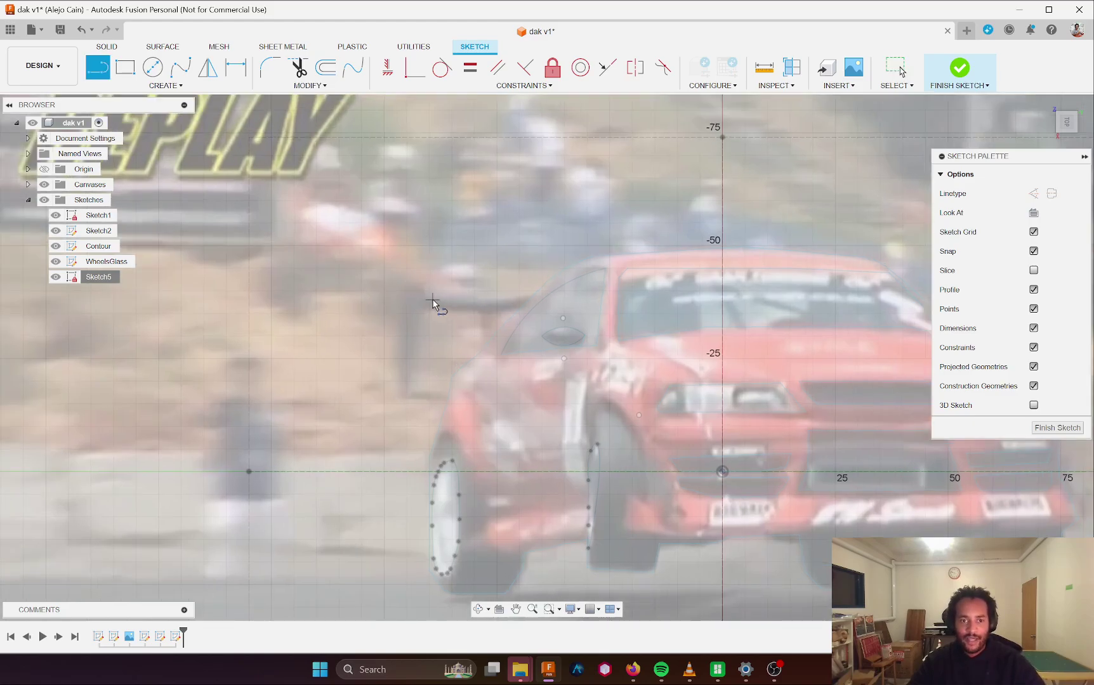
pyautogui.click(432, 300)
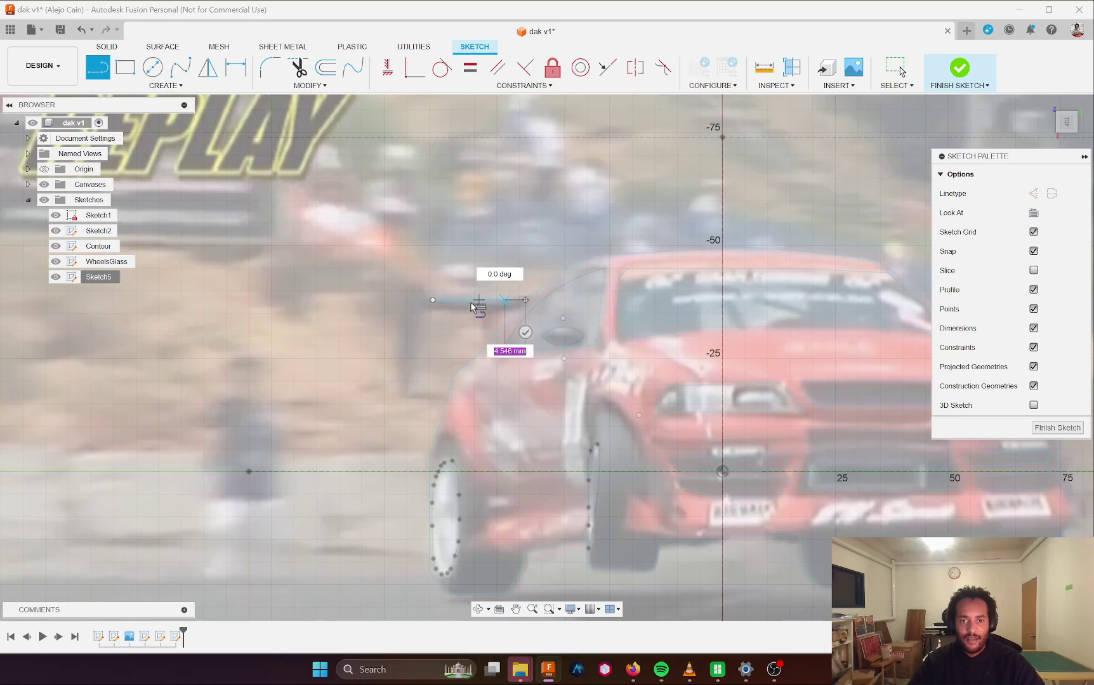
pyautogui.press('Escape')
pyautogui.scroll(3, 473, 307)
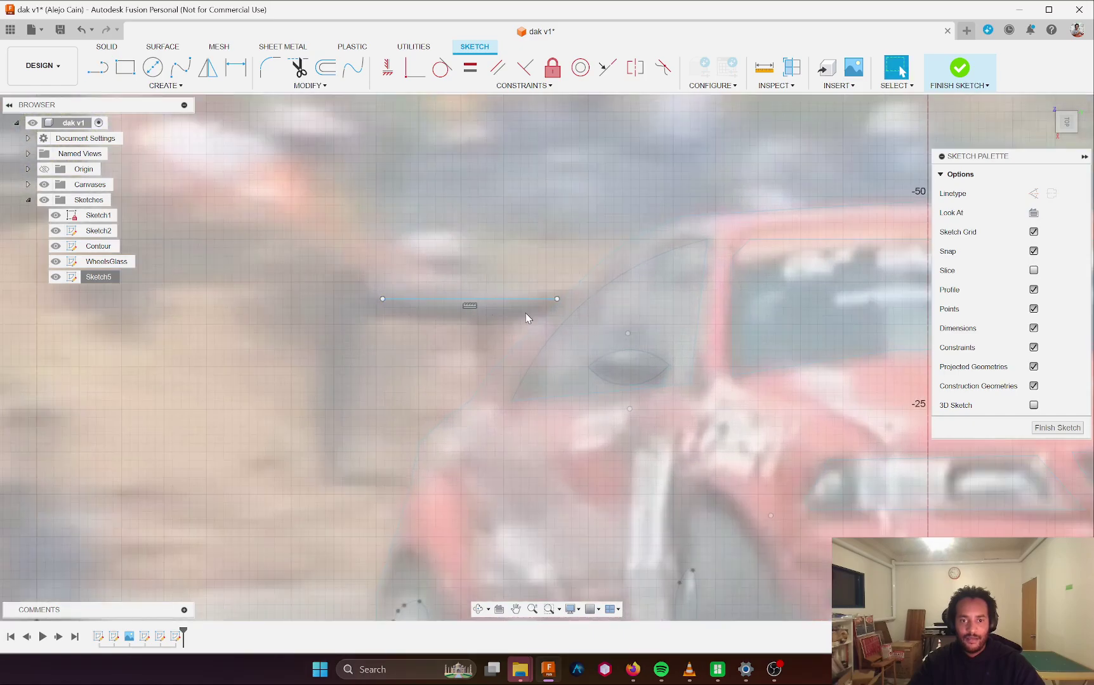
# - Delete the horizontal line sketched along the upper edge of the rear spoiler
pyautogui.scroll(2, 529, 318)
pyautogui.moveTo(278, 292); pyautogui.dragTo(303, 297)
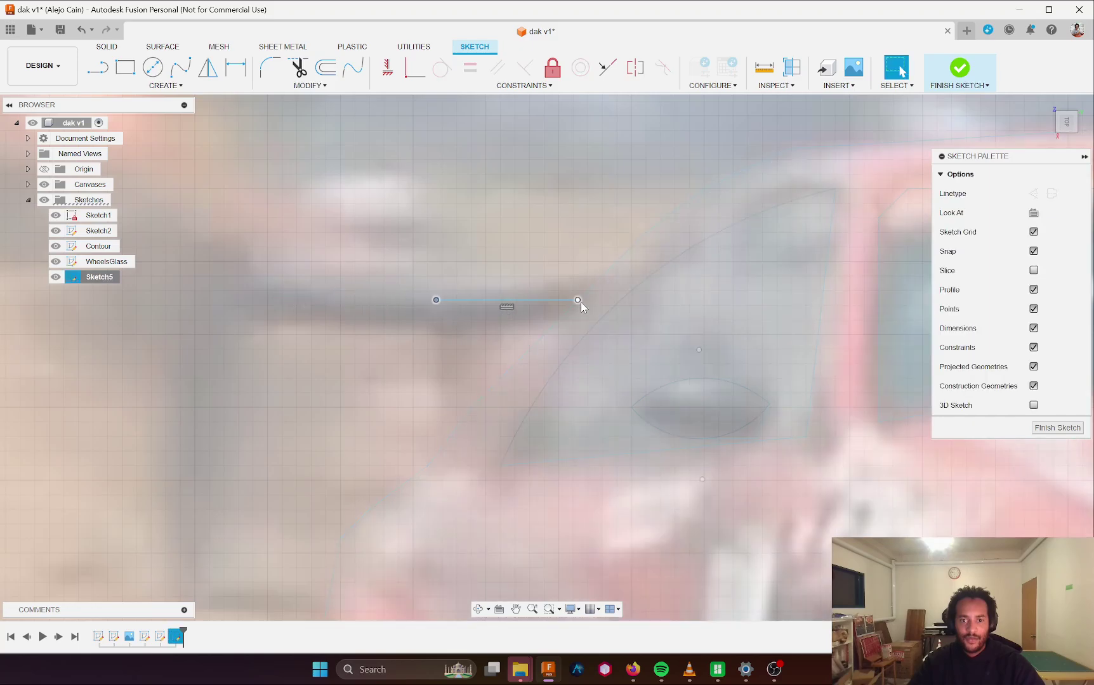
pyautogui.moveTo(578, 302)
pyautogui.mouseDown()
pyautogui.moveTo(602, 286)
pyautogui.moveTo(566, 281)
pyautogui.mouseUp()
pyautogui.click(546, 284)
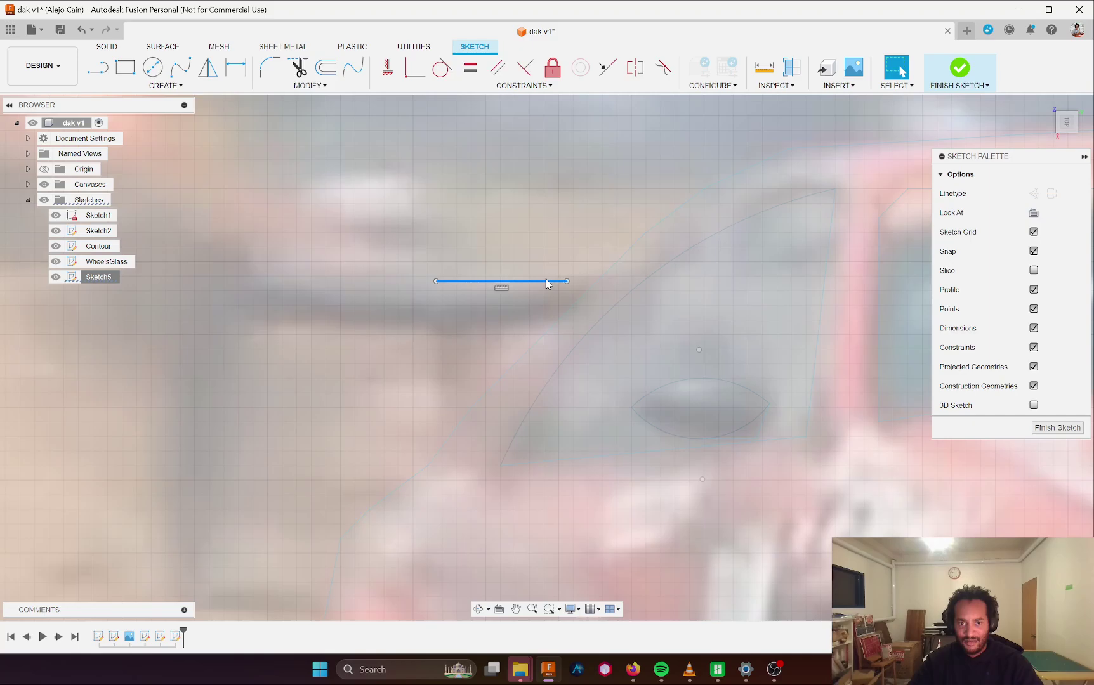
pyautogui.press('Delete')
# - Try to trace the rear spoiler's upper edge with a single slanted straight line
pyautogui.press('l')
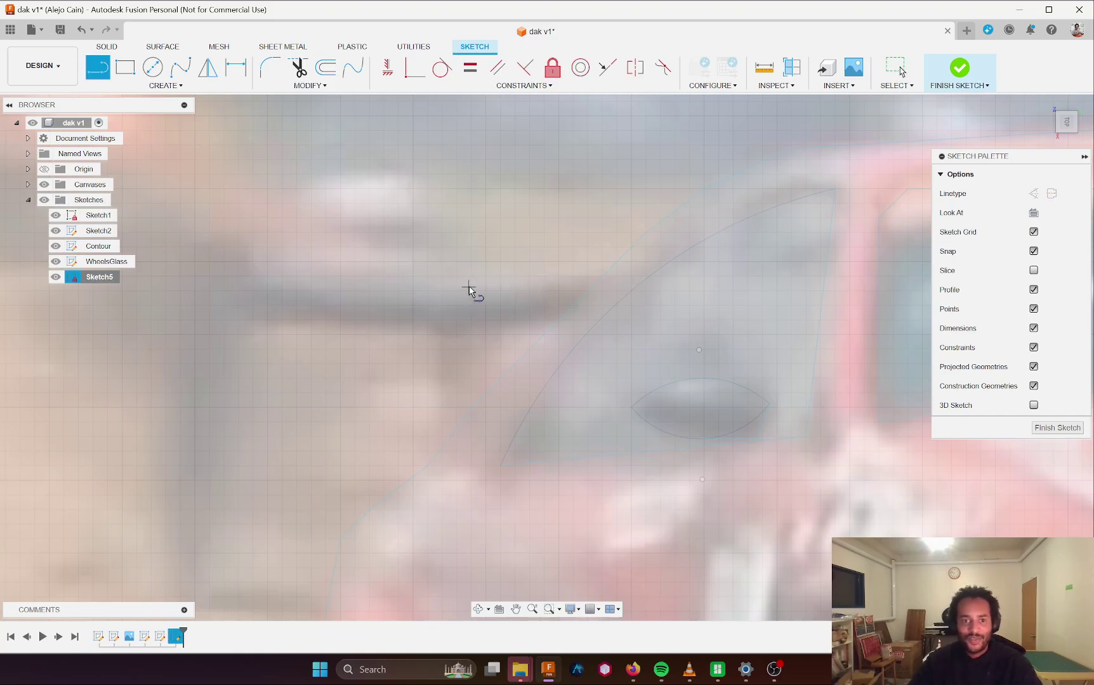
pyautogui.click(461, 298)
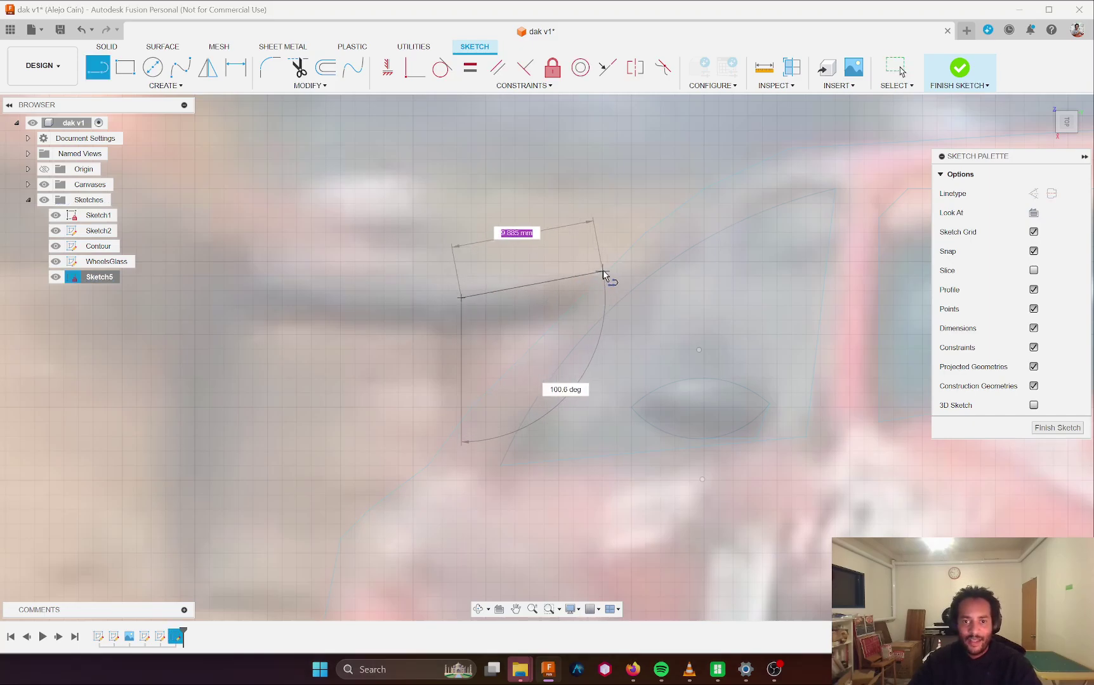
pyautogui.click(602, 276)
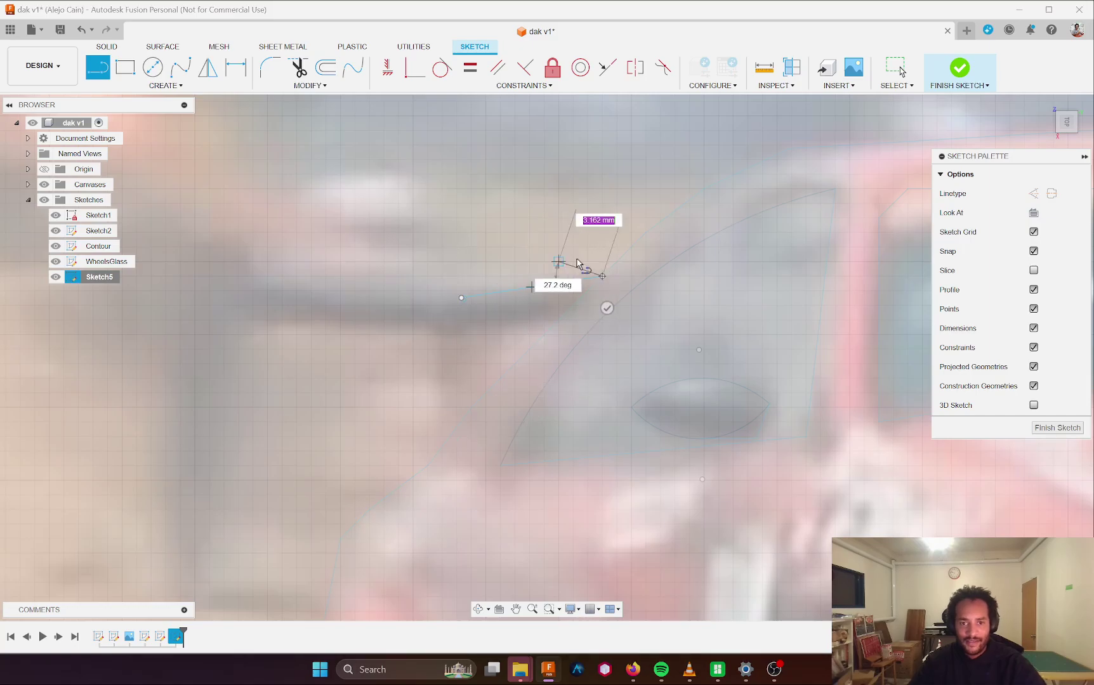
pyautogui.press('Escape')
pyautogui.moveTo(461, 299); pyautogui.dragTo(317, 293)
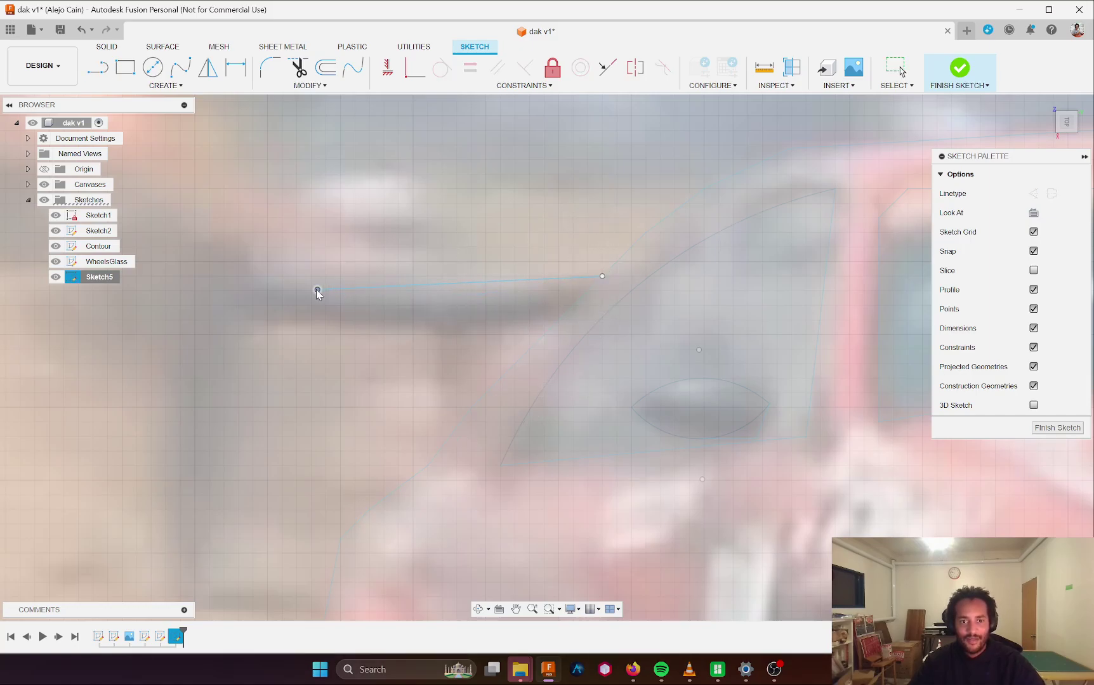
pyautogui.click(464, 287)
pyautogui.scroll(-2, 479, 298)
pyautogui.scroll(-3, 480, 298)
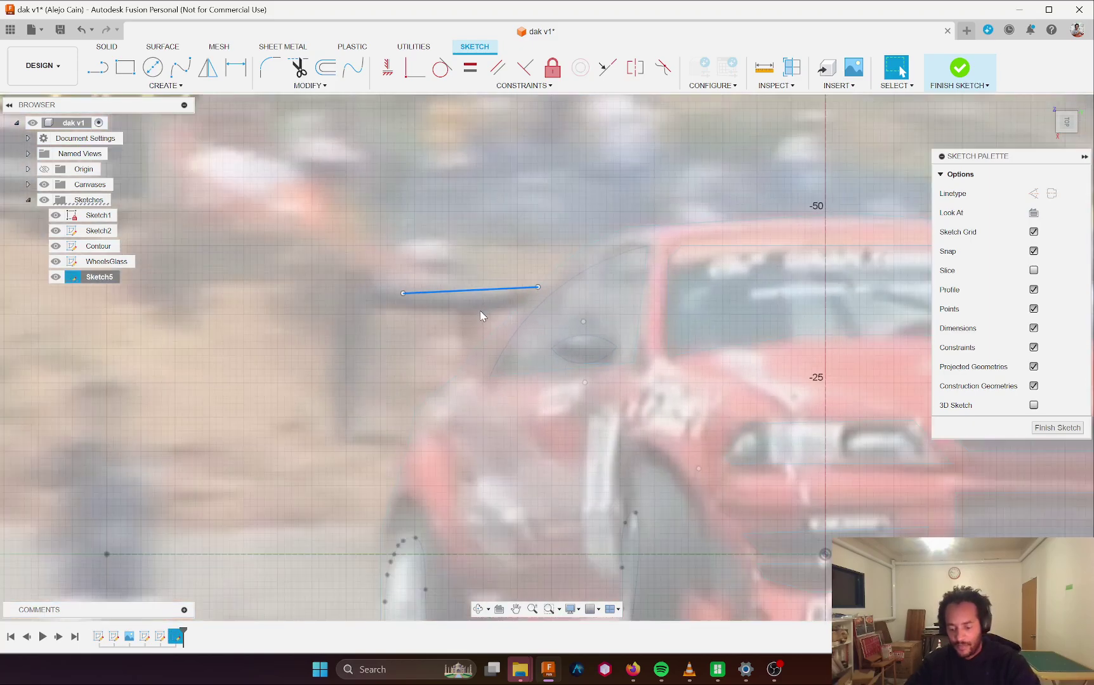
pyautogui.press('Delete')
pyautogui.scroll(-3, 491, 332)
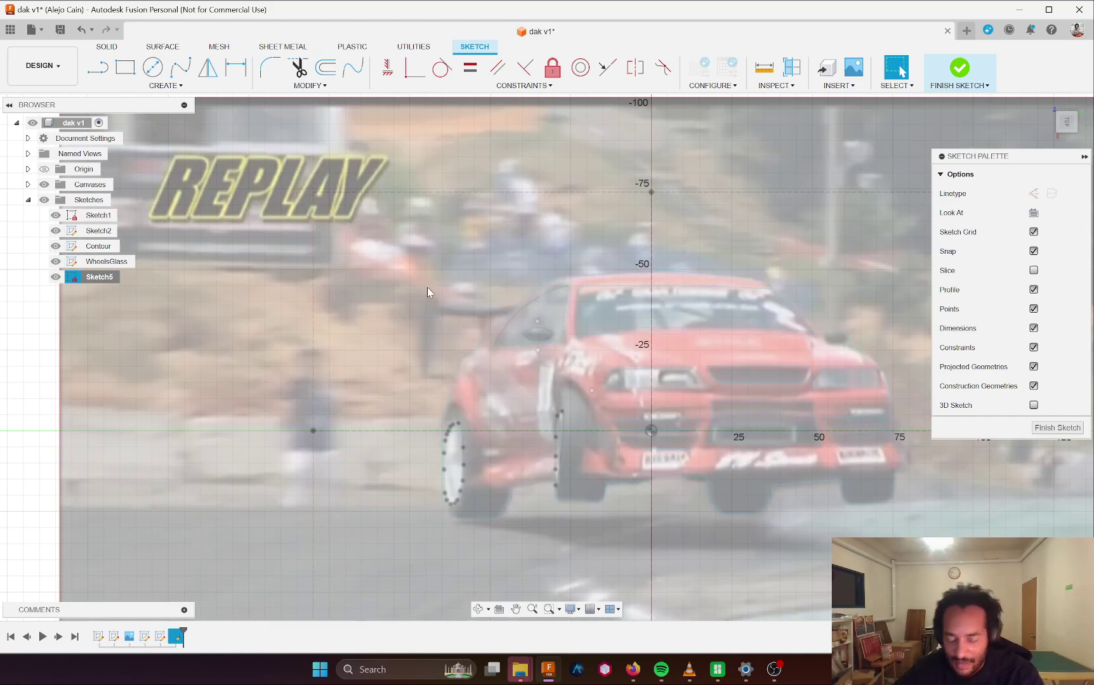
pyautogui.press('l')
pyautogui.click(443, 308)
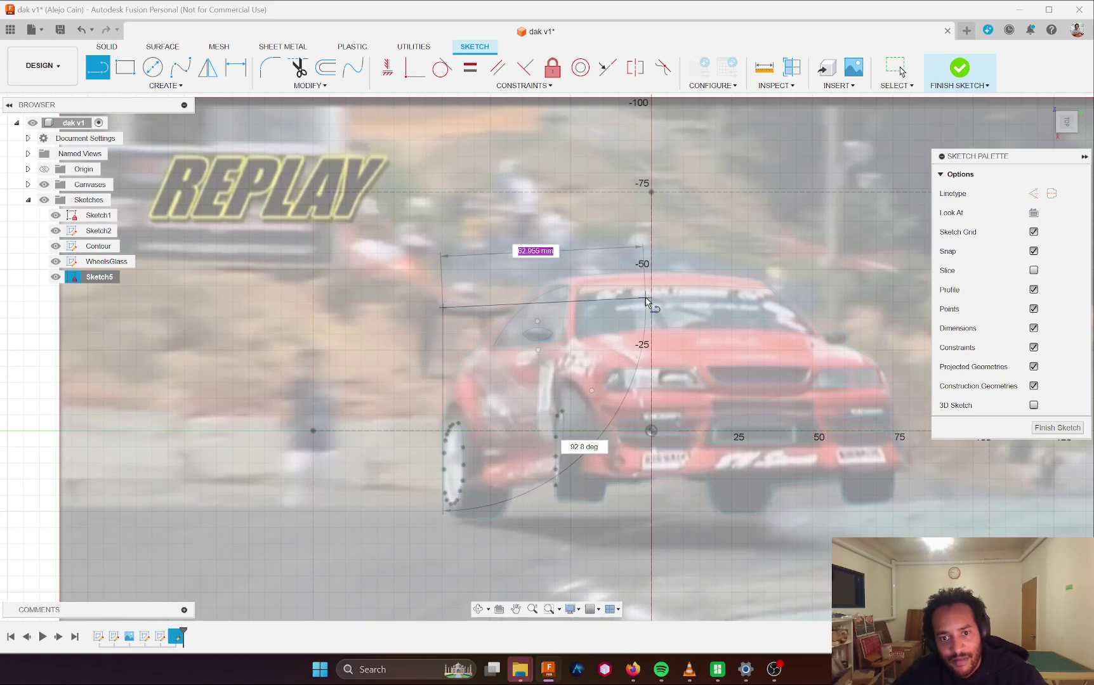
pyautogui.press('Escape')
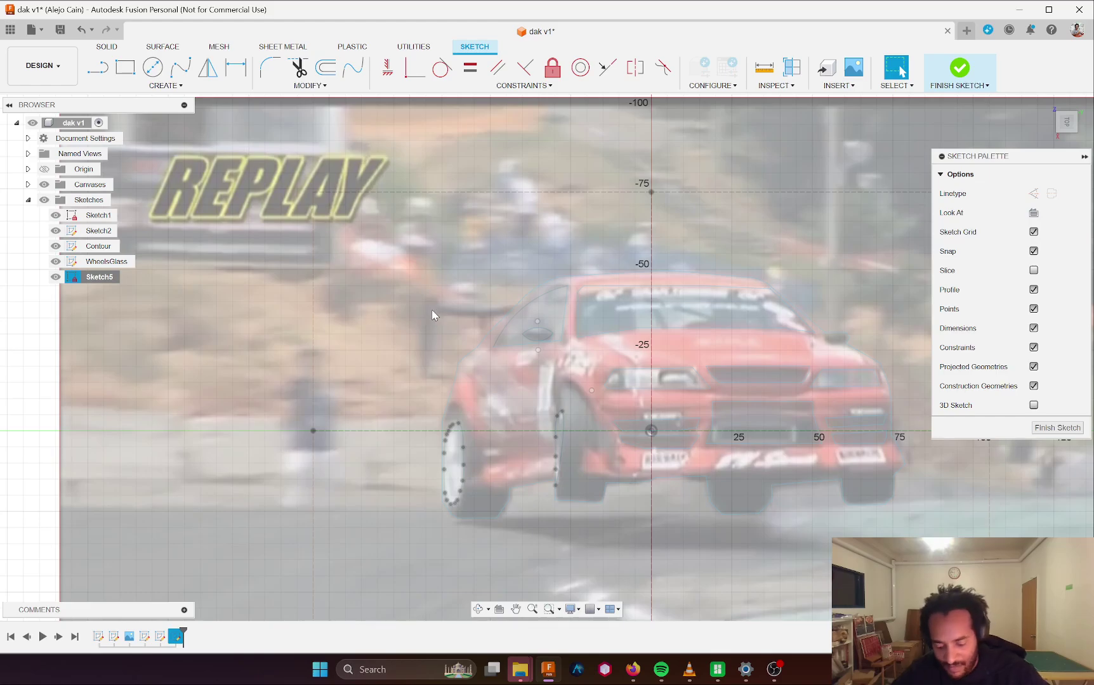
pyautogui.press('l')
pyautogui.scroll(2, 447, 312)
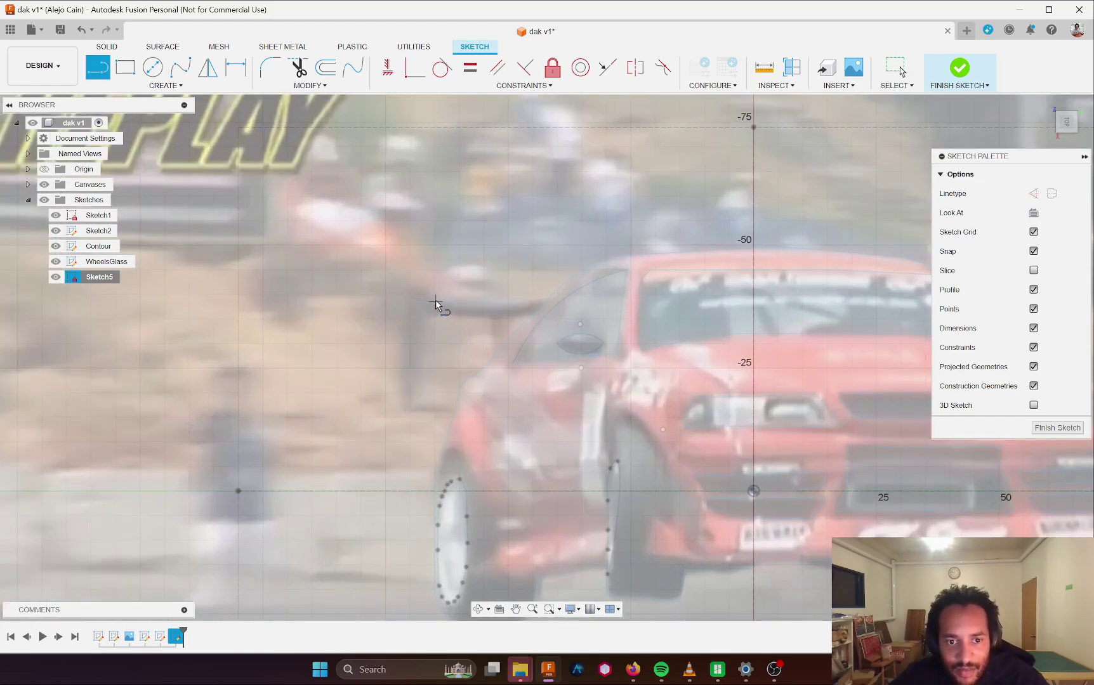
pyautogui.click(436, 302)
pyautogui.press('Escape')
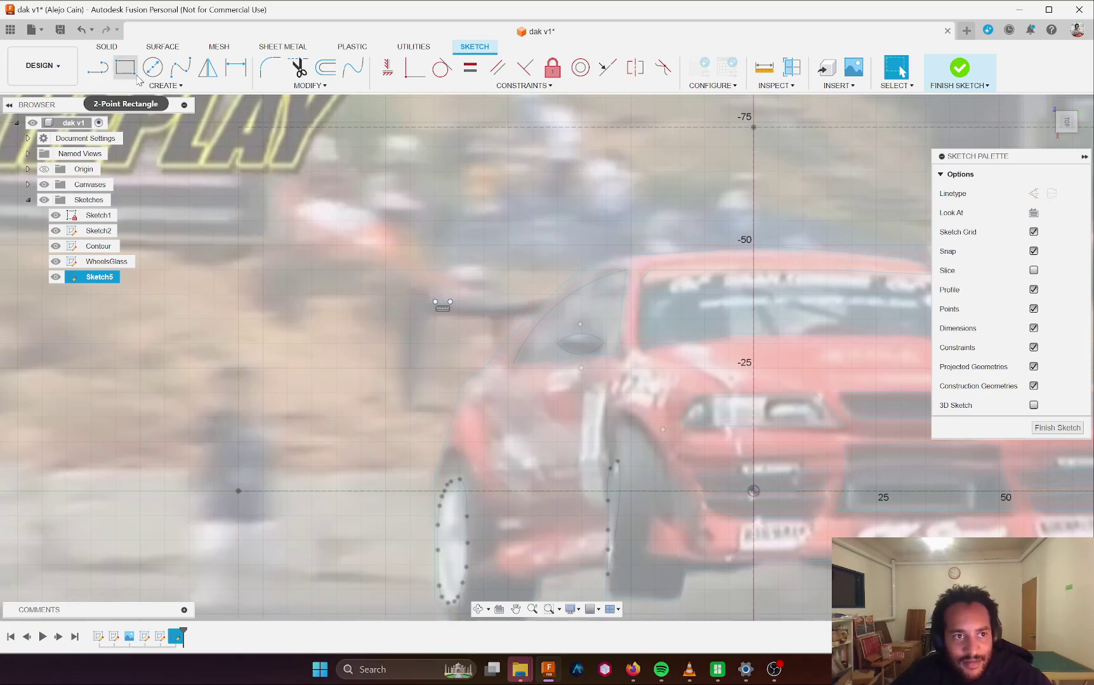
pyautogui.click(159, 85)
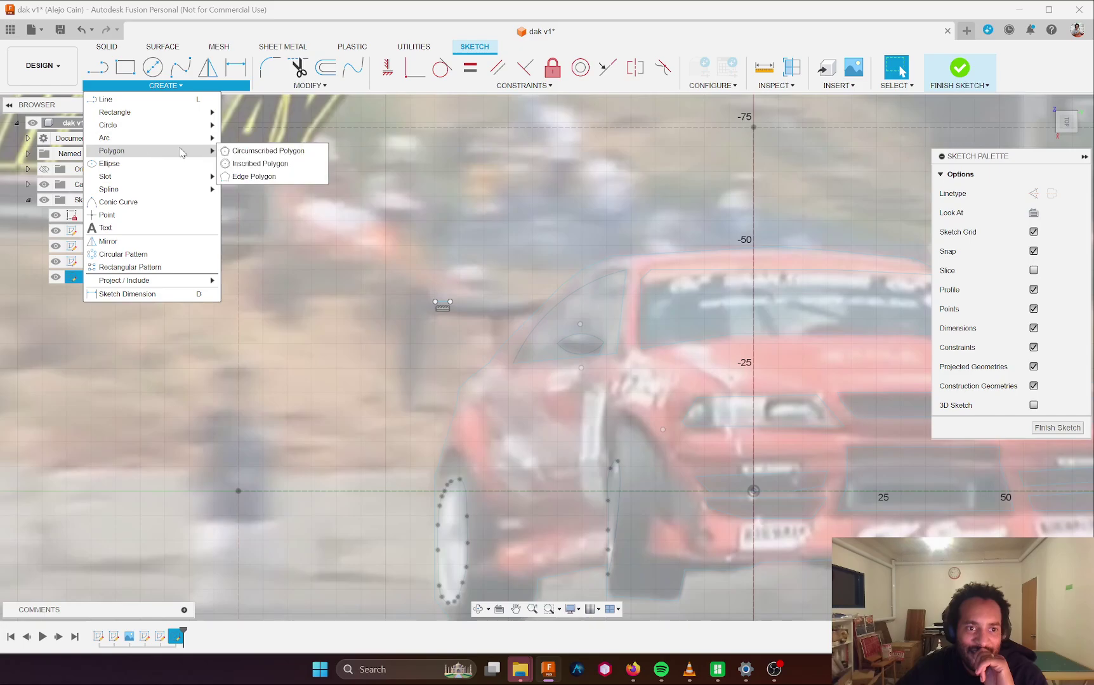
pyautogui.moveTo(150, 139)
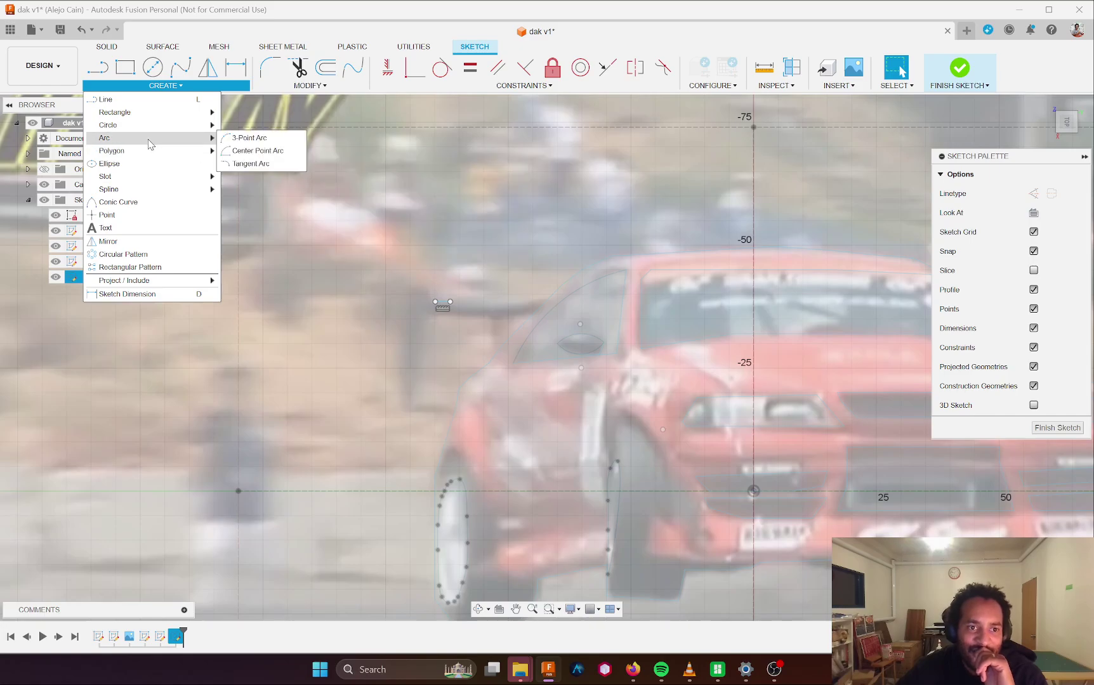
pyautogui.click(245, 143)
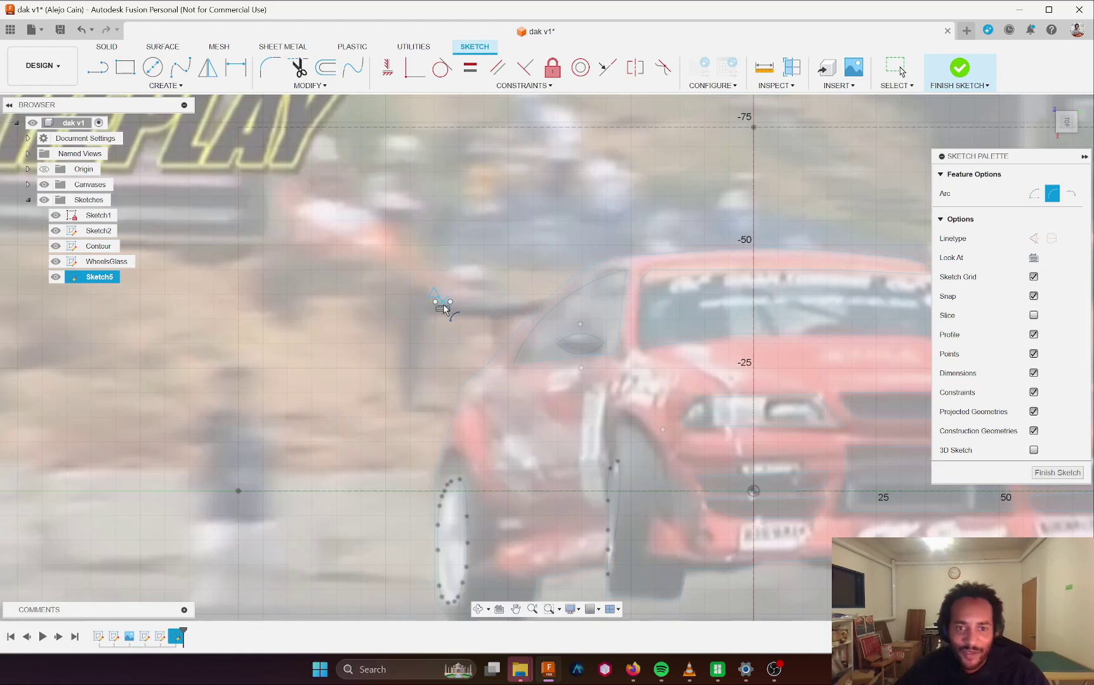
pyautogui.scroll(3, 443, 308)
pyautogui.press('Escape')
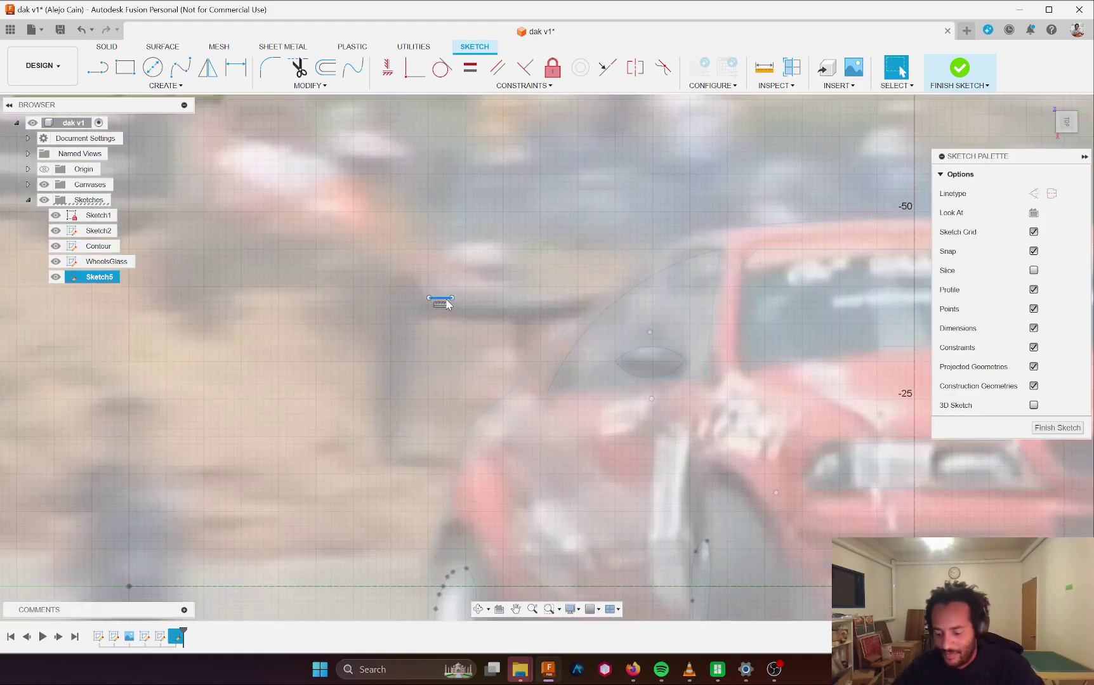
# - Sketch a shallow, downward-bowed three-point arc about 24 mm wide along the rear spoiler's upper edge, from its outer end towards the body
pyautogui.click(166, 85)
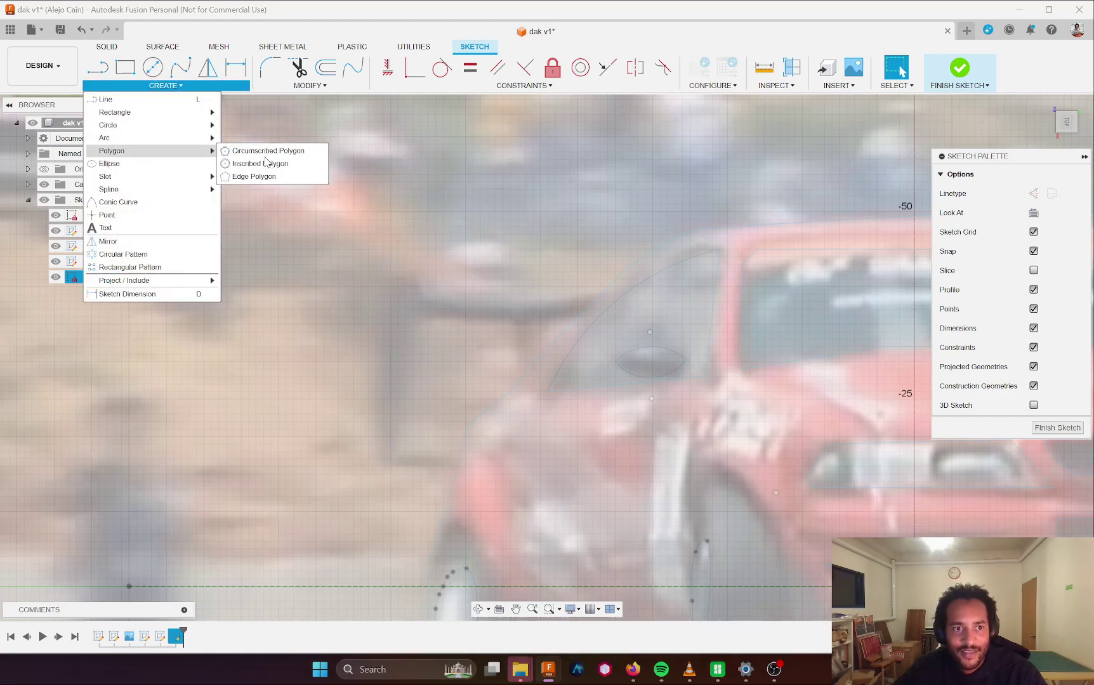
pyautogui.moveTo(108, 138)
pyautogui.click(257, 151)
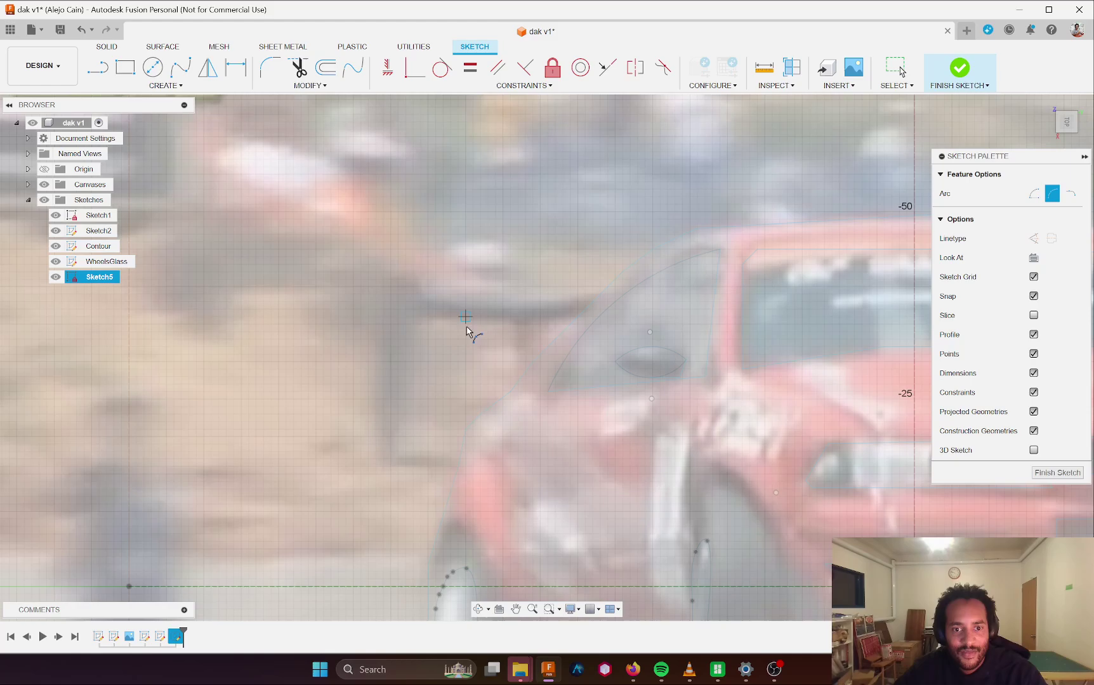
pyautogui.click(420, 301)
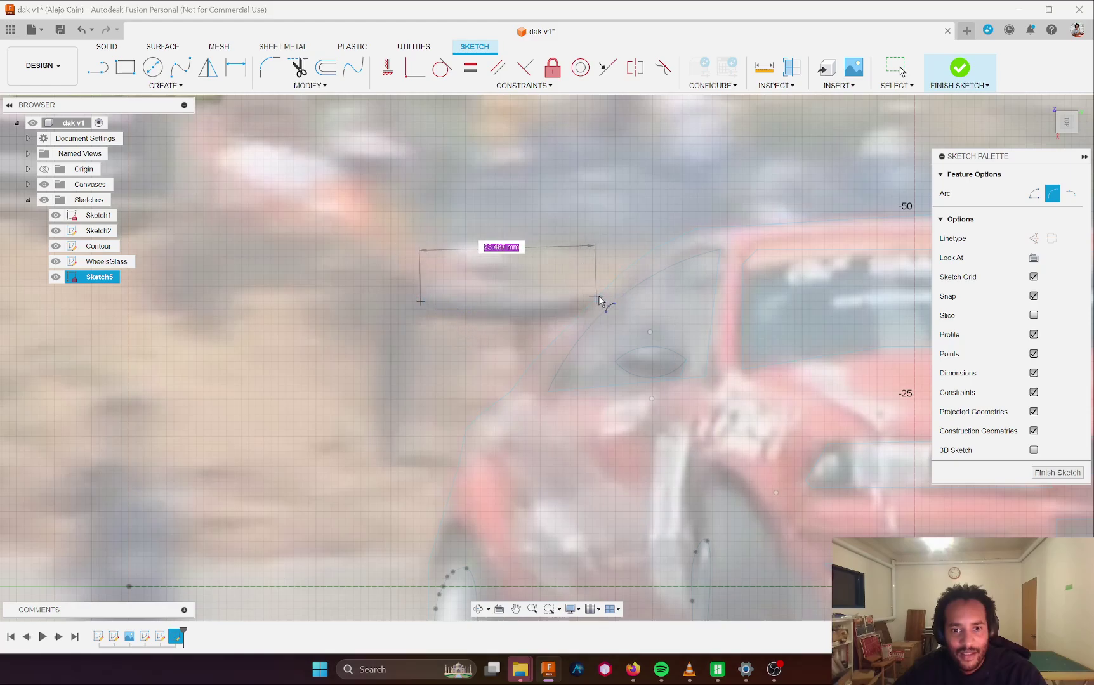
pyautogui.click(599, 294)
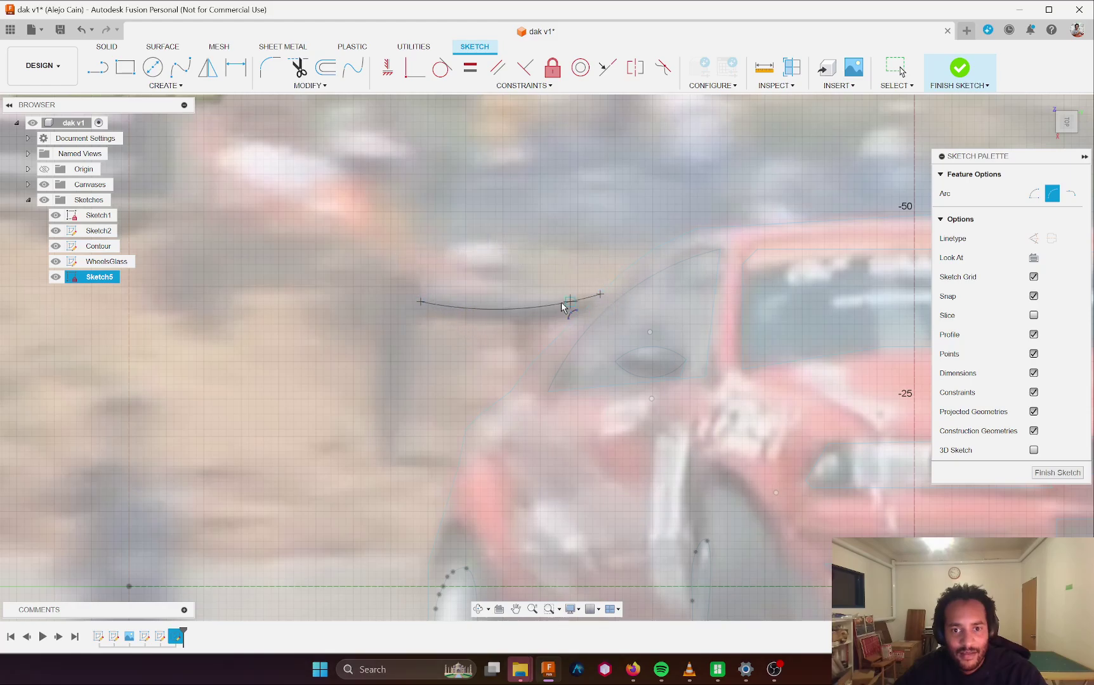
pyautogui.click(523, 304)
pyautogui.scroll(2, 385, 274)
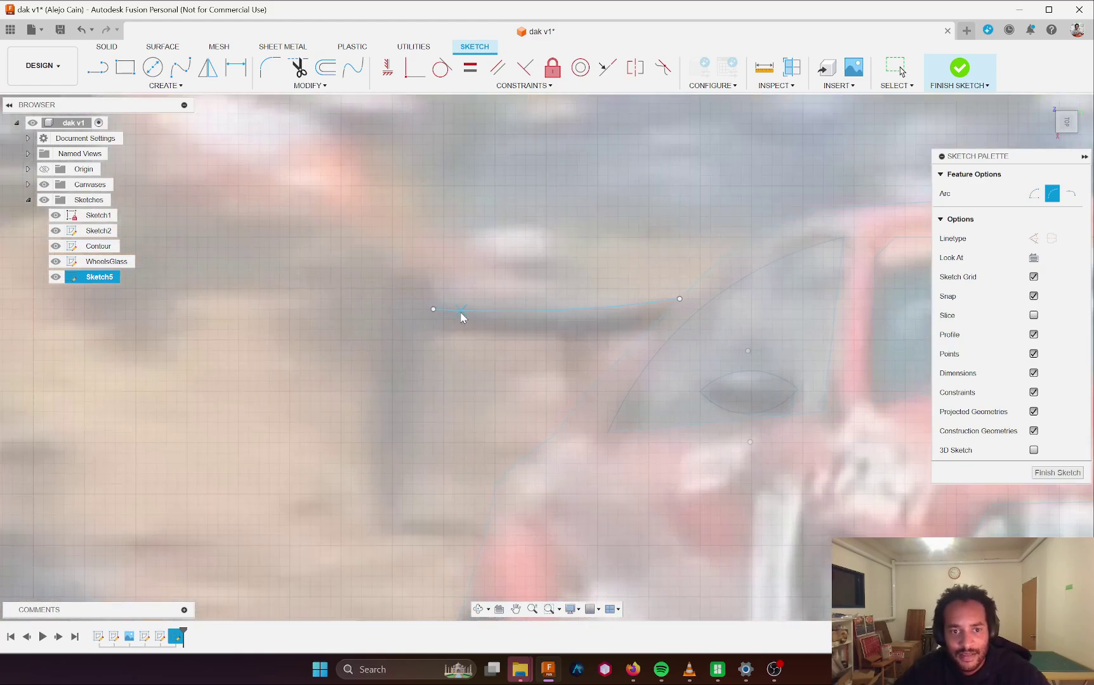
pyautogui.press('Escape')
# - Trace the spoiler end plate's outer edge with connected lines from the arc's outer end, over the top, down and back to the car body
pyautogui.press('l')
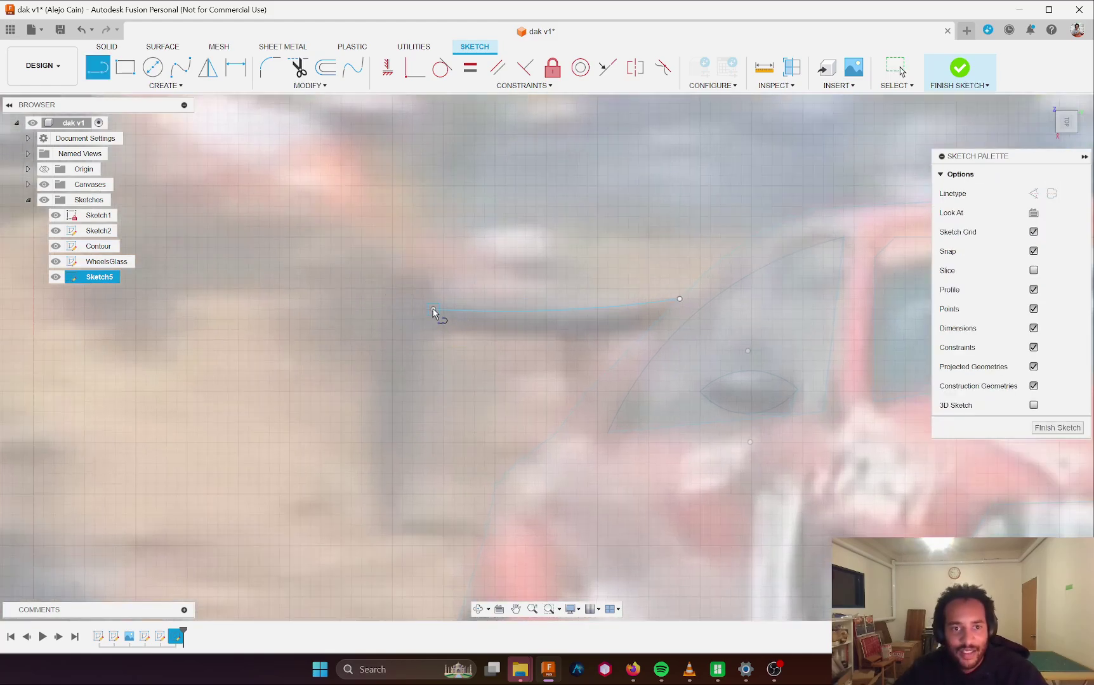
pyautogui.click(422, 275)
pyautogui.click(387, 274)
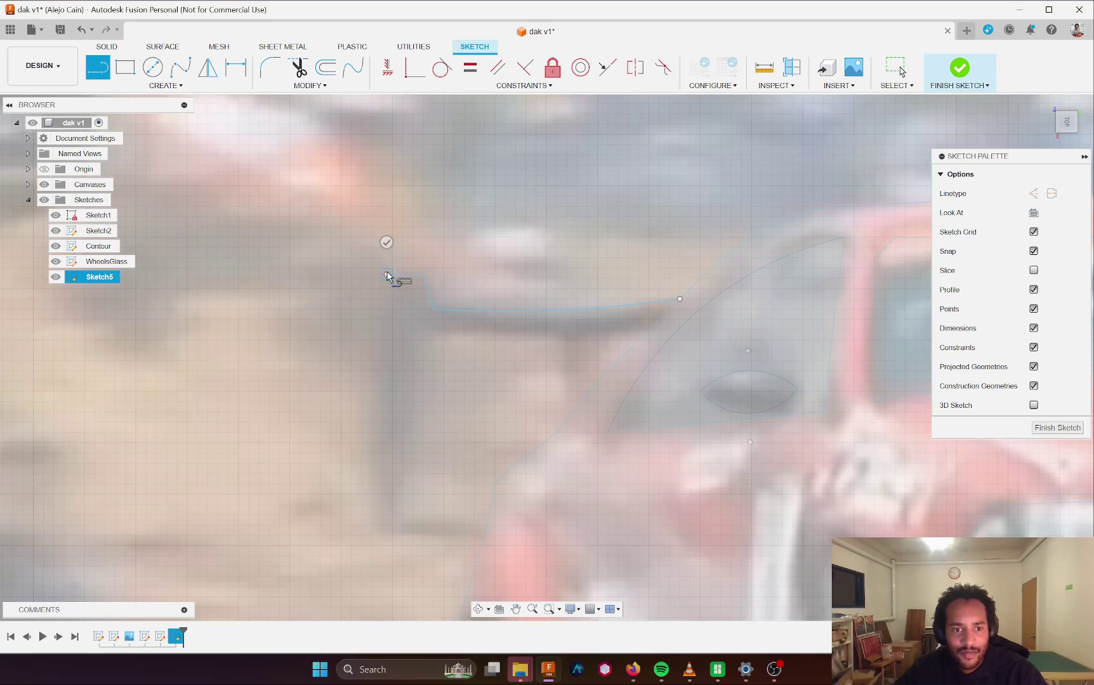
pyautogui.click(365, 436)
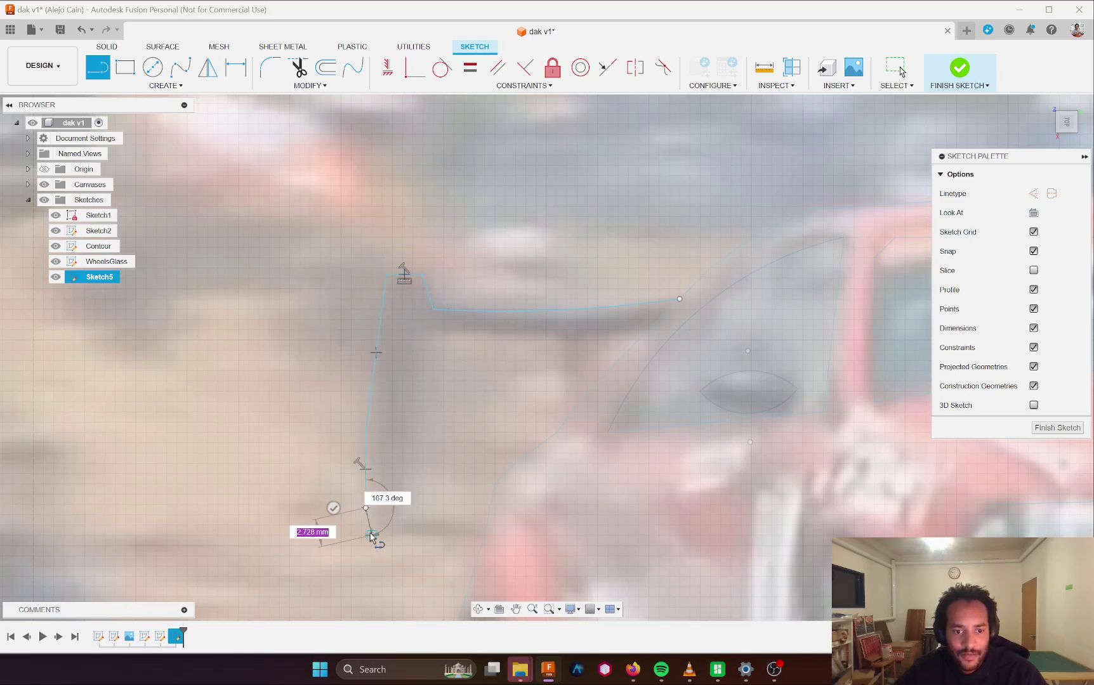
pyautogui.click(366, 530)
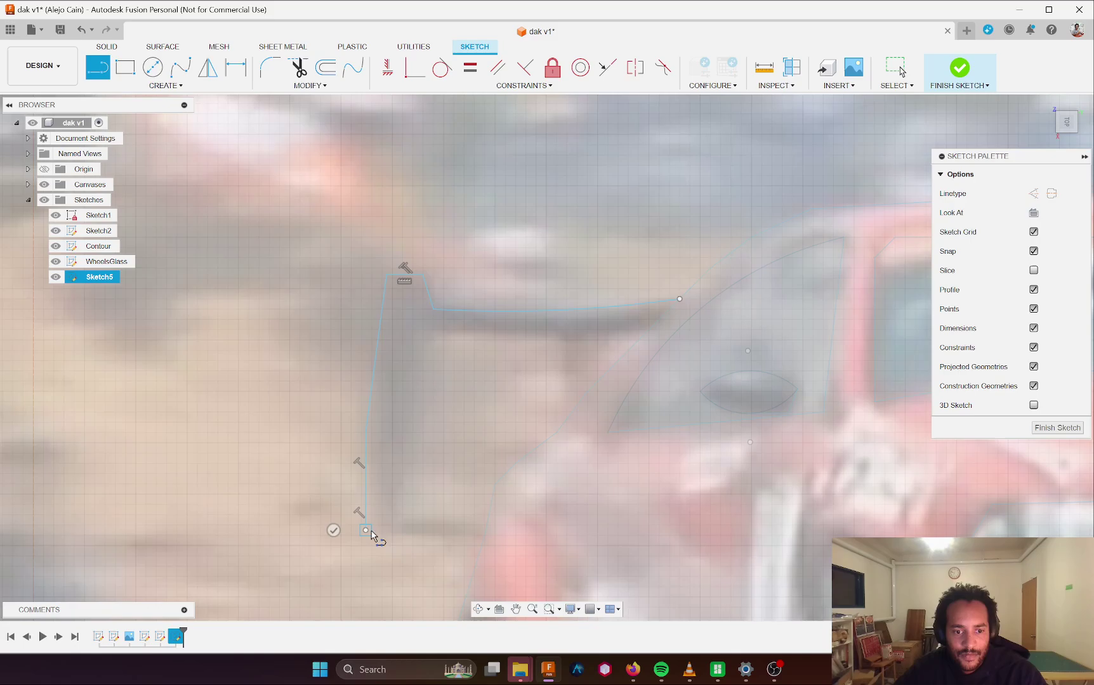
pyautogui.click(484, 535)
pyautogui.press('Escape')
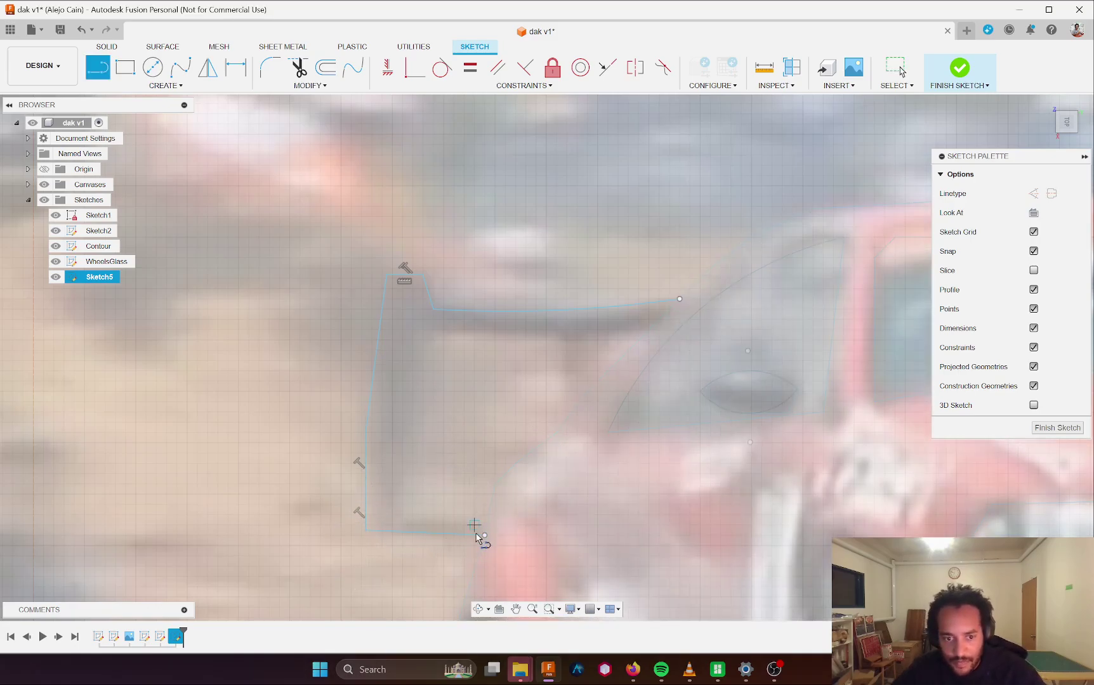
# - Trace the inner edge with connected lines from the lower bar up the end plate, along the wing's underside and about 8 mm down the support
pyautogui.click(484, 525)
pyautogui.click(399, 521)
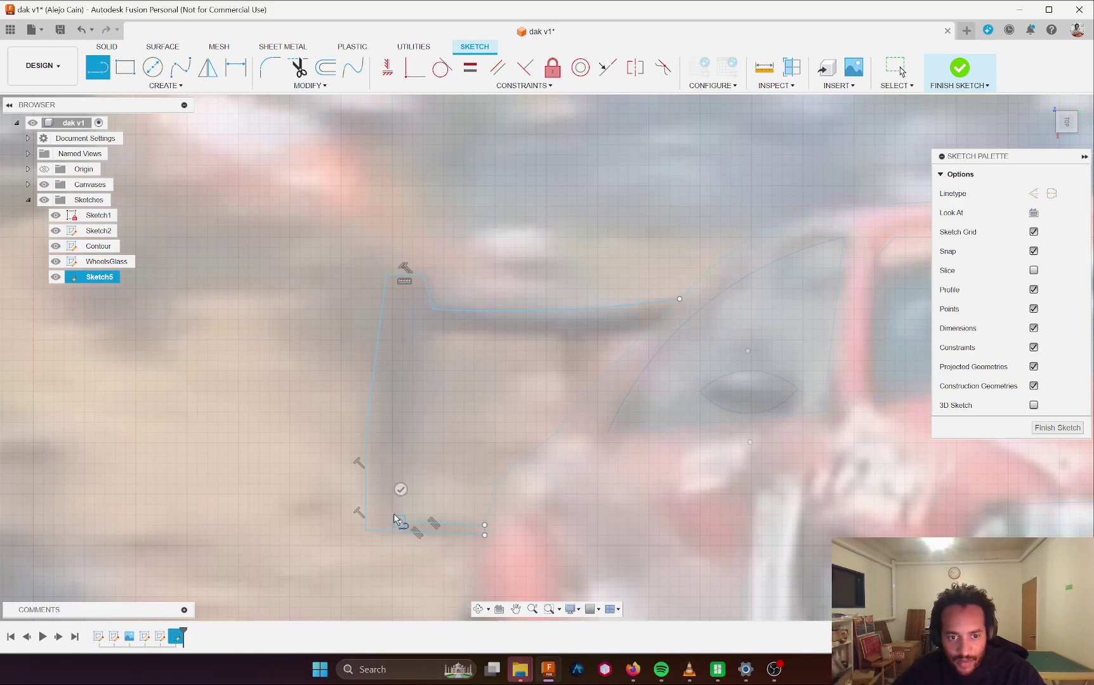
pyautogui.click(414, 384)
pyautogui.click(425, 335)
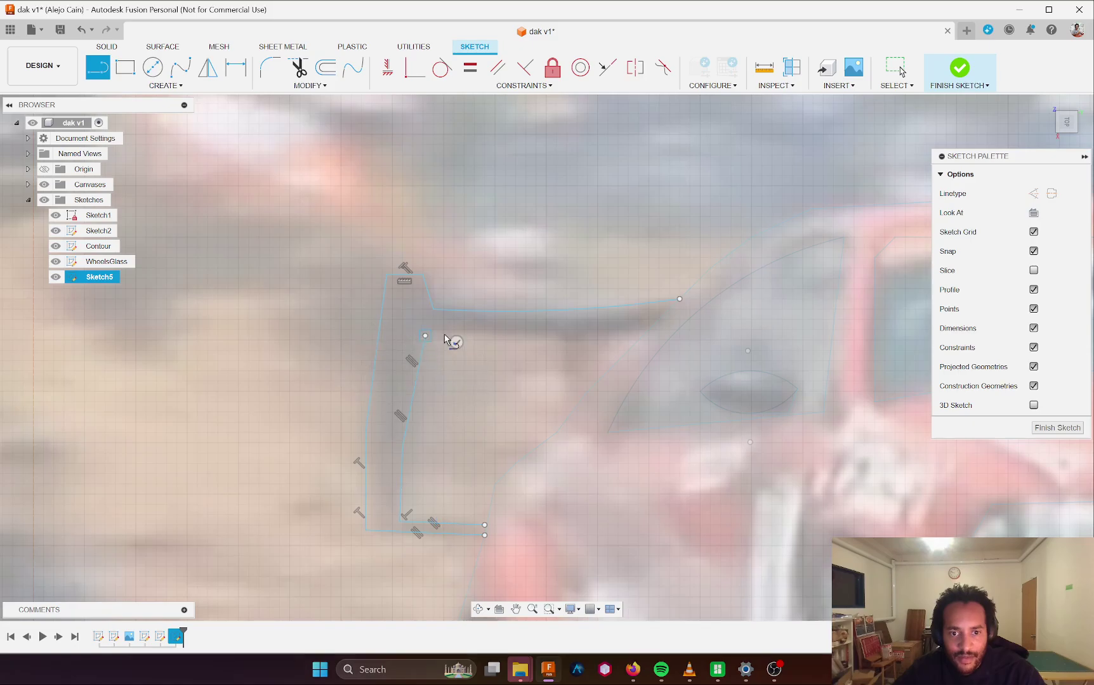
pyautogui.click(567, 336)
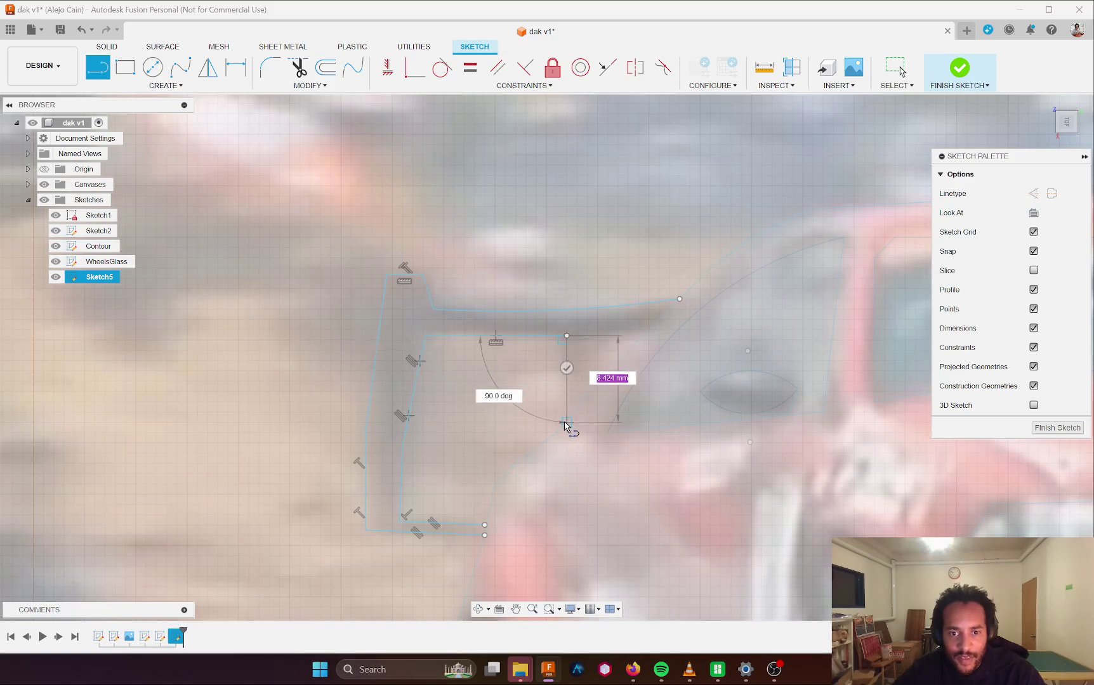
pyautogui.click(566, 422)
pyautogui.press('Escape')
pyautogui.press('l')
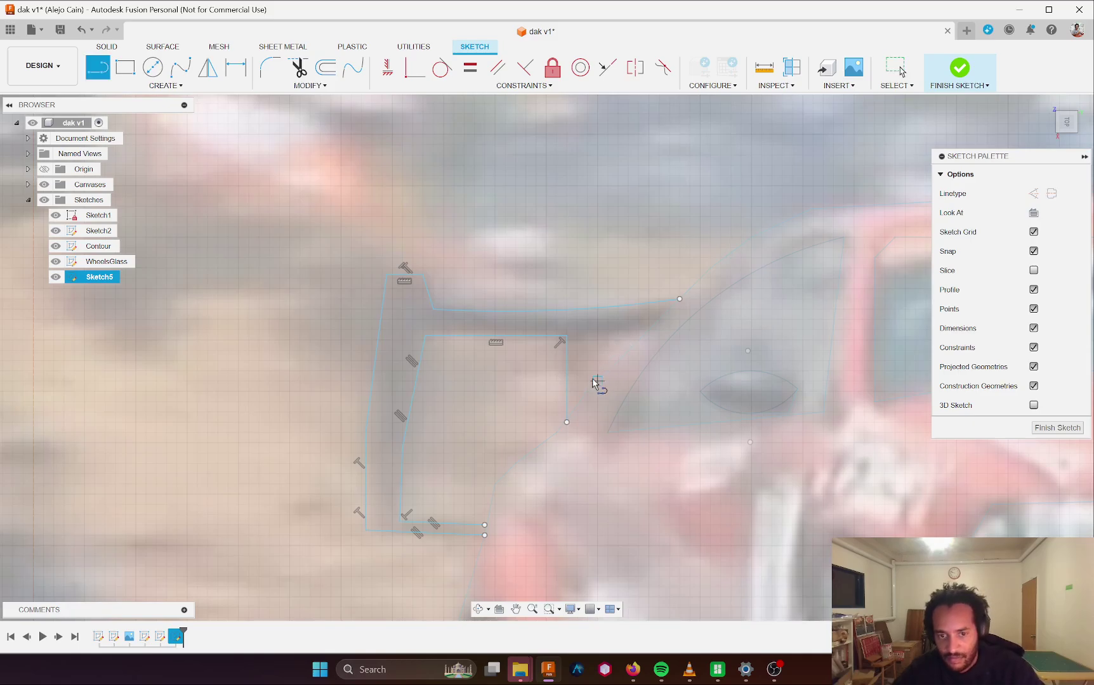
pyautogui.click(567, 422)
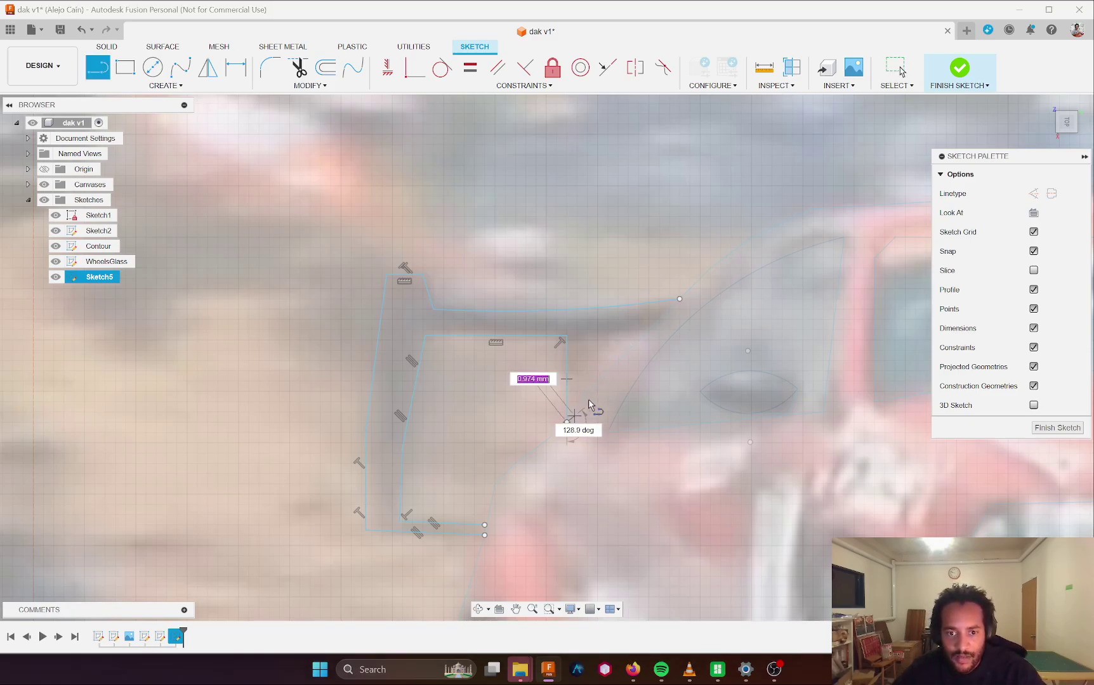
pyautogui.press('Escape')
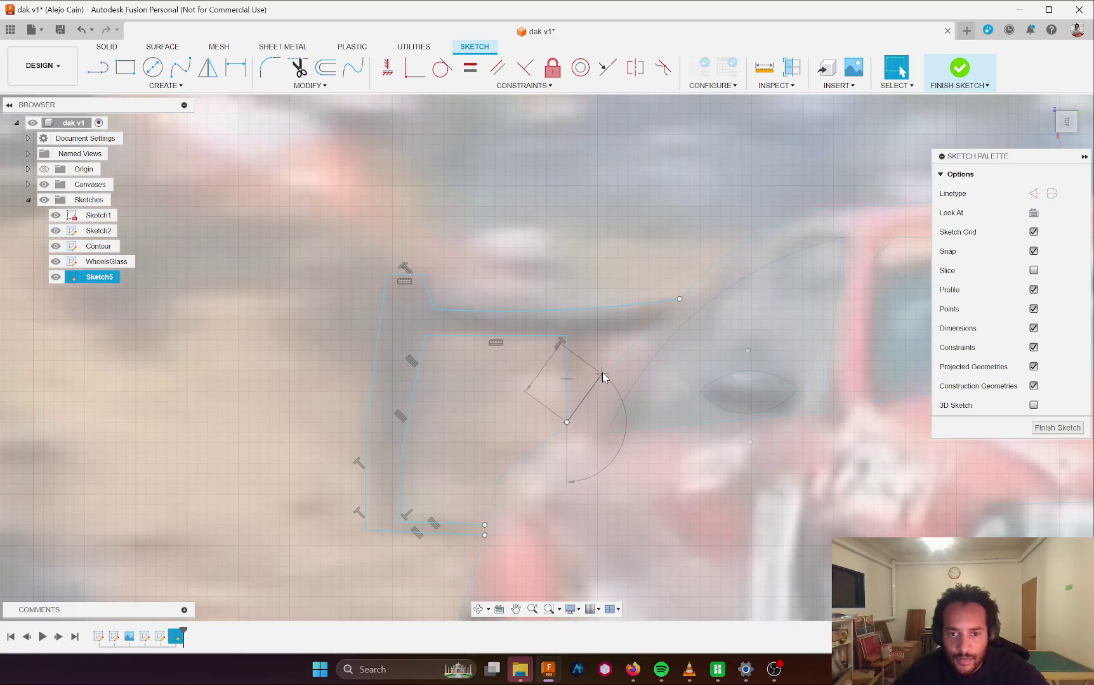
# - Trace the short inner stretch of the wing's underside and, from its outer end, a short line down the support's inner edge
pyautogui.press('l')
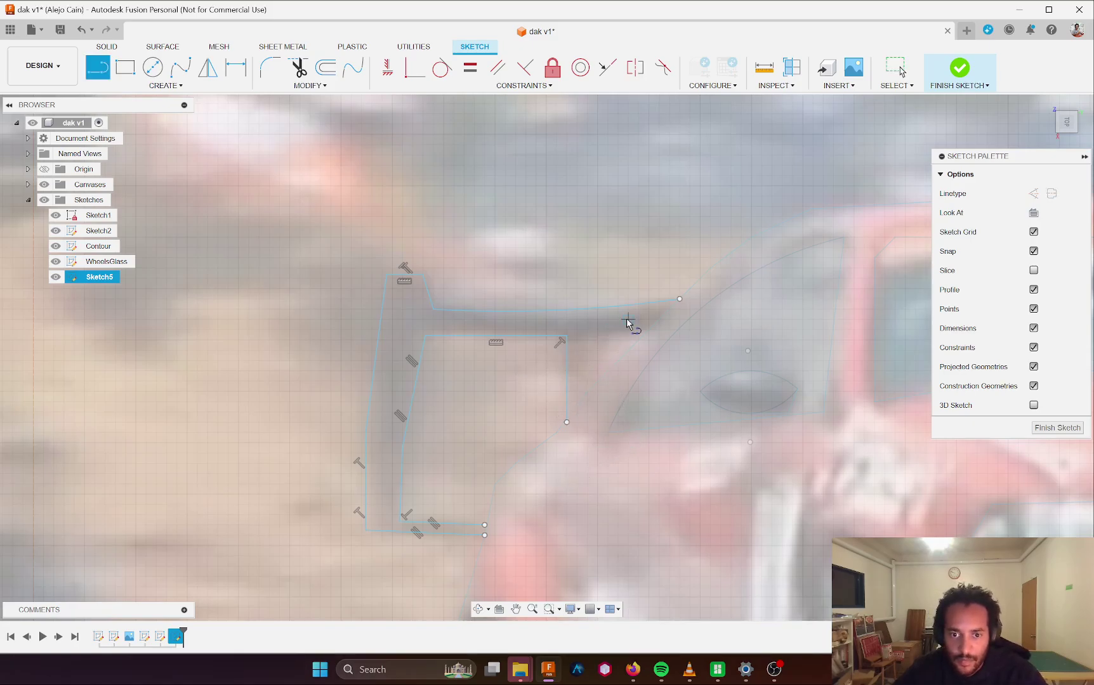
pyautogui.click(612, 335)
pyautogui.click(648, 330)
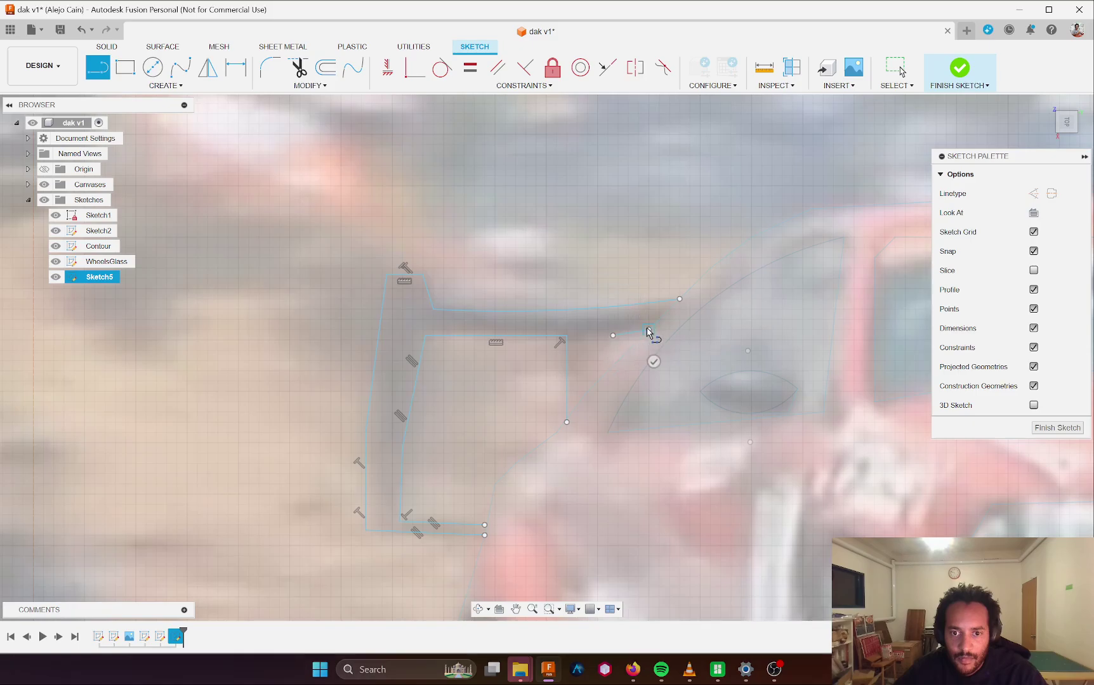
pyautogui.press('Escape')
pyautogui.press('l')
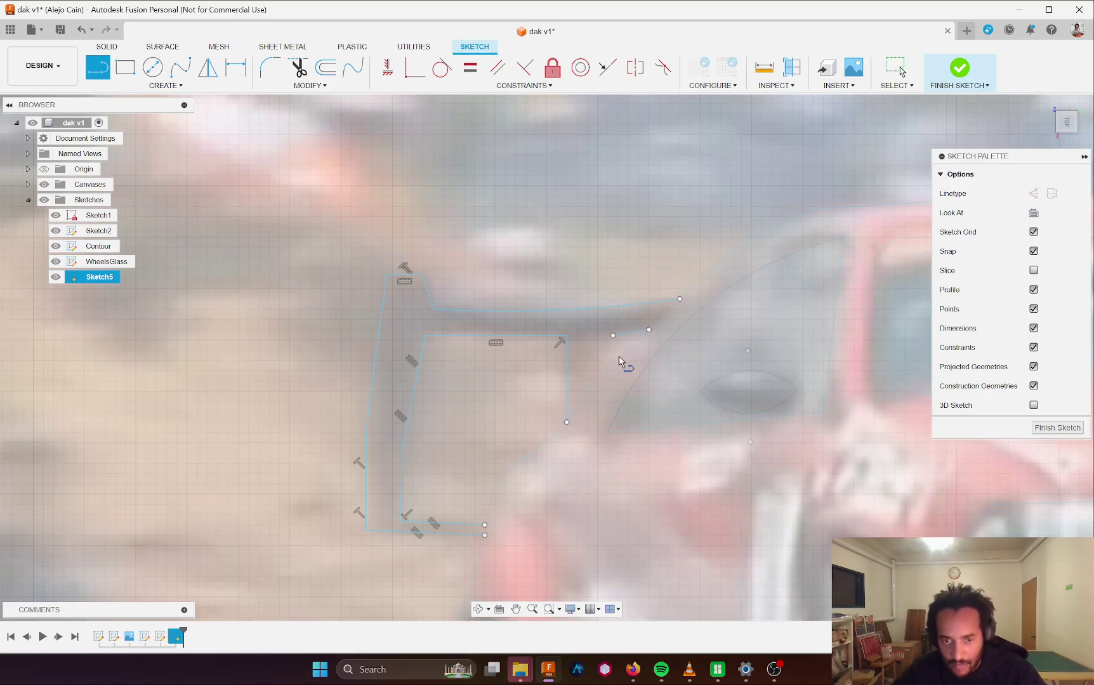
pyautogui.click(613, 335)
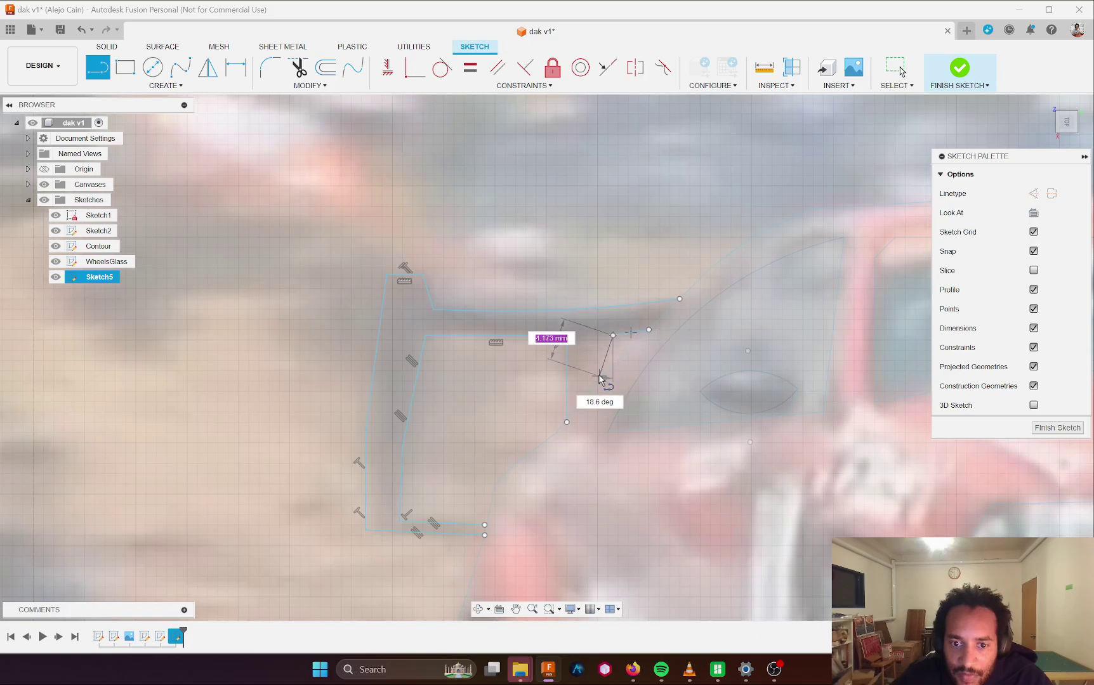
pyautogui.click(608, 370)
pyautogui.press('Escape')
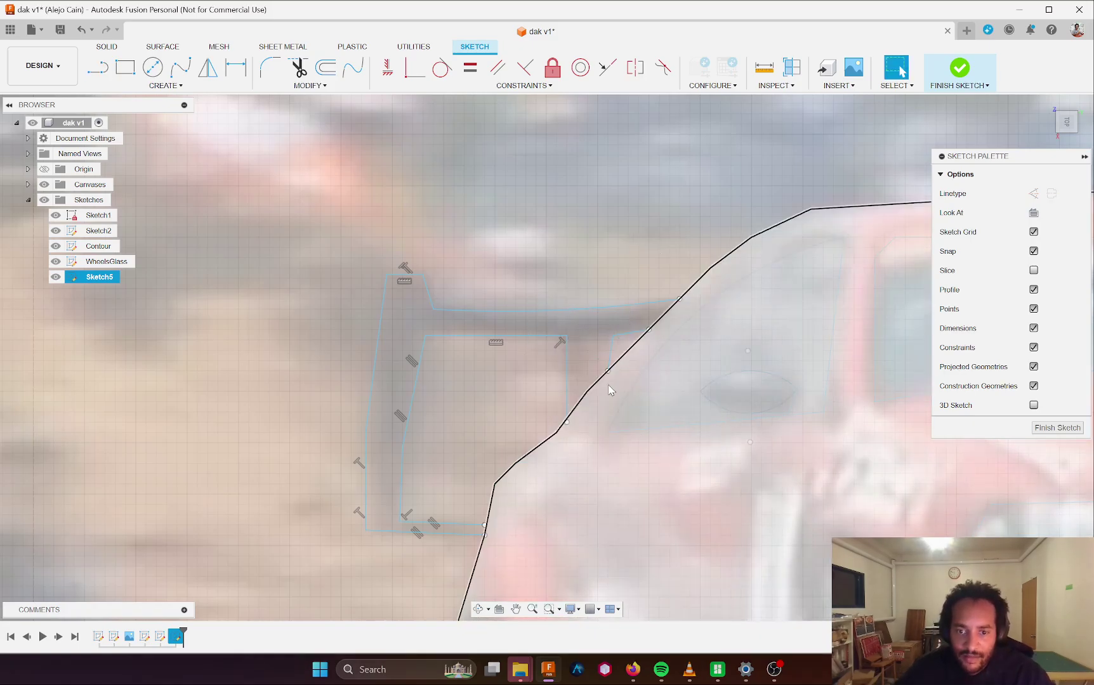
# - Join the support's inner edge to its lower end with a line, and close the wing's body-side end up to the arc
pyautogui.press('l')
pyautogui.click(608, 370)
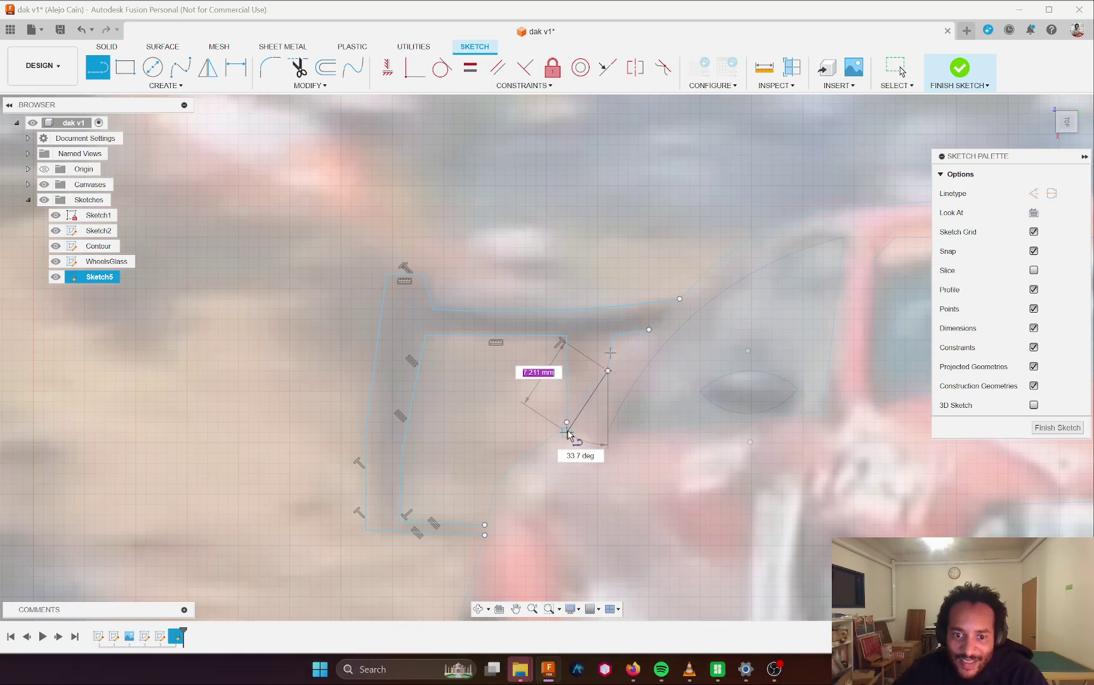
pyautogui.click(566, 422)
pyautogui.press('Escape')
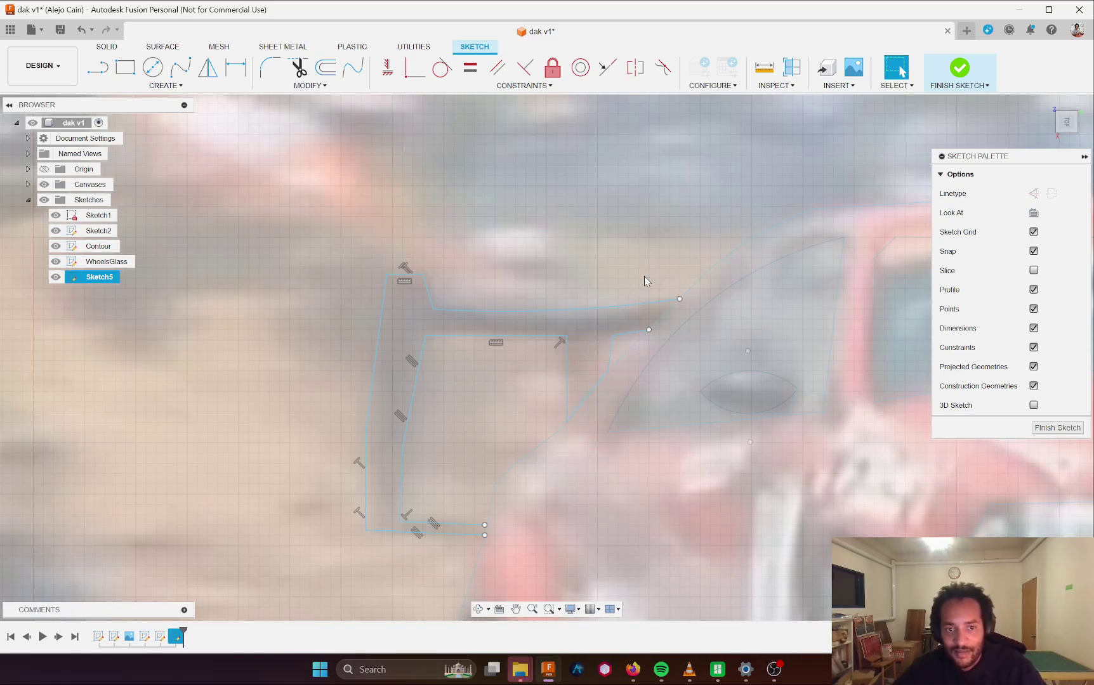
pyautogui.press('l')
pyautogui.click(649, 330)
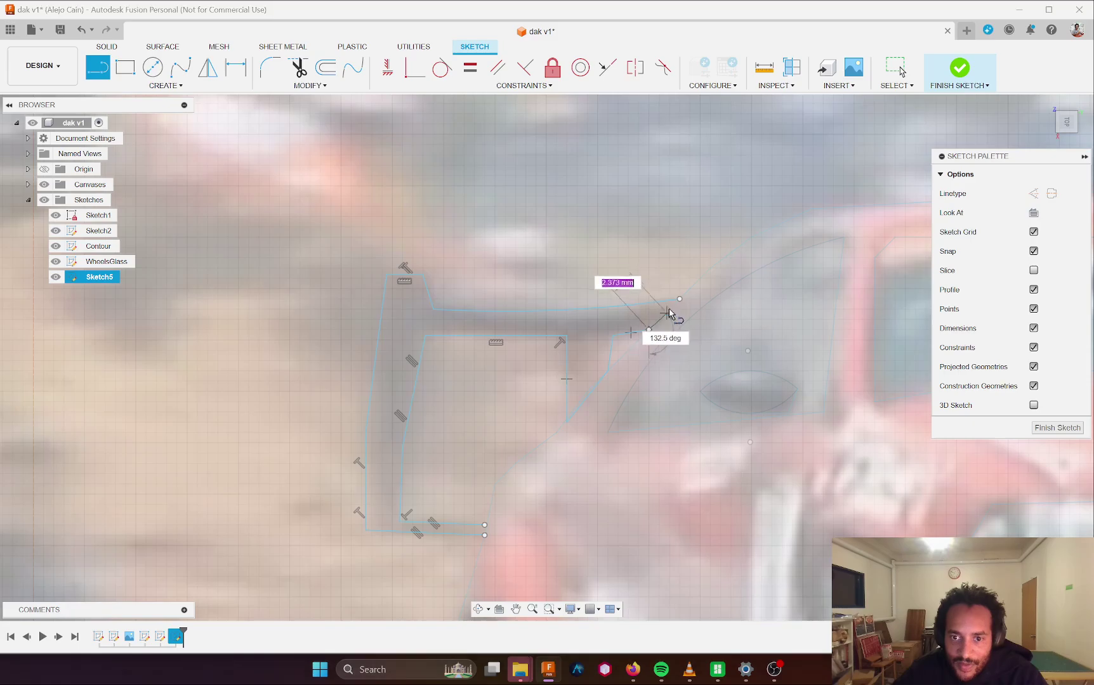
pyautogui.click(679, 299)
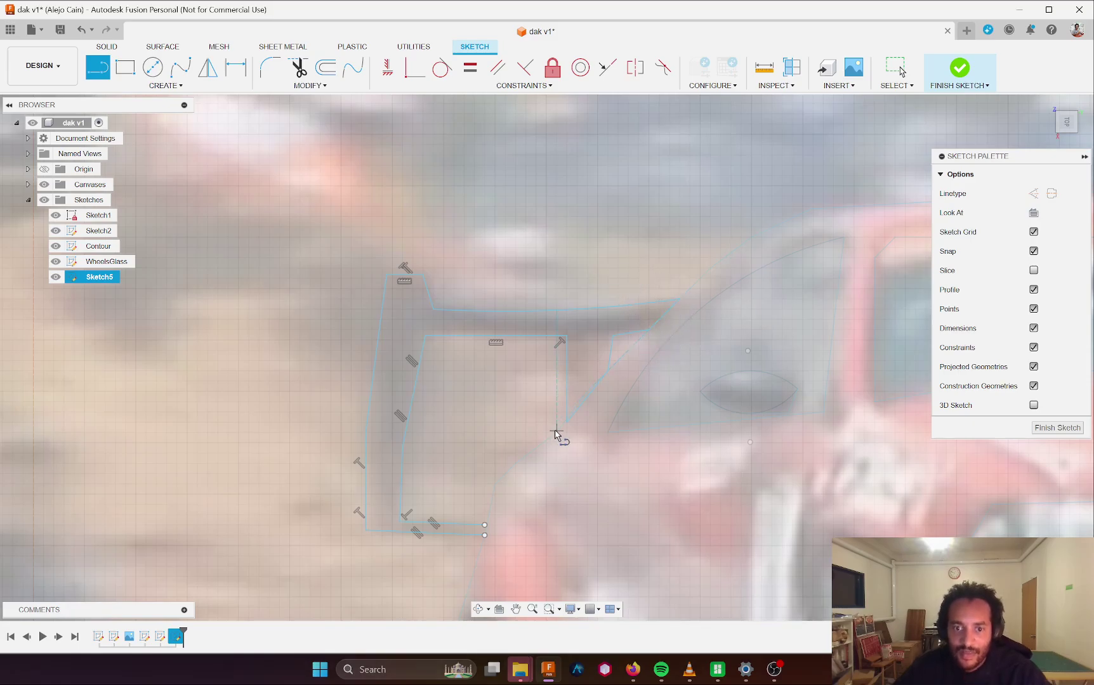
pyautogui.press('Escape')
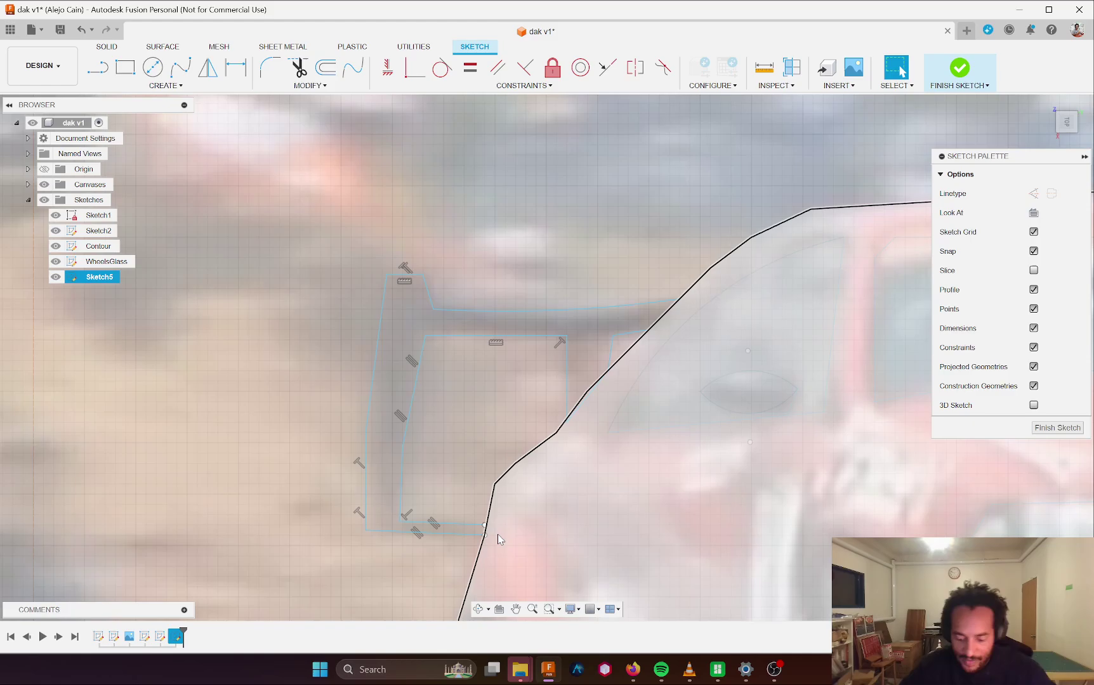
# - Try to move the body-side endpoint of the lower bar's upper edge onto the body contour
pyautogui.scroll(3, 492, 528)
pyautogui.press('l')
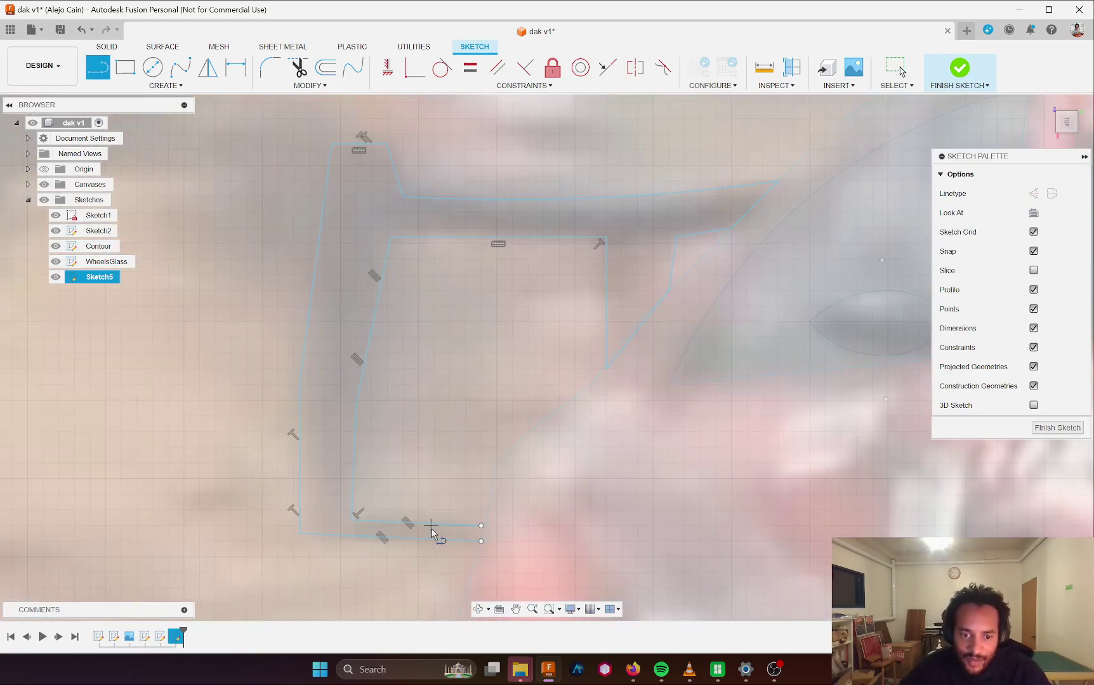
pyautogui.scroll(8, 484, 528)
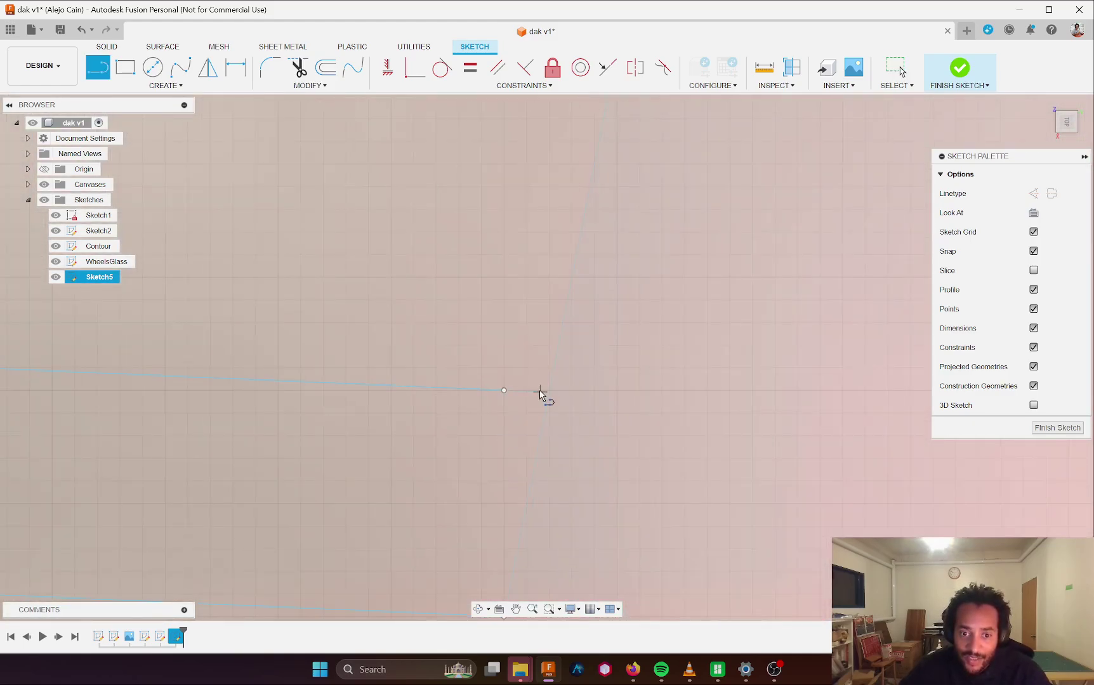
pyautogui.press('Escape')
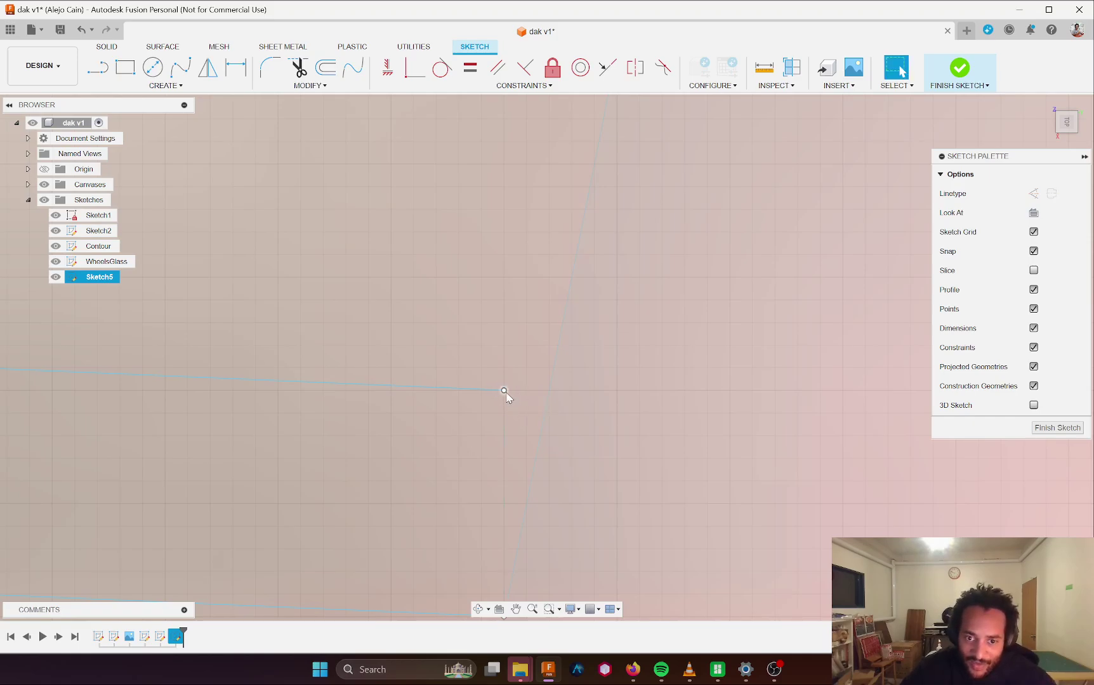
pyautogui.moveTo(505, 391); pyautogui.dragTo(547, 397)
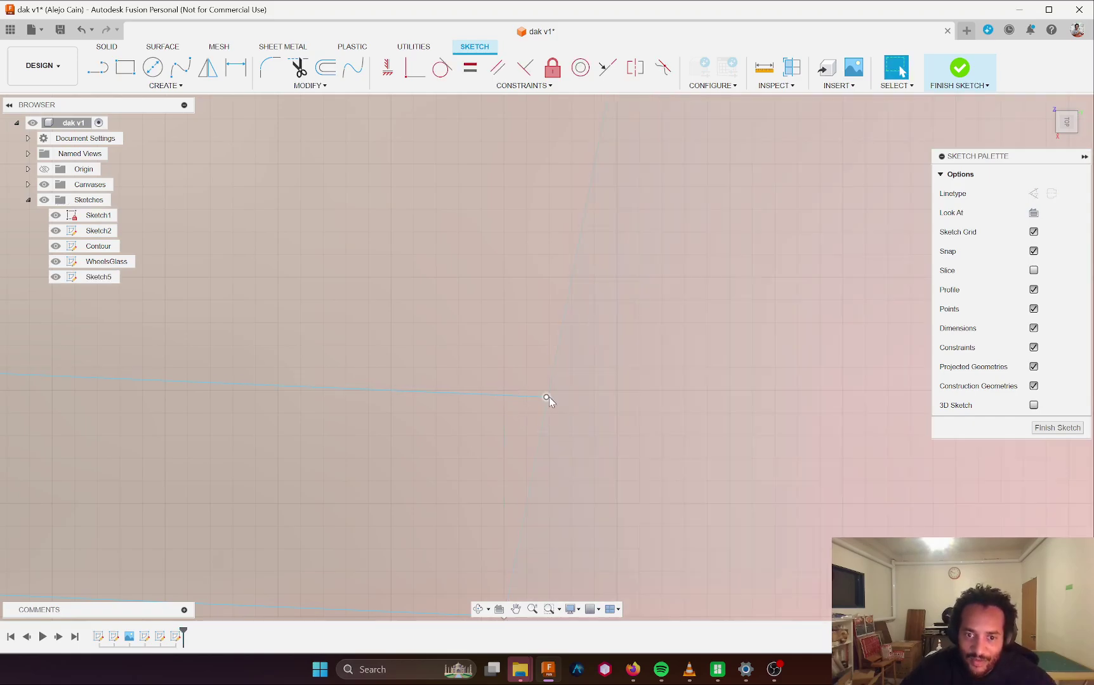
pyautogui.hotkey('ctrl', 'z')
# - Extend the lower bar's upper edge to the body contour and close the bar's end with a short line
pyautogui.scroll(-3, 498, 437)
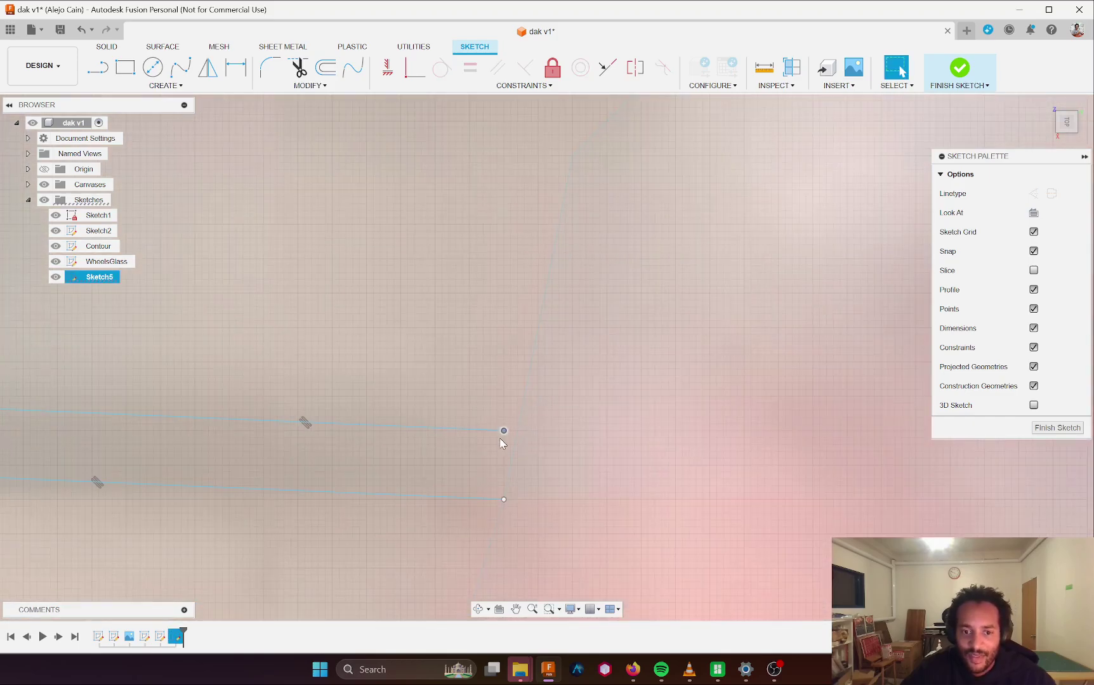
pyautogui.moveTo(504, 430); pyautogui.dragTo(520, 432)
pyautogui.press('l')
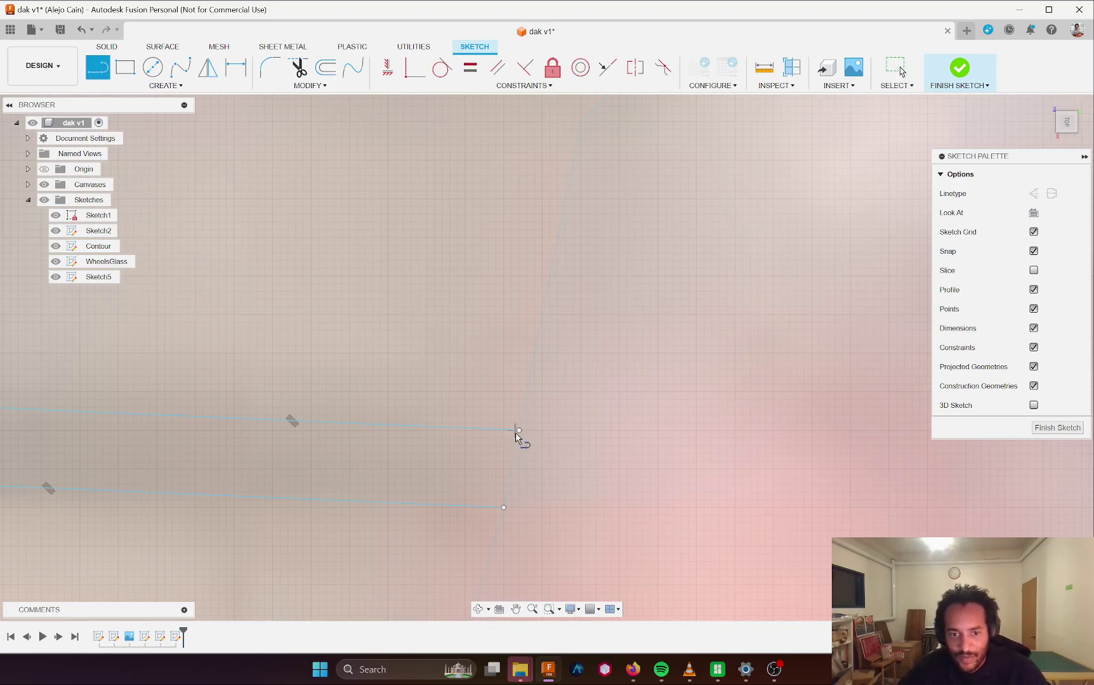
pyautogui.click(519, 431)
pyautogui.click(504, 508)
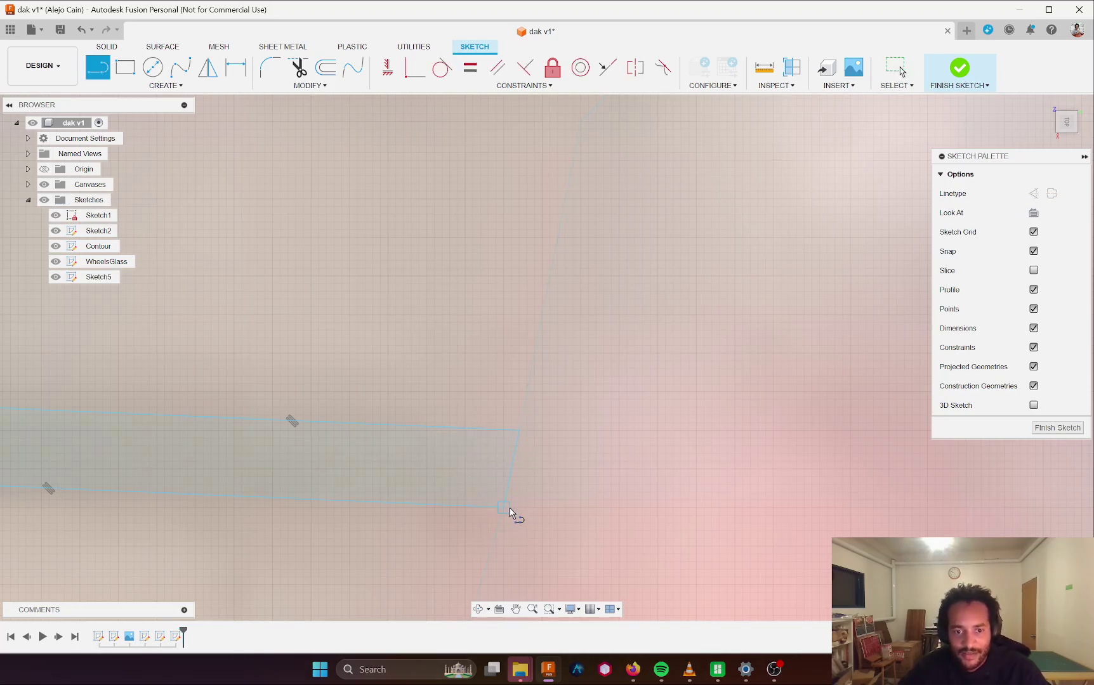
pyautogui.scroll(-2, 552, 501)
pyautogui.scroll(-4, 545, 502)
pyautogui.scroll(-4, 600, 352)
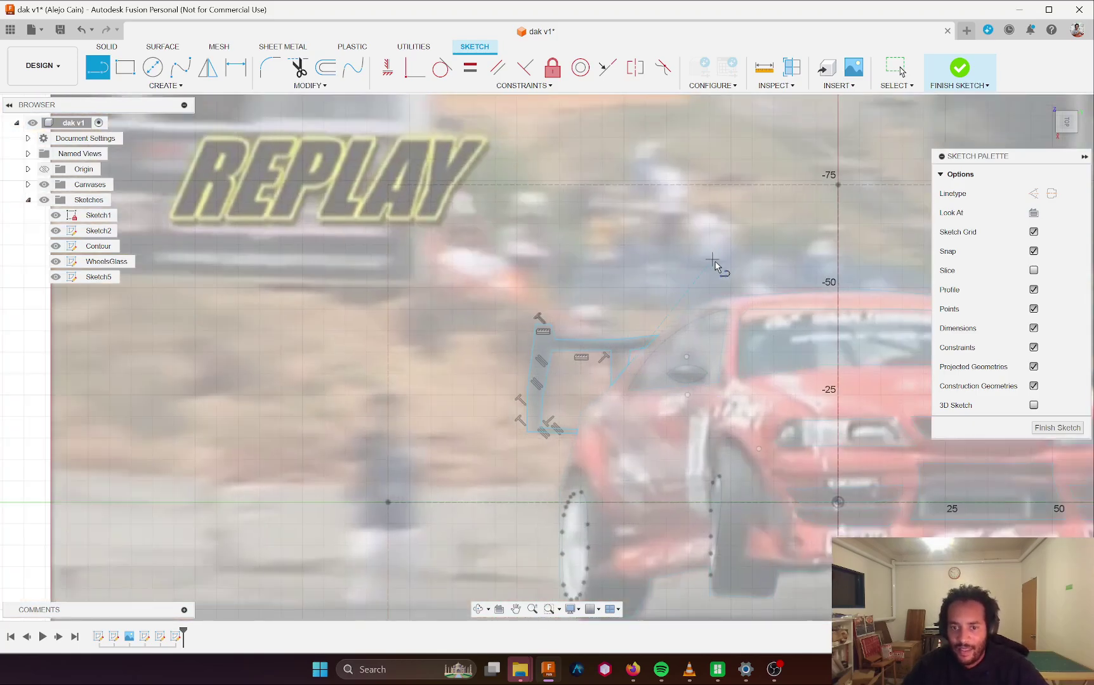
pyautogui.press('Escape')
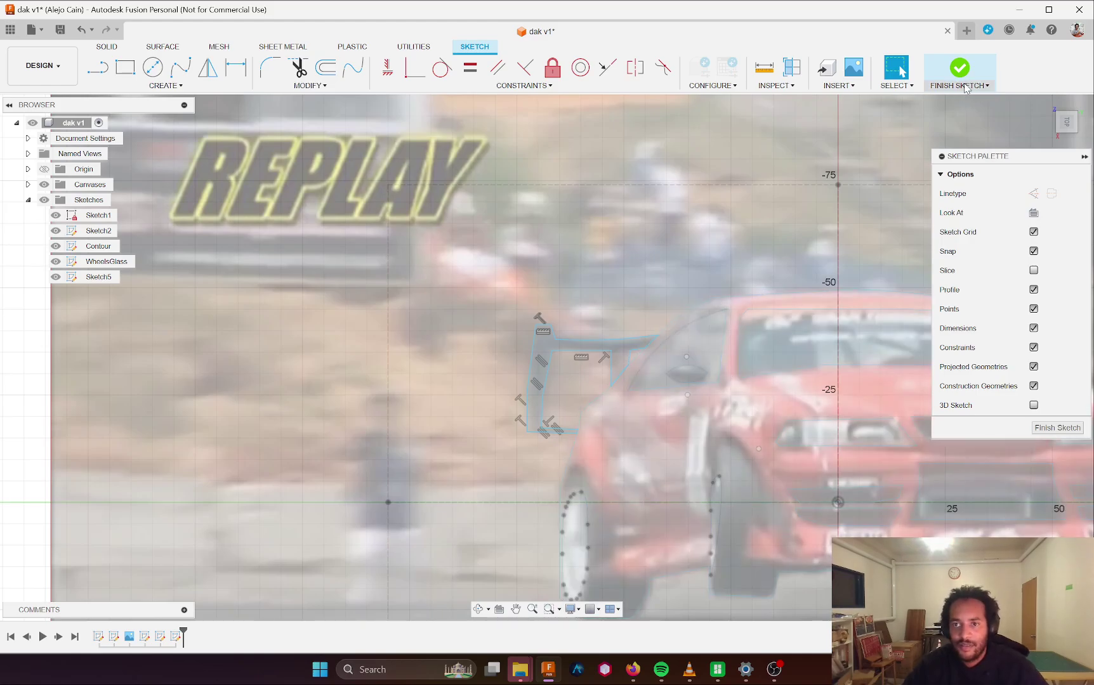
pyautogui.moveTo(744, 337); pyautogui.dragTo(493, 268, button='middle')
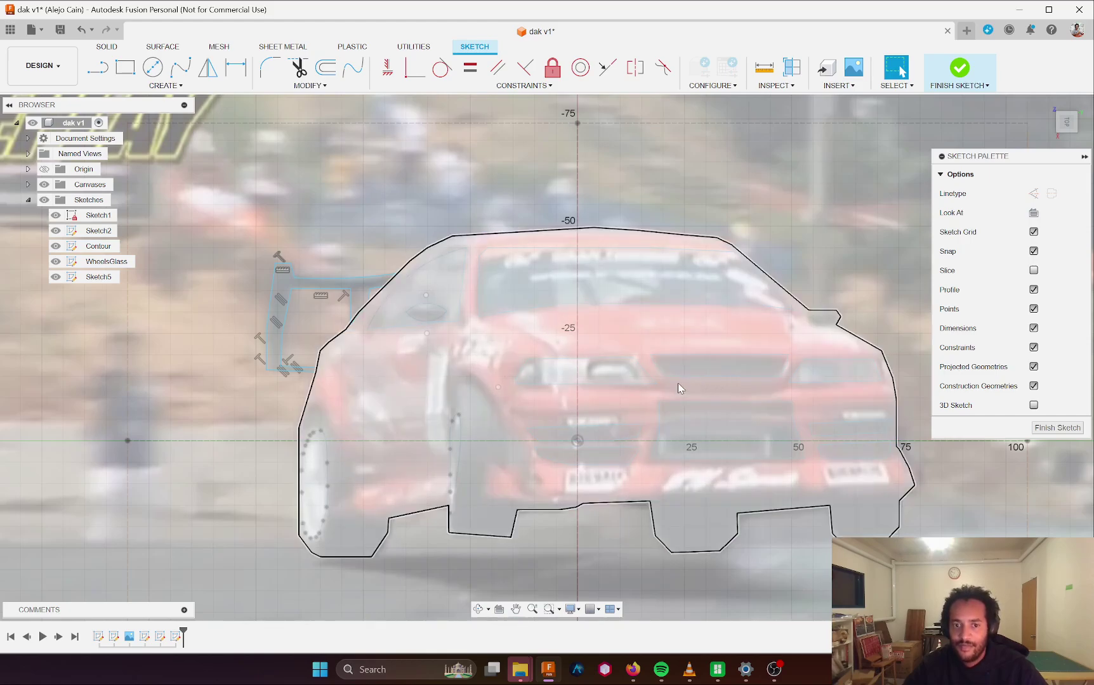
pyautogui.press('l')
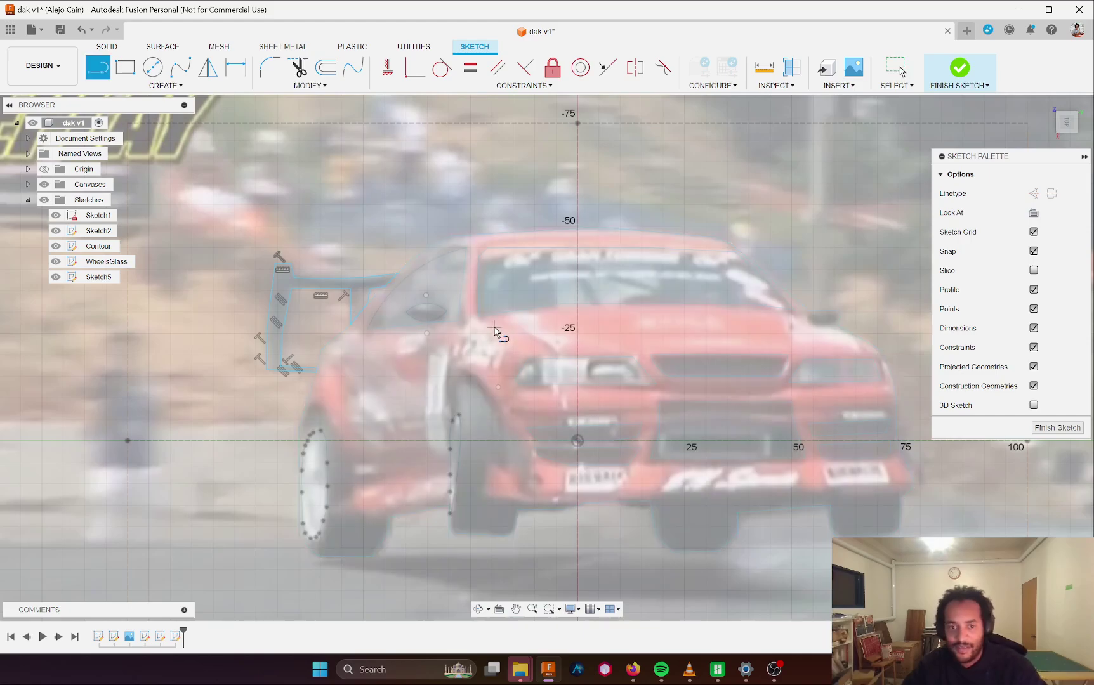
pyautogui.click(497, 317)
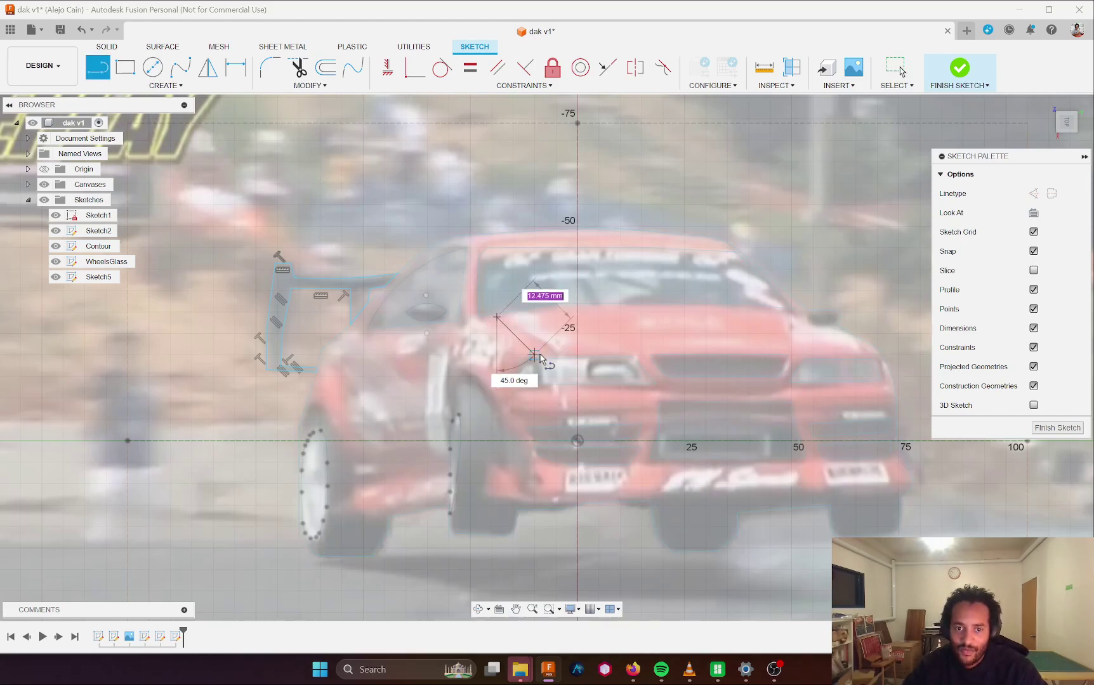
# - Finish the spoiler sketch and rename it Wing
pyautogui.click(959, 68)
pyautogui.click(95, 277)
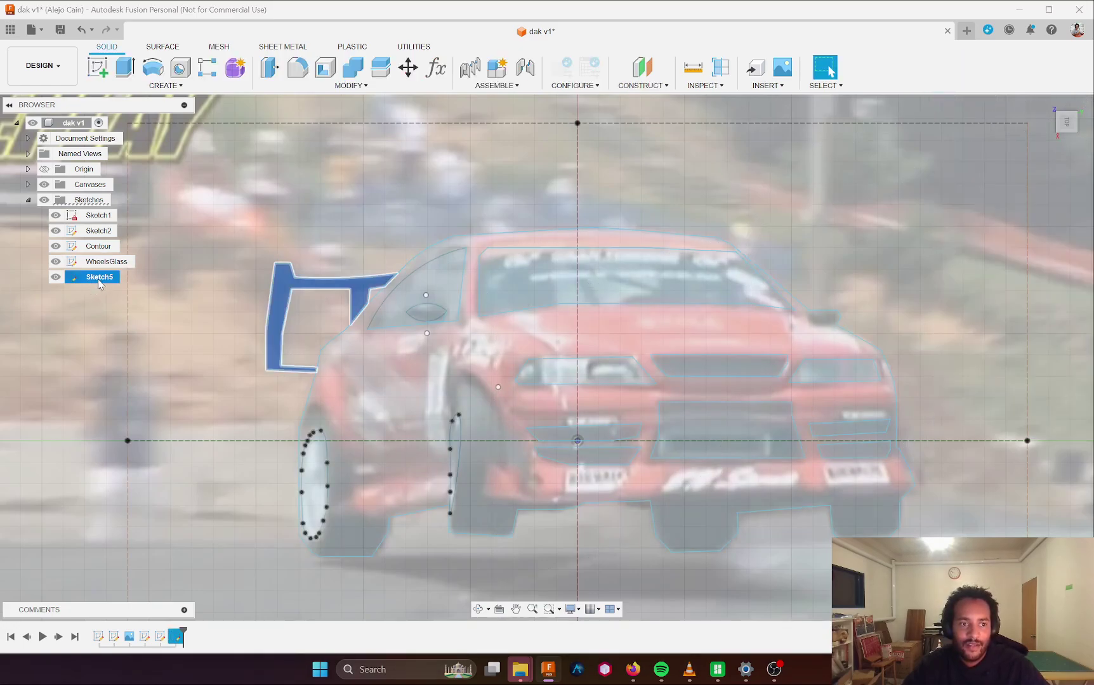
pyautogui.rightClick(95, 277)
pyautogui.press('Escape')
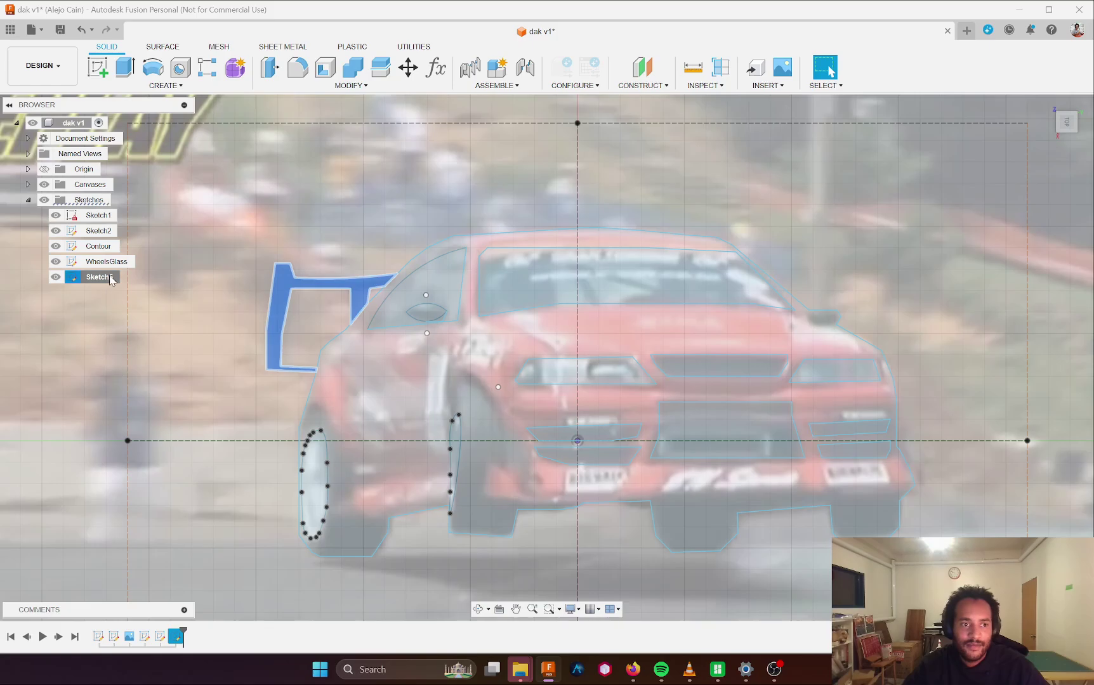
pyautogui.write('Wing')
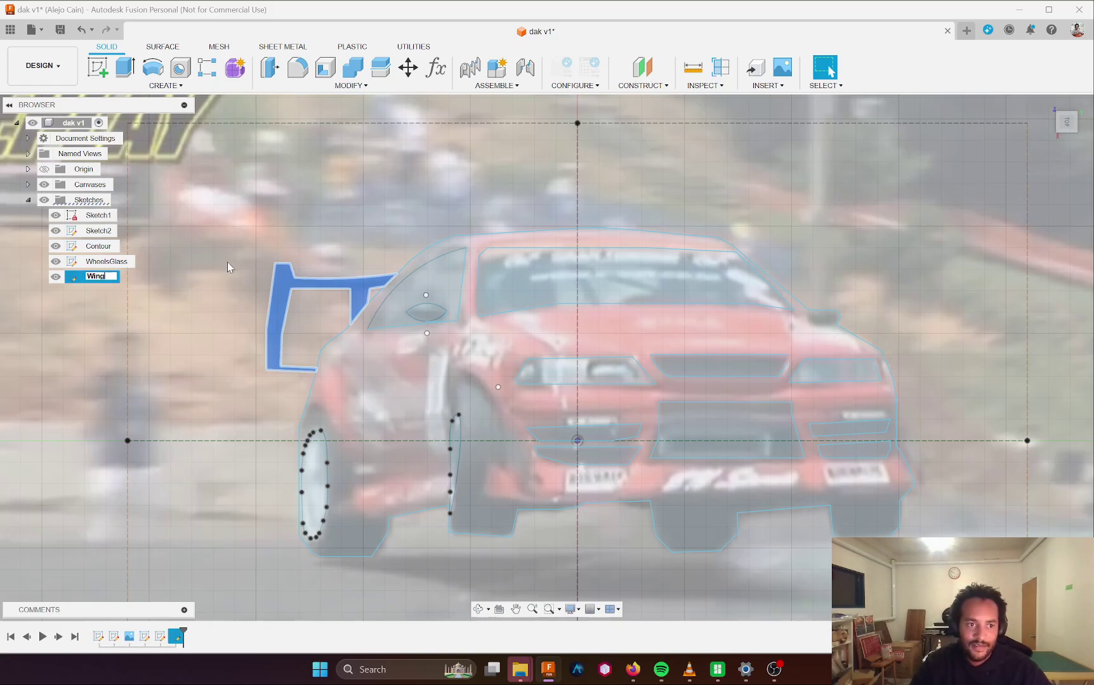
pyautogui.press('Return')
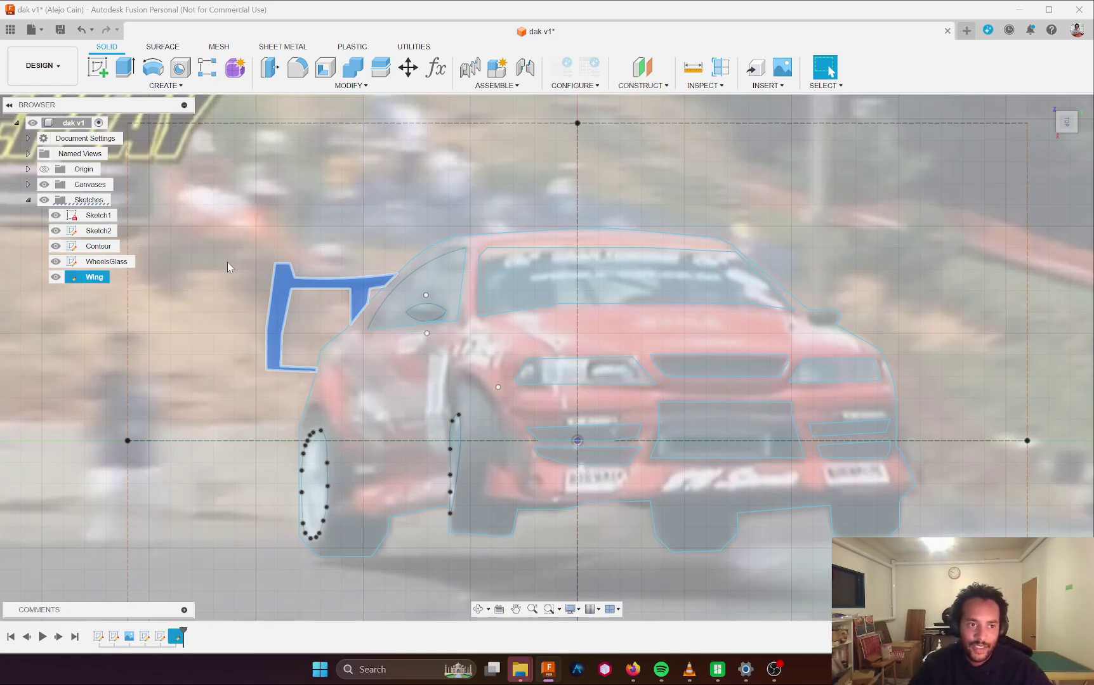
# - Start a new sketch on the car photo's plane and rotate the view so the car appears upright
pyautogui.click(97, 67)
pyautogui.click(852, 457)
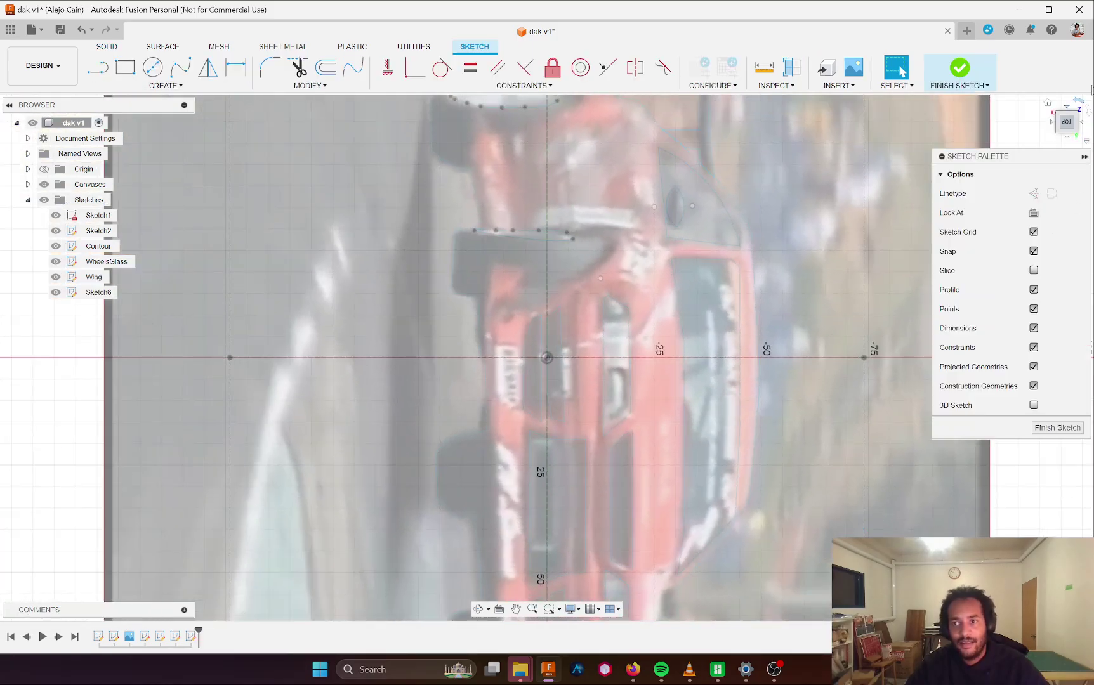
pyautogui.click(1081, 101)
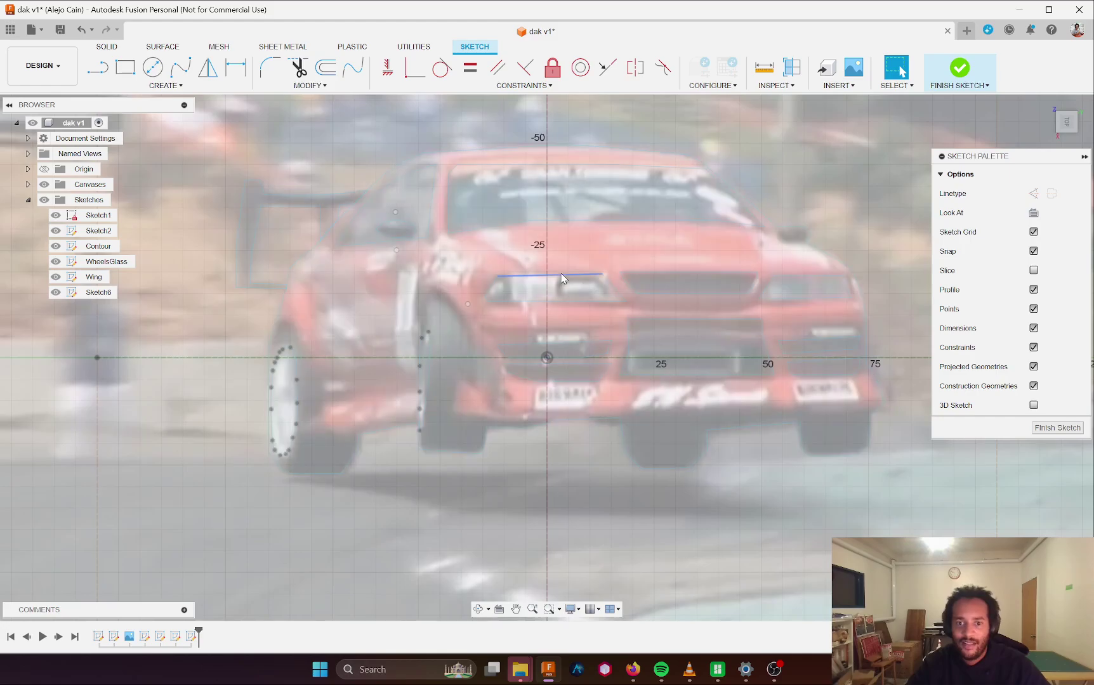
pyautogui.scroll(-4, 587, 478)
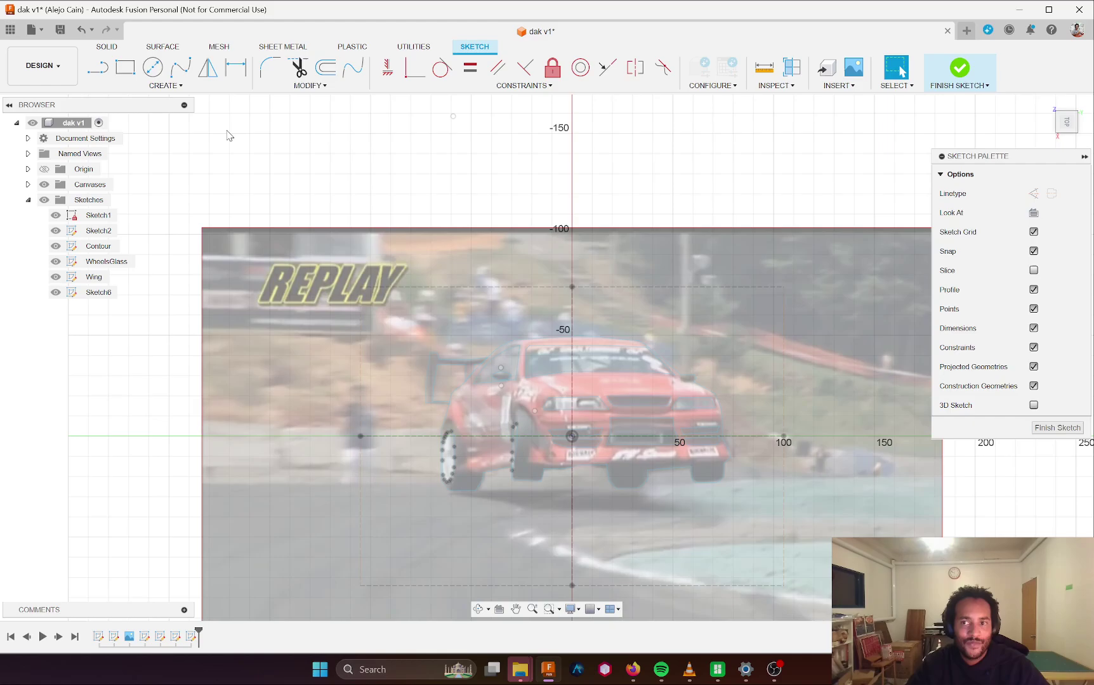
pyautogui.scroll(5, 605, 393)
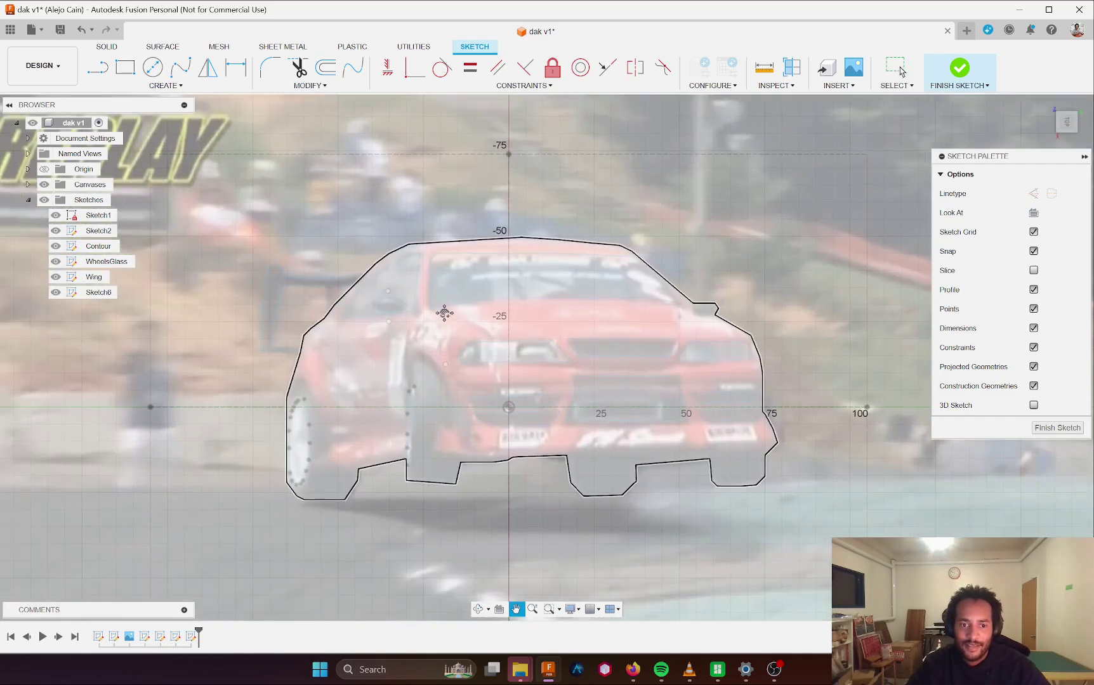
# - Trace the hood's side crease with connected lines from the windshield's lower corner down towards the adjacent headlight
pyautogui.press('l')
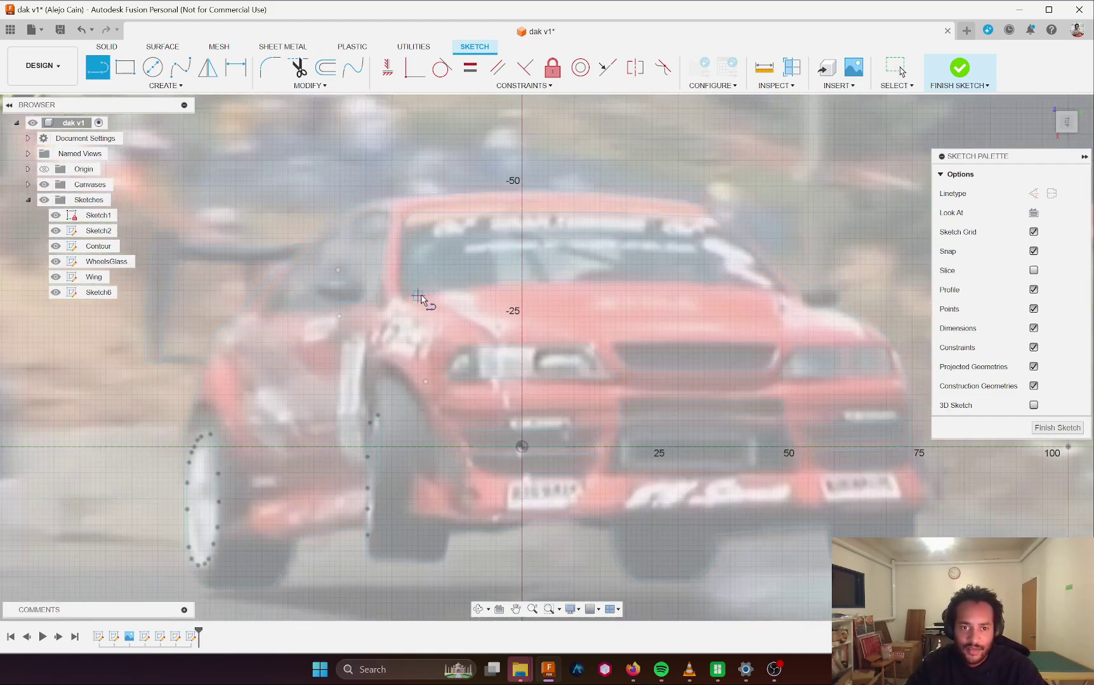
pyautogui.click(422, 296)
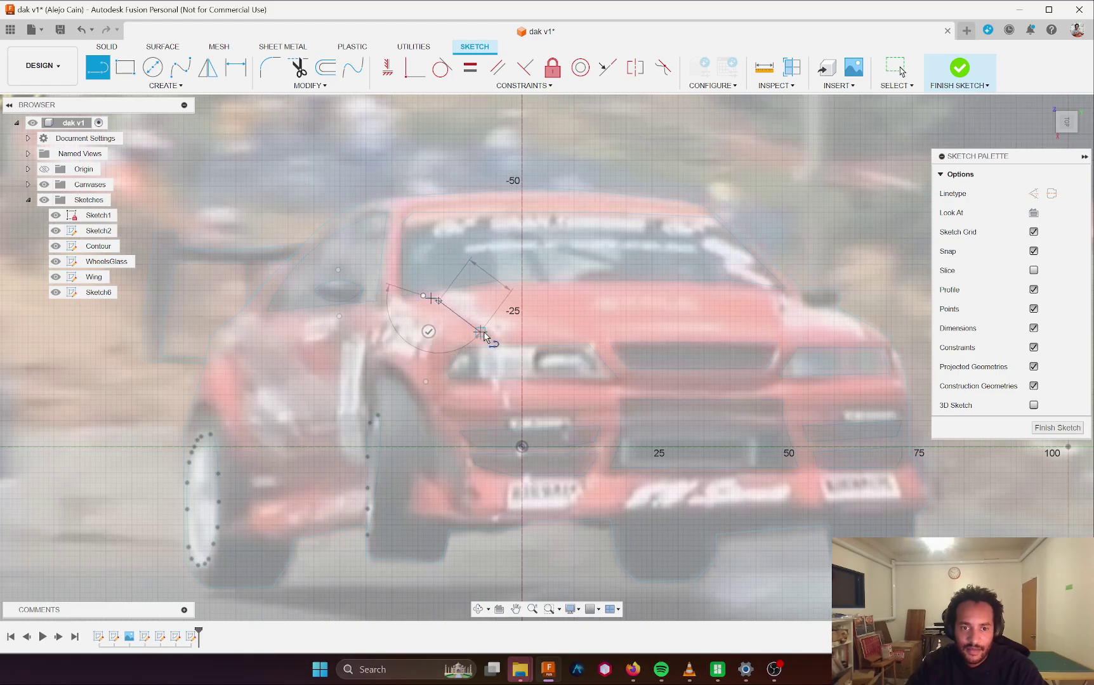
pyautogui.click(489, 338)
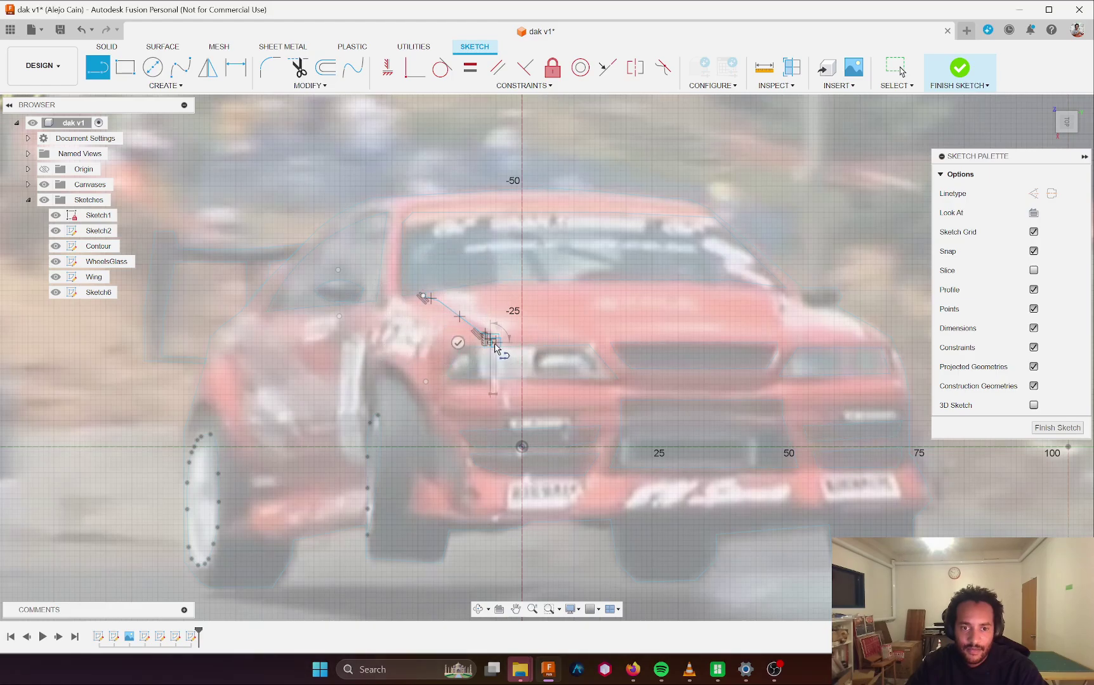
pyautogui.scroll(6, 495, 347)
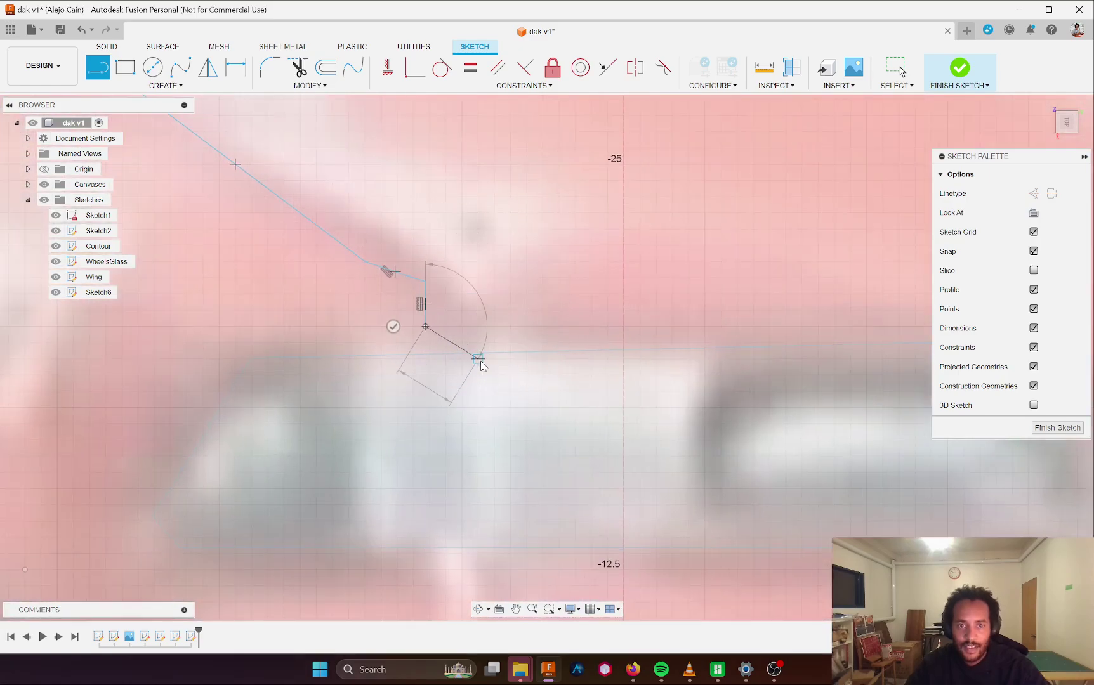
pyautogui.press('Escape')
pyautogui.scroll(-3, 482, 357)
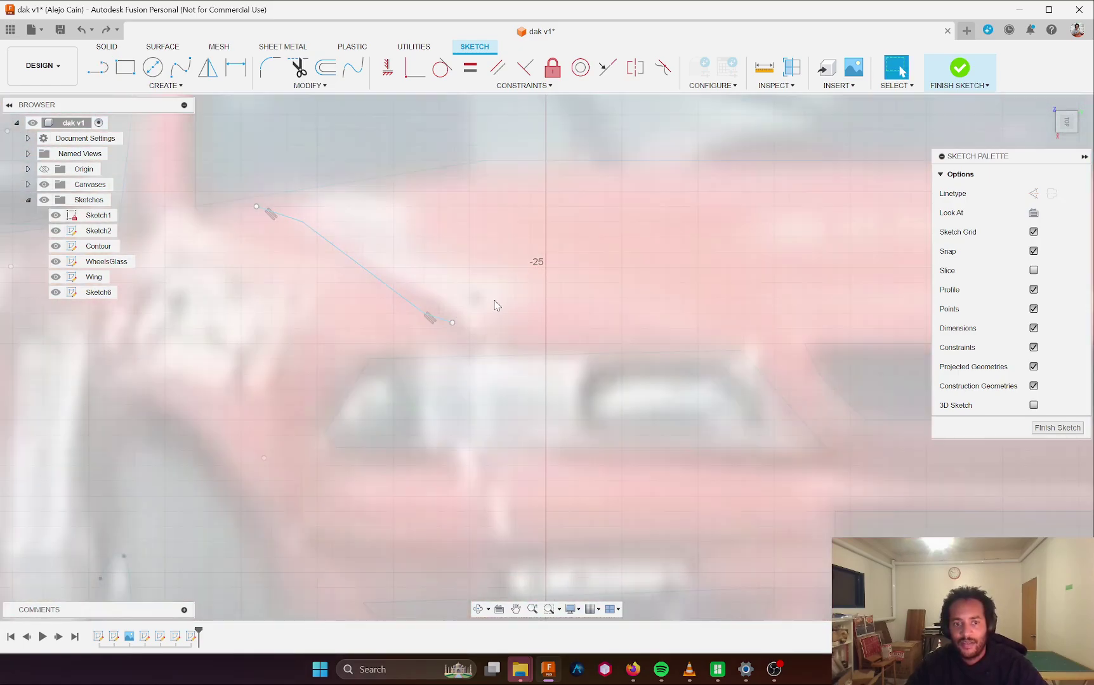
# - Undo the hood crease lines and hide the car photo canvas so only the traced sketches show
pyautogui.hotkey('ctrl', 'z')
pyautogui.scroll(-6, 358, 304)
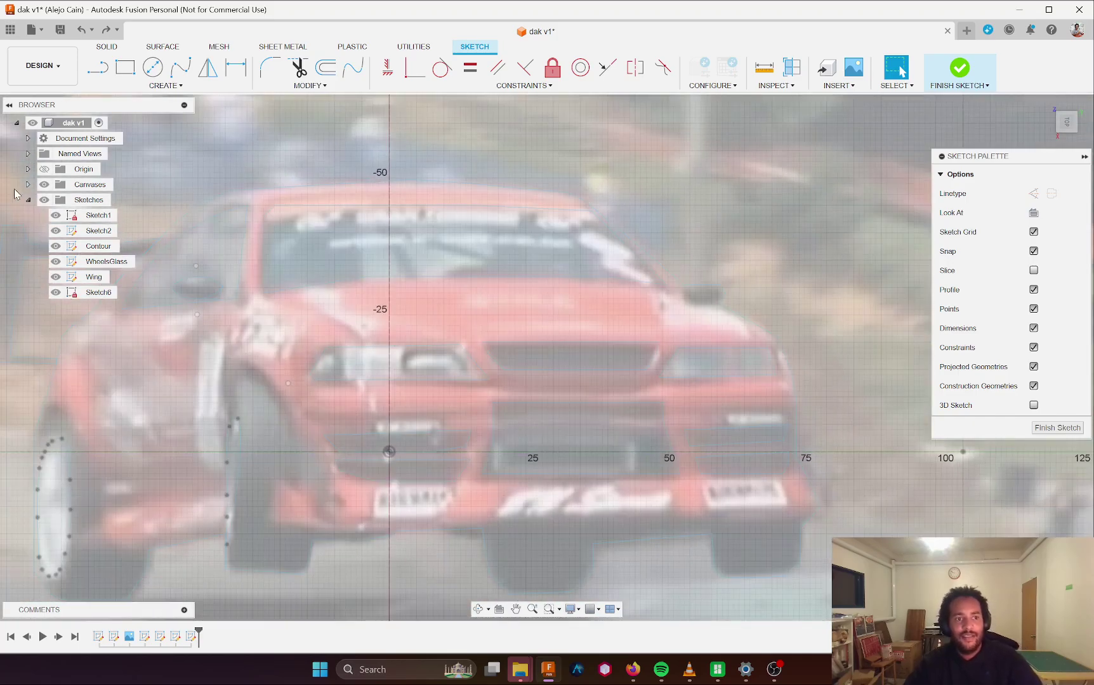
pyautogui.click(45, 184)
pyautogui.scroll(-1, 604, 385)
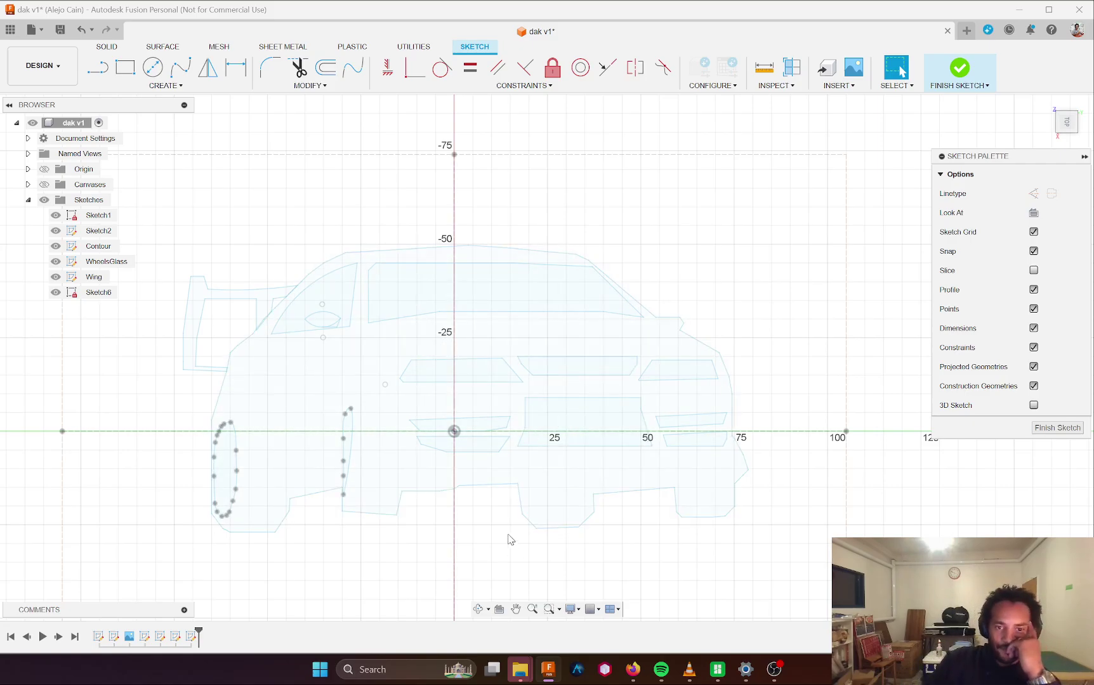
pyautogui.scroll(-2, 511, 540)
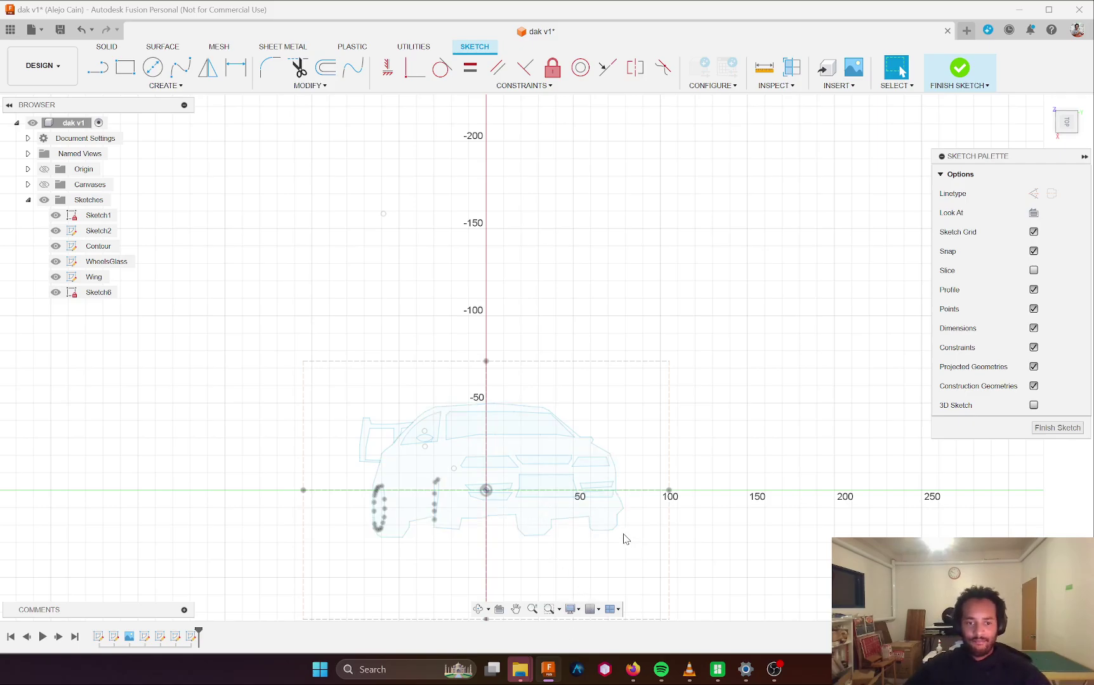
pyautogui.moveTo(624, 538); pyautogui.dragTo(625, 460, button='middle')
pyautogui.scroll(2, 466, 420)
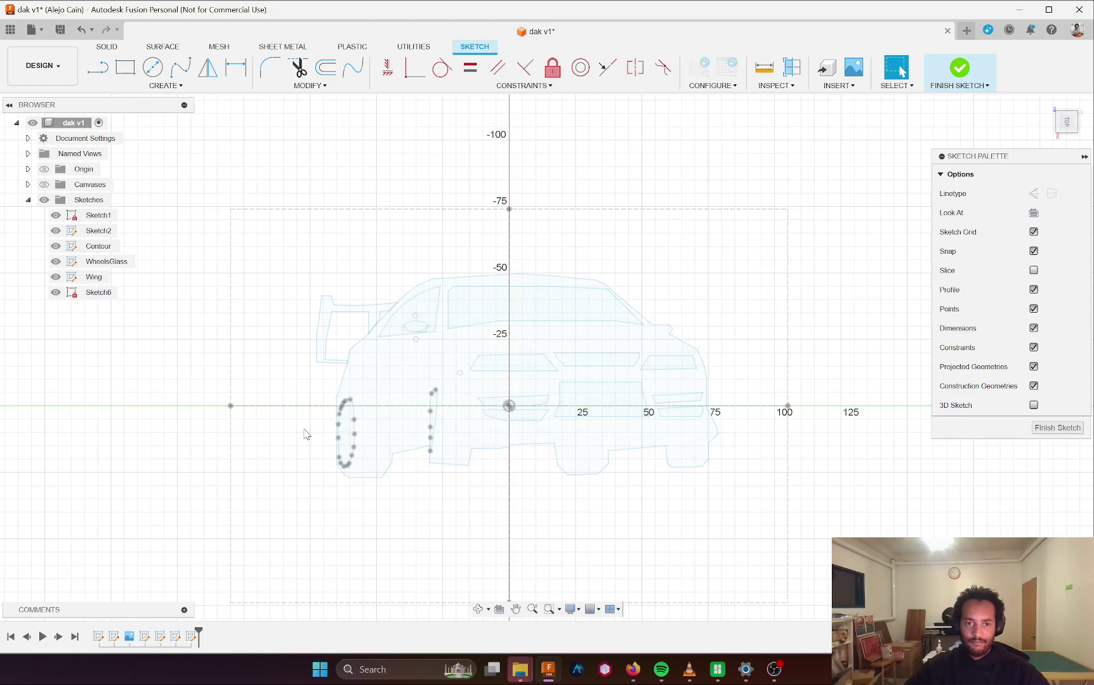
# - Examine the closed profiles of the car's contour, side window, mirror and windshield by selecting them
pyautogui.click(372, 395)
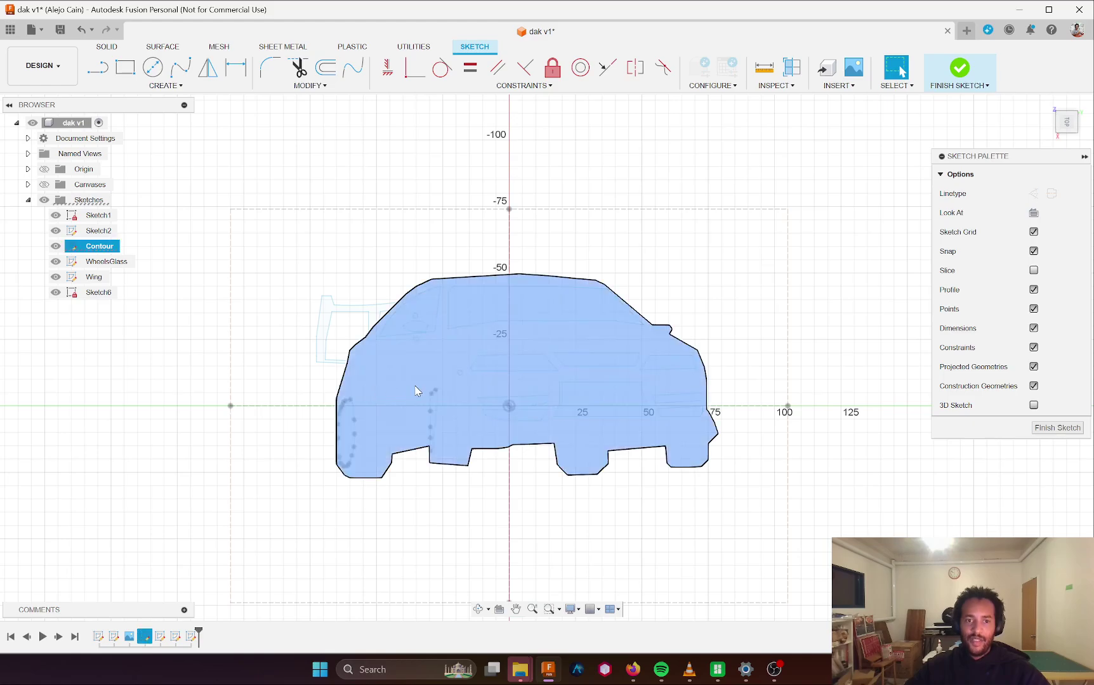
pyautogui.click(825, 235)
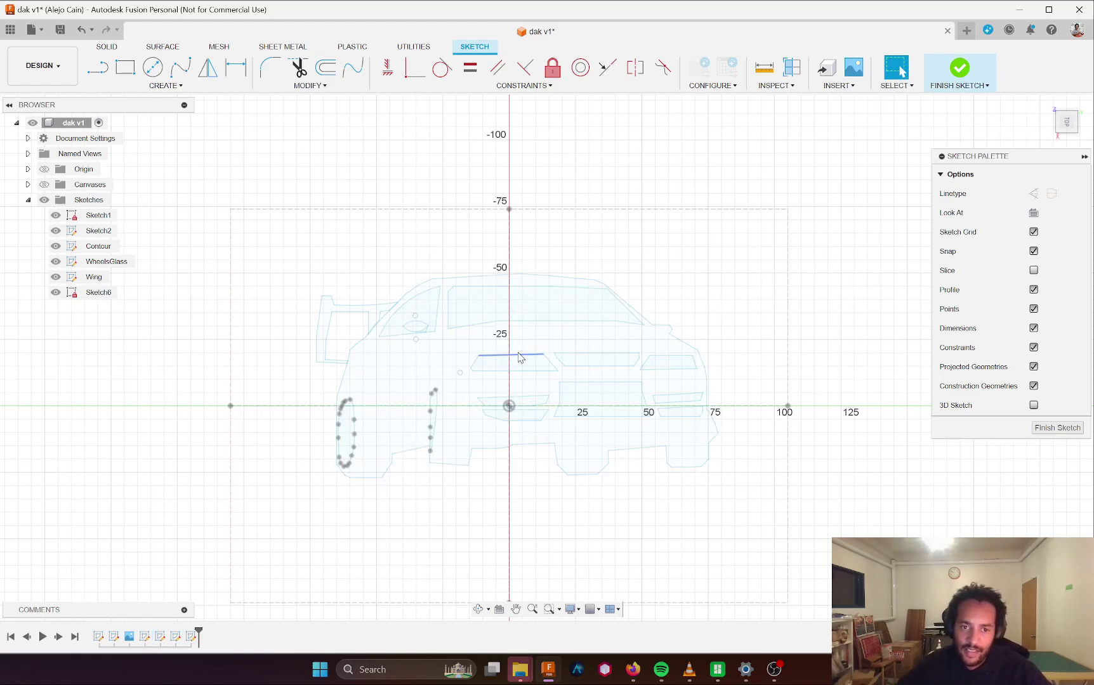
pyautogui.click(442, 348)
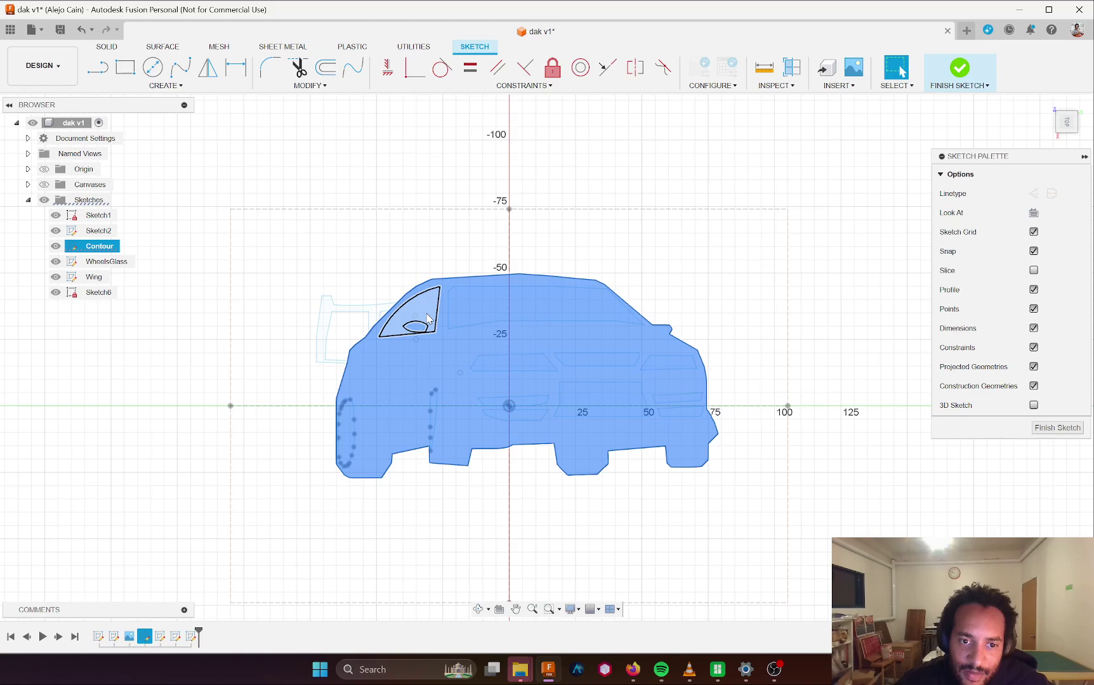
pyautogui.click(414, 328)
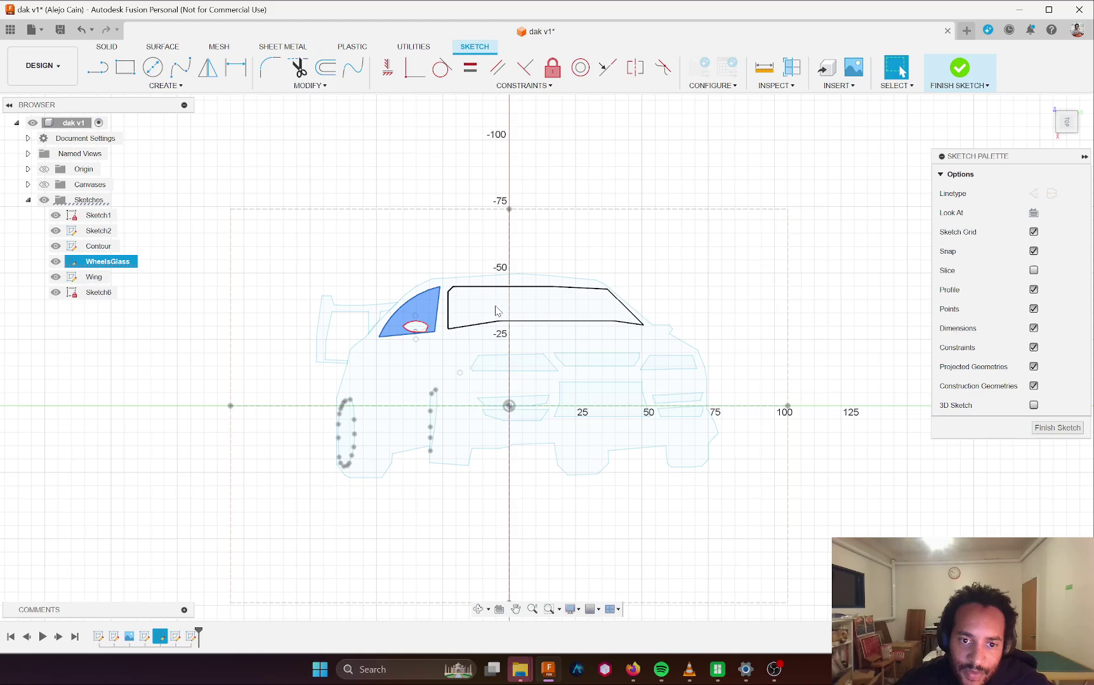
pyautogui.click(520, 305)
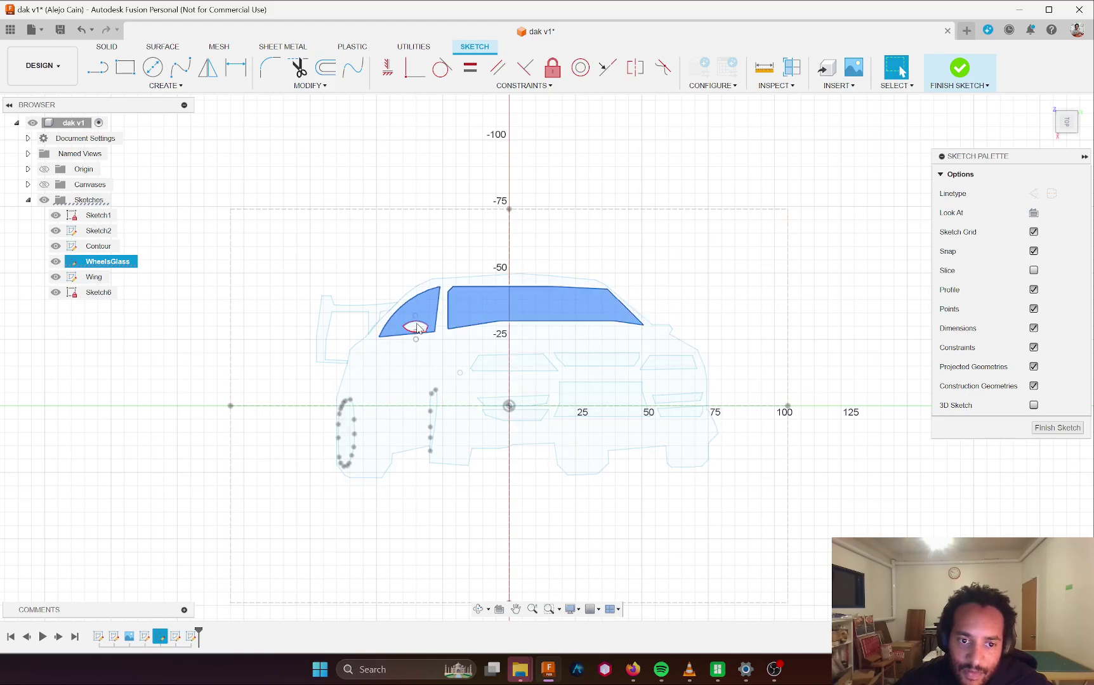
pyautogui.scroll(8, 418, 327)
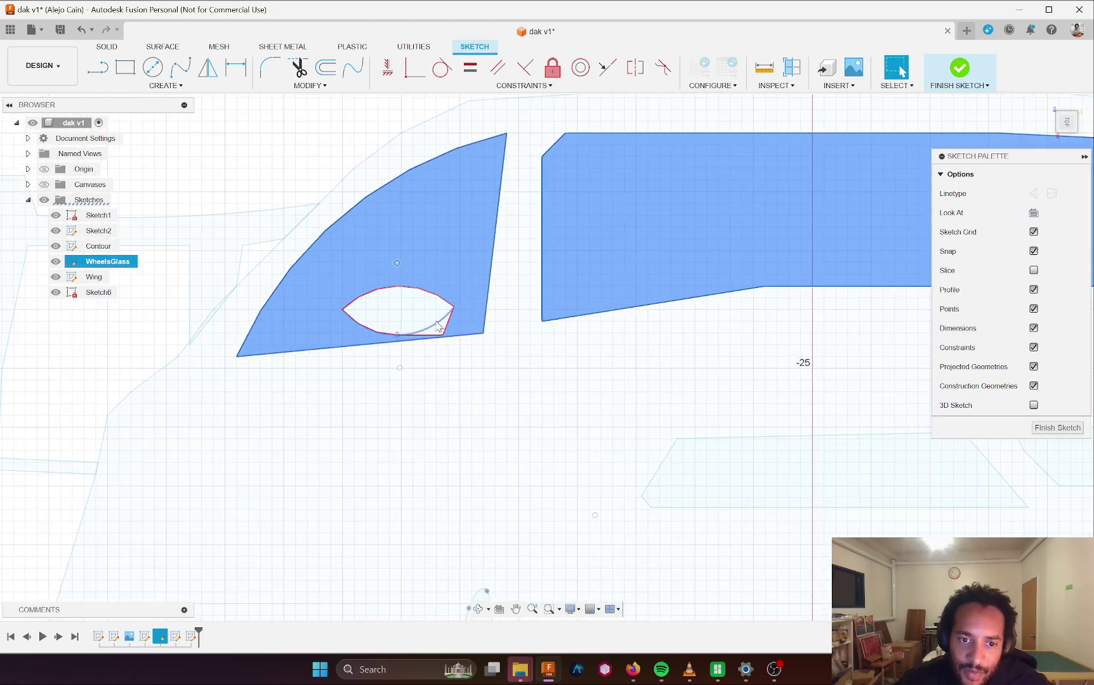
pyautogui.click(437, 326)
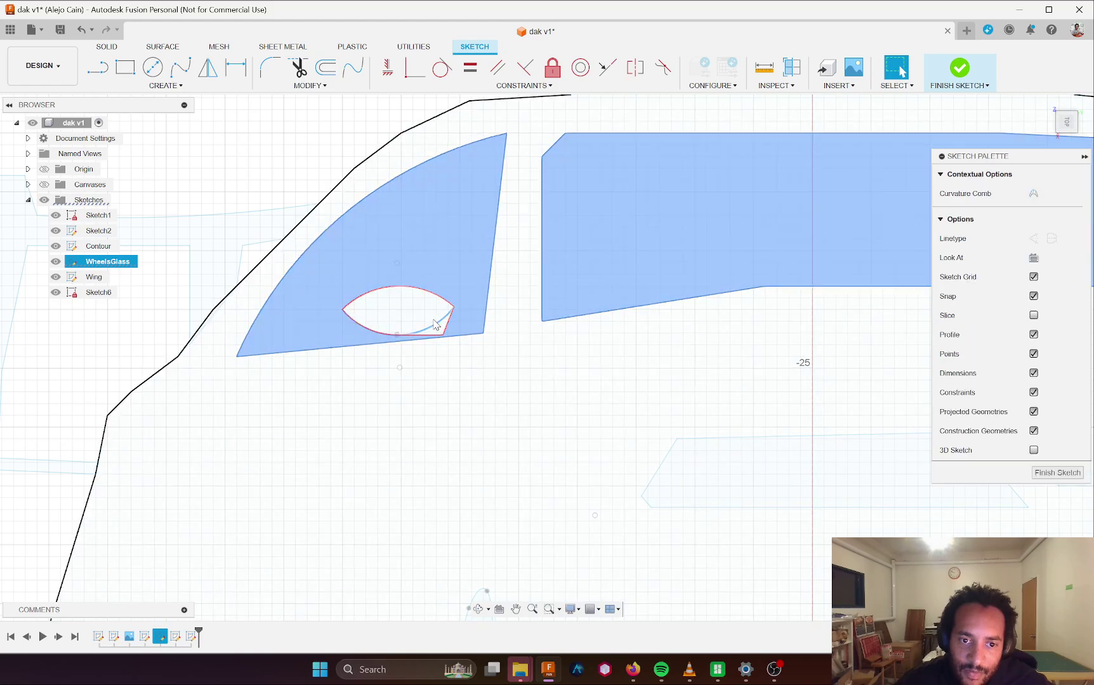
pyautogui.scroll(-10, 476, 344)
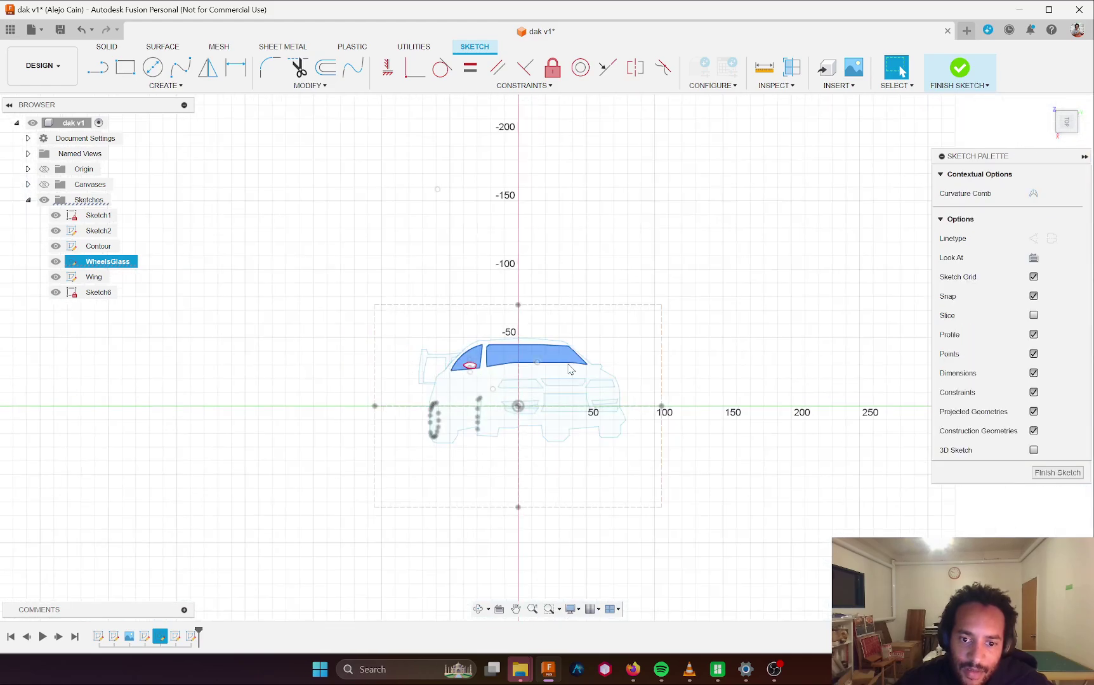
pyautogui.click(603, 357)
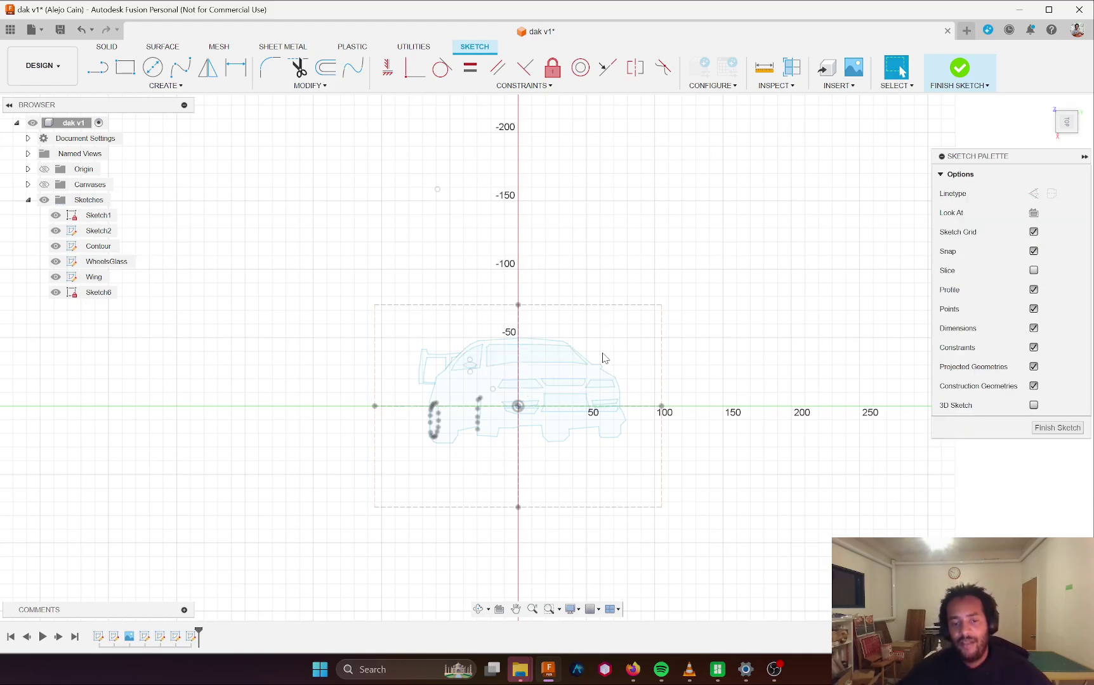
pyautogui.scroll(3, 587, 362)
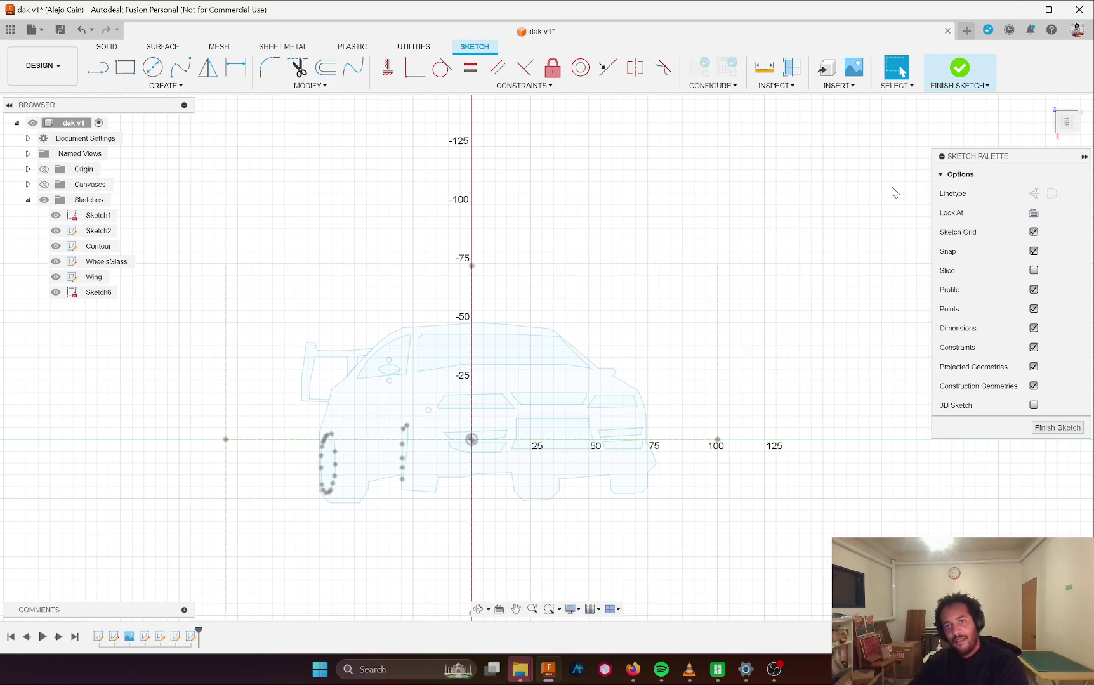
pyautogui.scroll(-2, 406, 365)
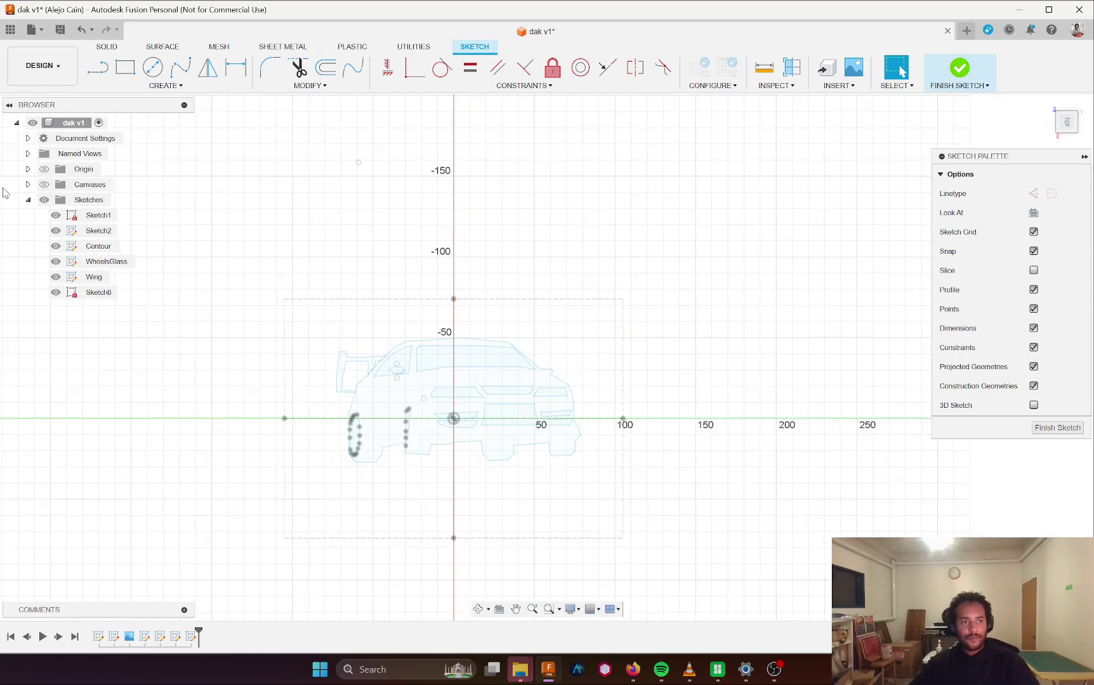
# - Show the car photo canvas again behind the sketches
pyautogui.click(44, 184)
pyautogui.moveTo(448, 458); pyautogui.dragTo(416, 414, button='middle')
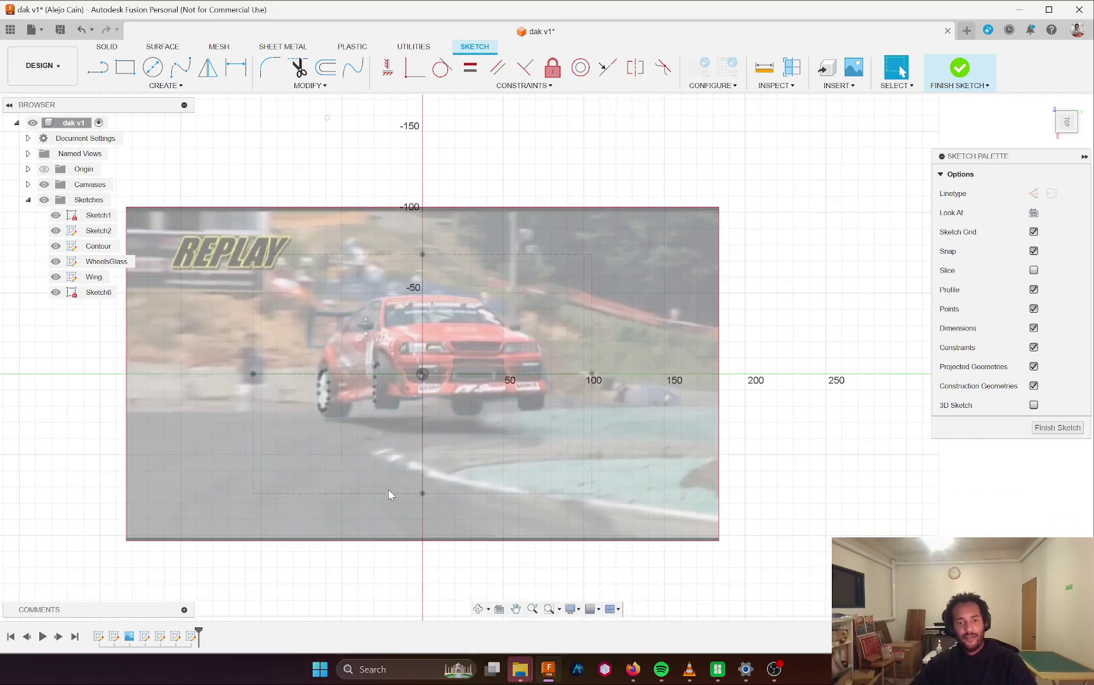
# - Try a five-point fit point spline from the white road marking around the shadow to beneath the car's front wheel
pyautogui.click(180, 67)
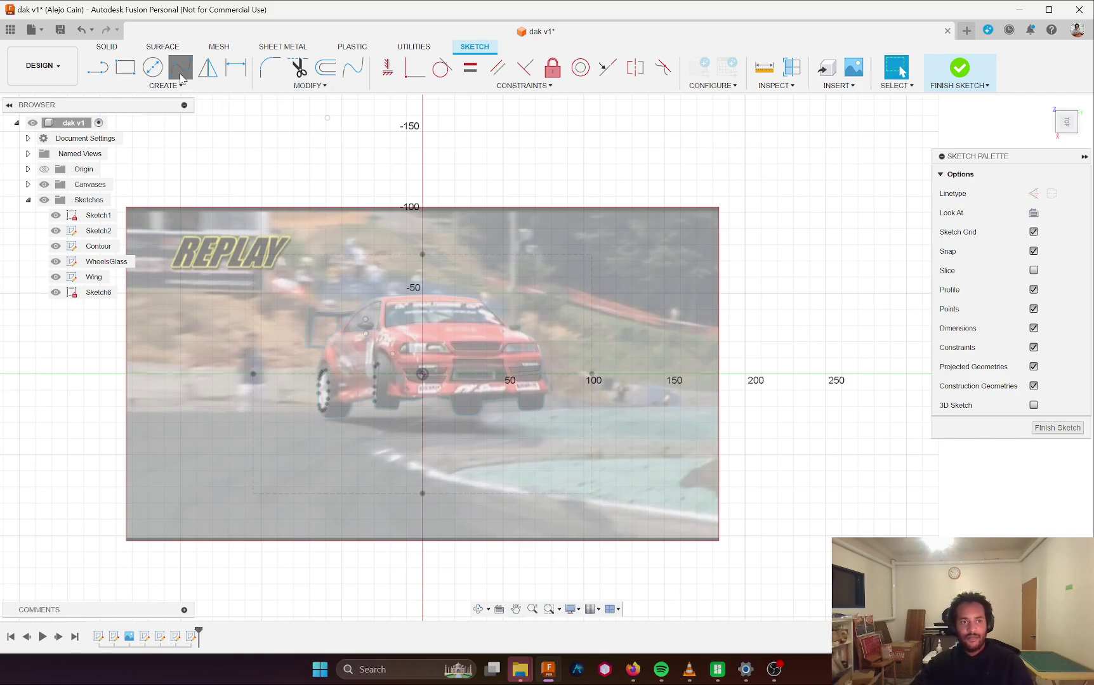
pyautogui.scroll(5, 457, 406)
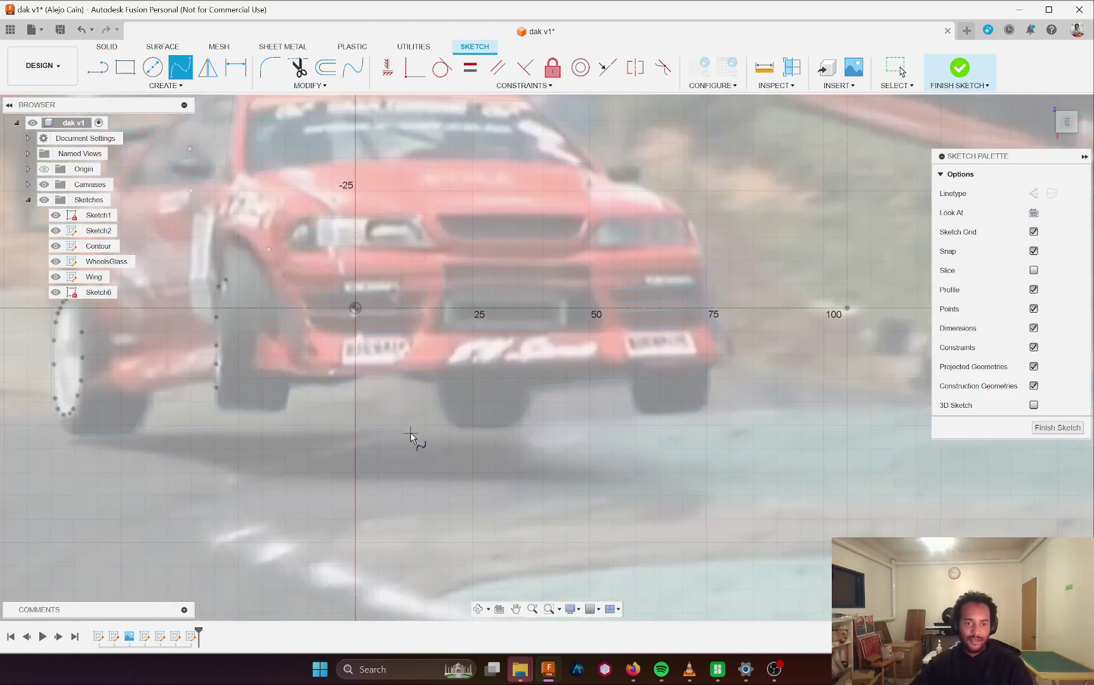
pyautogui.scroll(2, 411, 432)
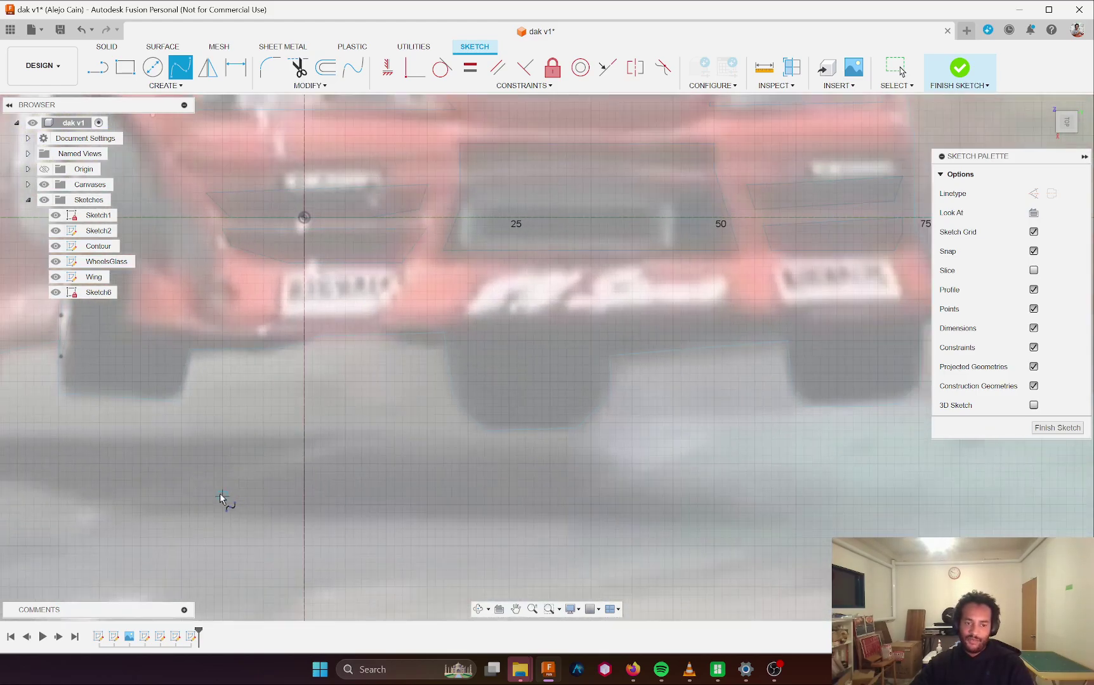
pyautogui.scroll(-8, 228, 510)
pyautogui.scroll(-2, 228, 513)
pyautogui.scroll(8, 403, 524)
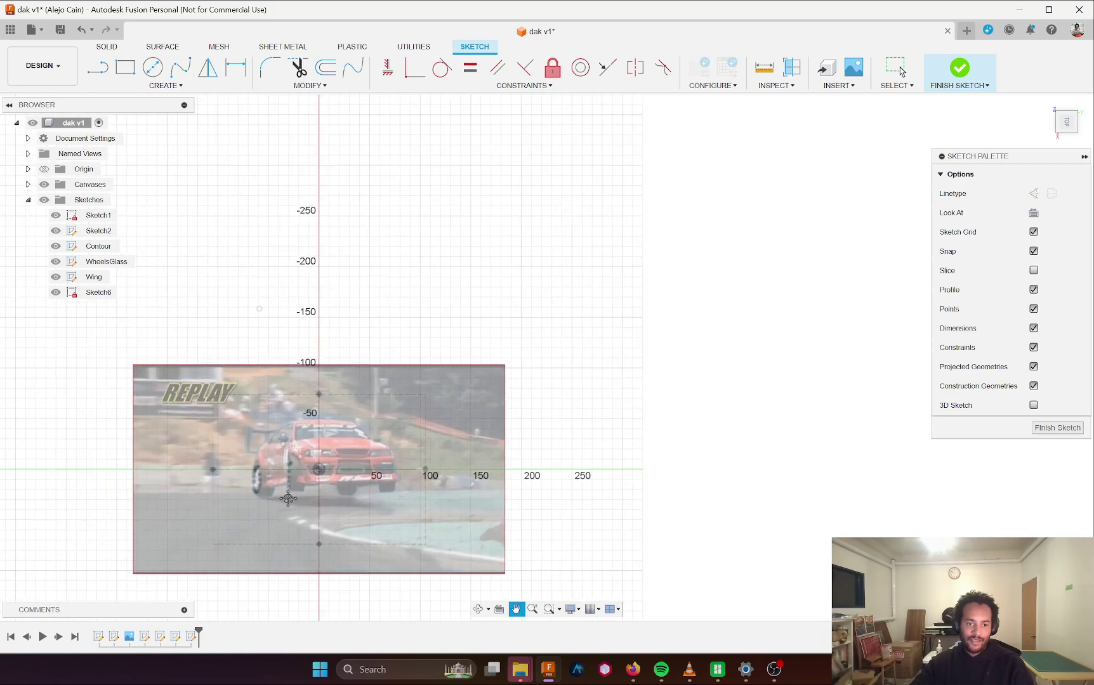
pyautogui.scroll(4, 403, 524)
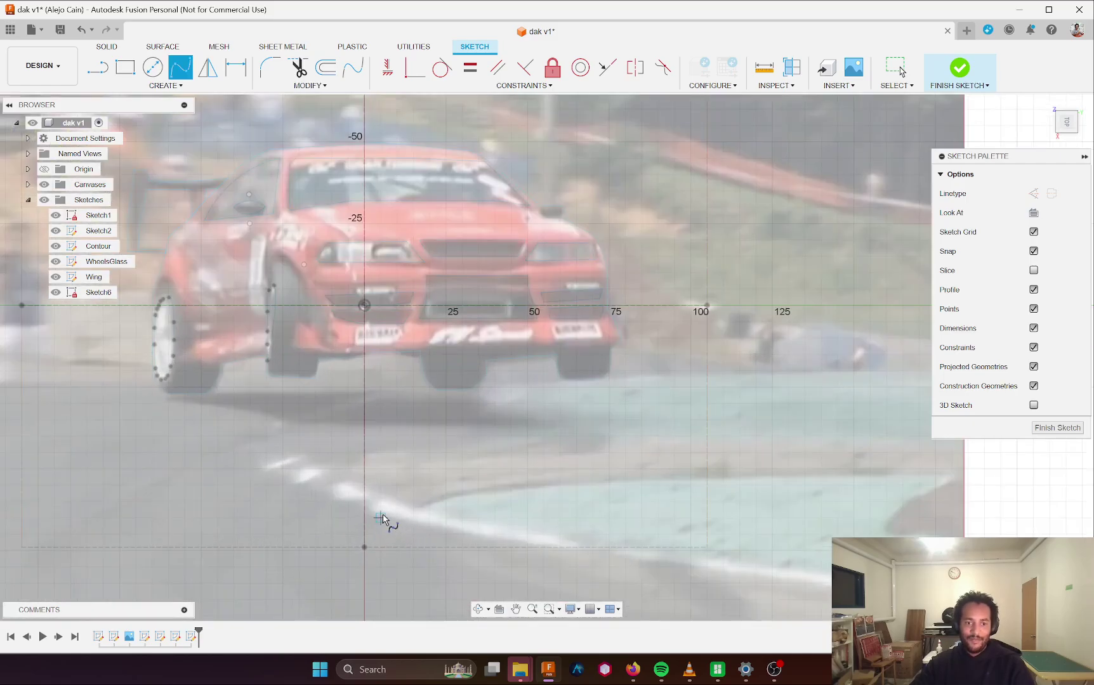
pyautogui.scroll(-5, 528, 423)
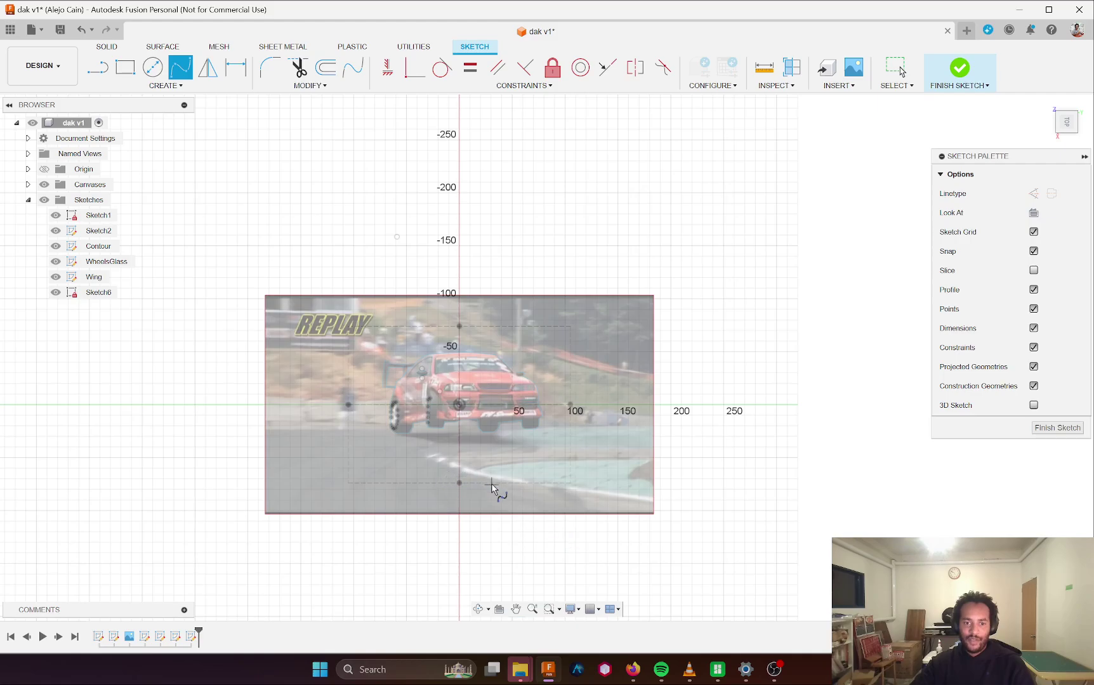
pyautogui.scroll(4, 447, 475)
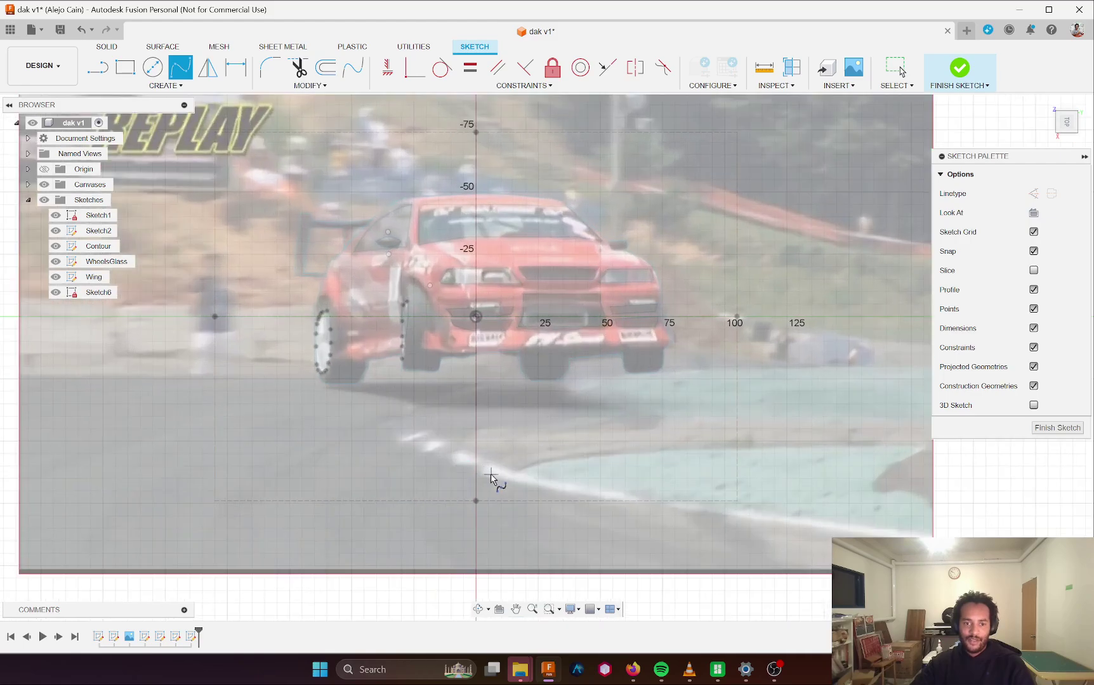
pyautogui.click(483, 476)
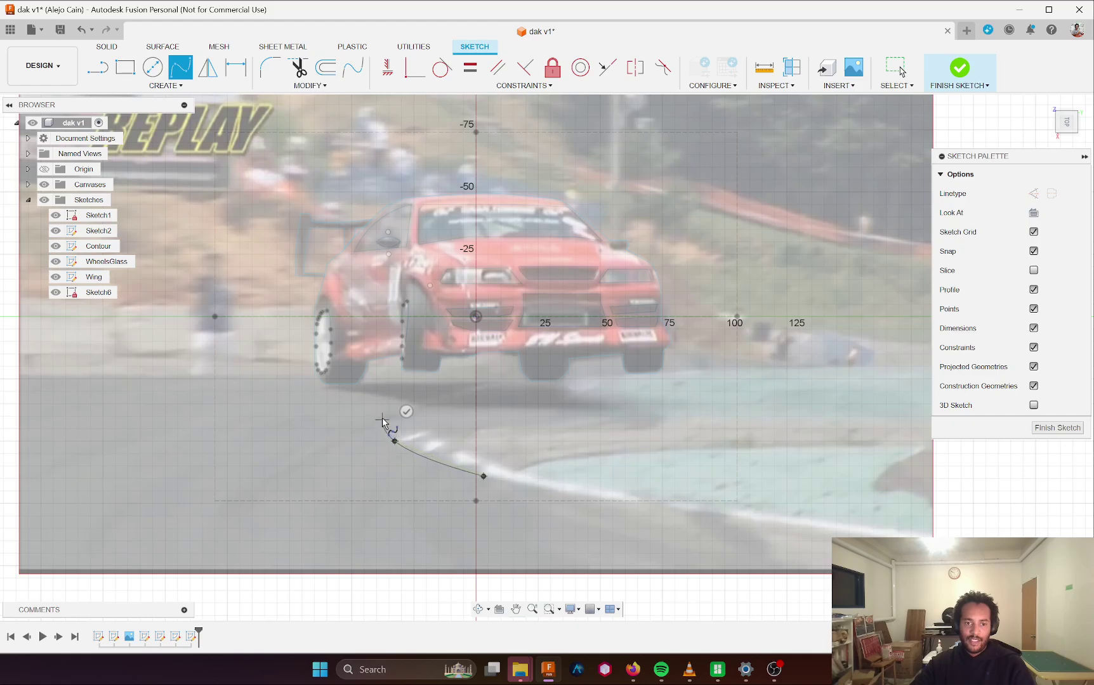
pyautogui.click(389, 416)
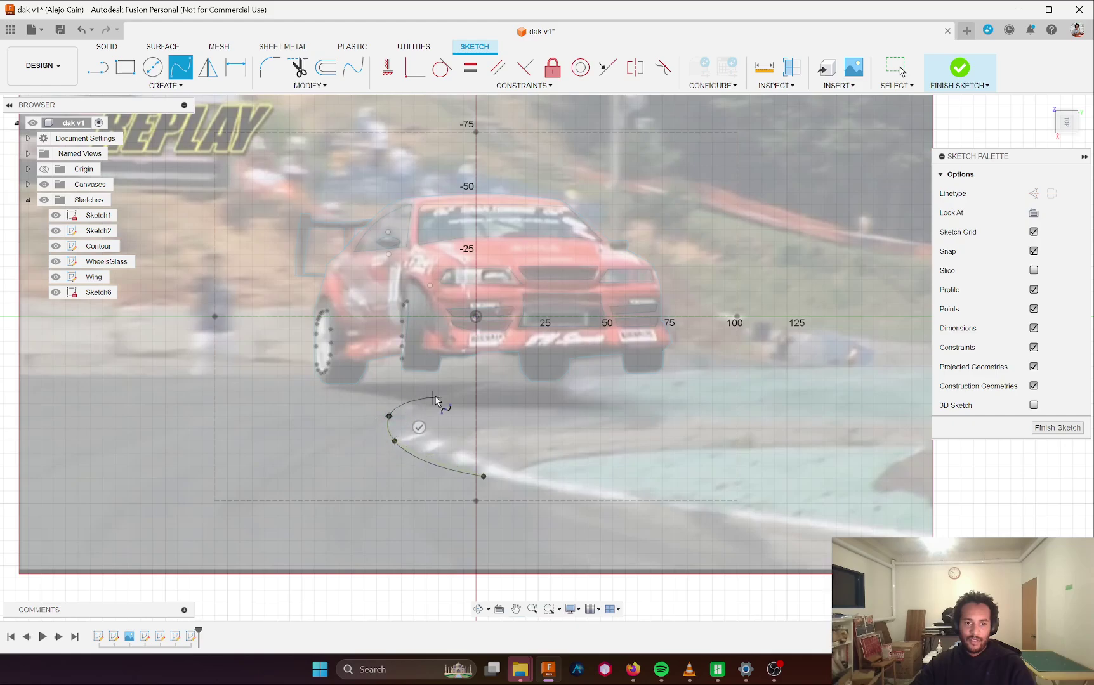
pyautogui.click(488, 378)
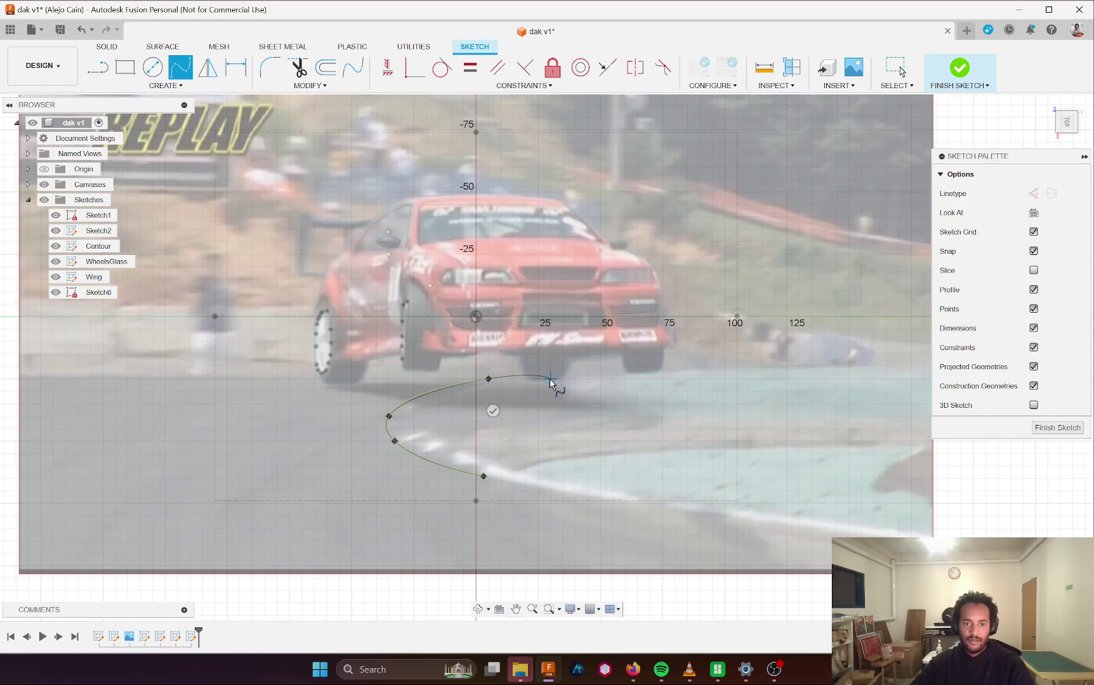
pyautogui.click(550, 378)
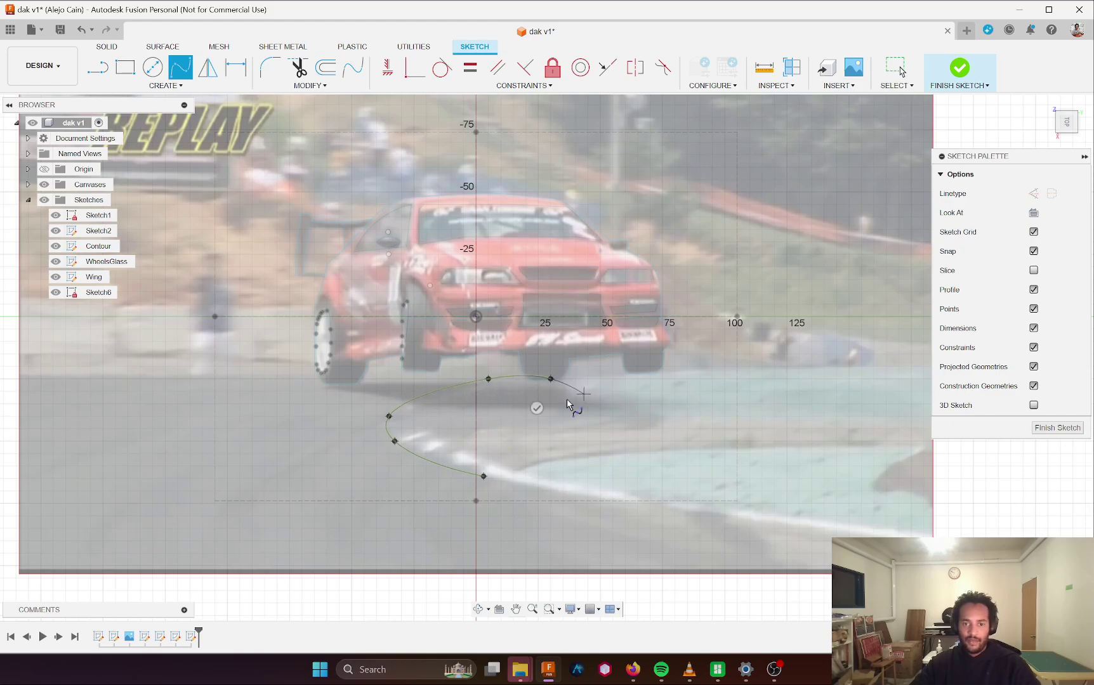
pyautogui.click(536, 409)
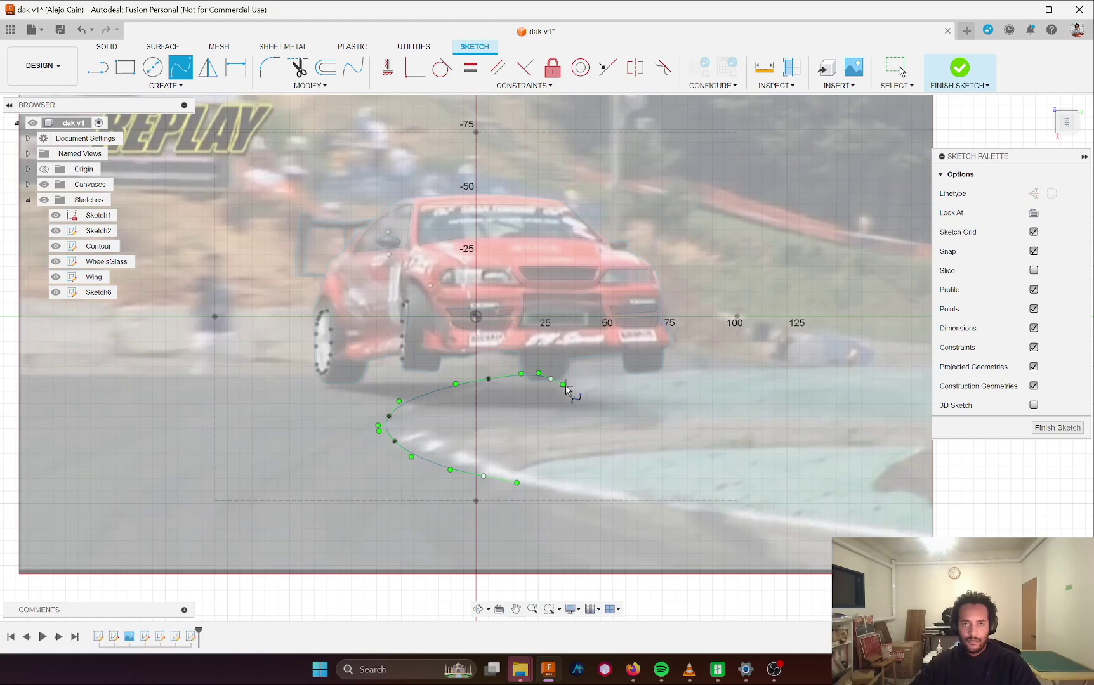
pyautogui.press('Escape')
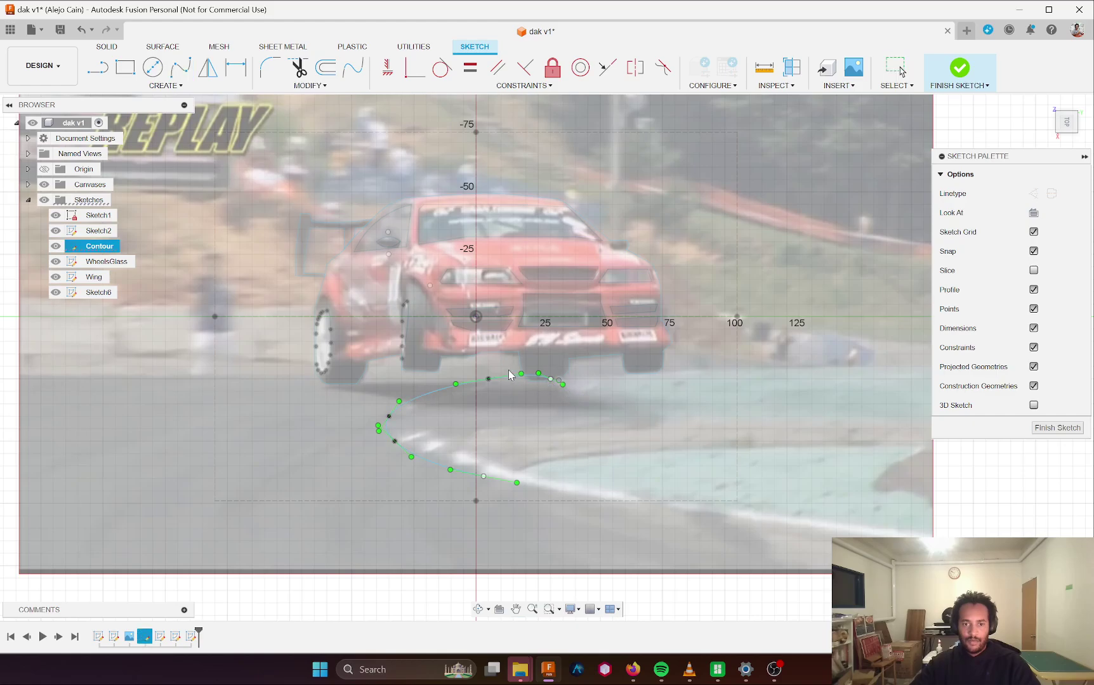
# - Try reshaping the spline's end beneath the front wheel with its tangent handle, and delete the whole spline
pyautogui.click(521, 374)
pyautogui.scroll(5, 528, 382)
pyautogui.moveTo(566, 346)
pyautogui.mouseDown()
pyautogui.moveTo(441, 375)
pyautogui.moveTo(464, 367)
pyautogui.mouseUp()
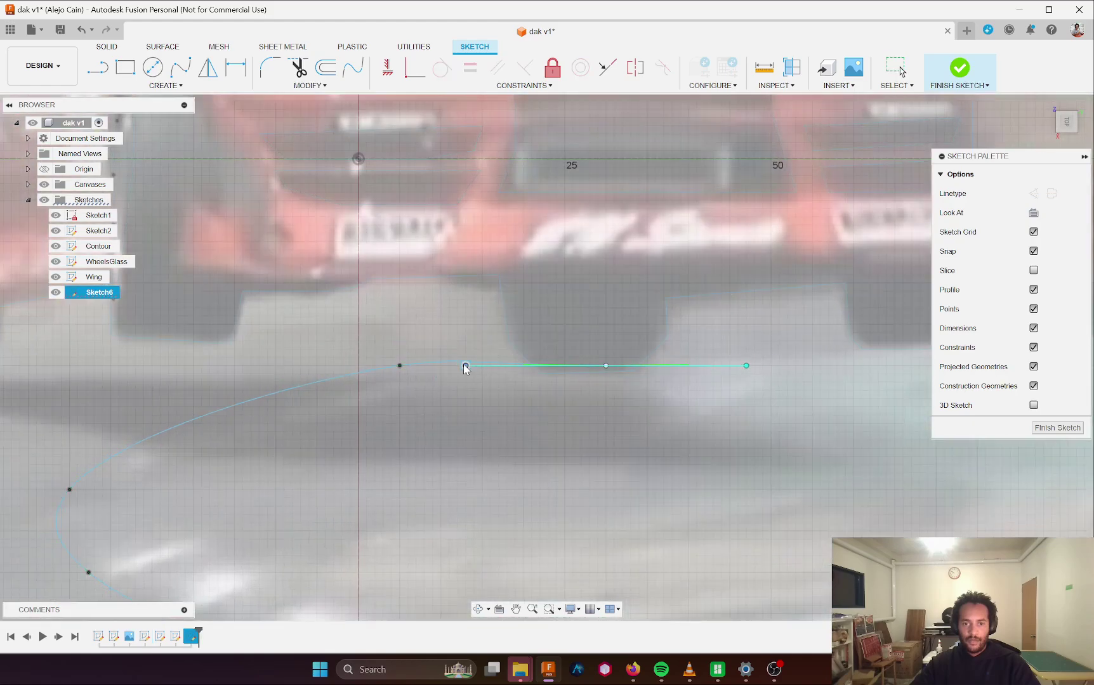
pyautogui.scroll(-3, 403, 397)
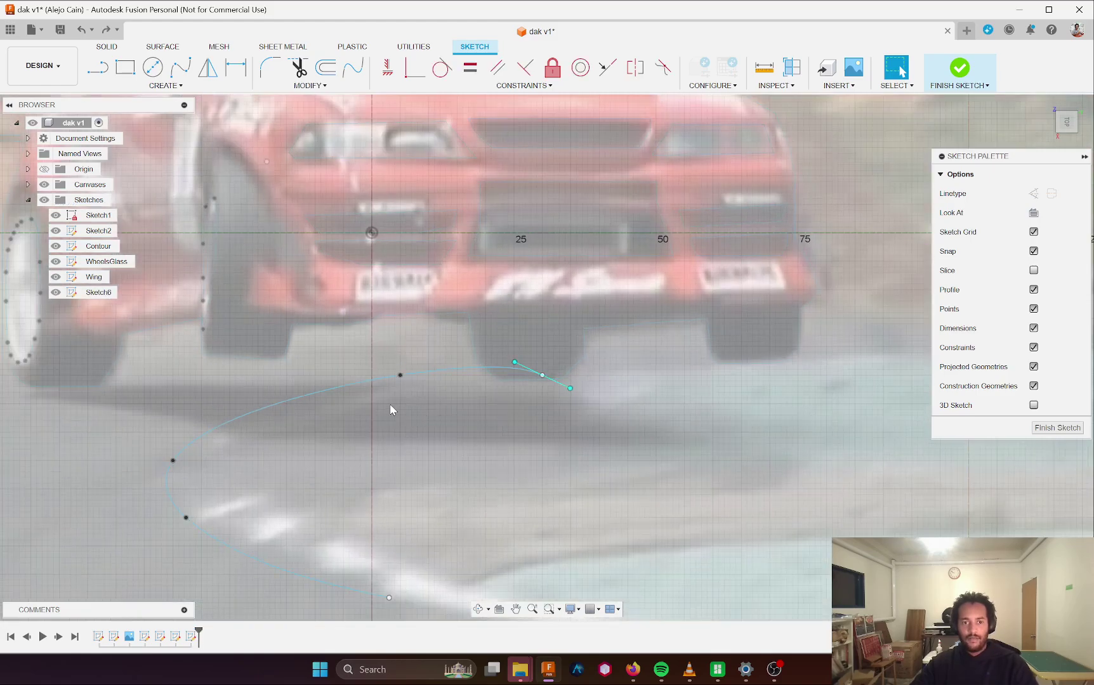
pyautogui.press('Delete')
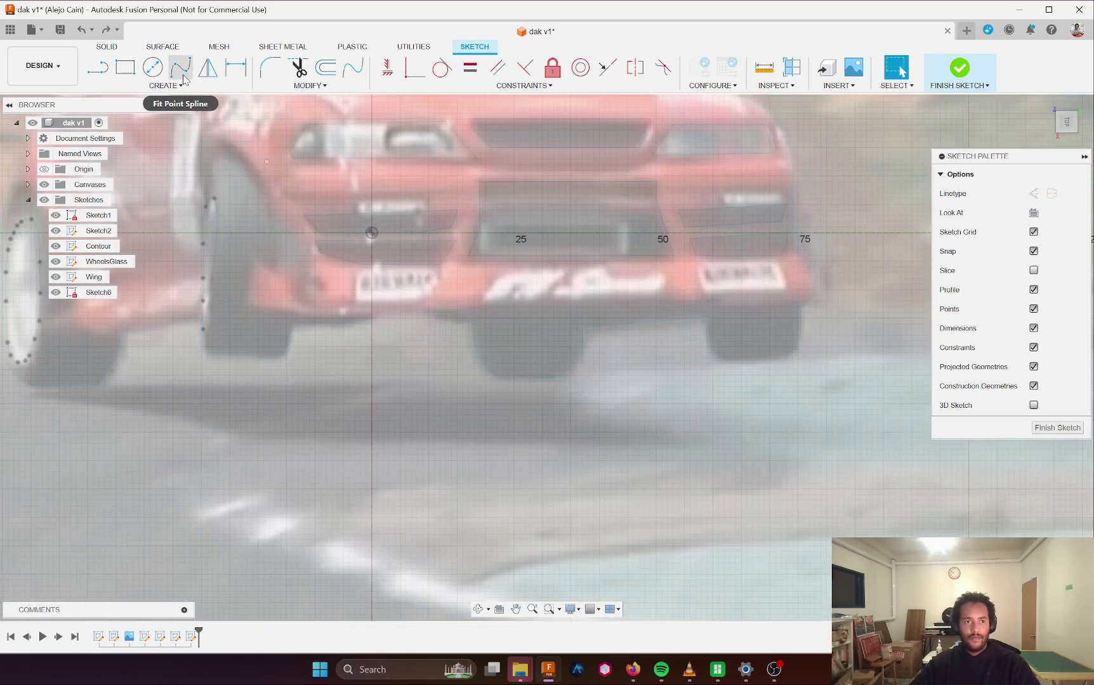
# - Draw a six-point fit point spline from the white road marking around the curve to beneath the car's front wheel
pyautogui.click(181, 68)
pyautogui.scroll(-2, 477, 417)
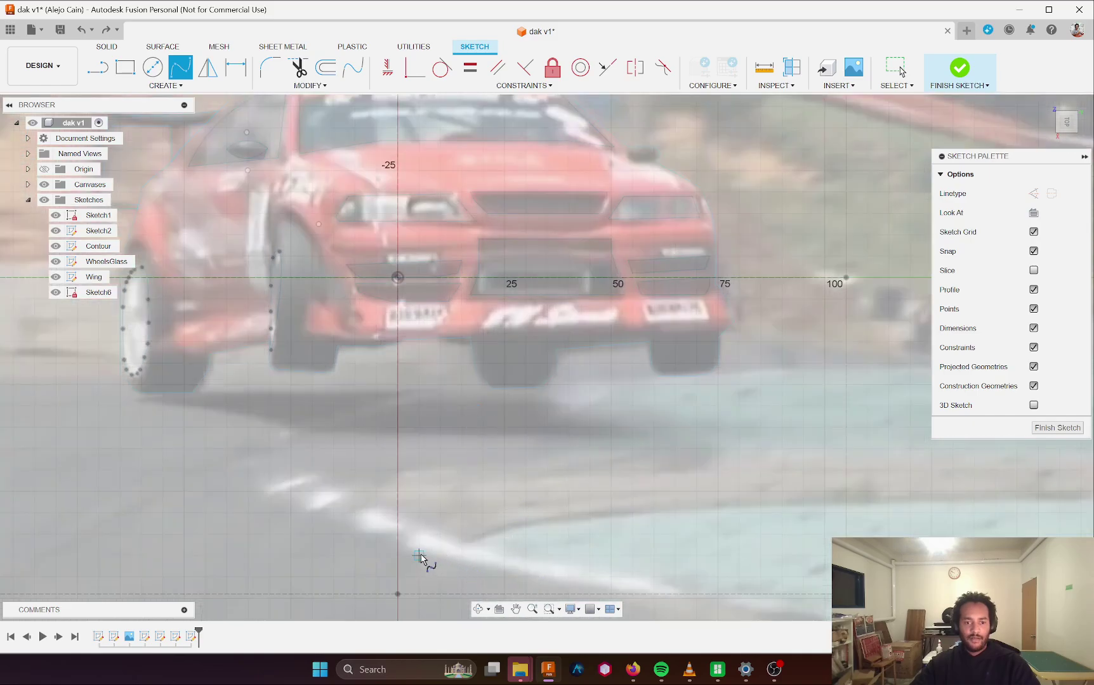
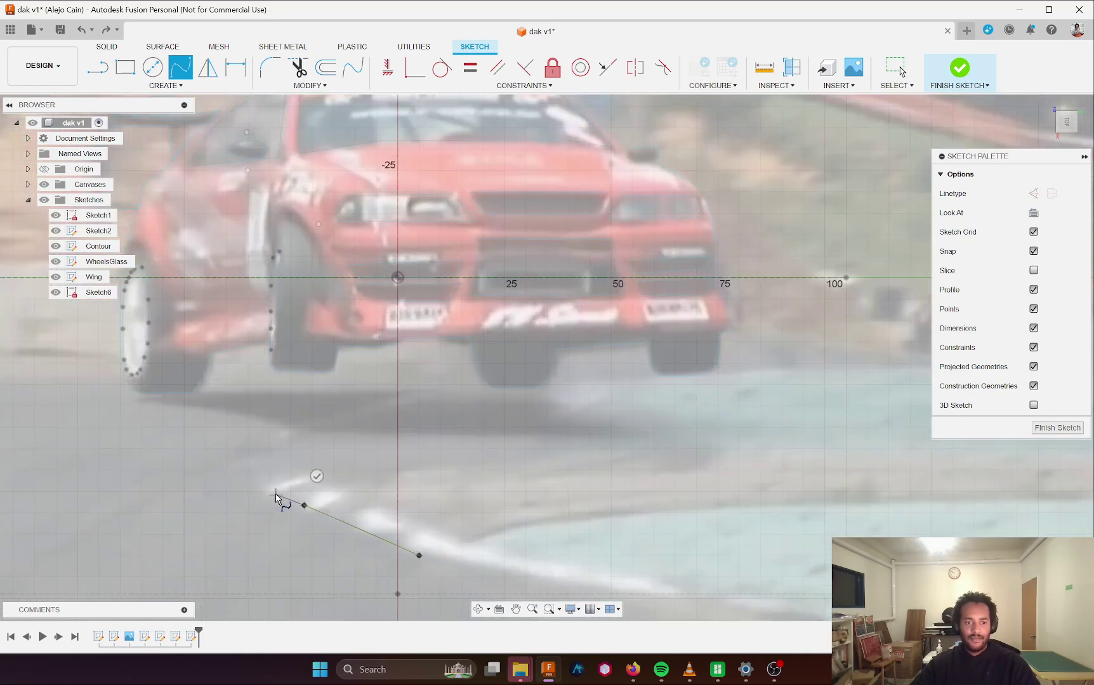
pyautogui.click(257, 456)
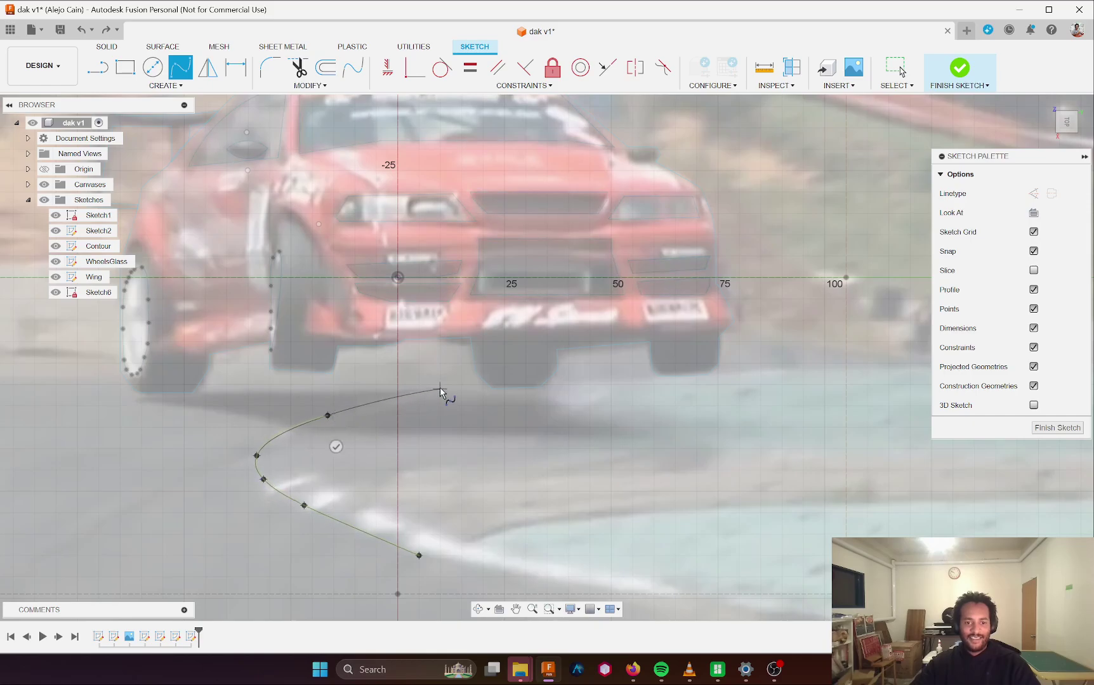
pyautogui.click(444, 387)
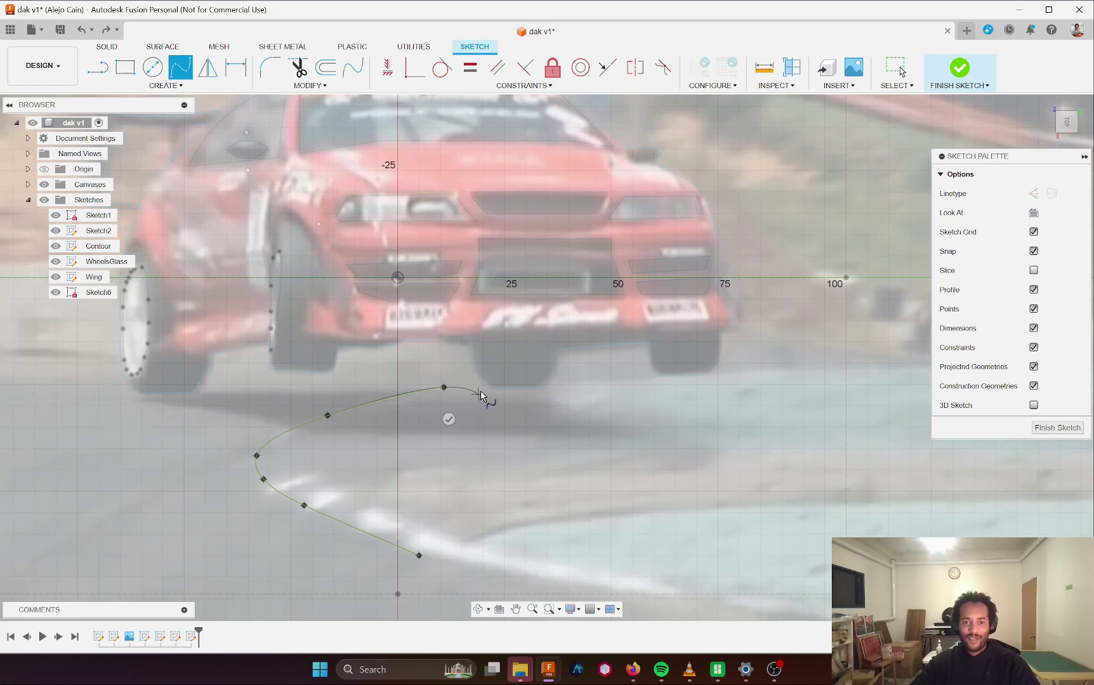
pyautogui.click(449, 419)
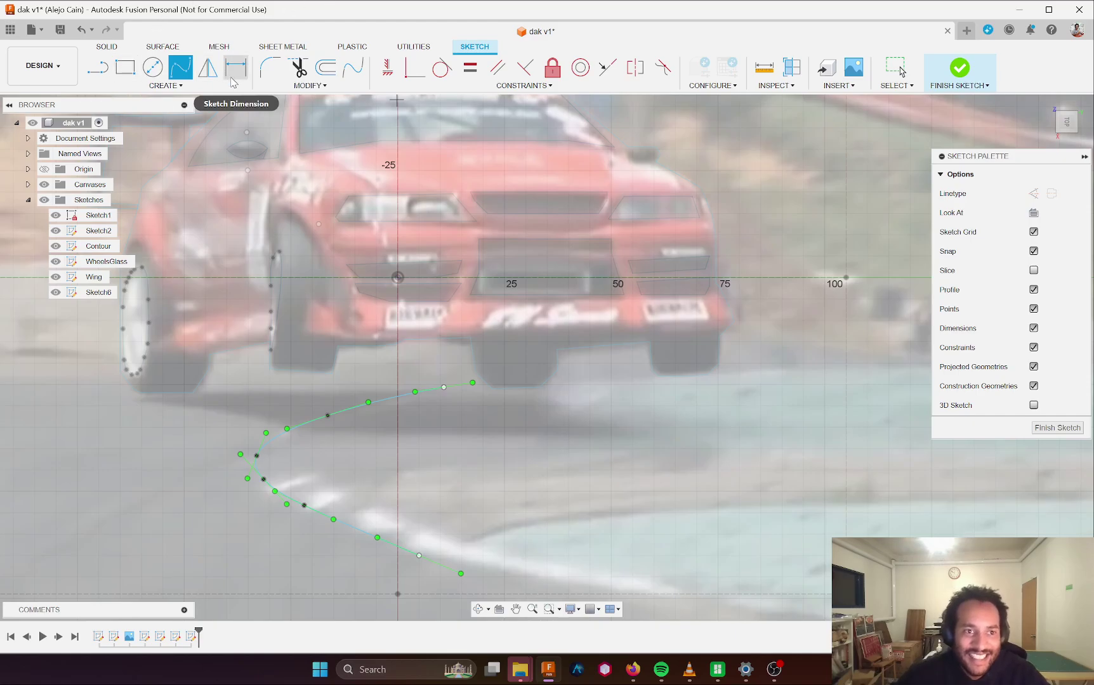
# - Try to offset the new spline toward the inside of its bend
pyautogui.click(326, 67)
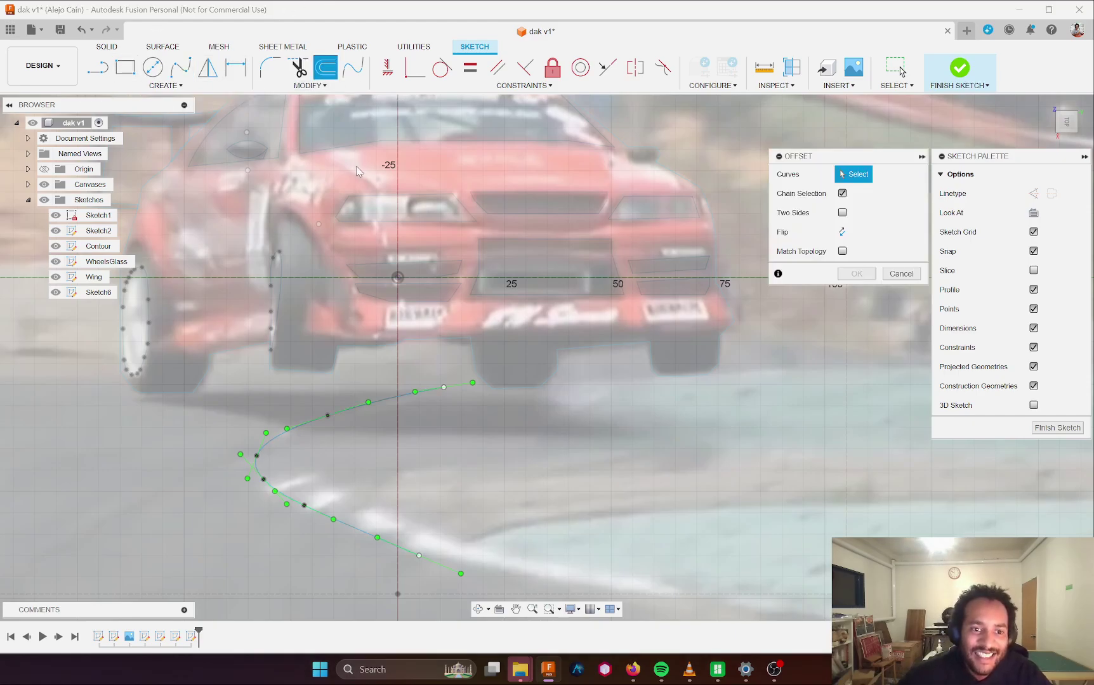
pyautogui.click(293, 429)
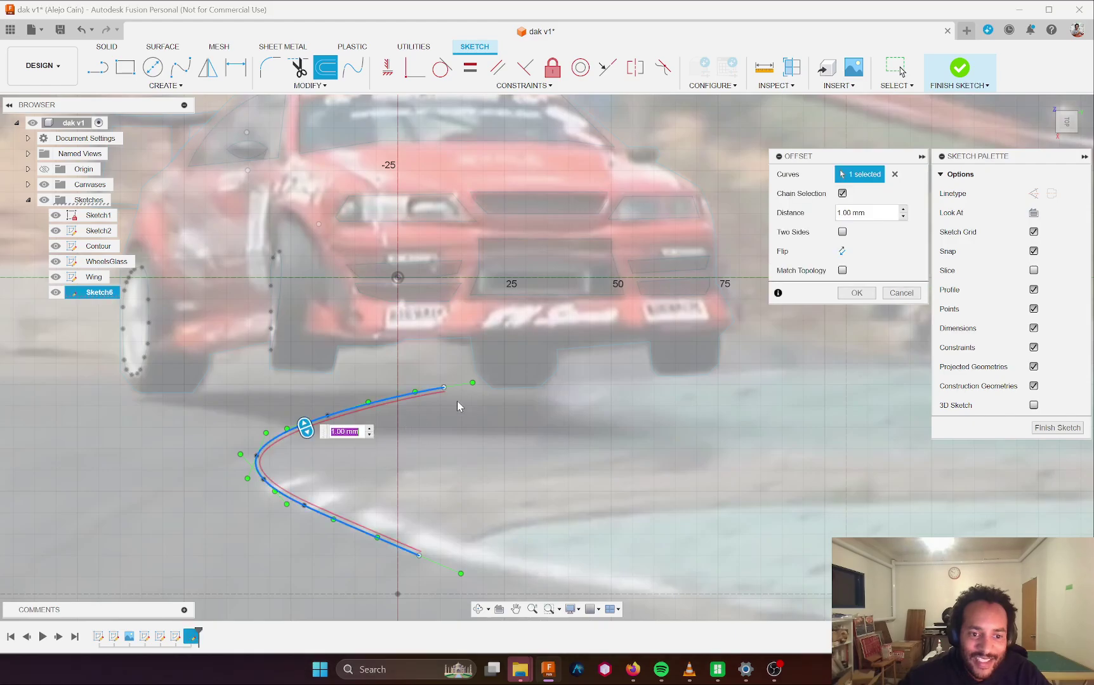
pyautogui.moveTo(305, 429)
pyautogui.mouseDown()
pyautogui.moveTo(324, 482)
pyautogui.moveTo(311, 442)
pyautogui.mouseUp()
pyautogui.press('Escape')
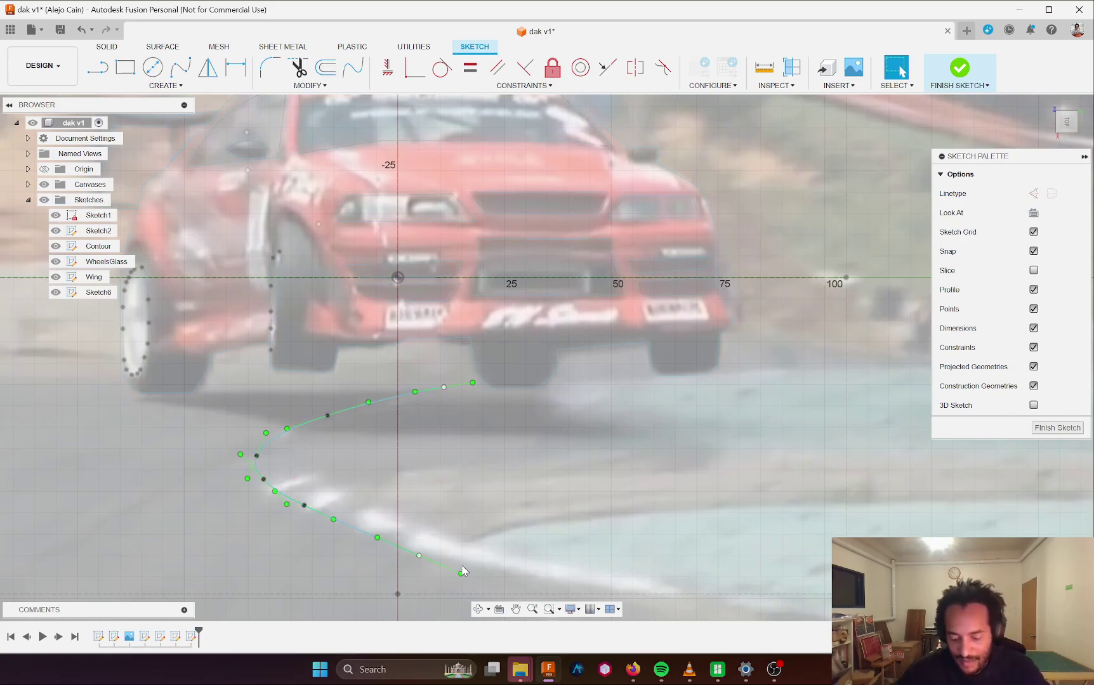
# - Draw connected lines across the white road marking and along its inner edge, rounding the bend with a tangent arc
pyautogui.press('l')
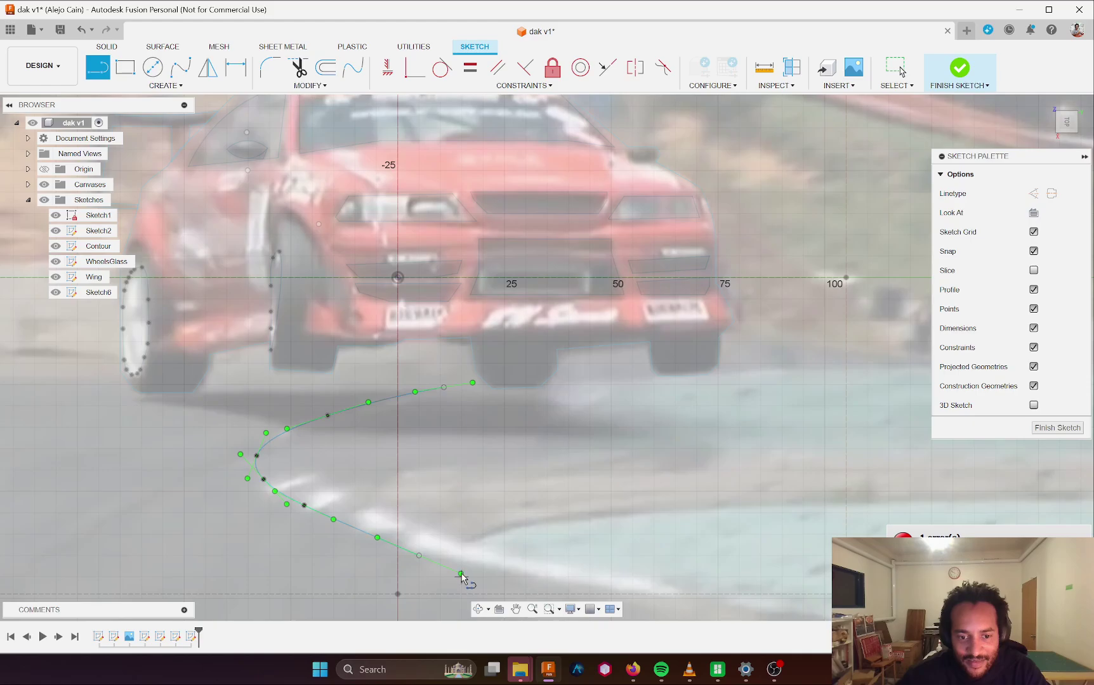
pyautogui.click(462, 575)
pyautogui.click(484, 548)
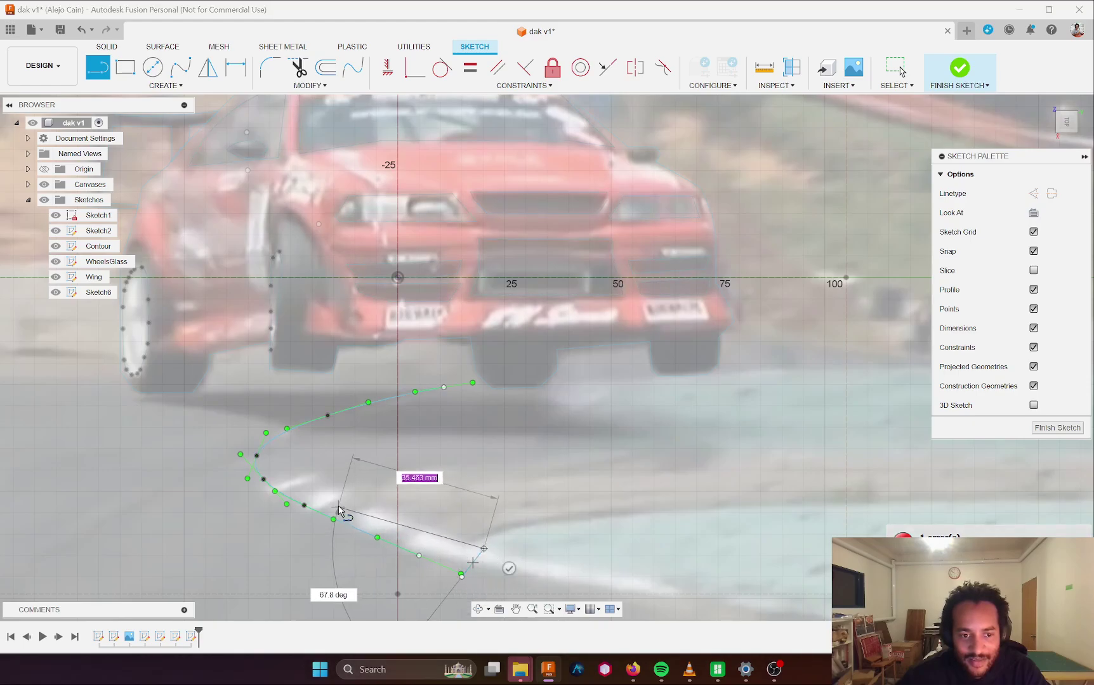
pyautogui.click(363, 506)
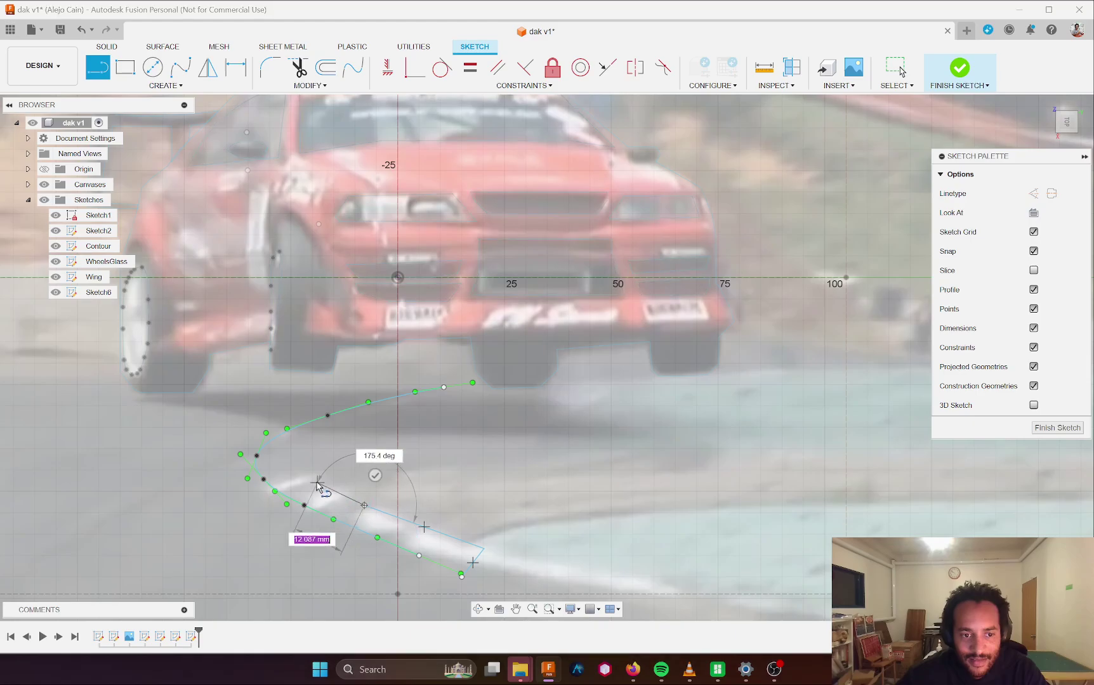
pyautogui.moveTo(364, 505); pyautogui.dragTo(312, 438)
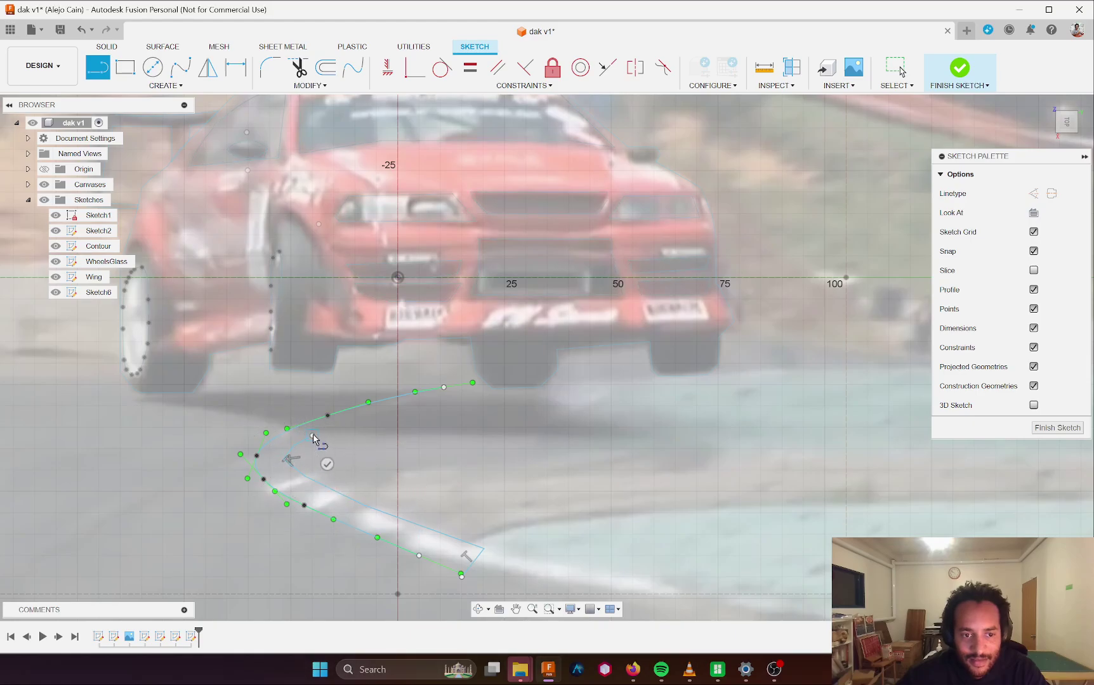
# - Continue the line chain in short segments from the rounded bend along the shadow to beneath the car's front wheel
pyautogui.click(371, 423)
pyautogui.click(393, 412)
pyautogui.click(418, 406)
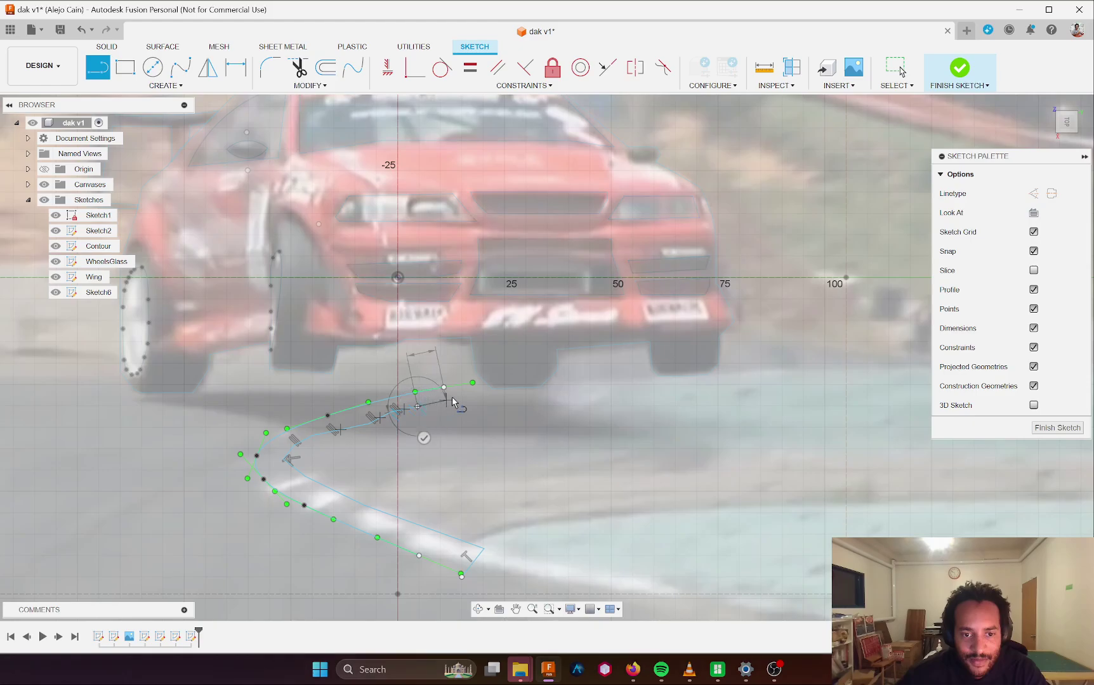
pyautogui.click(463, 390)
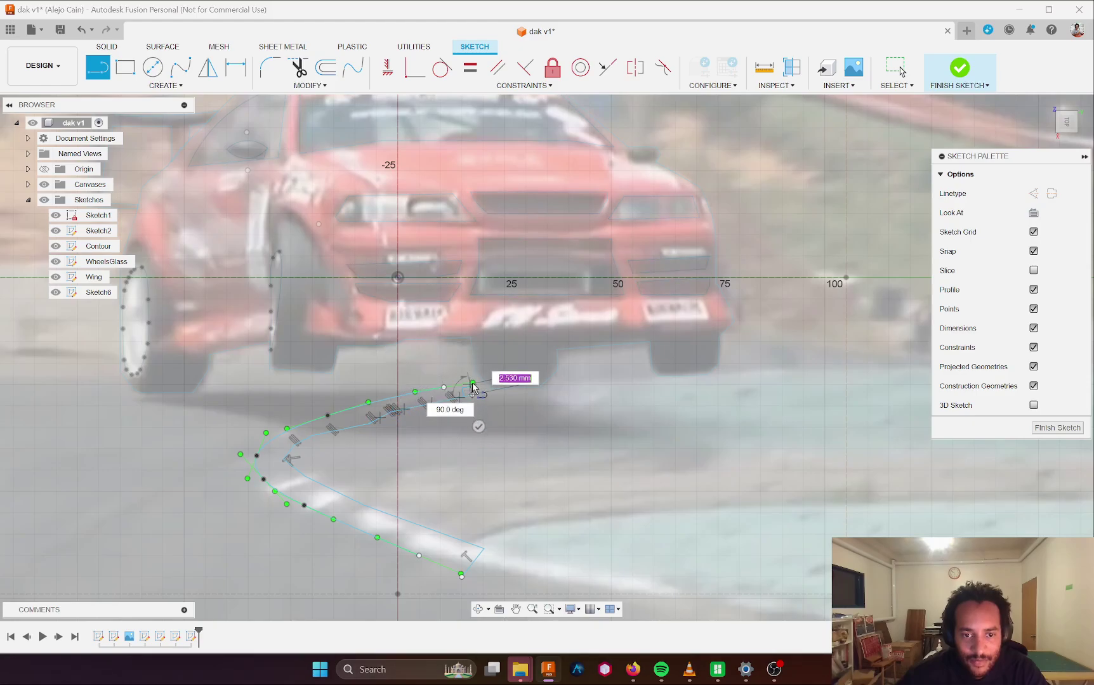
pyautogui.click(471, 385)
pyautogui.press('Escape')
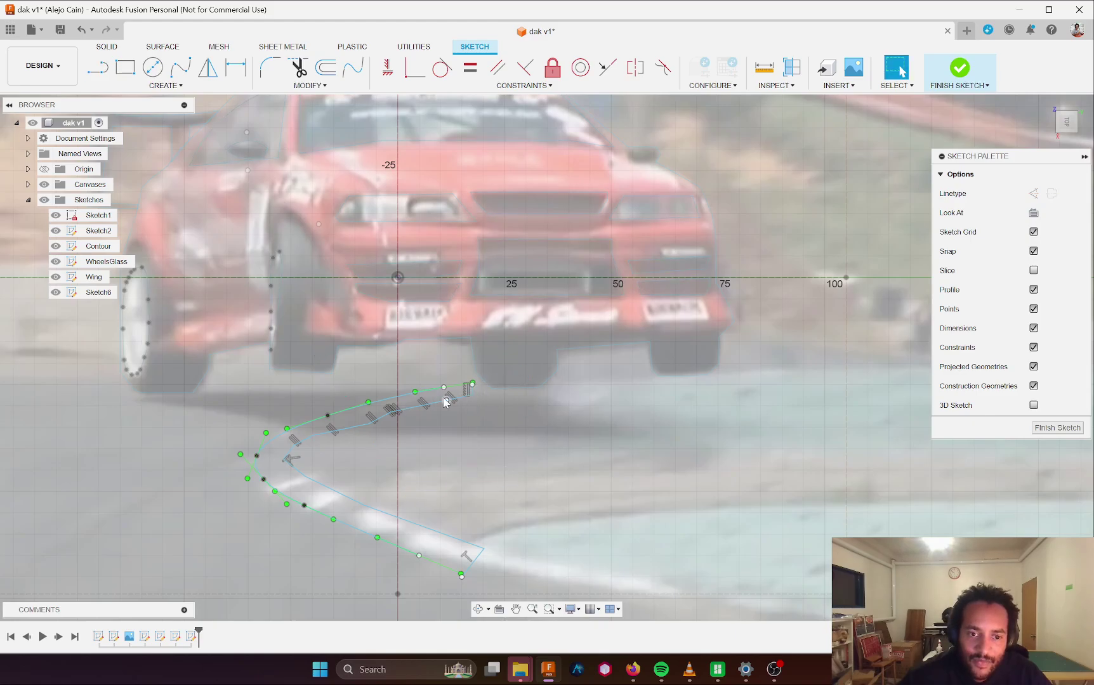
# - Delete the outer fit point spline beside the line chain
pyautogui.scroll(2, 323, 434)
pyautogui.click(350, 410)
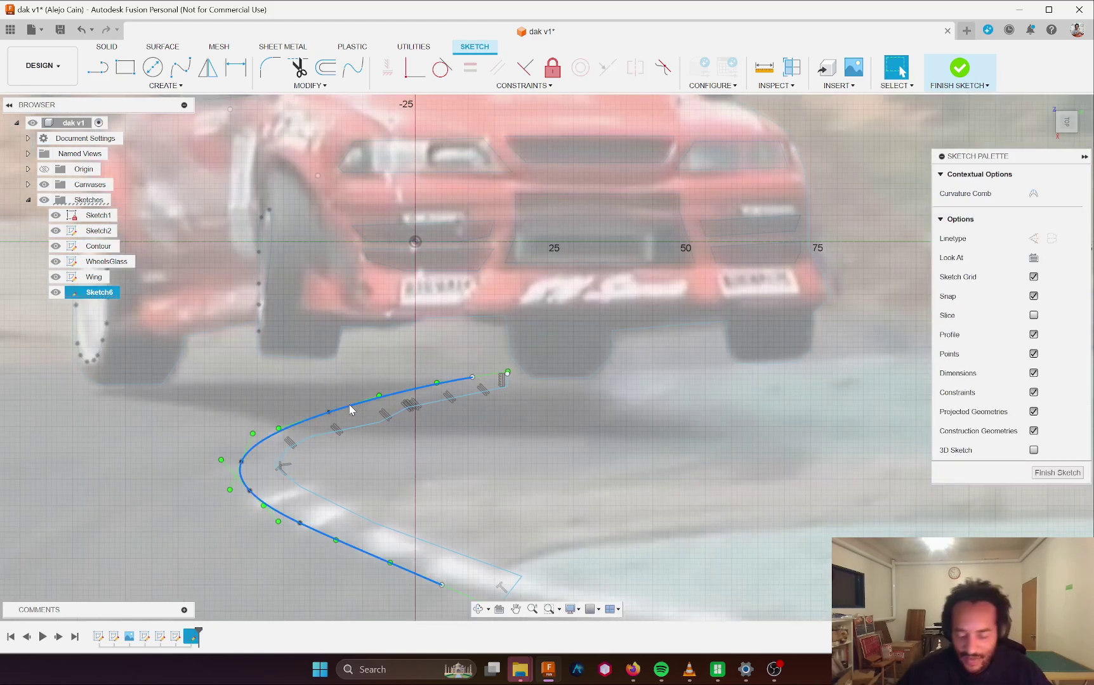
pyautogui.press('Delete')
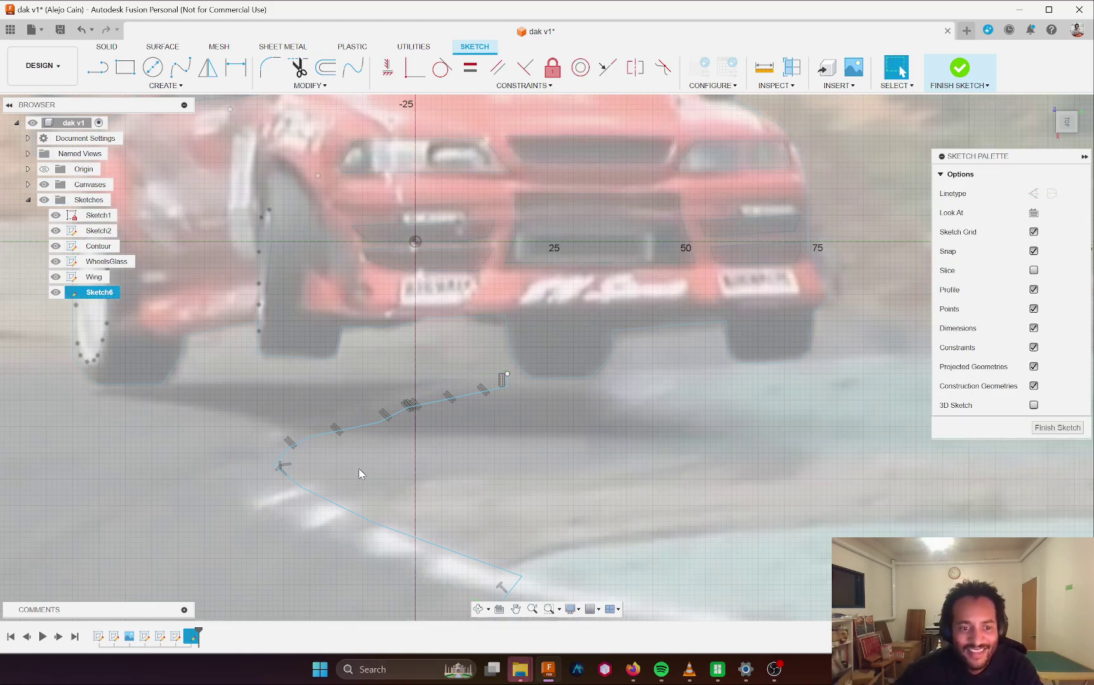
# - Draw a three-point arc along the white road marking's outer edge, starting on the short closing line at its lower end
pyautogui.scroll(-1, 343, 465)
pyautogui.click(180, 85)
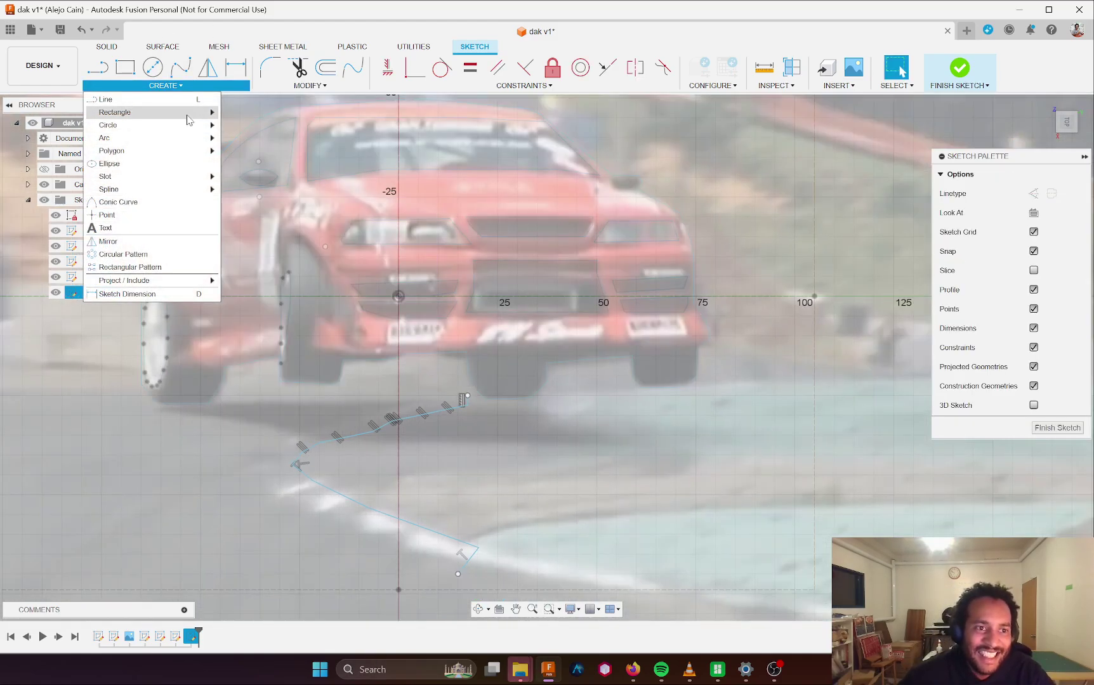
pyautogui.moveTo(171, 141)
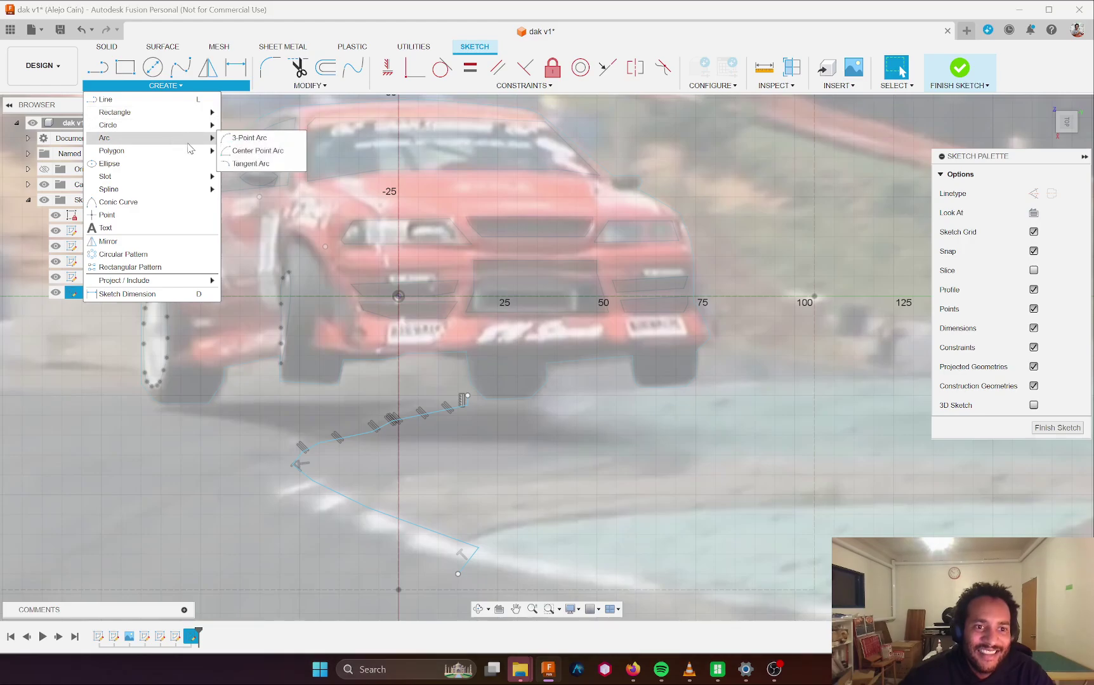
pyautogui.click(250, 138)
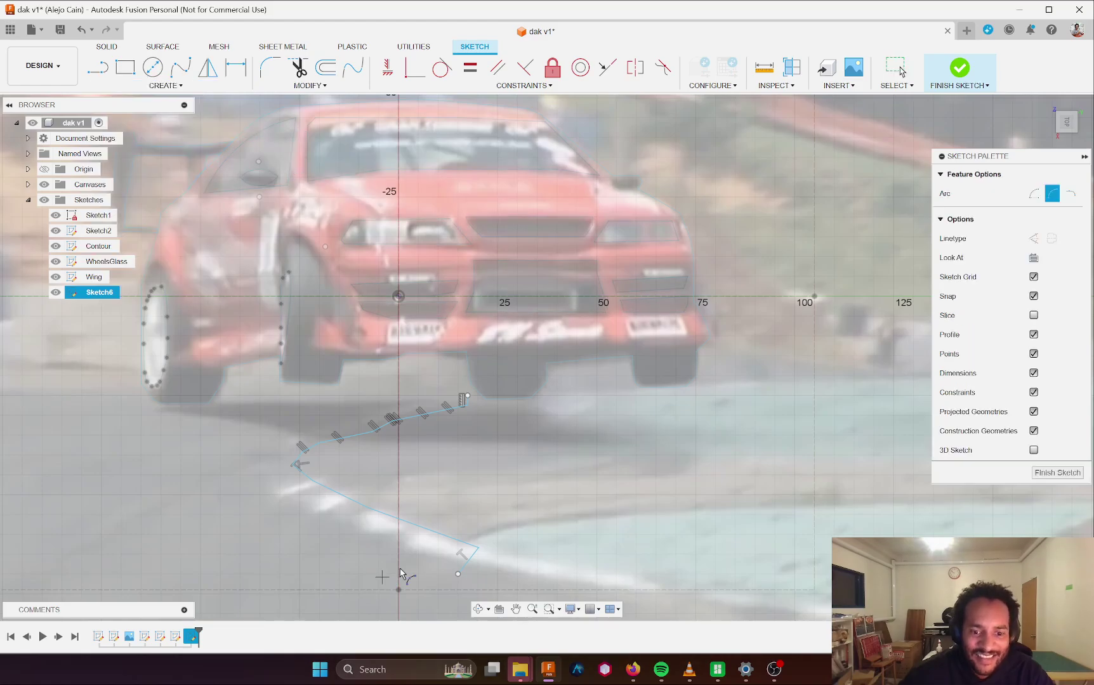
pyautogui.click(468, 561)
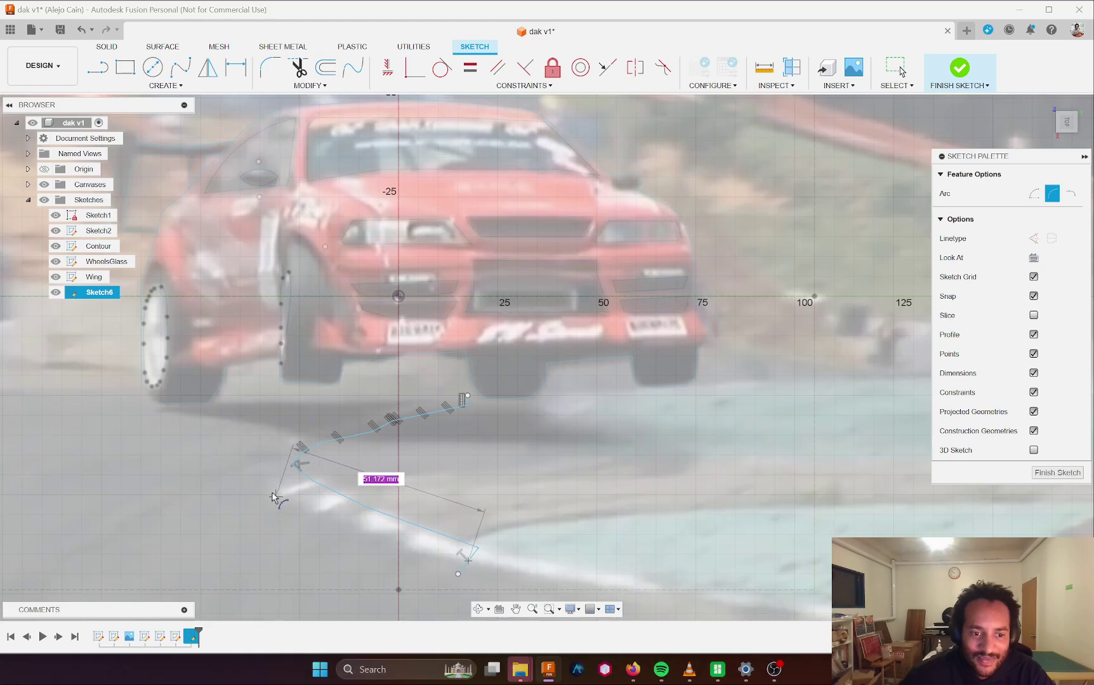
pyautogui.click(250, 480)
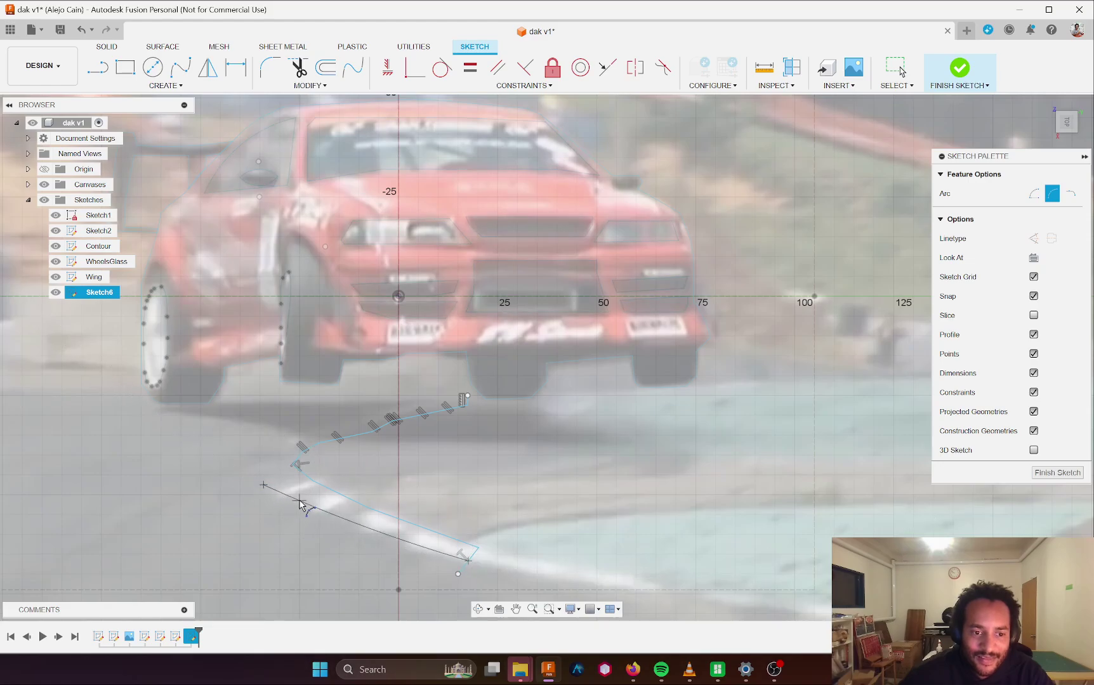
pyautogui.click(394, 535)
pyautogui.press('Escape')
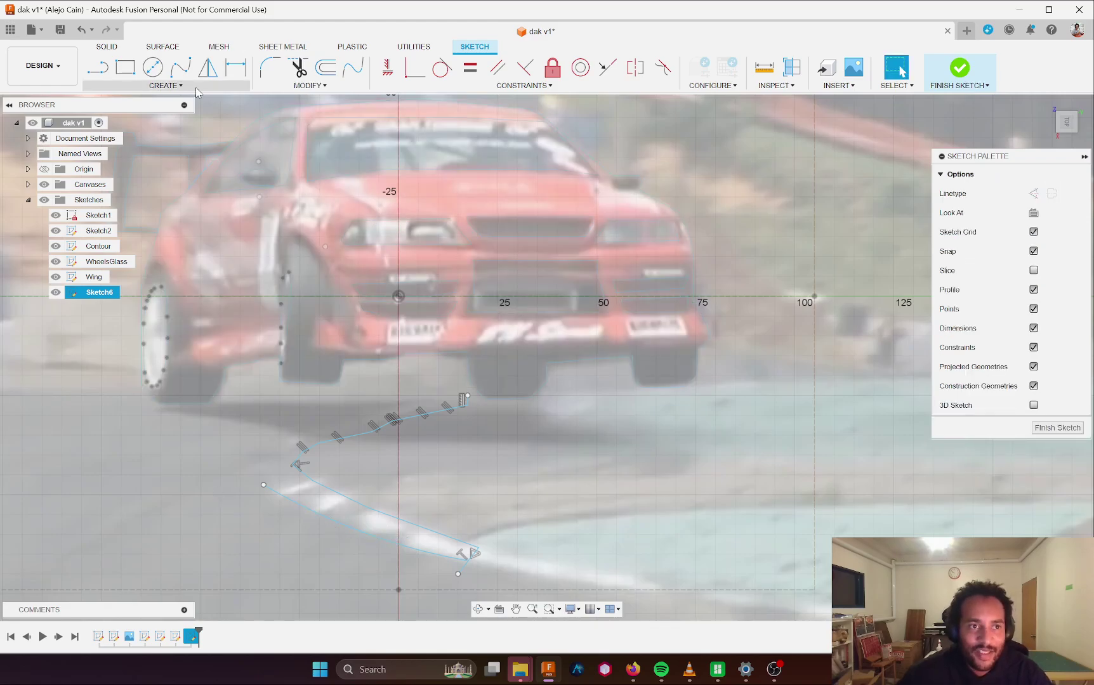
# - Try continuing the road marking's outer edge with a three-point arc around the bend toward the car's shadow
pyautogui.click(164, 85)
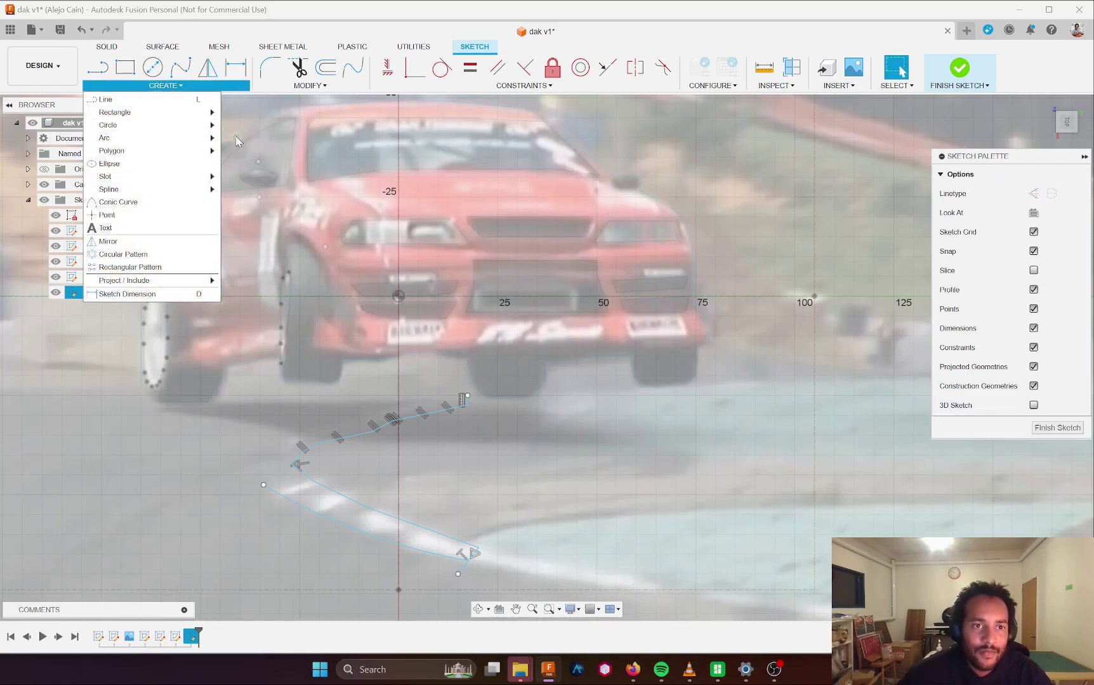
pyautogui.moveTo(179, 140)
pyautogui.click(257, 150)
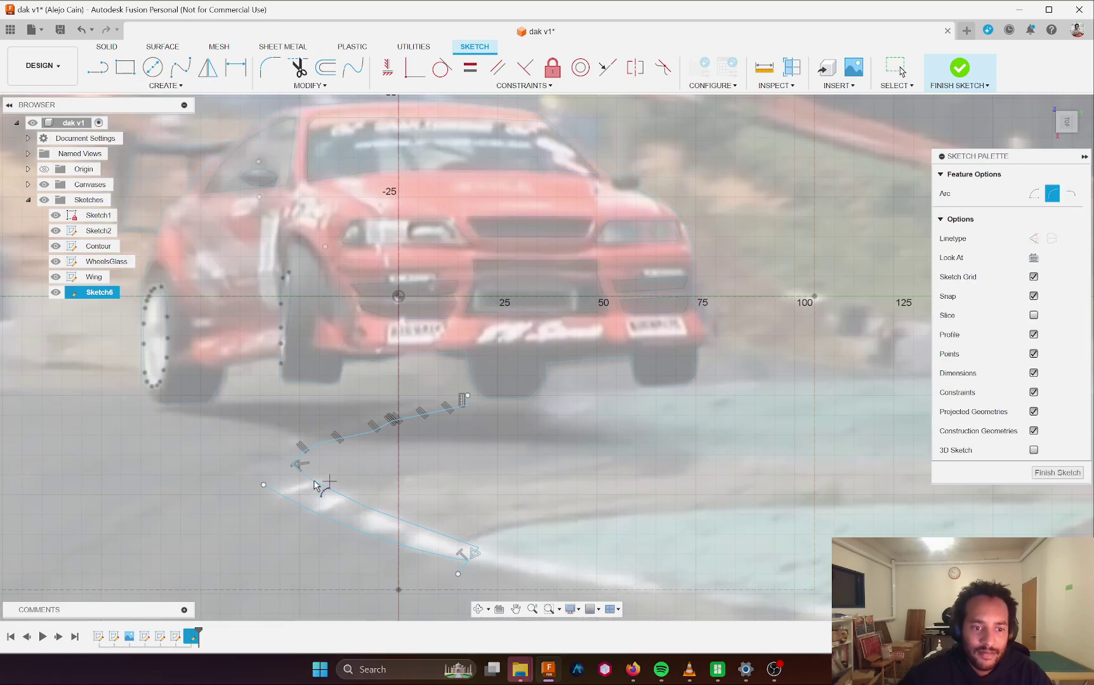
pyautogui.click(263, 485)
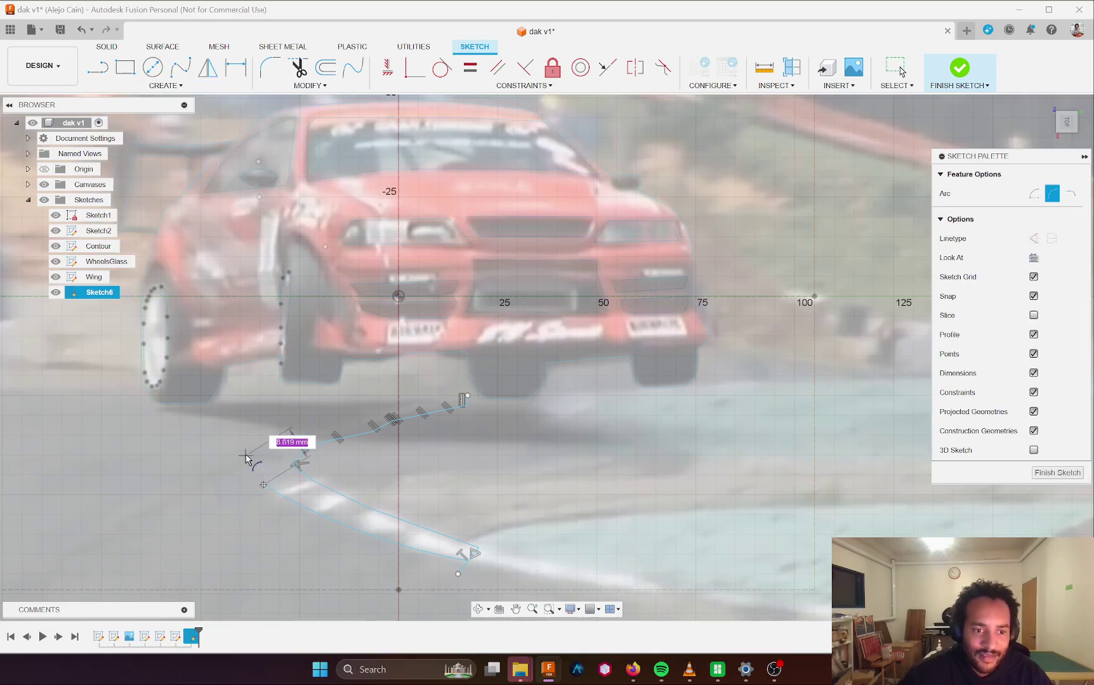
pyautogui.click(248, 455)
pyautogui.press('Escape')
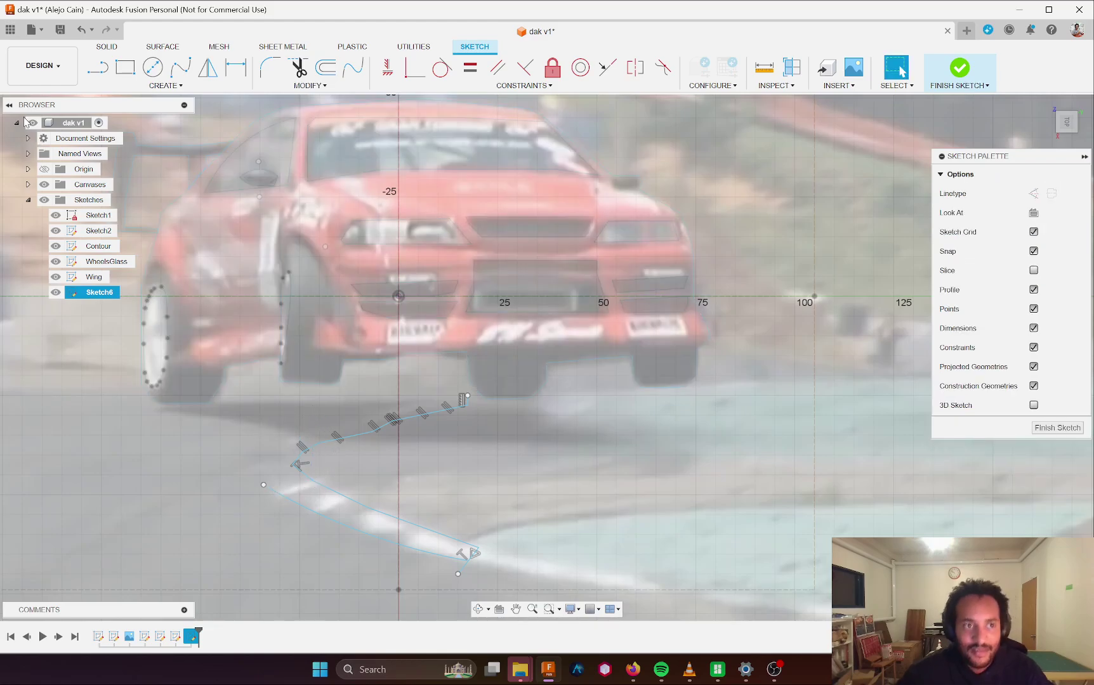
pyautogui.click(166, 85)
pyautogui.moveTo(180, 140)
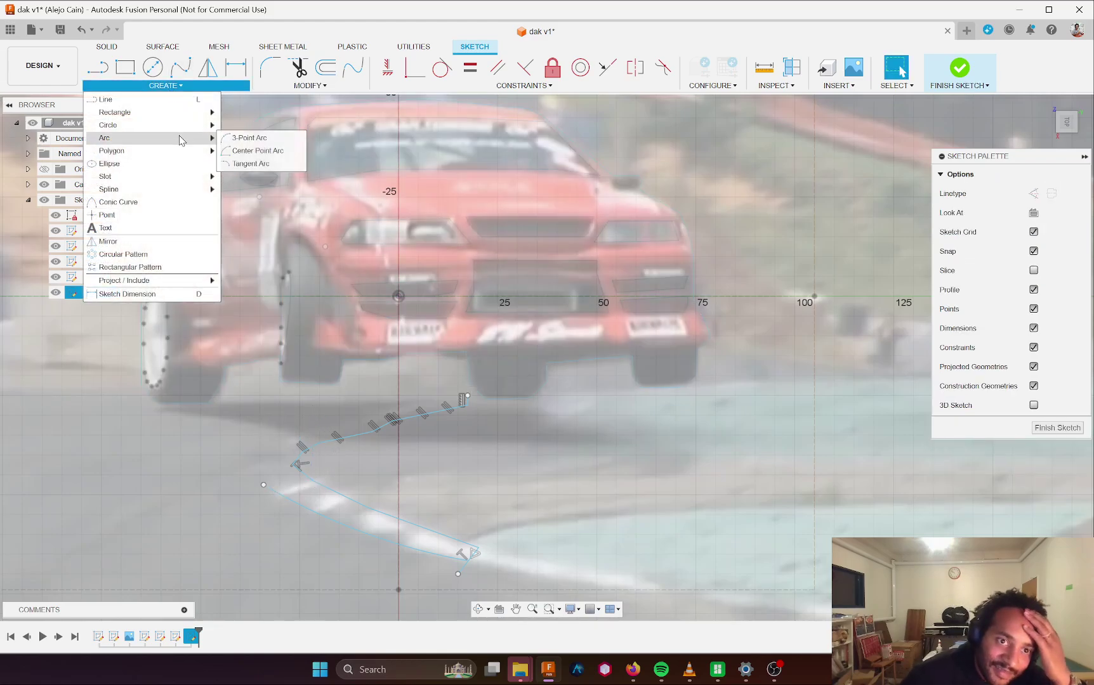
pyautogui.click(250, 137)
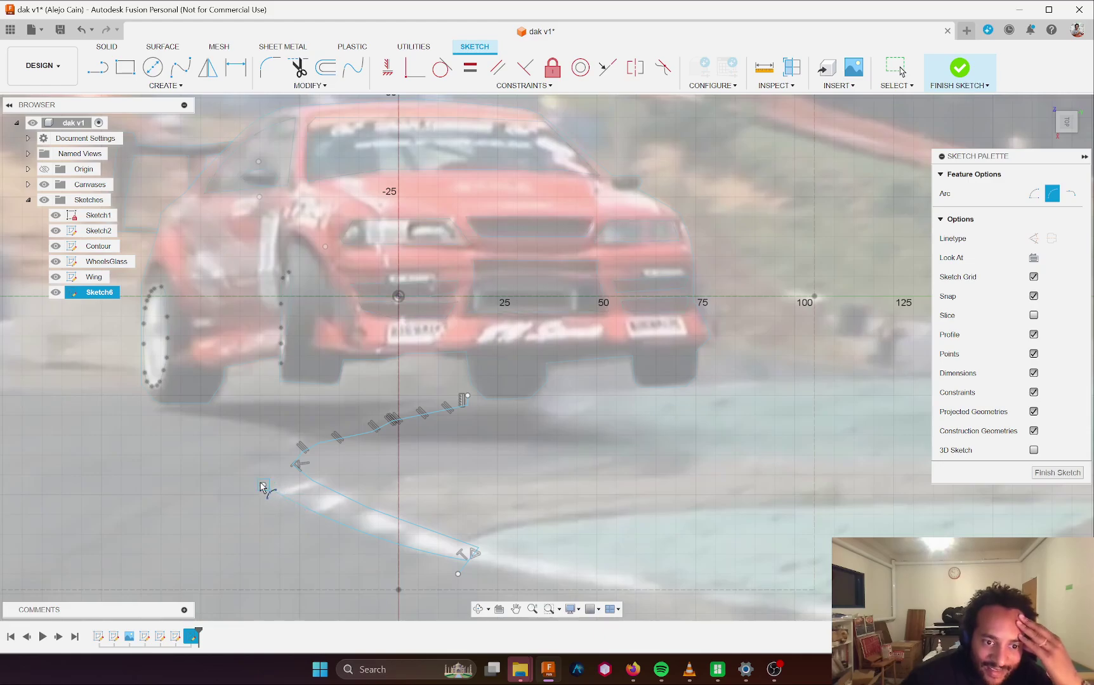
pyautogui.click(263, 486)
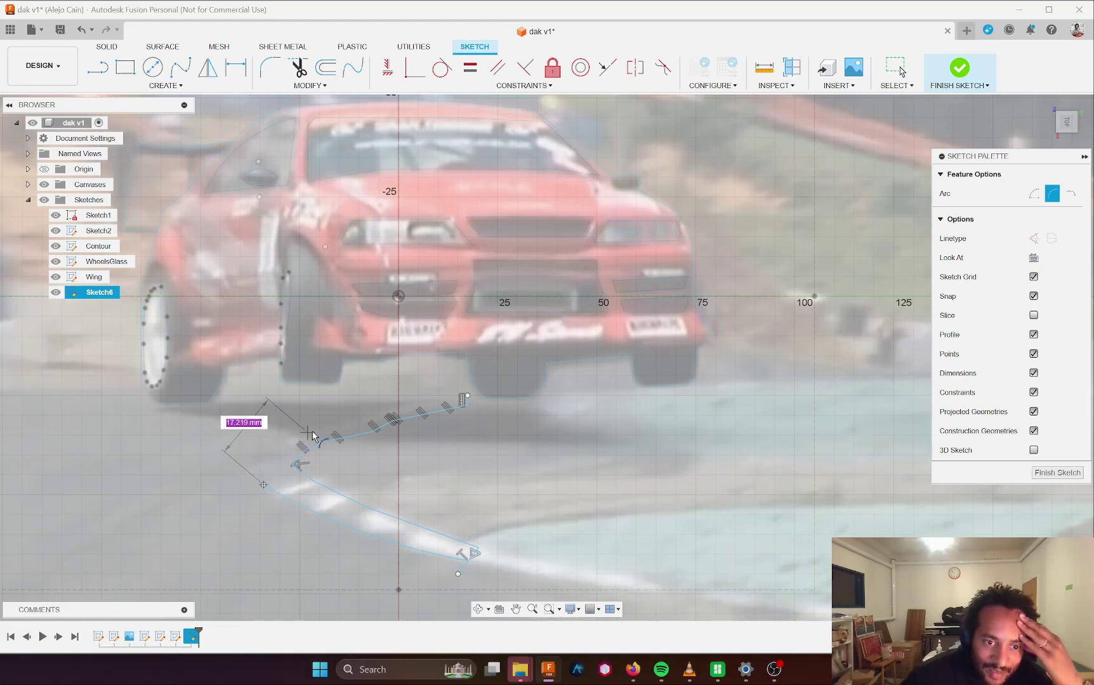
pyautogui.click(331, 426)
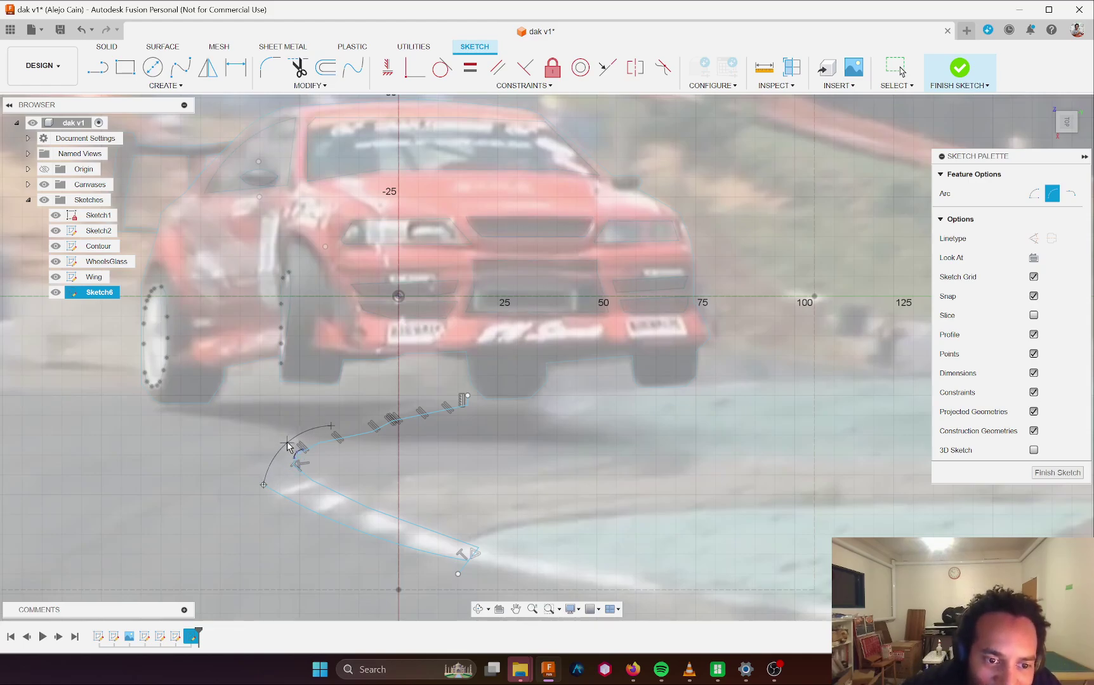
pyautogui.press('Escape')
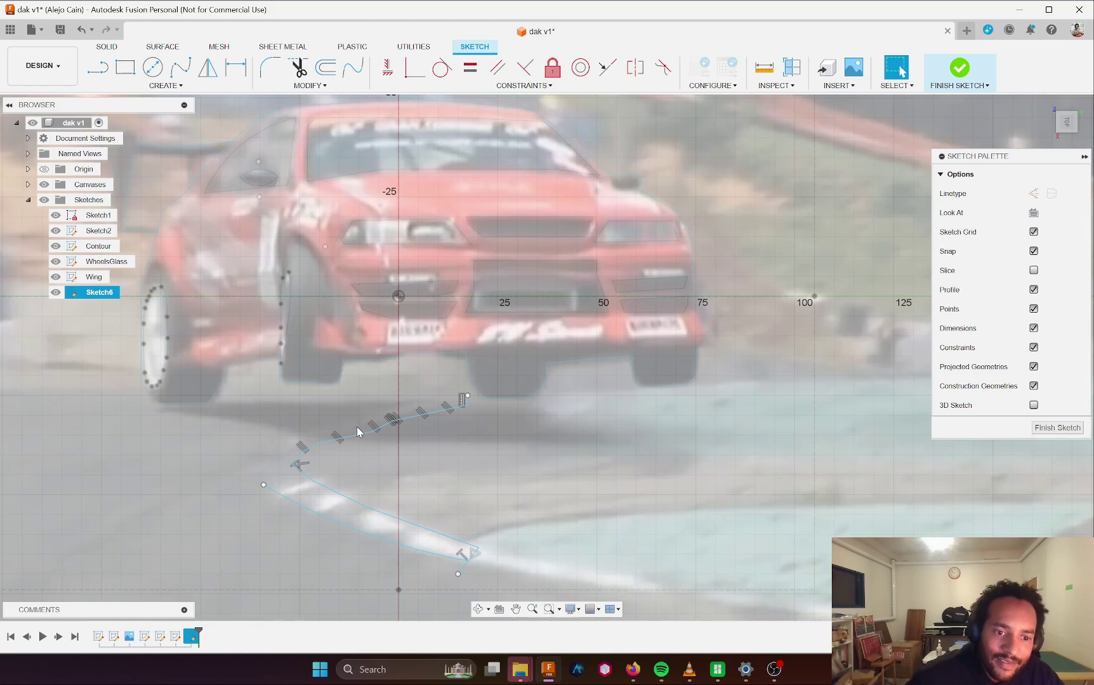
# - Adjust the upper end of the road marking's outer arc and draw a short three-point arc from it around the bend
pyautogui.scroll(-5, 285, 481)
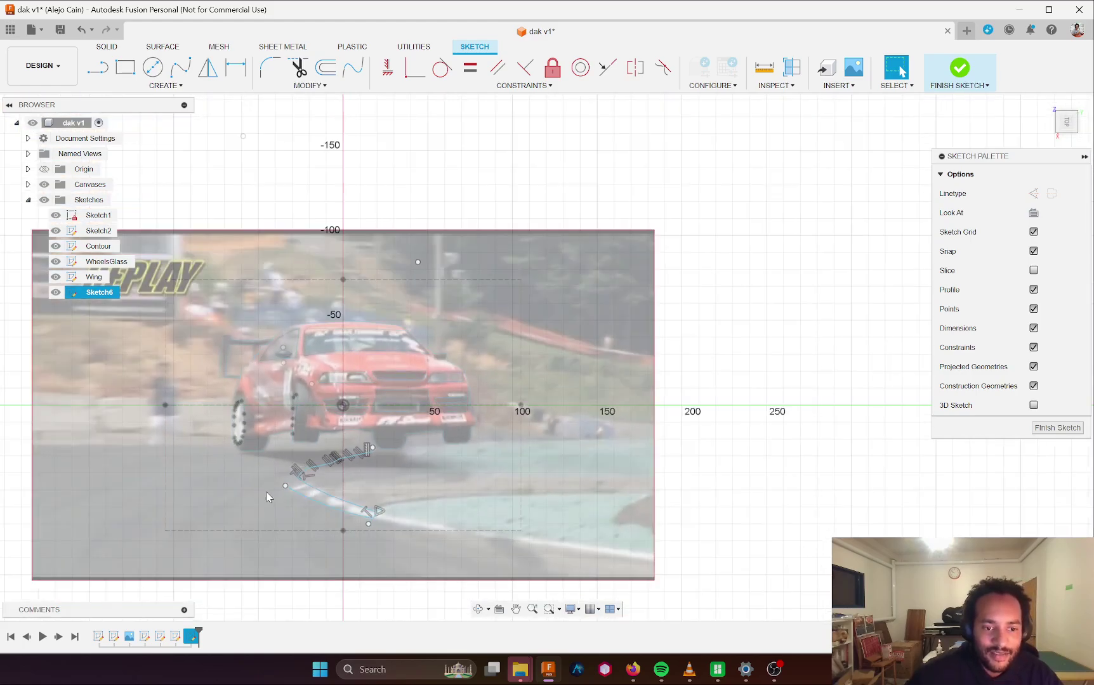
pyautogui.scroll(3, 298, 489)
pyautogui.moveTo(283, 490); pyautogui.dragTo(280, 487)
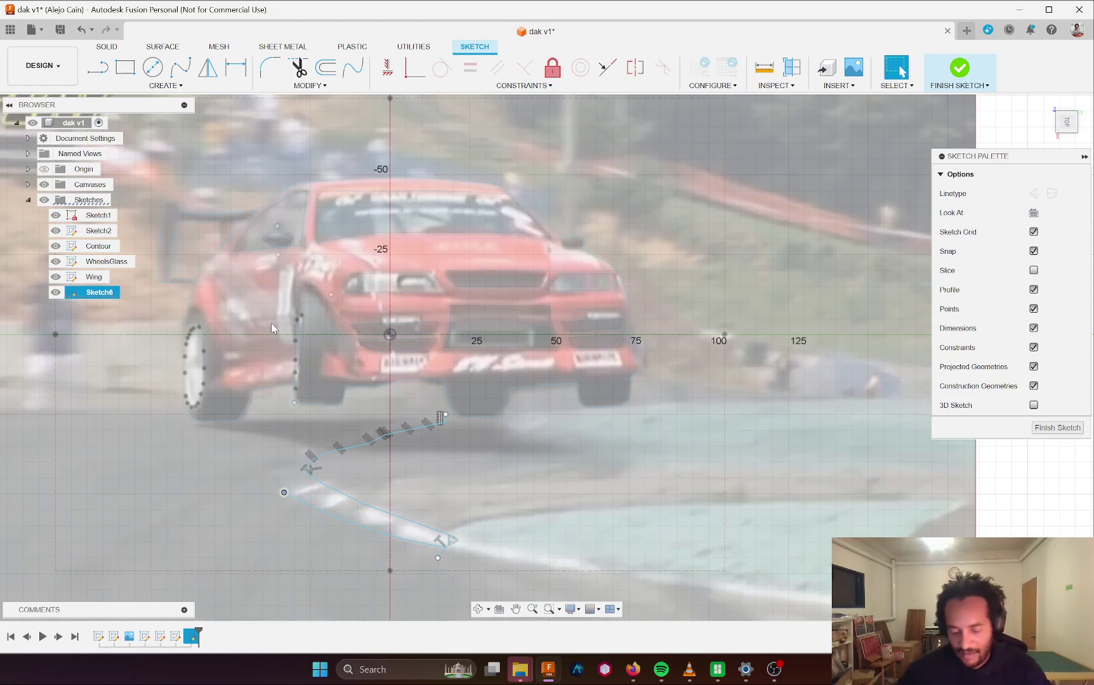
pyautogui.click(169, 87)
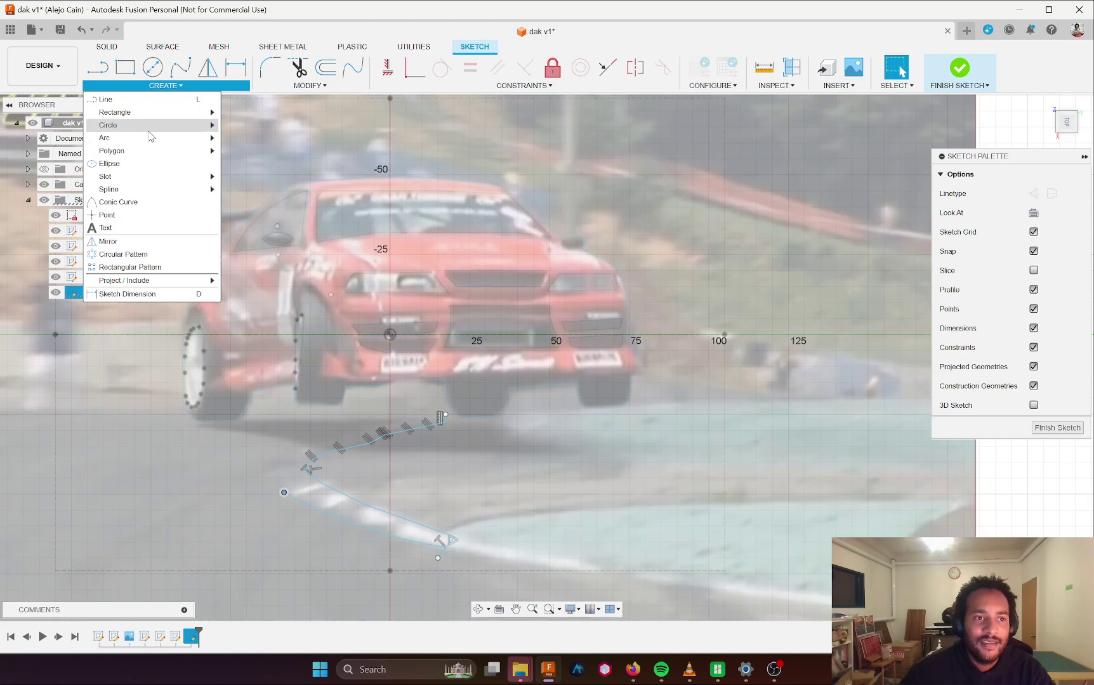
pyautogui.moveTo(159, 138)
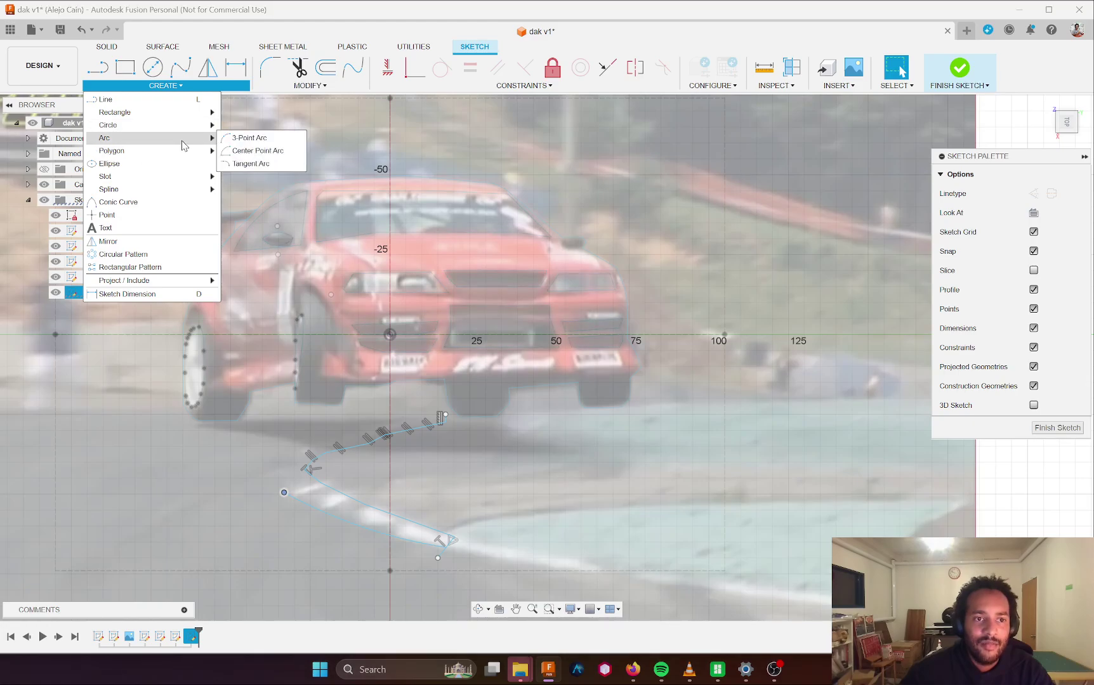
pyautogui.click(256, 151)
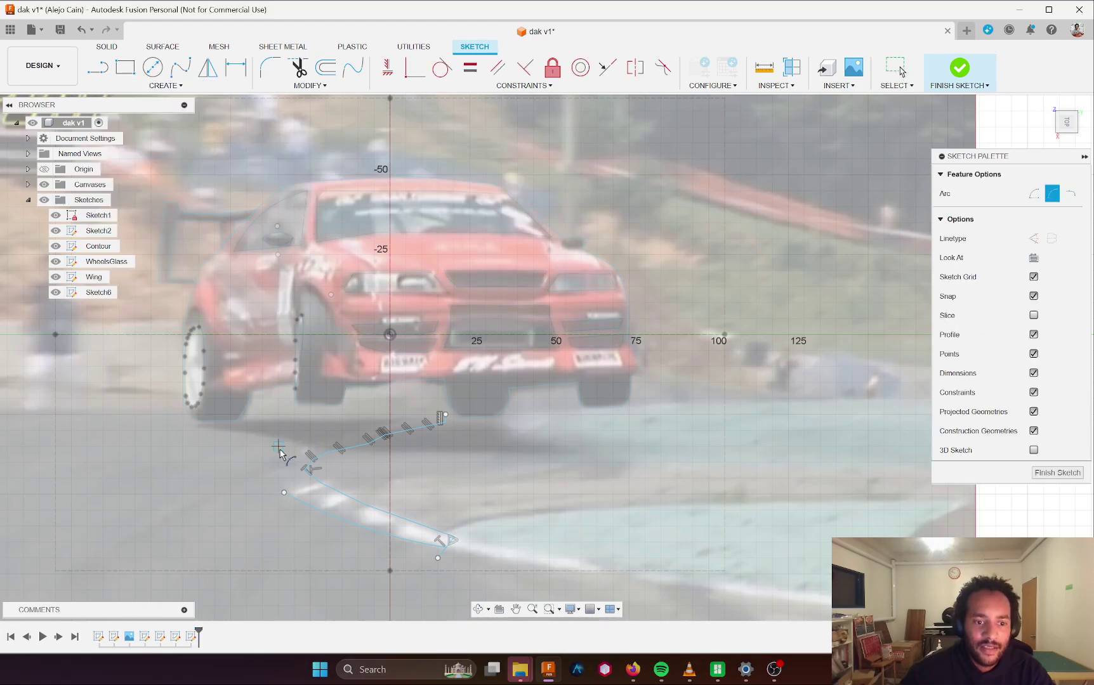
pyautogui.click(284, 494)
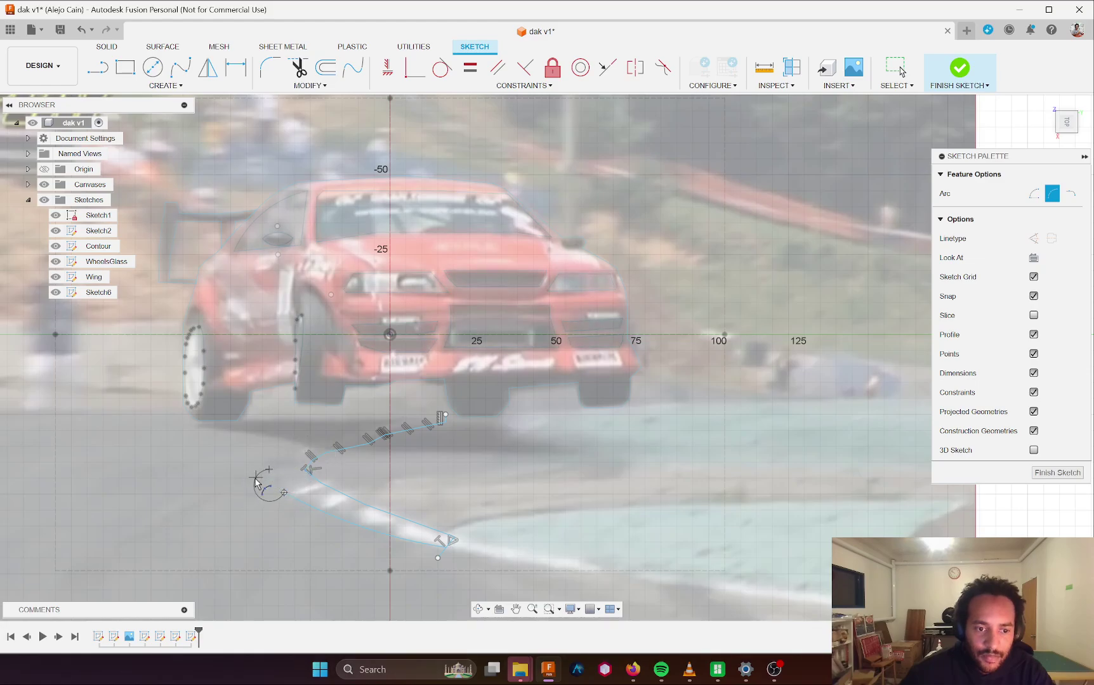
pyautogui.click(270, 473)
pyautogui.press('Escape')
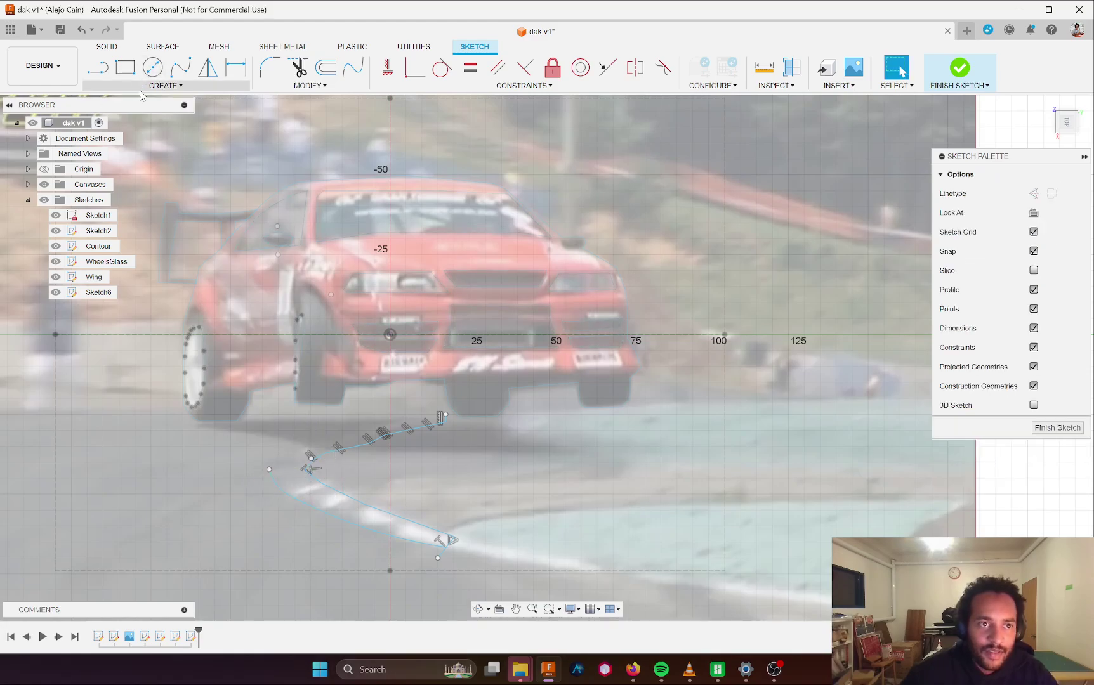
# - Reposition both ends of the bend arc so it follows the rounded corner up to the start of the car's shadow
pyautogui.moveTo(270, 470); pyautogui.dragTo(305, 452)
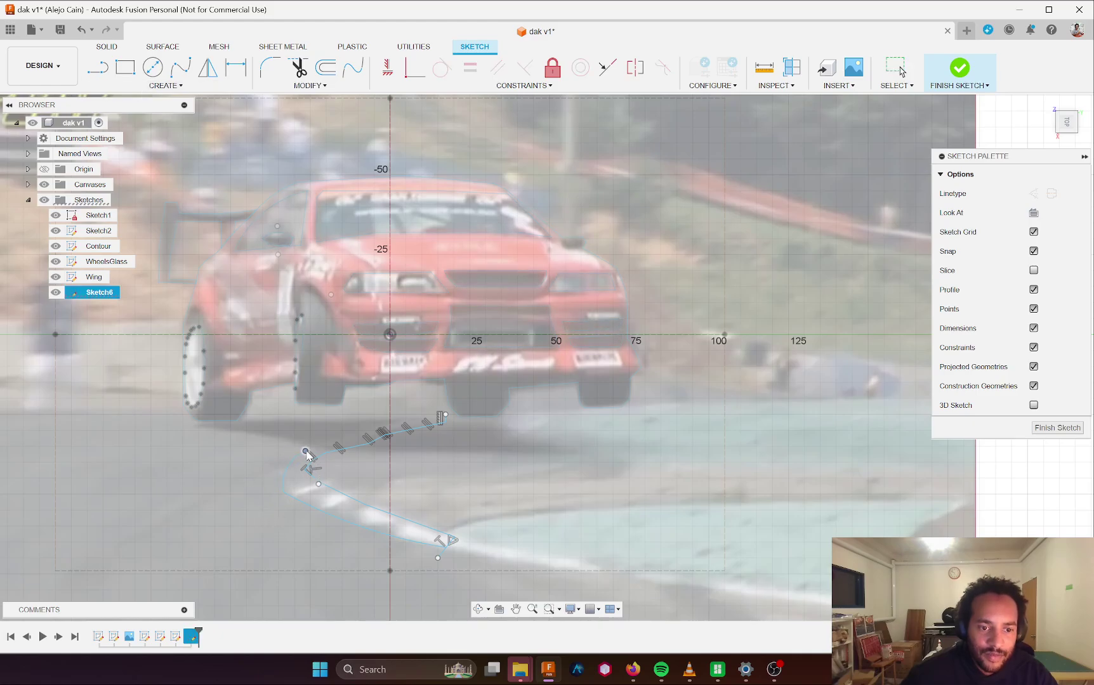
pyautogui.click(288, 456)
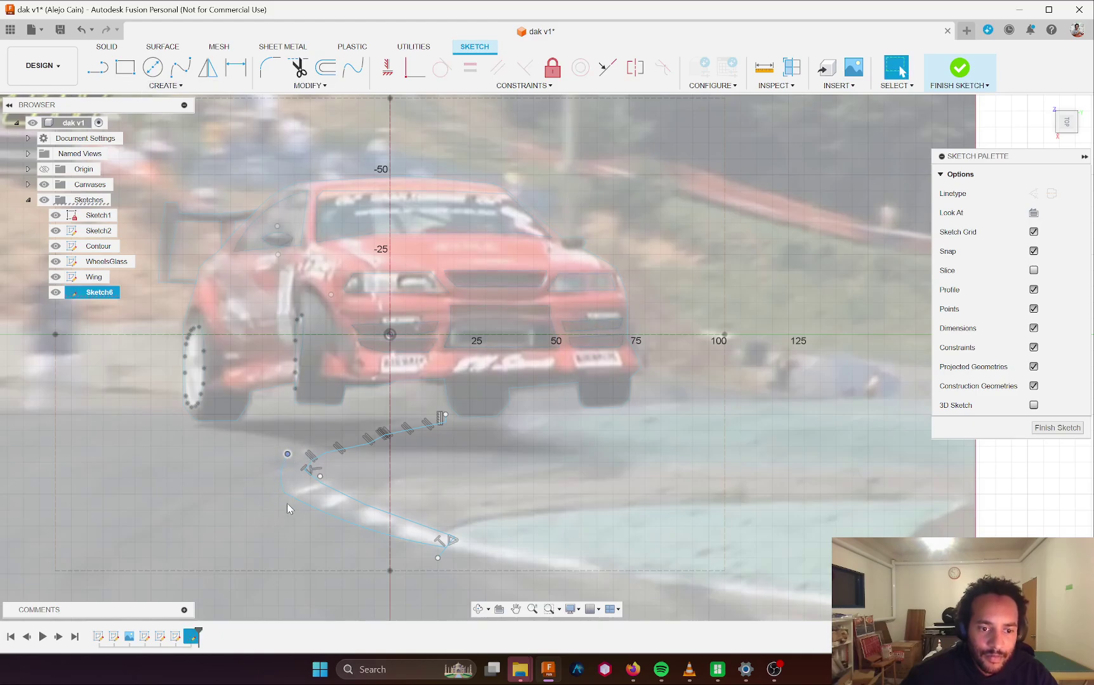
pyautogui.moveTo(285, 494); pyautogui.dragTo(294, 496)
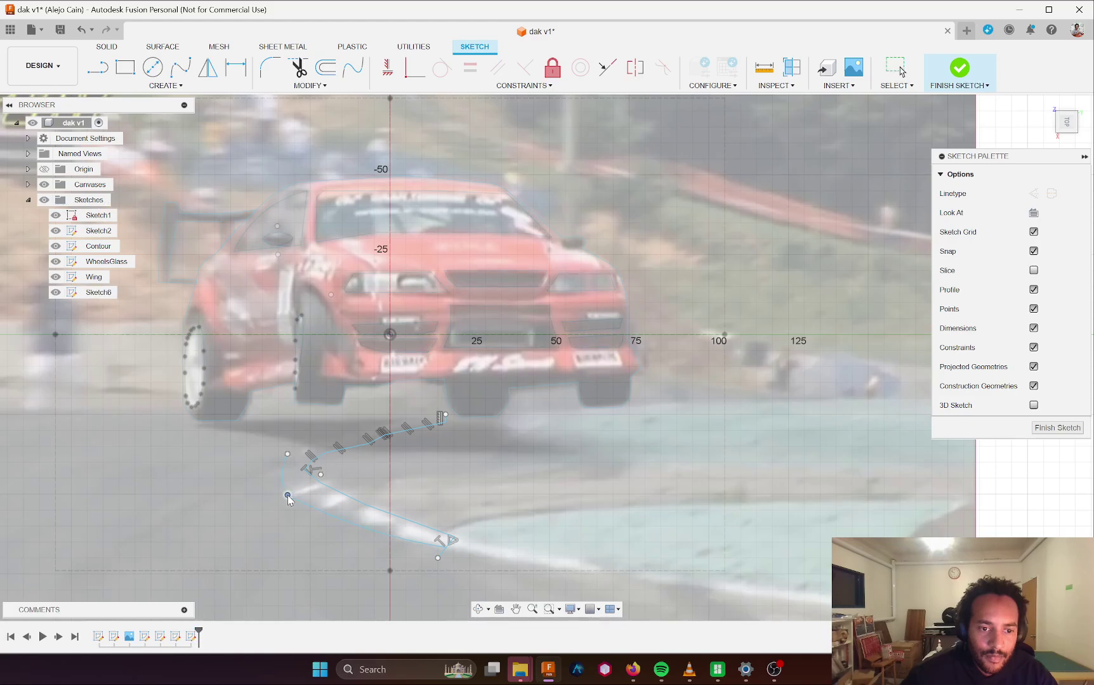
pyautogui.click(288, 496)
pyautogui.moveTo(288, 456); pyautogui.dragTo(300, 453)
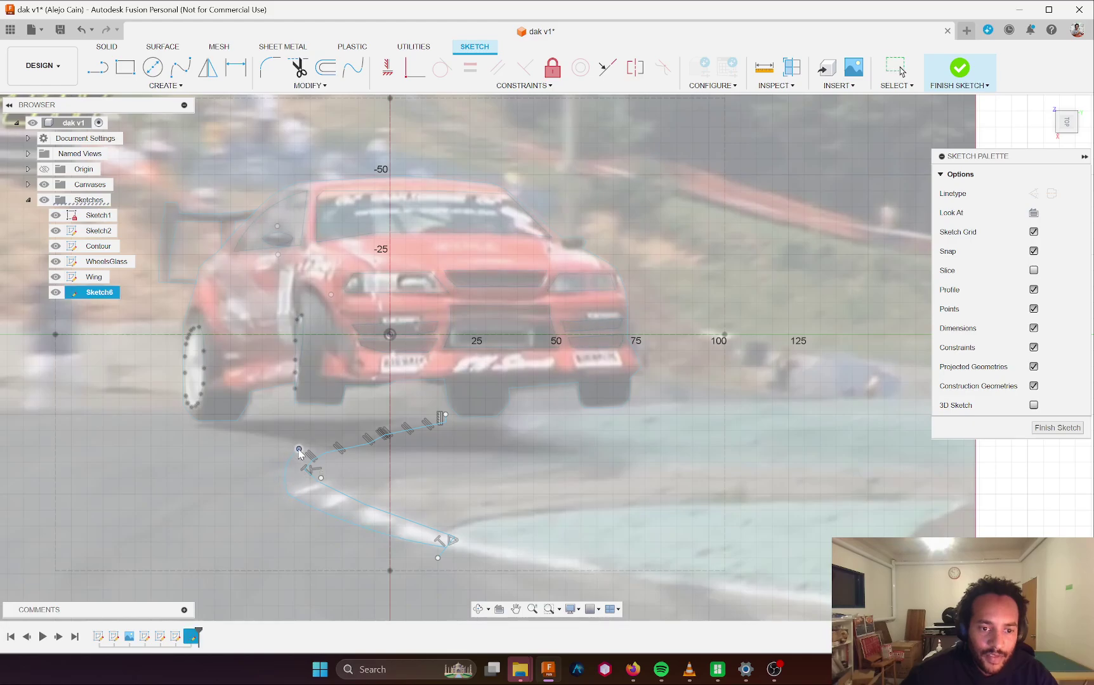
# - Draw a three-point arc from the bend along the car's shadow to beneath the front bumper, and adjust the joint with the bend arc
pyautogui.click(165, 85)
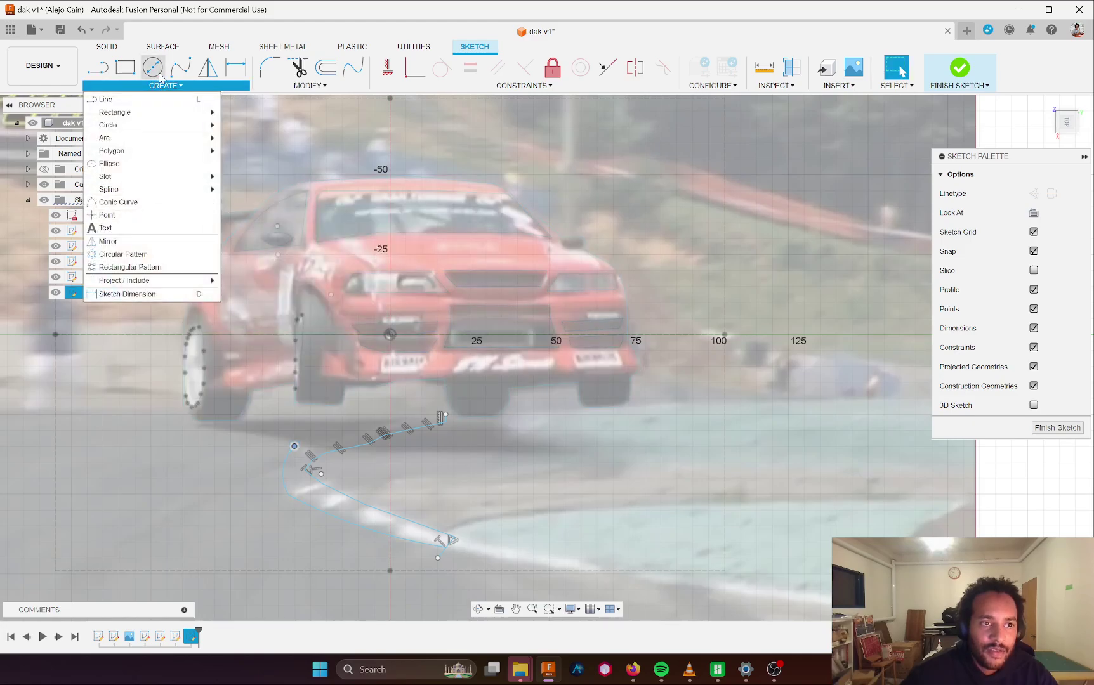
pyautogui.moveTo(152, 143)
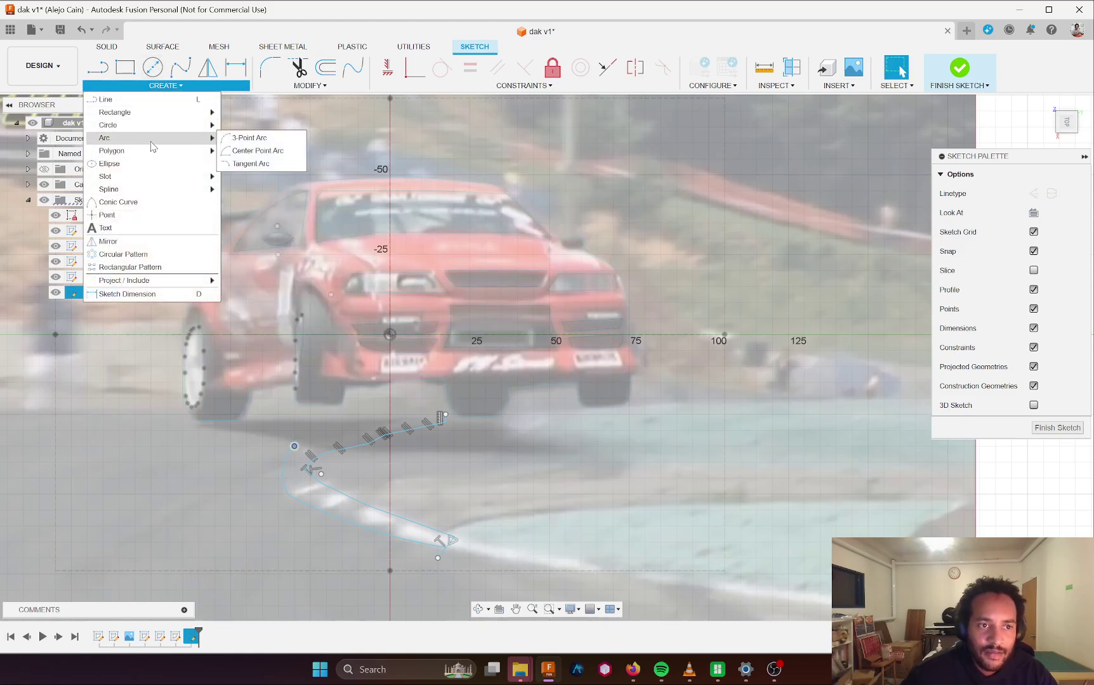
pyautogui.click(257, 150)
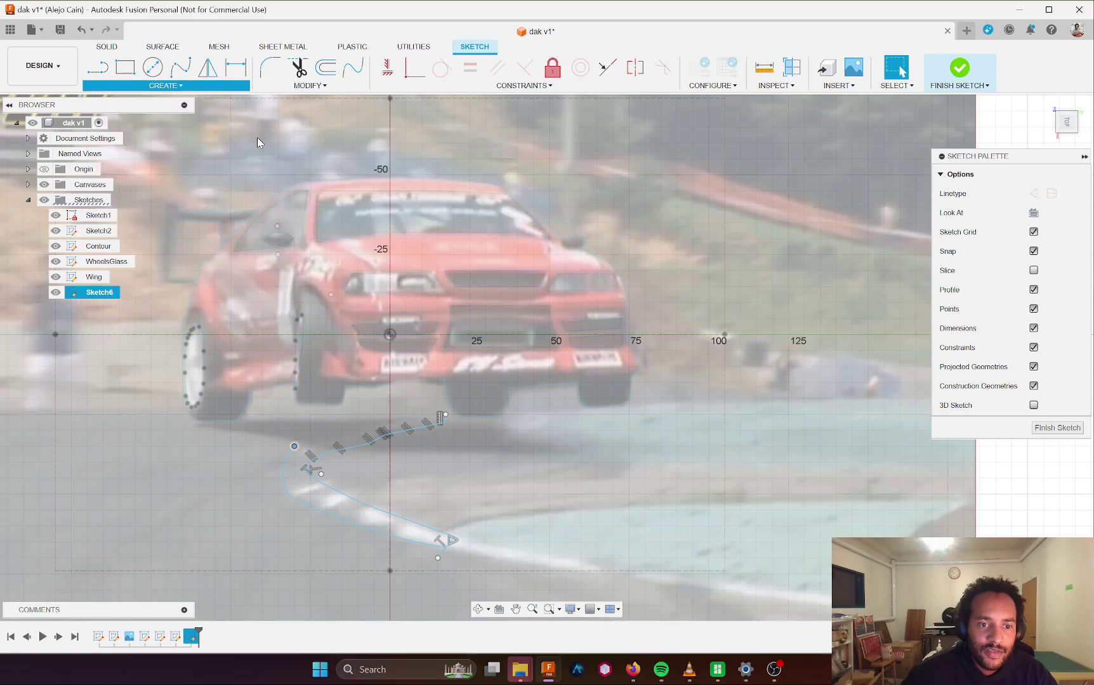
pyautogui.click(294, 446)
pyautogui.click(422, 415)
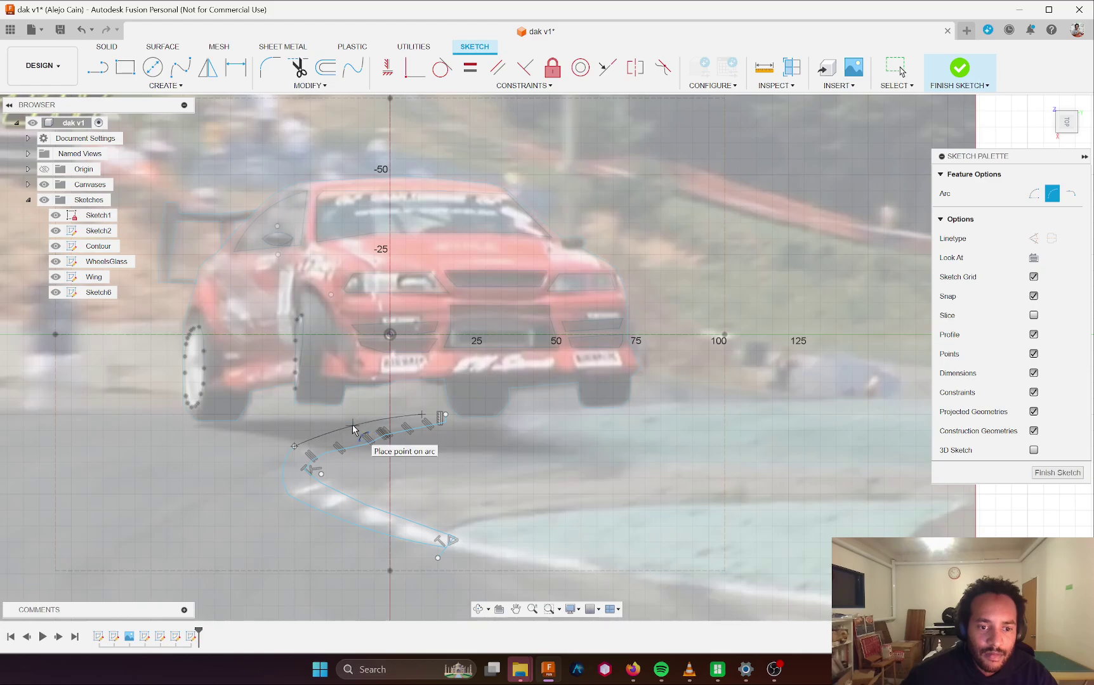
pyautogui.scroll(6, 358, 432)
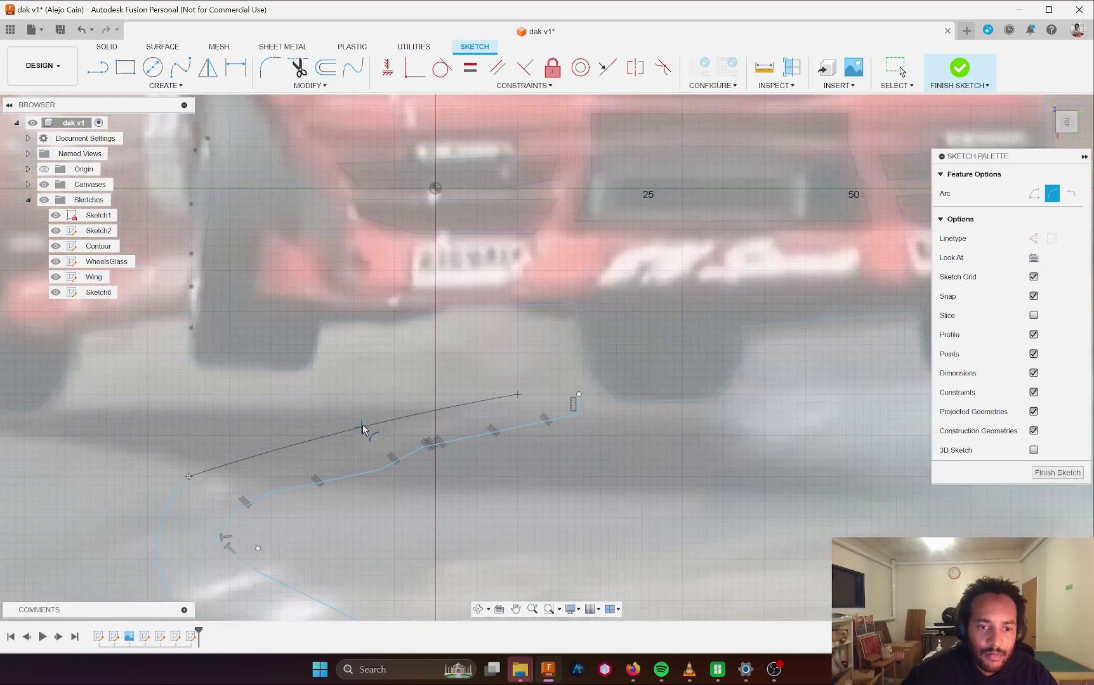
pyautogui.click(298, 443)
pyautogui.press('Escape')
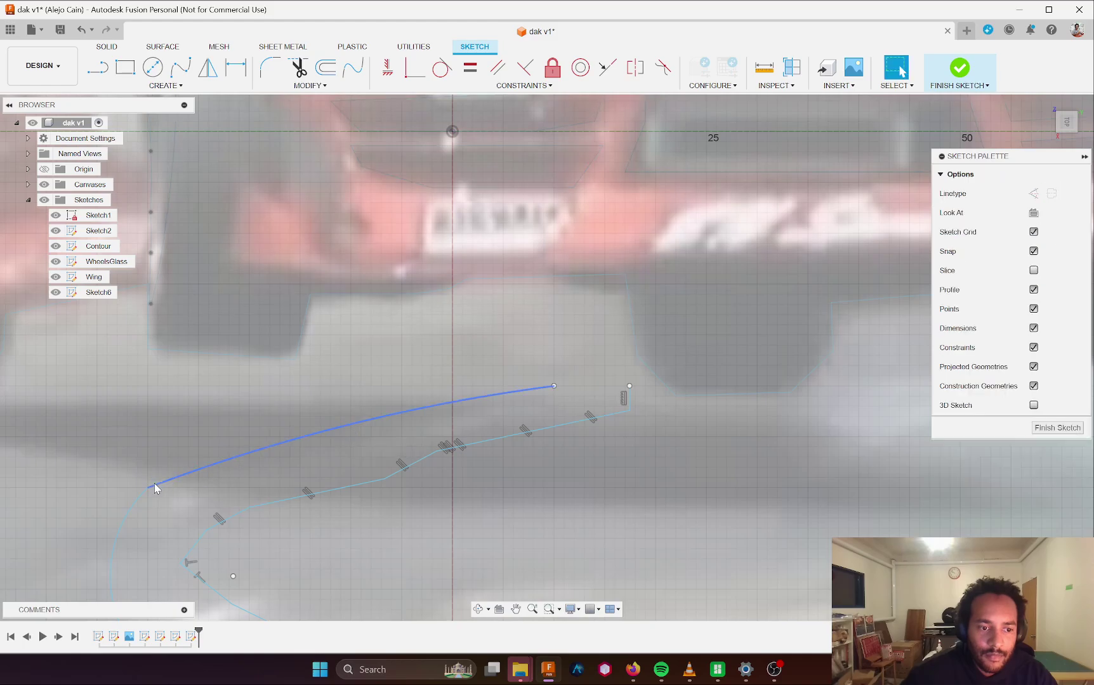
pyautogui.moveTo(153, 493); pyautogui.dragTo(159, 492)
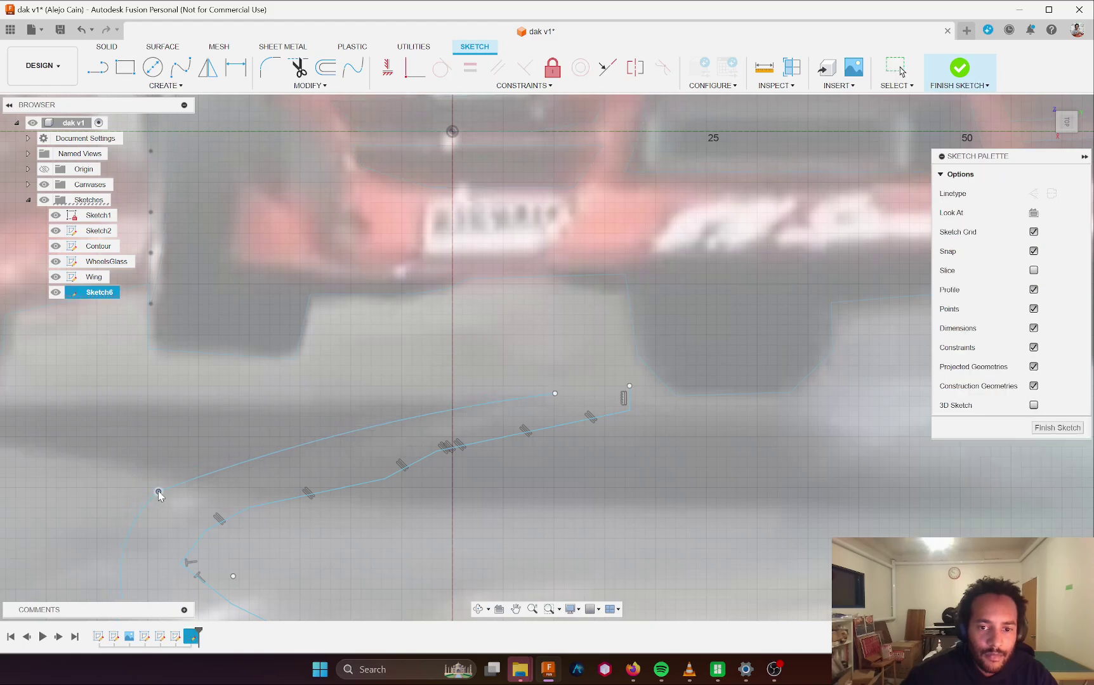
# - Delete the inner line chain beneath the car together with the rounded bend and the straight inner edge of the road marking
pyautogui.click(610, 415)
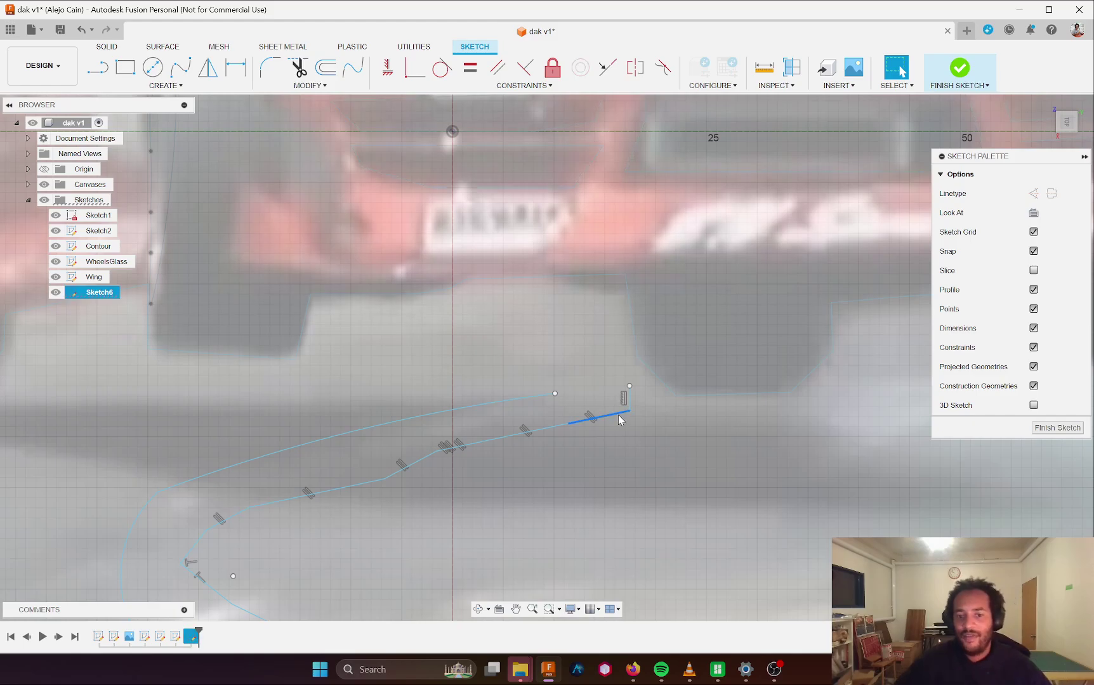
pyautogui.scroll(-3, 634, 437)
pyautogui.press('Delete')
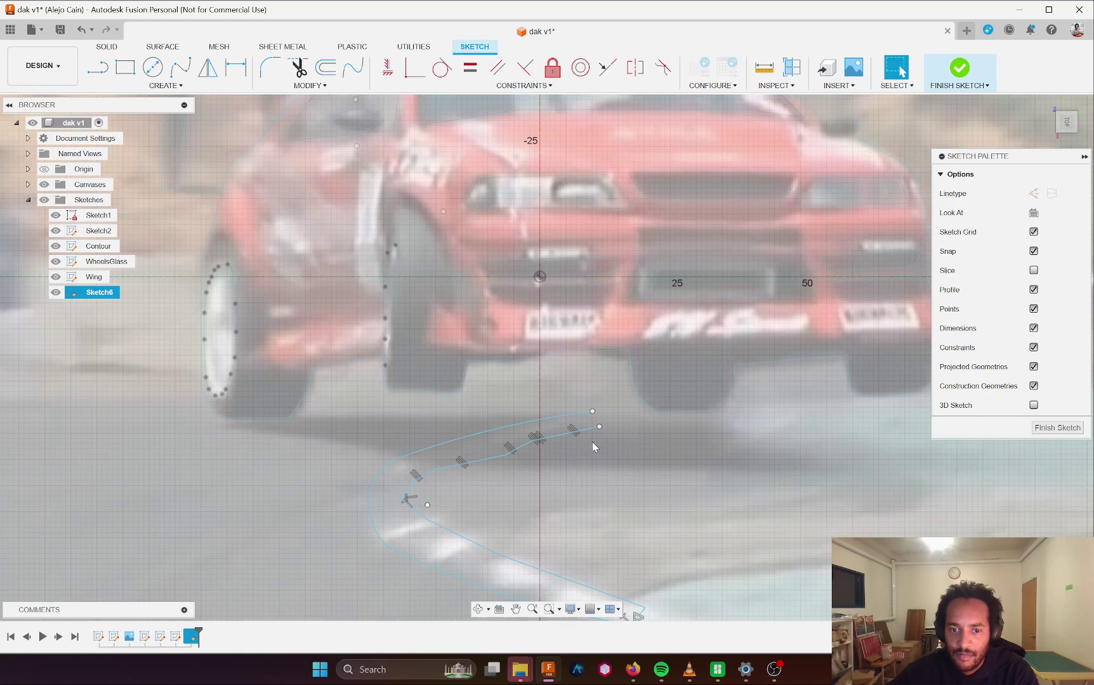
pyautogui.moveTo(567, 451)
pyautogui.mouseDown()
pyautogui.moveTo(464, 532)
pyautogui.moveTo(513, 525)
pyautogui.moveTo(556, 481)
pyautogui.moveTo(554, 442)
pyautogui.mouseUp()
pyautogui.press('Delete')
pyautogui.press('Delete')
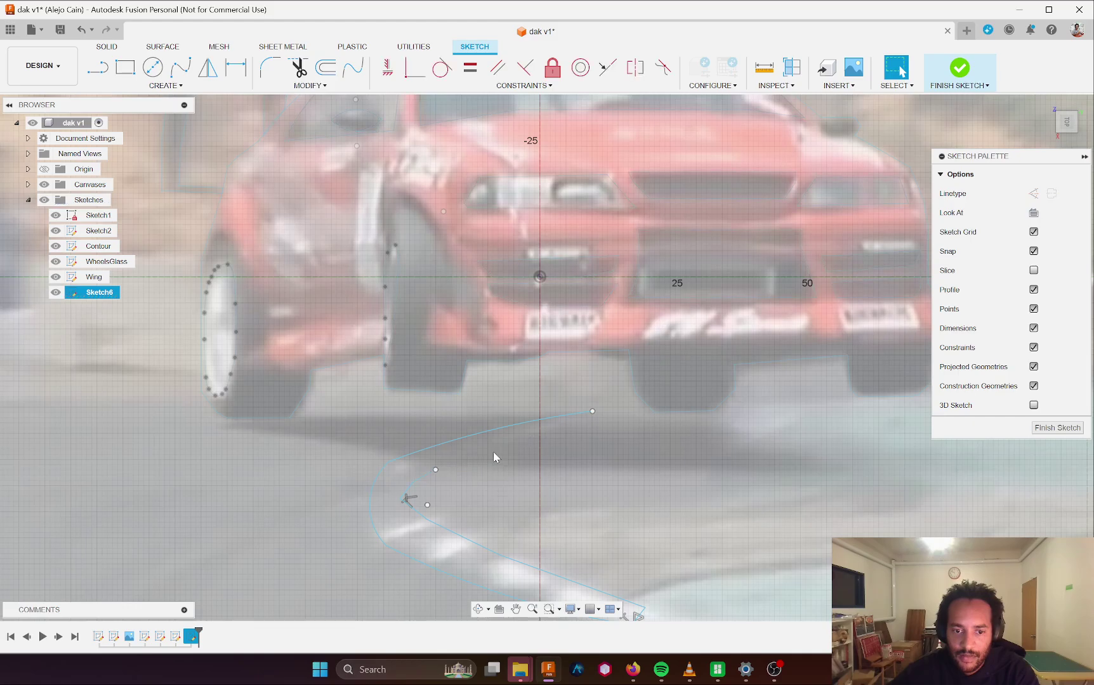
pyautogui.click(418, 524)
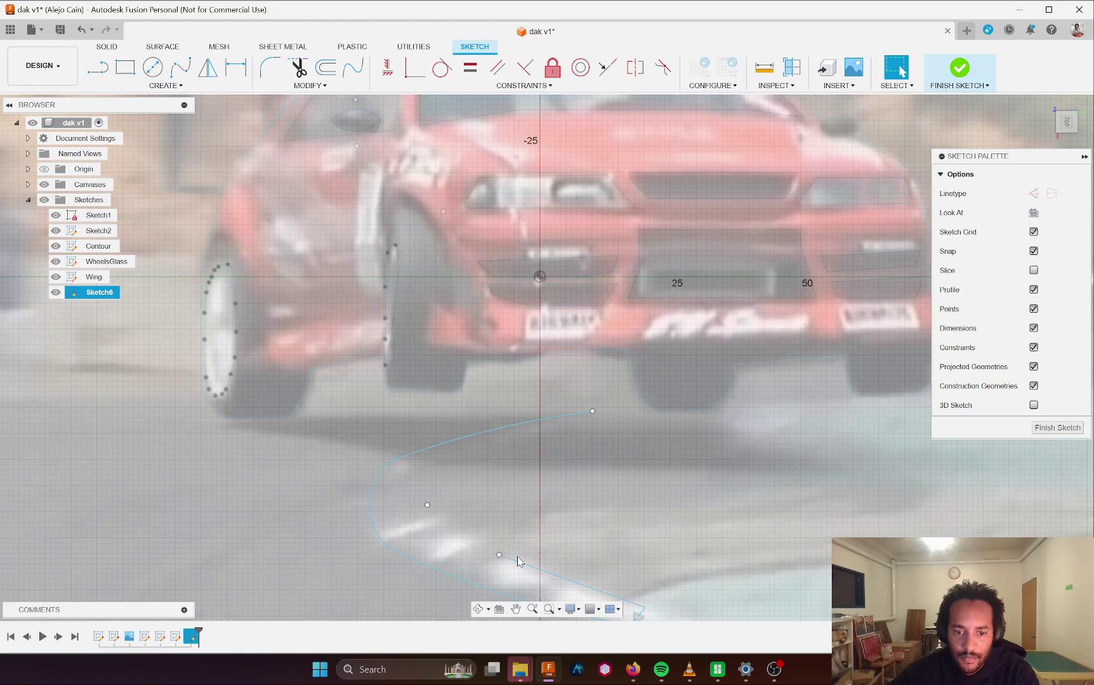
# - Fine-tune the upper and lower joints of the bend arc with its neighbouring outer arcs
pyautogui.scroll(-2, 464, 439)
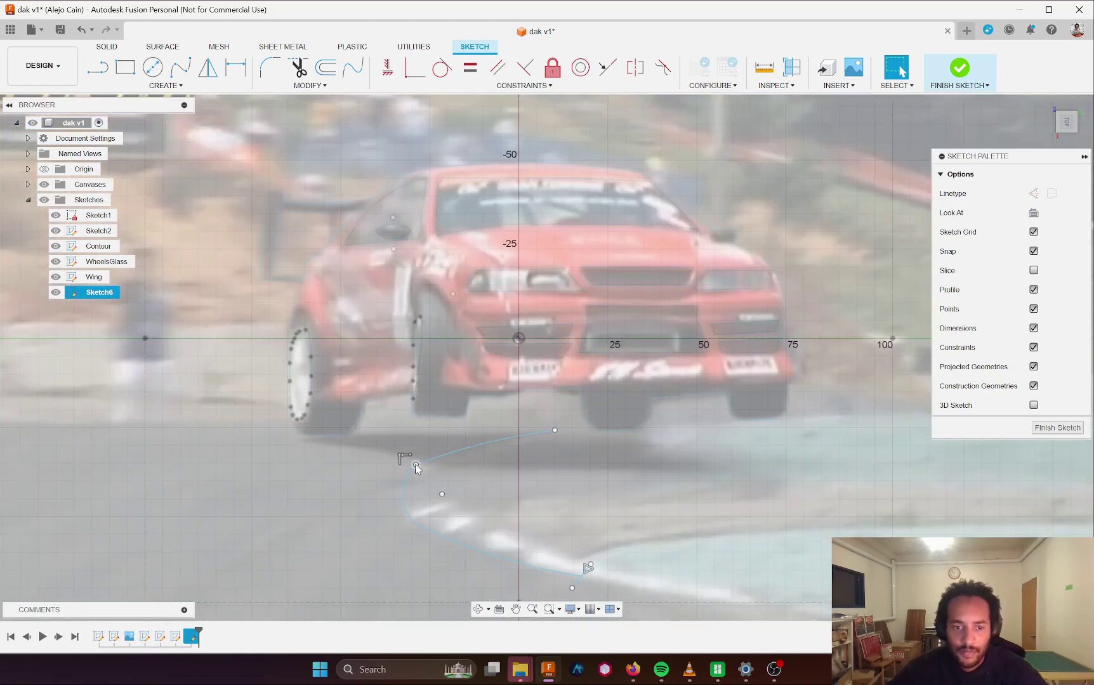
pyautogui.moveTo(416, 466); pyautogui.dragTo(420, 468)
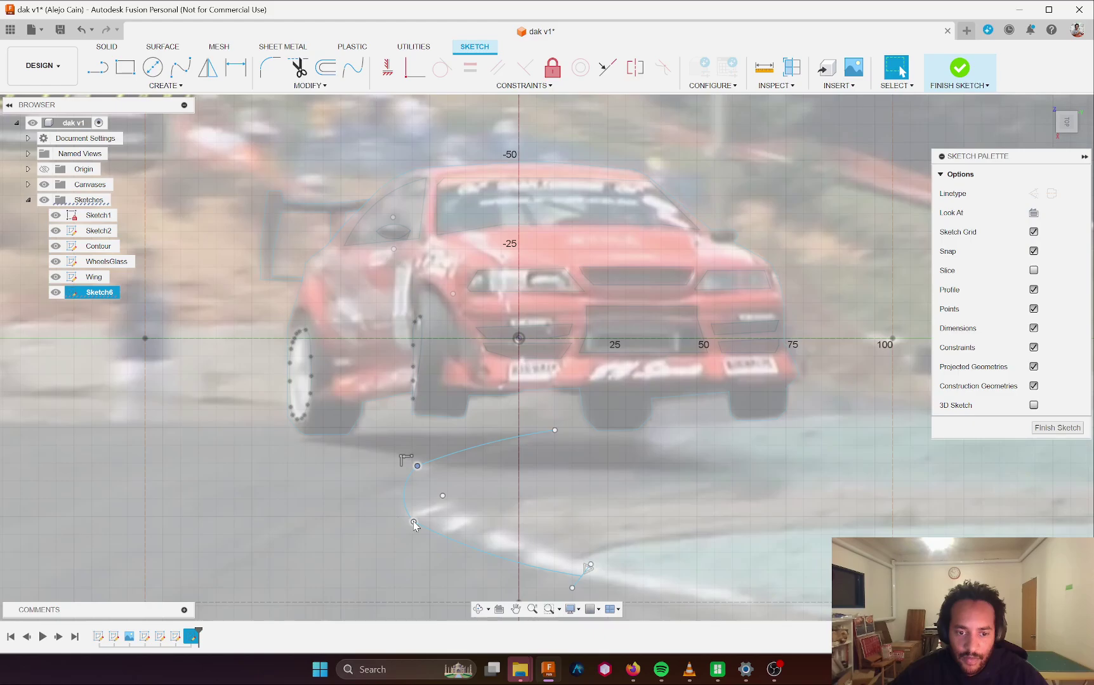
pyautogui.click(414, 523)
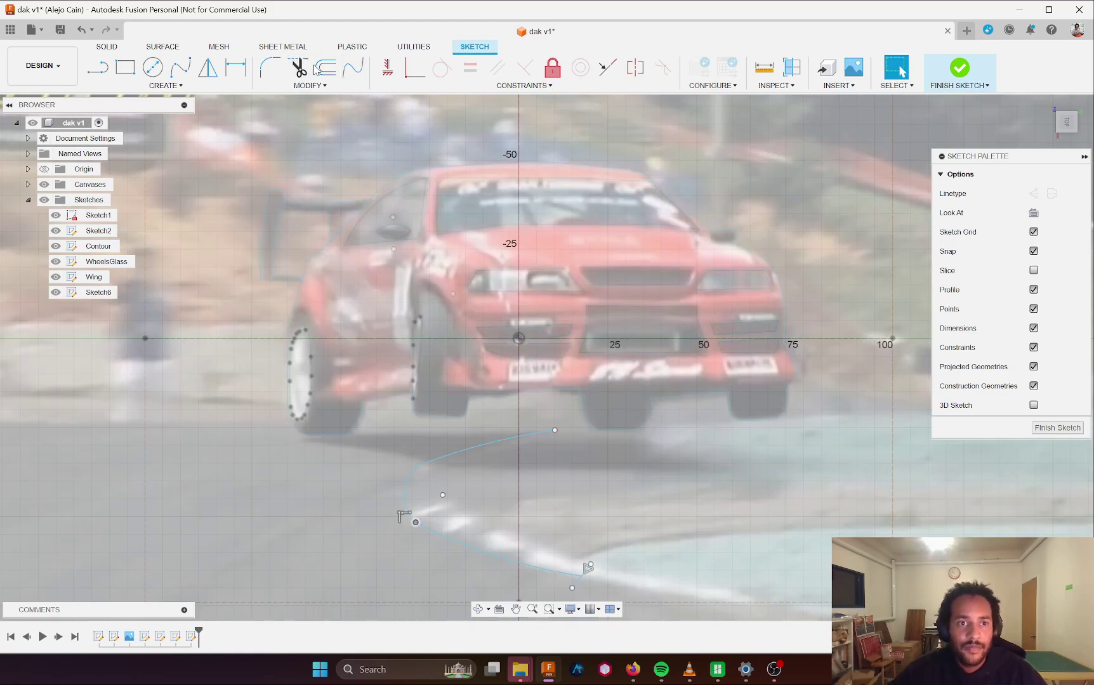
# - Offset the chained outer arcs of the road marking inward by 7.154 mm
pyautogui.click(317, 69)
pyautogui.click(404, 471)
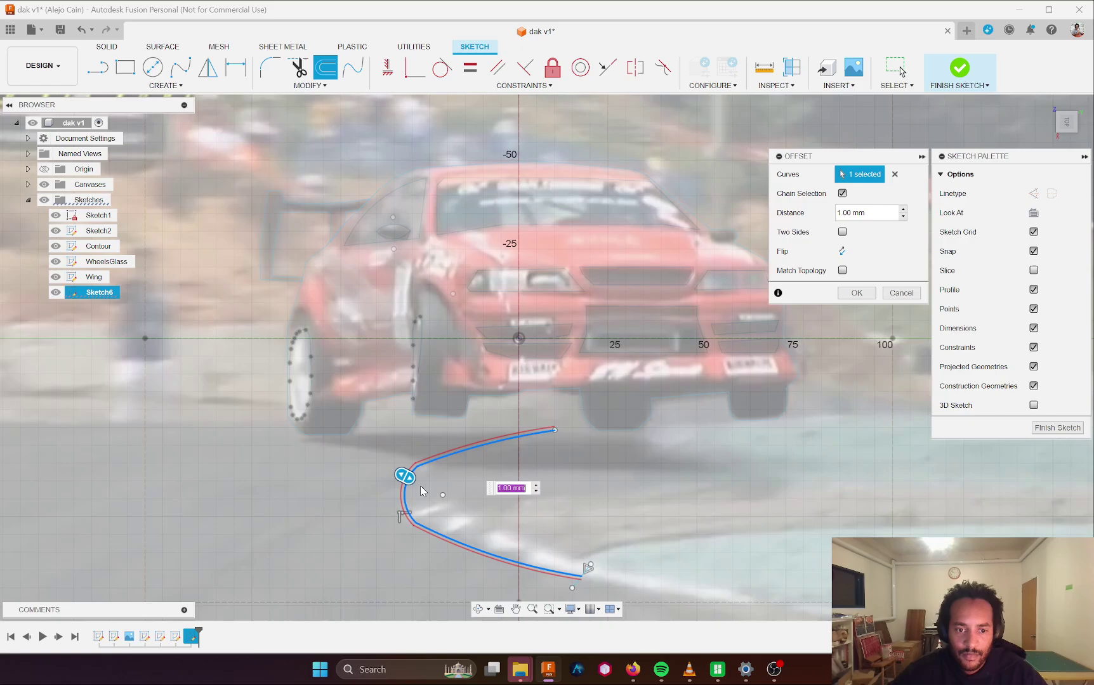
pyautogui.moveTo(428, 487); pyautogui.dragTo(437, 490)
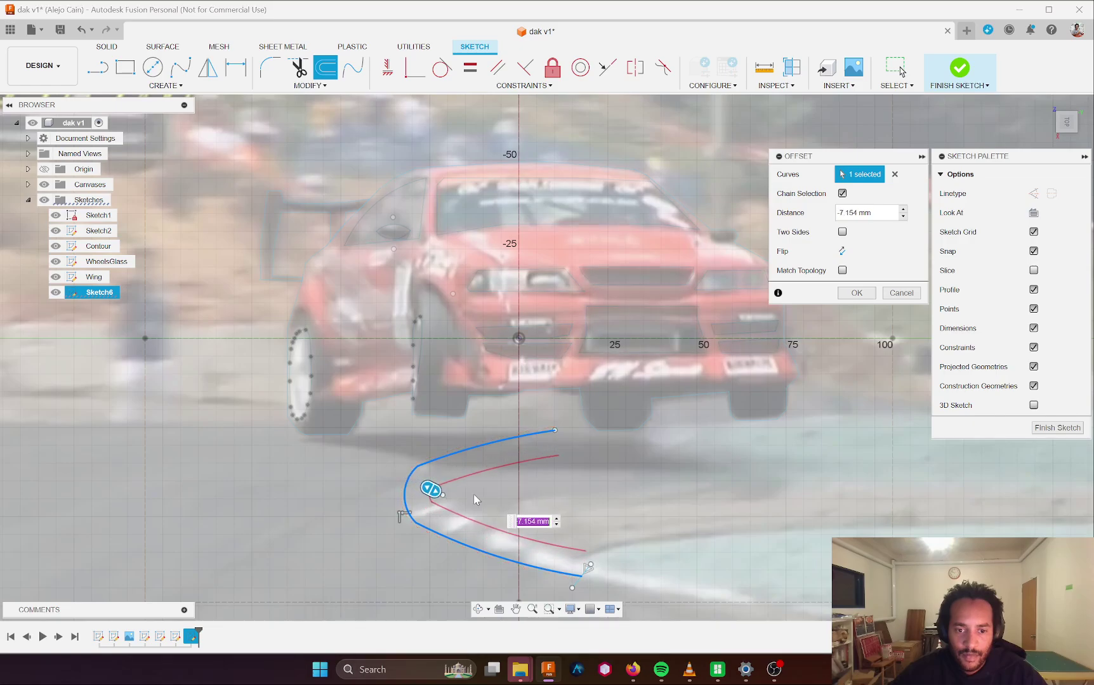
pyautogui.click(843, 293)
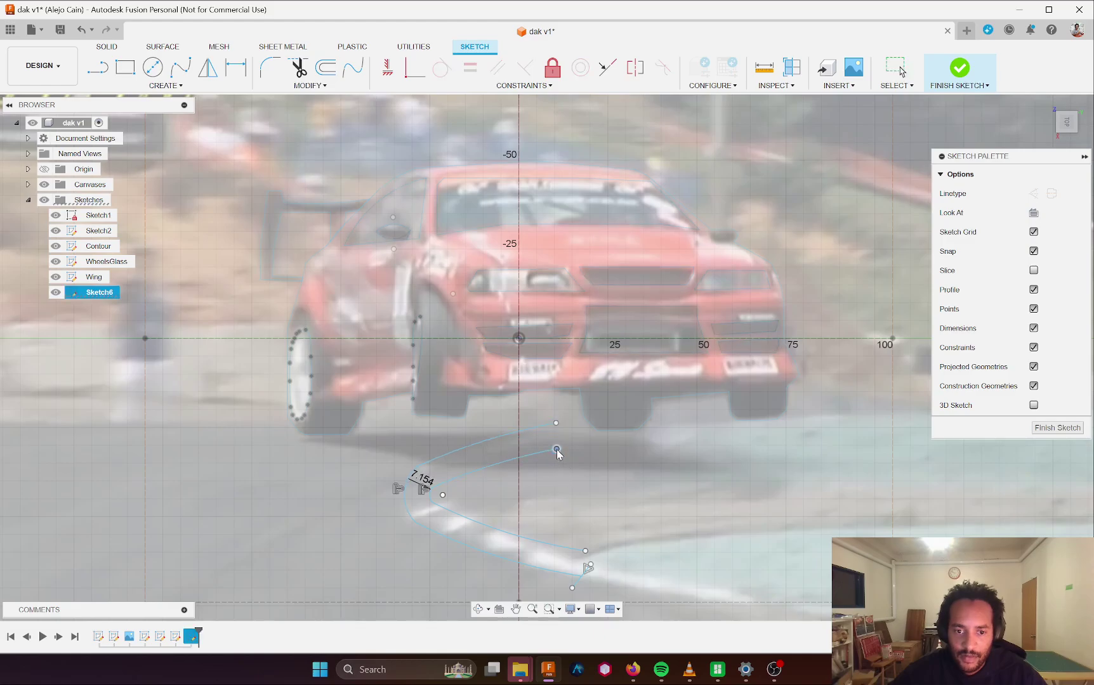
# - Delete the offset curves inside the road marking's outer edge
pyautogui.click(498, 486)
pyautogui.click(507, 472)
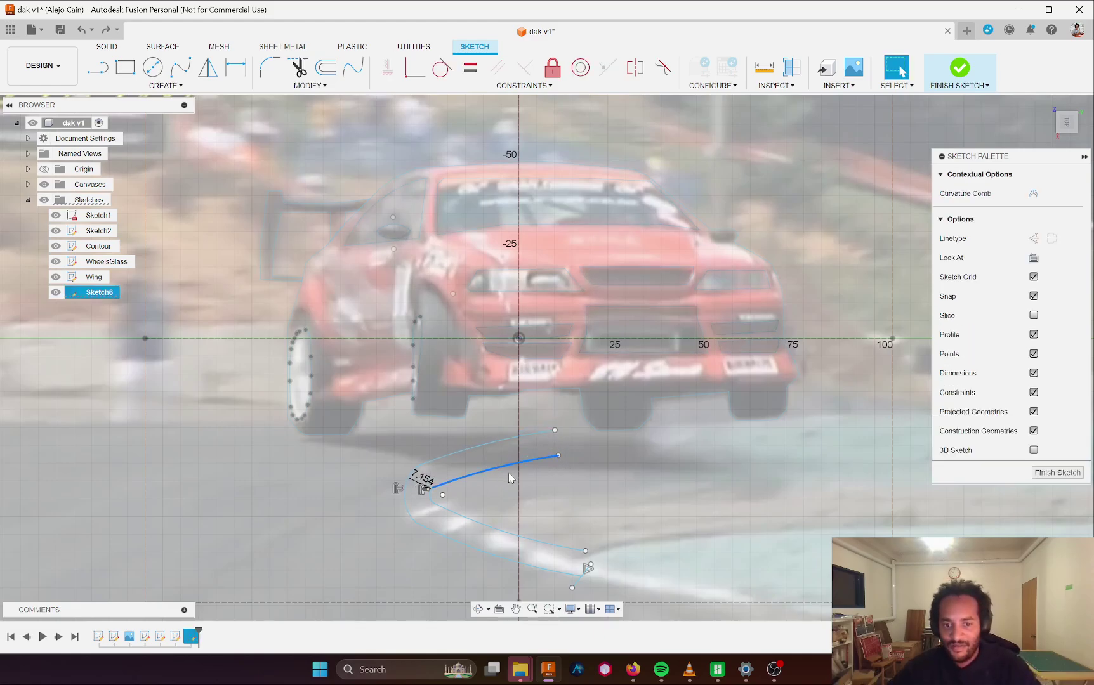
pyautogui.press('Delete')
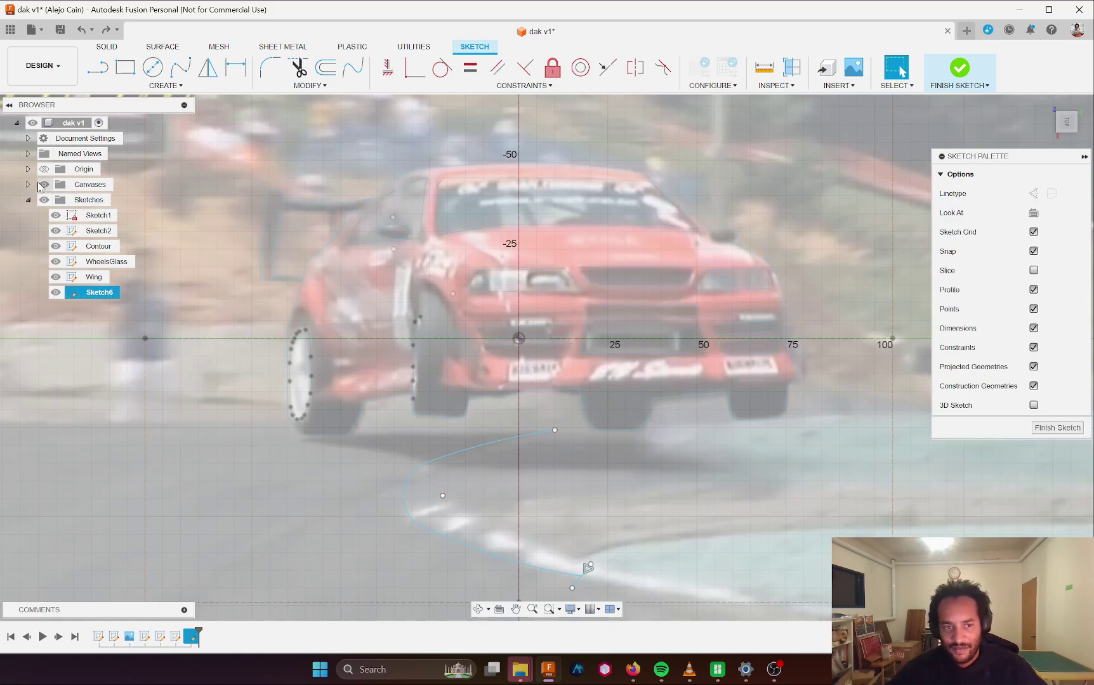
# - Draw a three-point arc along the inner edge of the road marking's lower striped section
pyautogui.click(165, 85)
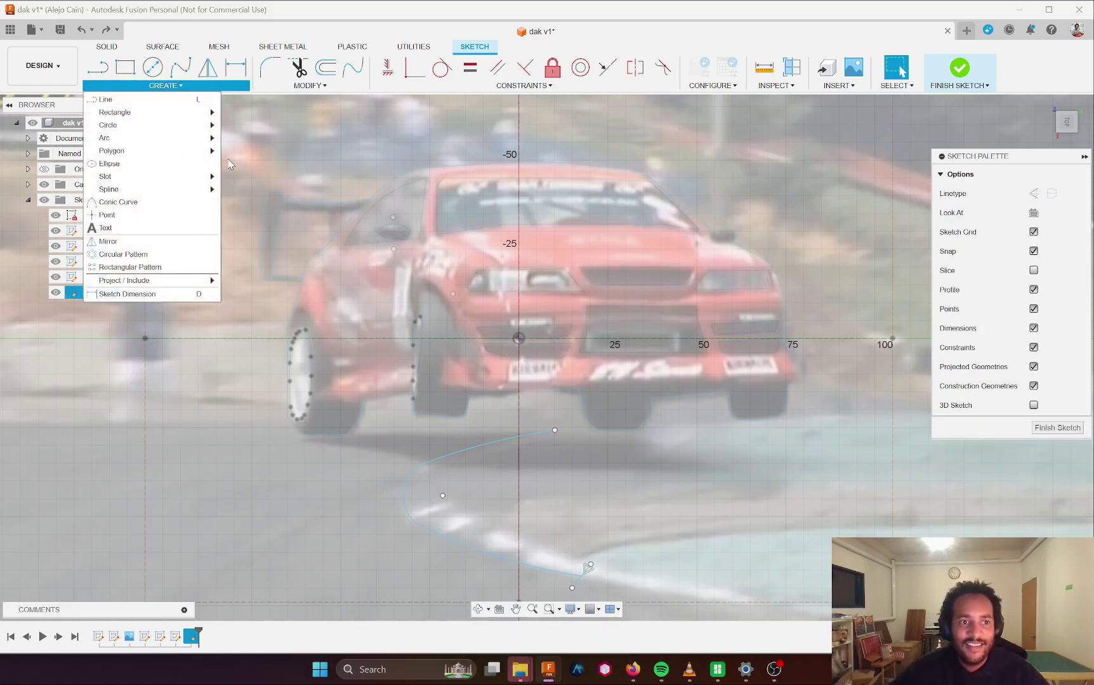
pyautogui.moveTo(188, 138)
pyautogui.click(245, 141)
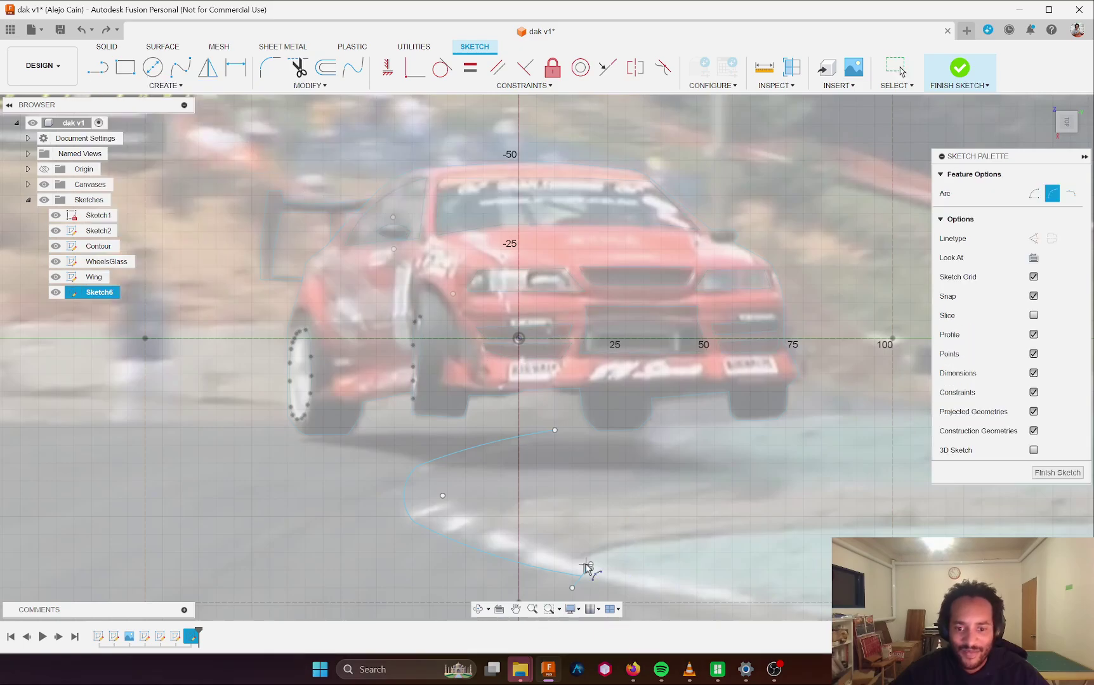
pyautogui.click(569, 558)
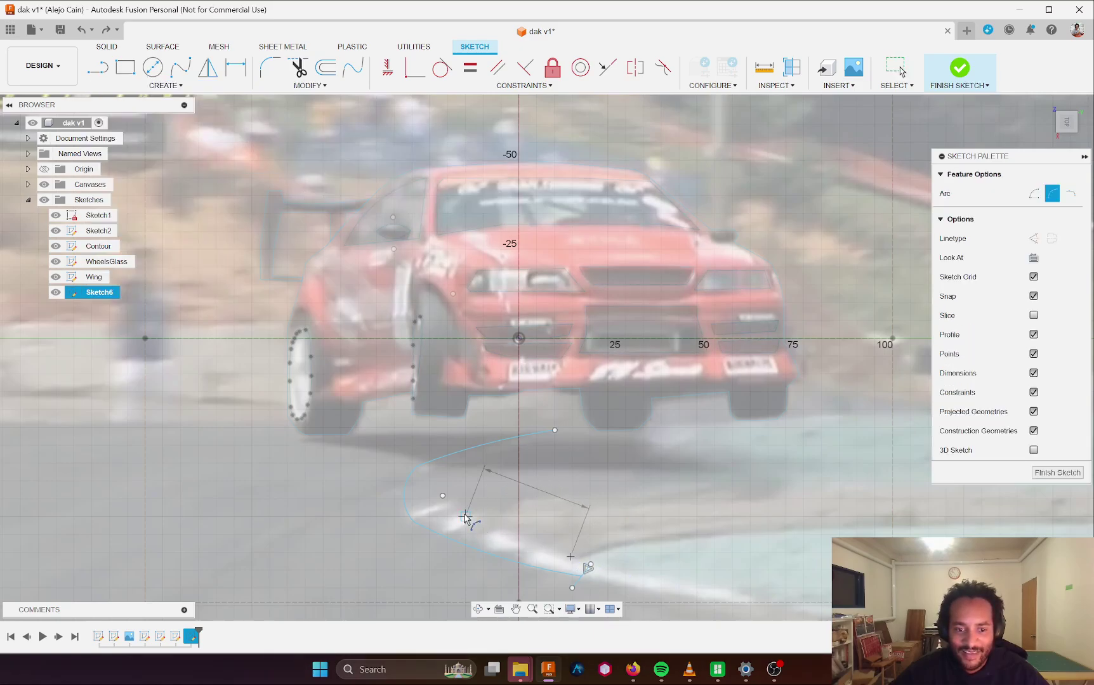
pyautogui.click(466, 517)
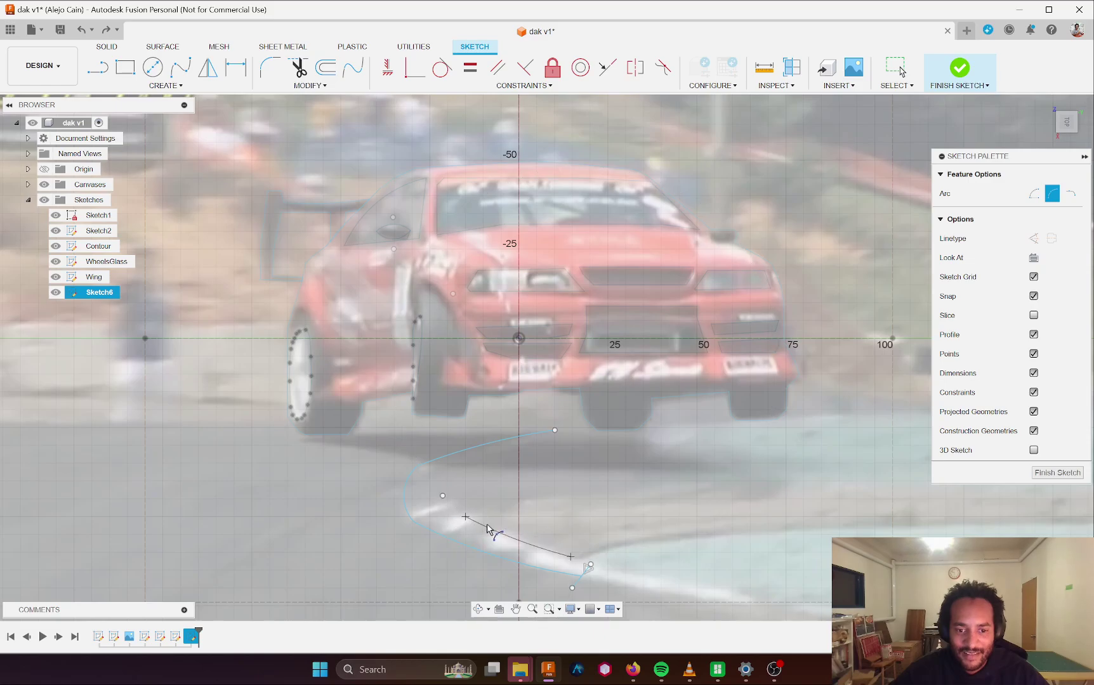
pyautogui.click(489, 530)
pyautogui.press('Escape')
# - Add a three-point arc from the upper end of the lower inner arc into the inside of the bend
pyautogui.click(166, 85)
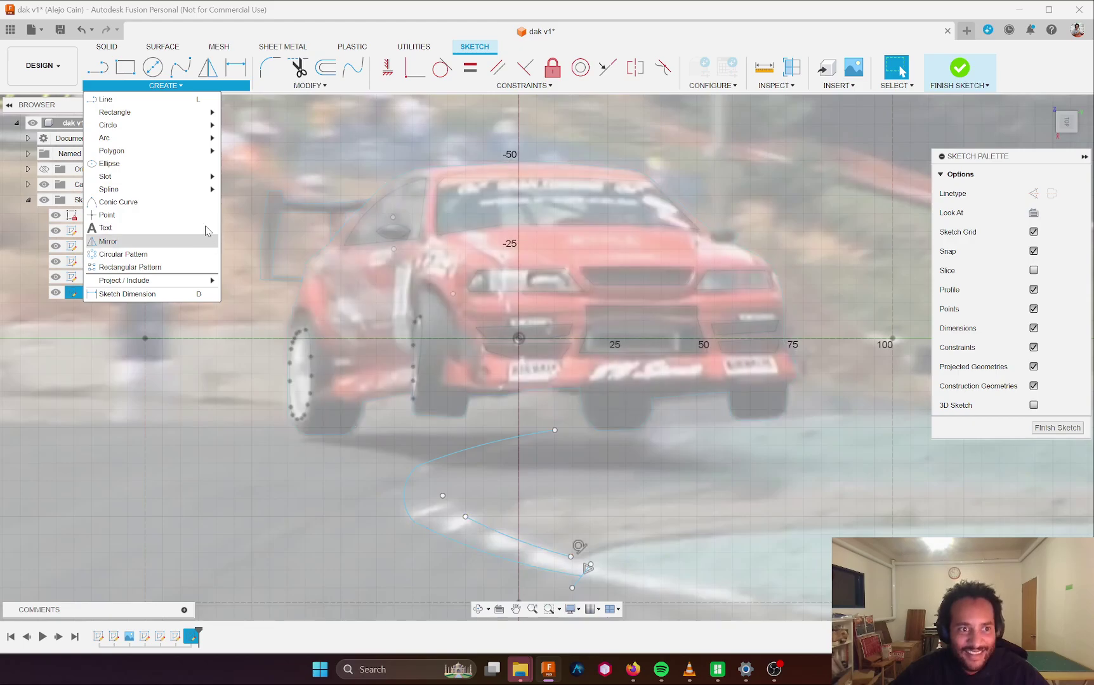
pyautogui.moveTo(175, 138)
pyautogui.click(246, 140)
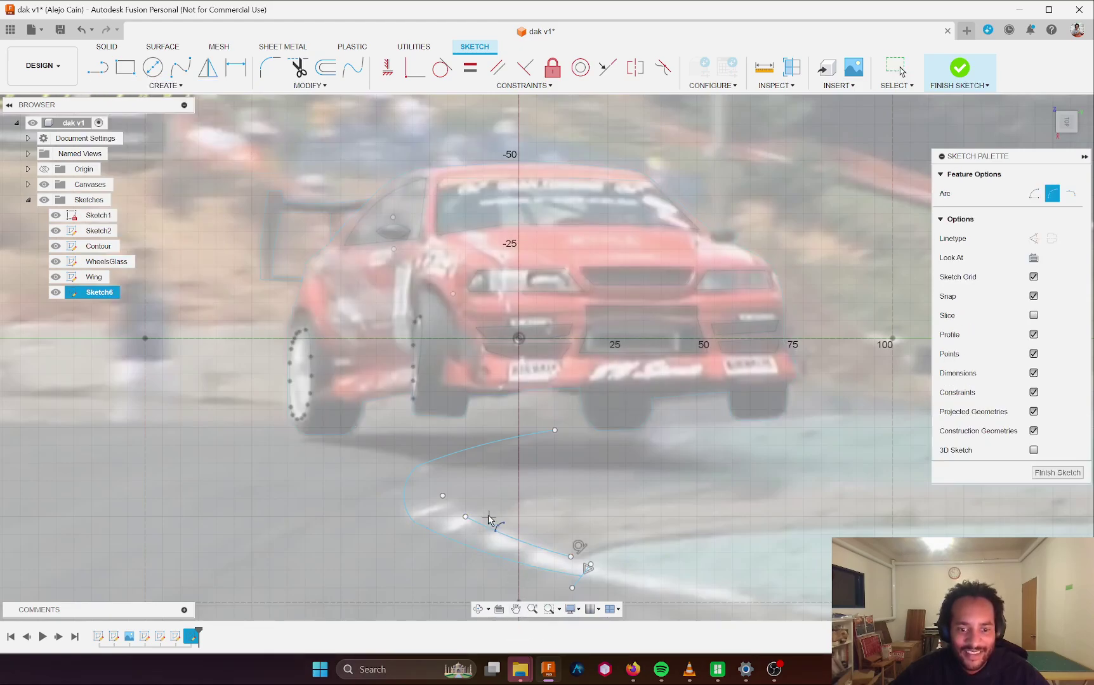
pyautogui.click(465, 516)
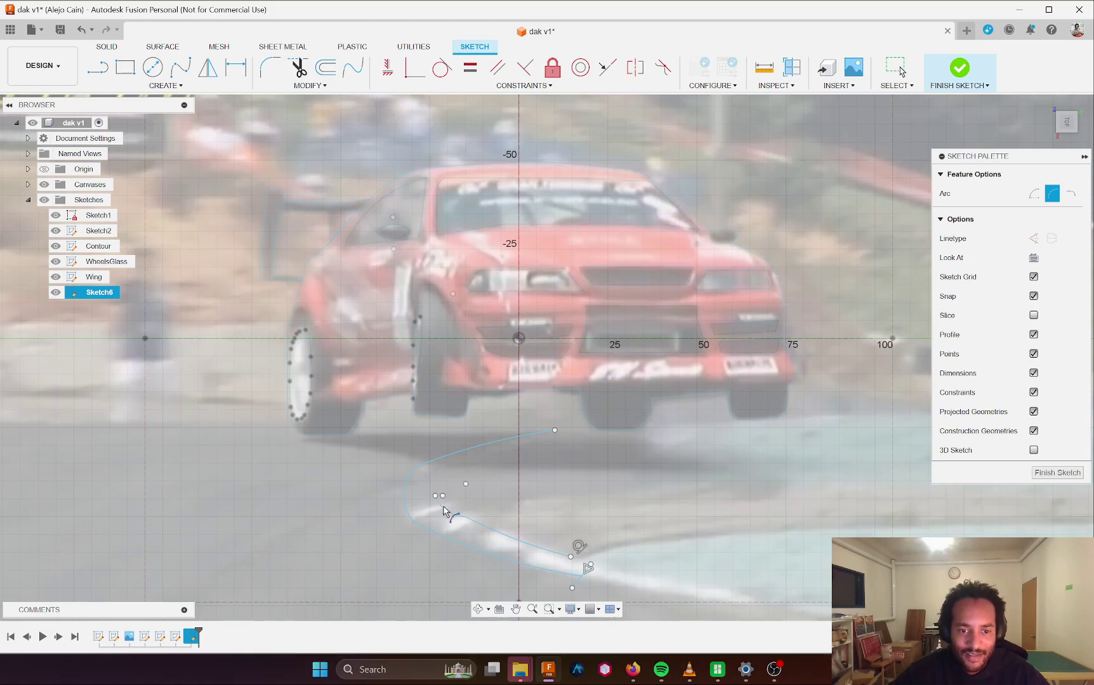
pyautogui.press('Escape')
# - Continue the inner edge around the upper half of the bend with another three-point arc
pyautogui.click(166, 85)
pyautogui.moveTo(172, 143)
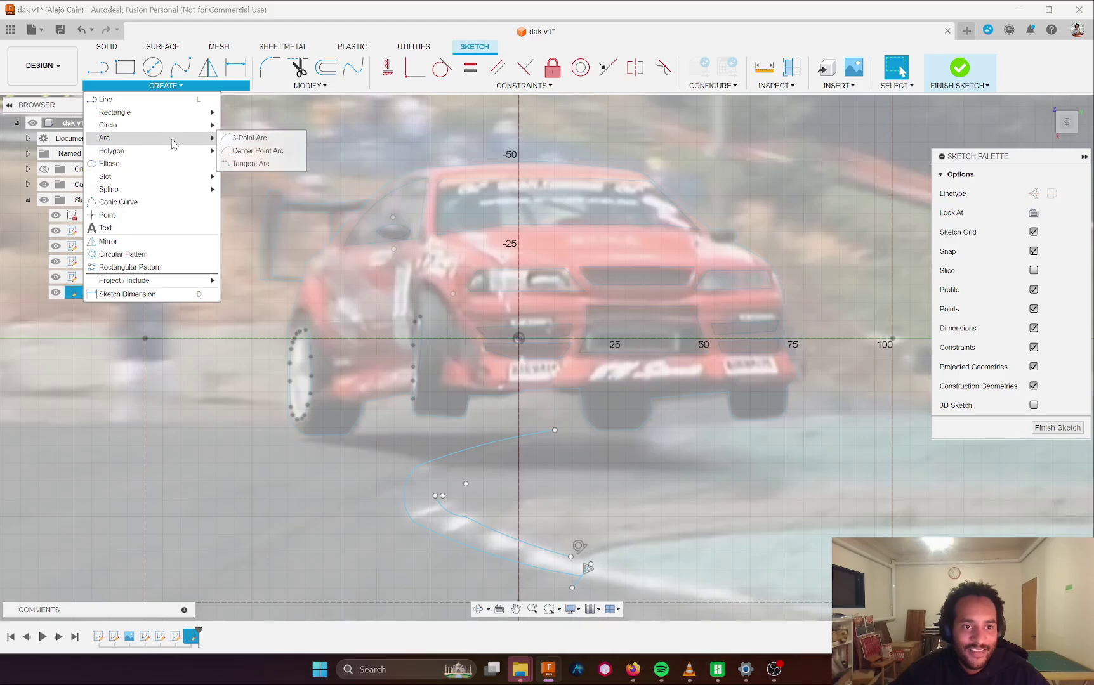
pyautogui.click(258, 150)
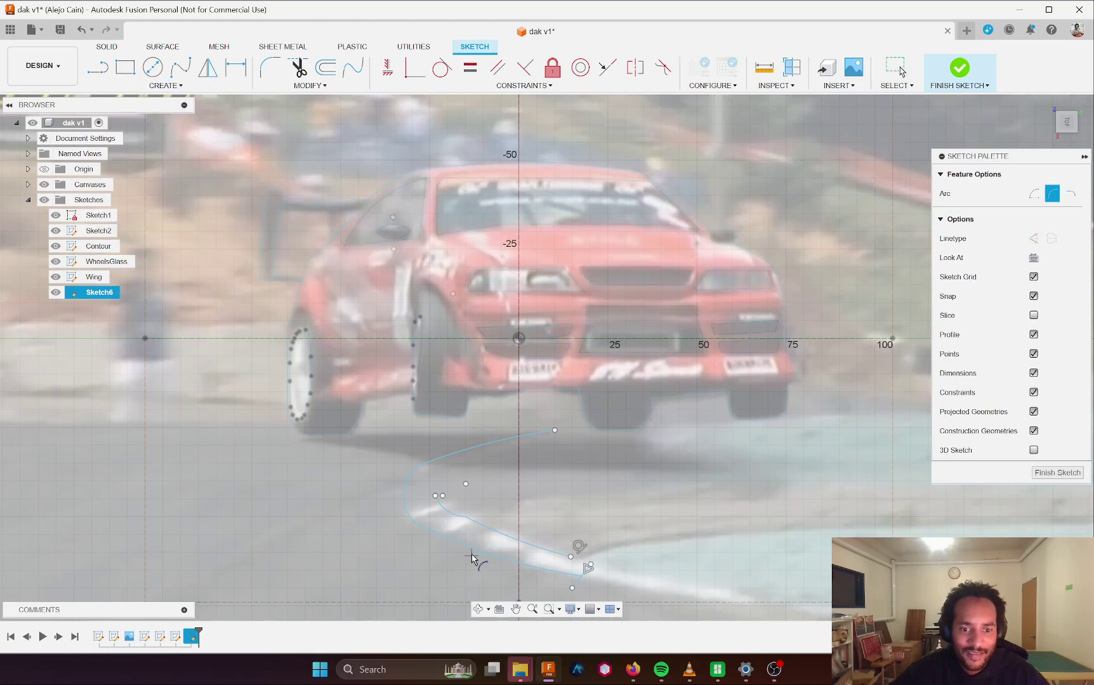
pyautogui.click(438, 495)
pyautogui.click(453, 467)
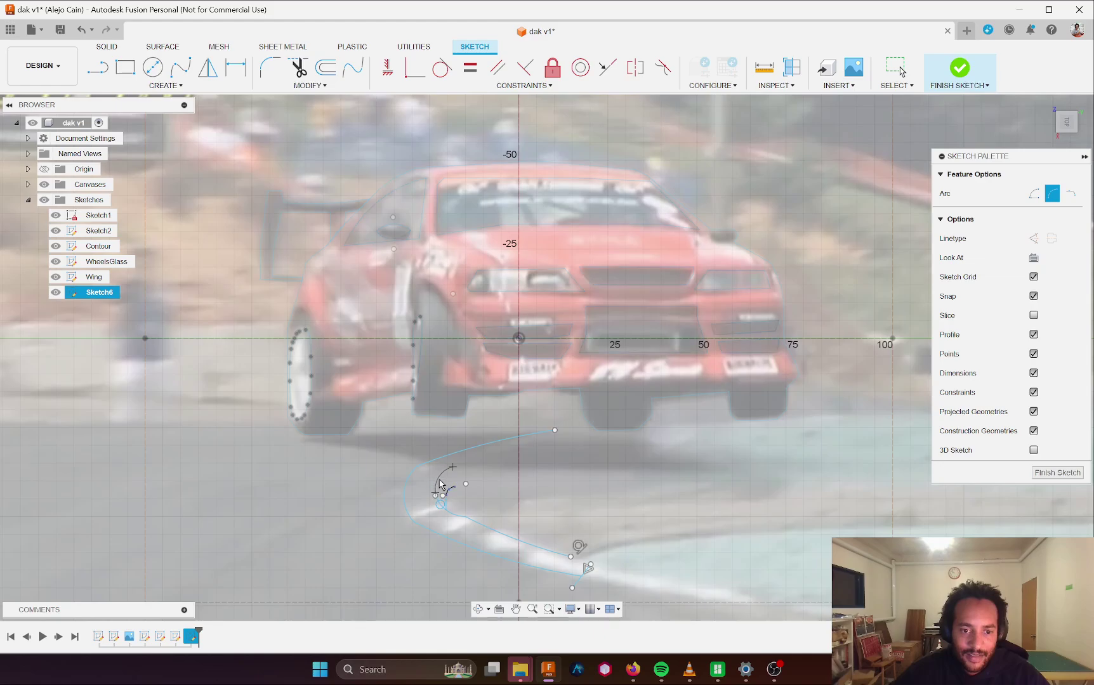
pyautogui.press('Escape')
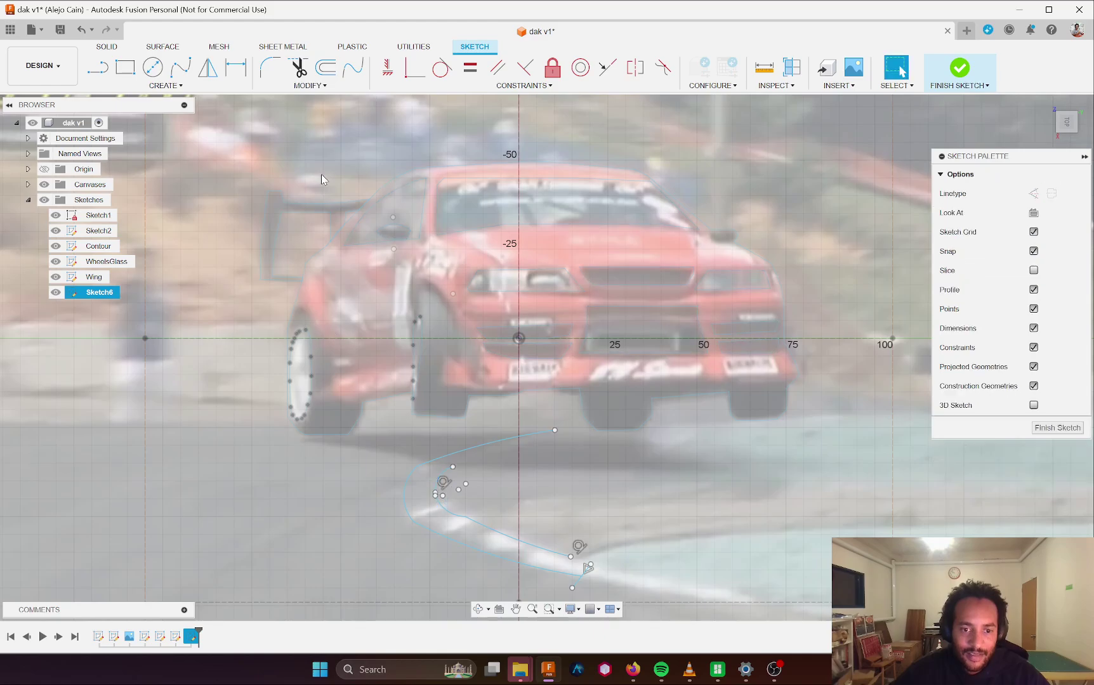
# - Draw a shallow three-point arc from the top of the inner bend along the marking's upper inner edge
pyautogui.click(458, 470)
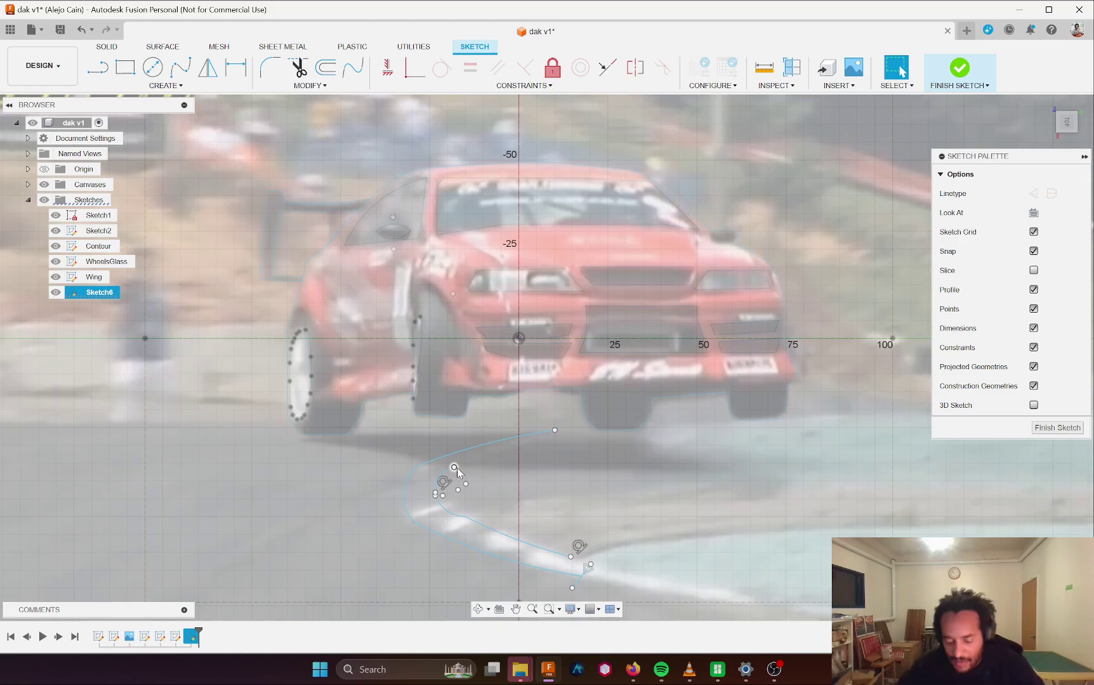
pyautogui.click(186, 91)
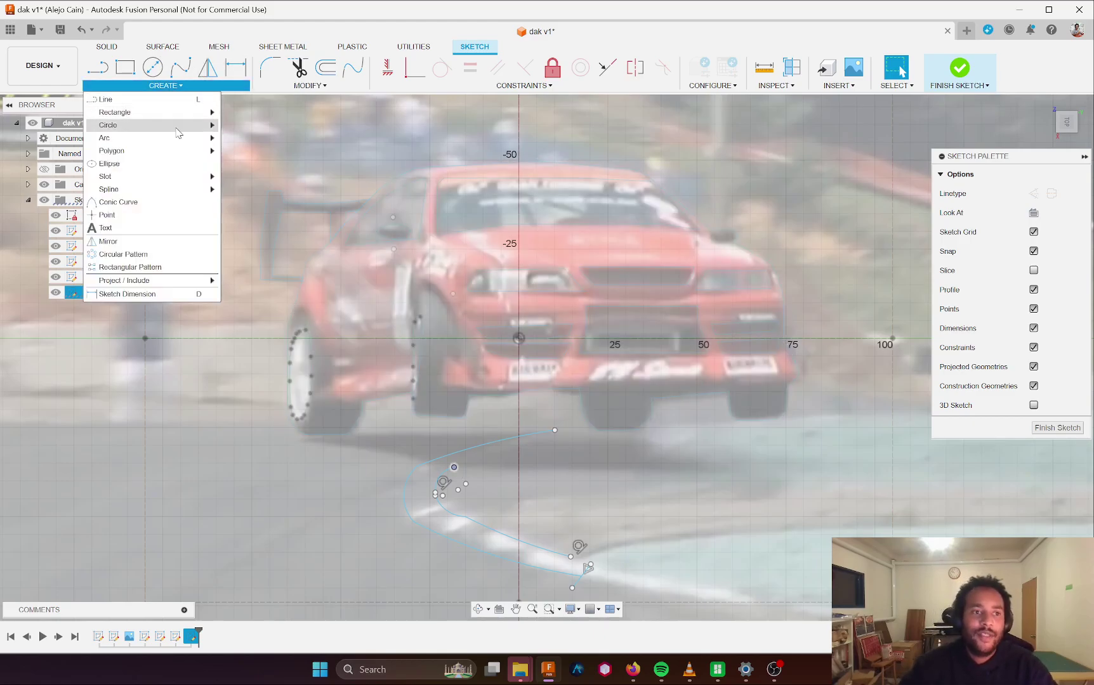
pyautogui.moveTo(173, 139)
pyautogui.click(275, 139)
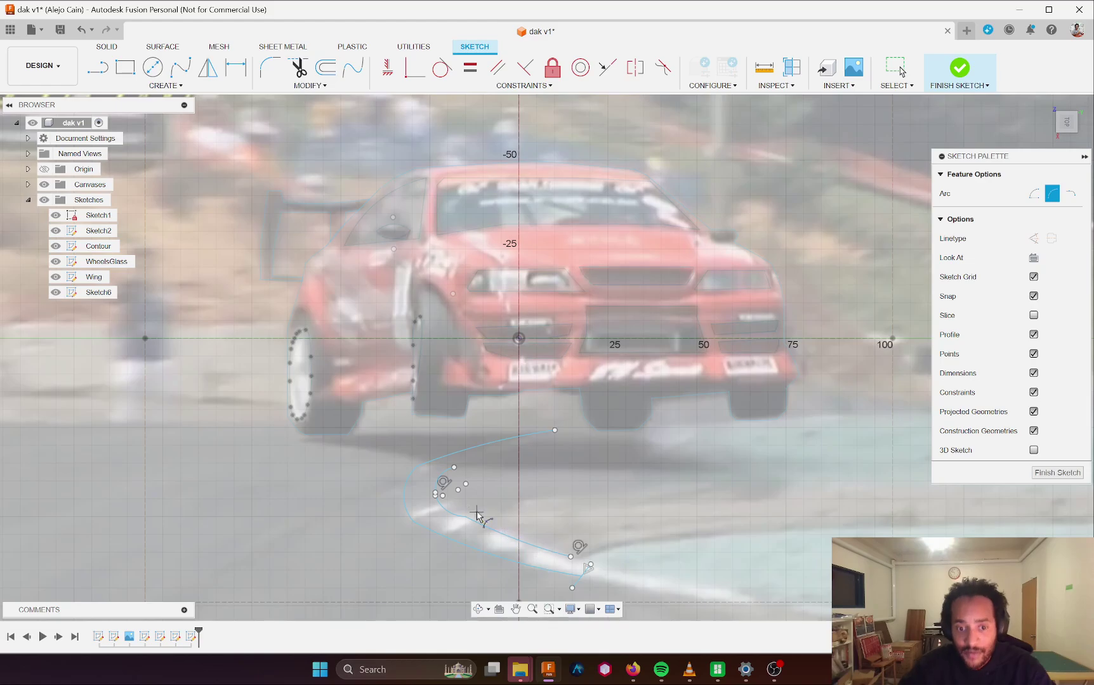
pyautogui.press('Escape')
pyautogui.click(453, 467)
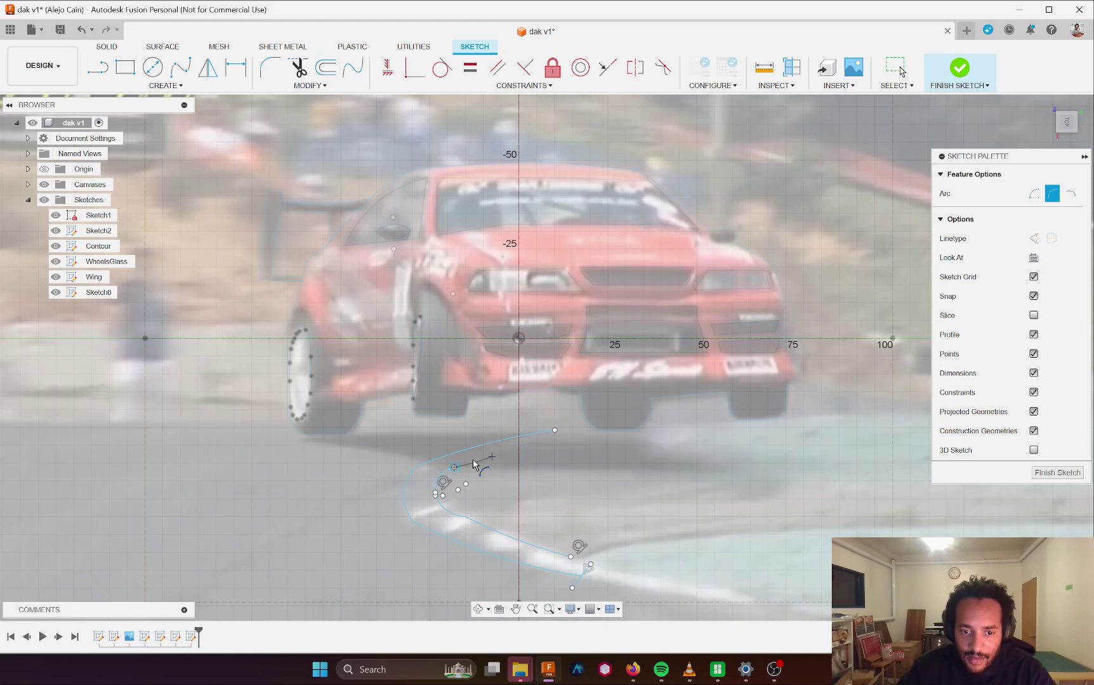
pyautogui.click(469, 459)
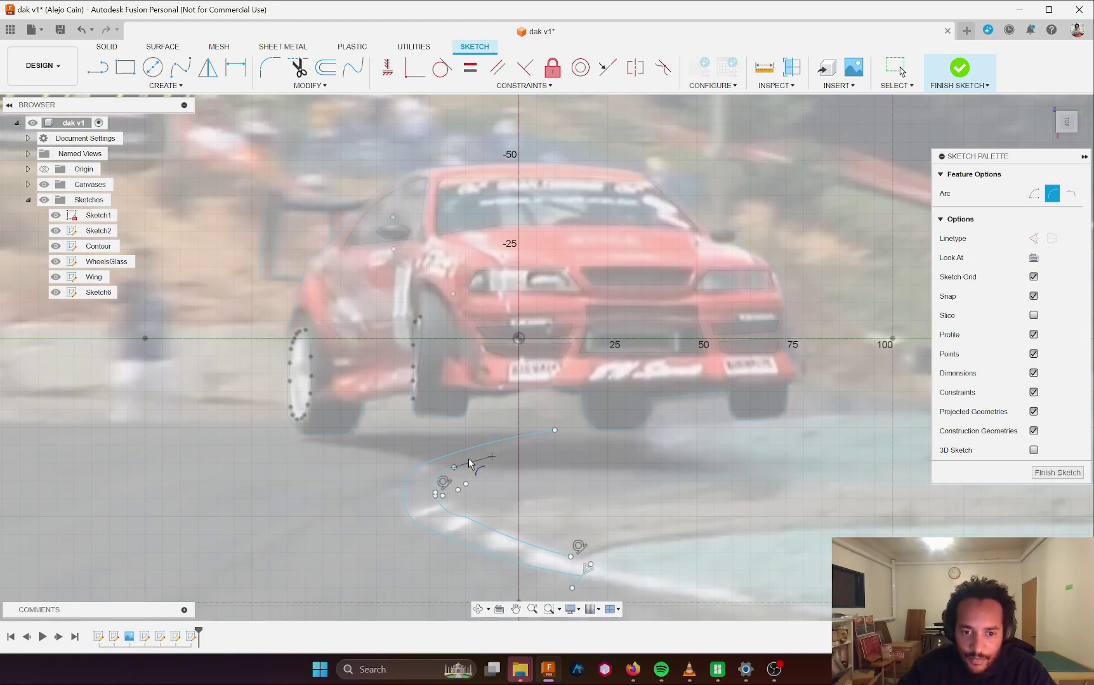
pyautogui.press('Escape')
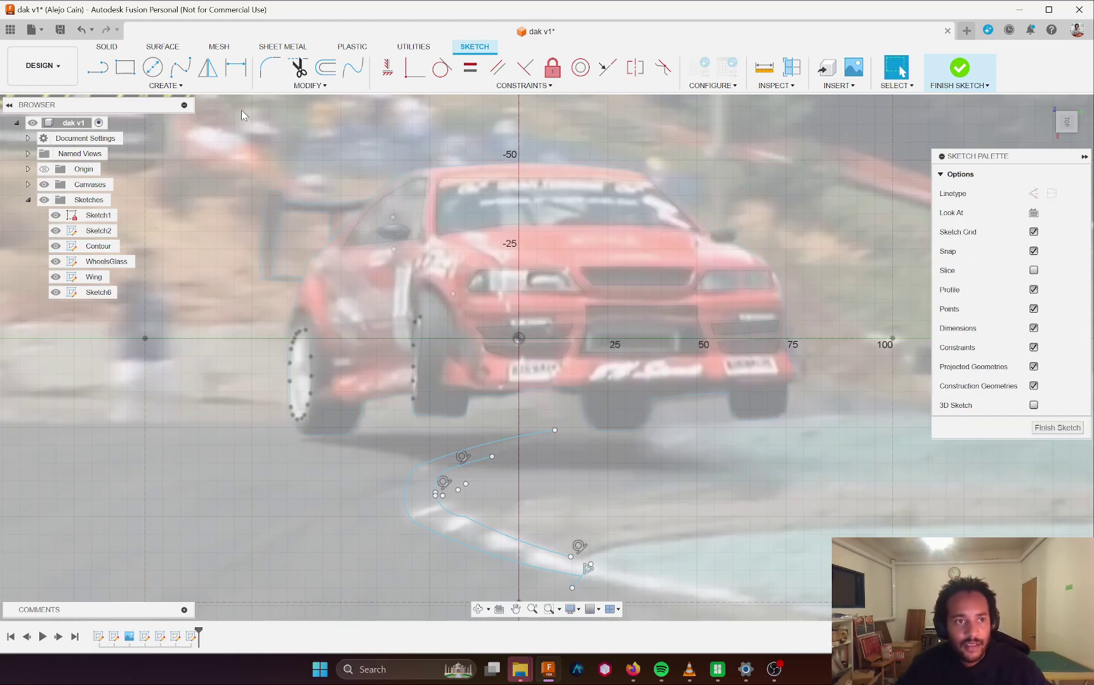
pyautogui.click(158, 86)
pyautogui.moveTo(127, 139)
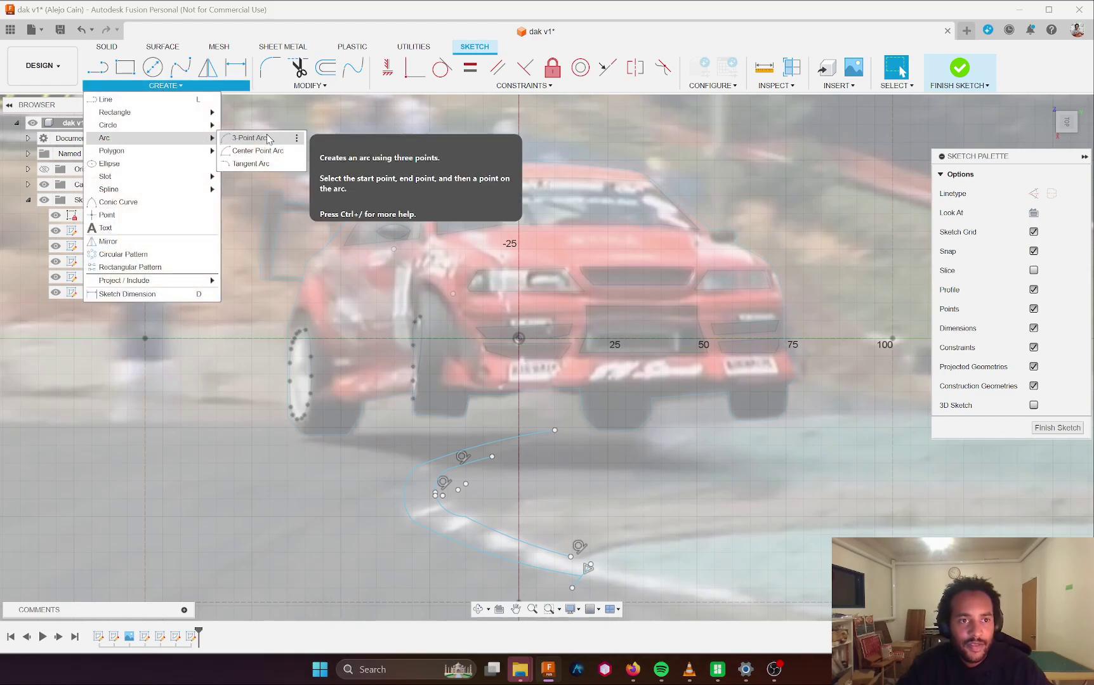
pyautogui.click(270, 137)
pyautogui.press('Escape')
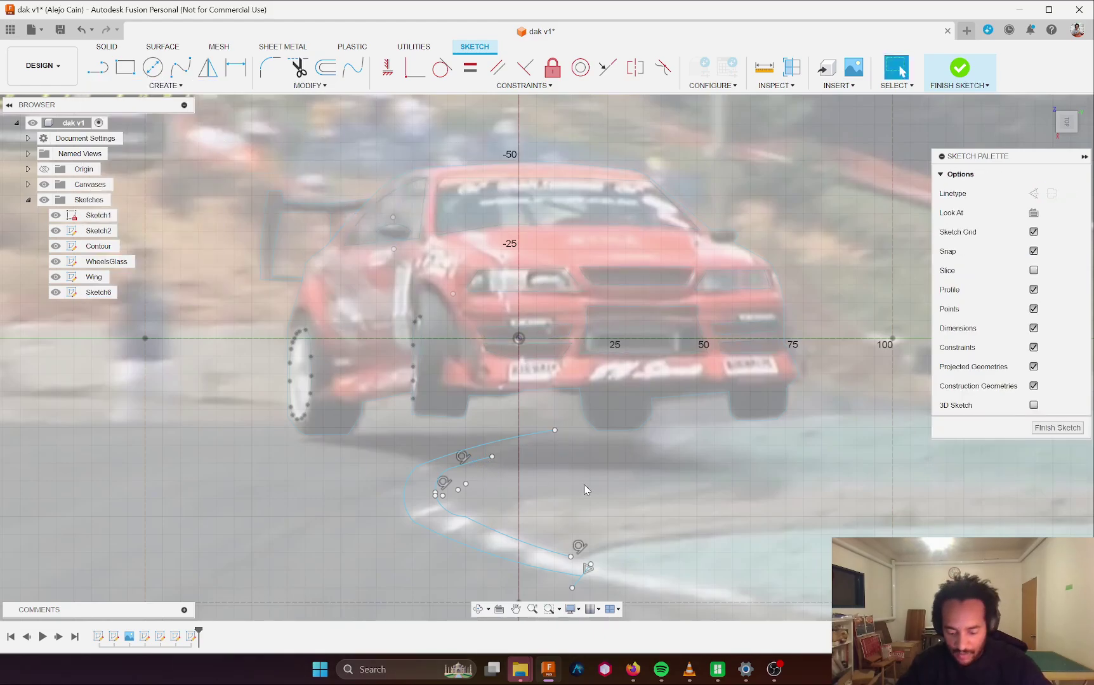
# - Close the marking's upper end with a line about 19 mm long between the inner arc's end and the outer arc's end
pyautogui.press('l')
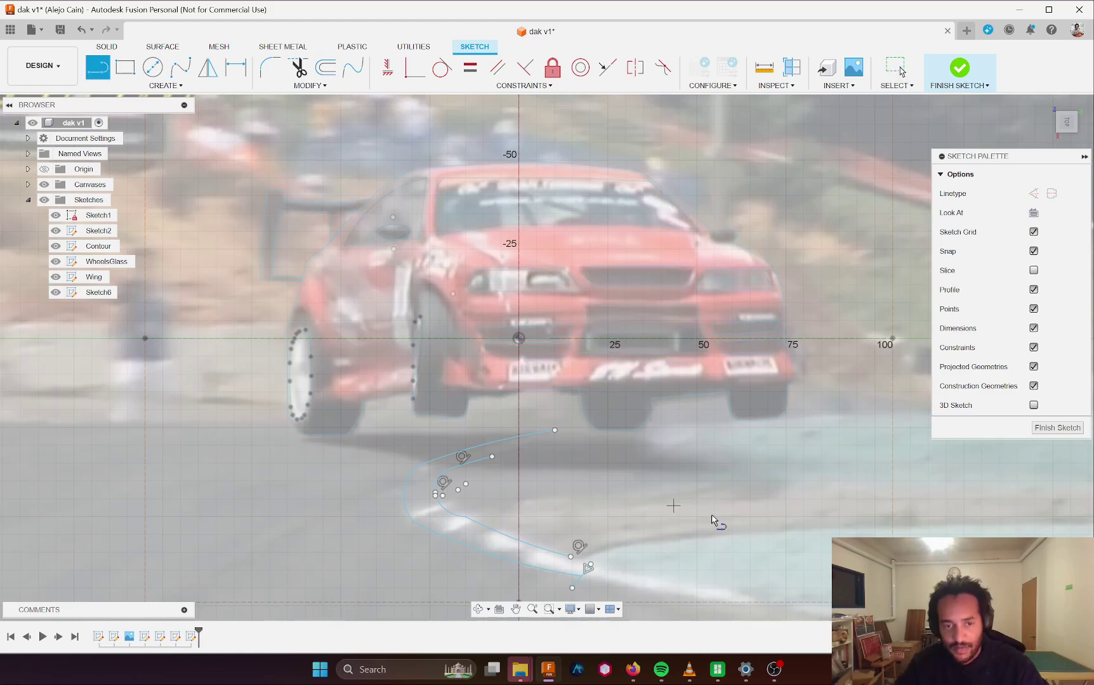
pyautogui.click(492, 457)
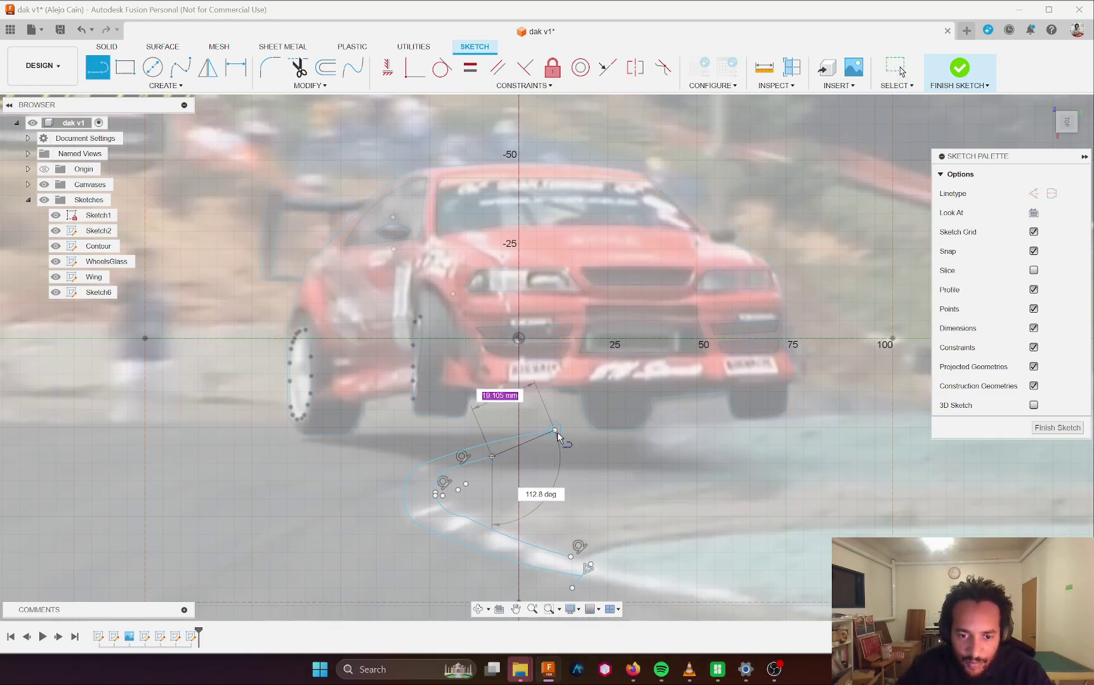
pyautogui.click(557, 432)
pyautogui.scroll(-1, 527, 531)
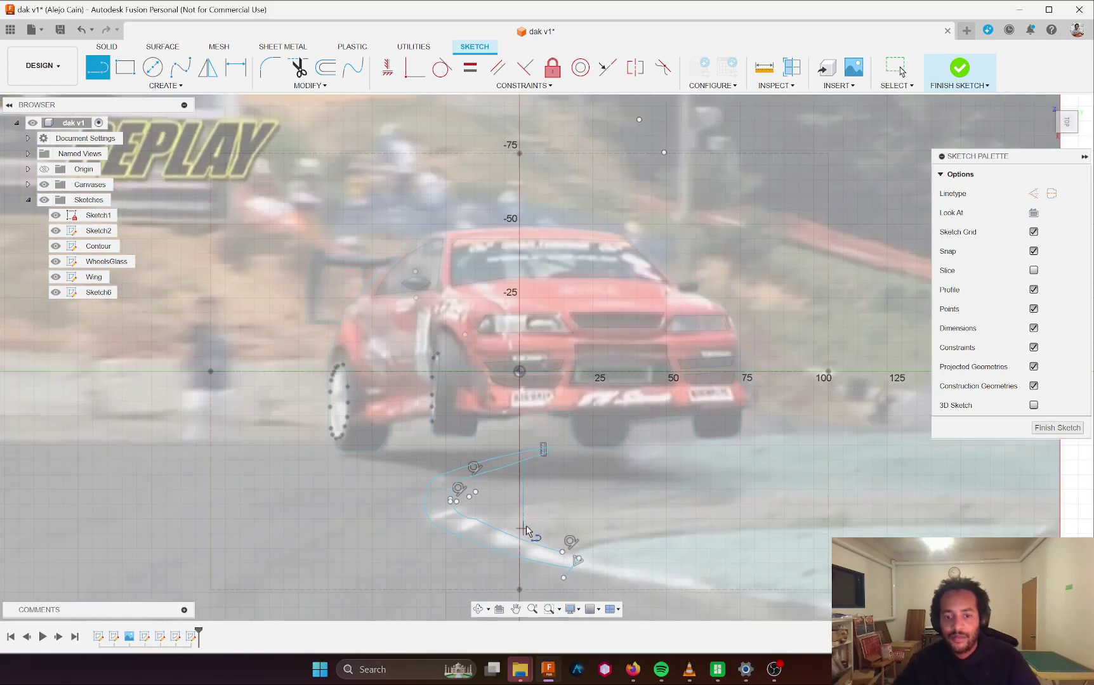
pyautogui.press('Escape')
# - Delete the short slanted line at the lower end of the road marking's outer edge
pyautogui.scroll(1, 584, 568)
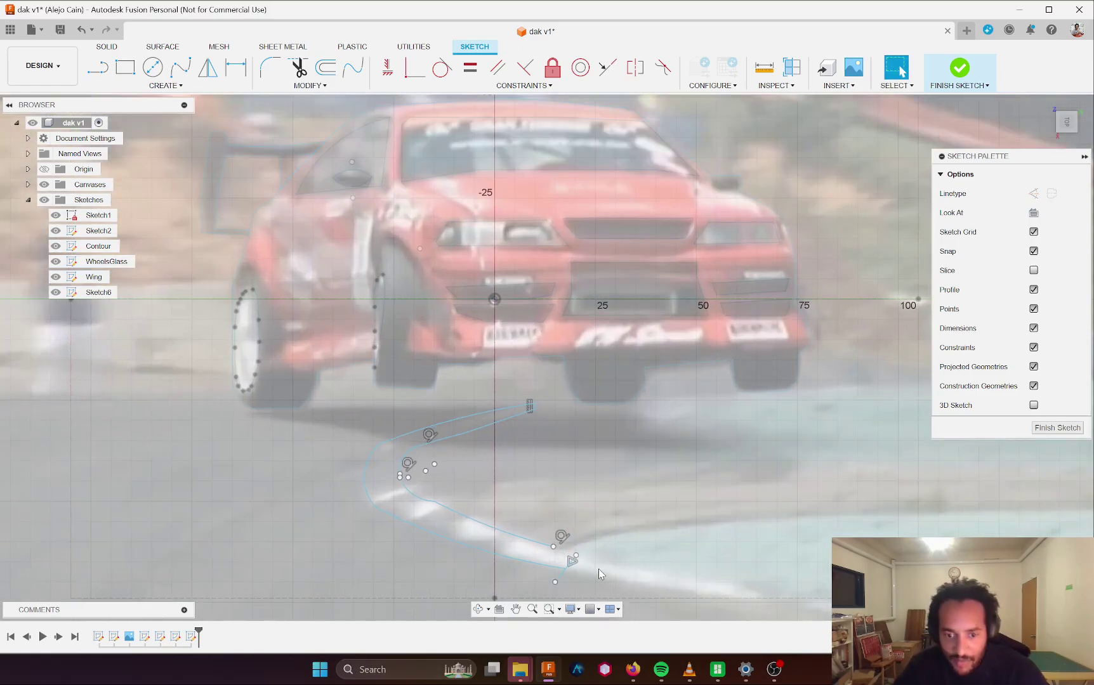
pyautogui.scroll(1, 578, 568)
pyautogui.press('l')
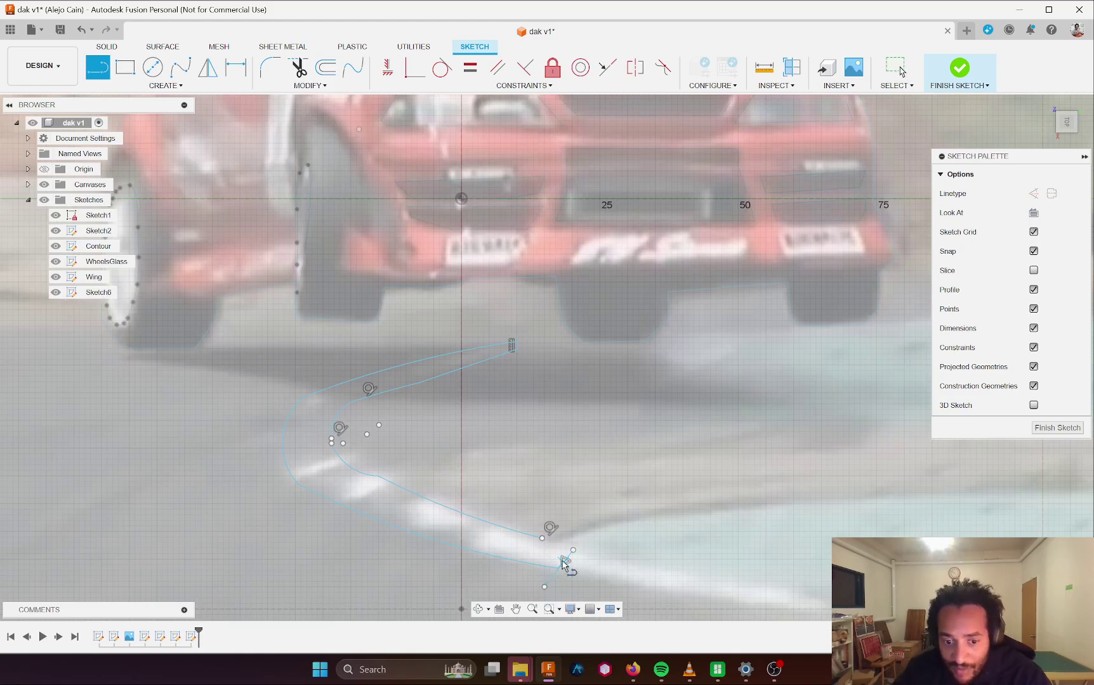
pyautogui.press('Escape')
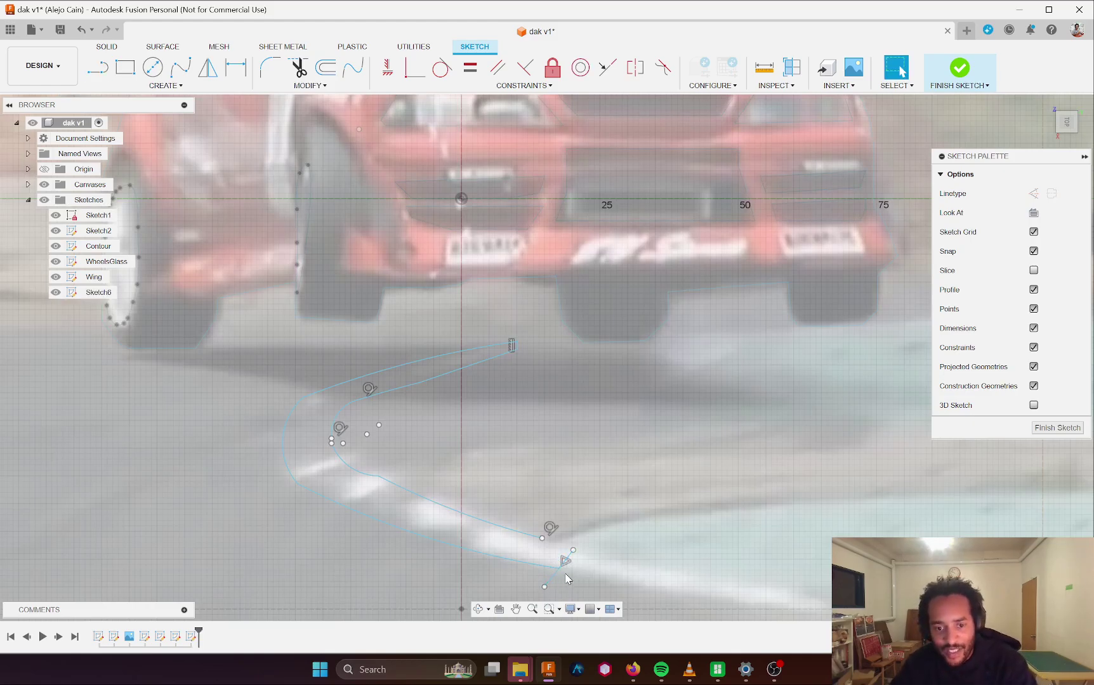
pyautogui.click(563, 570)
pyautogui.press('Delete')
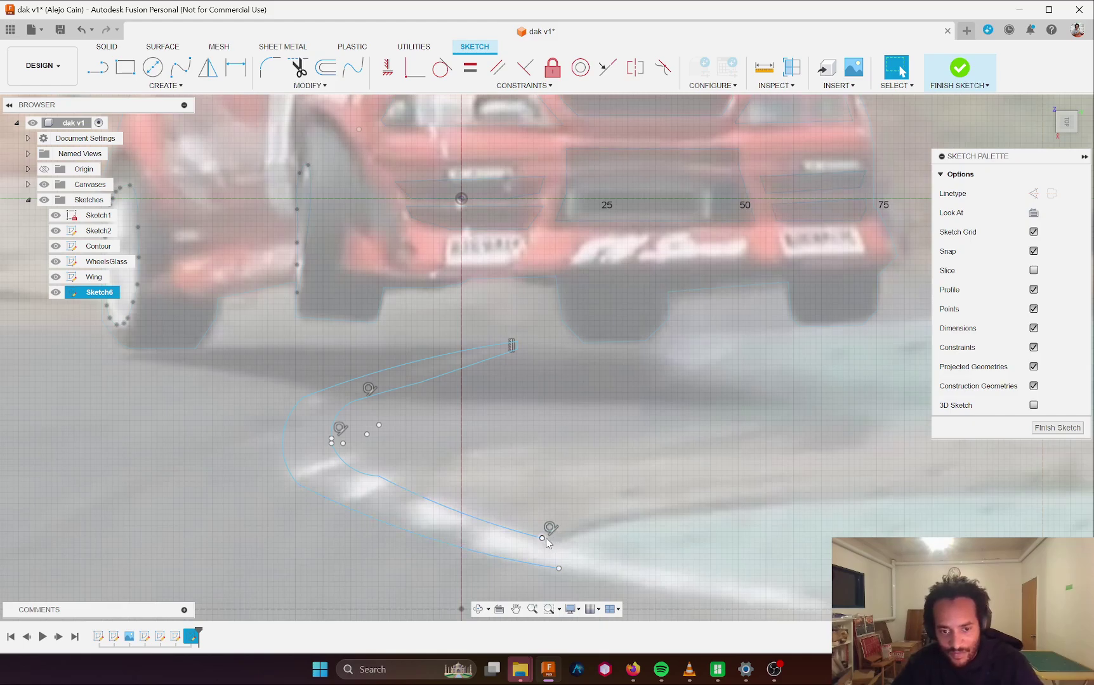
# - Close the marking's lower end with a line from the inner arc to a far tip and a line about 44 mm long back to the outer arc
pyautogui.press('l')
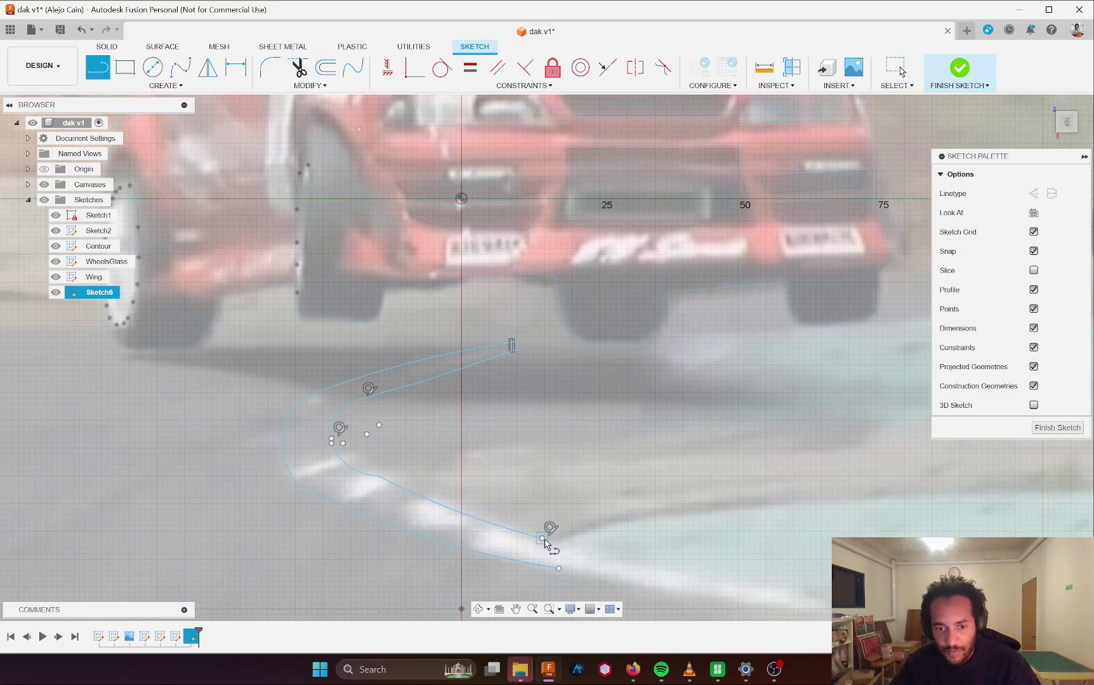
pyautogui.click(544, 540)
pyautogui.click(820, 597)
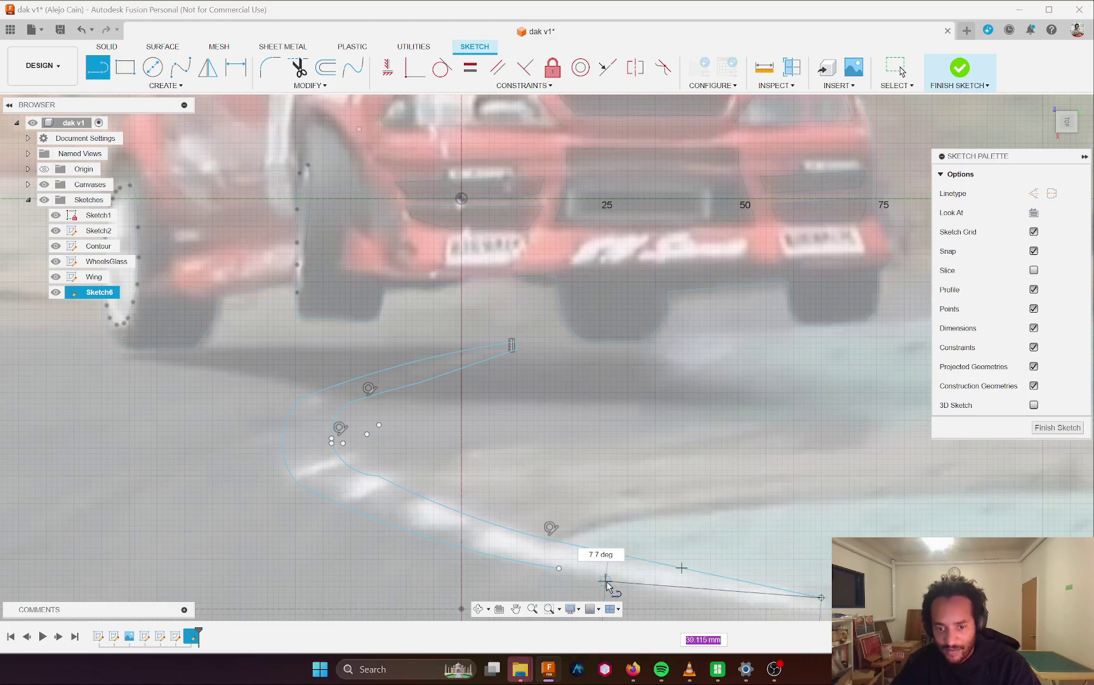
pyautogui.scroll(-3, 815, 603)
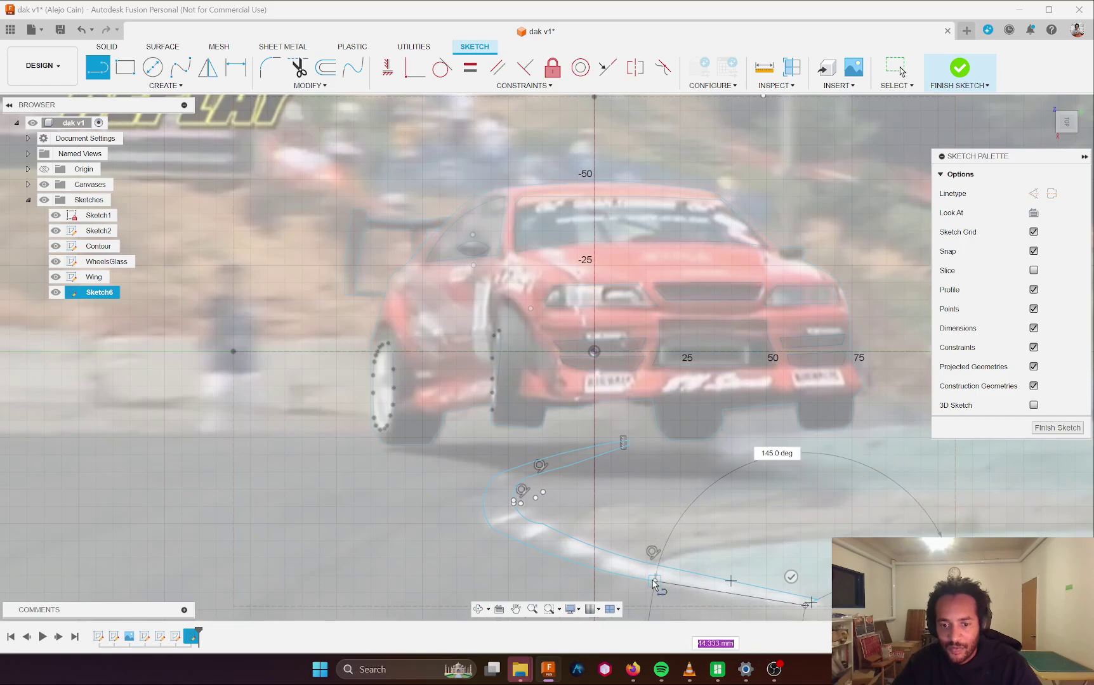
pyautogui.press('Escape')
pyautogui.scroll(-1, 619, 444)
pyautogui.press('e')
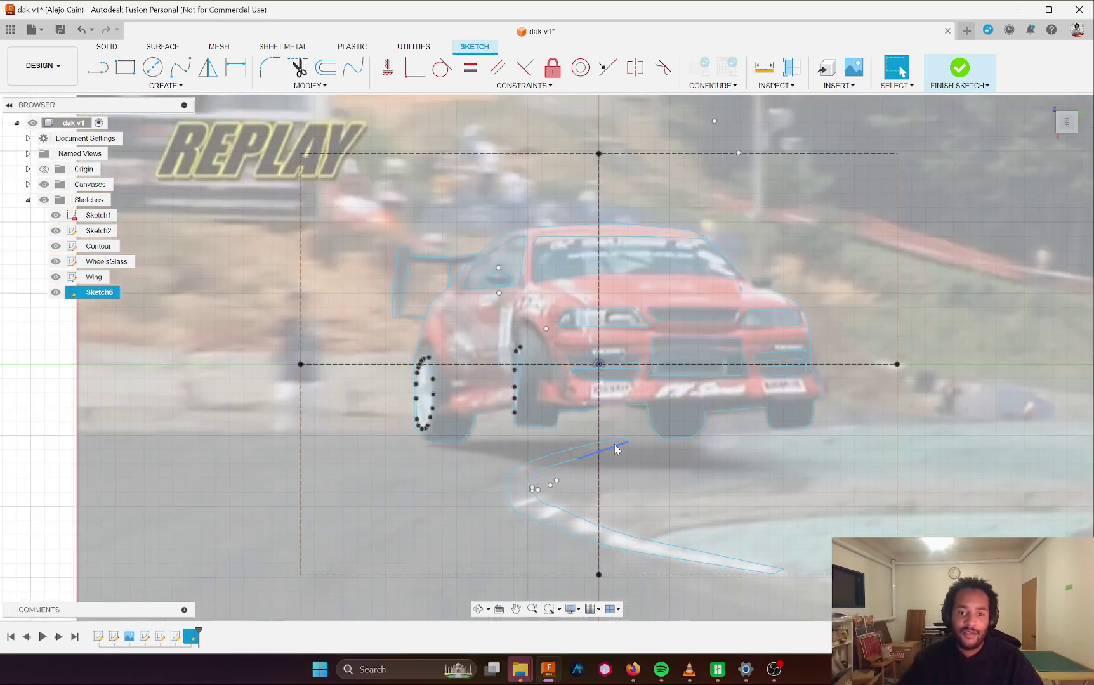
pyautogui.scroll(-2, 584, 460)
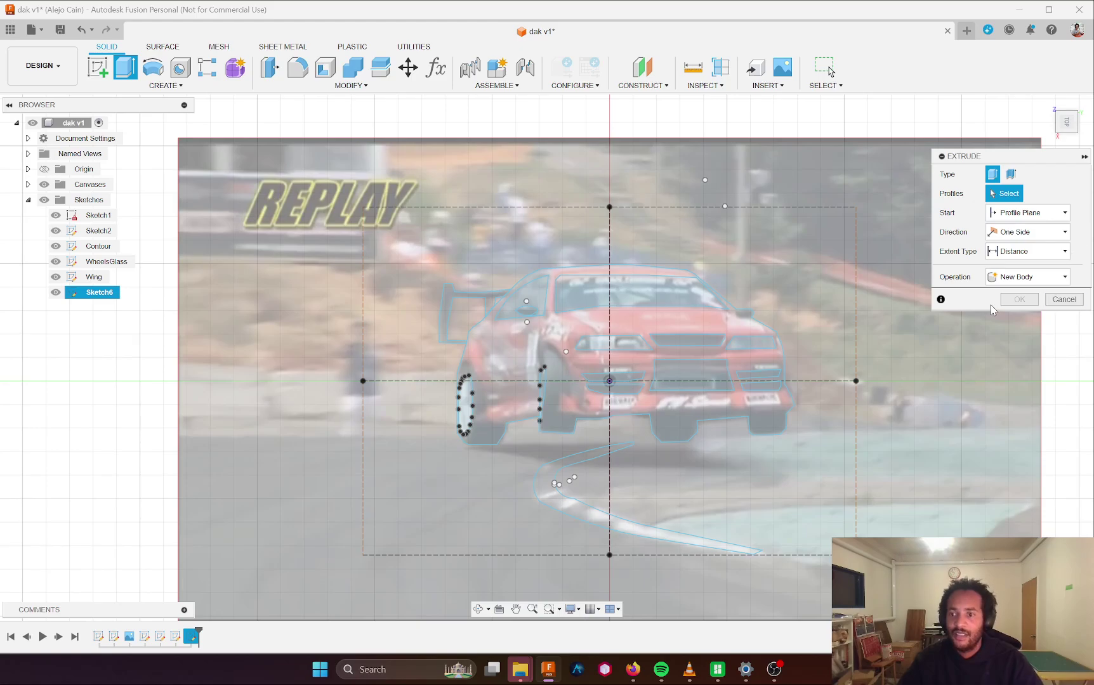
pyautogui.hotkey('ctrl', 'z')
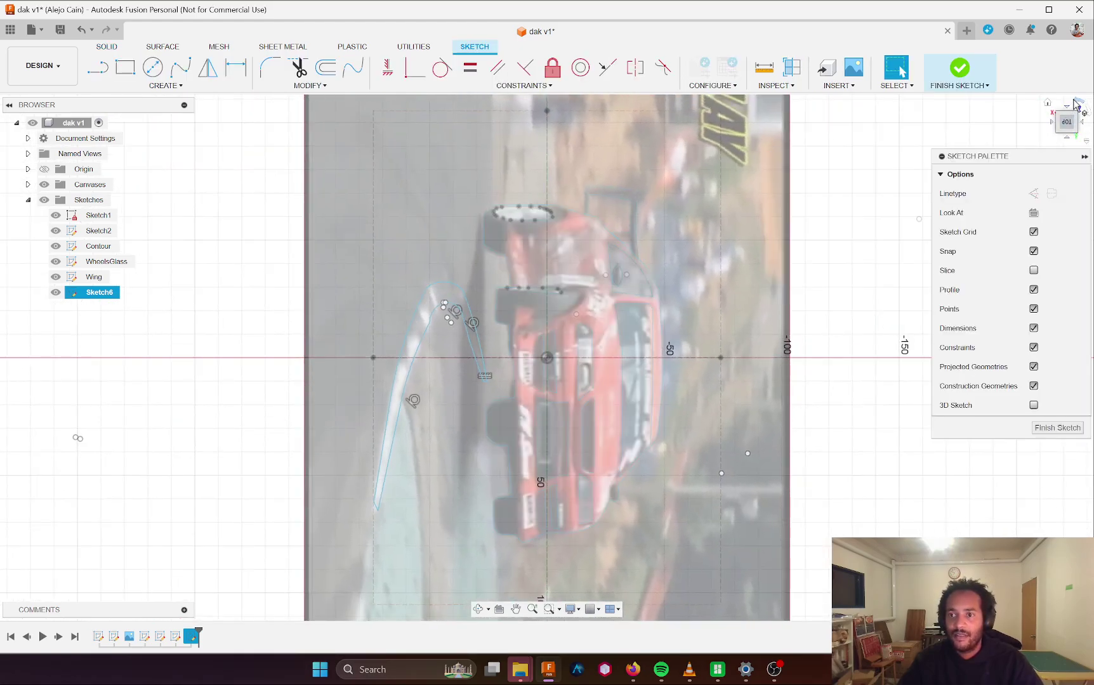
pyautogui.click(1075, 103)
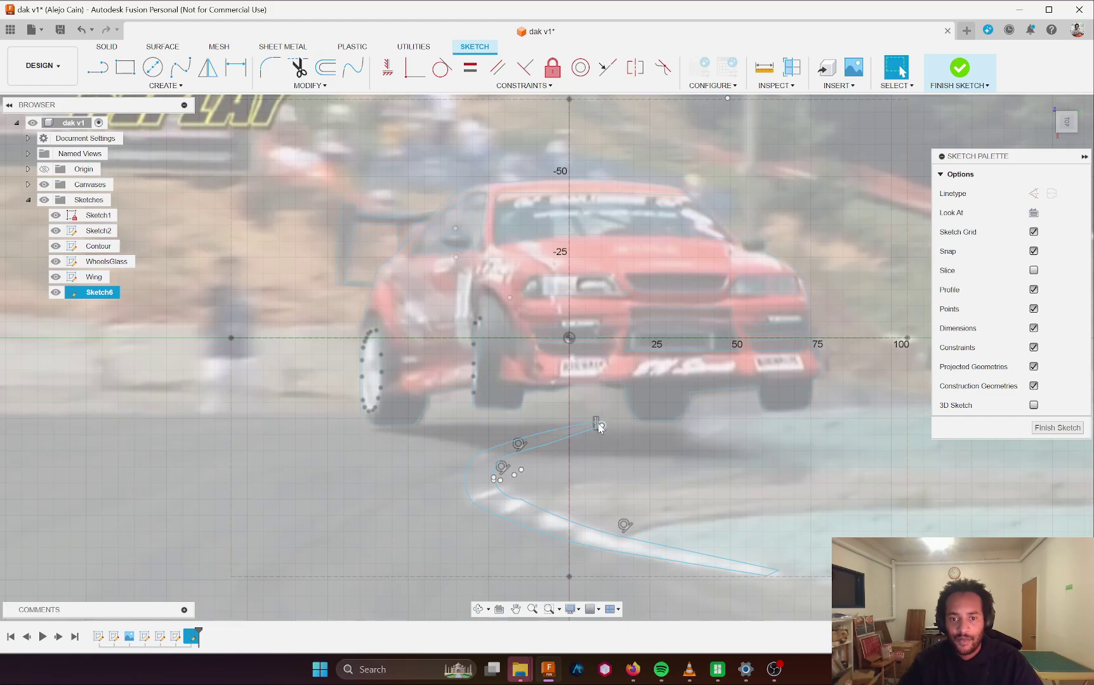
# - Hide the reference photo canvas so only the traced sketches are shown
pyautogui.scroll(3, 600, 424)
pyautogui.scroll(-5, 598, 429)
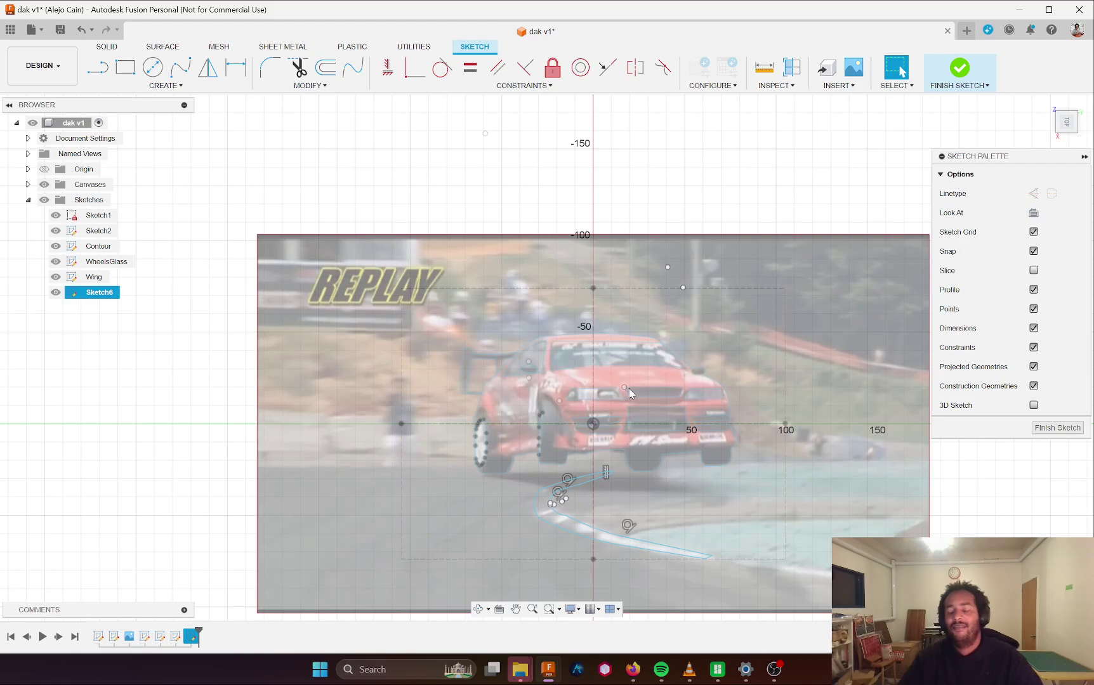
pyautogui.click(44, 185)
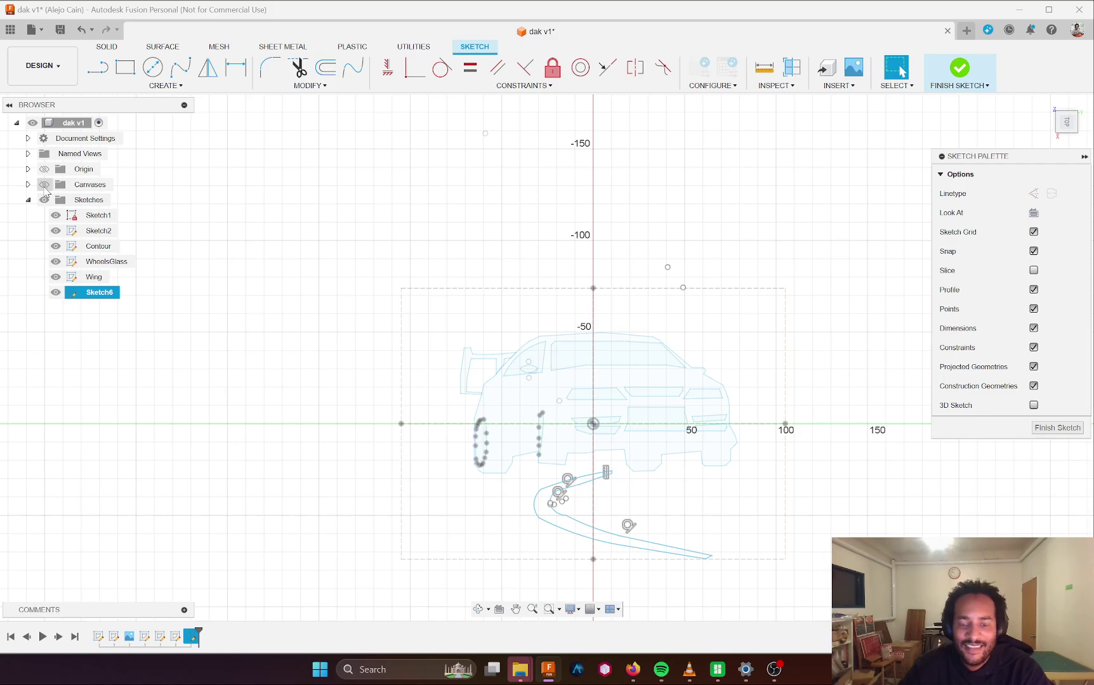
# - Show the reference photo canvas and draw a line about 90 mm long from the marking's upper end along the far road edge
pyautogui.click(44, 184)
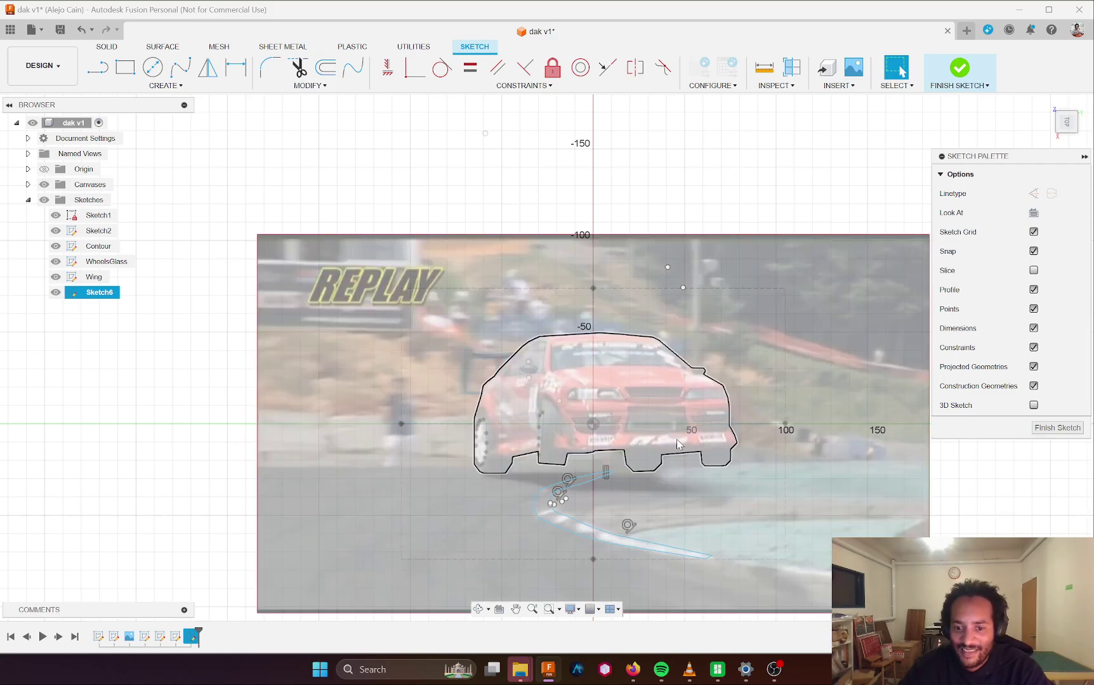
pyautogui.press('l')
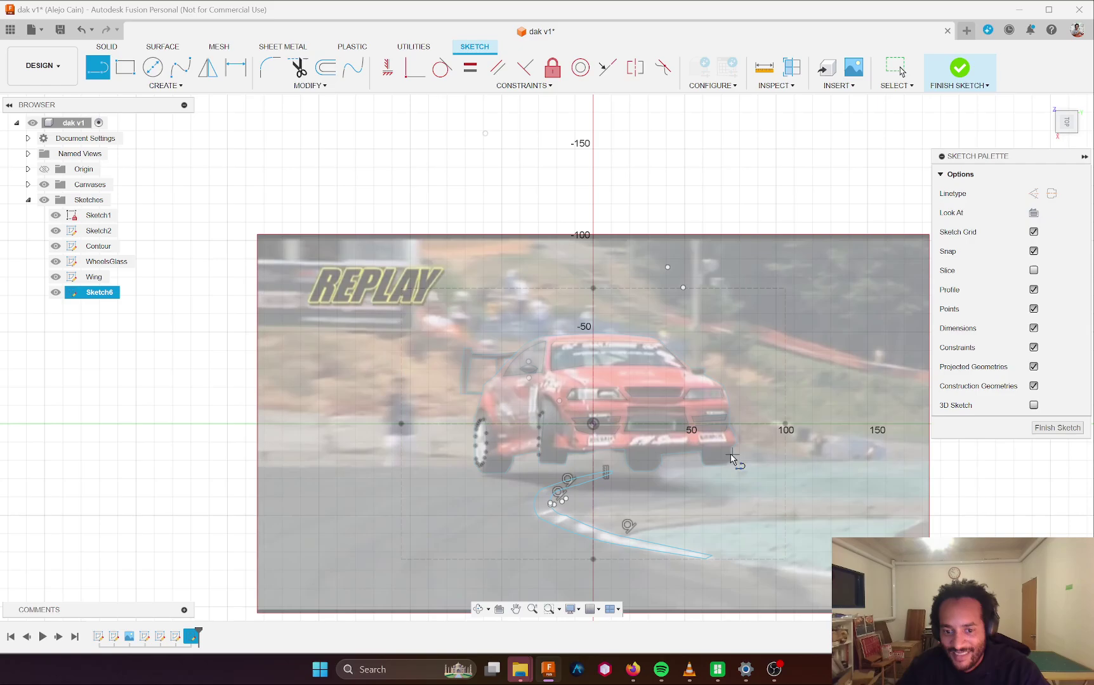
pyautogui.click(608, 473)
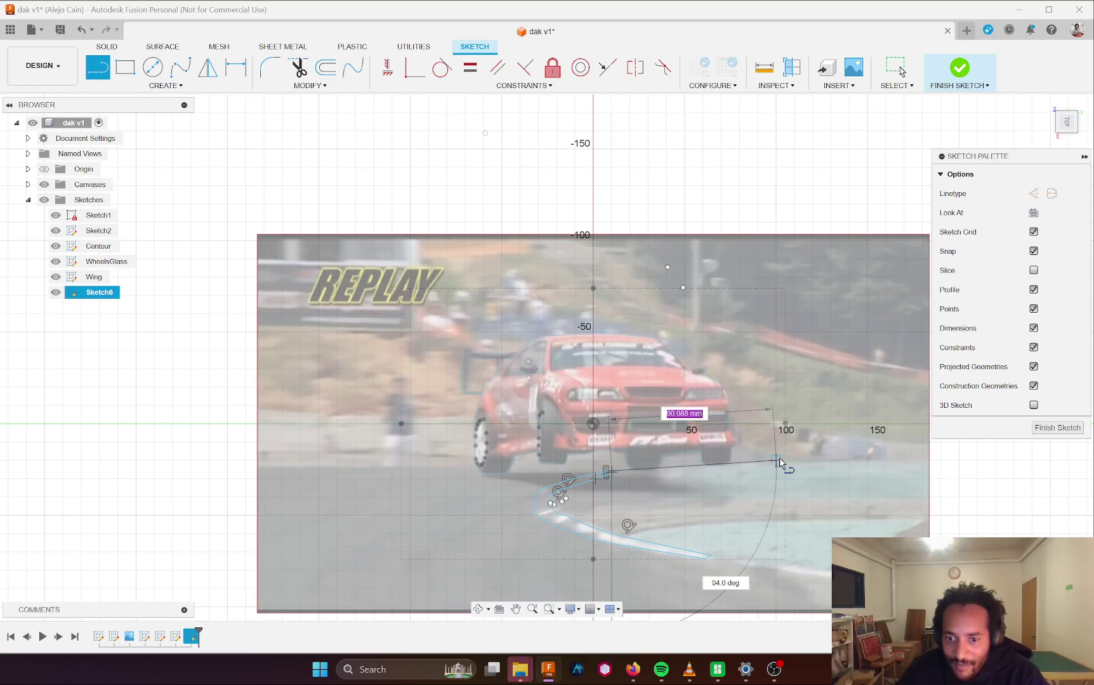
pyautogui.click(778, 461)
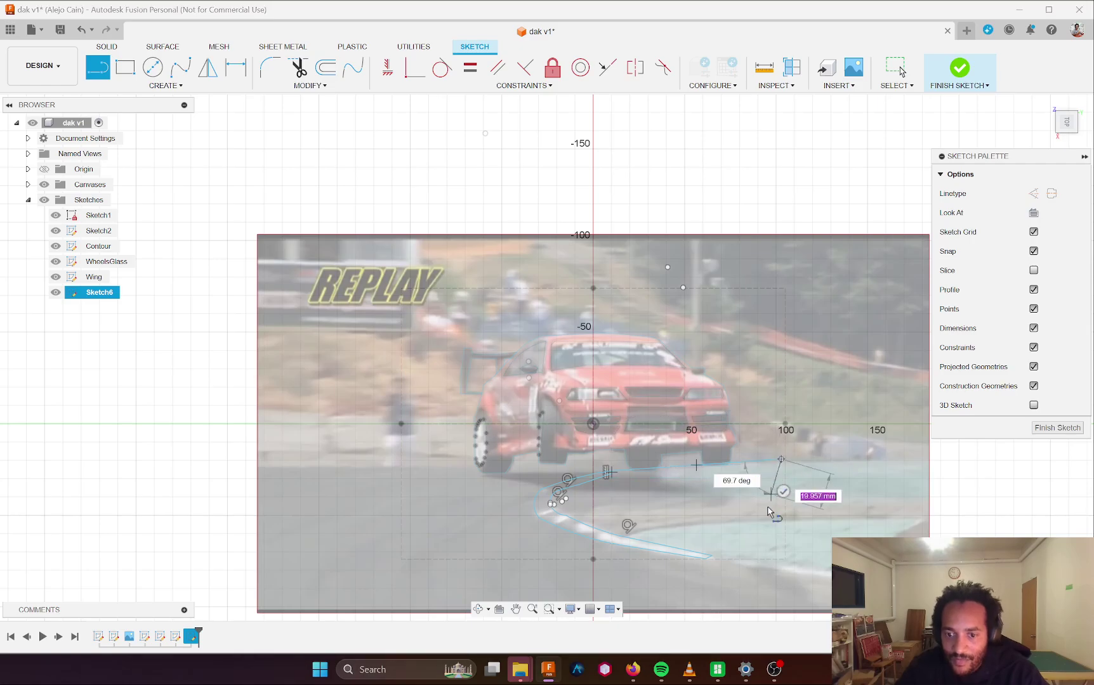
pyautogui.press('Escape')
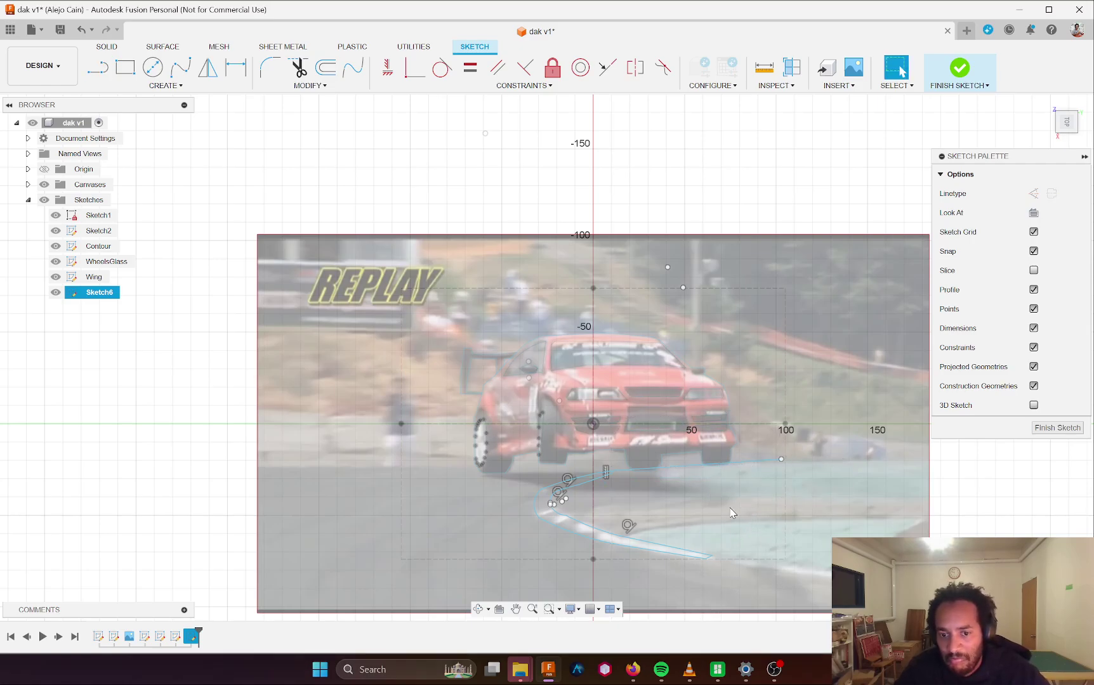
pyautogui.scroll(3, 643, 481)
pyautogui.press('l')
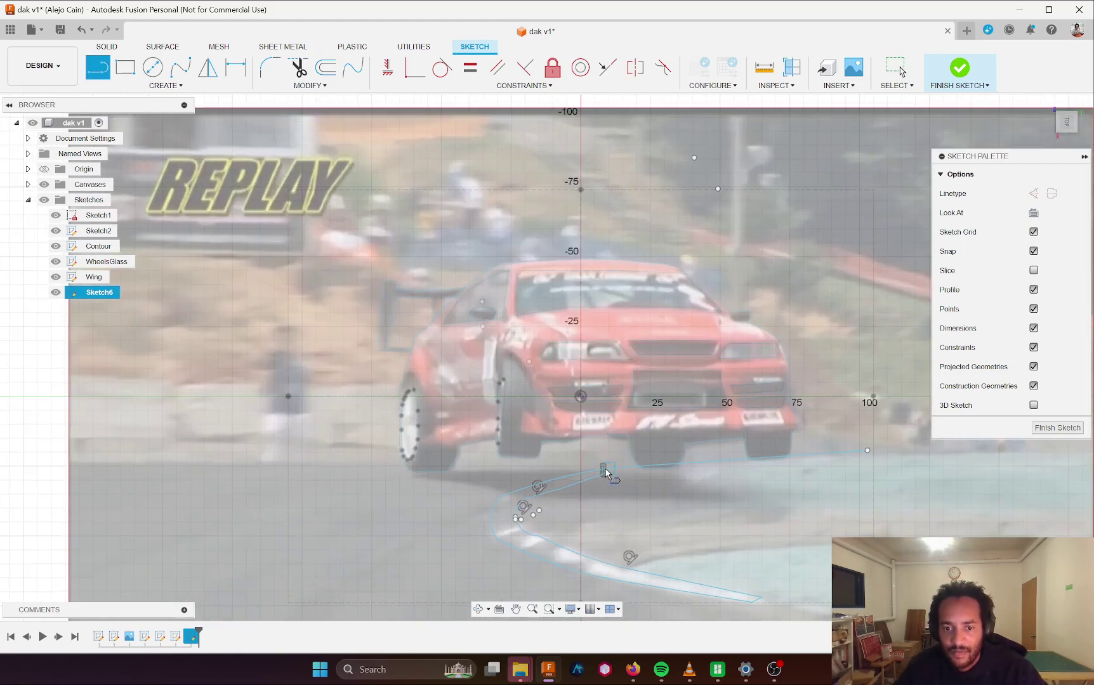
pyautogui.click(606, 470)
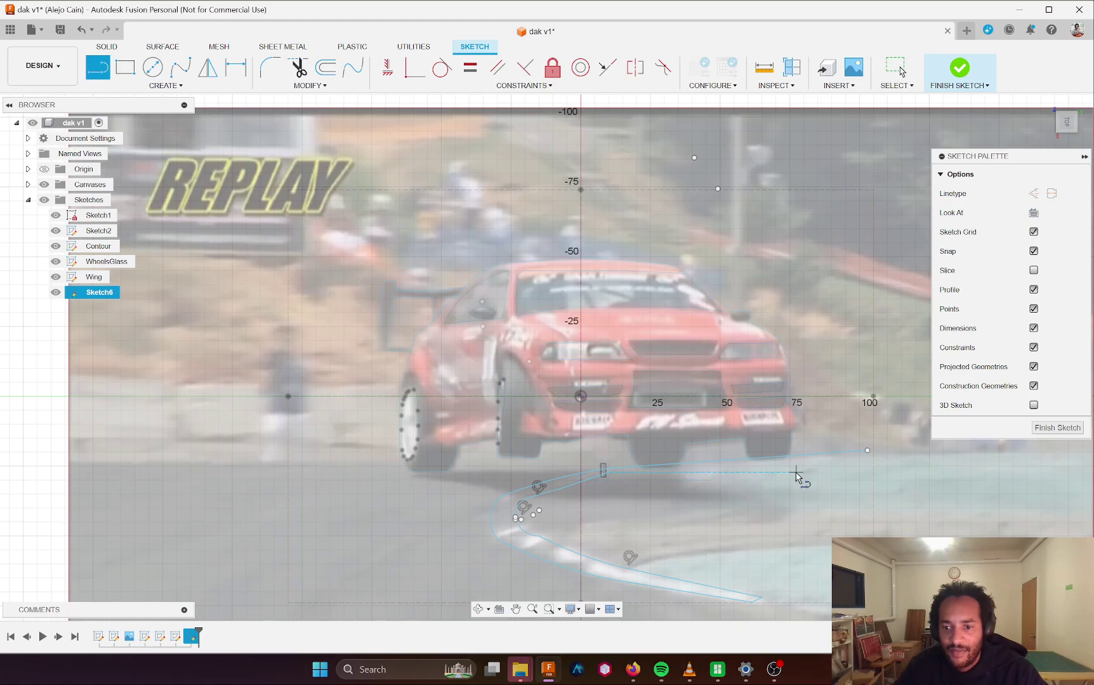
pyautogui.scroll(5, 608, 481)
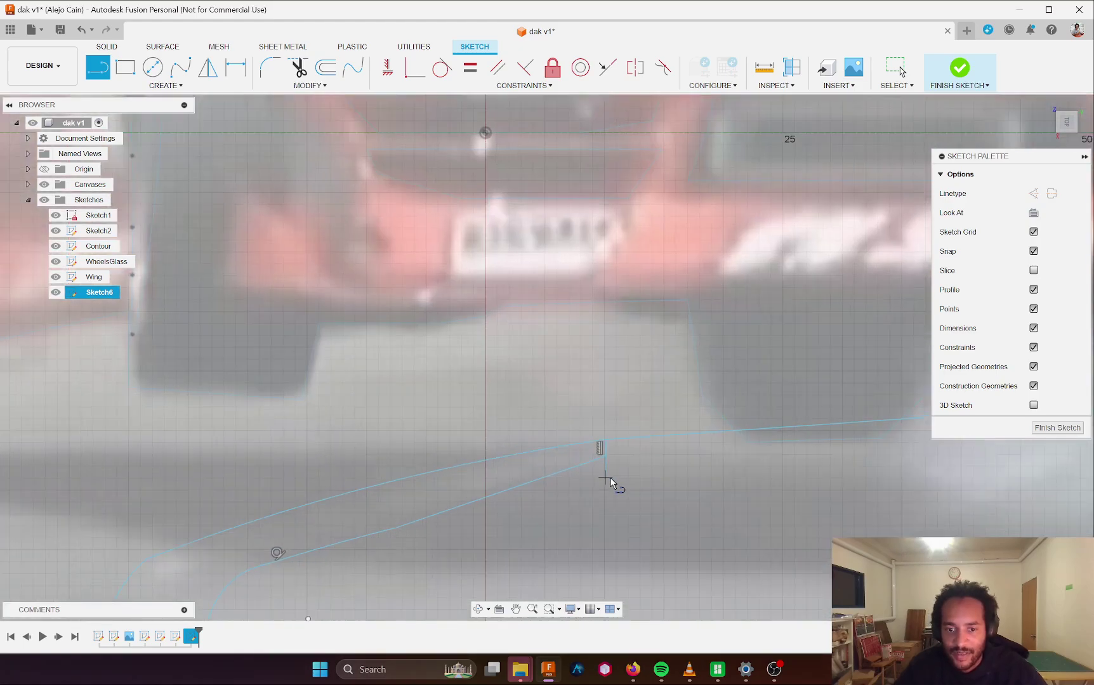
pyautogui.press('Escape')
pyautogui.scroll(-3, 597, 380)
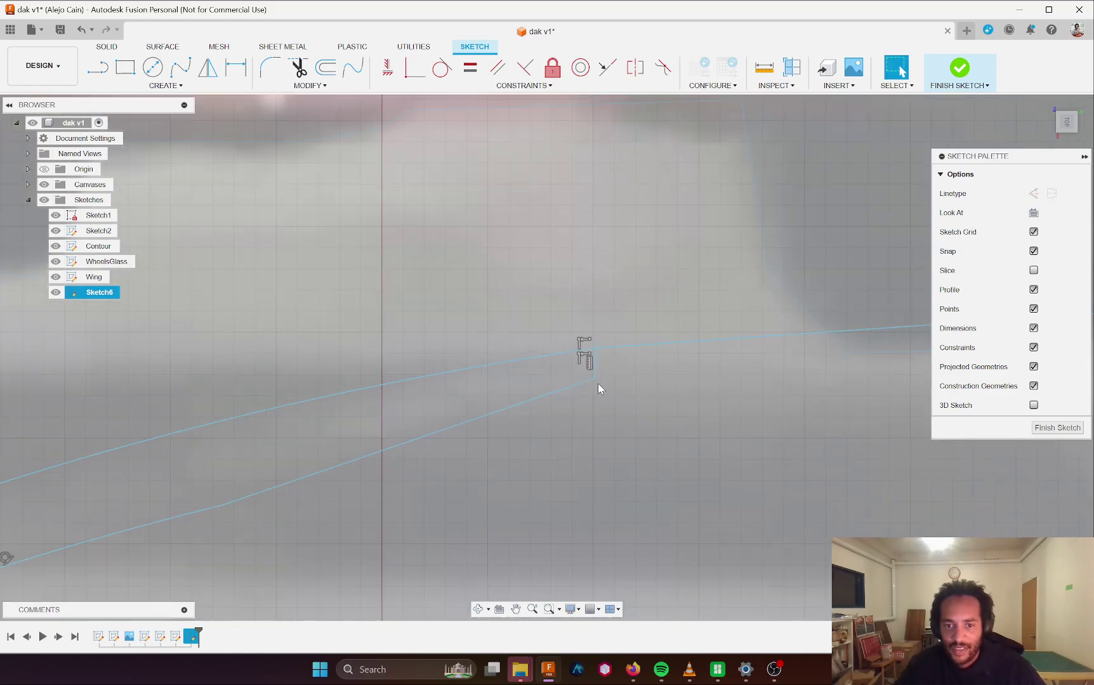
# - Draw a line from the lower corner of the marking's upper end to the far road-edge line's outer end, closing a thin strip
pyautogui.press('l')
pyautogui.click(593, 380)
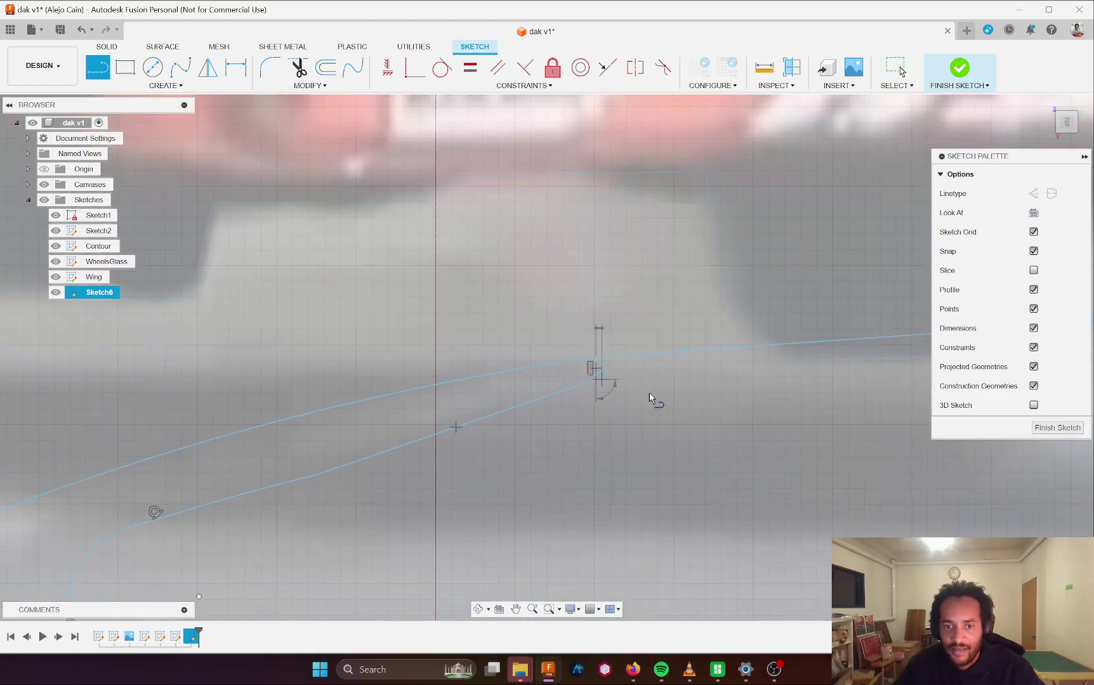
pyautogui.scroll(-5, 649, 397)
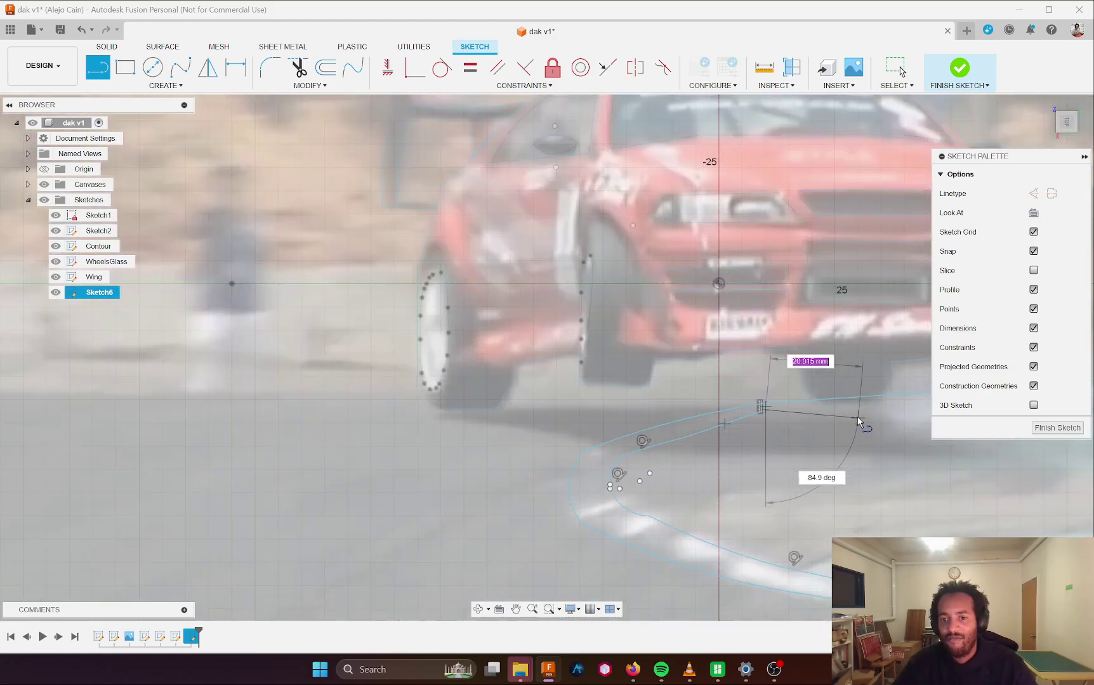
pyautogui.moveTo(858, 419)
pyautogui.mouseDown(button='middle')
pyautogui.moveTo(516, 448)
pyautogui.moveTo(415, 481)
pyautogui.mouseUp(button='middle')
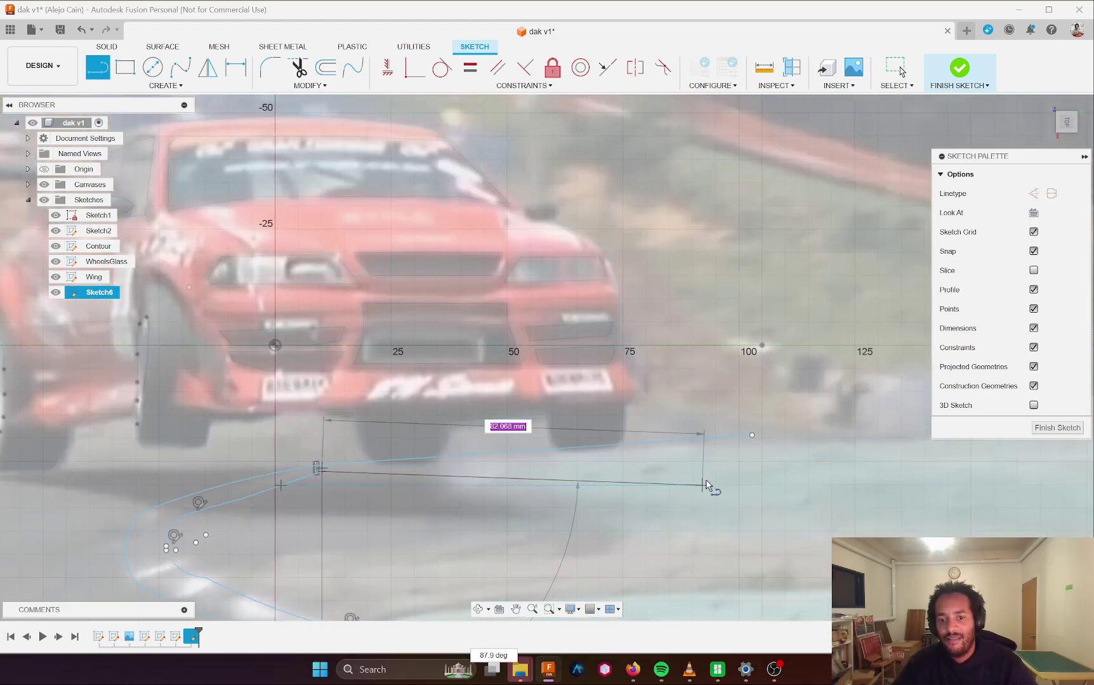
pyautogui.click(754, 440)
pyautogui.press('Escape')
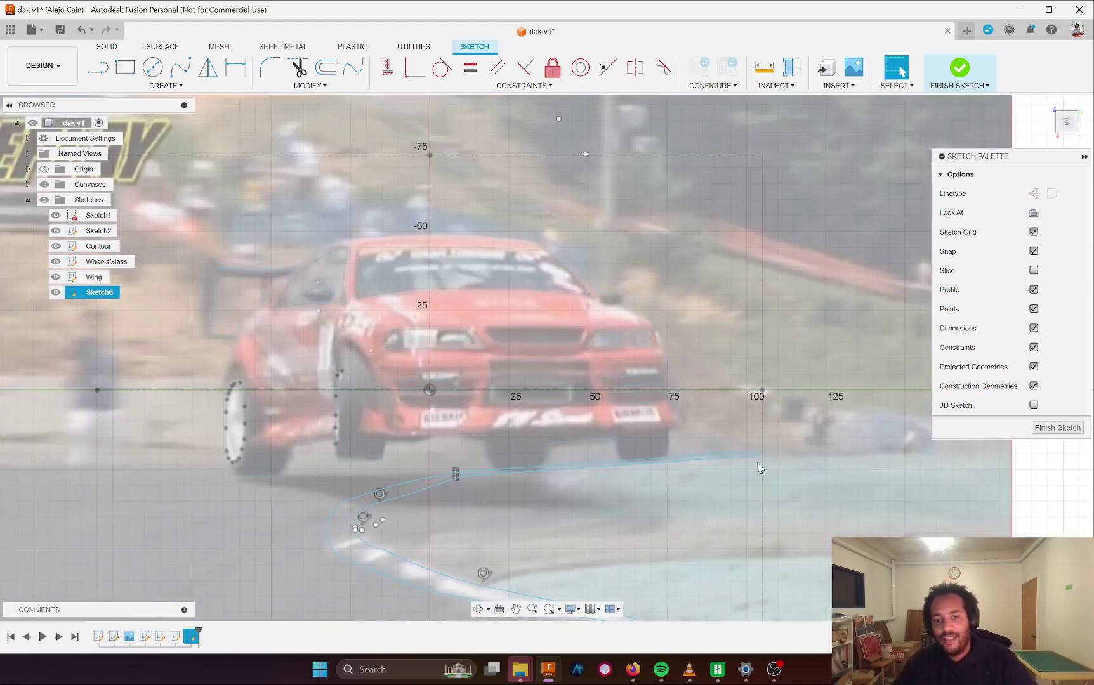
# - Hide the reference photo canvas and finish the road marking sketch
pyautogui.scroll(5, 761, 460)
pyautogui.scroll(-6, 709, 447)
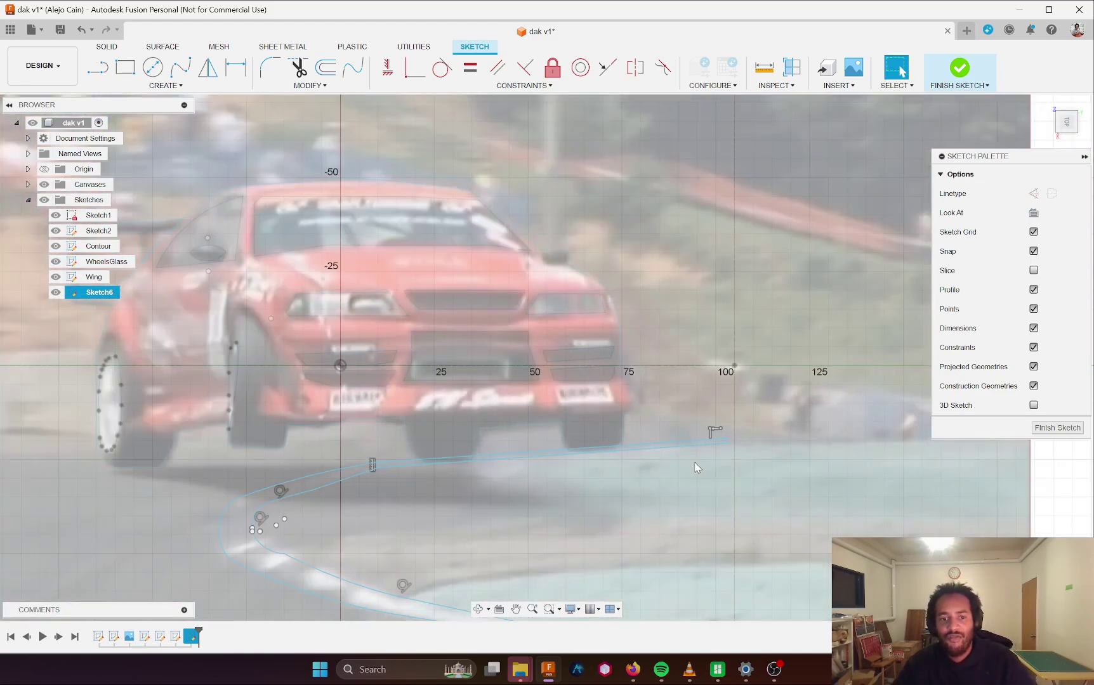
pyautogui.click(44, 185)
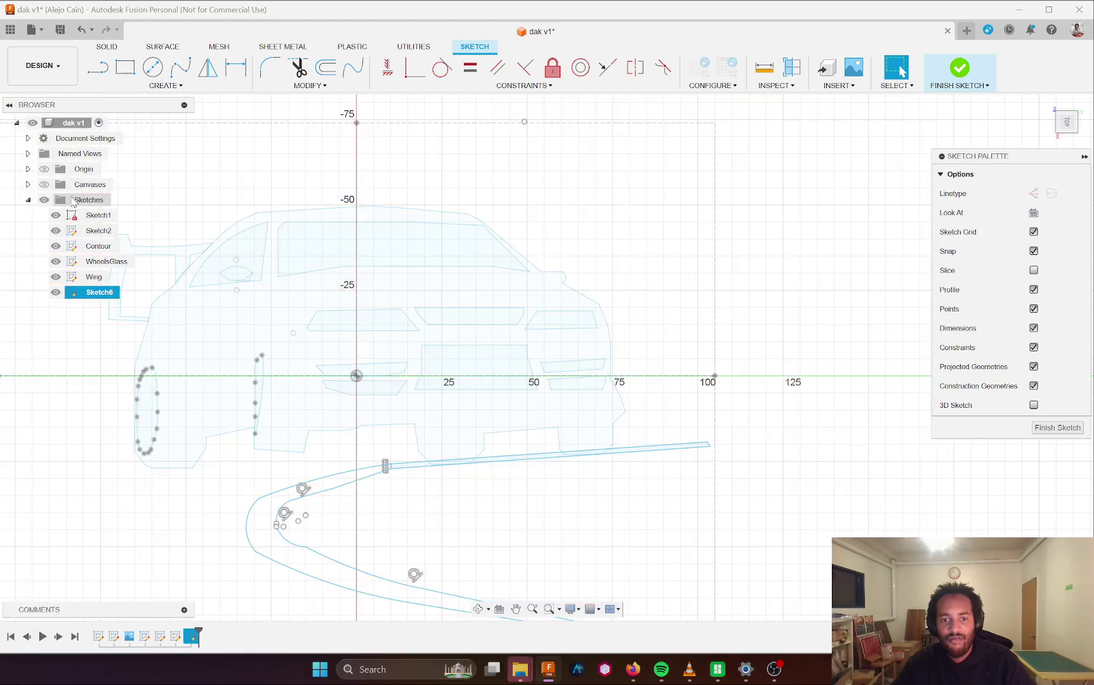
pyautogui.scroll(-3, 533, 511)
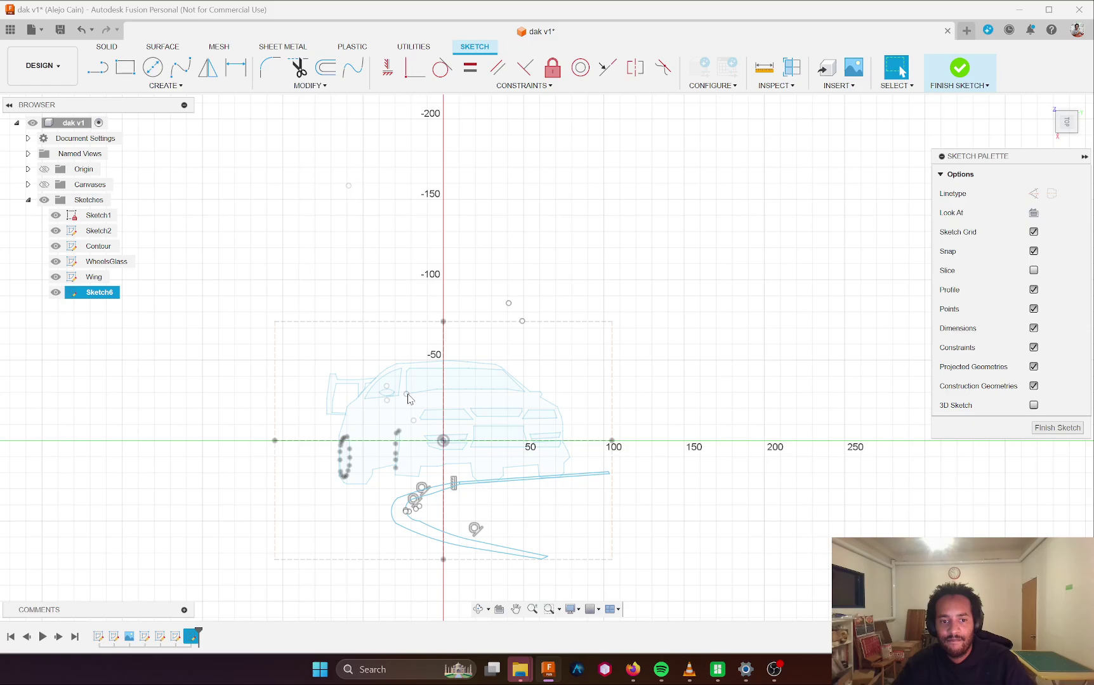
pyautogui.click(959, 67)
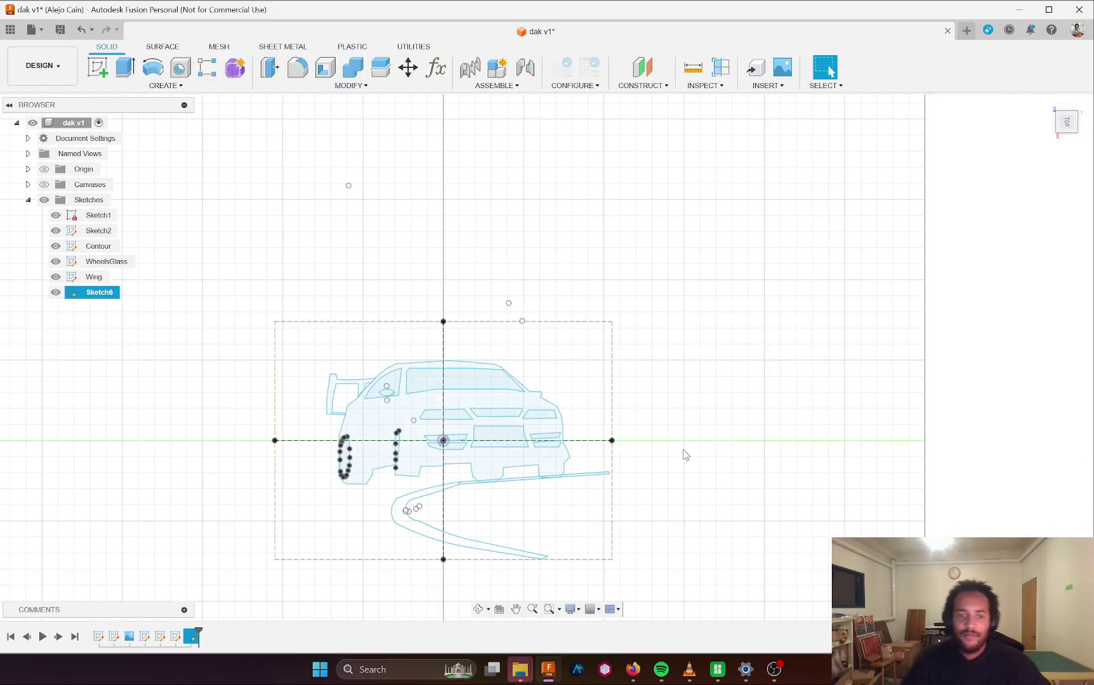
pyautogui.scroll(2, 409, 488)
pyautogui.scroll(-1, 409, 488)
pyautogui.scroll(-1, 409, 489)
pyautogui.press('e')
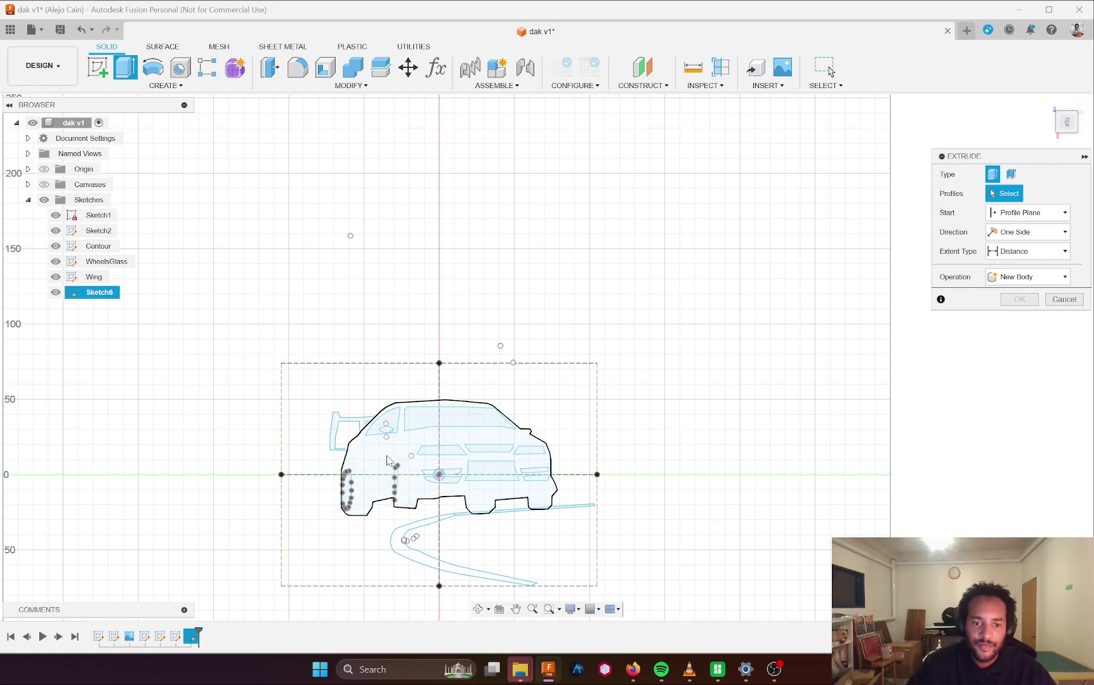
pyautogui.click(399, 427)
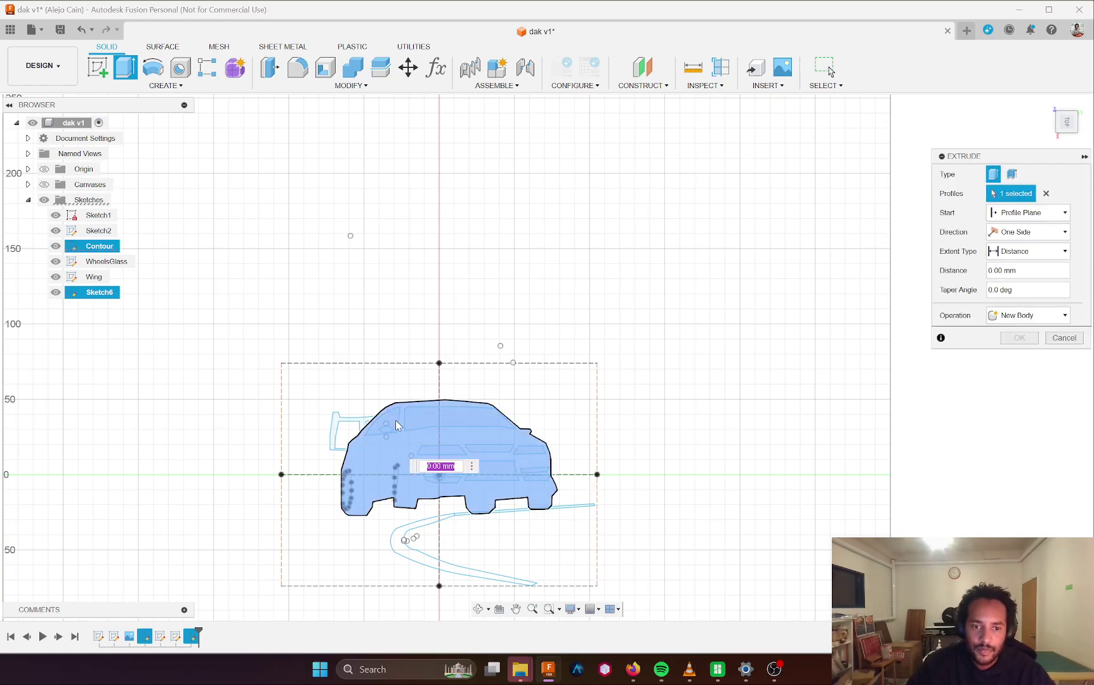
pyautogui.click(394, 427)
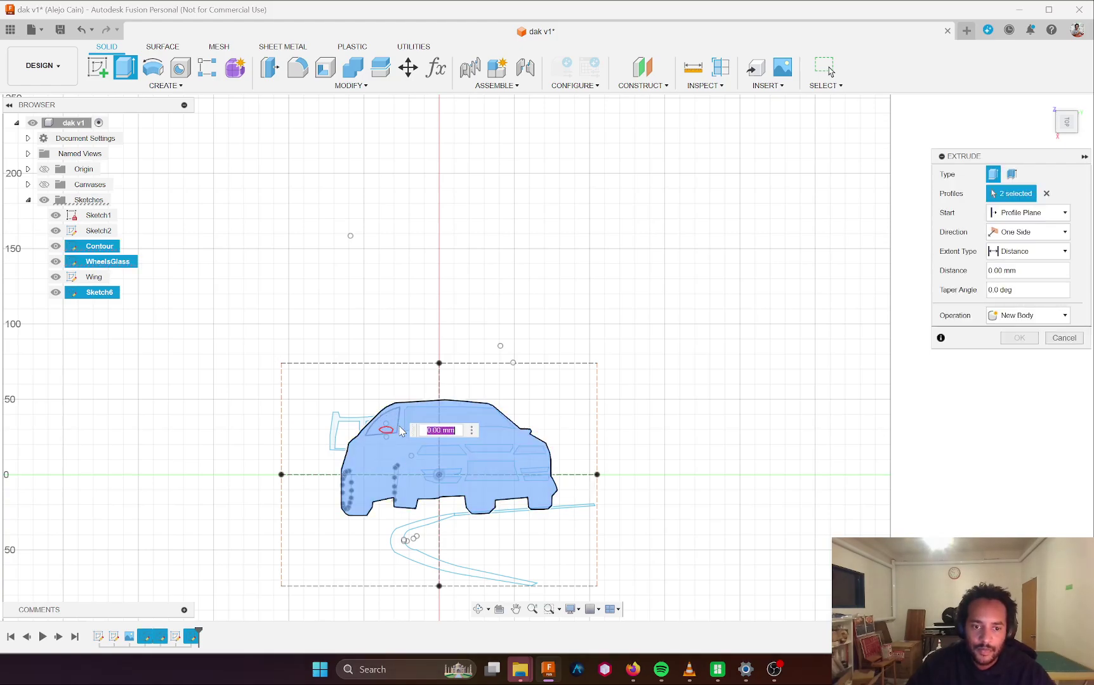
pyautogui.click(368, 458)
pyautogui.click(385, 458)
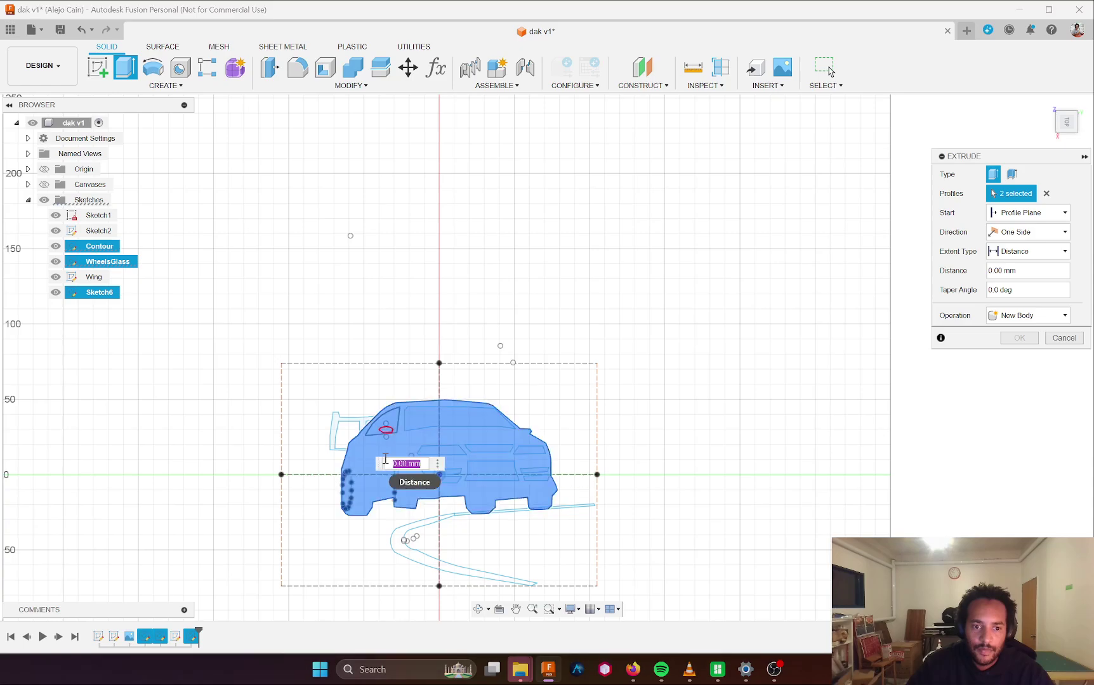
pyautogui.click(398, 426)
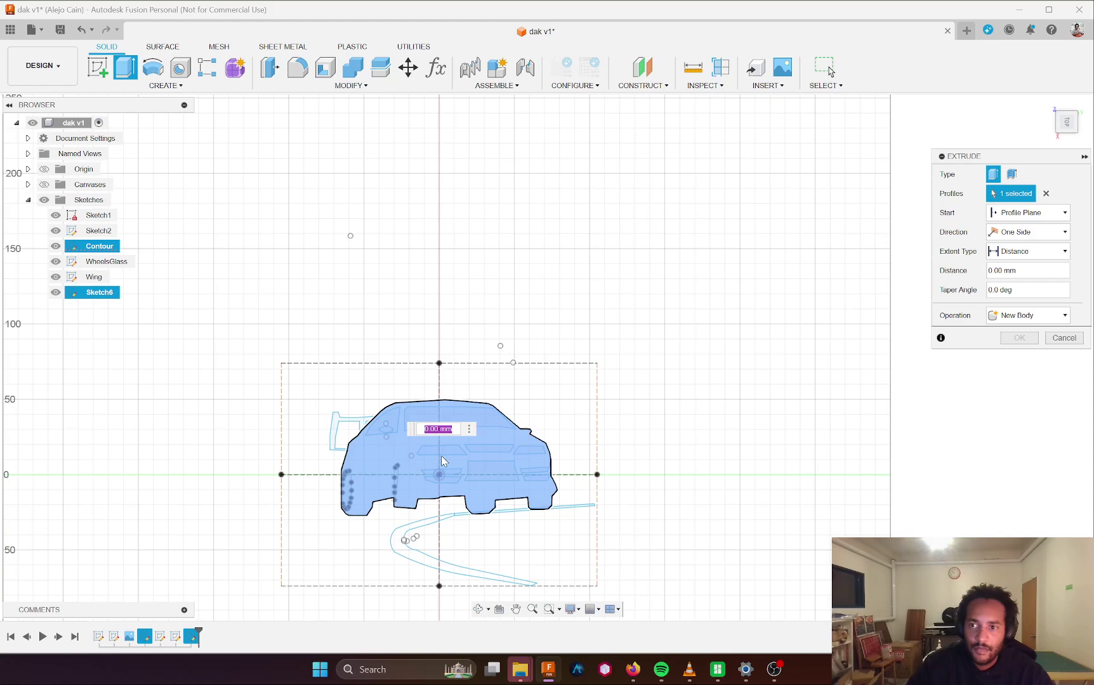
pyautogui.scroll(2, 442, 444)
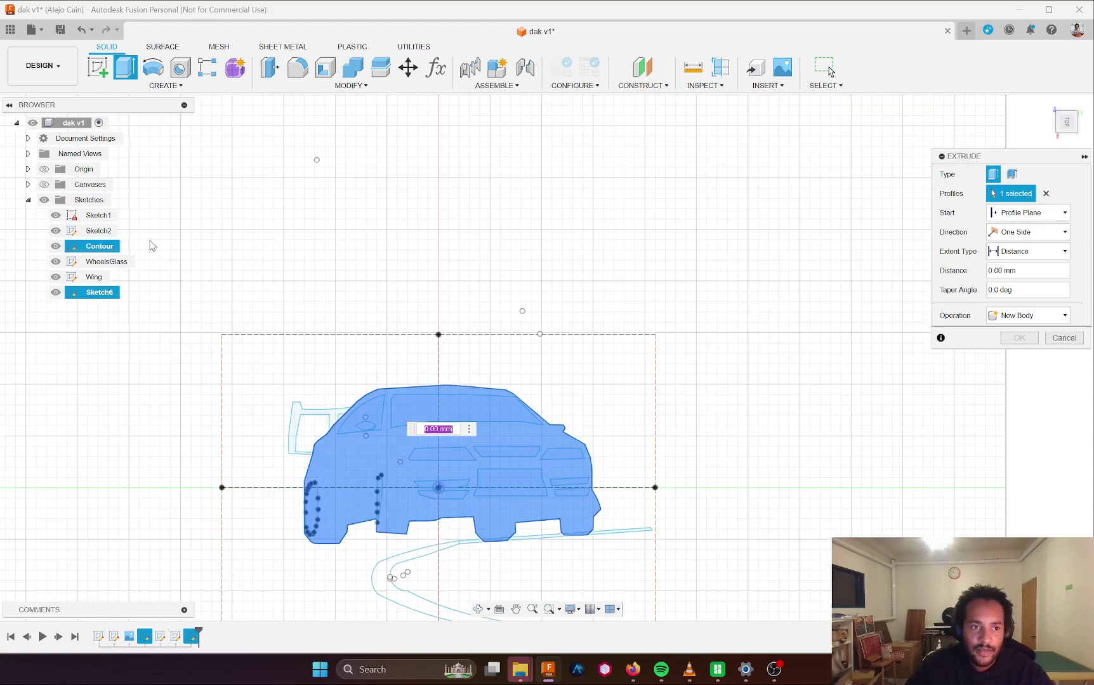
pyautogui.press('Escape')
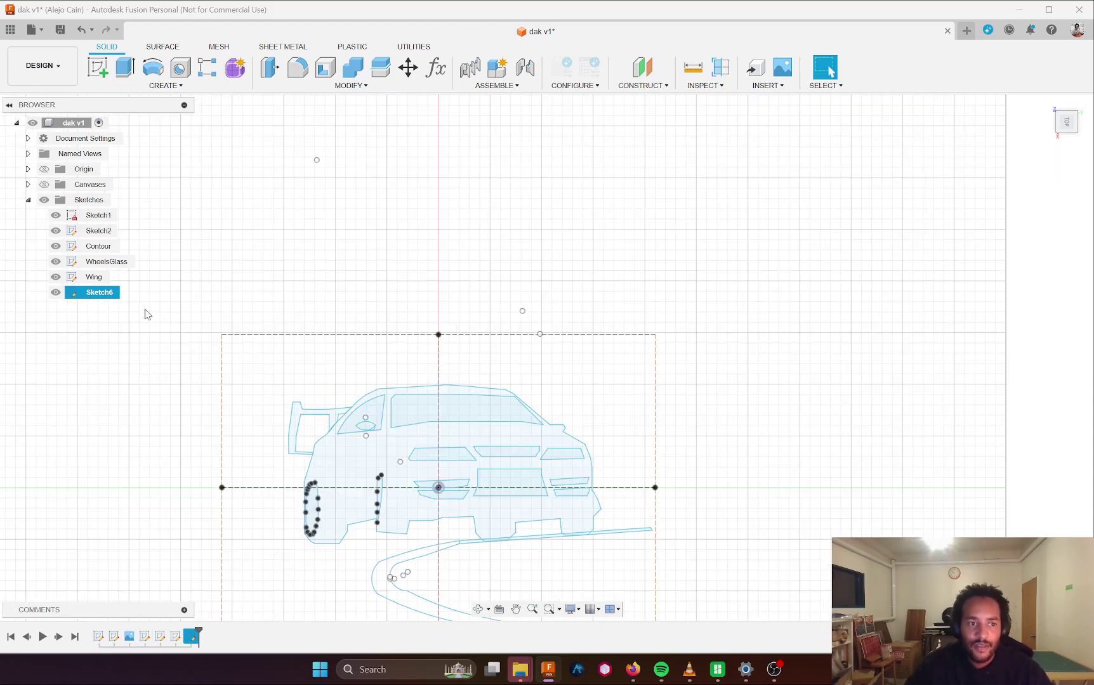
pyautogui.keyDown('ctrl'); pyautogui.click(100, 231); pyautogui.keyUp('ctrl')
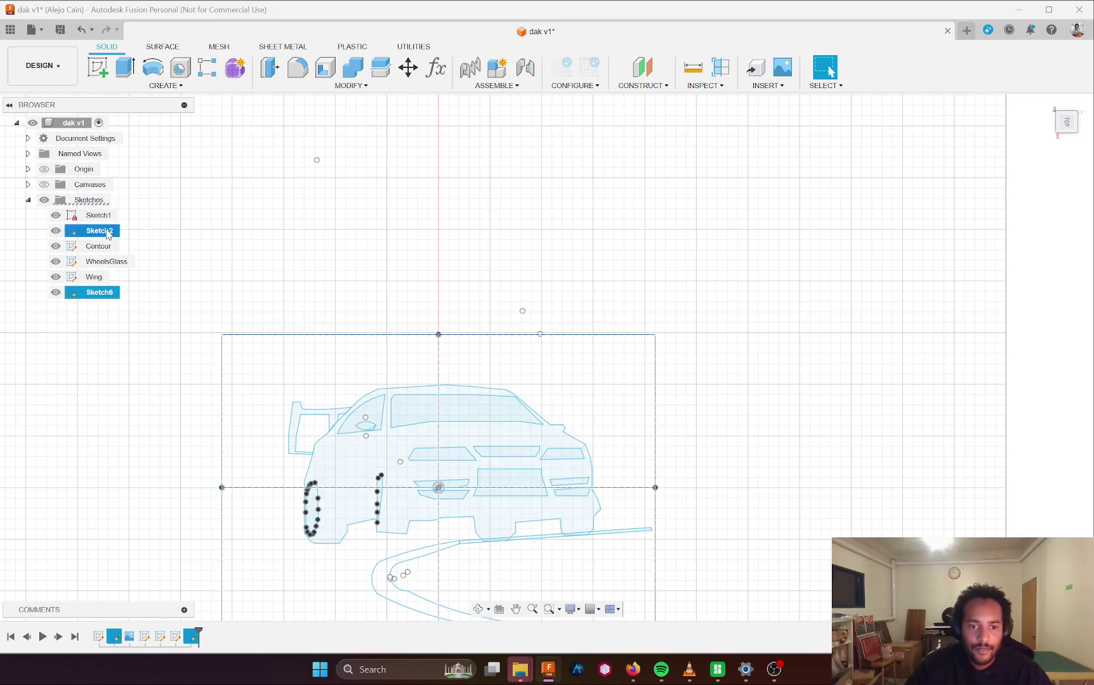
pyautogui.press('e')
pyautogui.click(366, 454)
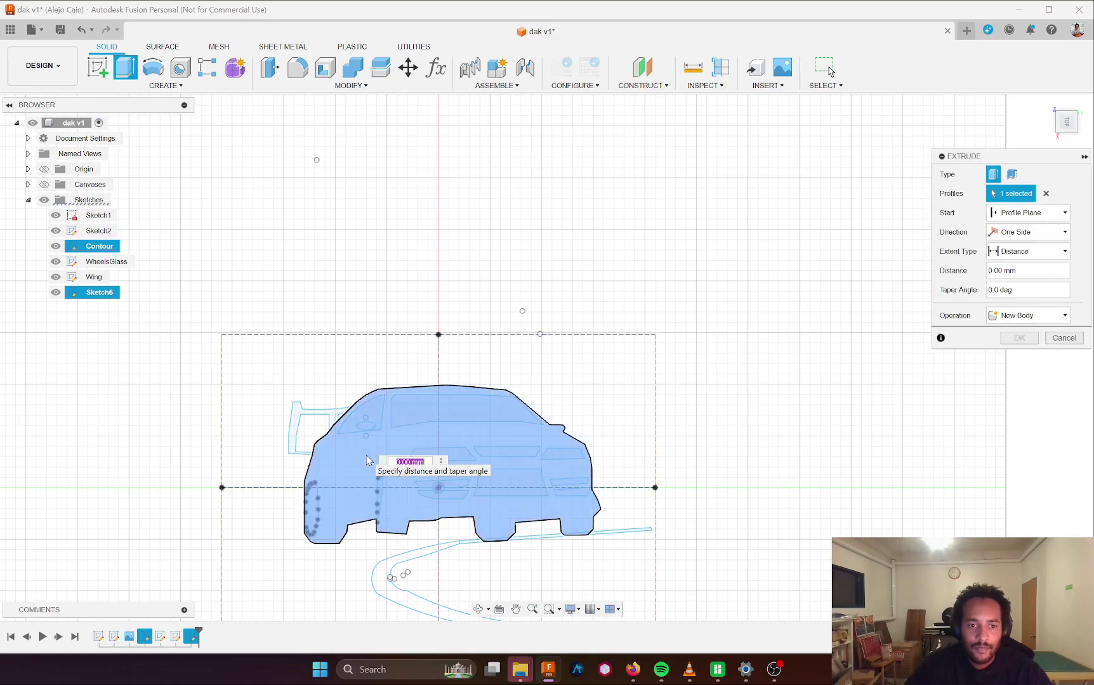
pyautogui.click(375, 422)
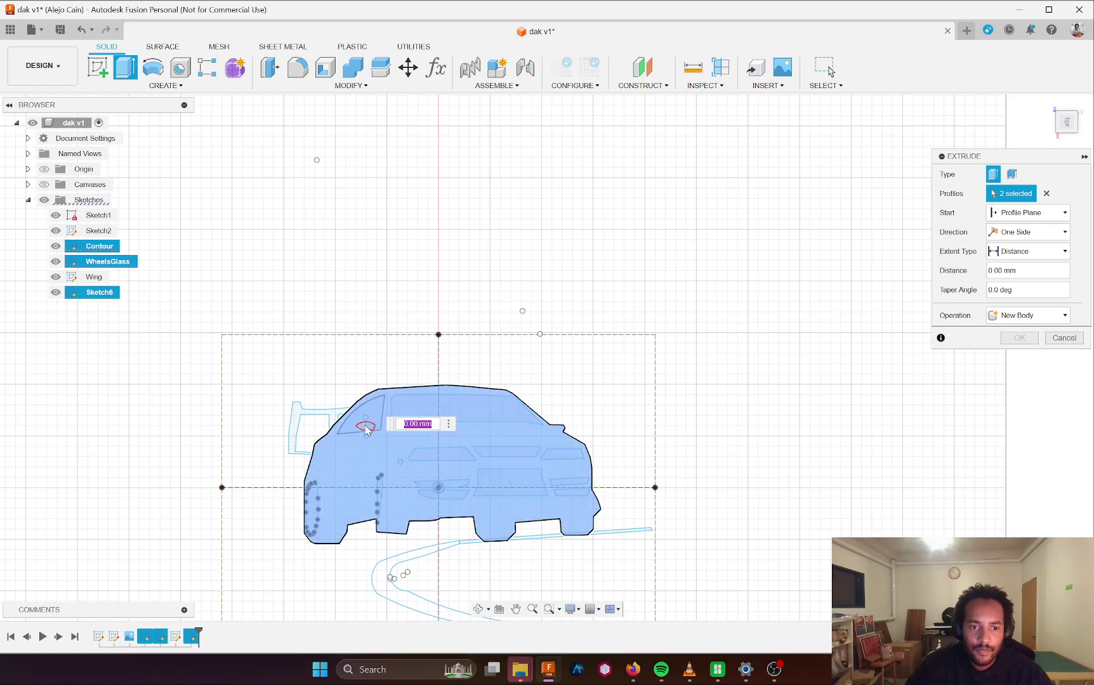
pyautogui.click(387, 410)
pyautogui.click(416, 418)
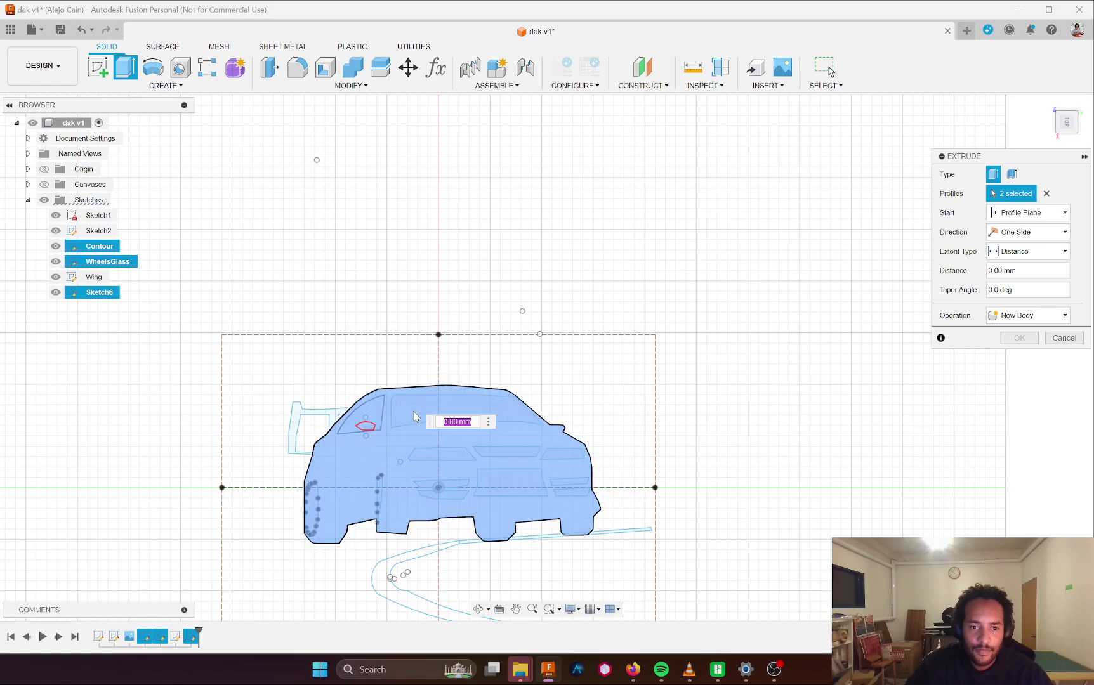
pyautogui.click(417, 419)
pyautogui.click(415, 419)
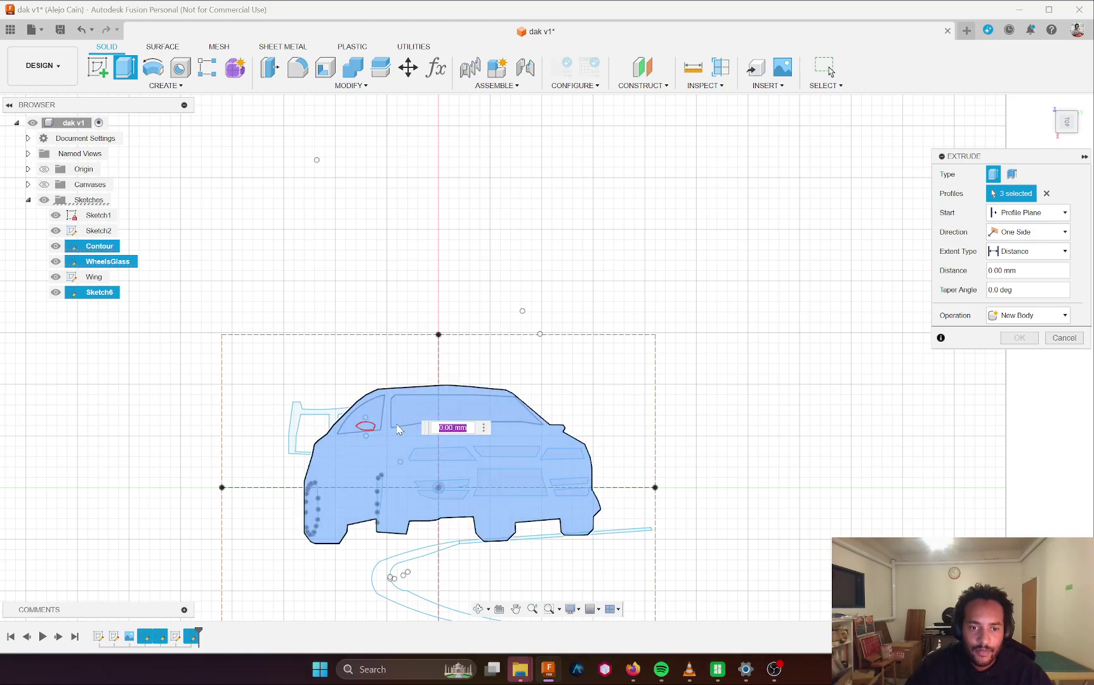
pyautogui.click(405, 423)
pyautogui.click(405, 424)
pyautogui.moveTo(340, 441); pyautogui.dragTo(369, 403, button='middle')
pyautogui.press('Escape')
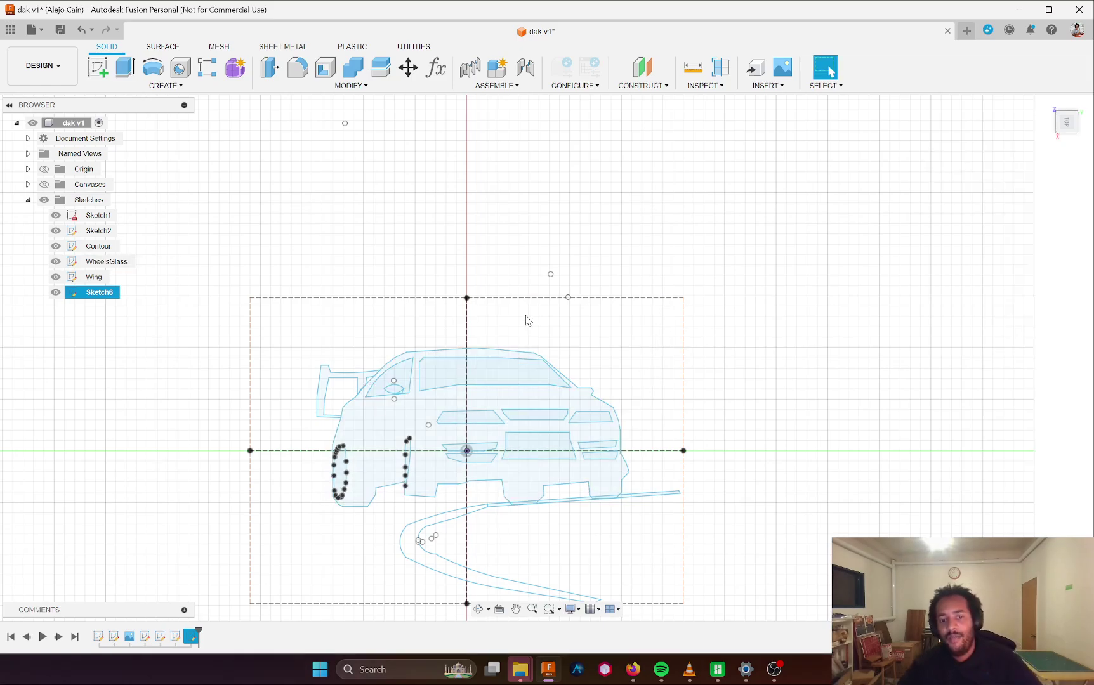
# - Extrude the full car silhouette from the Contour sketch 3 mm as a new body
pyautogui.press('e')
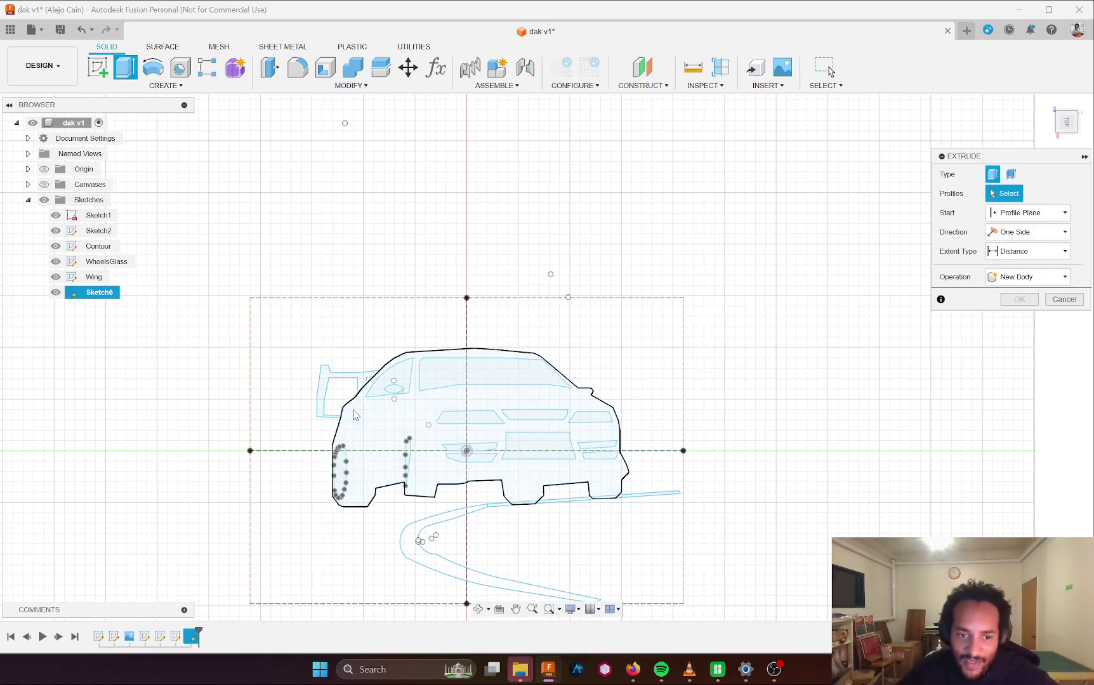
pyautogui.click(372, 420)
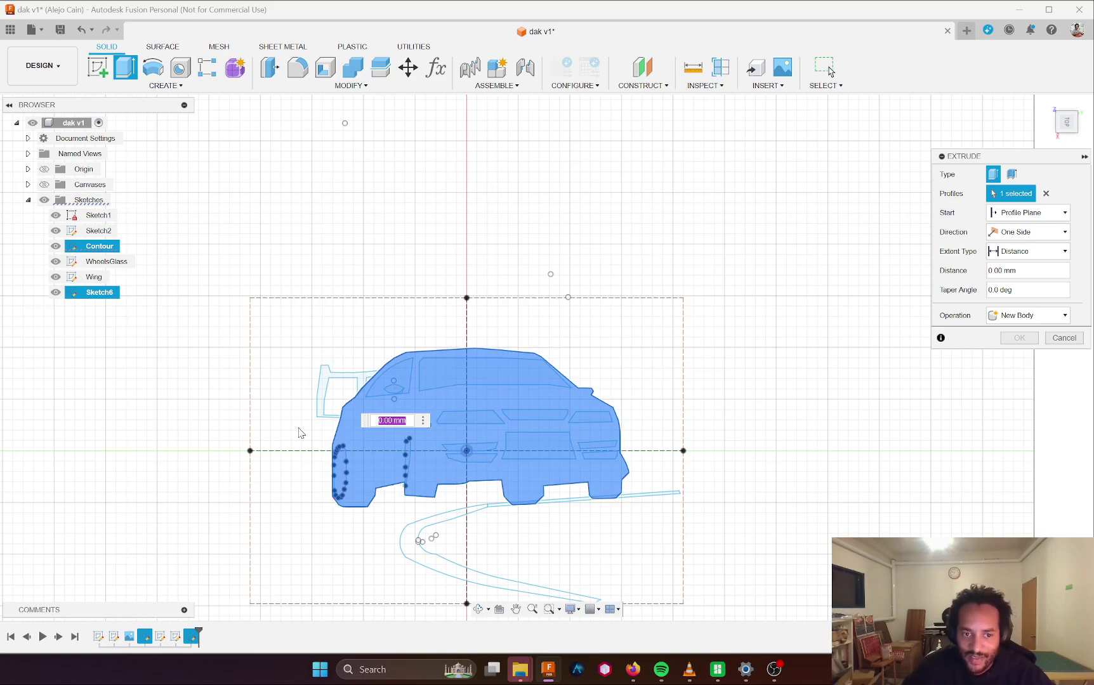
pyautogui.moveTo(361, 514)
pyautogui.keyDown('shift'); pyautogui.mouseDown(button='middle')
pyautogui.moveTo(375, 447)
pyautogui.moveTo(446, 427)
pyautogui.moveTo(460, 436)
pyautogui.mouseUp(button='middle'); pyautogui.keyUp('shift')
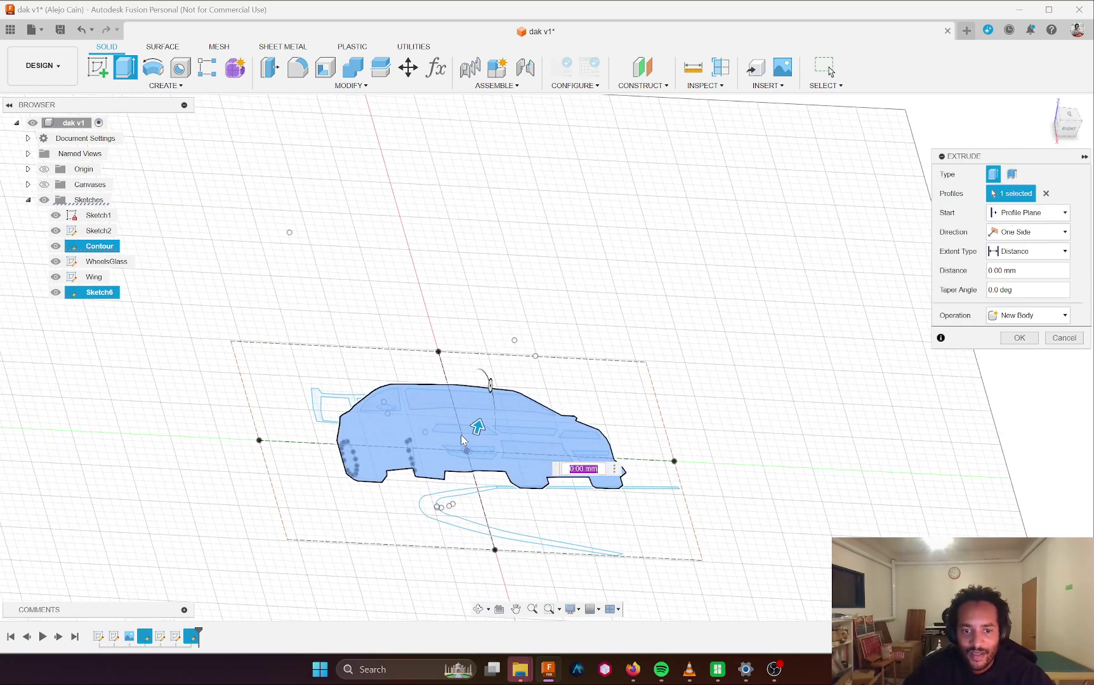
pyautogui.moveTo(489, 428); pyautogui.dragTo(481, 421)
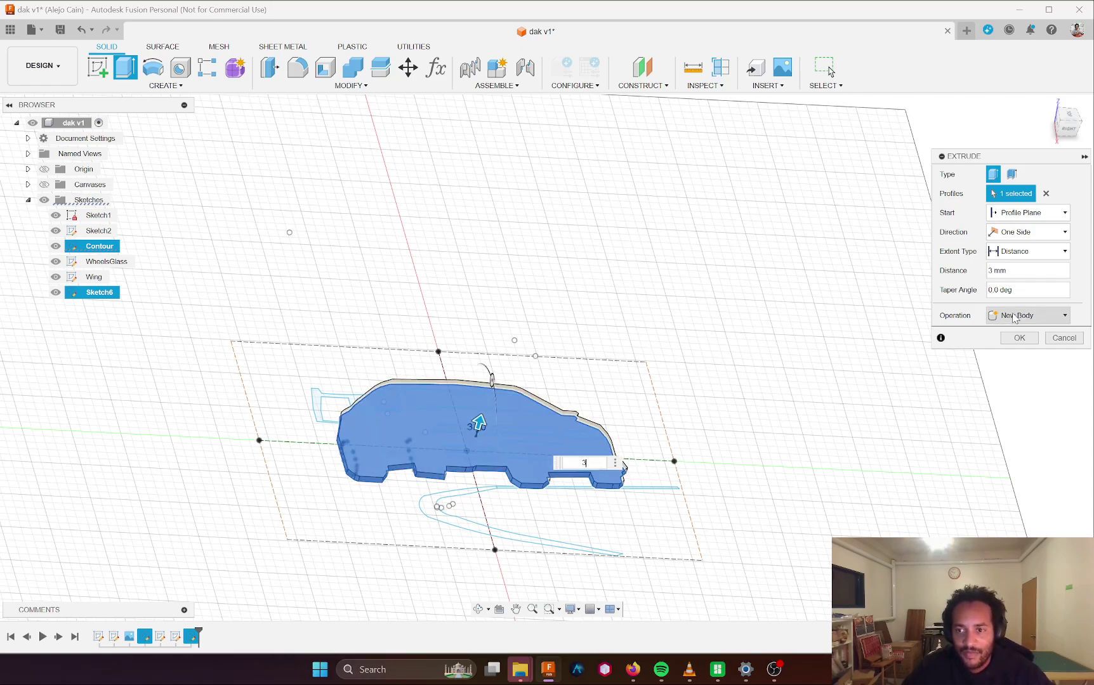
pyautogui.click(1019, 338)
pyautogui.keyDown('shift'); pyautogui.moveTo(365, 316); pyautogui.dragTo(448, 390, button='middle'); pyautogui.keyUp('shift')
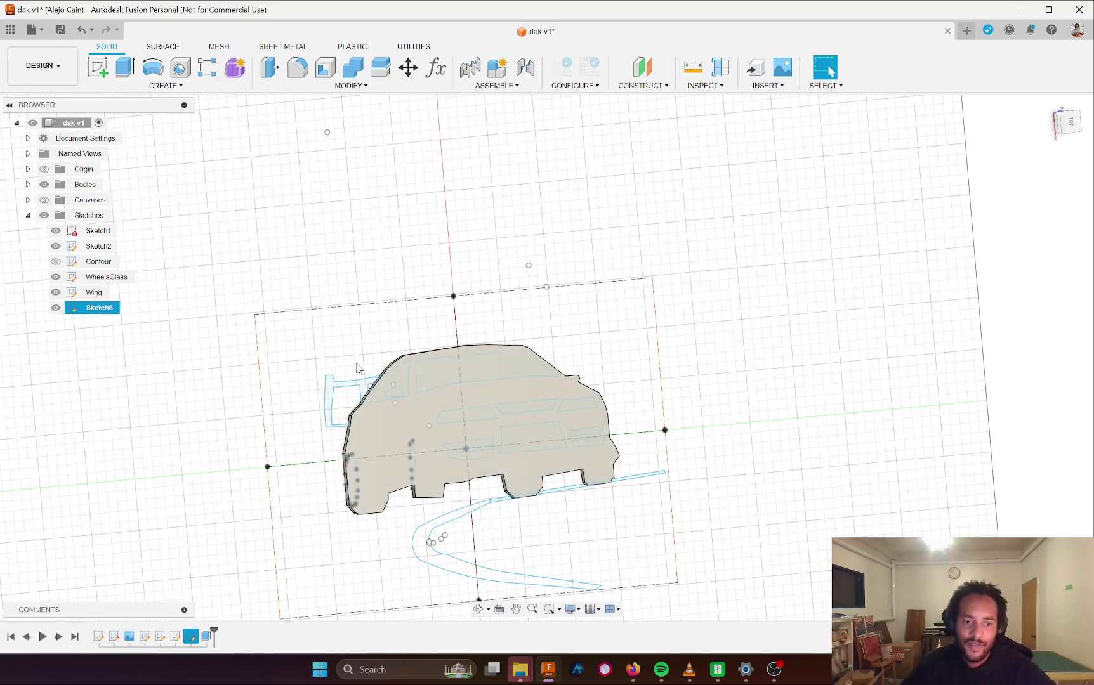
# - Try extruding the rear wing profile 3 mm as a new body, and undo that extrusion
pyautogui.press('e')
pyautogui.click(336, 400)
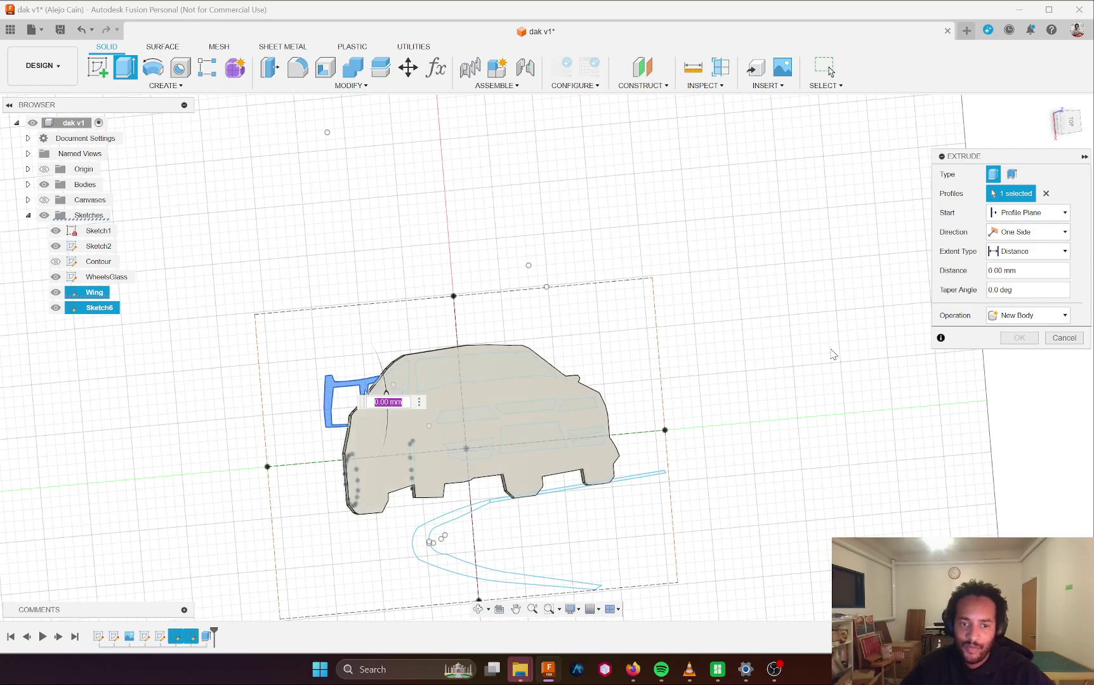
pyautogui.write('3')
pyautogui.click(1020, 357)
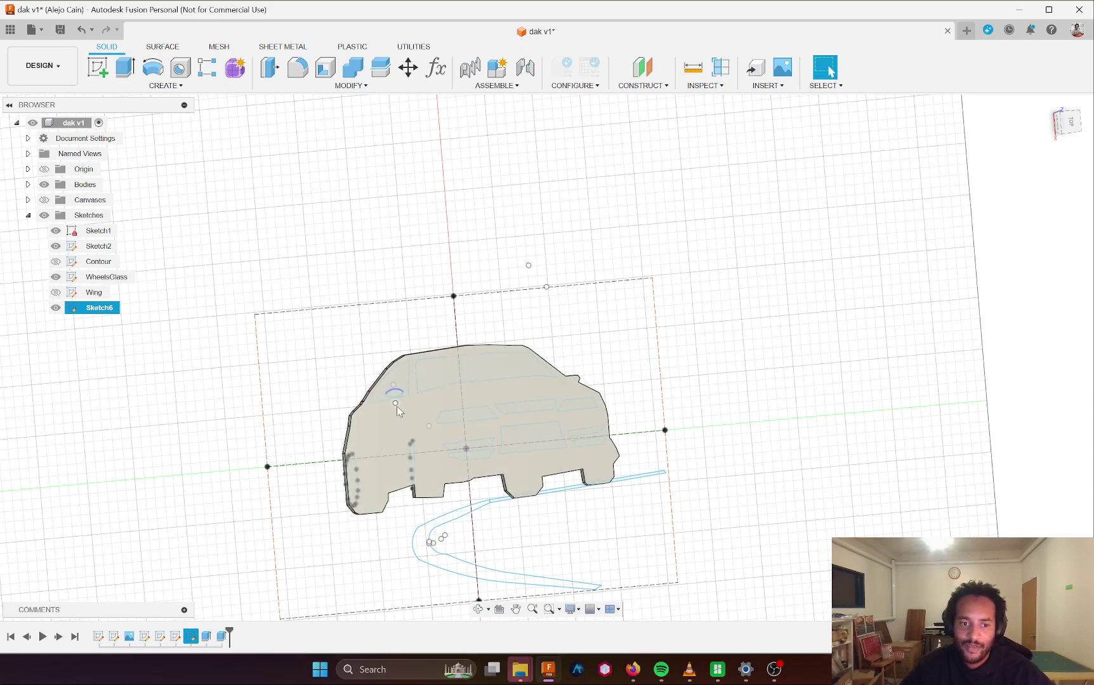
pyautogui.hotkey('ctrl', 'z')
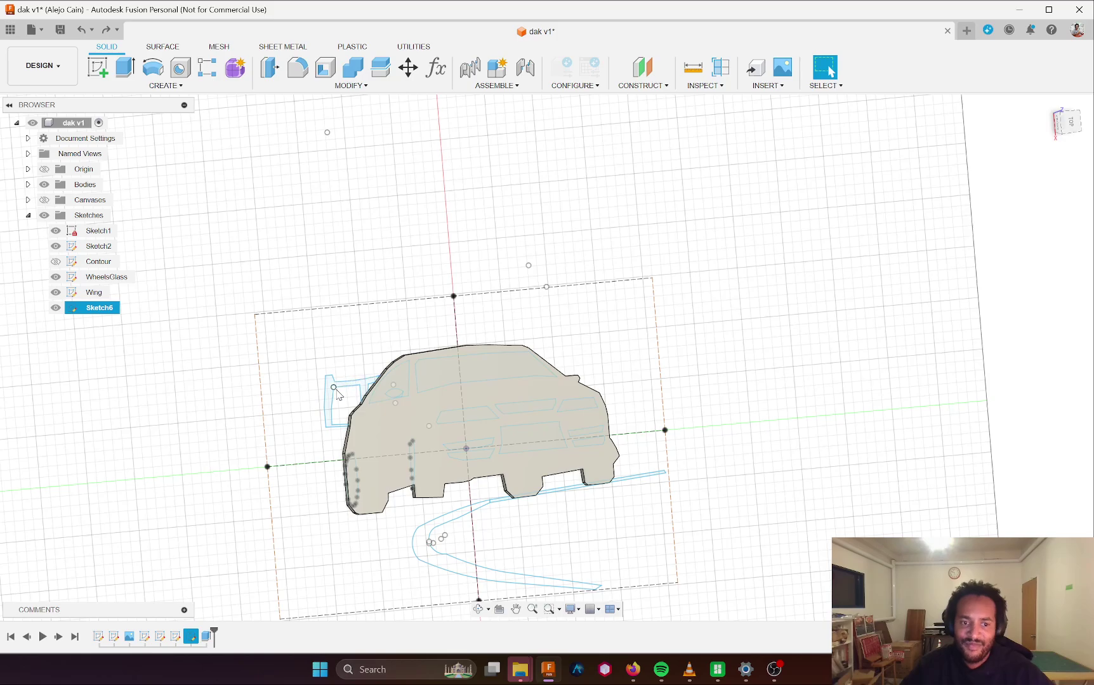
# - Extrude the rear wing profile 3 mm and join it to the car body
pyautogui.press('e')
pyautogui.click(337, 397)
pyautogui.keyDown('shift'); pyautogui.moveTo(336, 396); pyautogui.dragTo(402, 346, button='middle'); pyautogui.keyUp('shift')
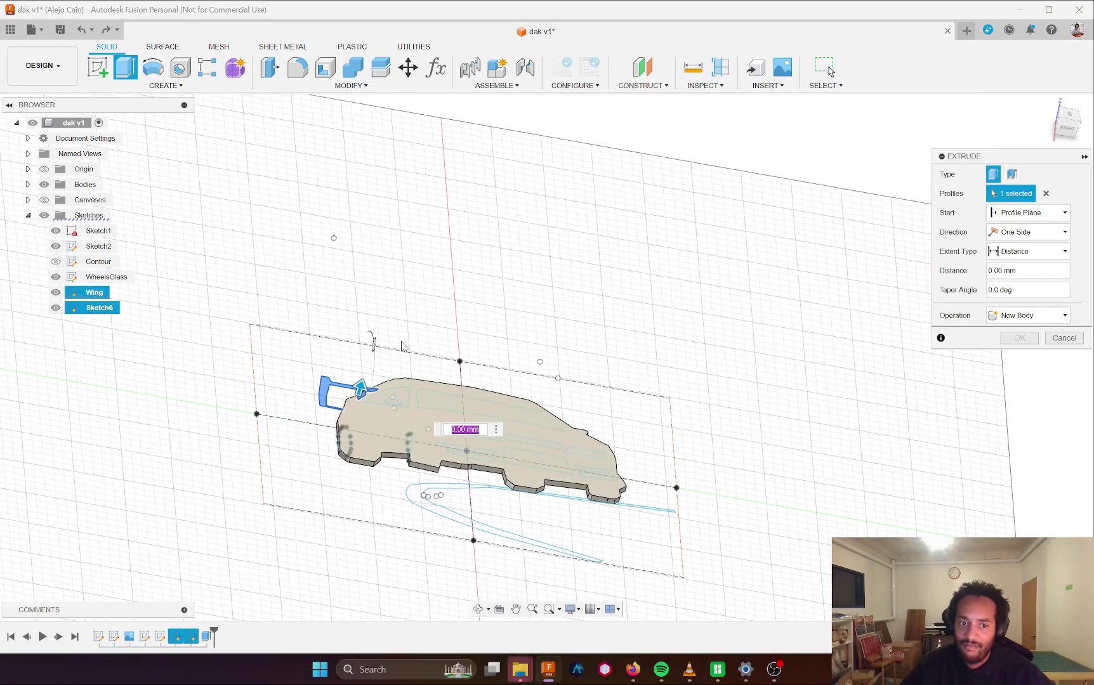
pyautogui.write('3')
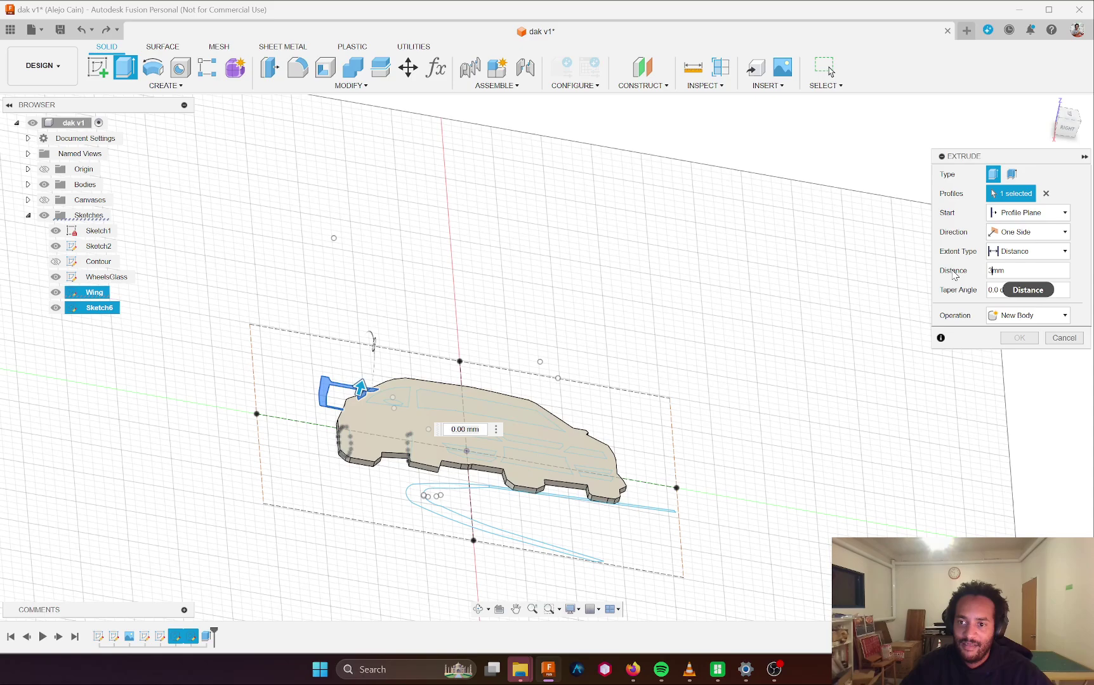
pyautogui.click(1053, 315)
pyautogui.click(1027, 331)
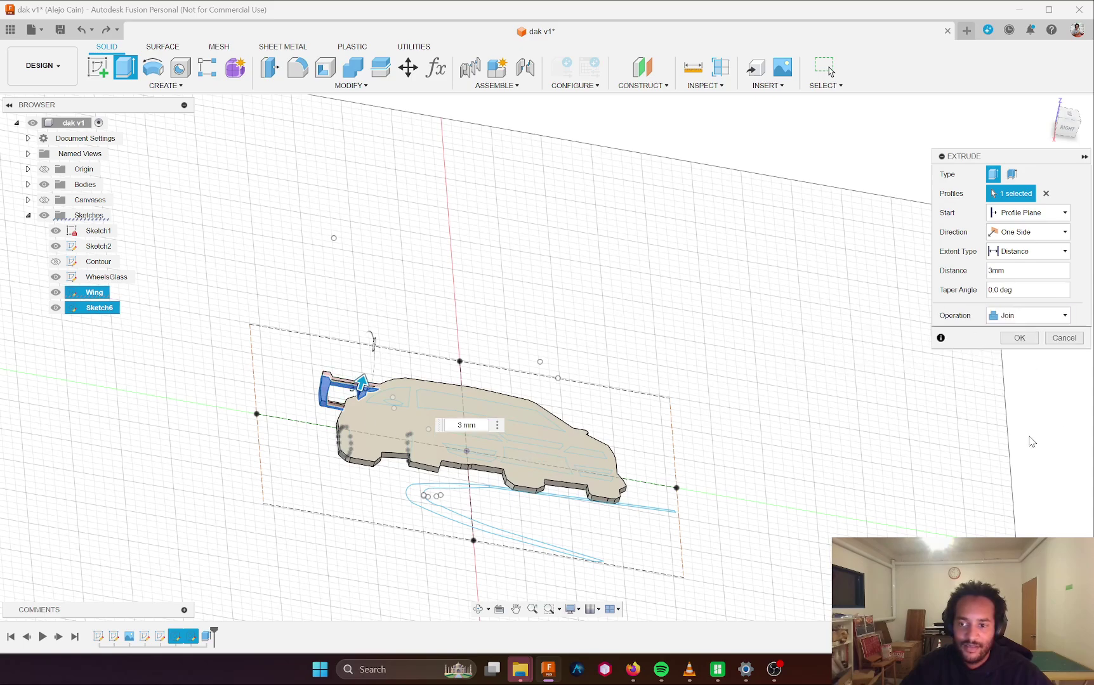
pyautogui.click(1023, 340)
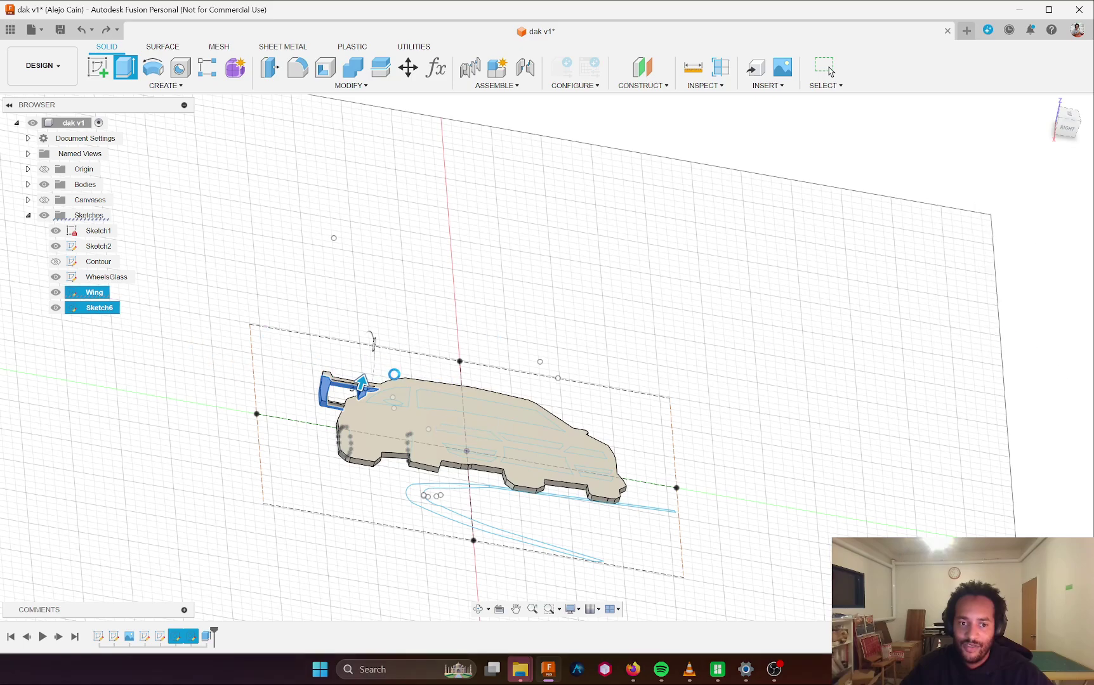
pyautogui.moveTo(409, 375)
pyautogui.keyDown('shift'); pyautogui.mouseDown(button='middle')
pyautogui.moveTo(398, 381)
pyautogui.moveTo(404, 368)
pyautogui.mouseUp(button='middle'); pyautogui.keyUp('shift')
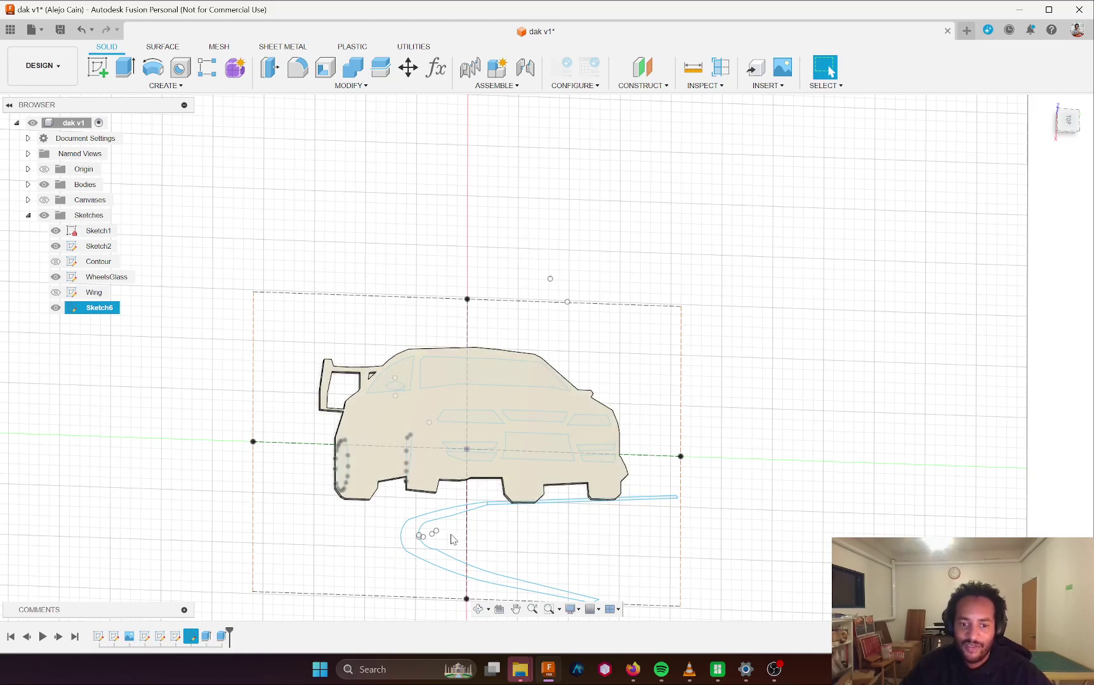
pyautogui.press('e')
pyautogui.scroll(2, 429, 520)
pyautogui.scroll(1, 430, 520)
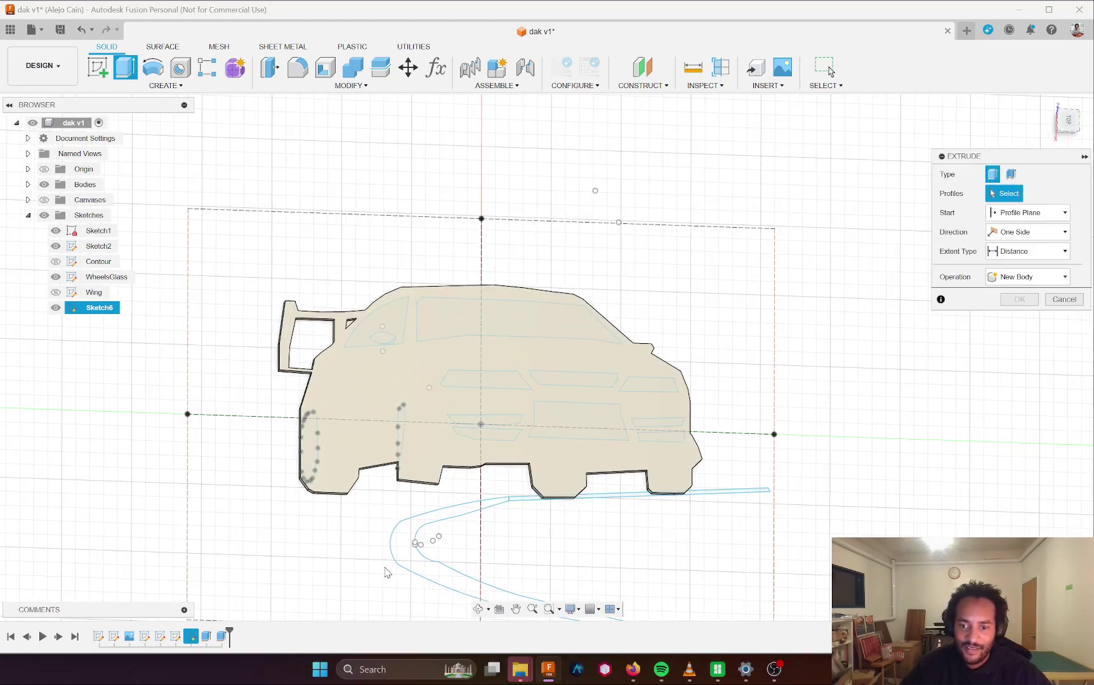
pyautogui.scroll(-3, 373, 484)
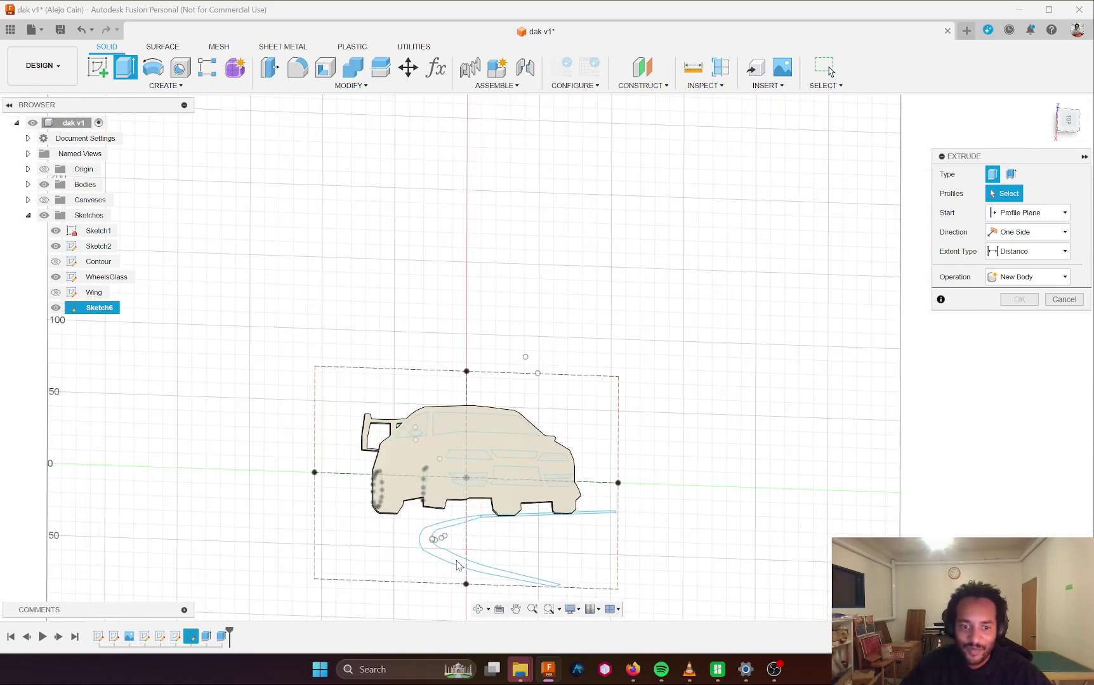
pyautogui.press('Escape')
# - Reopen the road marking sketch, Sketch6, for editing
pyautogui.scroll(-2, 458, 565)
pyautogui.scroll(6, 518, 580)
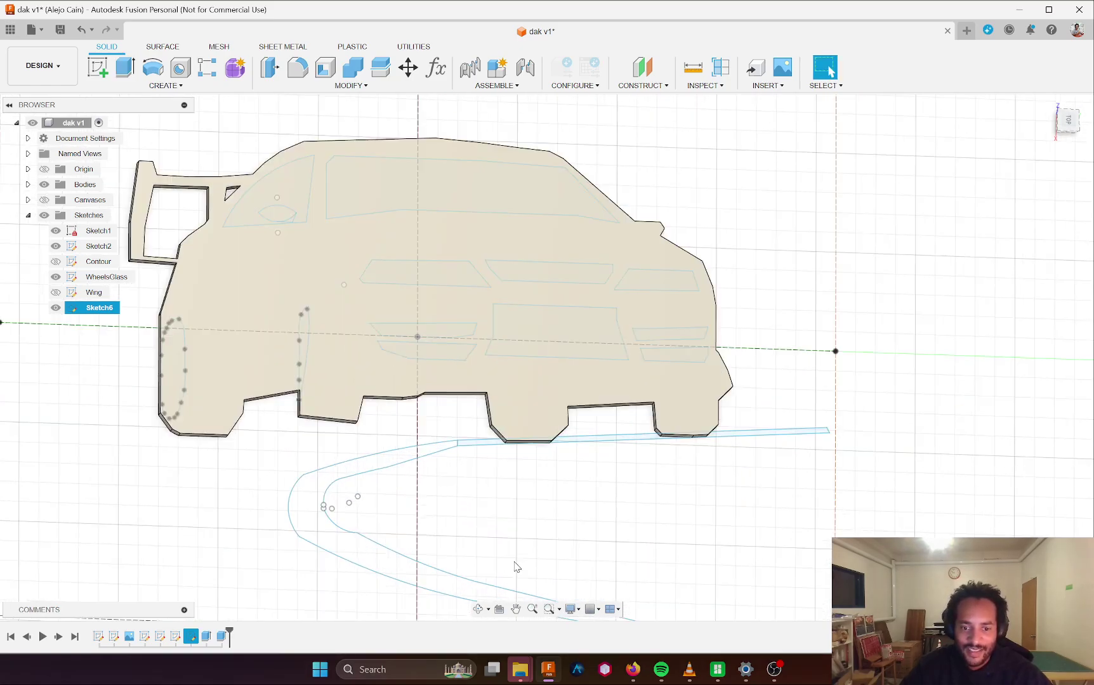
pyautogui.moveTo(518, 580); pyautogui.dragTo(386, 200, button='middle')
pyautogui.scroll(-1, 464, 329)
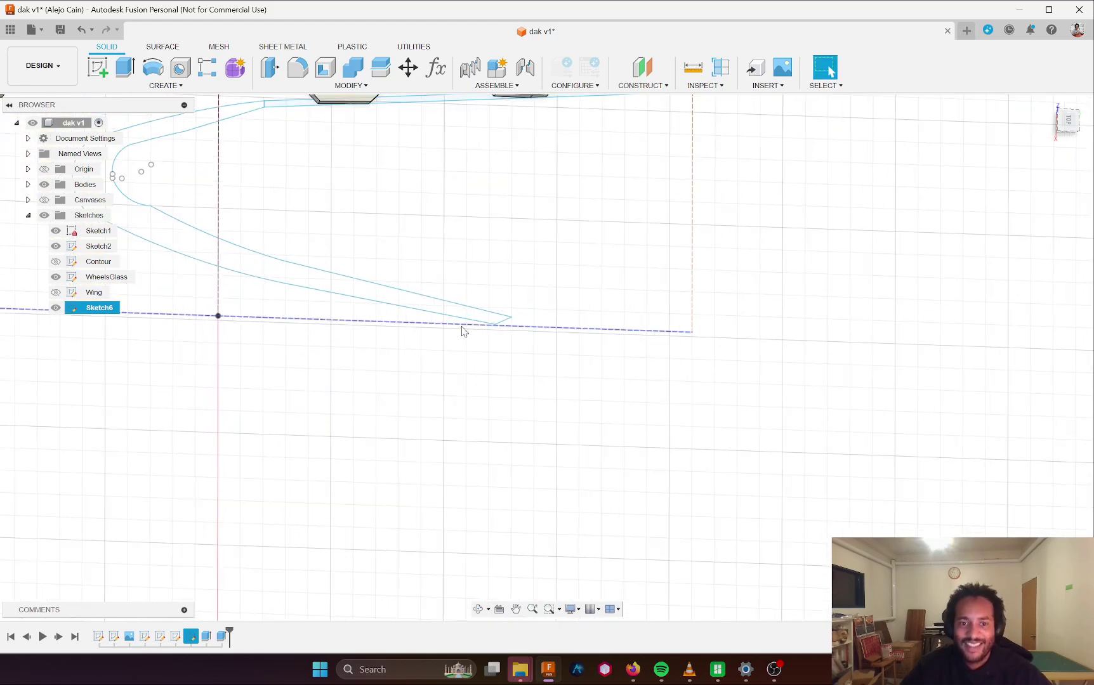
pyautogui.doubleClick(83, 312)
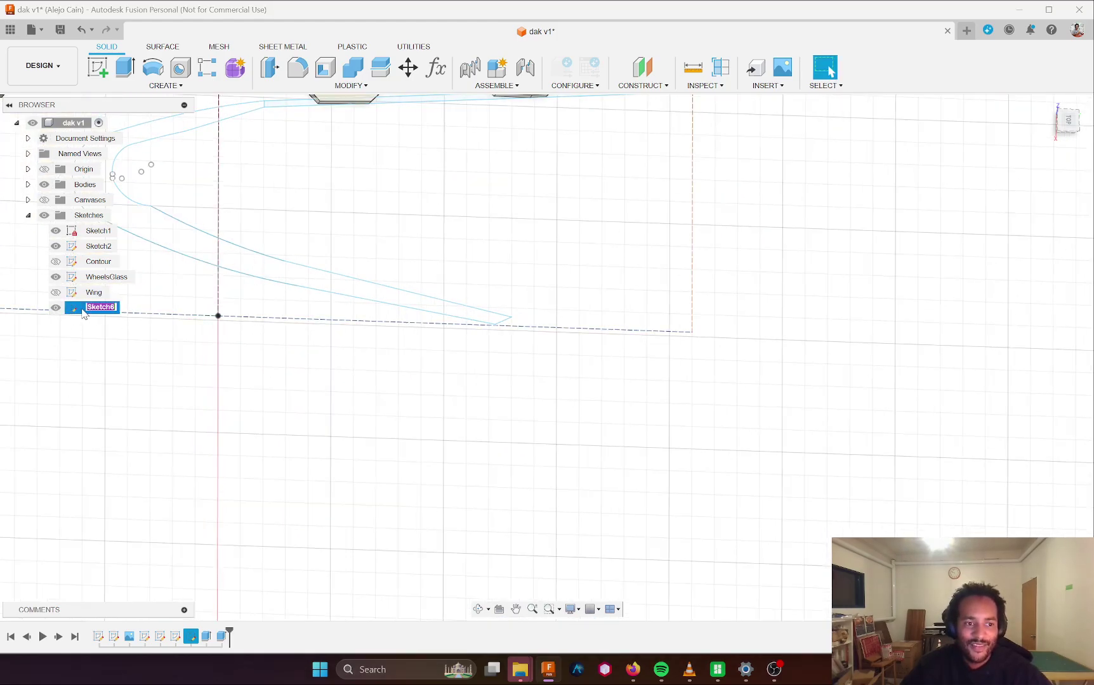
pyautogui.rightClick(98, 311)
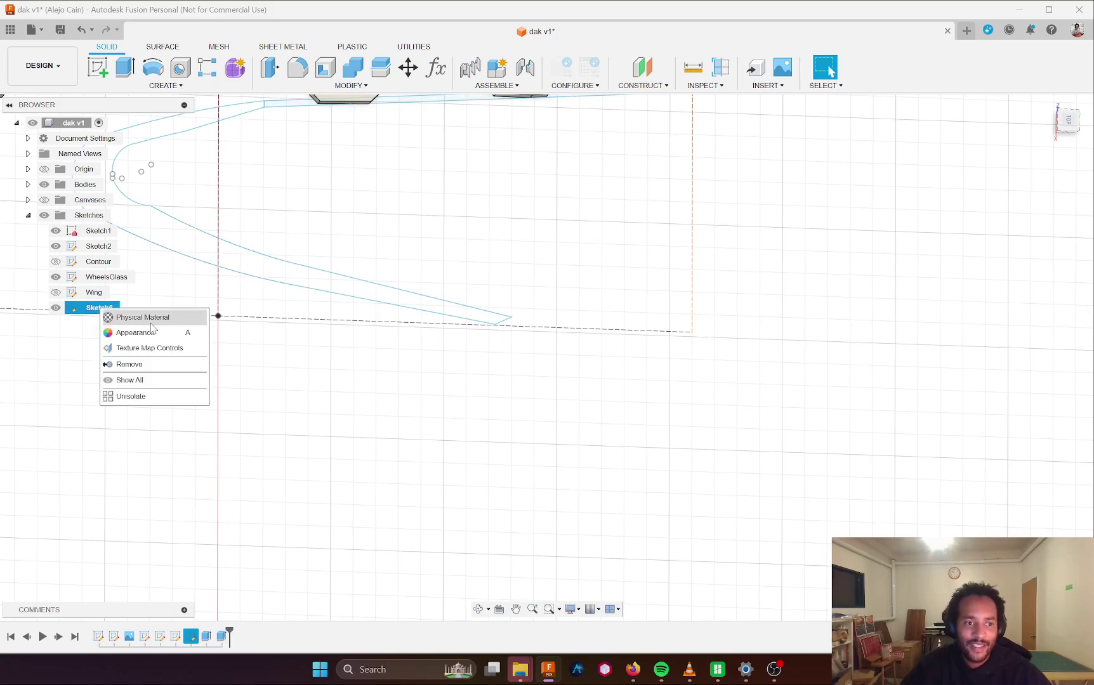
pyautogui.click(186, 314)
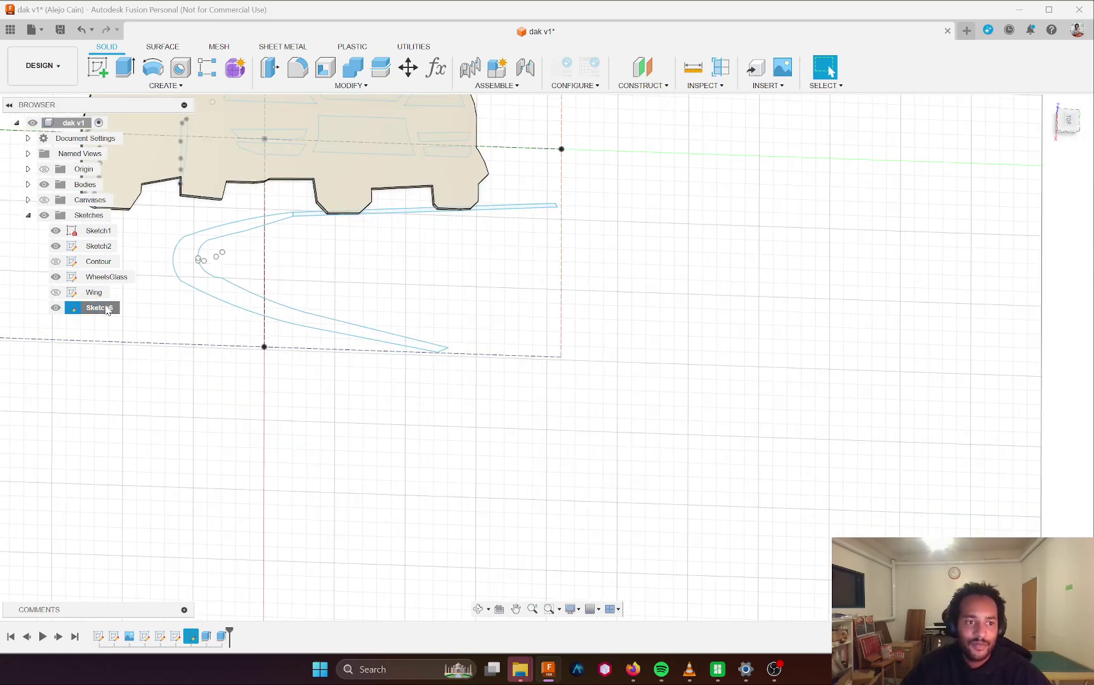
pyautogui.doubleClick(110, 309)
pyautogui.rightClick(81, 311)
pyautogui.click(140, 298)
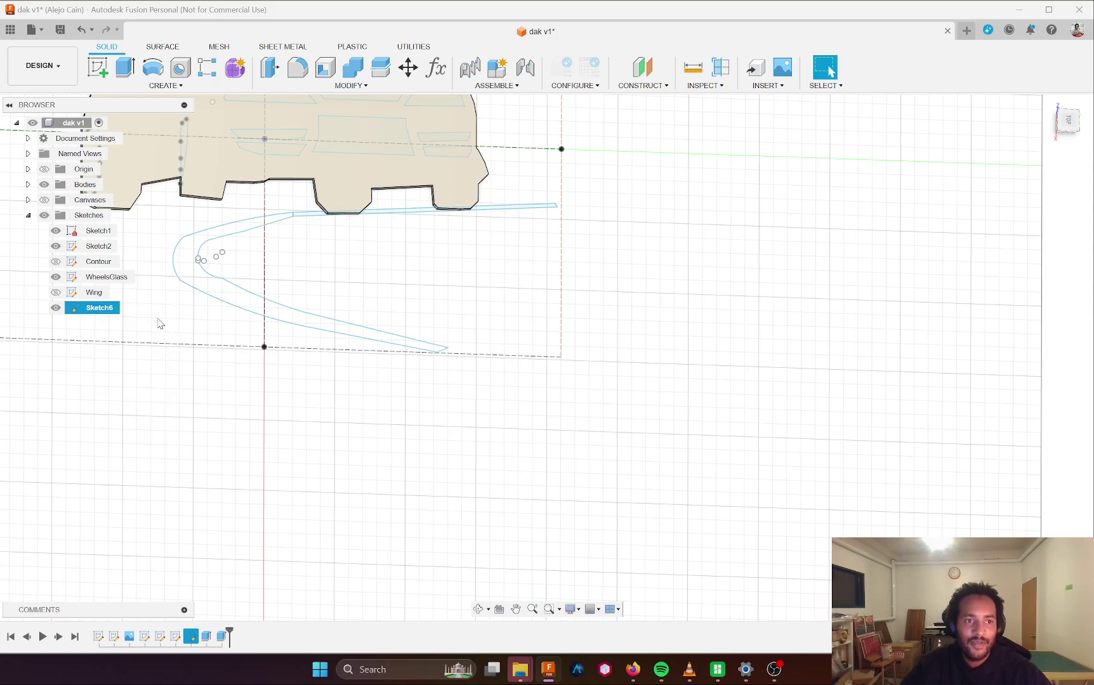
pyautogui.scroll(-1, 119, 287)
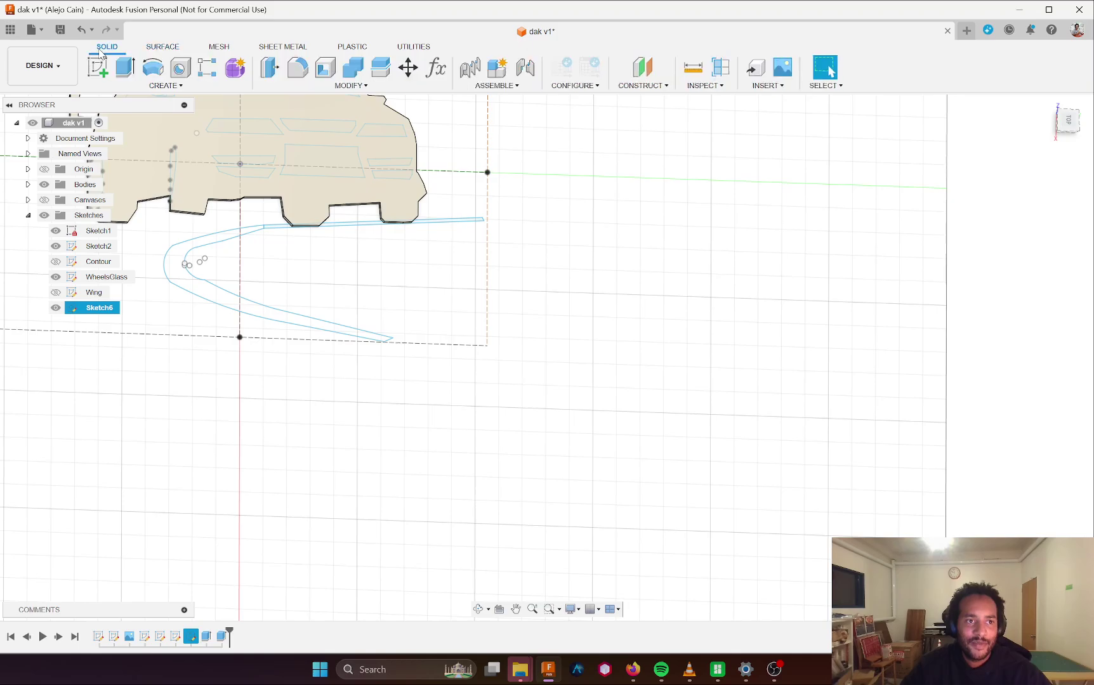
pyautogui.keyDown('ctrl'); pyautogui.click(94, 299); pyautogui.keyUp('ctrl')
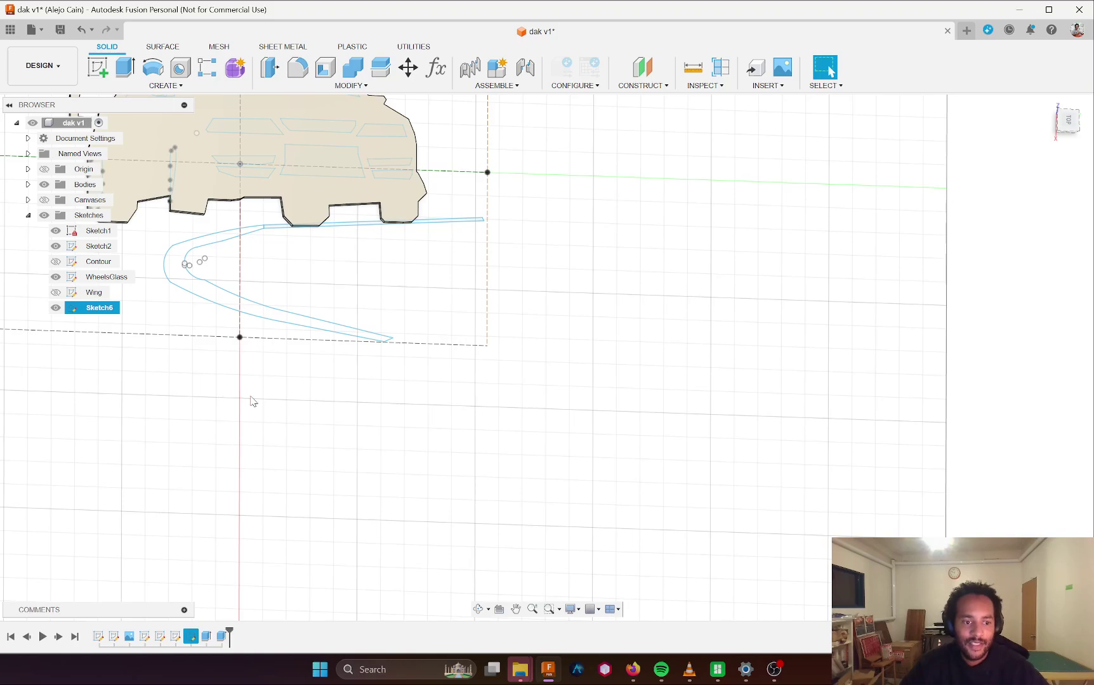
pyautogui.rightClick(192, 640)
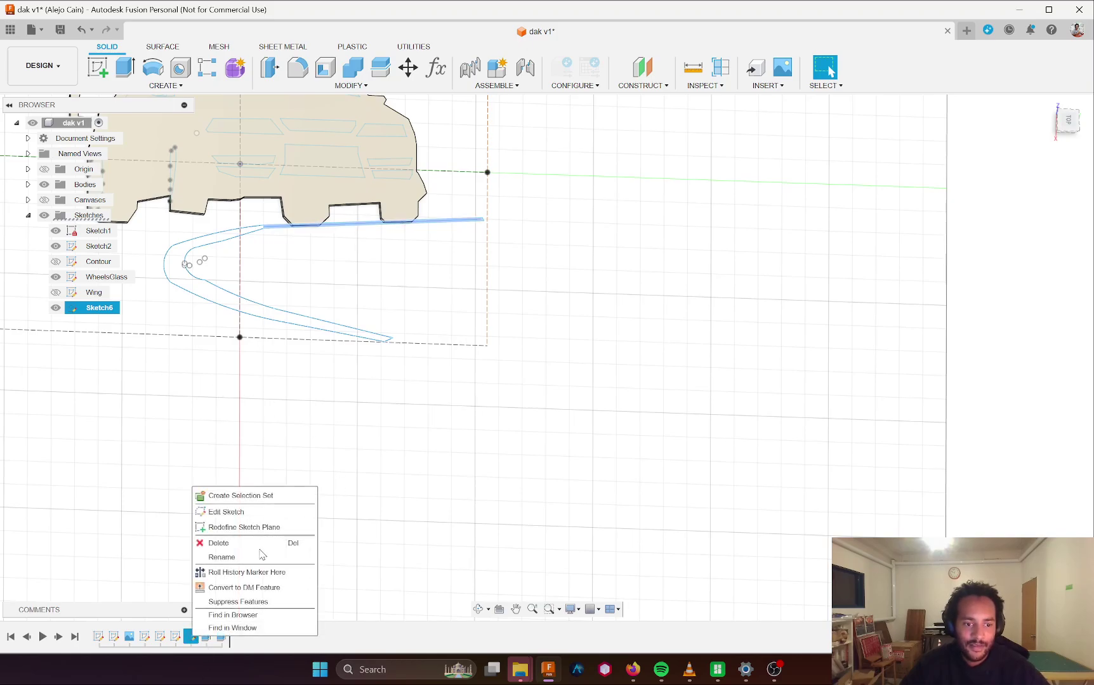
pyautogui.click(254, 511)
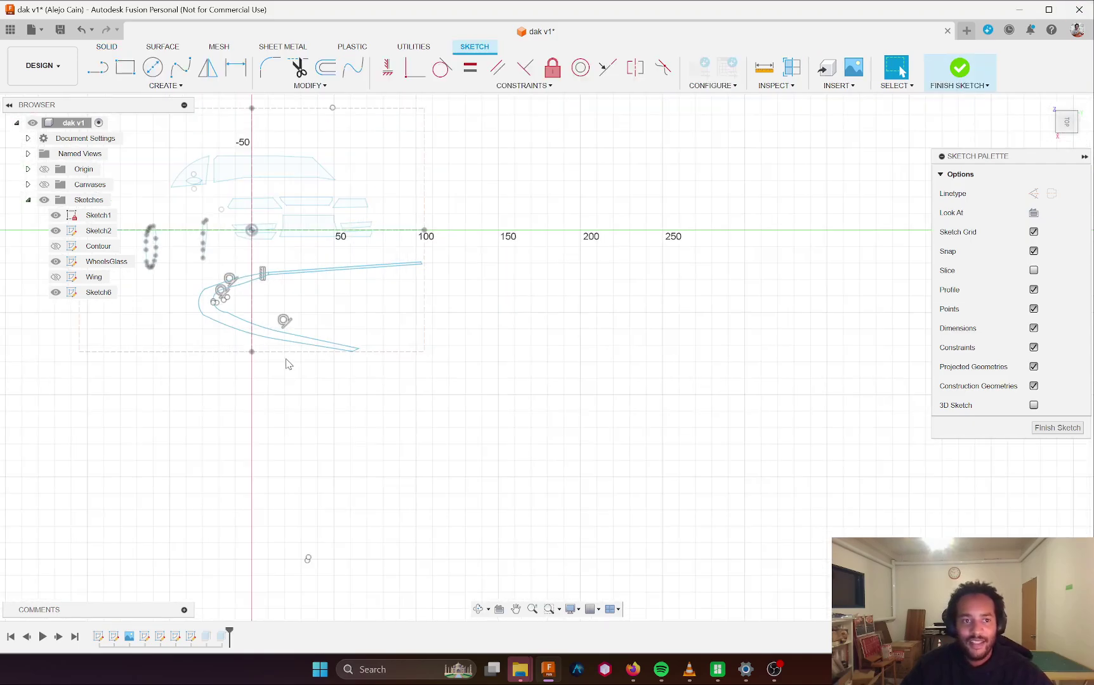
# - Move the outer corner of the road marking's lower end level with its tip so the end edge runs horizontally
pyautogui.click(515, 452)
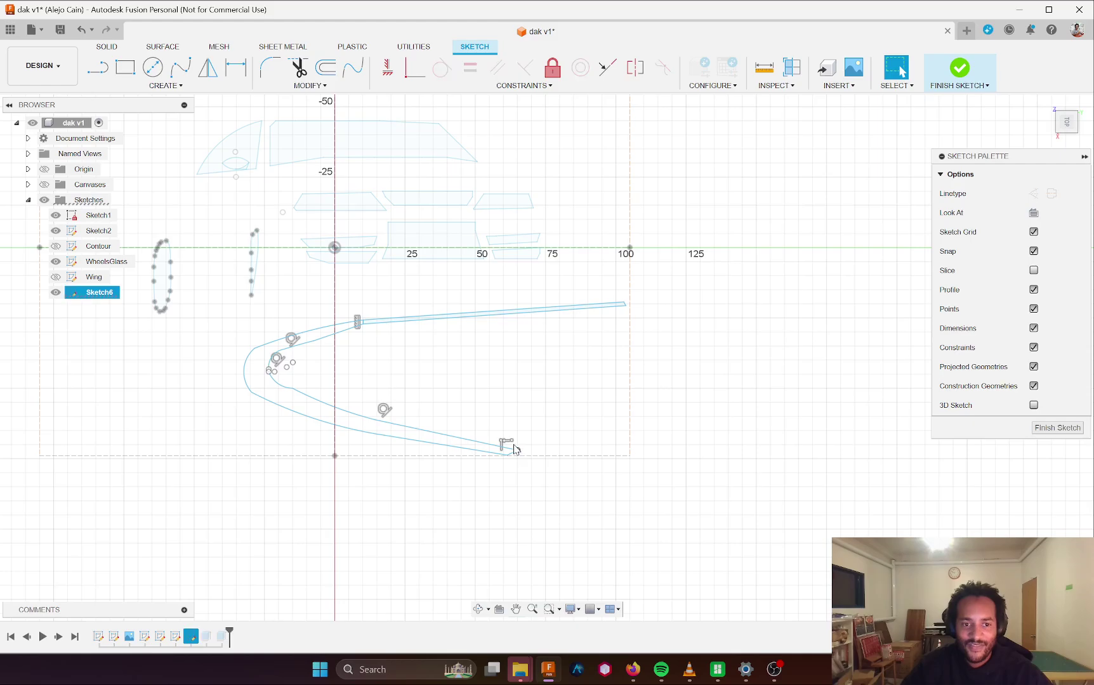
pyautogui.scroll(2, 344, 319)
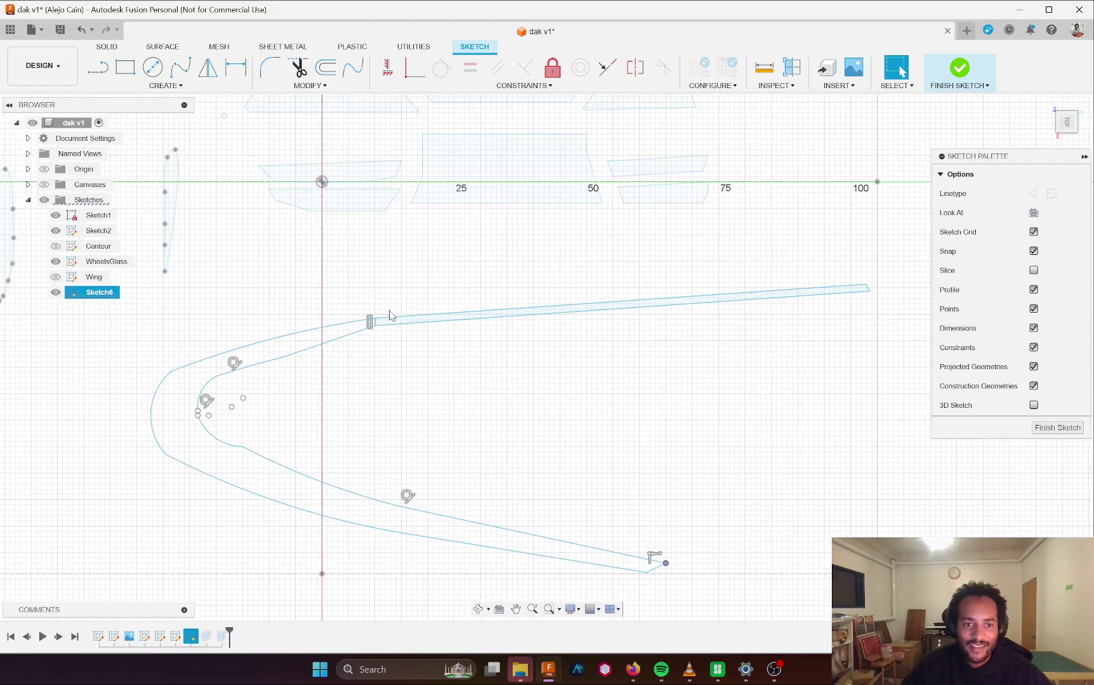
pyautogui.scroll(2, 375, 329)
pyautogui.scroll(-5, 172, 452)
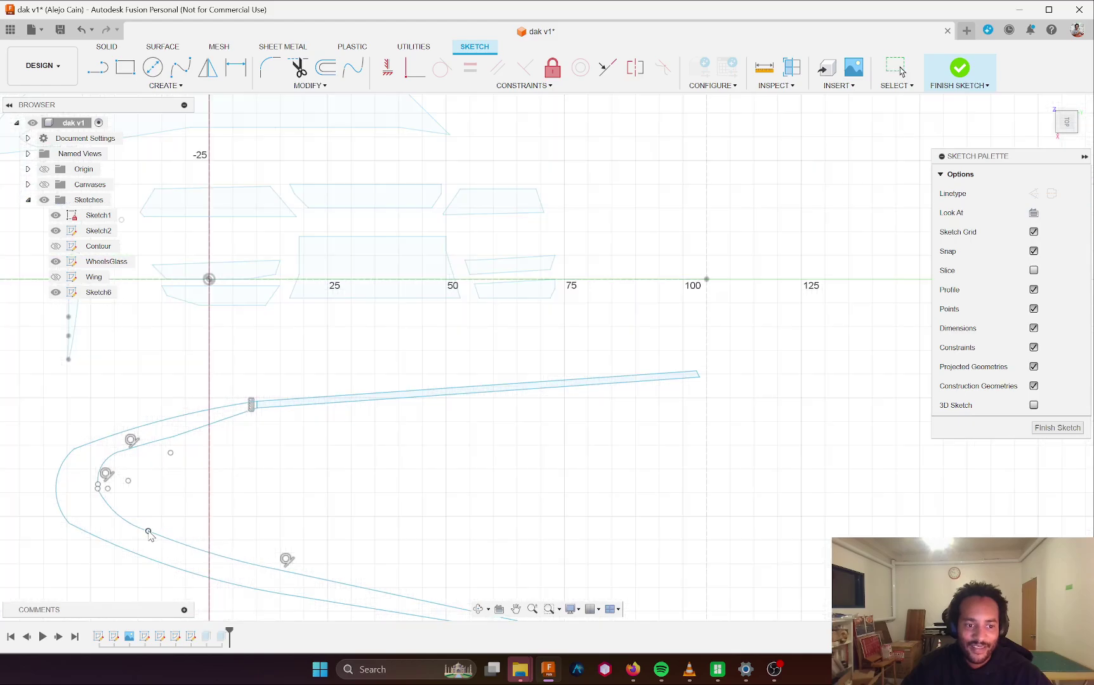
pyautogui.scroll(-3, 254, 543)
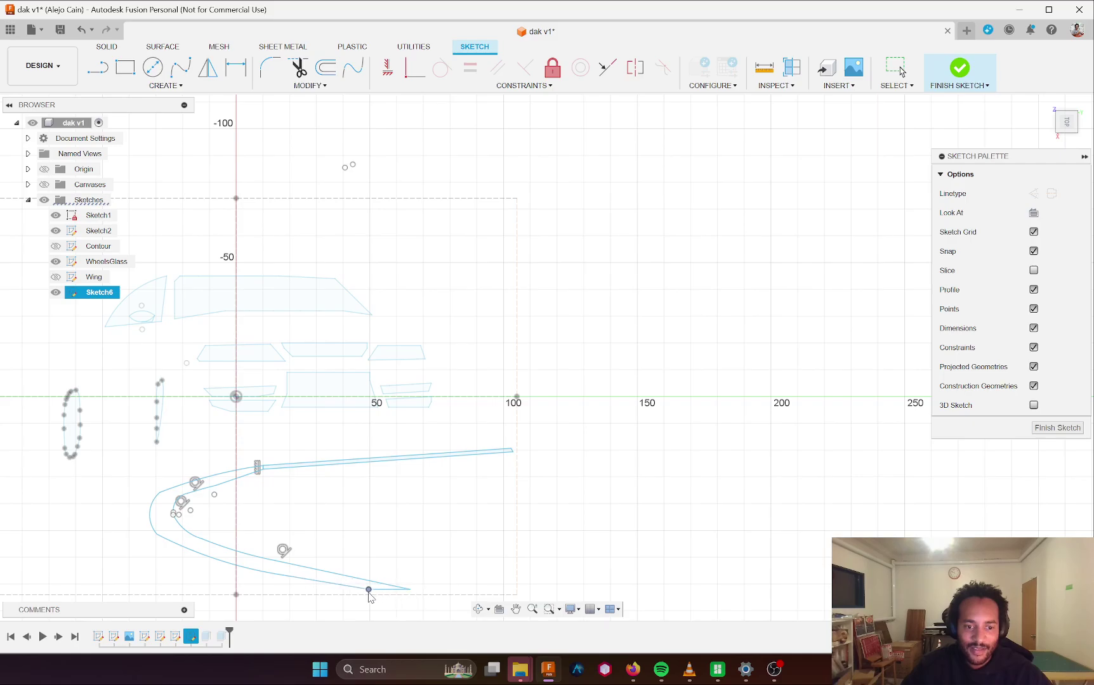
pyautogui.scroll(-1, 251, 549)
pyautogui.scroll(2, 191, 539)
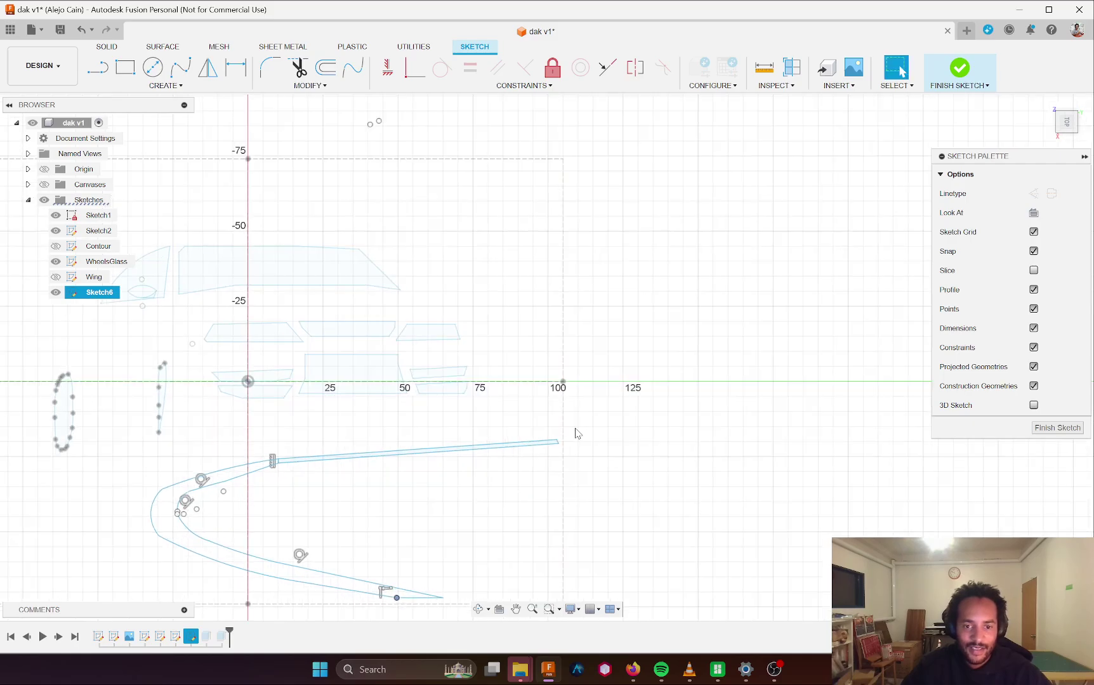
pyautogui.scroll(4, 420, 435)
pyautogui.scroll(1, 227, 469)
pyautogui.press('l')
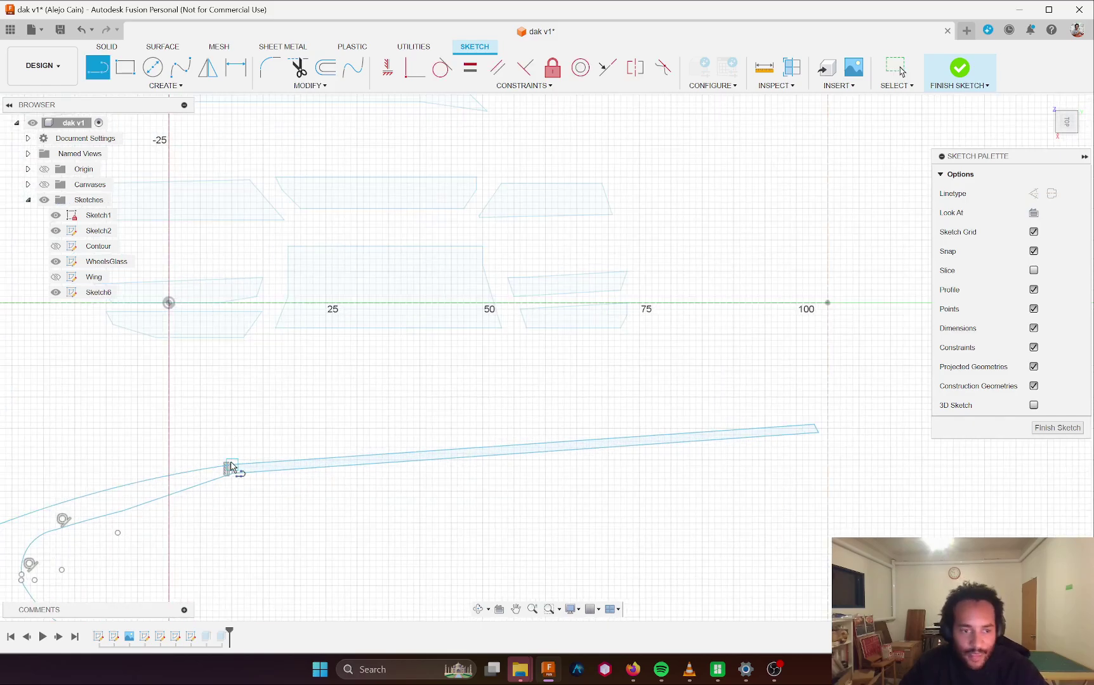
pyautogui.press('Escape')
pyautogui.scroll(-4, 254, 507)
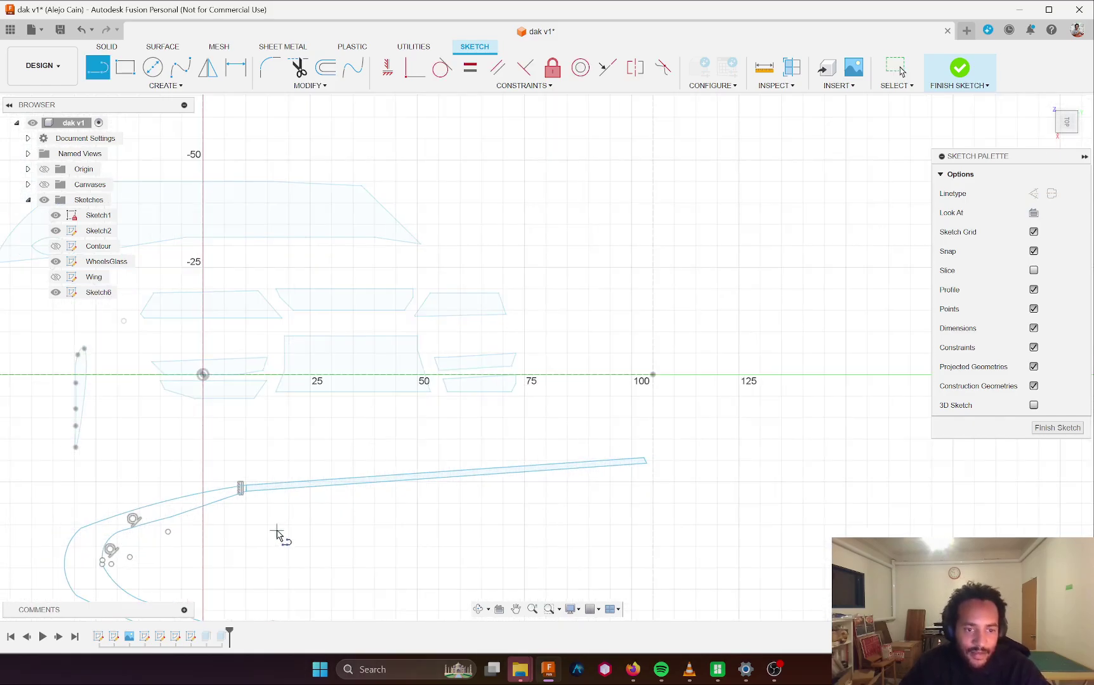
pyautogui.moveTo(293, 560); pyautogui.dragTo(182, 422, button='middle')
pyautogui.scroll(2, 204, 447)
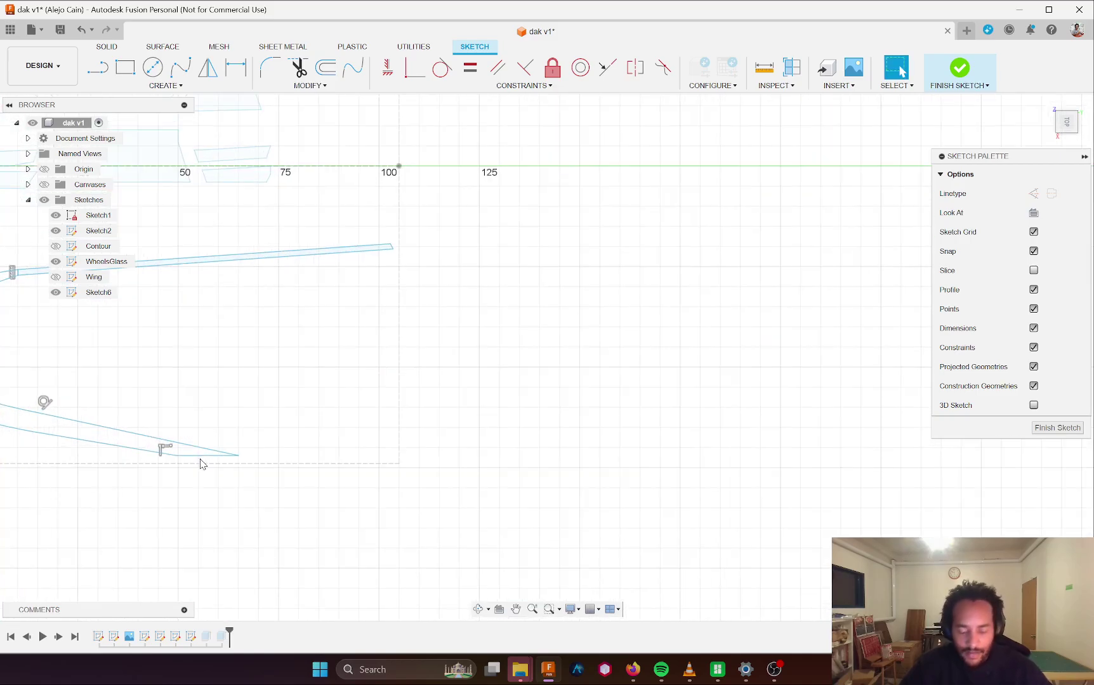
pyautogui.press('l')
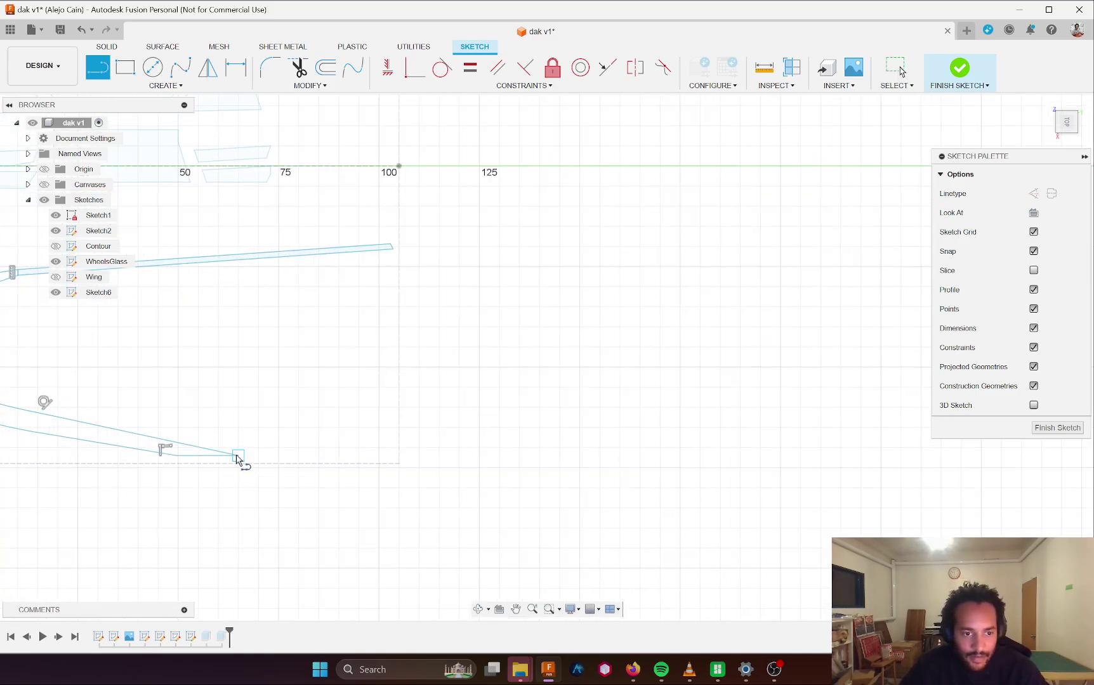
pyautogui.click(236, 458)
pyautogui.press('Escape')
# - Try shifting the straight segment at the lower end of the marking's inner edge, and undo the move
pyautogui.scroll(-2, 127, 419)
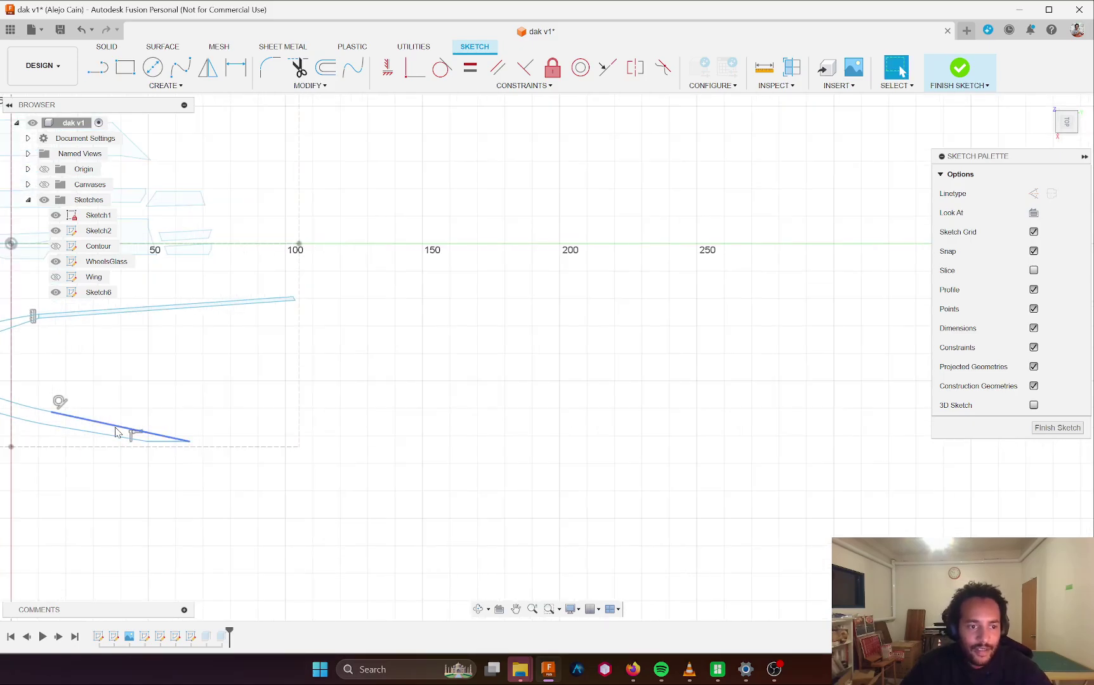
pyautogui.moveTo(115, 432)
pyautogui.mouseDown(button='middle')
pyautogui.moveTo(283, 413)
pyautogui.moveTo(232, 452)
pyautogui.mouseUp(button='middle')
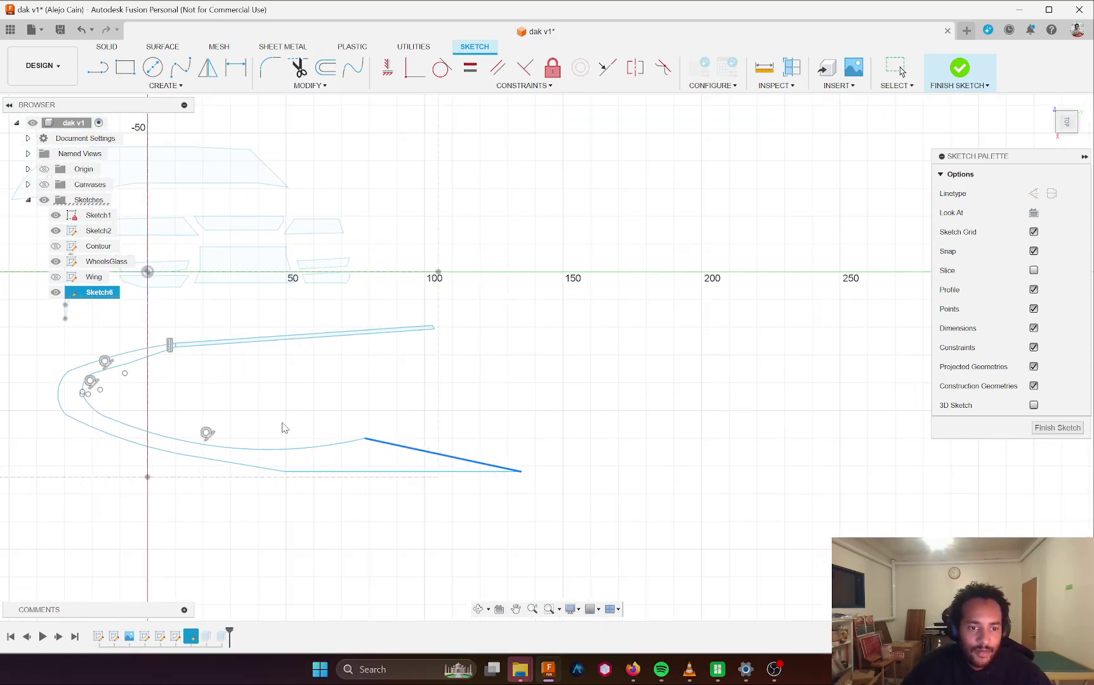
pyautogui.hotkey('ctrl', 'z')
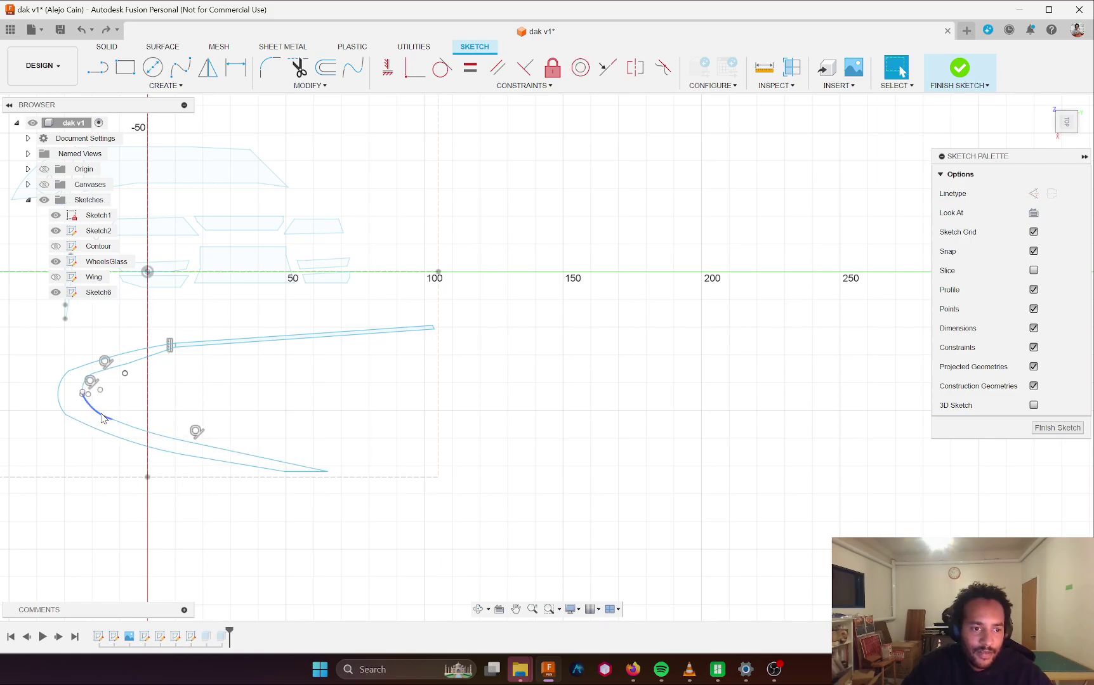
# - Try moving the inner edge's curve and the segment endpoint near the road marking's upper bend, and undo the change
pyautogui.click(104, 419)
pyautogui.moveTo(95, 412)
pyautogui.mouseDown()
pyautogui.moveTo(45, 375)
pyautogui.moveTo(60, 396)
pyautogui.mouseUp()
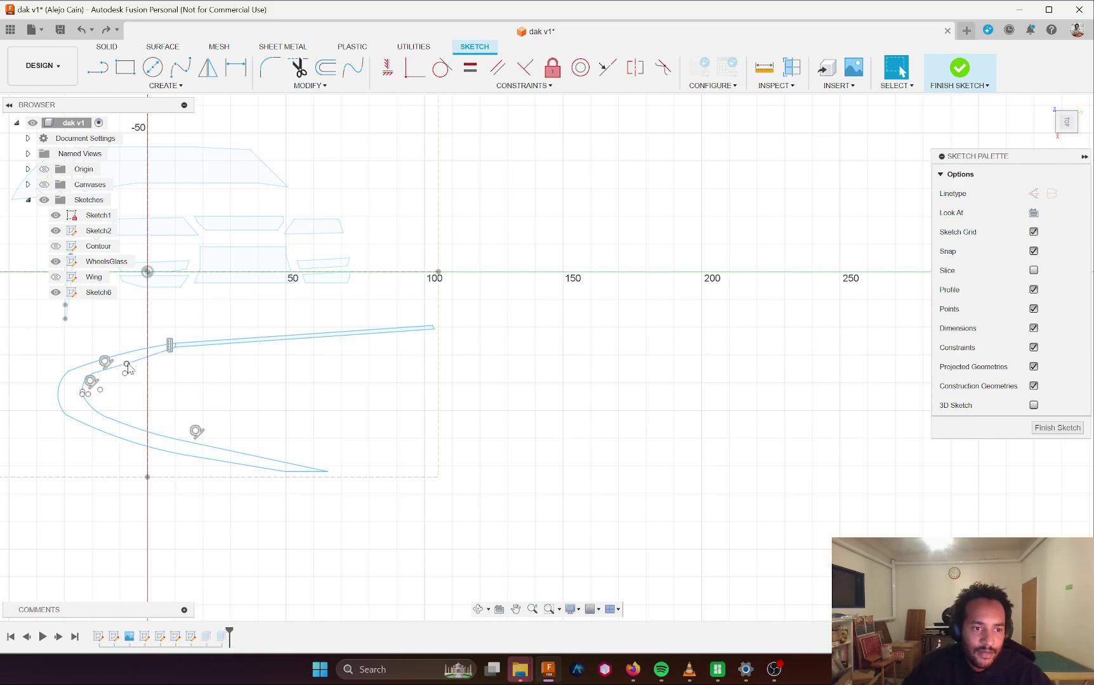
pyautogui.moveTo(126, 364); pyautogui.dragTo(120, 355)
pyautogui.hotkey('ctrl', 'z')
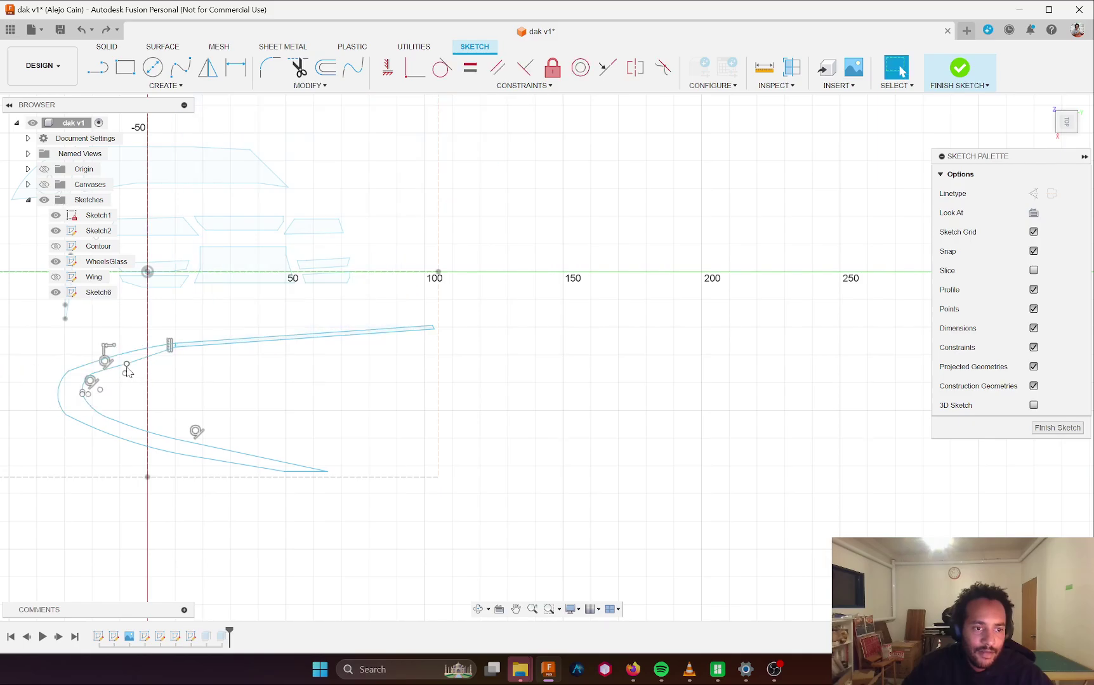
pyautogui.scroll(5, 127, 372)
pyautogui.click(118, 364)
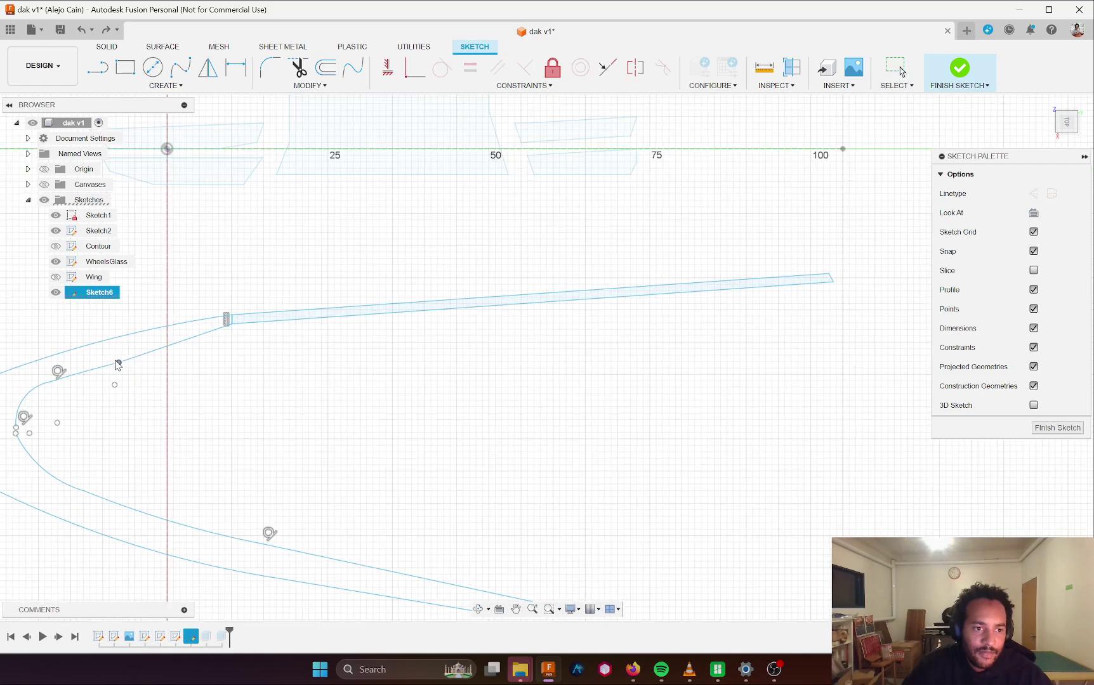
pyautogui.moveTo(117, 364); pyautogui.dragTo(118, 346)
pyautogui.press('Escape')
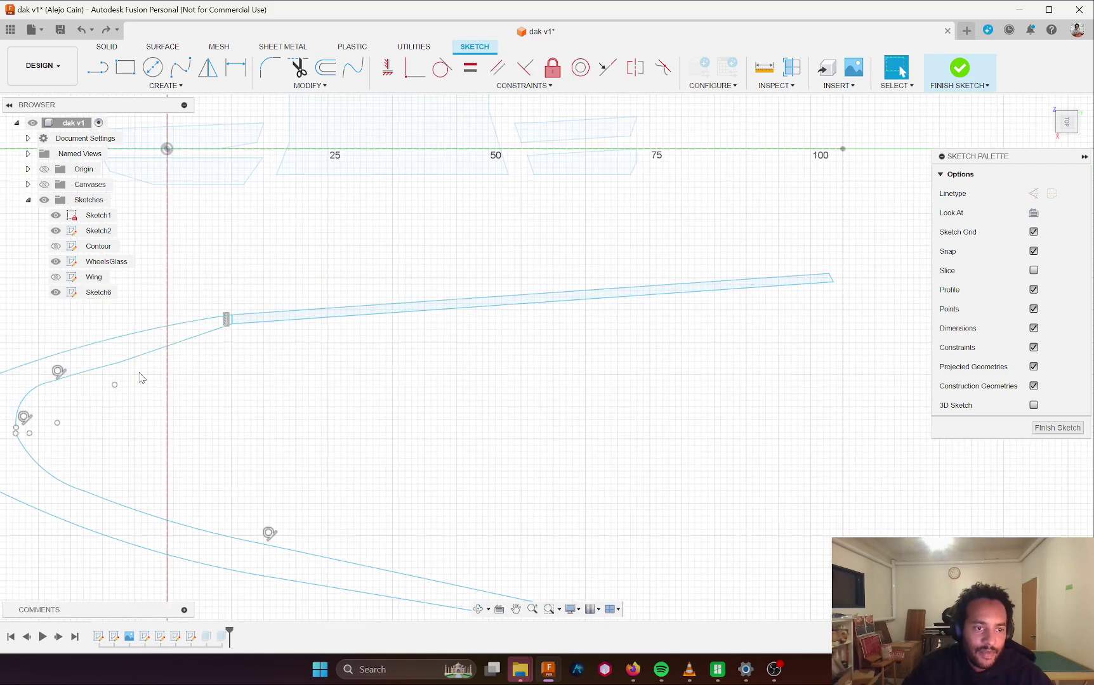
# - Remove the tangent constraint on the inner edge at the upper bend and shift the bend's endpoints on both edges
pyautogui.scroll(-2, 141, 378)
pyautogui.scroll(-1, 103, 312)
pyautogui.moveTo(103, 312); pyautogui.dragTo(188, 383, button='middle')
pyautogui.click(190, 391)
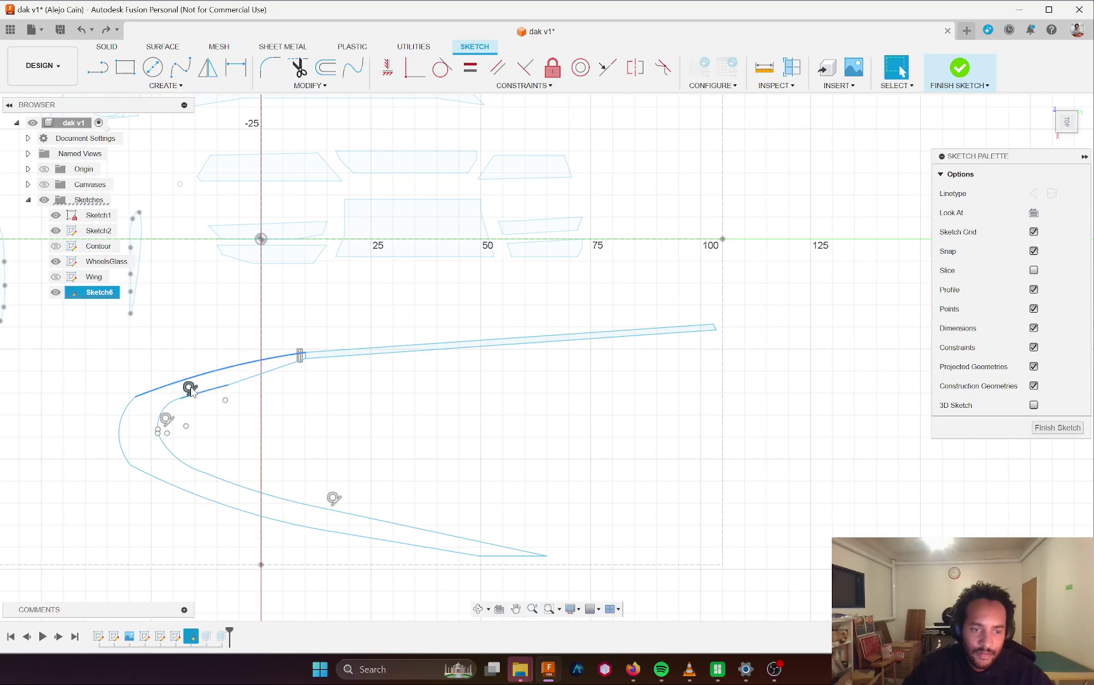
pyautogui.press('Escape')
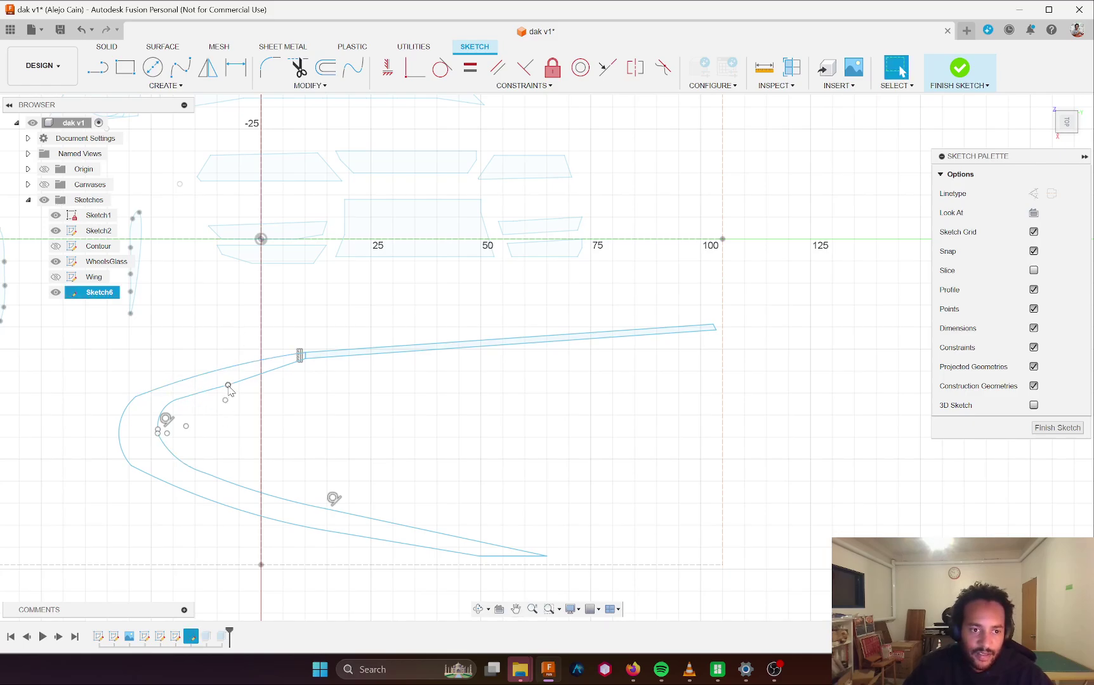
pyautogui.moveTo(228, 387); pyautogui.dragTo(219, 383)
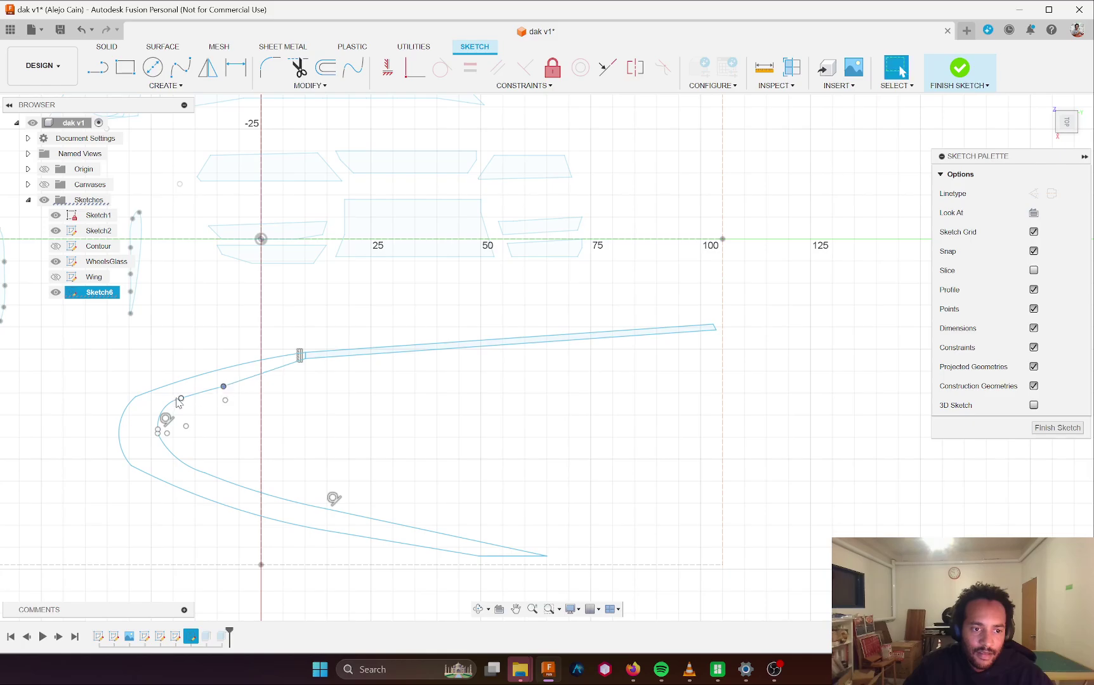
pyautogui.click(181, 399)
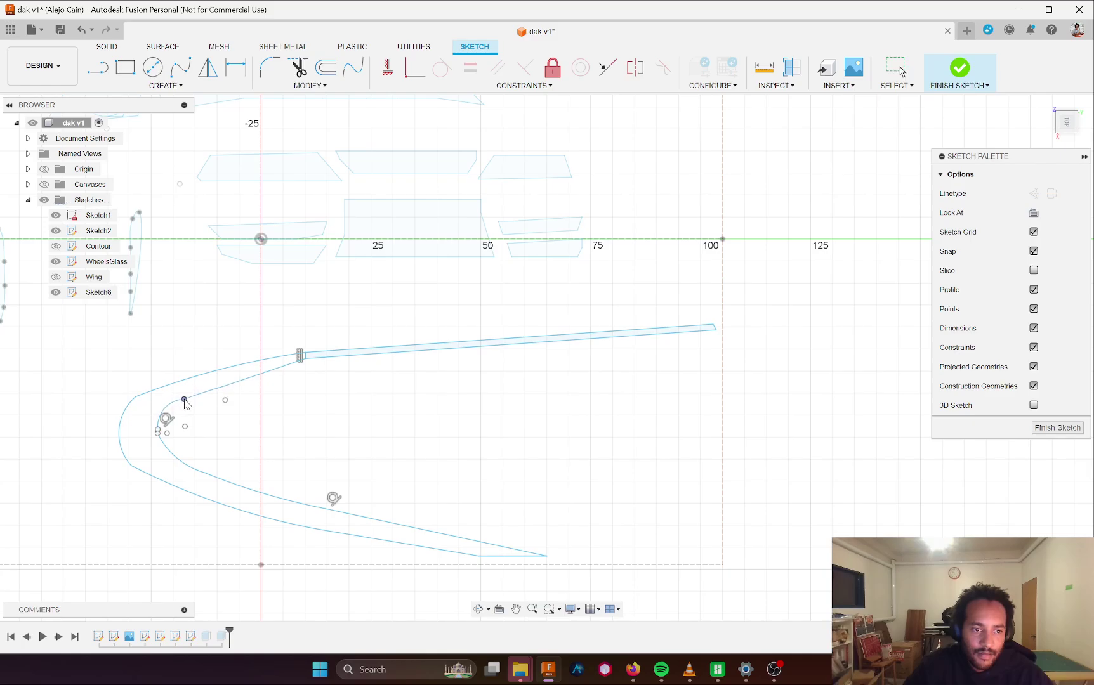
pyautogui.press('Escape')
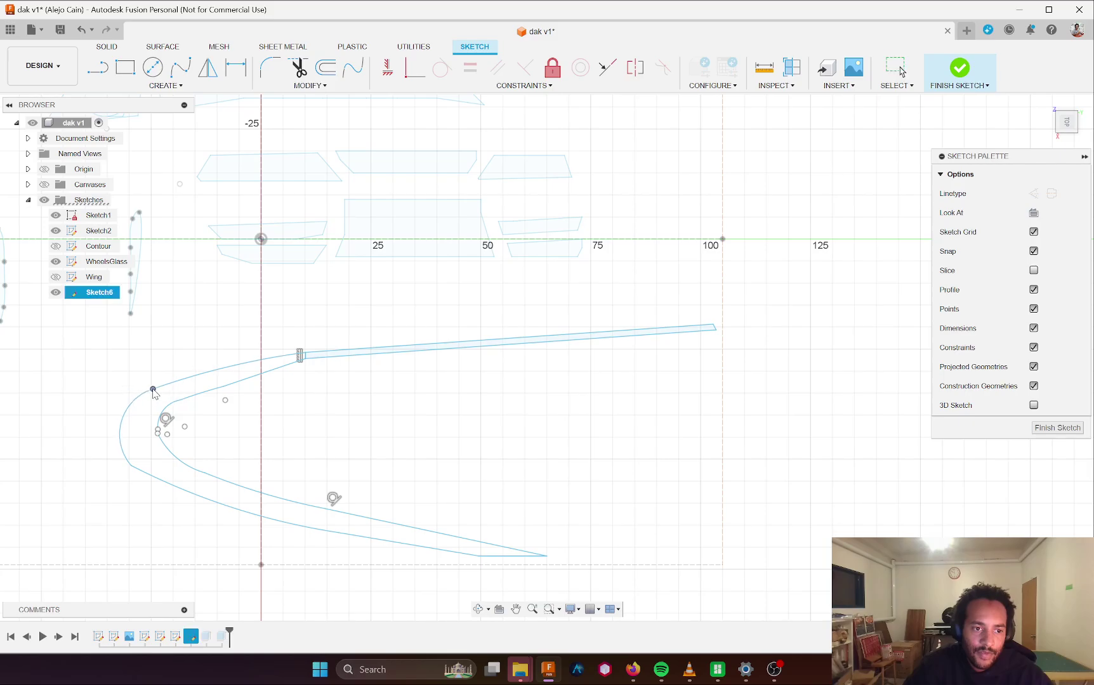
pyautogui.click(151, 393)
pyautogui.scroll(-3, 304, 419)
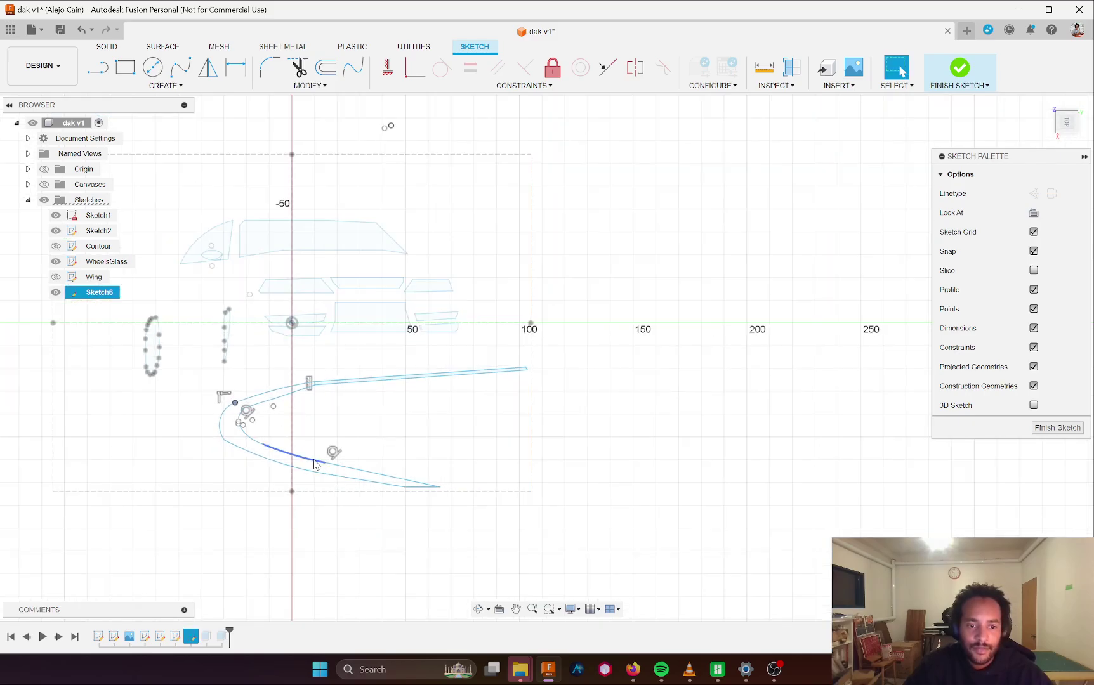
# - Delete the whole curved part of the road marking, keeping only the long straight strip under the car
pyautogui.moveTo(489, 444); pyautogui.dragTo(261, 490)
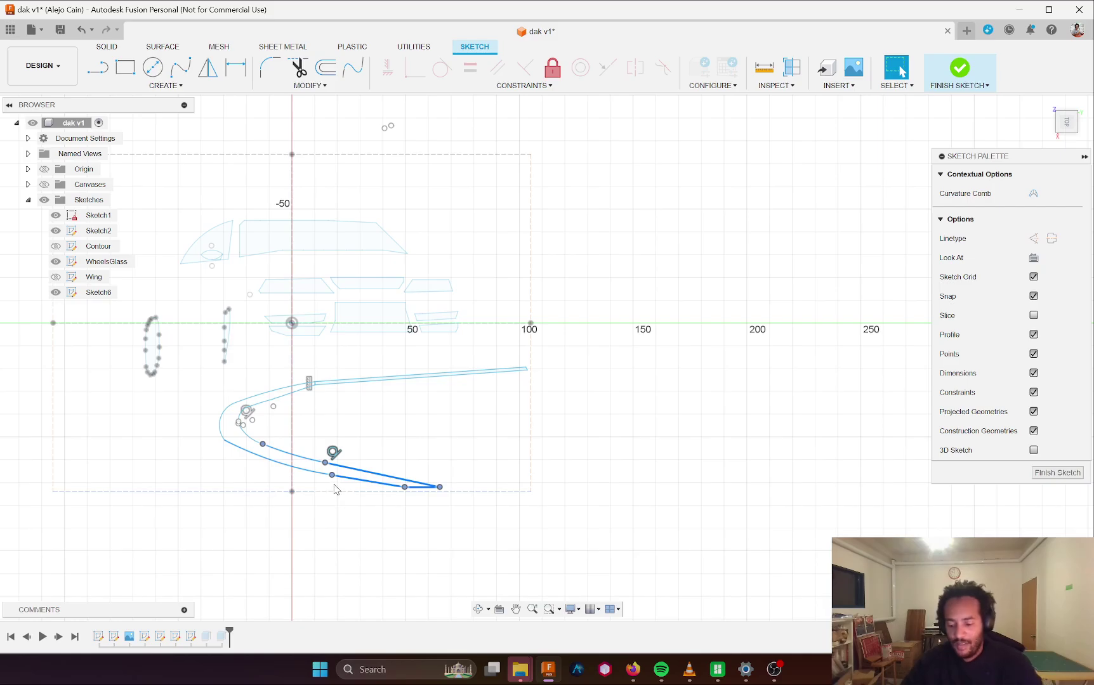
pyautogui.press('Delete')
pyautogui.moveTo(184, 391); pyautogui.dragTo(325, 479)
pyautogui.press('Delete')
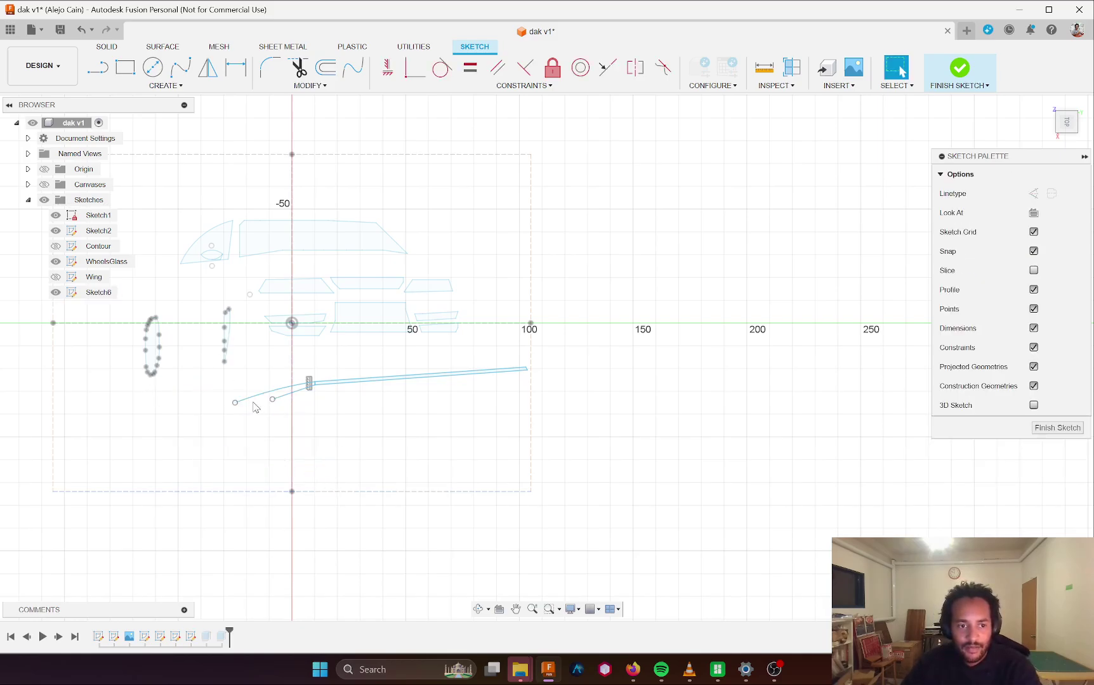
pyautogui.moveTo(254, 424); pyautogui.dragTo(255, 423)
pyautogui.press('Delete')
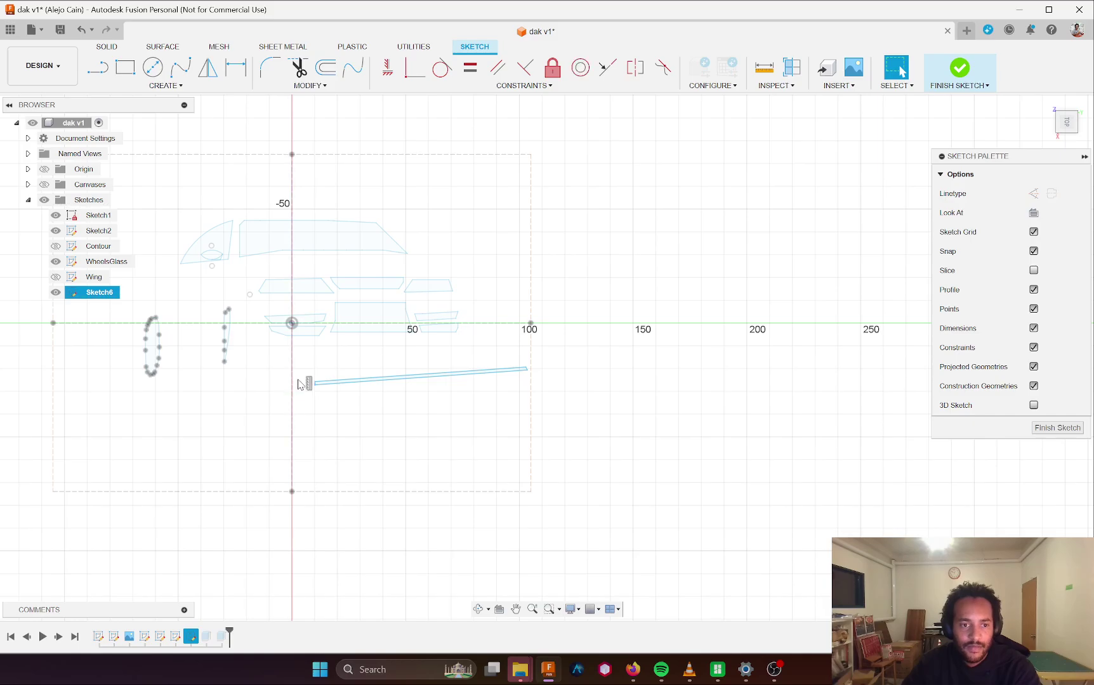
# - Show the canvas photo and retrace the marking's outer edge with straight lines from the lower curve around the bend to the strip
pyautogui.click(162, 85)
pyautogui.click(44, 184)
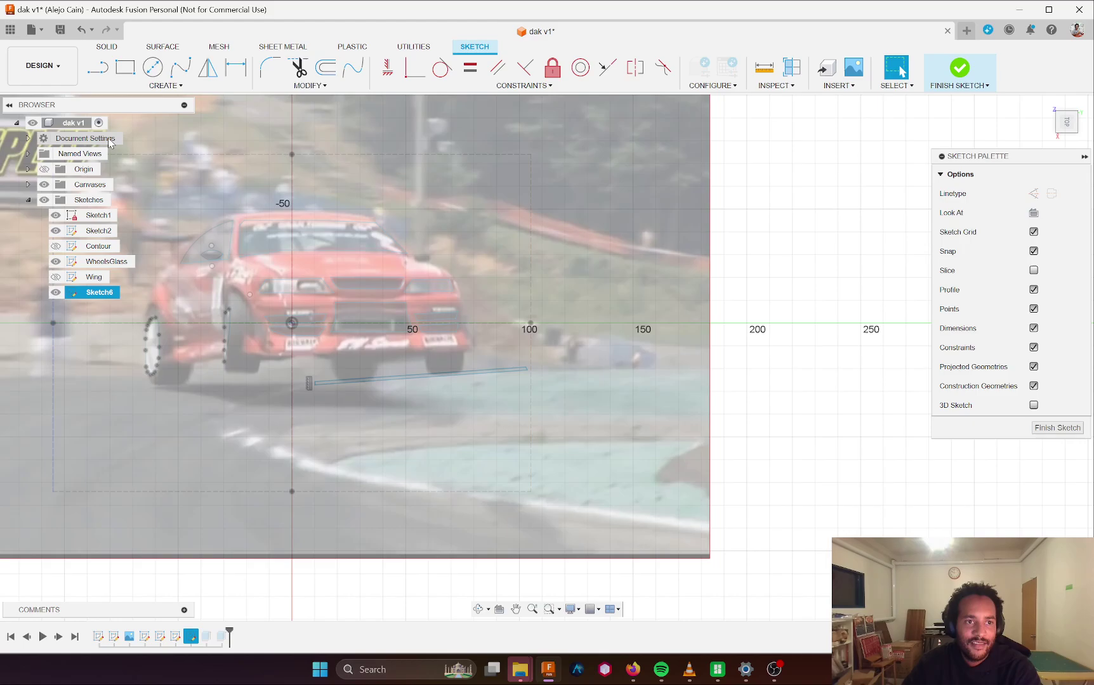
pyautogui.press('l')
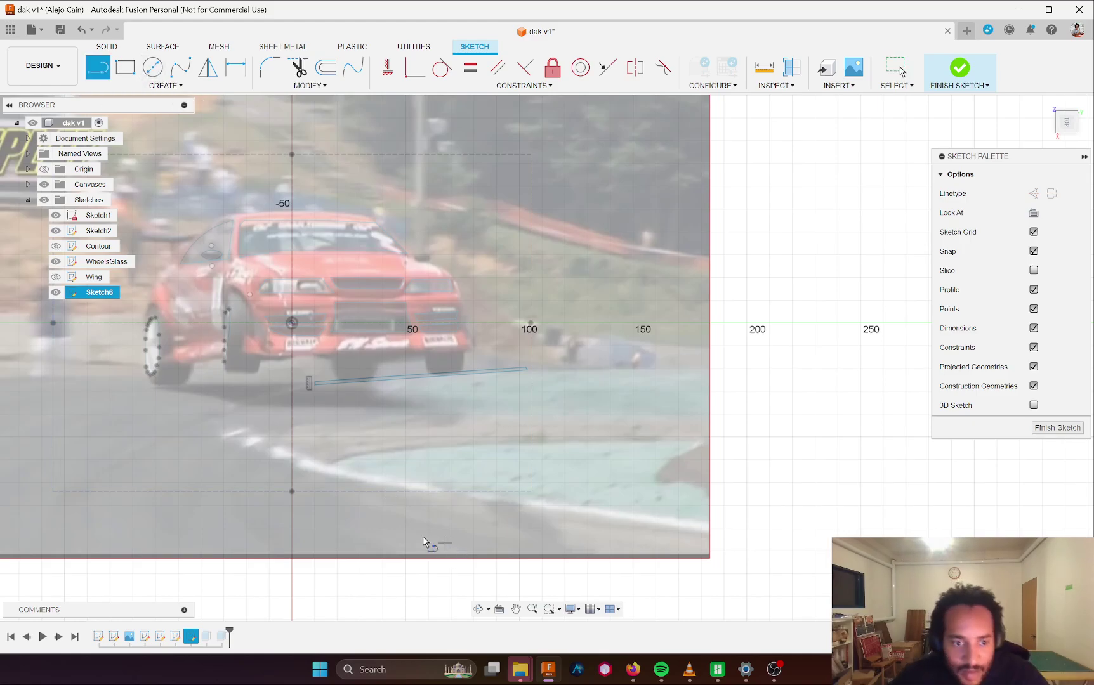
pyautogui.click(322, 473)
pyautogui.click(269, 459)
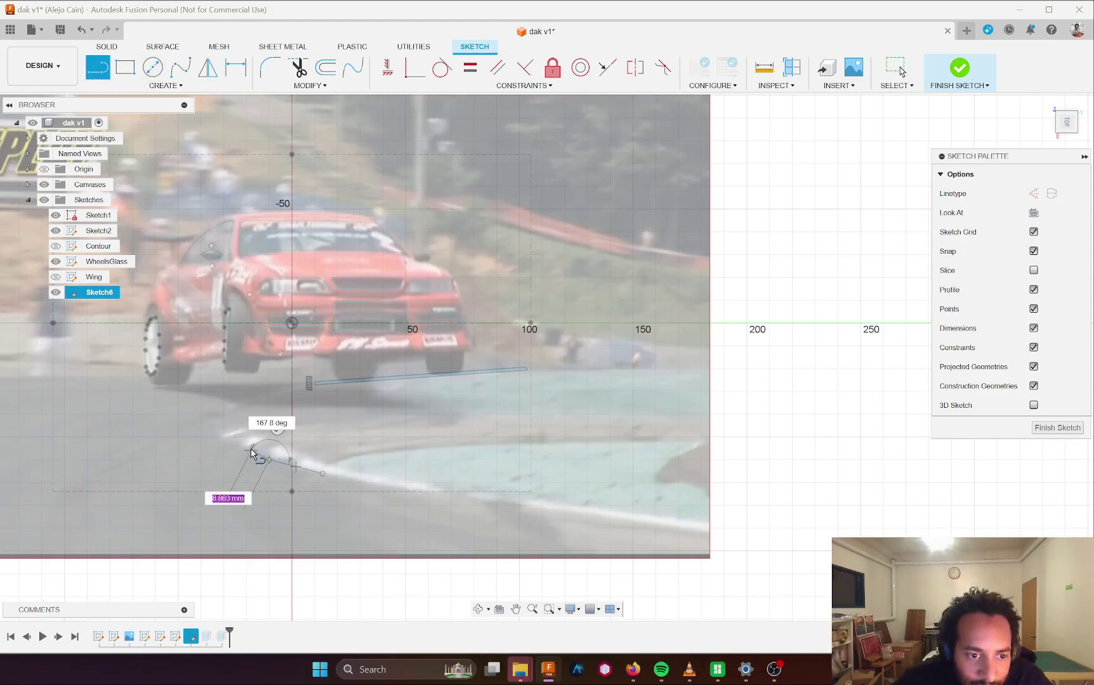
pyautogui.click(235, 443)
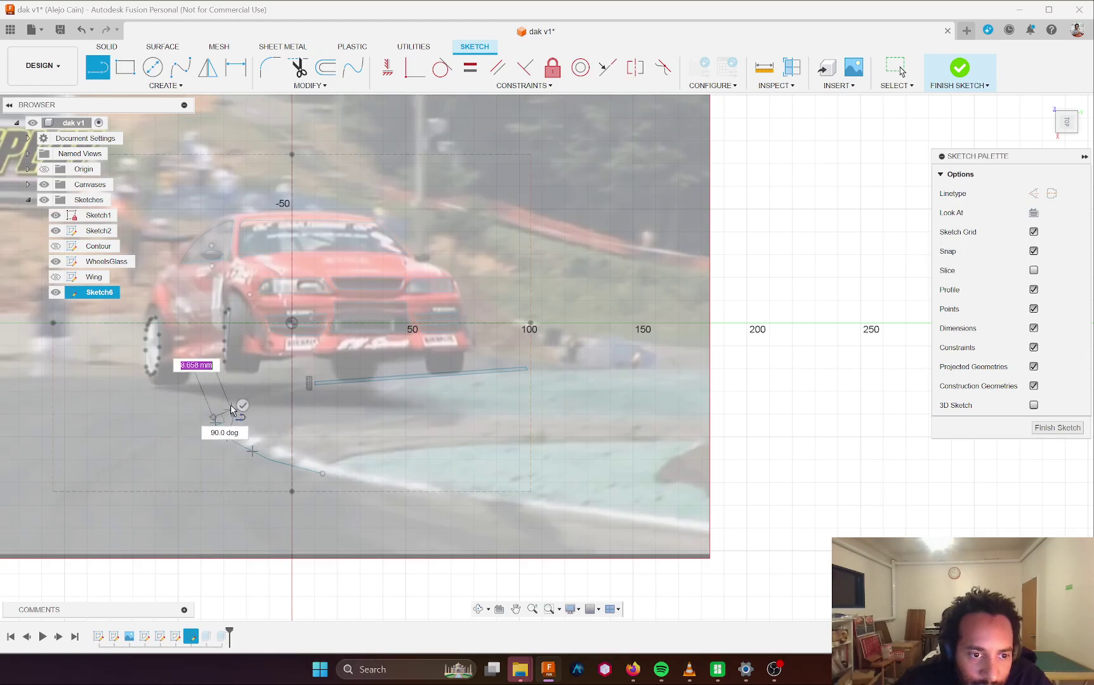
pyautogui.click(236, 402)
pyautogui.moveTo(258, 393); pyautogui.dragTo(371, 371)
pyautogui.scroll(5, 289, 392)
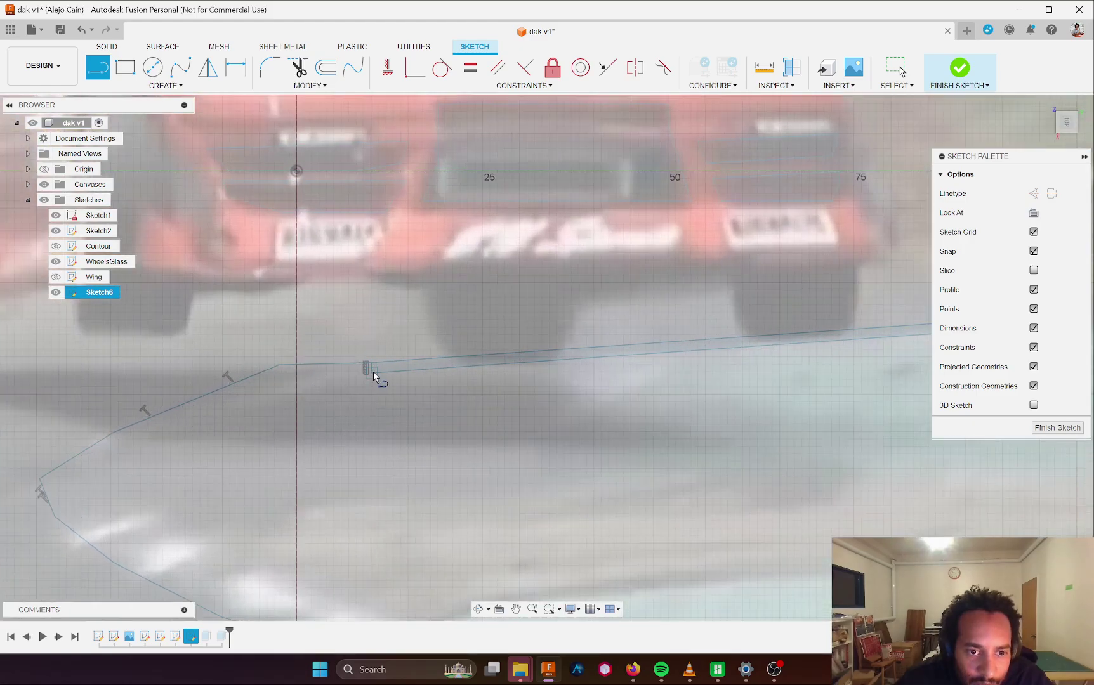
# - Trace the marking's inner edge with short lines from the strip's lower corner down around the bend
pyautogui.moveTo(287, 387); pyautogui.dragTo(182, 420)
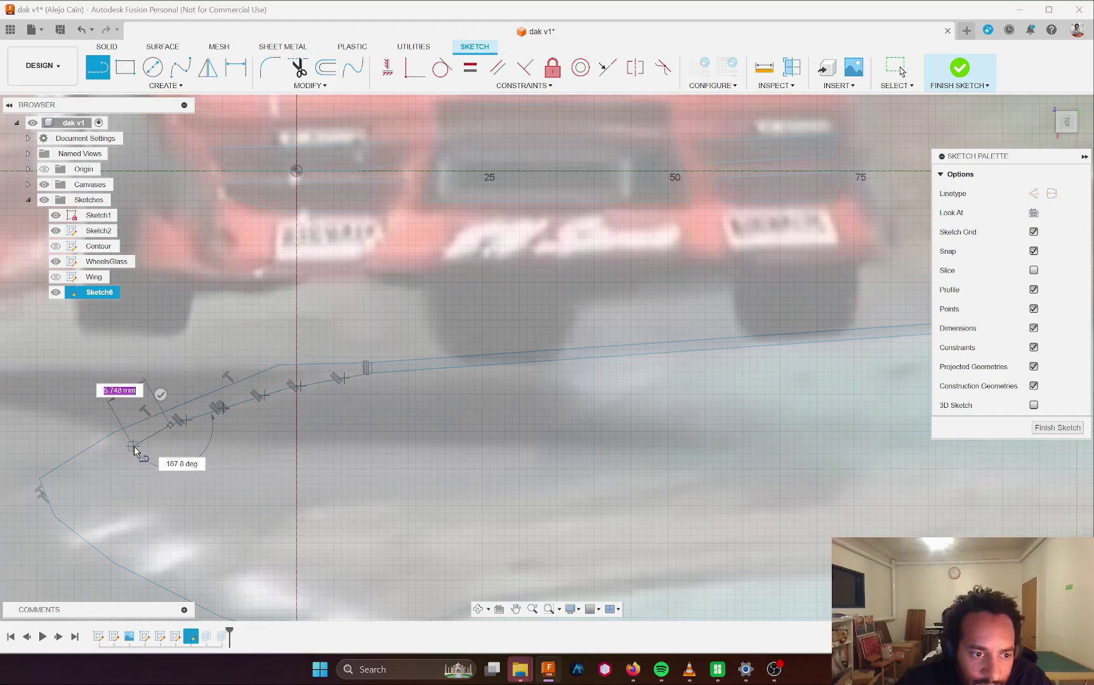
pyautogui.click(151, 439)
pyautogui.click(111, 465)
pyautogui.click(123, 504)
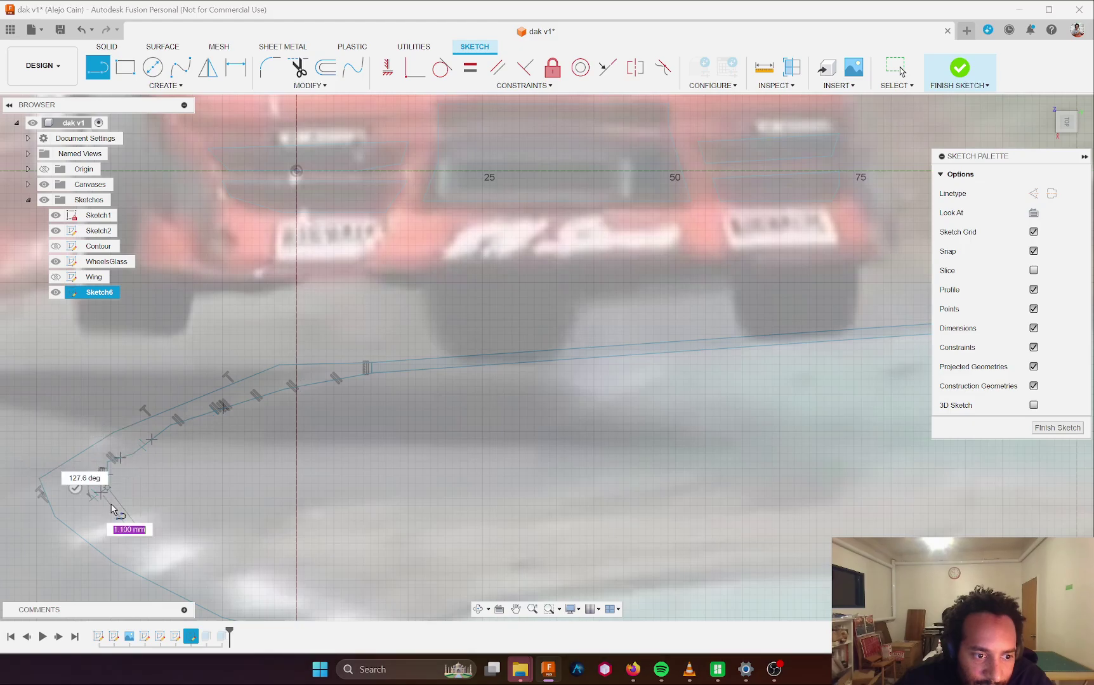
# - Continue the line chain along the lower curve to the pointed tip and join it to the outer edge, closing the profile
pyautogui.click(170, 532)
pyautogui.moveTo(216, 551); pyautogui.dragTo(246, 573)
pyautogui.click(290, 576)
pyautogui.scroll(4, 315, 582)
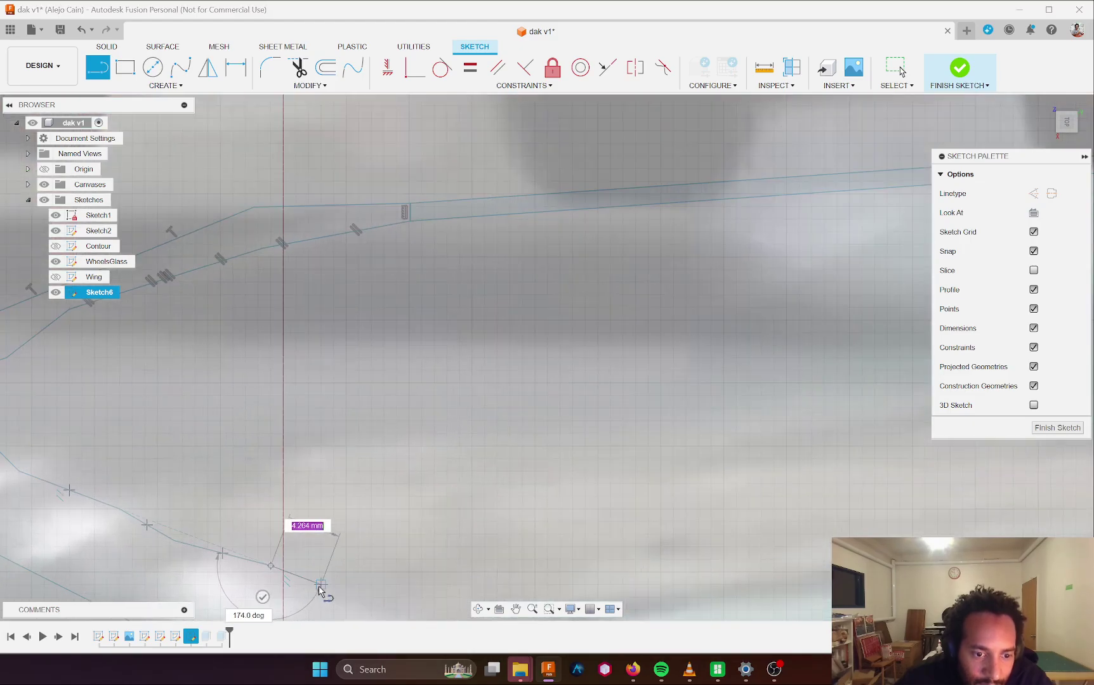
pyautogui.scroll(-6, 315, 591)
pyautogui.click(373, 607)
pyautogui.moveTo(373, 608); pyautogui.dragTo(242, 407, button='middle')
pyautogui.moveTo(246, 406); pyautogui.dragTo(244, 441)
pyautogui.scroll(-4, 317, 448)
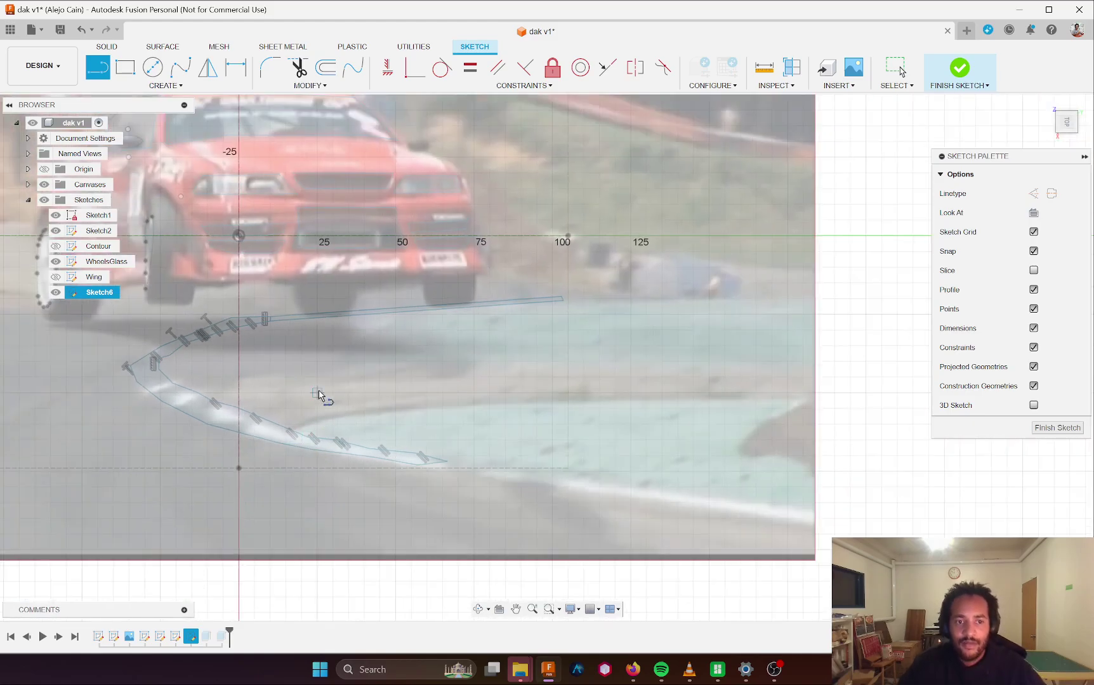
pyautogui.press('Escape')
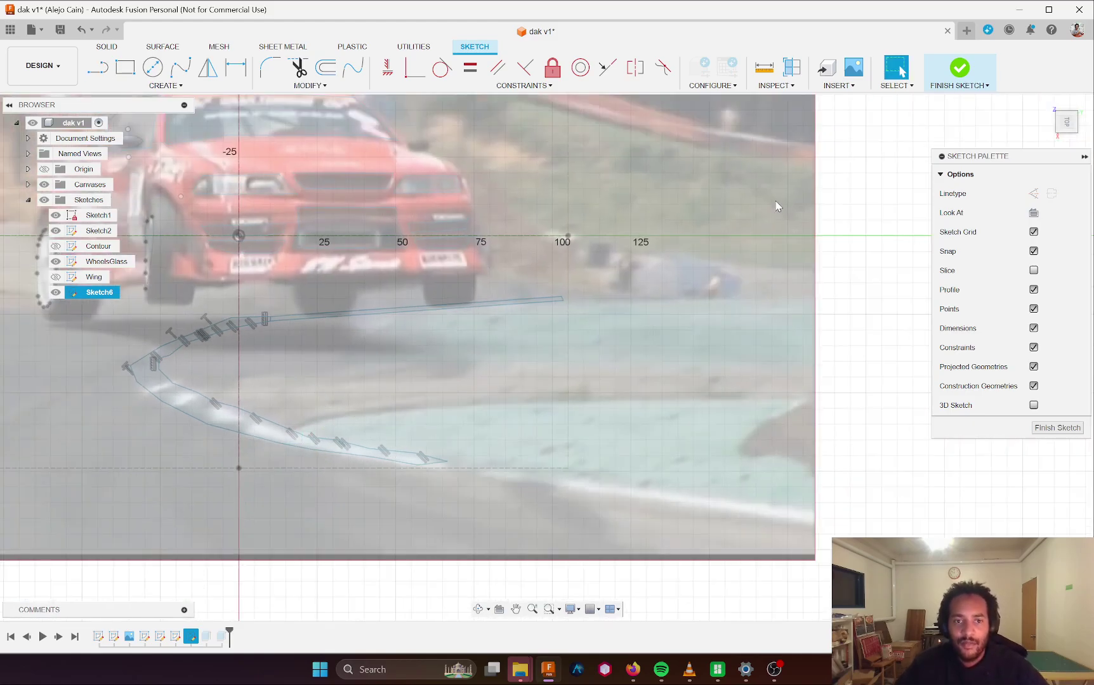
# - Hide the canvas photo and start an Extrude with the curved road marking profile
pyautogui.click(44, 184)
pyautogui.press('e')
pyautogui.click(365, 360)
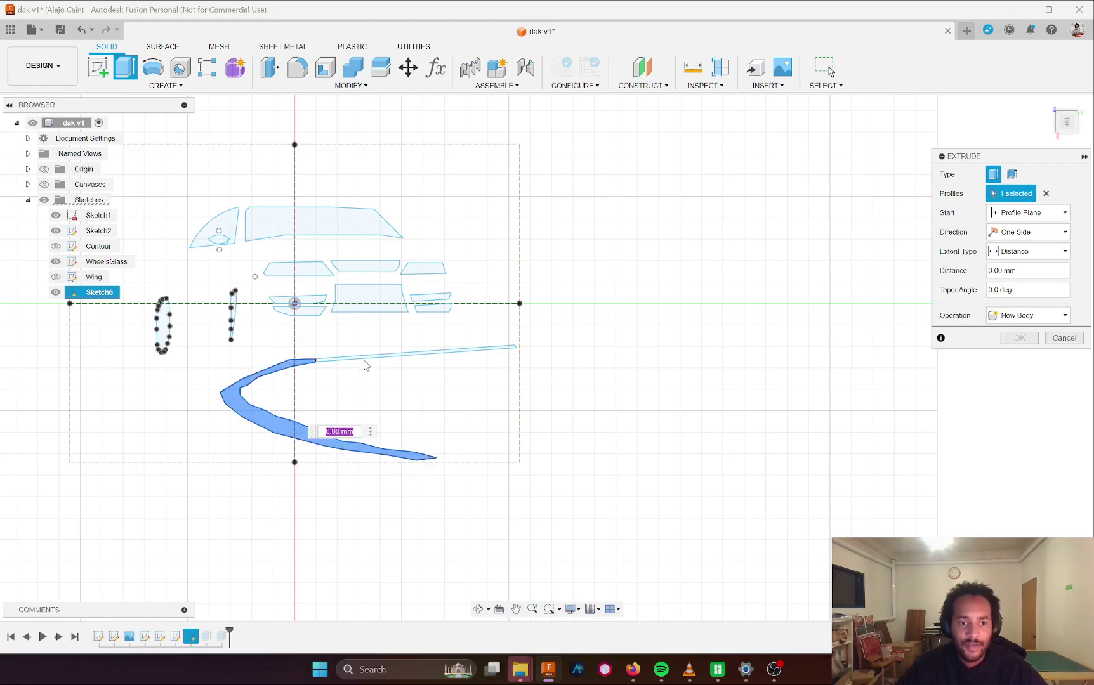
pyautogui.scroll(-2, 371, 357)
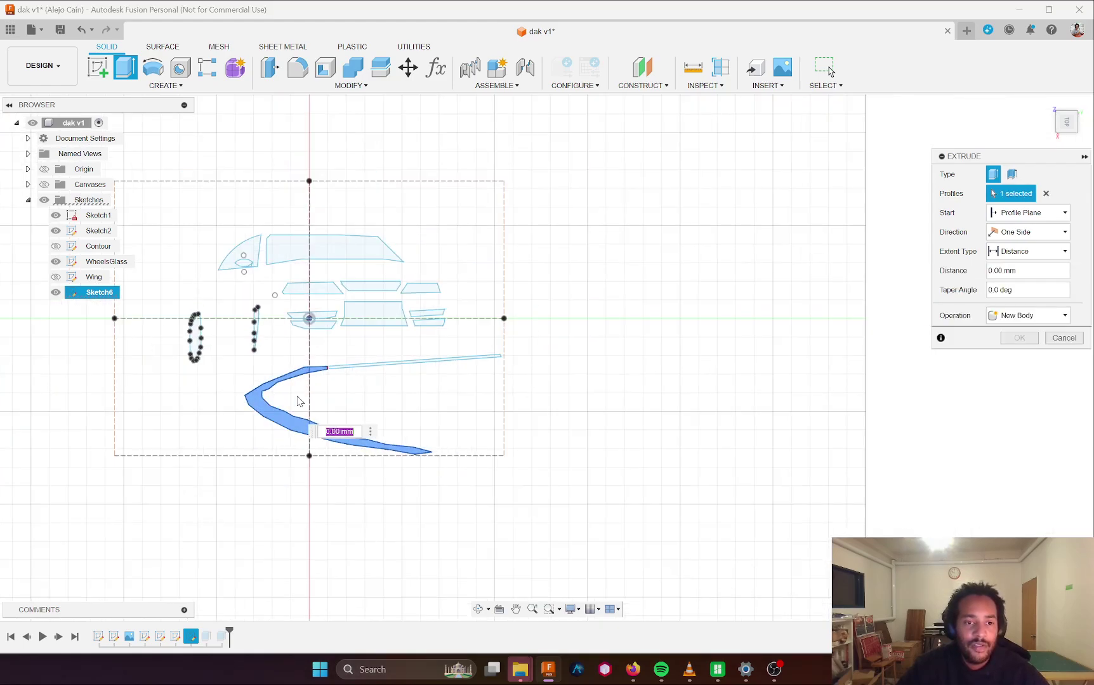
pyautogui.moveTo(299, 401); pyautogui.dragTo(549, 434, button='middle')
# - Show the Wing sketch and briefly display the Contour sketch to compare the marking with the car outline
pyautogui.click(53, 247)
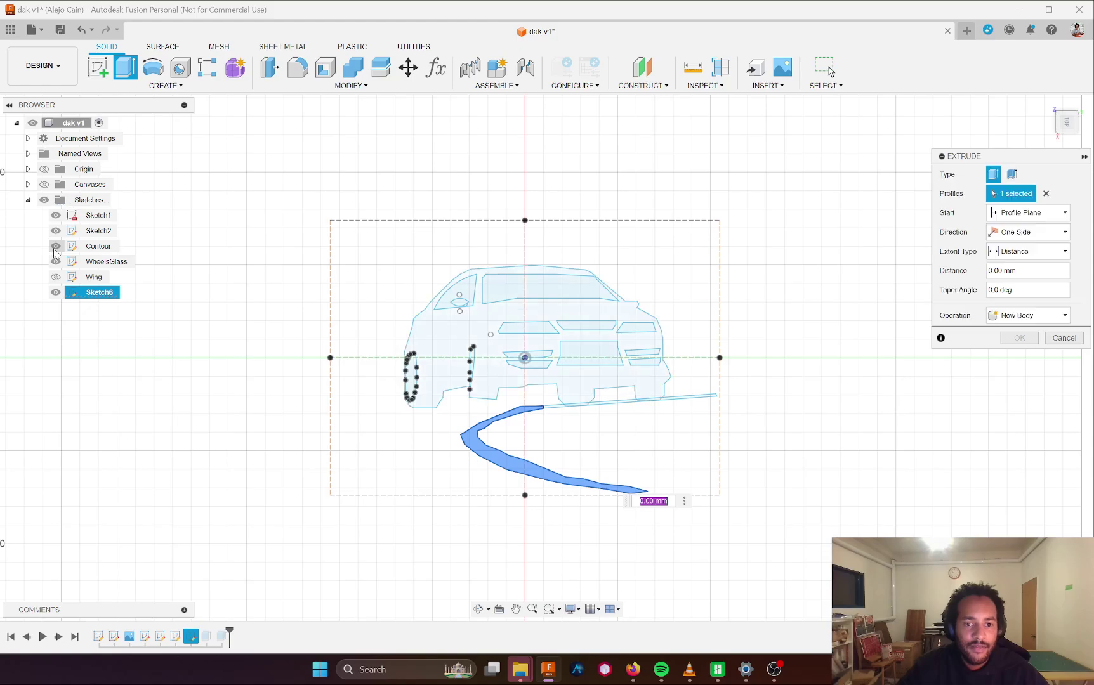
pyautogui.click(55, 248)
pyautogui.click(55, 247)
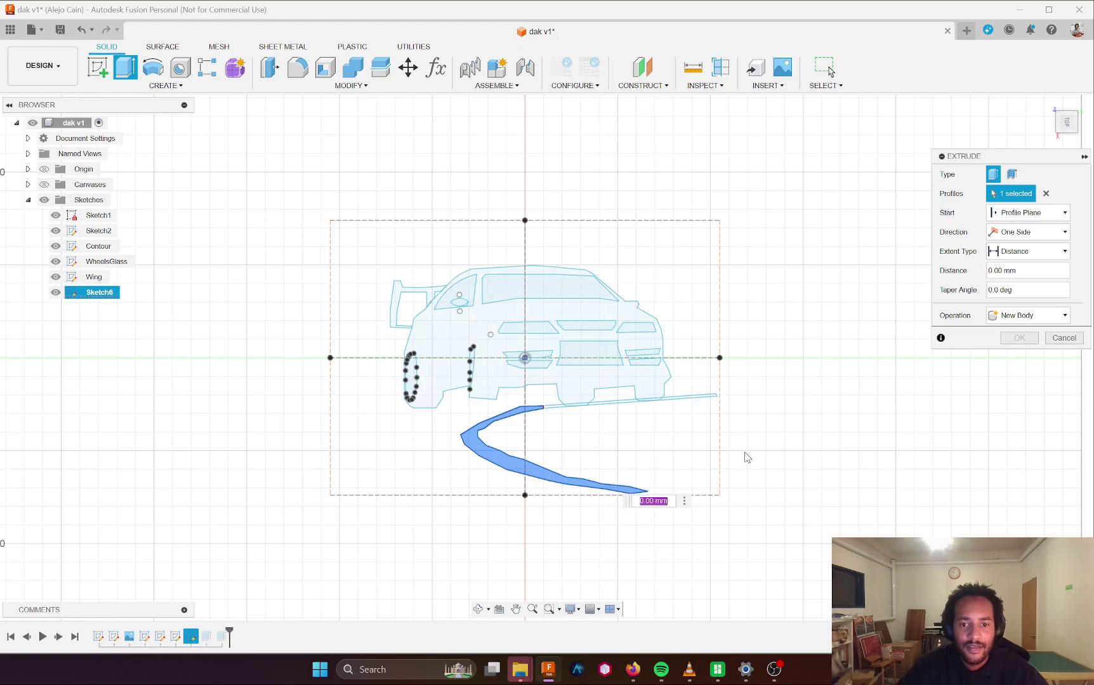
pyautogui.scroll(1, 690, 425)
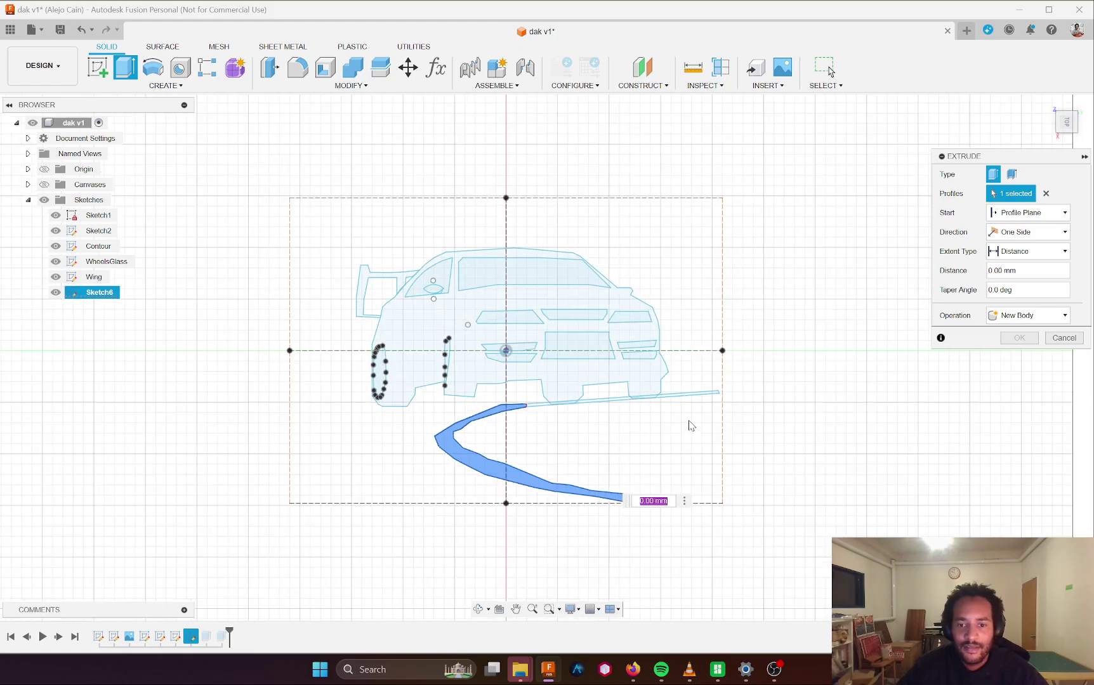
pyautogui.click(55, 247)
pyautogui.scroll(2, 567, 411)
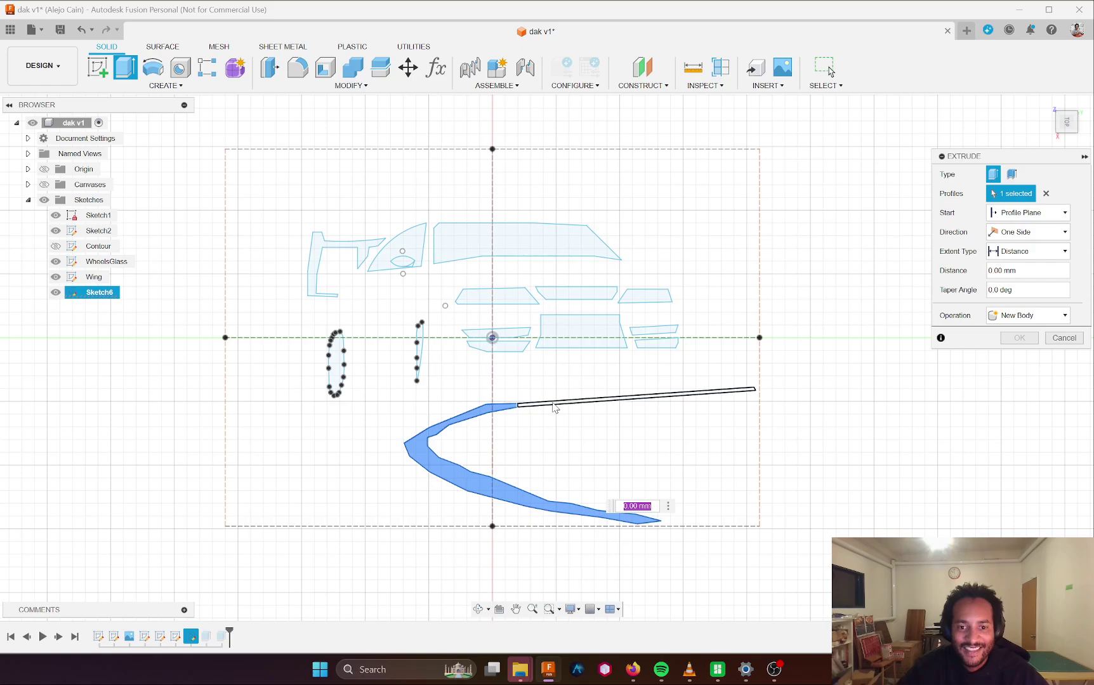
# - Add the straight strip to the selection and extrude both road marking profiles 3 mm as a new body
pyautogui.click(574, 402)
pyautogui.write('3')
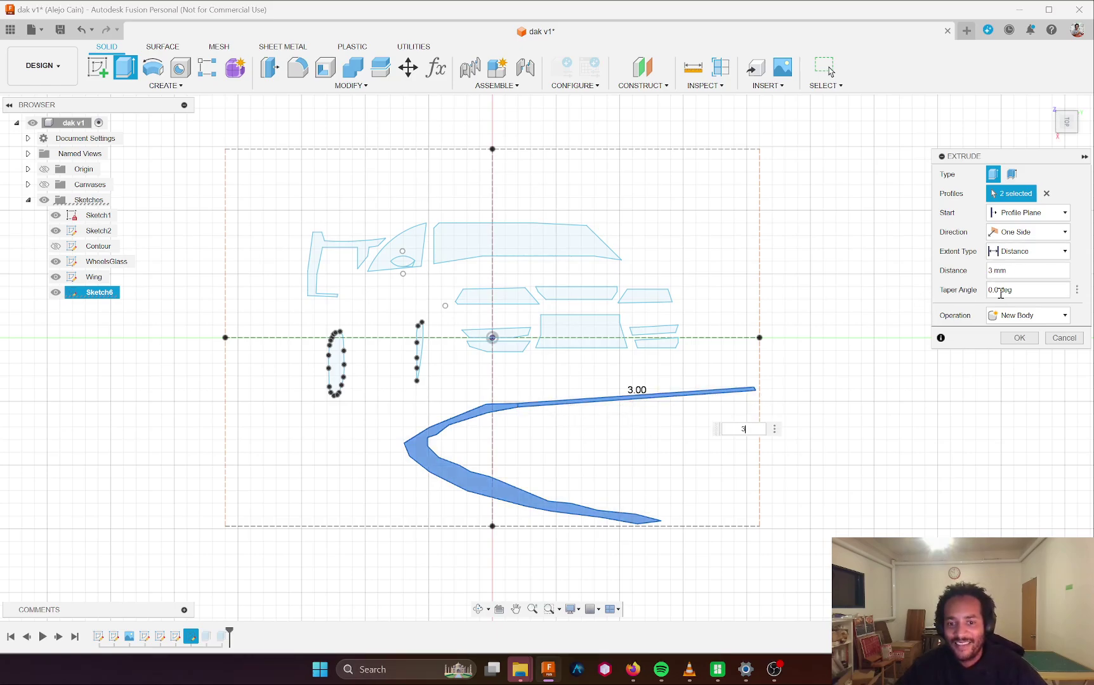
pyautogui.click(1023, 340)
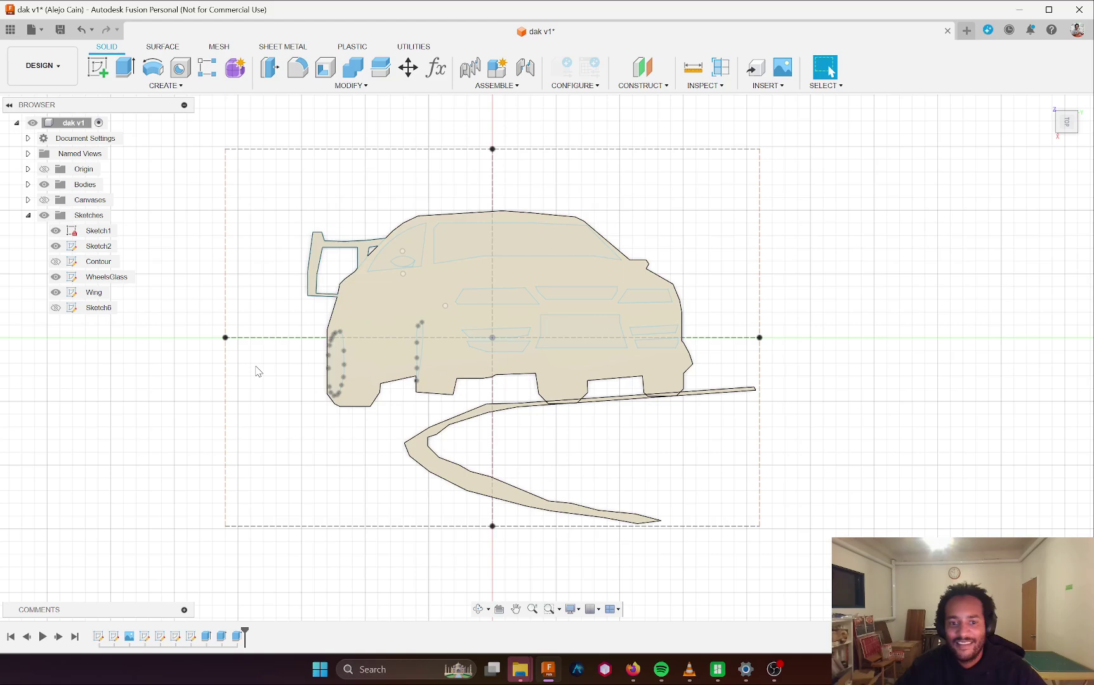
pyautogui.moveTo(618, 437)
pyautogui.keyDown('shift'); pyautogui.mouseDown(button='middle')
pyautogui.moveTo(659, 383)
pyautogui.moveTo(642, 423)
pyautogui.moveTo(660, 447)
pyautogui.mouseUp(button='middle'); pyautogui.keyUp('shift')
pyautogui.moveTo(660, 447); pyautogui.dragTo(640, 451)
pyautogui.press('Escape')
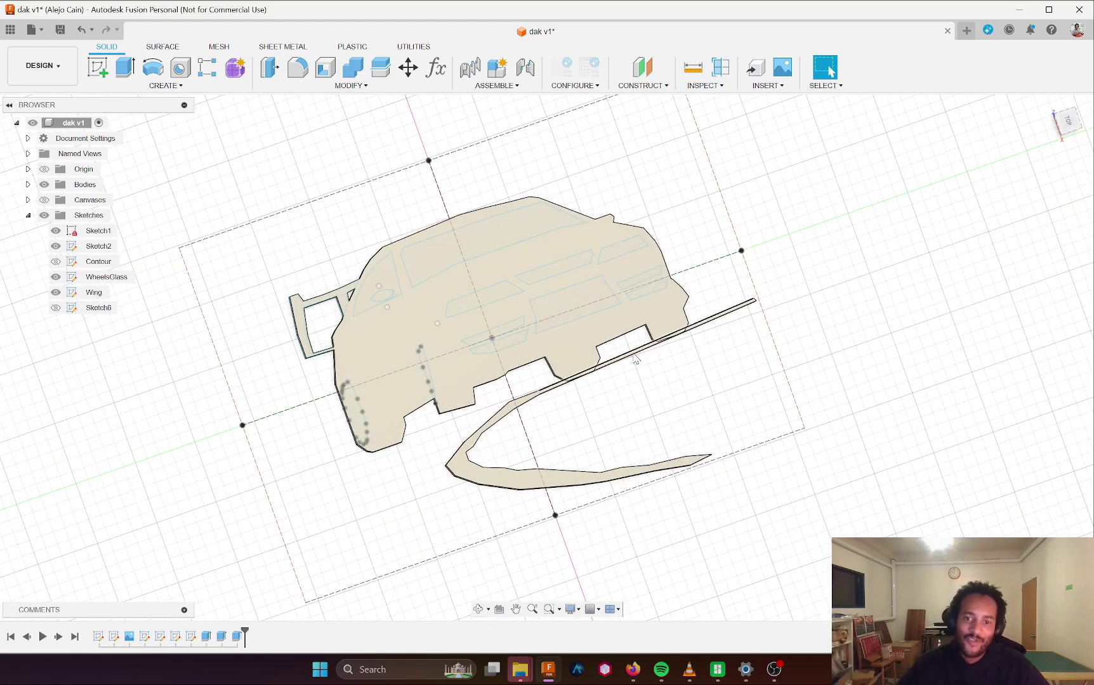
pyautogui.moveTo(726, 357)
pyautogui.keyDown('shift'); pyautogui.mouseDown(button='middle')
pyautogui.moveTo(634, 337)
pyautogui.moveTo(539, 342)
pyautogui.mouseUp(button='middle'); pyautogui.keyUp('shift')
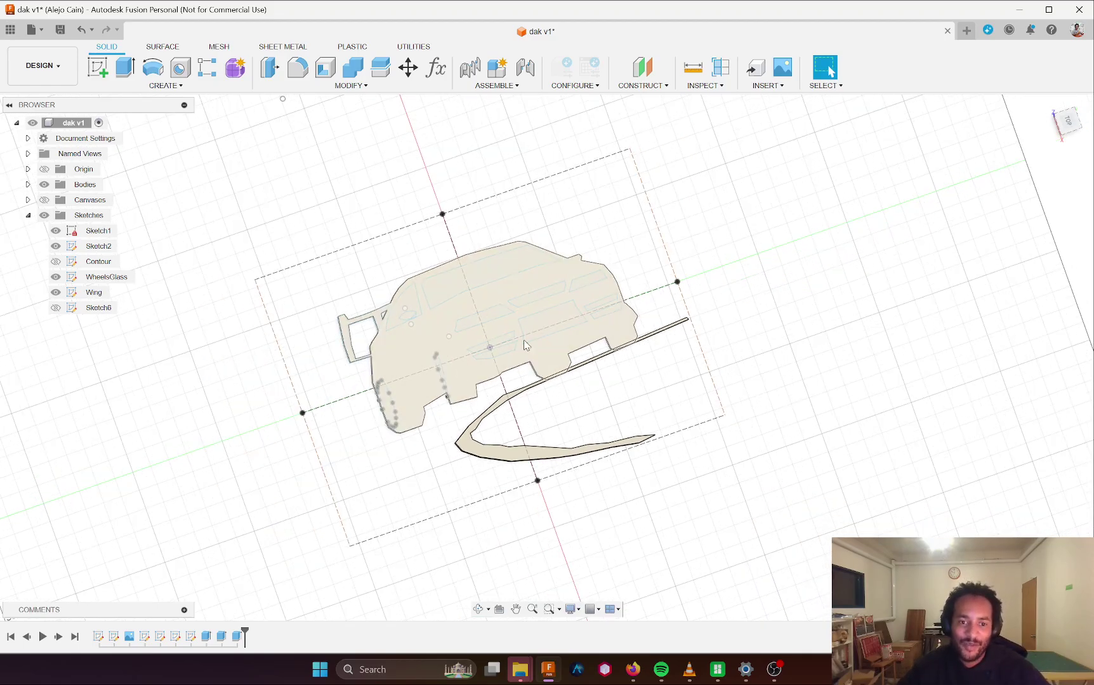
pyautogui.moveTo(412, 310)
pyautogui.keyDown('shift'); pyautogui.mouseDown(button='middle')
pyautogui.moveTo(438, 298)
pyautogui.moveTo(293, 166)
pyautogui.moveTo(573, 288)
pyautogui.moveTo(652, 244)
pyautogui.moveTo(605, 278)
pyautogui.mouseUp(button='middle'); pyautogui.keyUp('shift')
# - Start an Extrude and hide the car body, keeping the road marking body shown, to expose the sketch profiles
pyautogui.press('e')
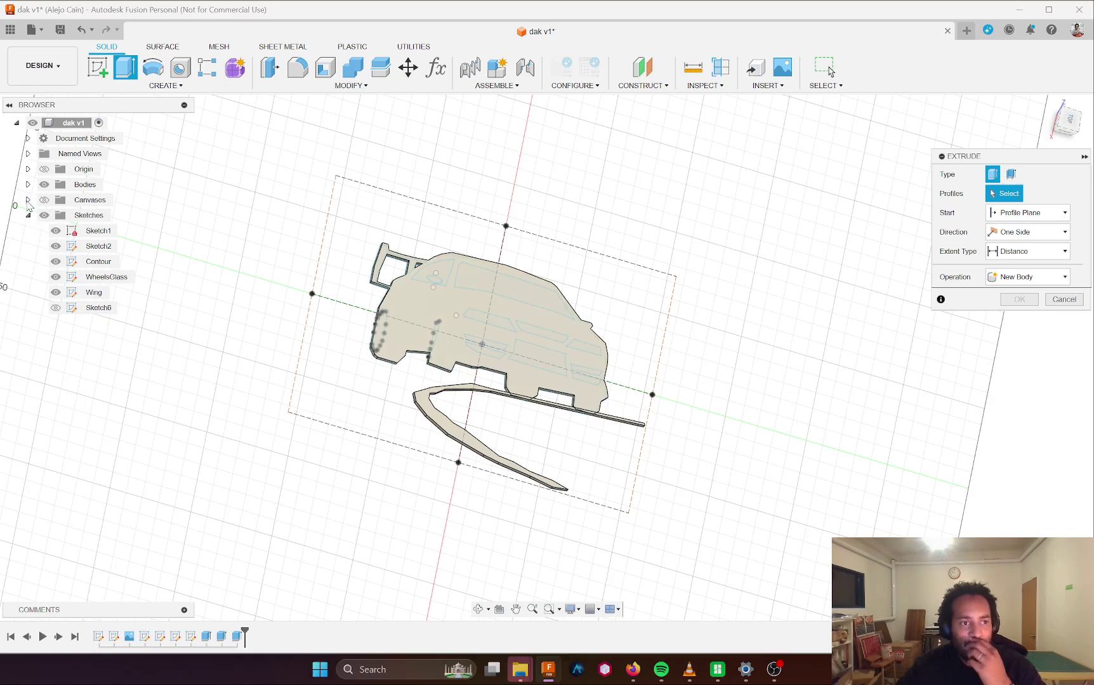
pyautogui.click(28, 199)
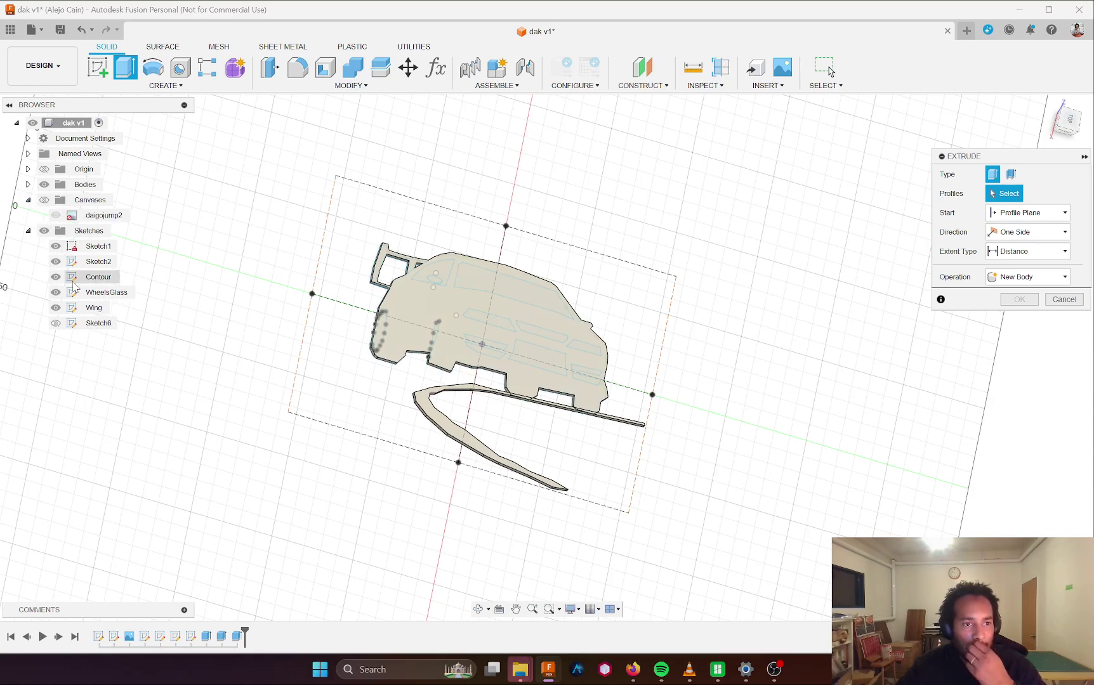
pyautogui.click(28, 200)
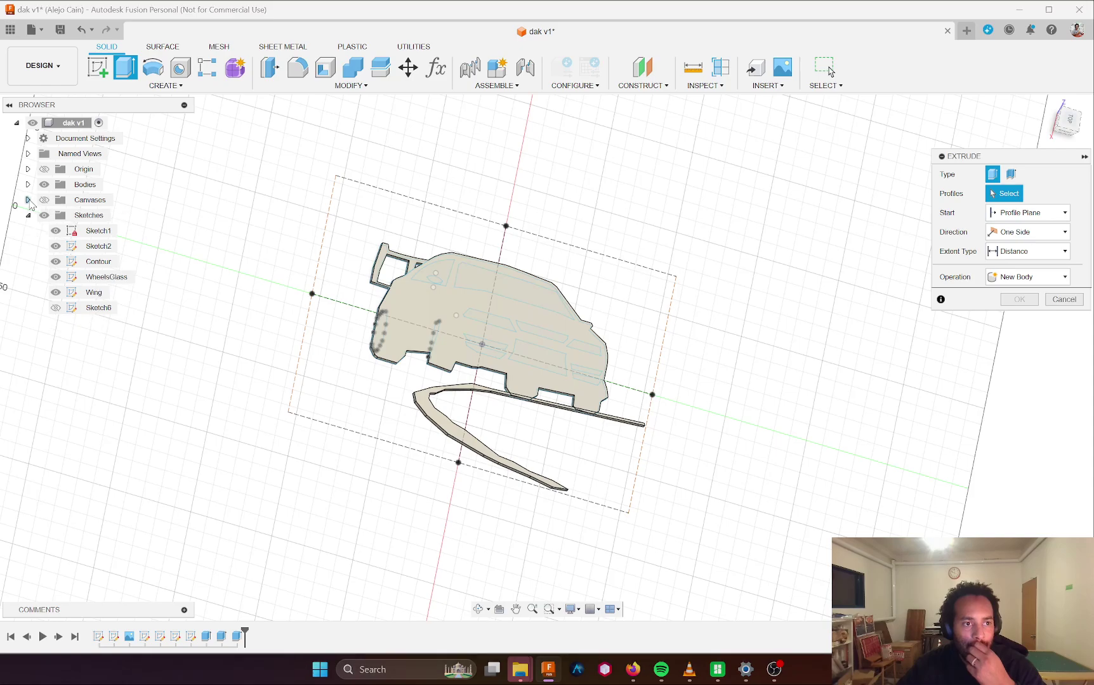
pyautogui.click(28, 184)
pyautogui.click(56, 215)
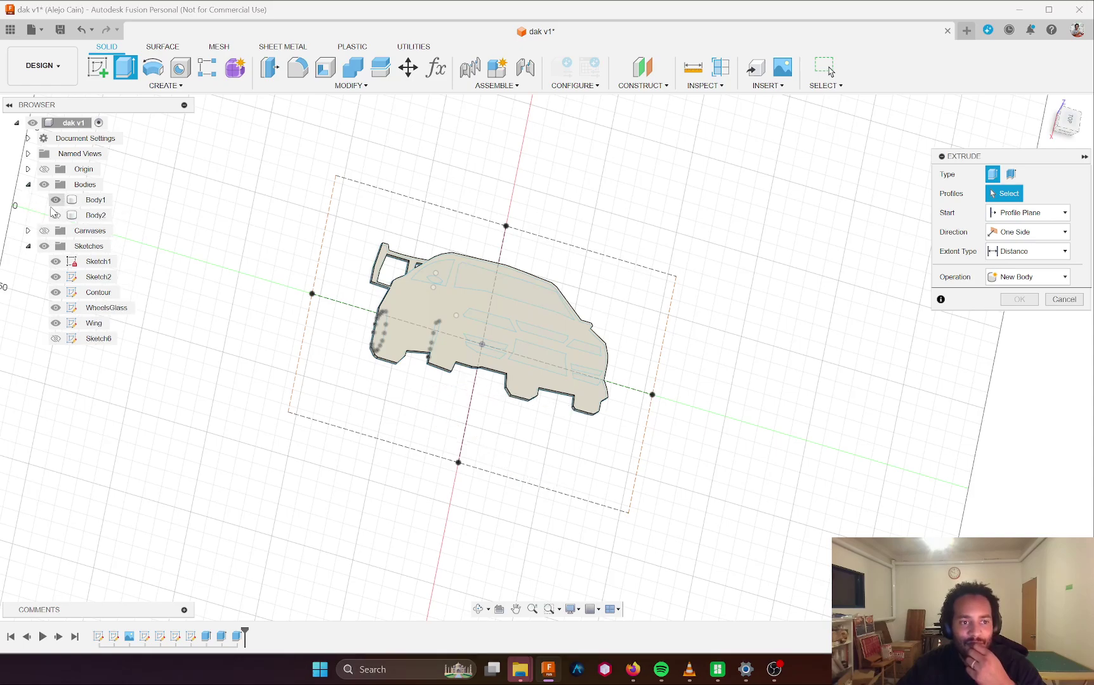
pyautogui.click(55, 216)
pyautogui.click(56, 200)
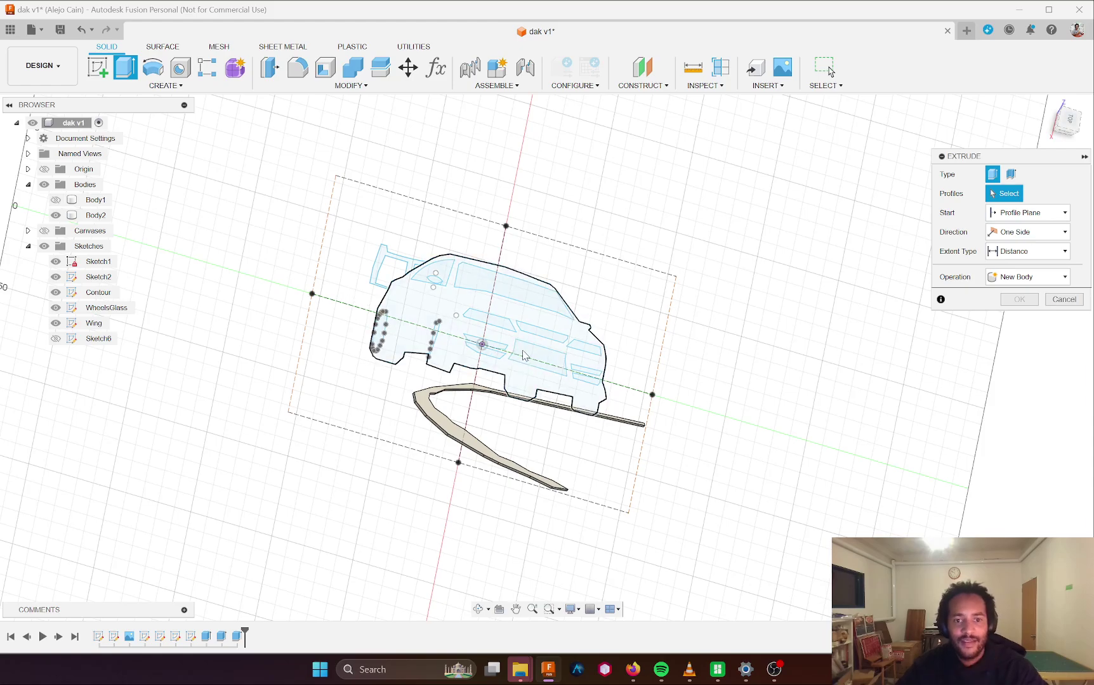
# - Hide the Contour sketch and select the centre grille opening, both headlights, the slot between them and the two lower right slot profiles
pyautogui.scroll(2, 526, 355)
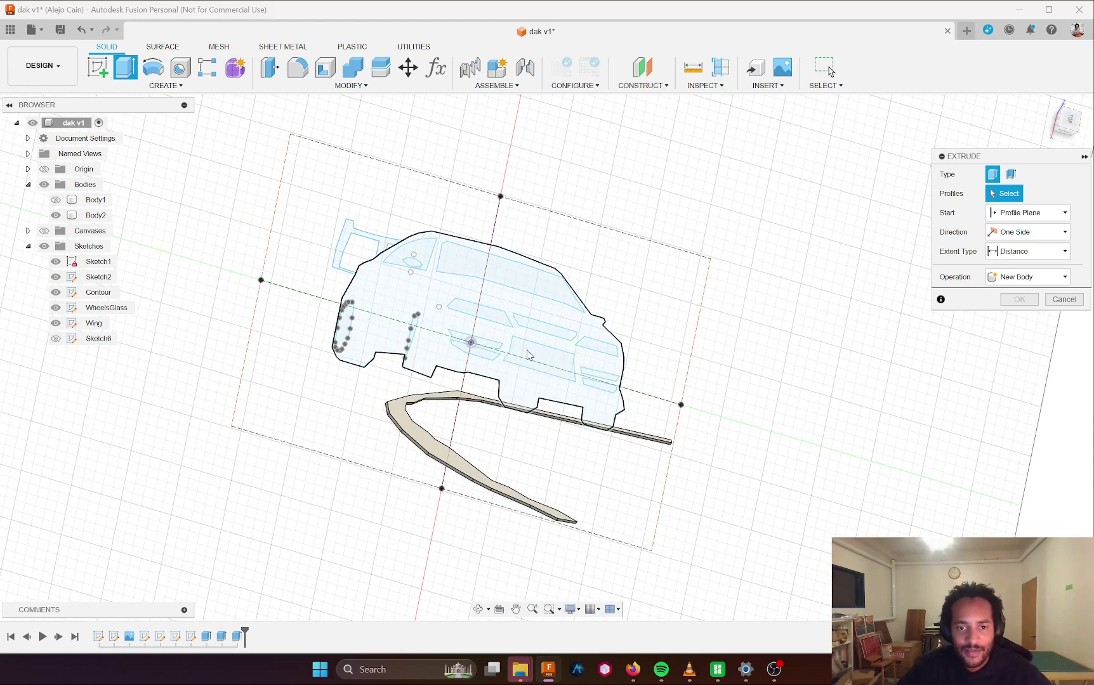
pyautogui.click(530, 355)
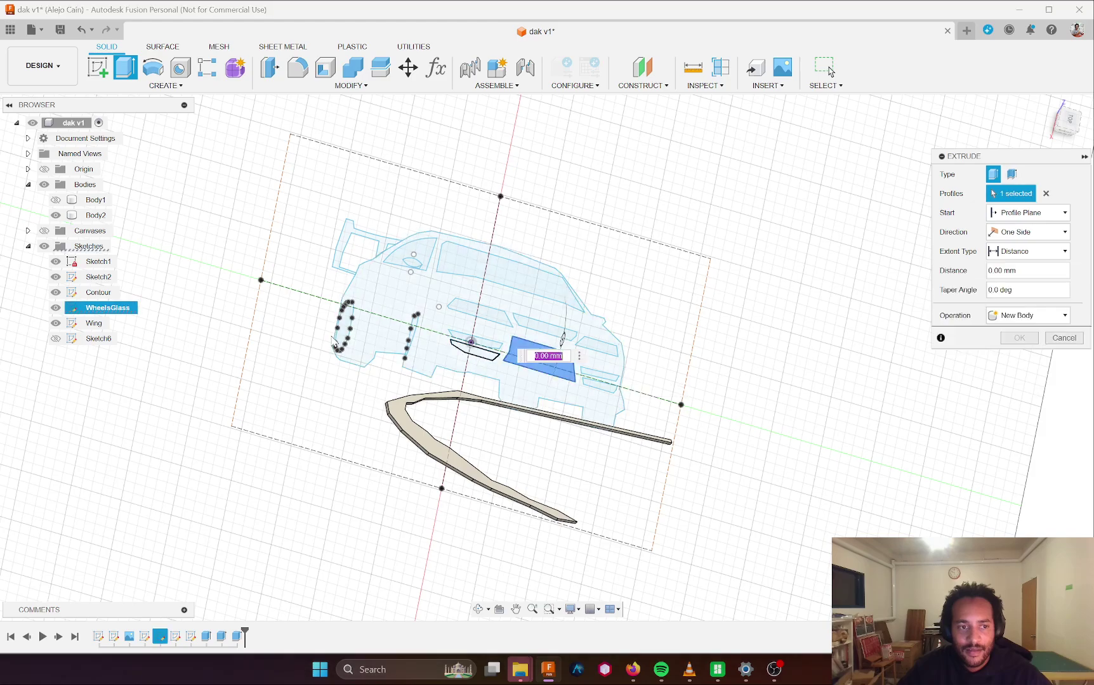
pyautogui.click(58, 292)
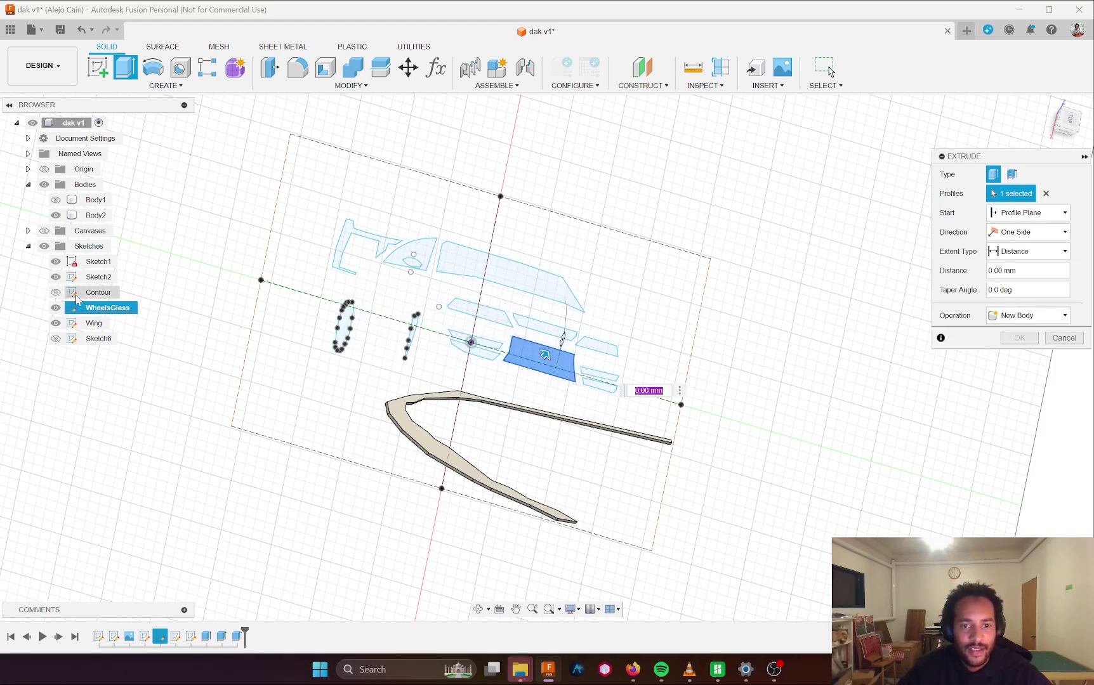
pyautogui.click(481, 311)
pyautogui.click(543, 324)
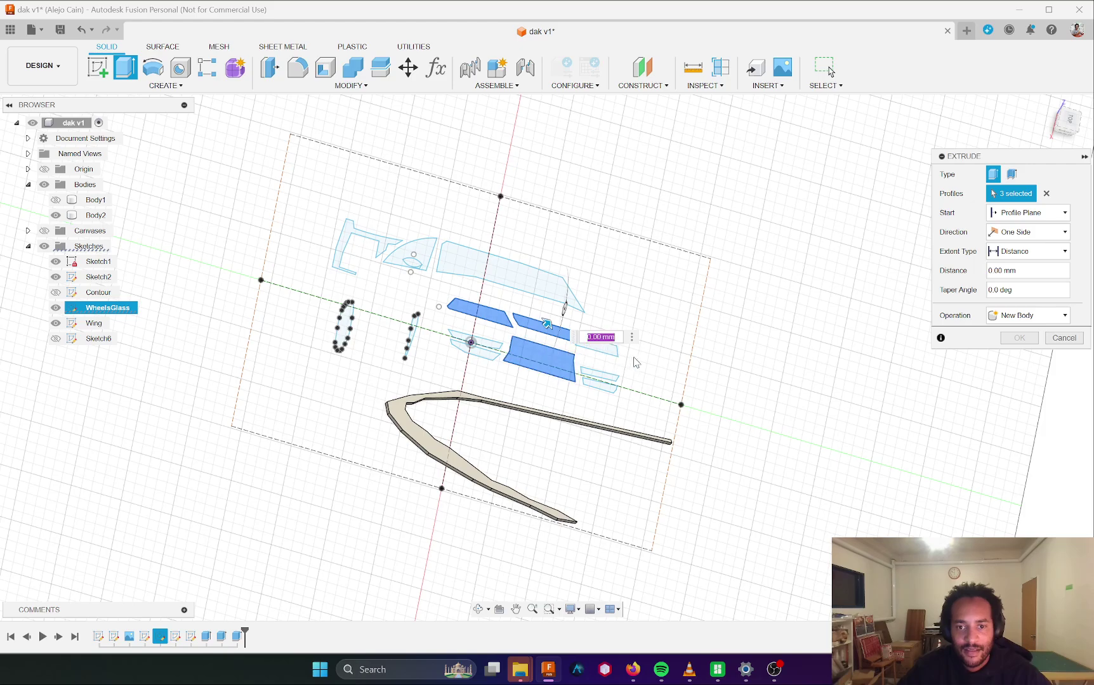
pyautogui.moveTo(601, 336); pyautogui.dragTo(545, 402, button='middle')
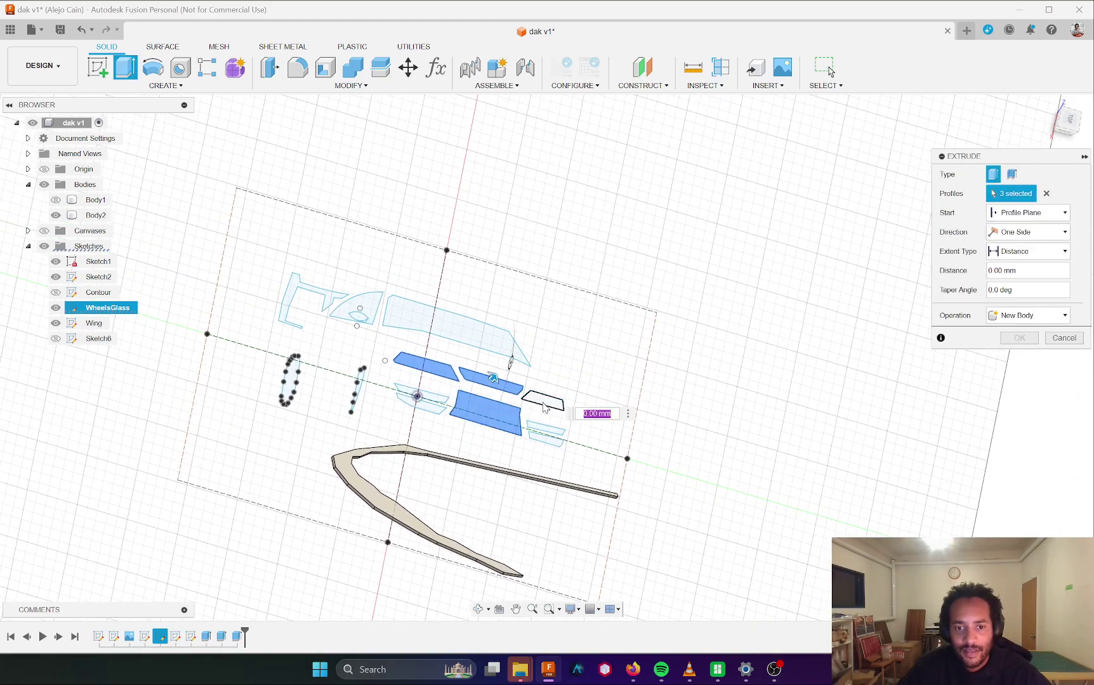
pyautogui.click(545, 407)
pyautogui.click(544, 430)
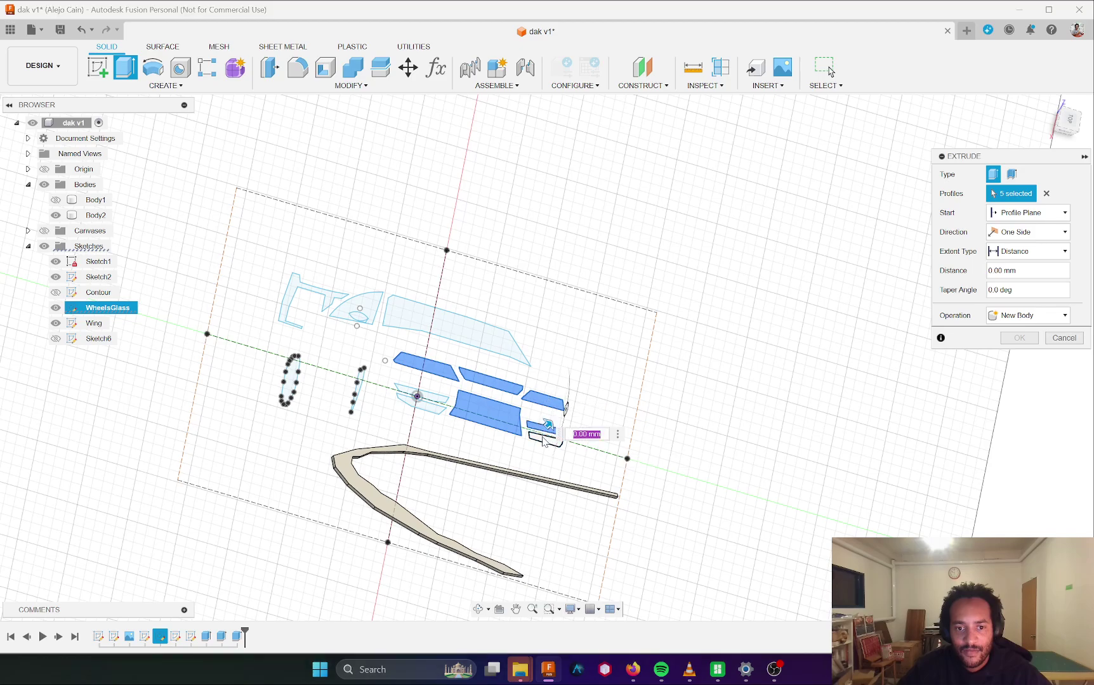
pyautogui.click(543, 440)
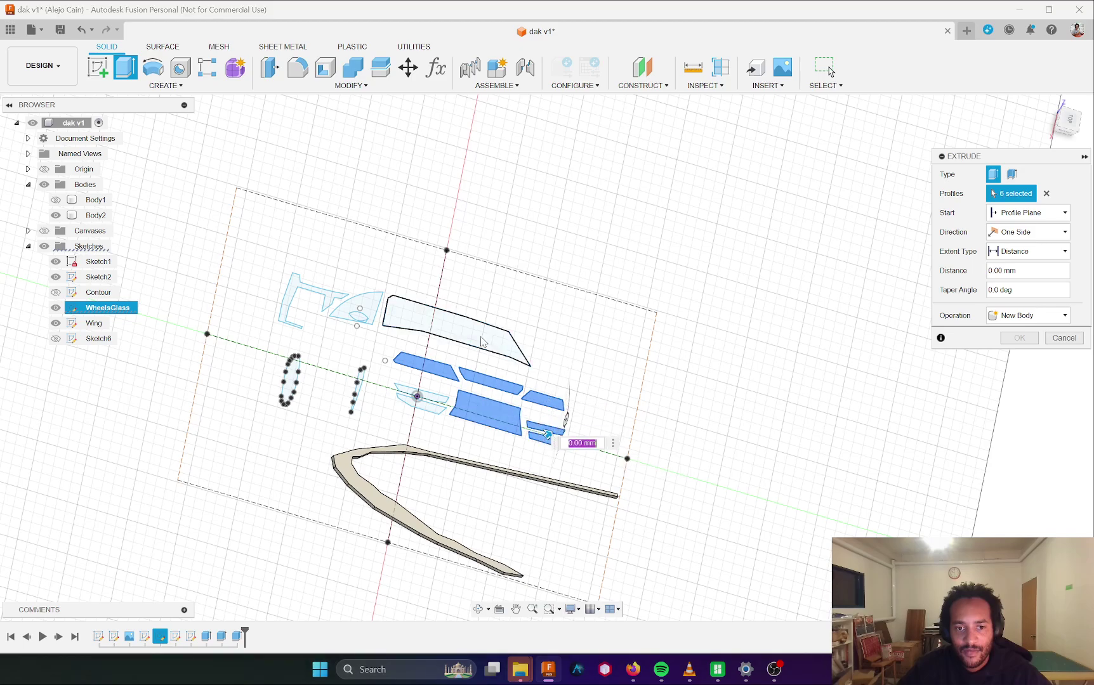
# - Add the windscreen, the side window and the small mirror profiles inside it to the extrude selection
pyautogui.click(422, 323)
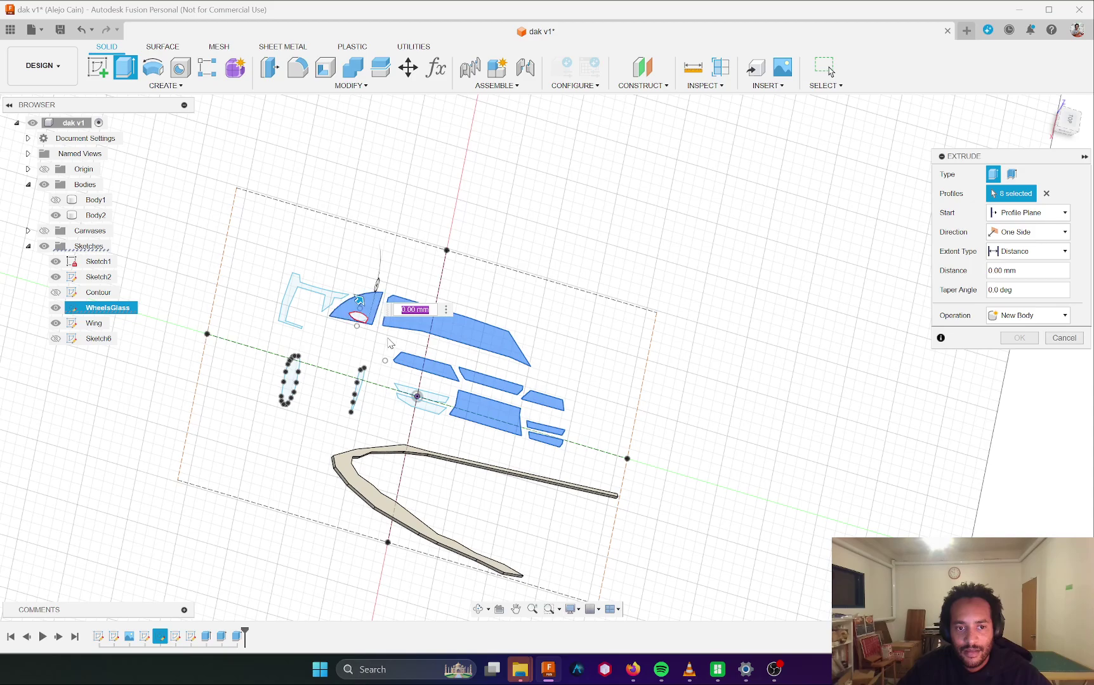
pyautogui.scroll(2, 378, 315)
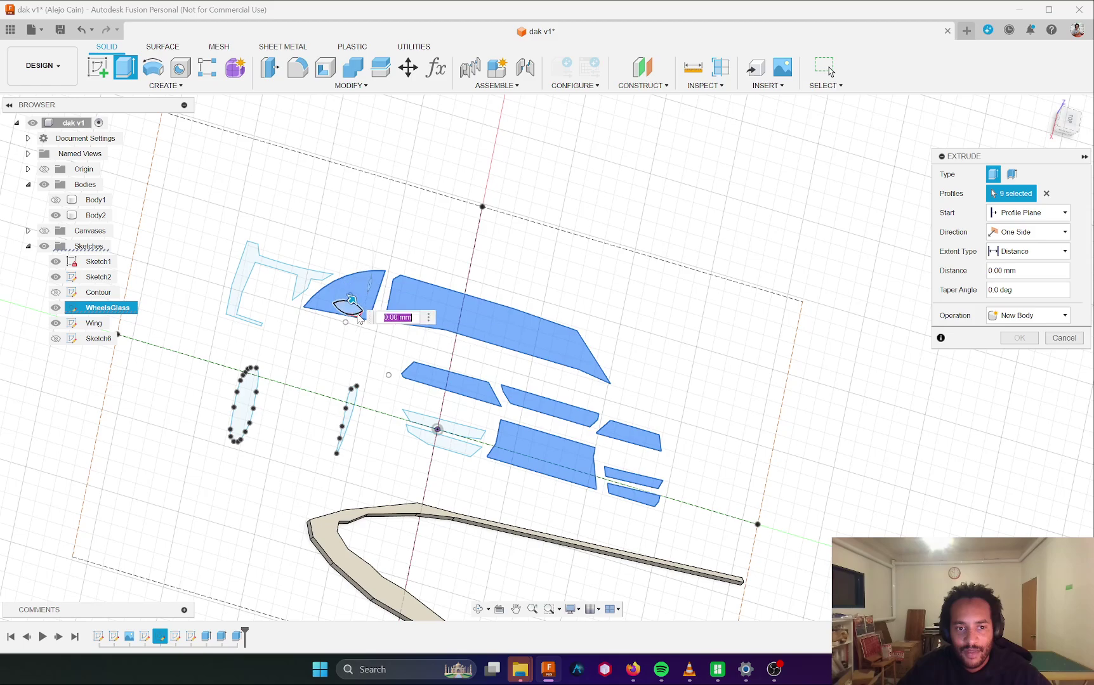
pyautogui.scroll(2, 351, 315)
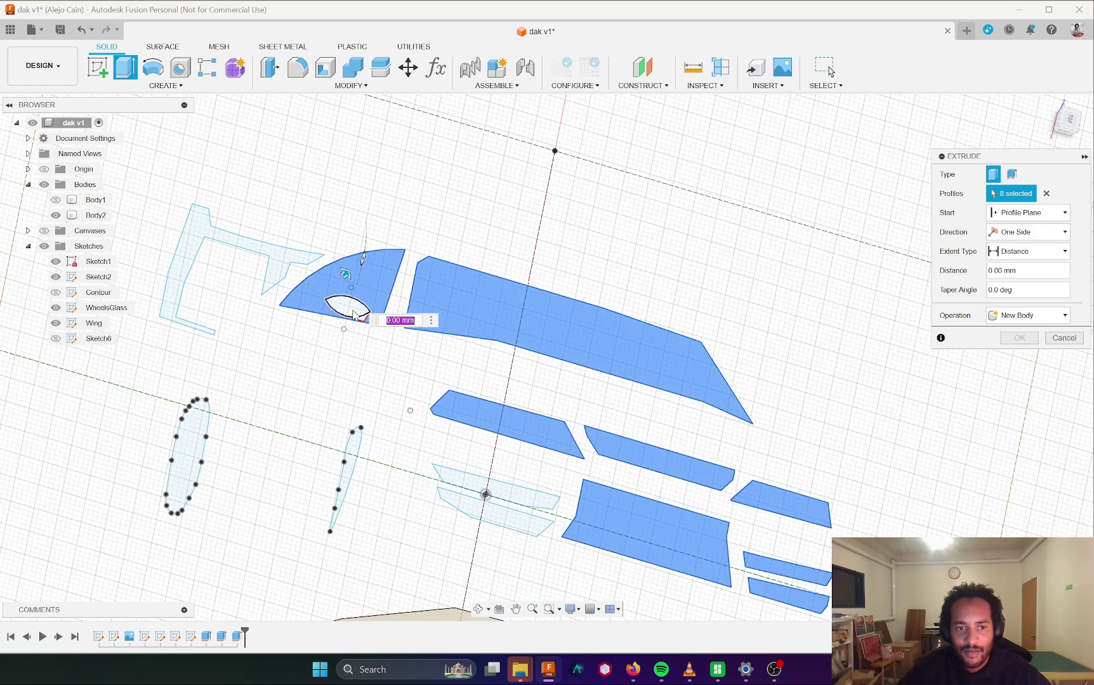
pyautogui.click(349, 313)
pyautogui.moveTo(357, 322); pyautogui.dragTo(290, 365, button='middle')
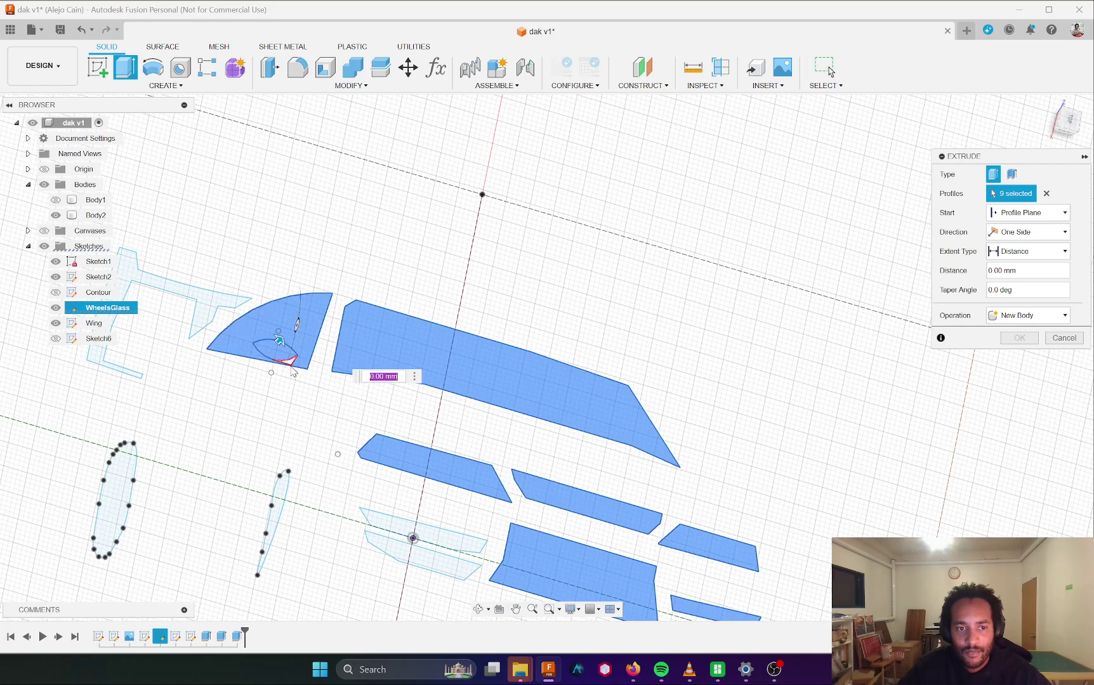
pyautogui.click(291, 369)
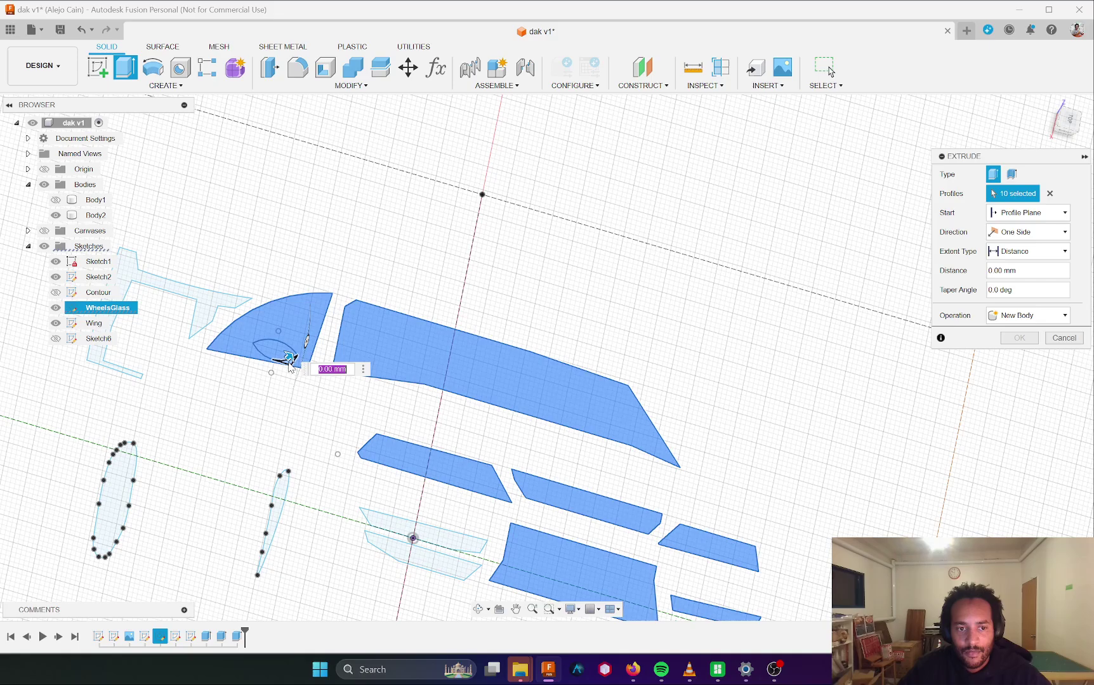
# - Add the oval wheel, the narrow wheel slit and the two lower left slot profiles to the extrude selection
pyautogui.click(272, 510)
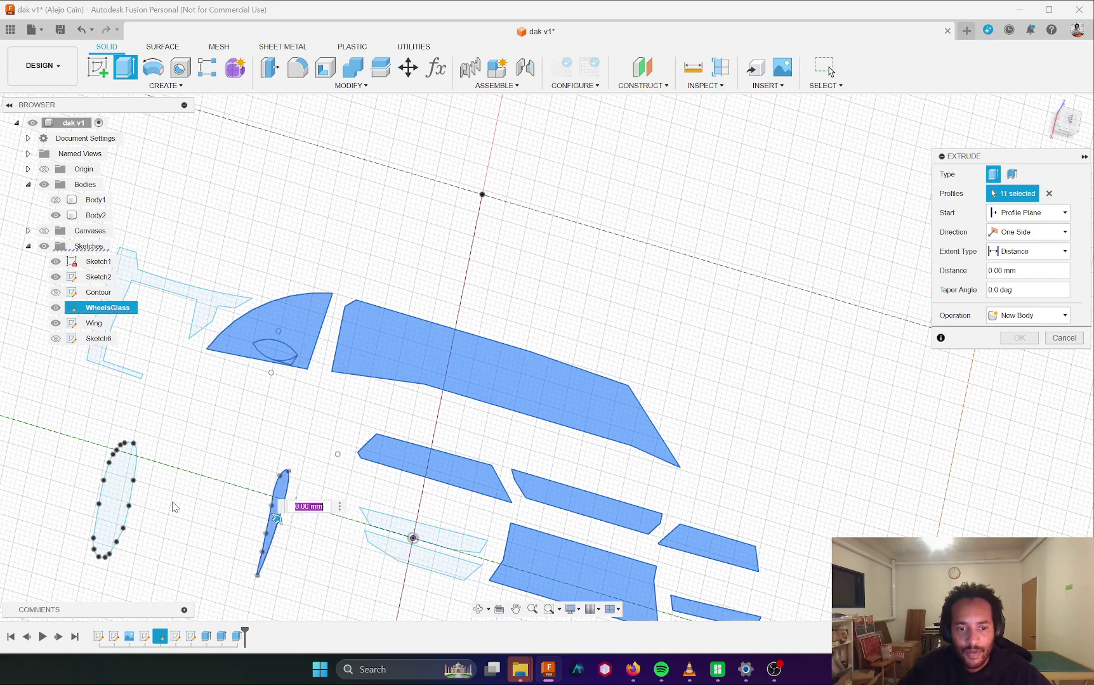
pyautogui.click(131, 498)
pyautogui.click(393, 524)
pyautogui.click(391, 556)
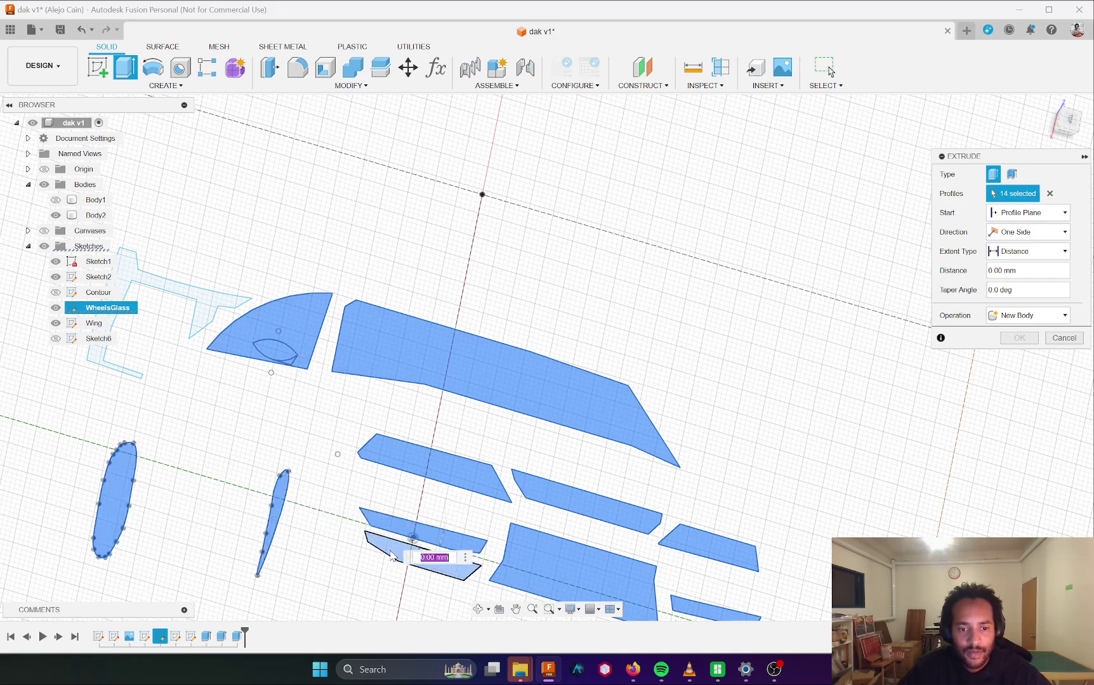
# - Set the extrude operation to Cut and try the All extent type
pyautogui.scroll(-5, 391, 555)
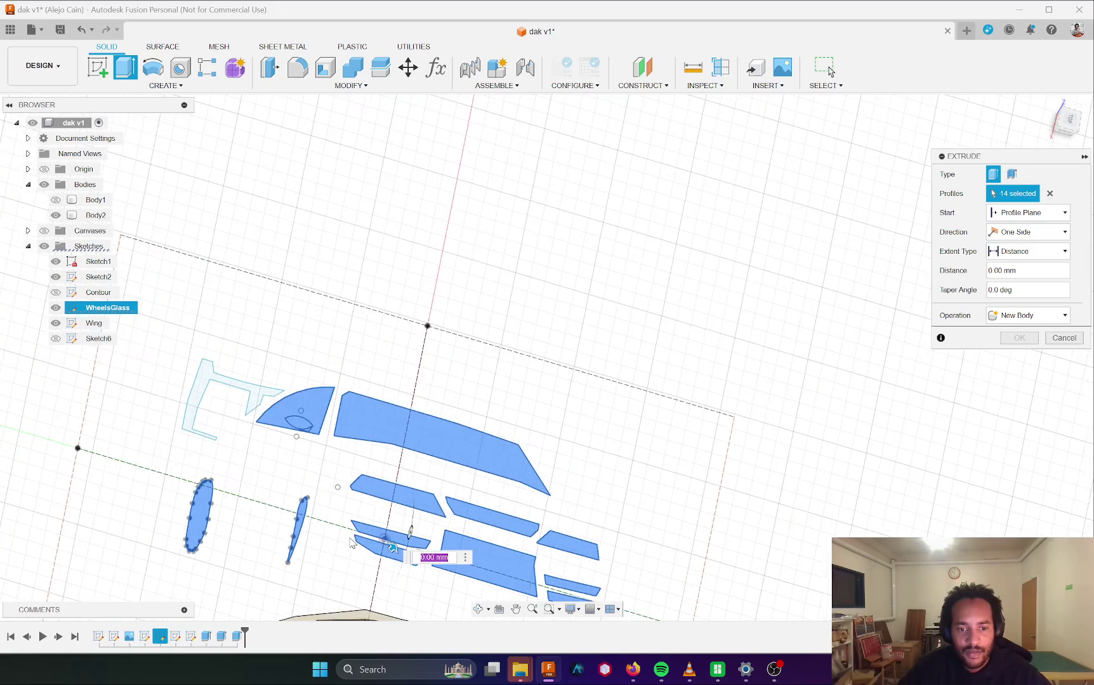
pyautogui.click(1026, 315)
pyautogui.click(1028, 346)
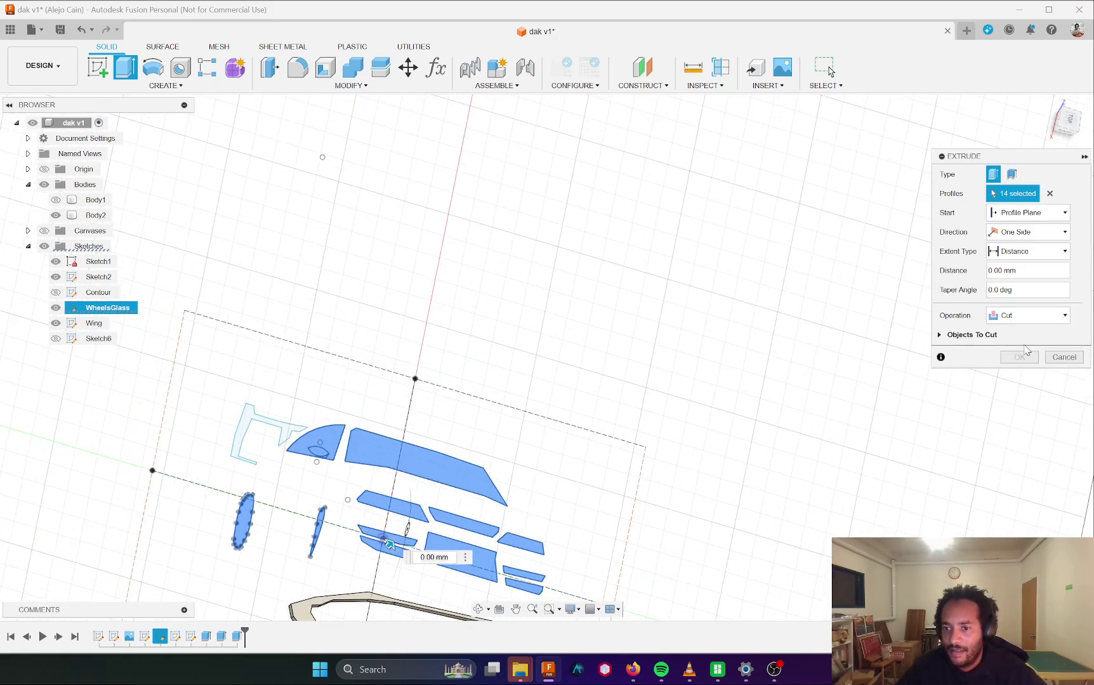
pyautogui.click(1039, 252)
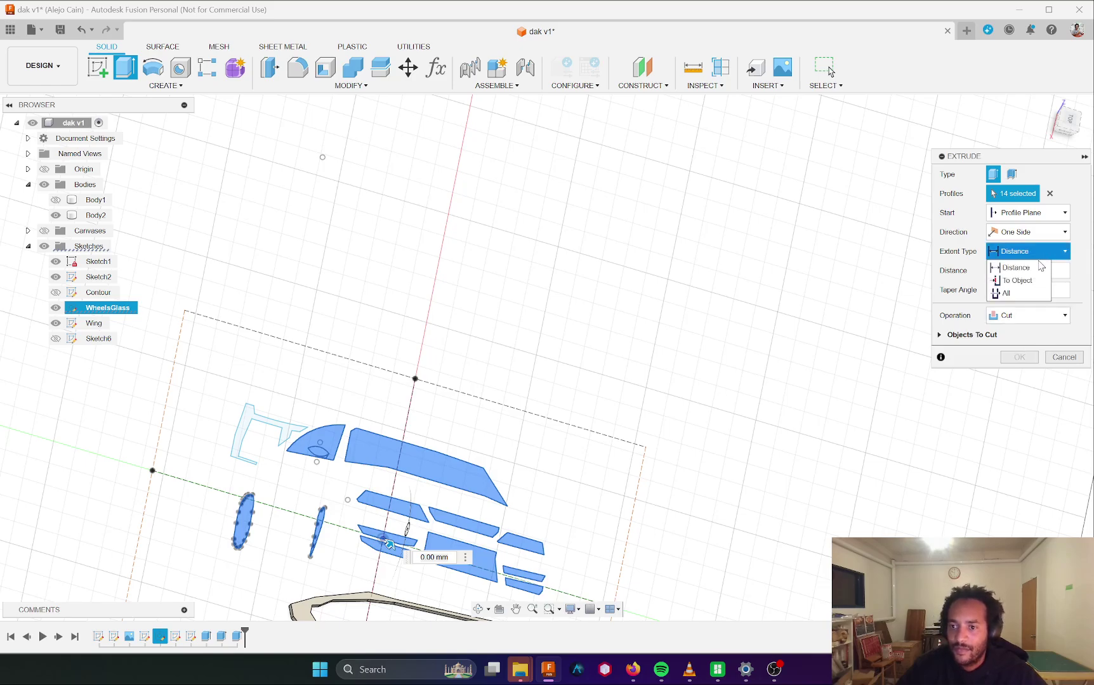
pyautogui.click(1006, 293)
pyautogui.scroll(-4, 456, 532)
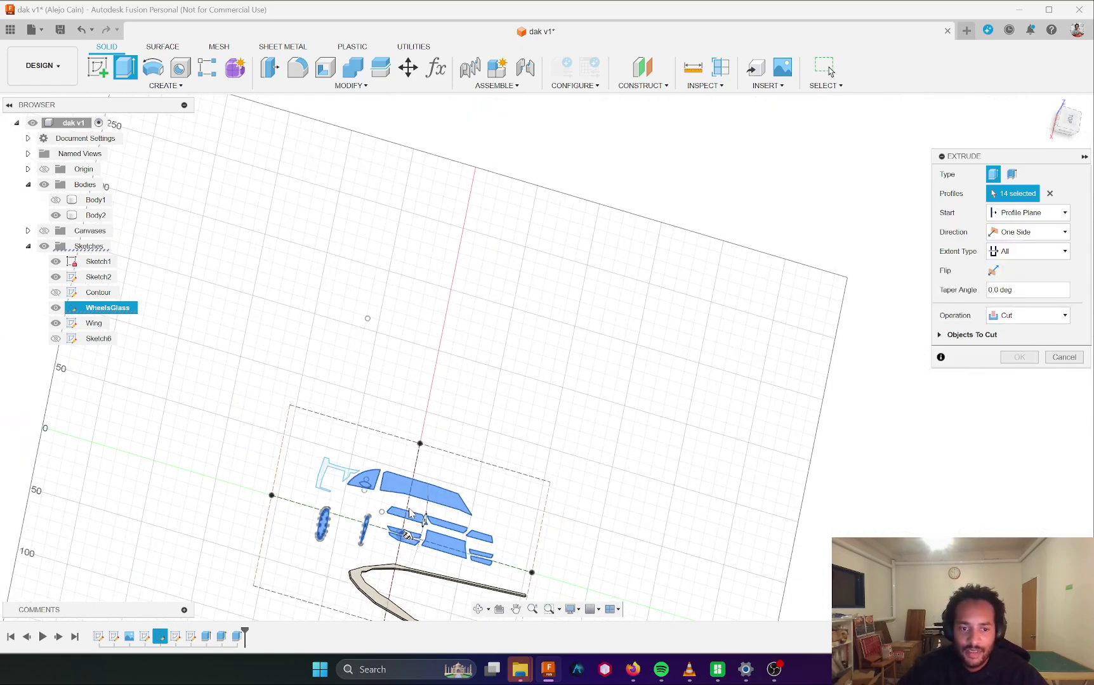
pyautogui.moveTo(409, 515)
pyautogui.keyDown('shift'); pyautogui.mouseDown(button='middle')
pyautogui.moveTo(480, 515)
pyautogui.moveTo(451, 461)
pyautogui.moveTo(428, 536)
pyautogui.mouseUp(button='middle'); pyautogui.keyUp('shift')
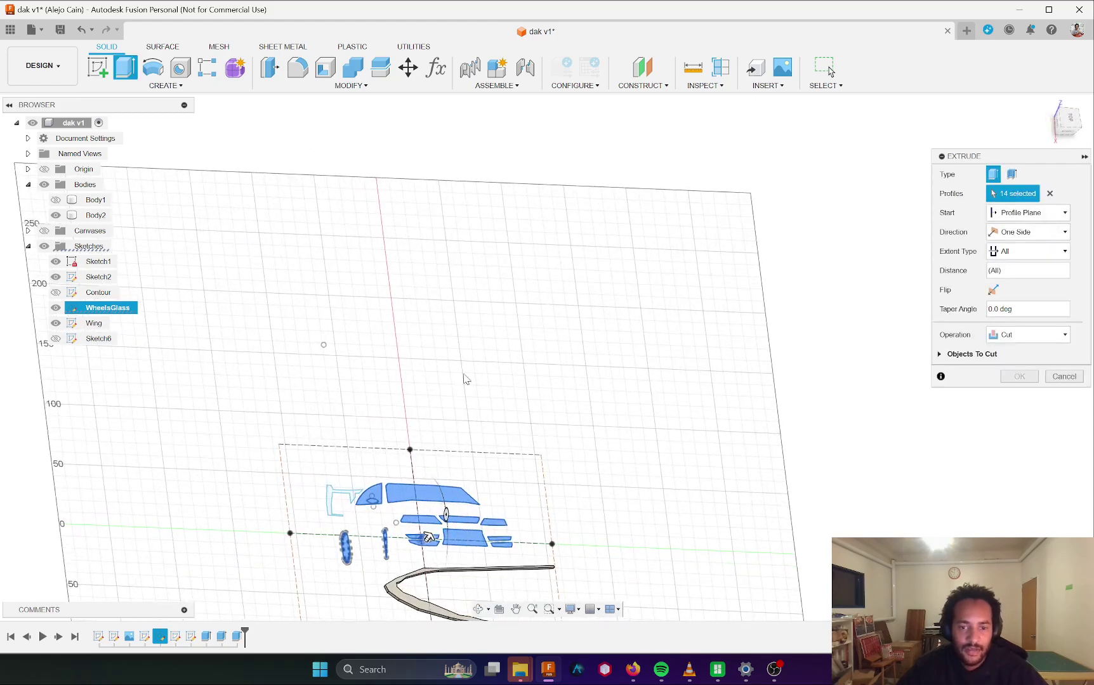
# - Show the Contour sketch and the car body again, and set the cut to a Distance of 3 mm
pyautogui.click(55, 292)
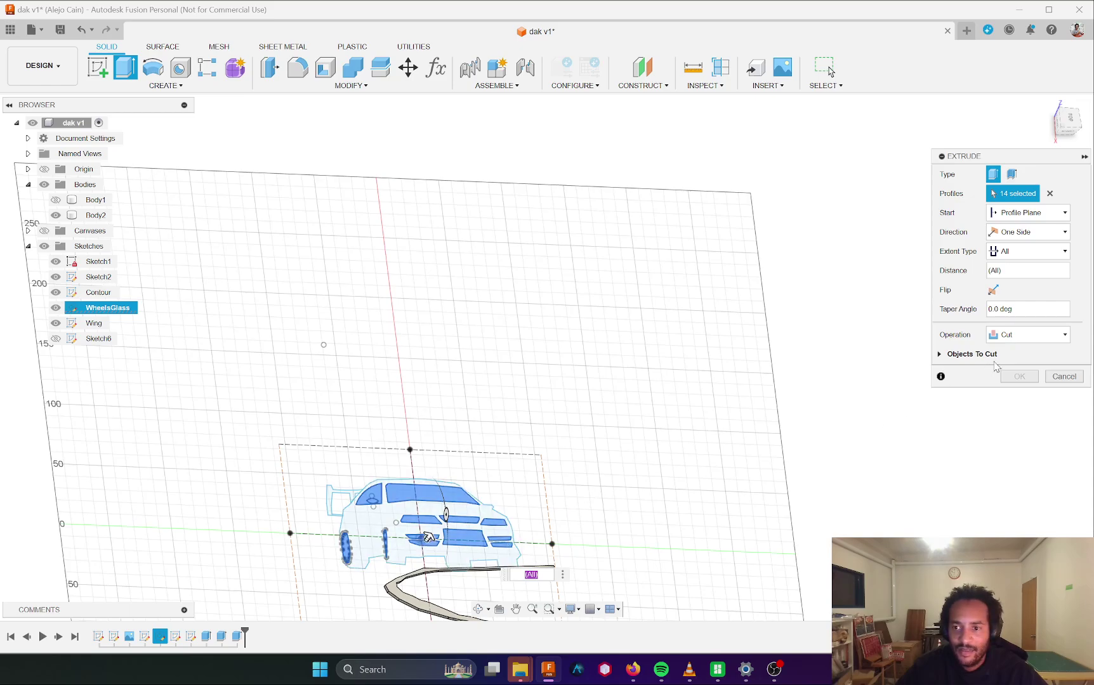
pyautogui.click(1012, 253)
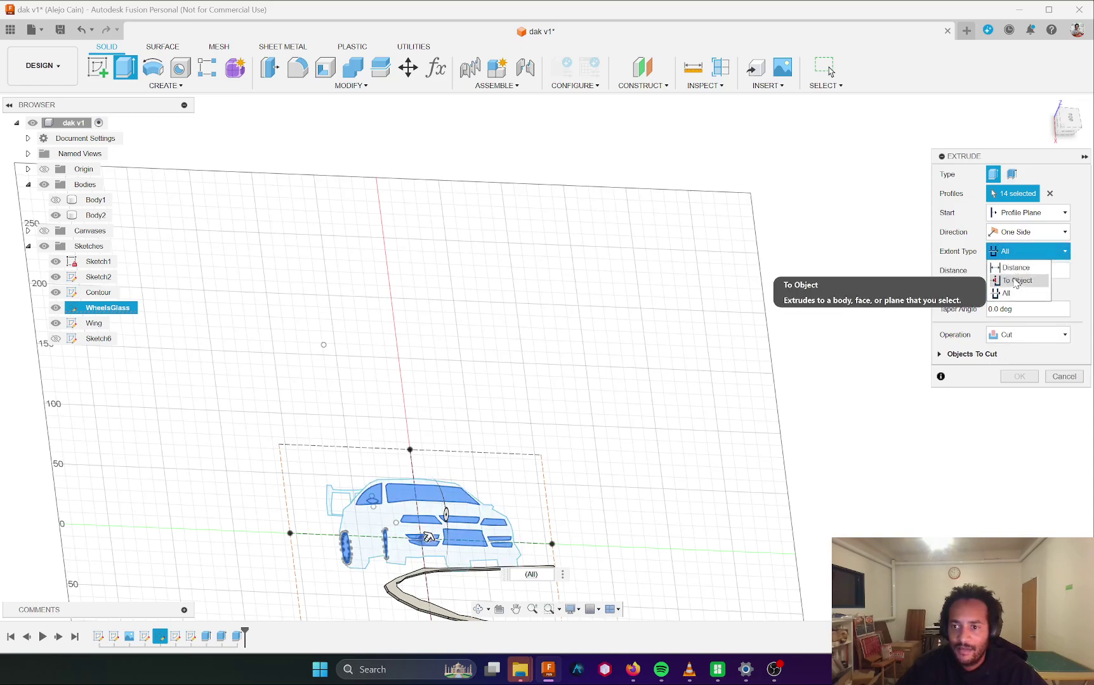
pyautogui.click(1013, 266)
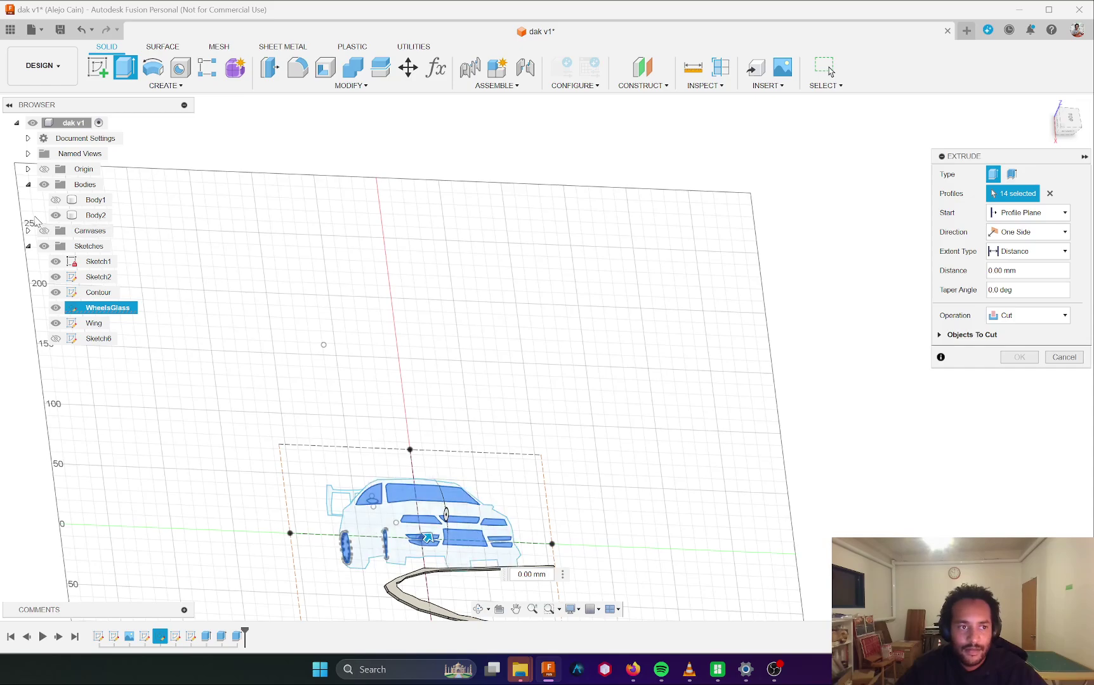
pyautogui.click(56, 200)
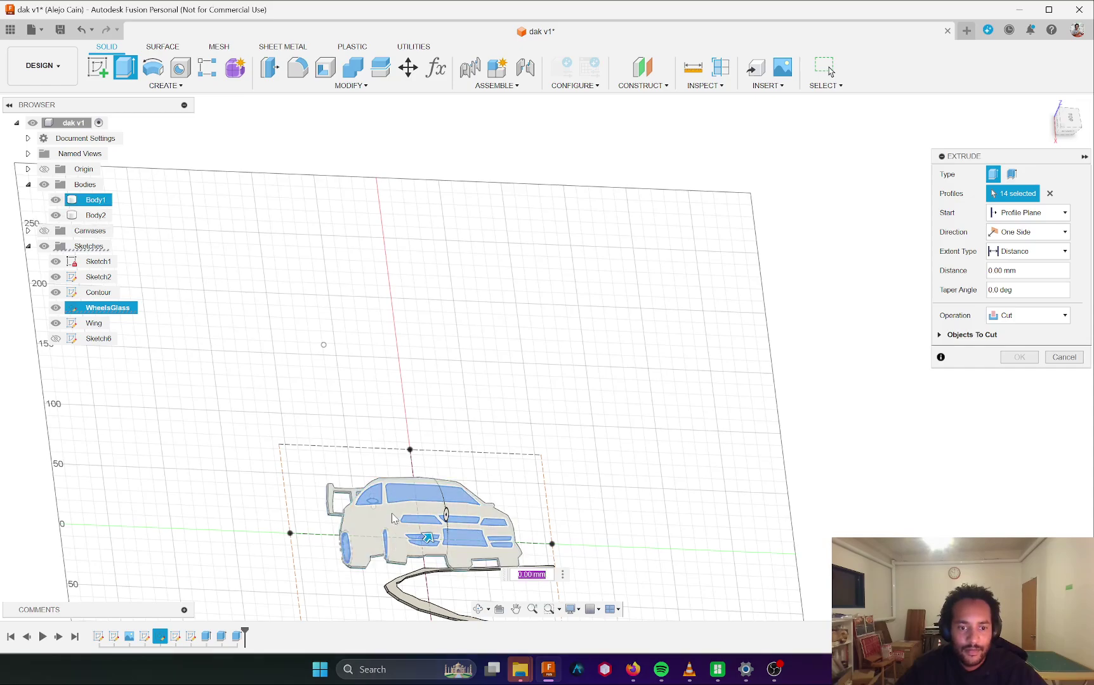
pyautogui.write('3')
pyautogui.keyDown('shift'); pyautogui.moveTo(506, 561); pyautogui.dragTo(694, 454, button='middle'); pyautogui.keyUp('shift')
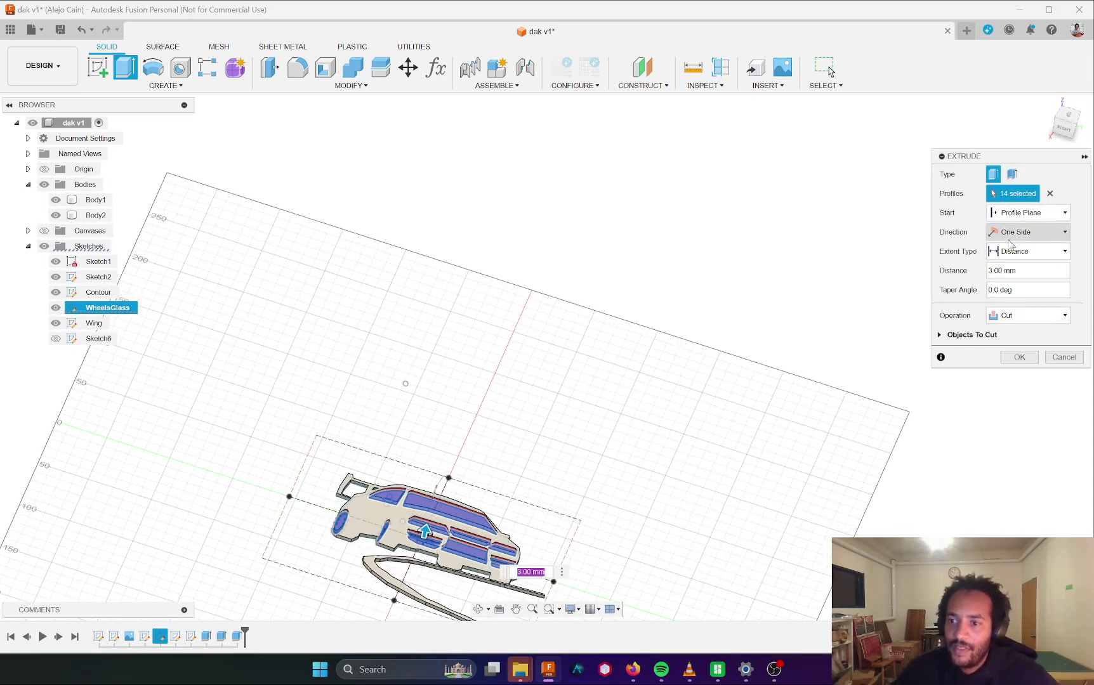
# - Change the extent type to To Object with the car body as target, and cut the window, light and wheel openings
pyautogui.click(1031, 251)
pyautogui.click(1005, 267)
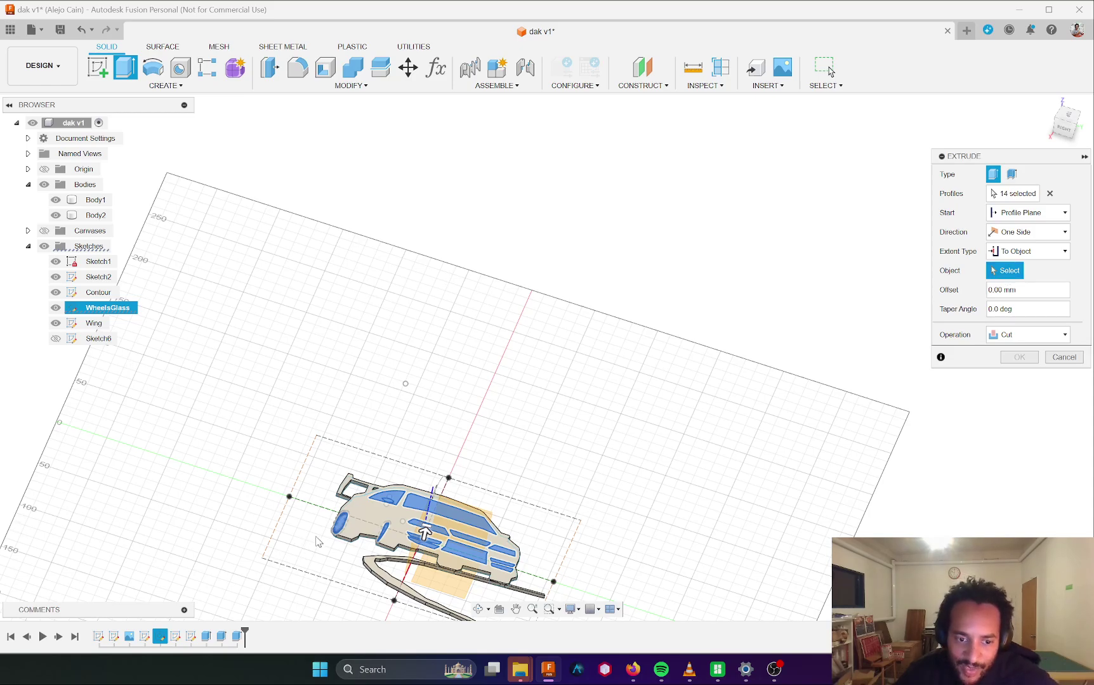
pyautogui.keyDown('shift'); pyautogui.moveTo(317, 540); pyautogui.dragTo(335, 574, button='middle'); pyautogui.keyUp('shift')
pyautogui.click(343, 557)
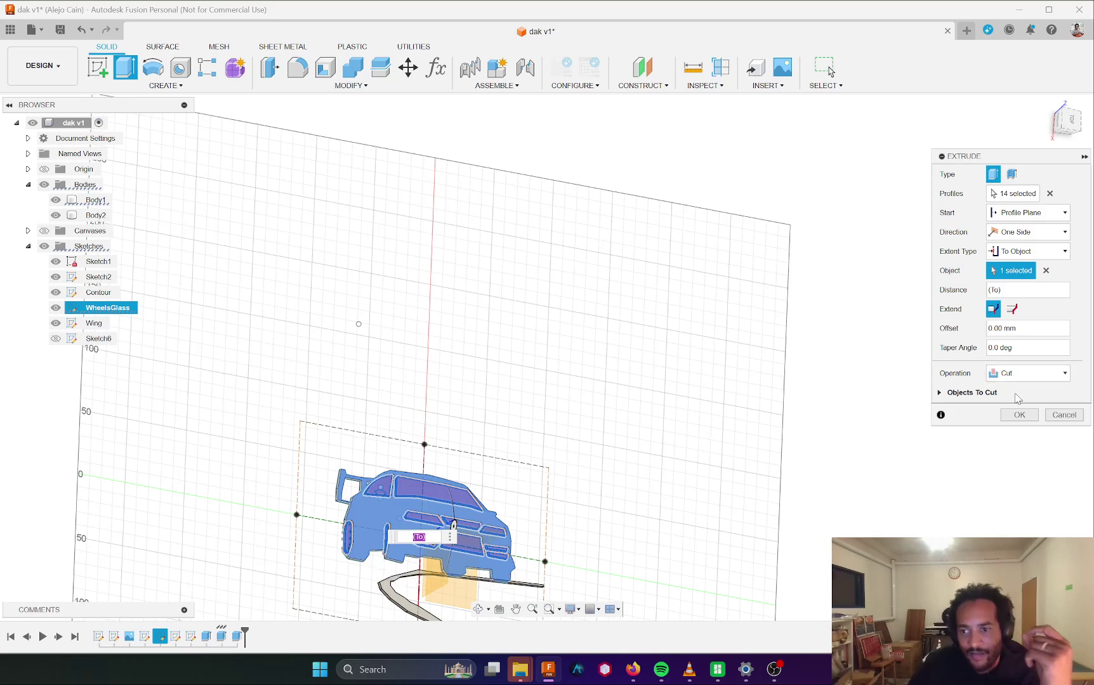
pyautogui.click(1019, 415)
pyautogui.scroll(1, 494, 573)
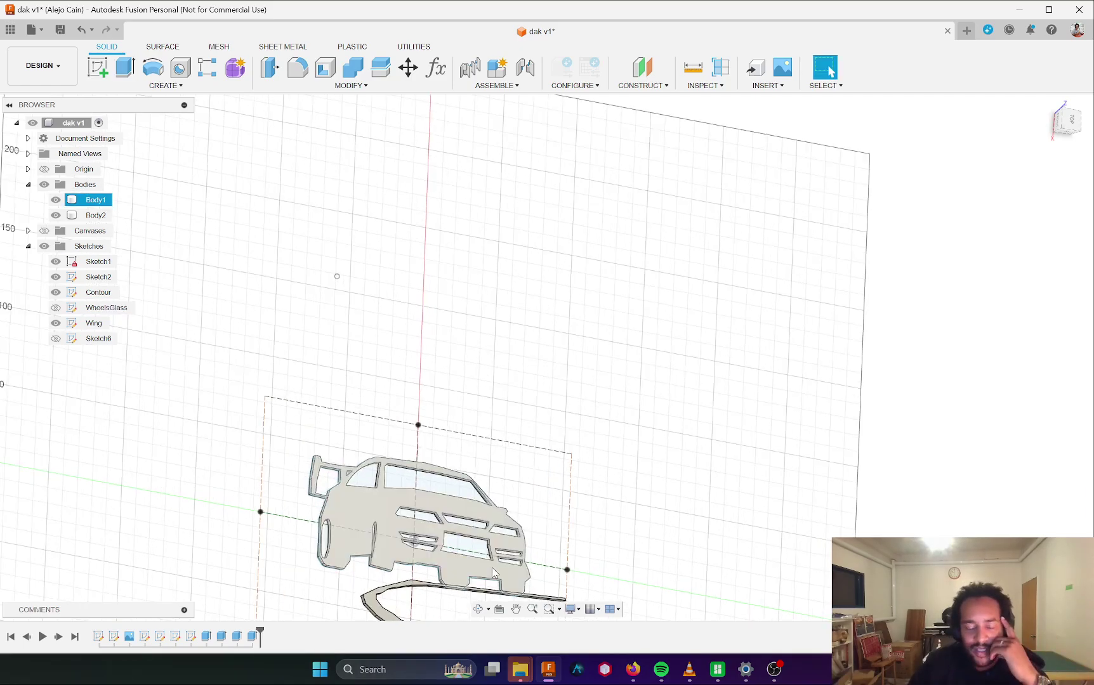
pyautogui.moveTo(494, 573)
pyautogui.keyDown('shift'); pyautogui.mouseDown(button='middle')
pyautogui.moveTo(542, 561)
pyautogui.moveTo(581, 489)
pyautogui.moveTo(590, 519)
pyautogui.moveTo(517, 509)
pyautogui.moveTo(496, 456)
pyautogui.moveTo(507, 371)
pyautogui.moveTo(547, 547)
pyautogui.moveTo(538, 488)
pyautogui.moveTo(569, 558)
pyautogui.moveTo(542, 551)
pyautogui.moveTo(488, 577)
pyautogui.mouseUp(button='middle'); pyautogui.keyUp('shift')
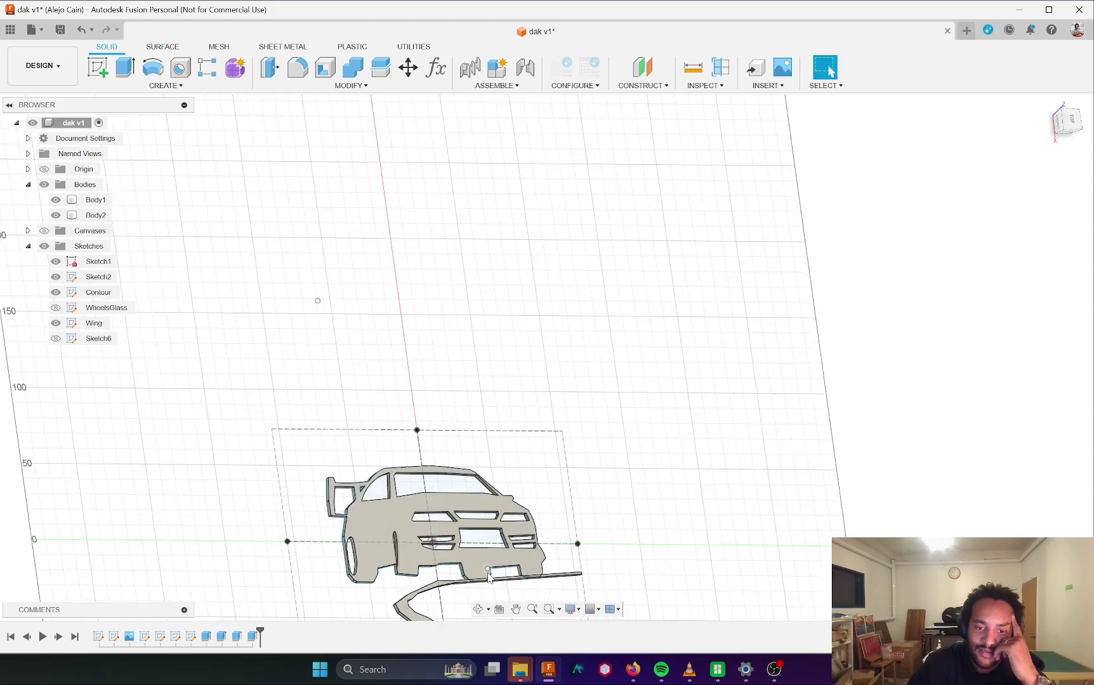
# - Examine the openings cut through the car body and the curved line below it, from an angle and in Top view
pyautogui.moveTo(512, 477)
pyautogui.mouseDown(button='middle')
pyautogui.moveTo(476, 408)
pyautogui.moveTo(427, 388)
pyautogui.mouseUp(button='middle')
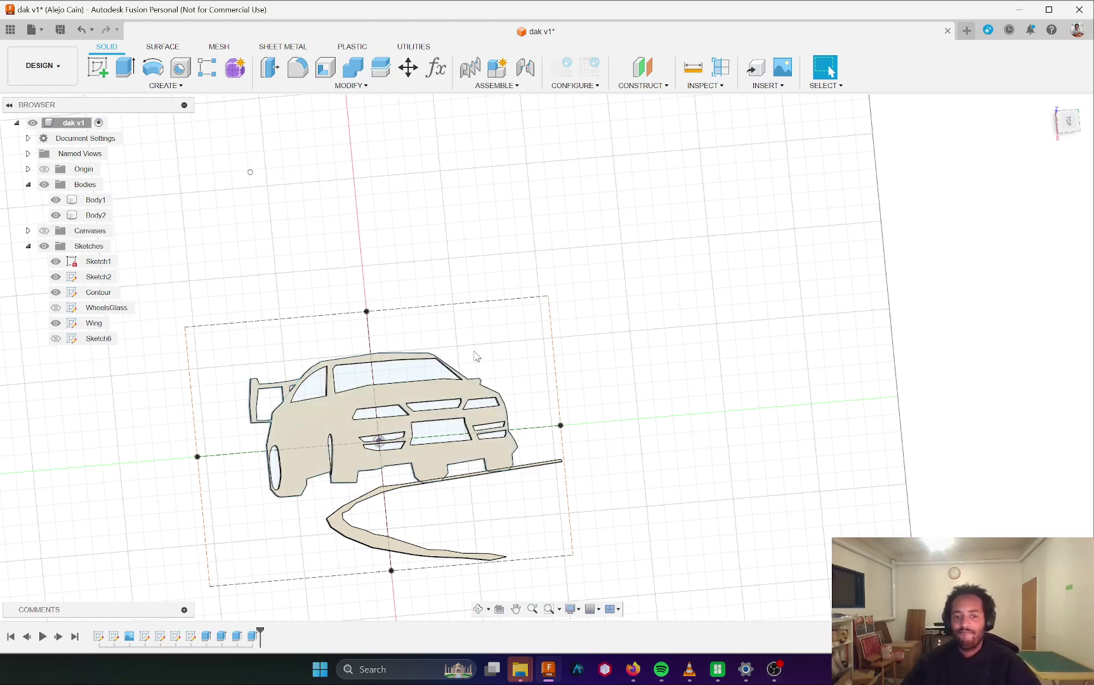
pyautogui.moveTo(482, 364)
pyautogui.keyDown('shift'); pyautogui.mouseDown(button='middle')
pyautogui.moveTo(408, 244)
pyautogui.moveTo(418, 241)
pyautogui.mouseUp(button='middle'); pyautogui.keyUp('shift')
pyautogui.click(1072, 122)
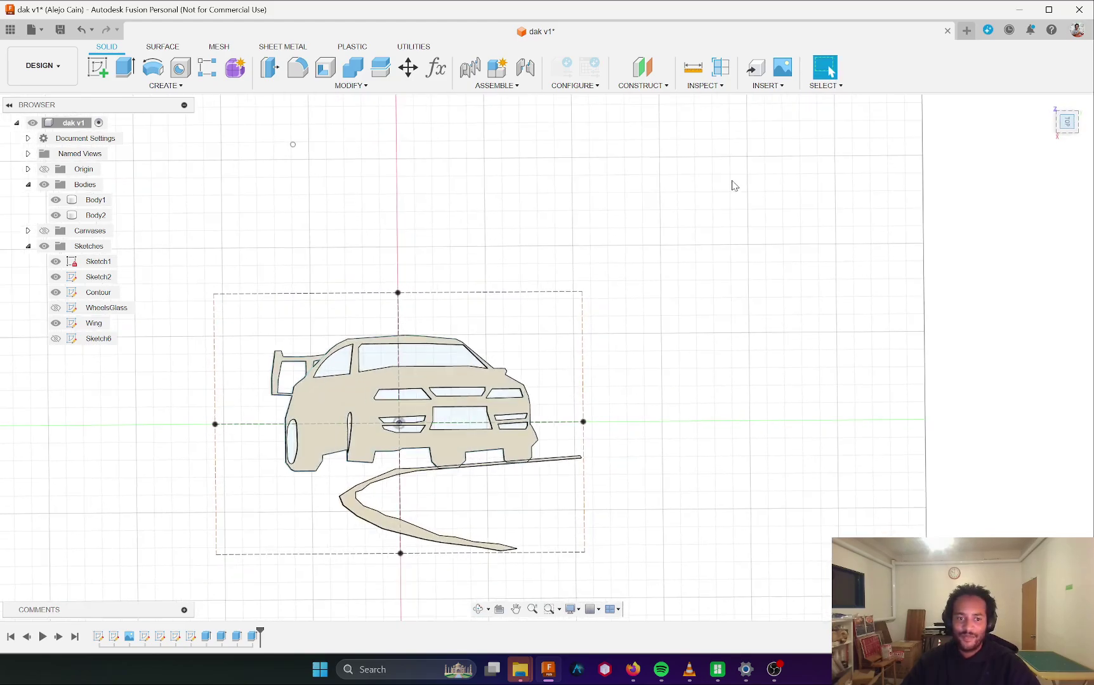
pyautogui.scroll(3, 386, 455)
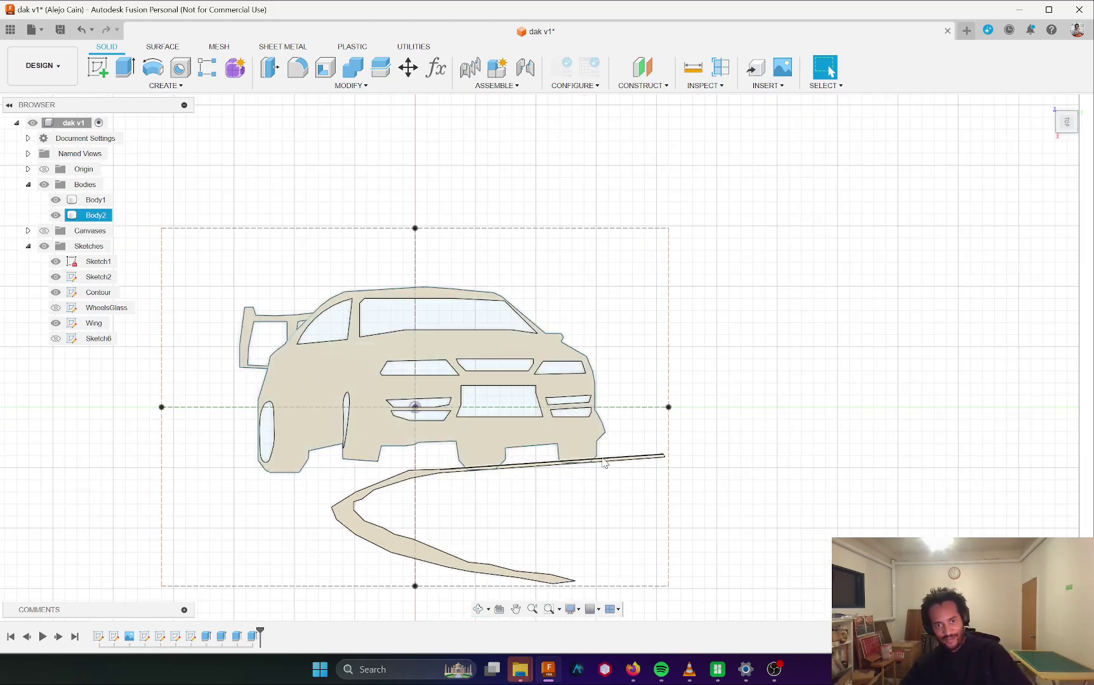
pyautogui.moveTo(605, 459)
pyautogui.keyDown('shift'); pyautogui.mouseDown(button='middle')
pyautogui.moveTo(830, 72)
pyautogui.moveTo(1089, 116)
pyautogui.mouseUp(button='middle'); pyautogui.keyUp('shift')
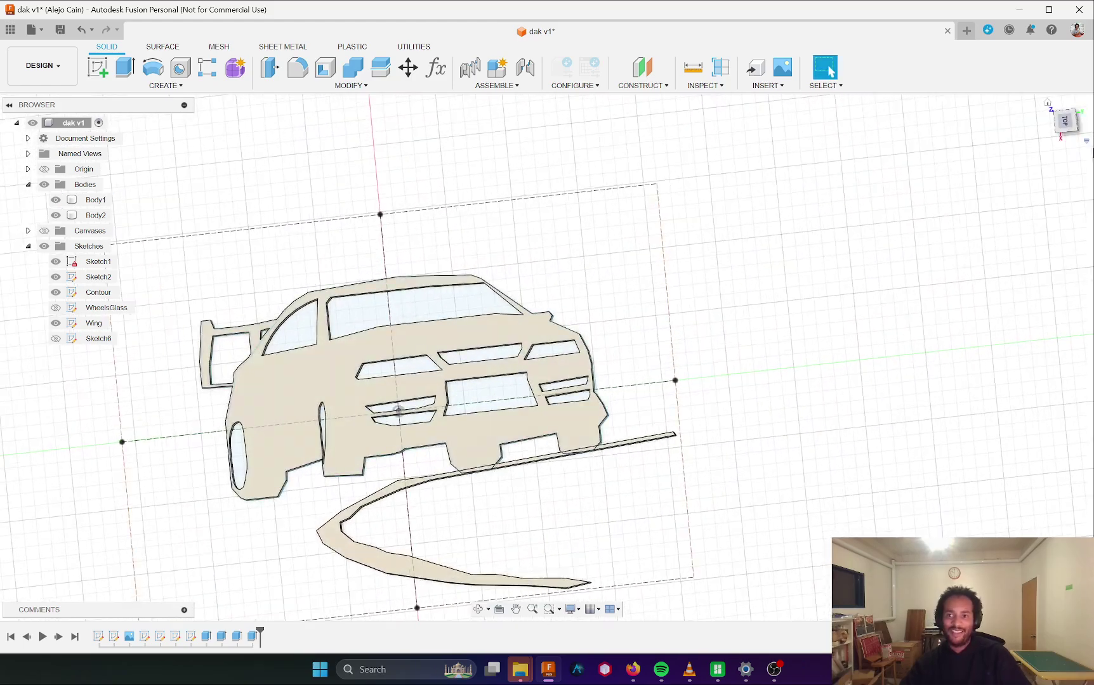
pyautogui.click(1066, 122)
pyautogui.scroll(5, 194, 406)
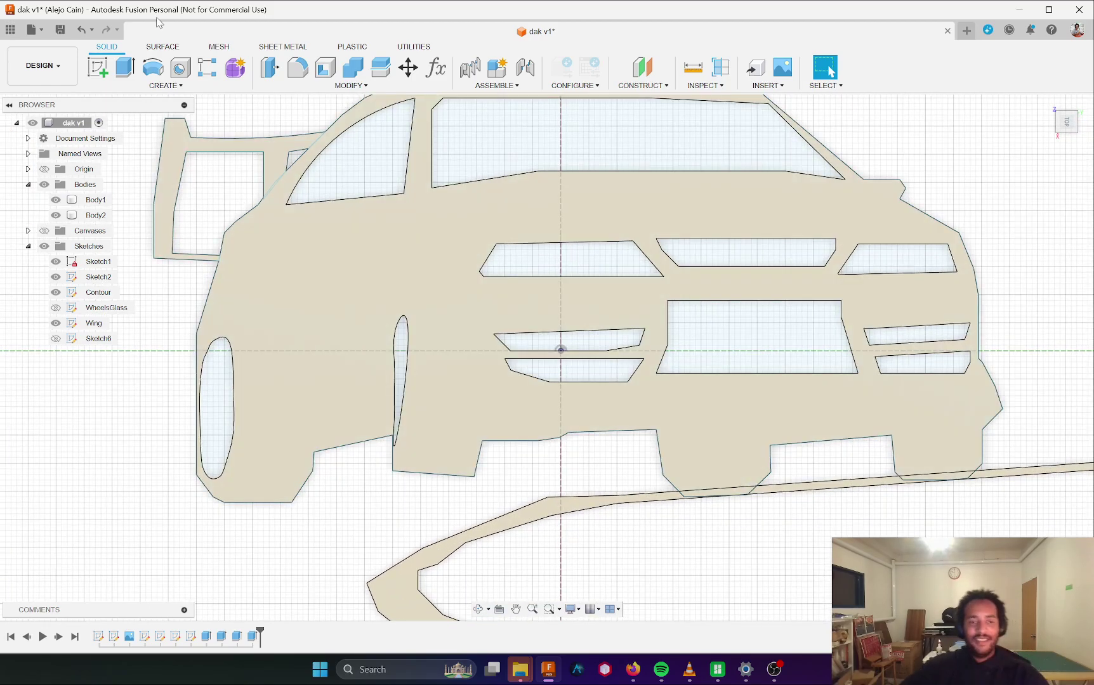
pyautogui.scroll(3, 244, 212)
pyautogui.press('f')
pyautogui.moveTo(208, 364)
pyautogui.keyDown('shift'); pyautogui.mouseDown(button='middle')
pyautogui.moveTo(256, 356)
pyautogui.moveTo(250, 317)
pyautogui.mouseUp(button='middle'); pyautogui.keyUp('shift')
pyautogui.click(240, 248)
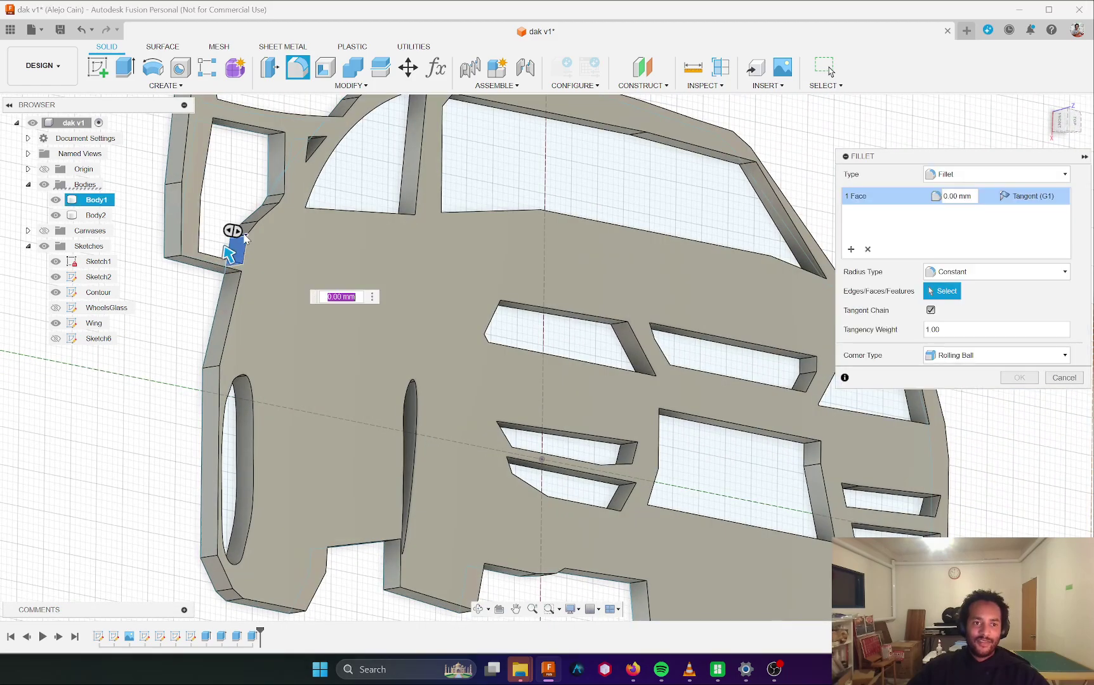
pyautogui.click(249, 234)
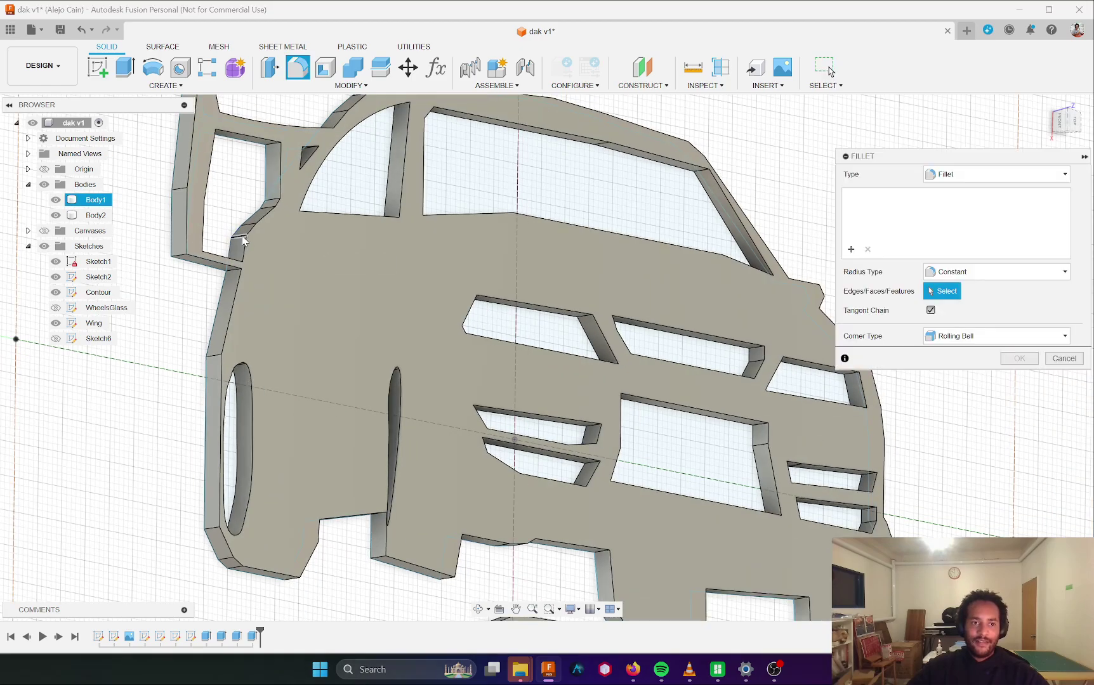
pyautogui.click(256, 255)
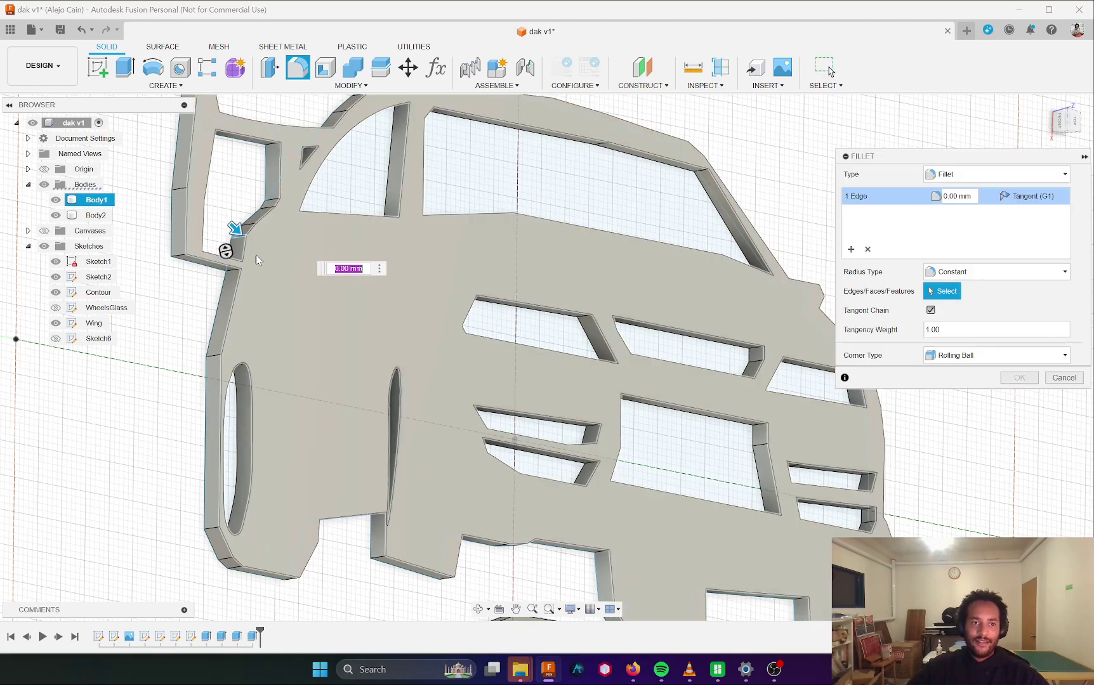
pyautogui.scroll(8, 256, 254)
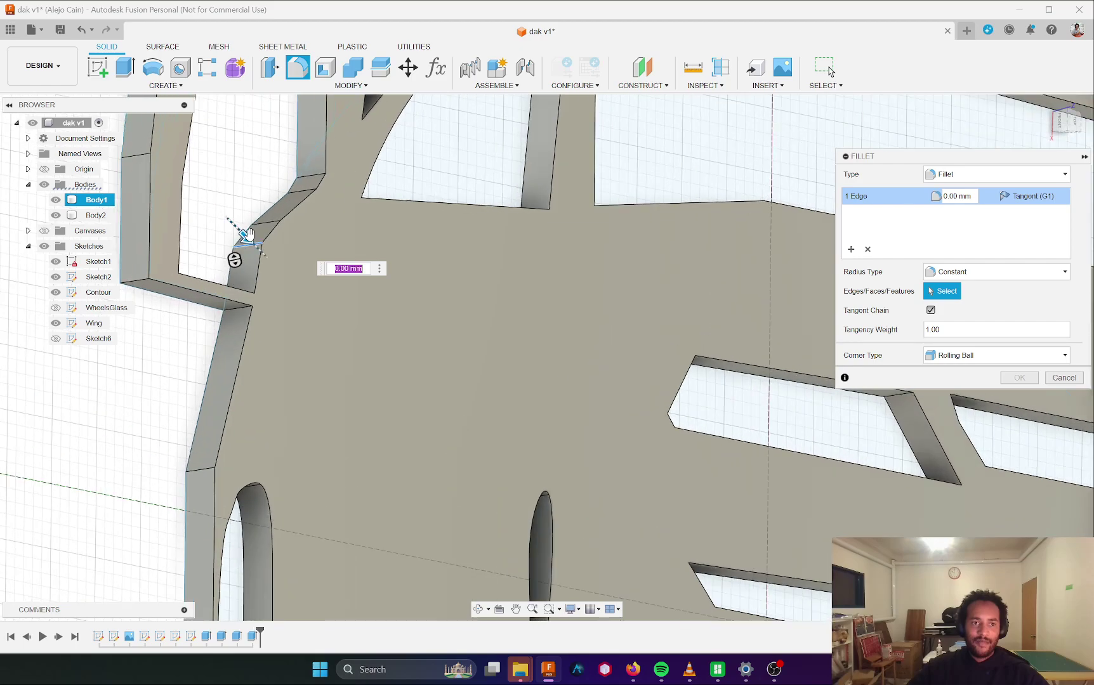
pyautogui.moveTo(248, 235); pyautogui.dragTo(251, 238)
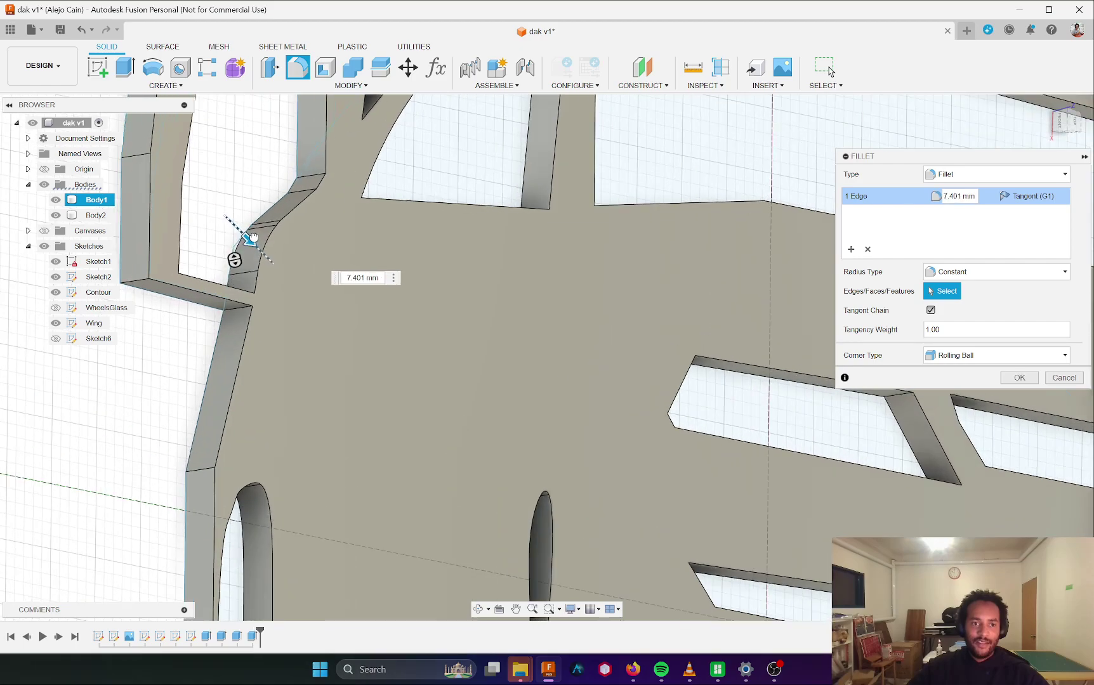
pyautogui.scroll(-10, 365, 340)
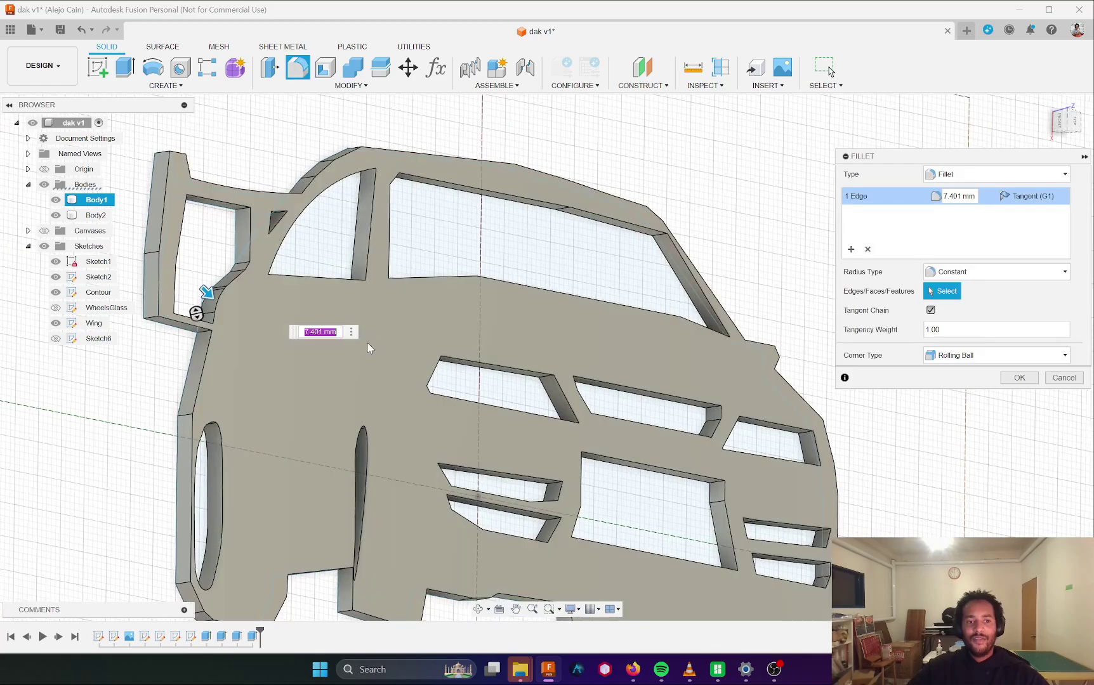
pyautogui.press('Escape')
# - Redo the undone cut of the window, light and wheel openings through the car body
pyautogui.keyDown('shift'); pyautogui.moveTo(367, 342); pyautogui.dragTo(342, 407, button='middle'); pyautogui.keyUp('shift')
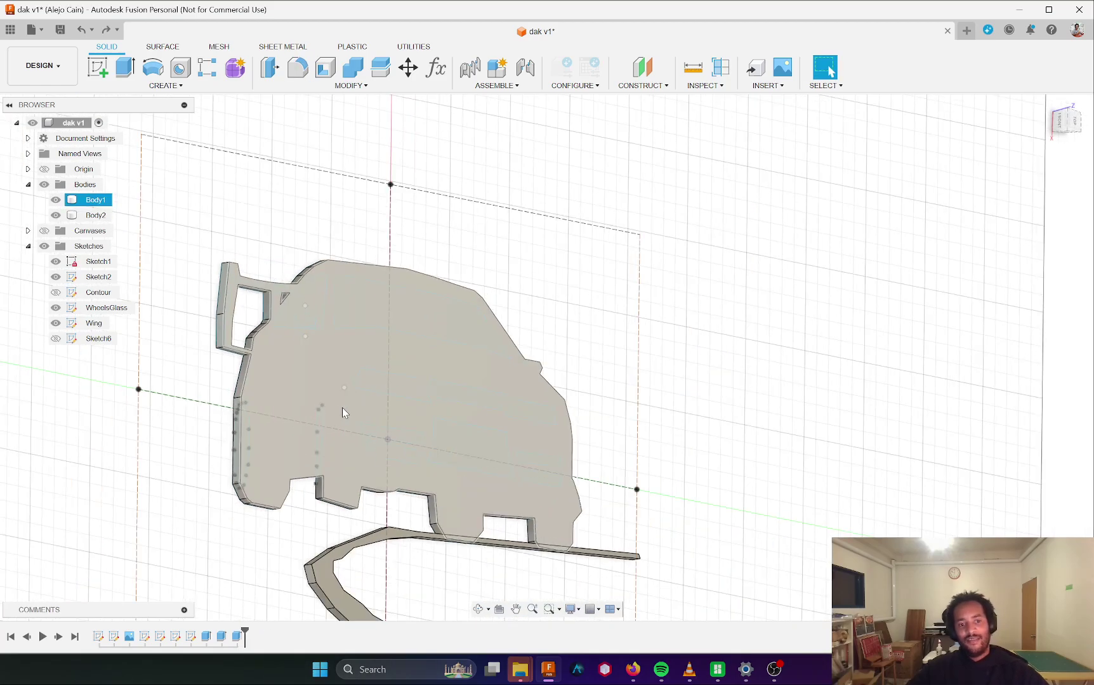
pyautogui.moveTo(417, 413)
pyautogui.keyDown('shift'); pyautogui.mouseDown(button='middle')
pyautogui.moveTo(420, 430)
pyautogui.moveTo(406, 419)
pyautogui.mouseUp(button='middle'); pyautogui.keyUp('shift')
pyautogui.click(143, 355)
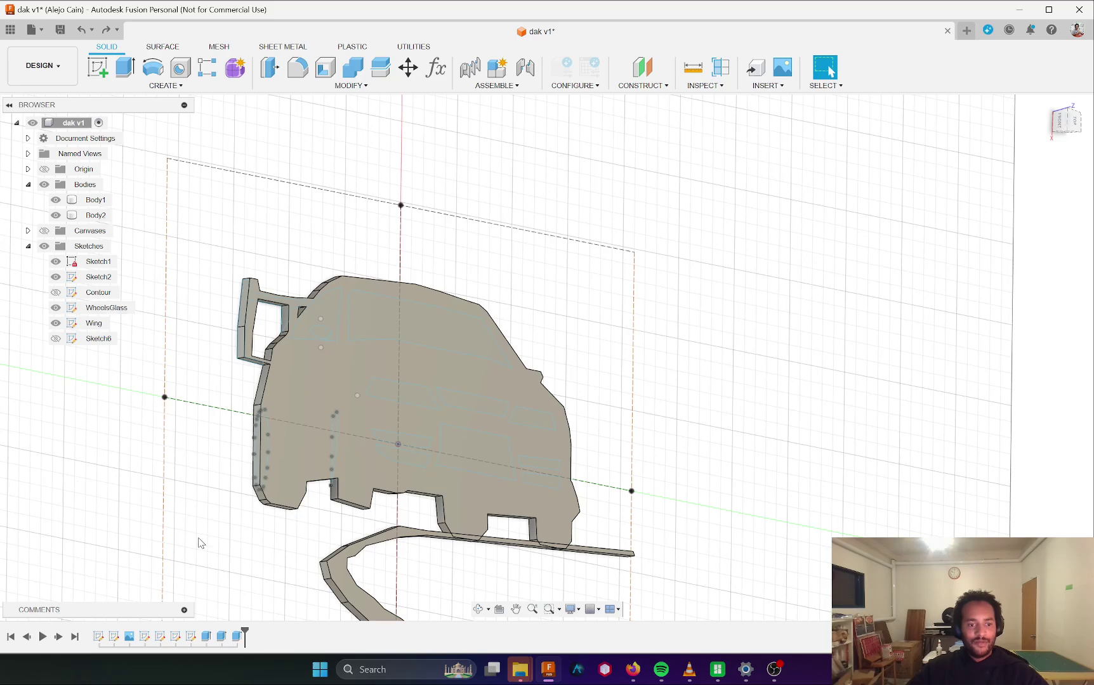
pyautogui.hotkey('ctrl', 'y')
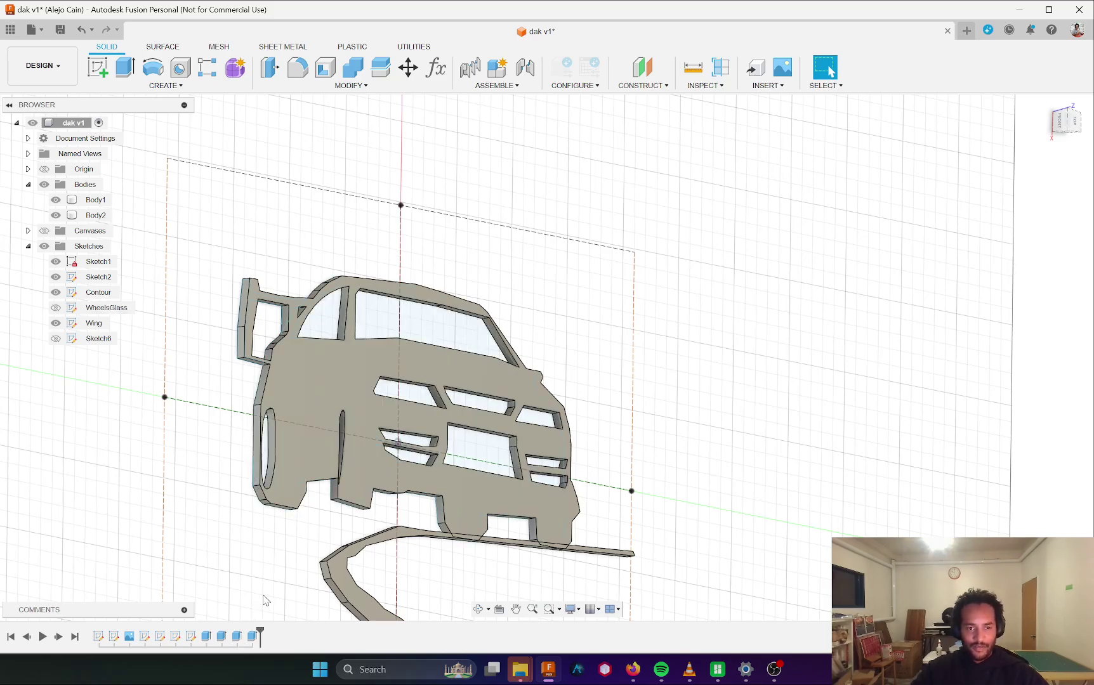
# - Save the design as a new version with the description "User Saved"
pyautogui.hotkey('ctrl', 's')
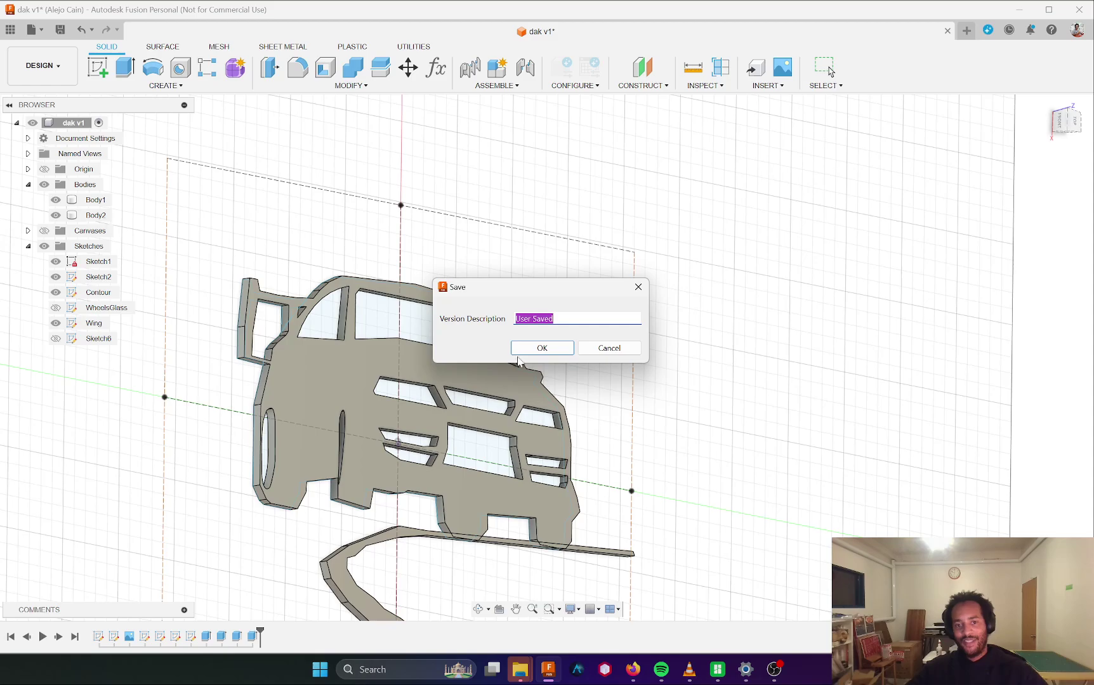
pyautogui.click(546, 348)
pyautogui.keyDown('shift'); pyautogui.moveTo(545, 348); pyautogui.dragTo(626, 521, button='middle'); pyautogui.keyUp('shift')
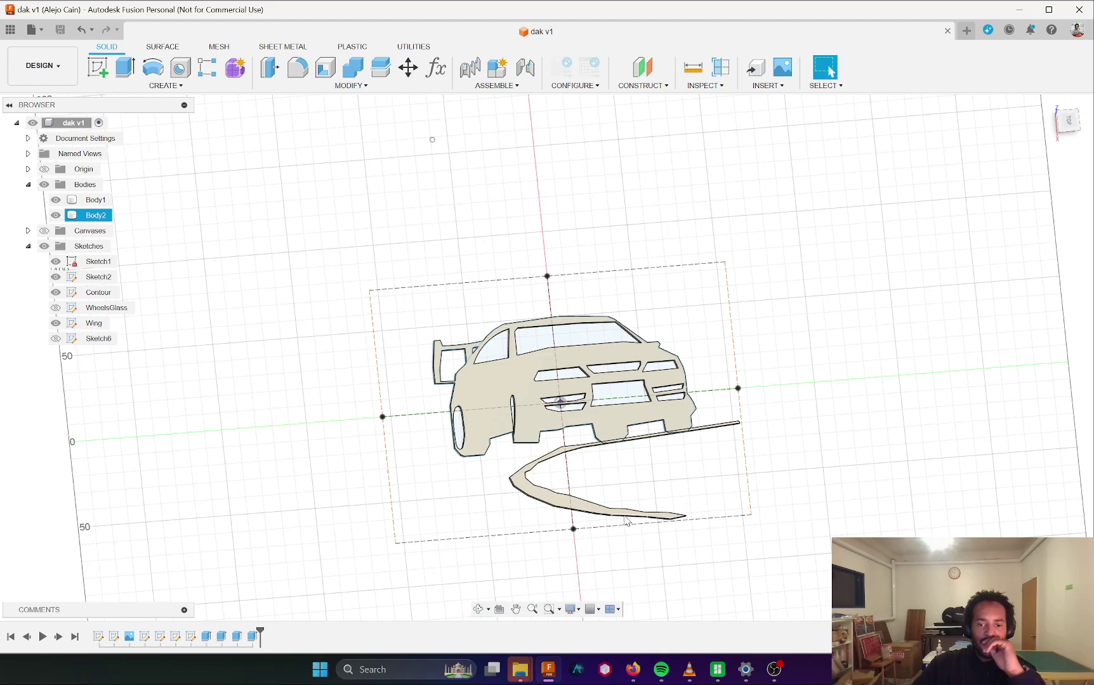
pyautogui.click(495, 433)
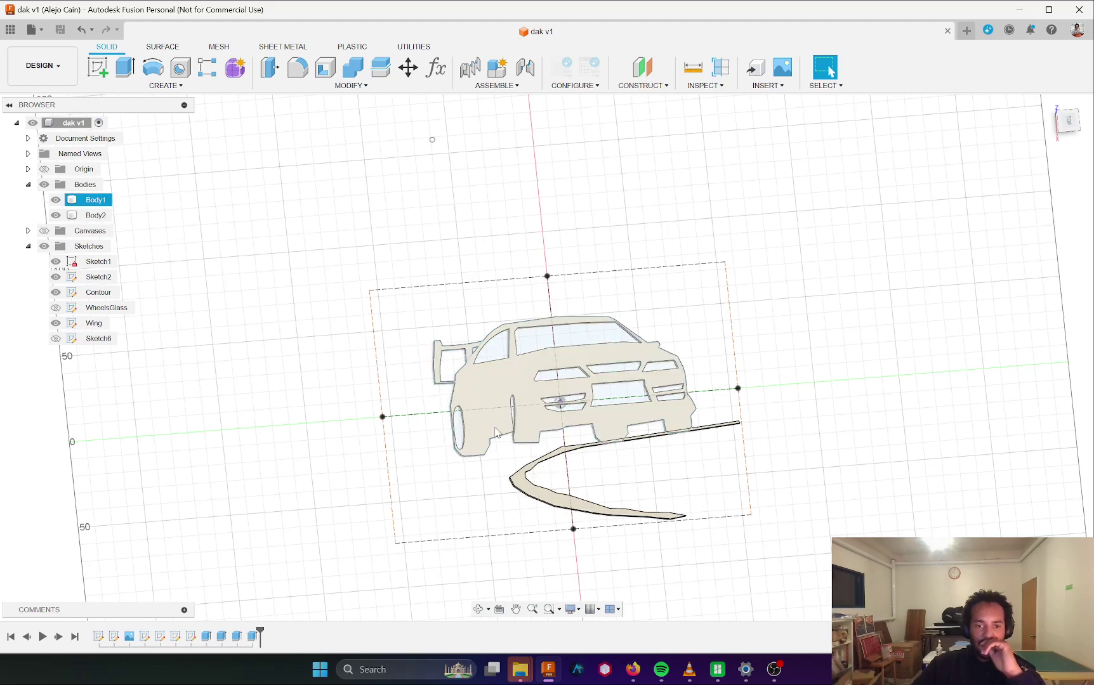
pyautogui.click(709, 450)
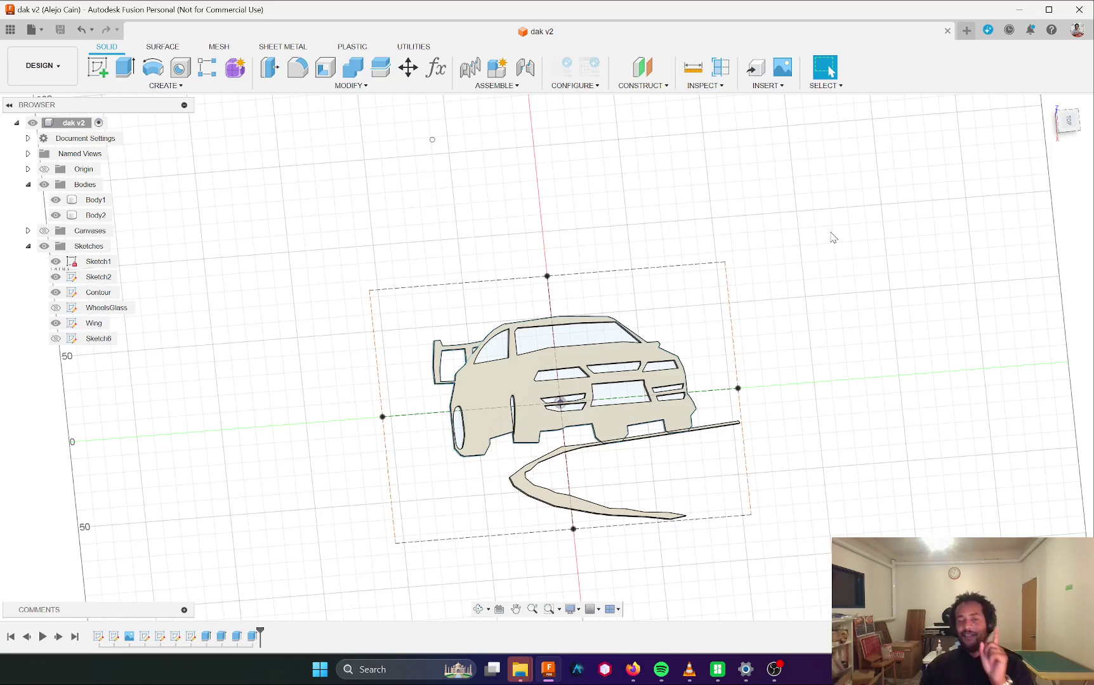
# - Switch to the OBS window with the streaming and recording controls
pyautogui.click(775, 680)
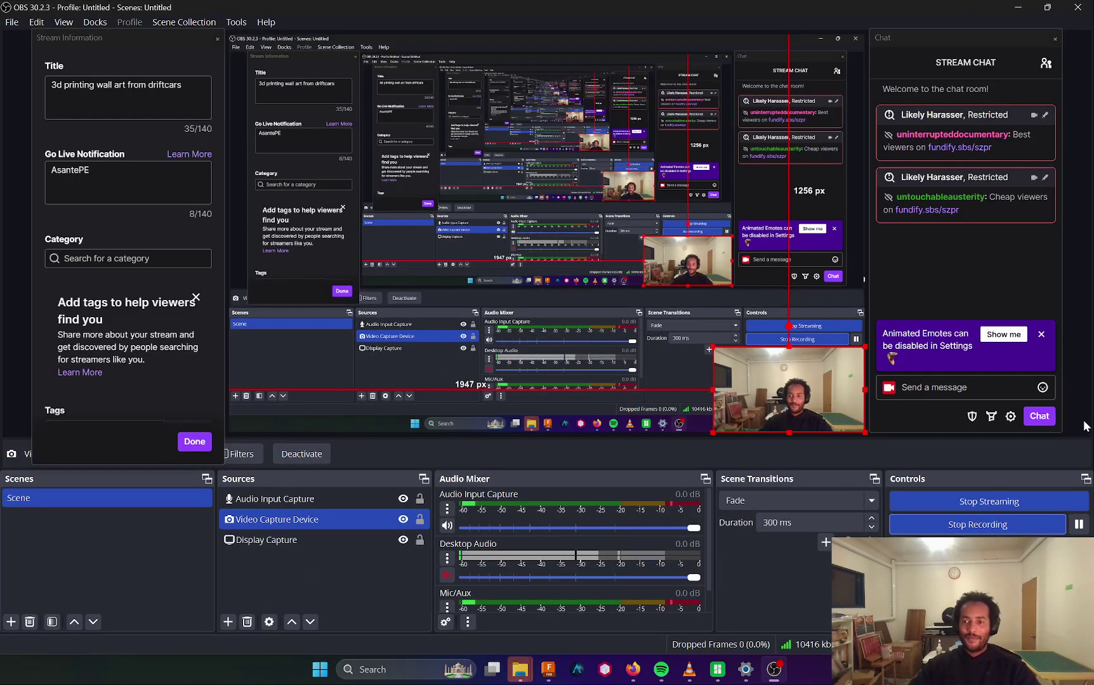